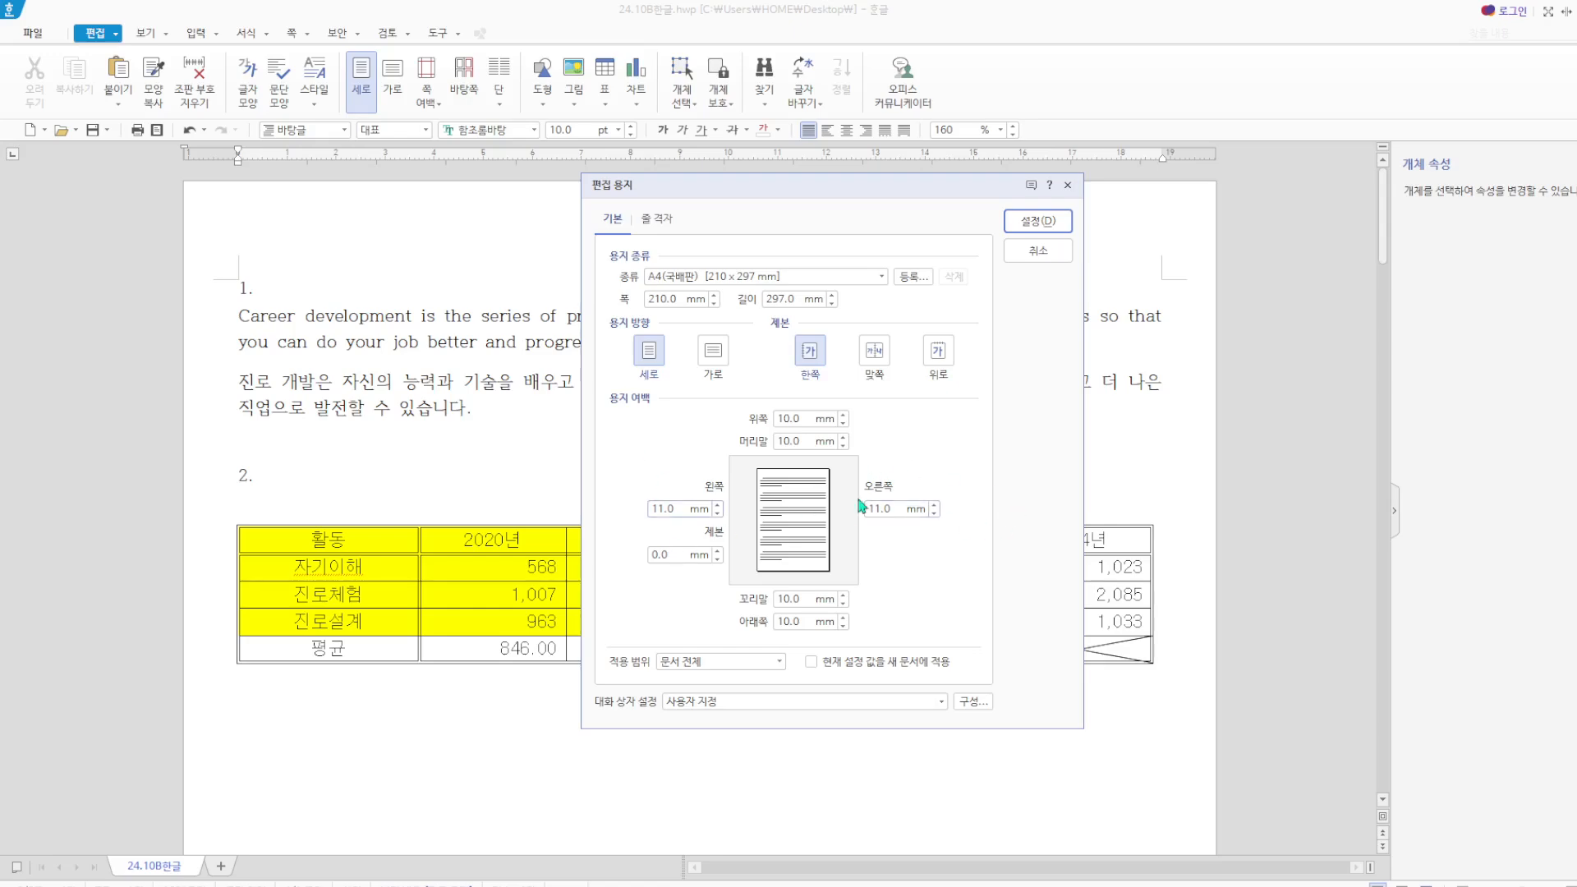
Apply the page setup to the whole document and review its pages, returning to the beginning.
left_click(1060, 226)
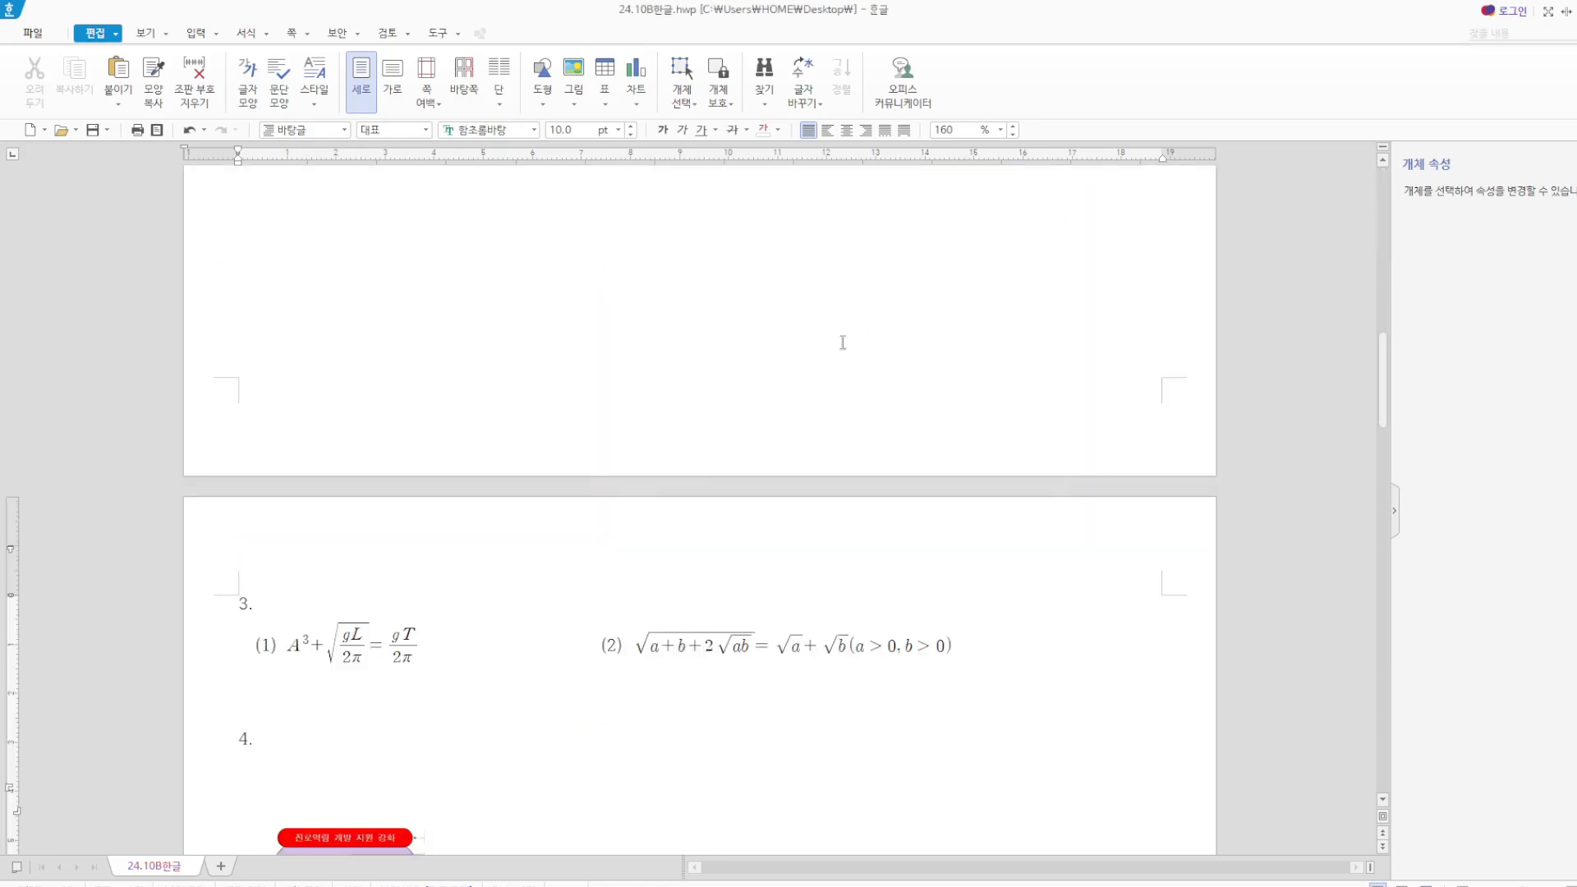
scroll(575, 345, "up", 12)
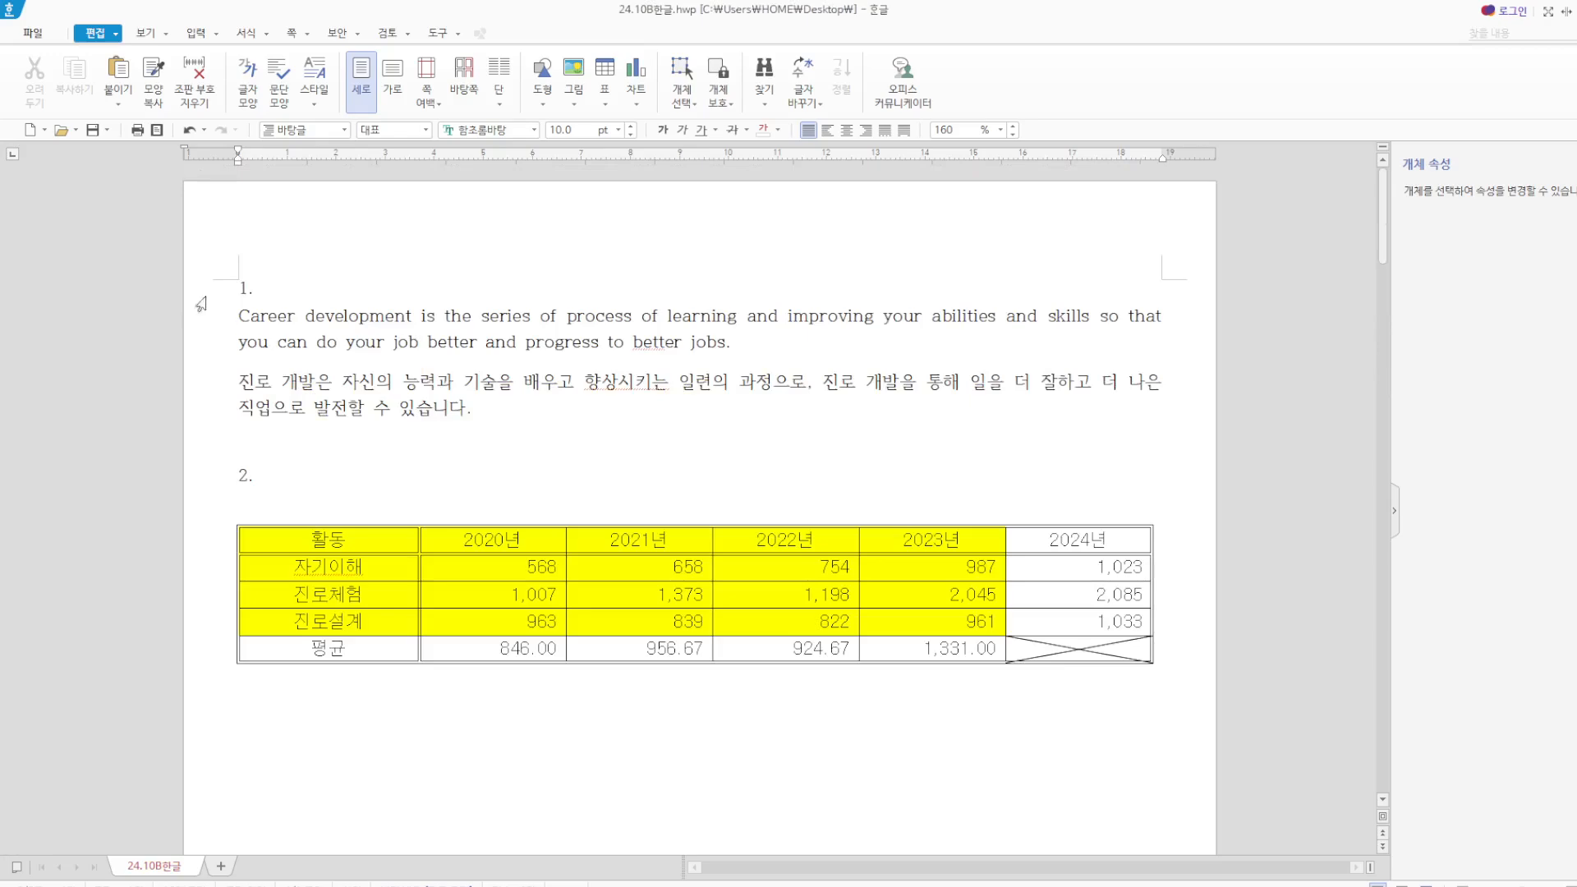
scroll(353, 381, "down", 12)
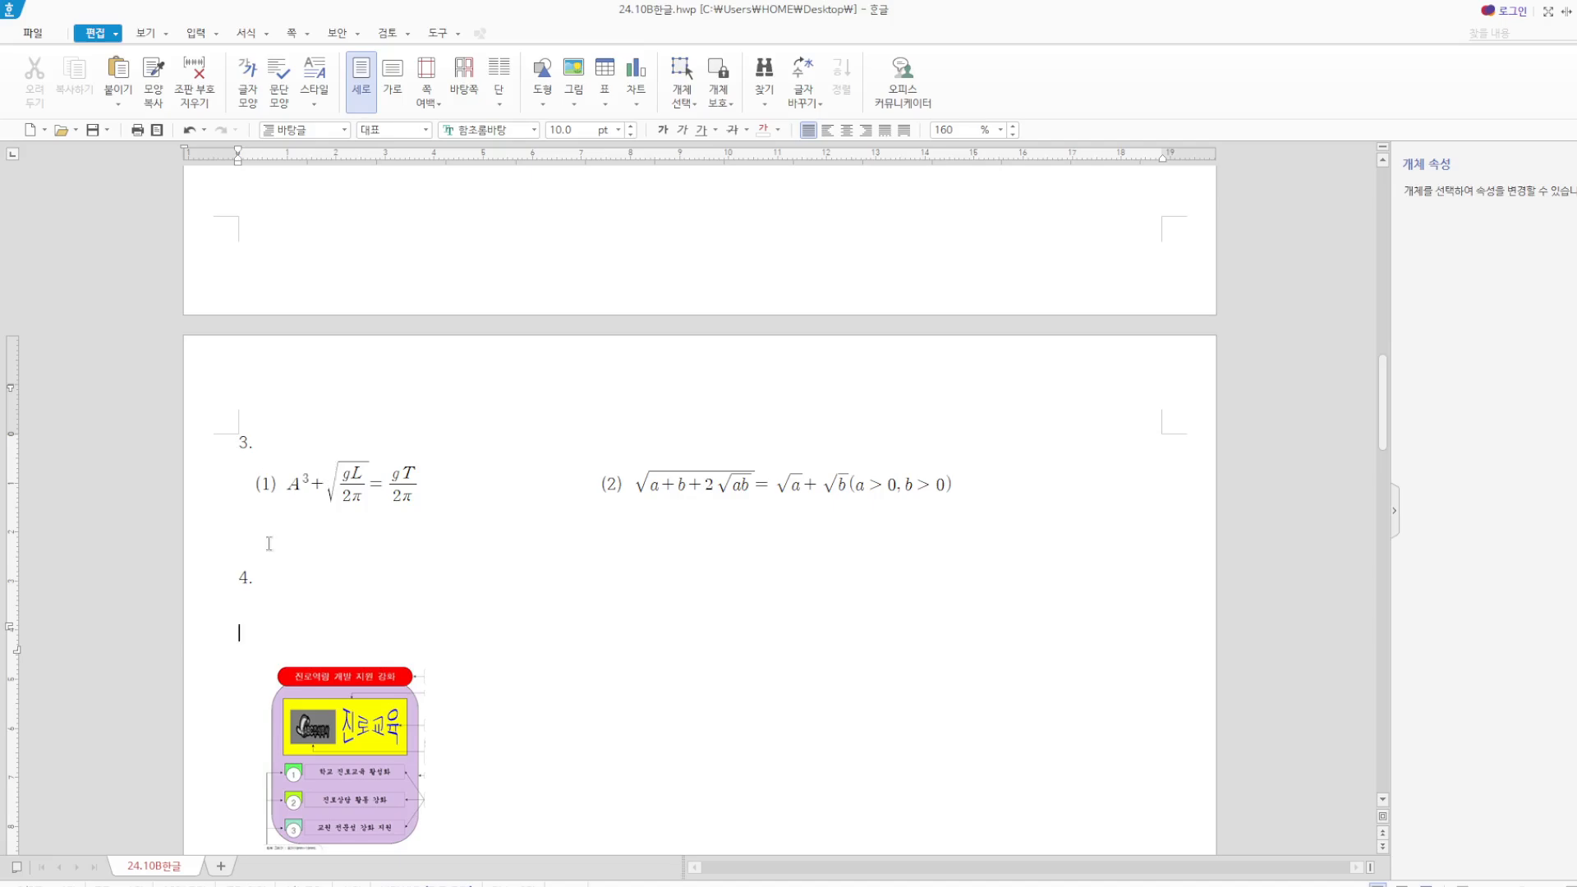
scroll(767, 461, "down", 10)
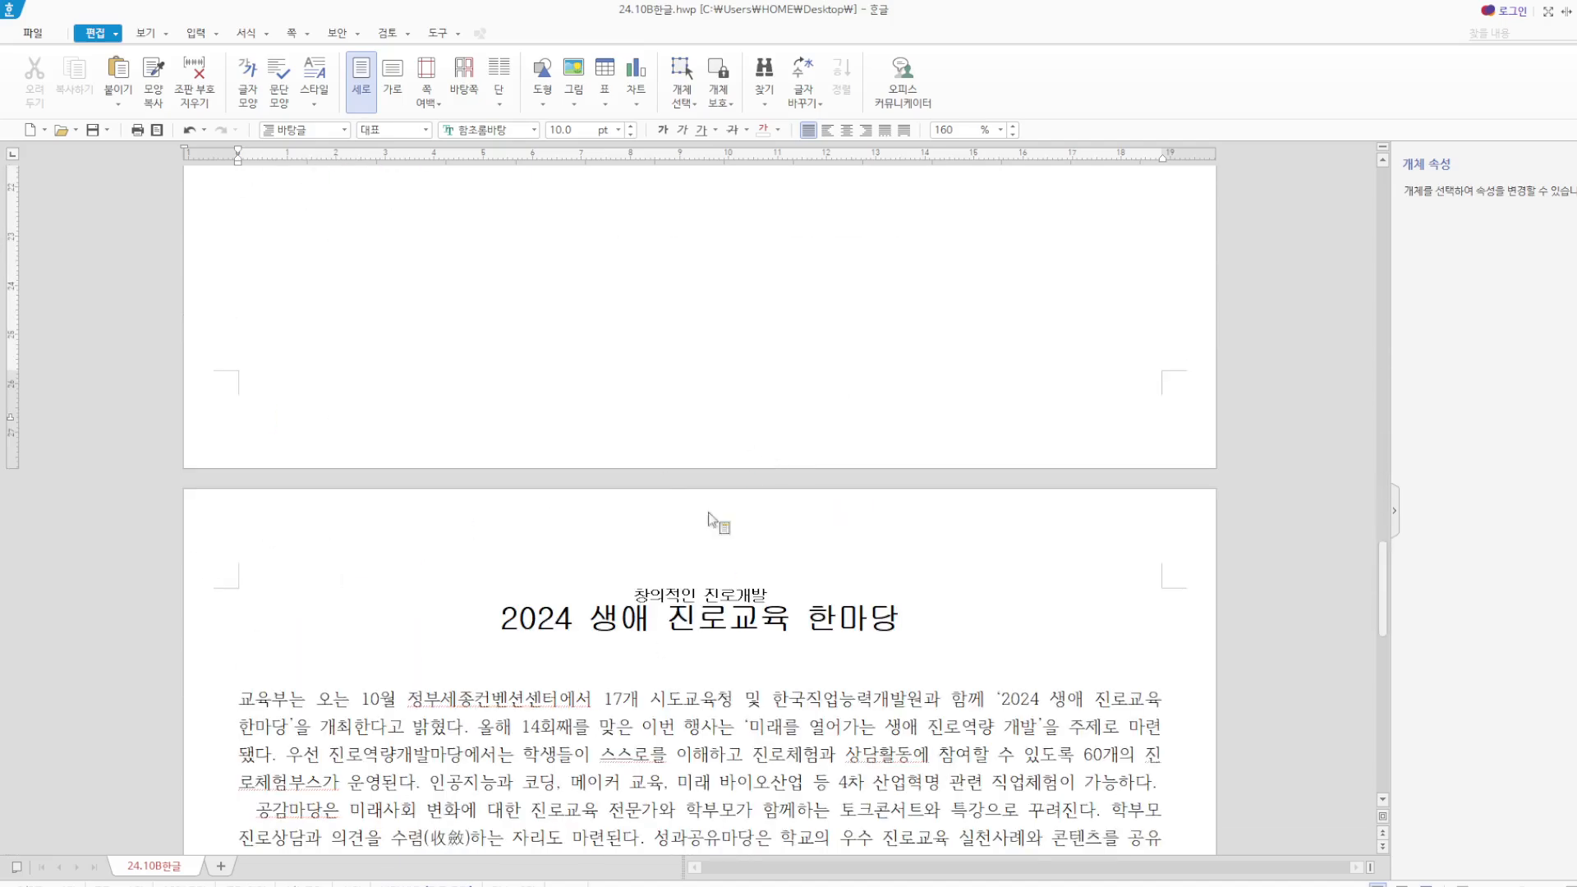
scroll(647, 586, "down", 1)
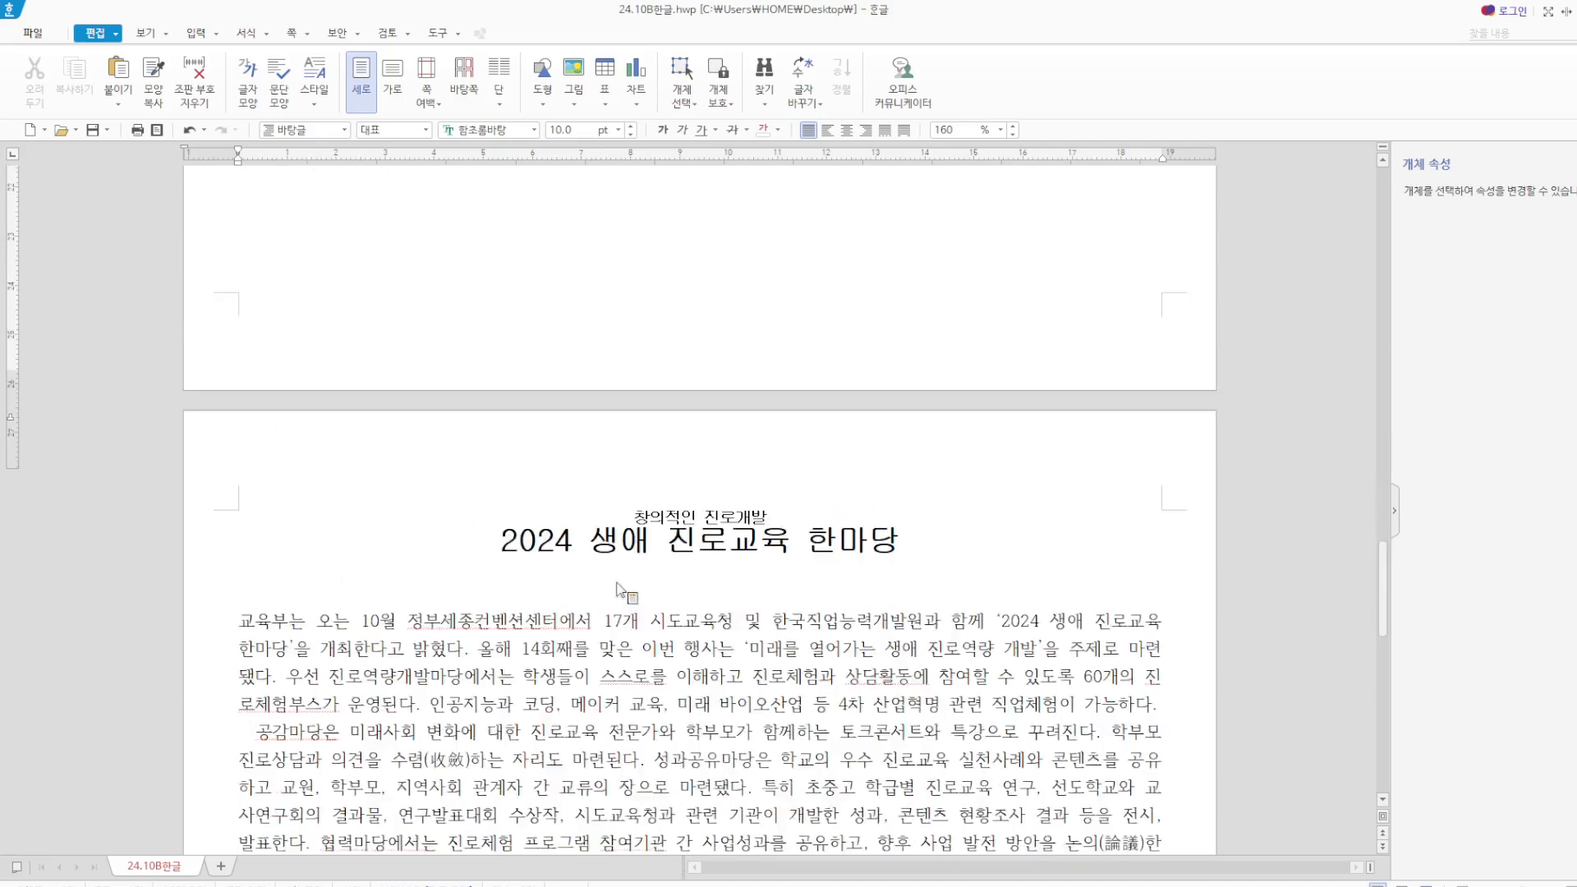
key("ctrl+Home")
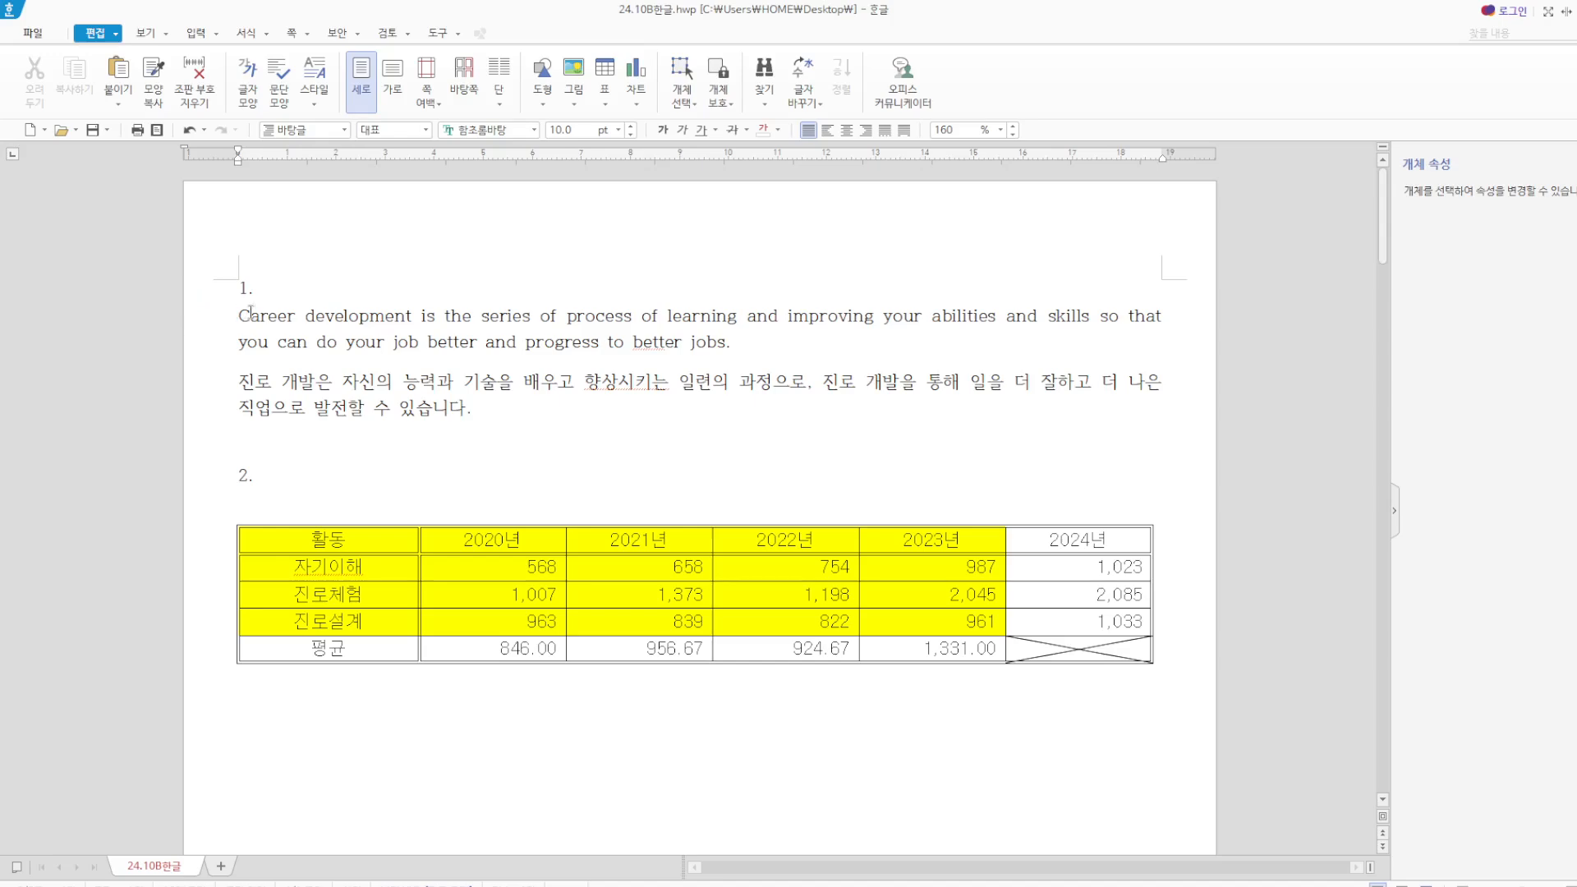
Select the English and Korean paragraphs under item 1 and add a new paragraph style named career.
left_click_drag(239, 318, 507, 400)
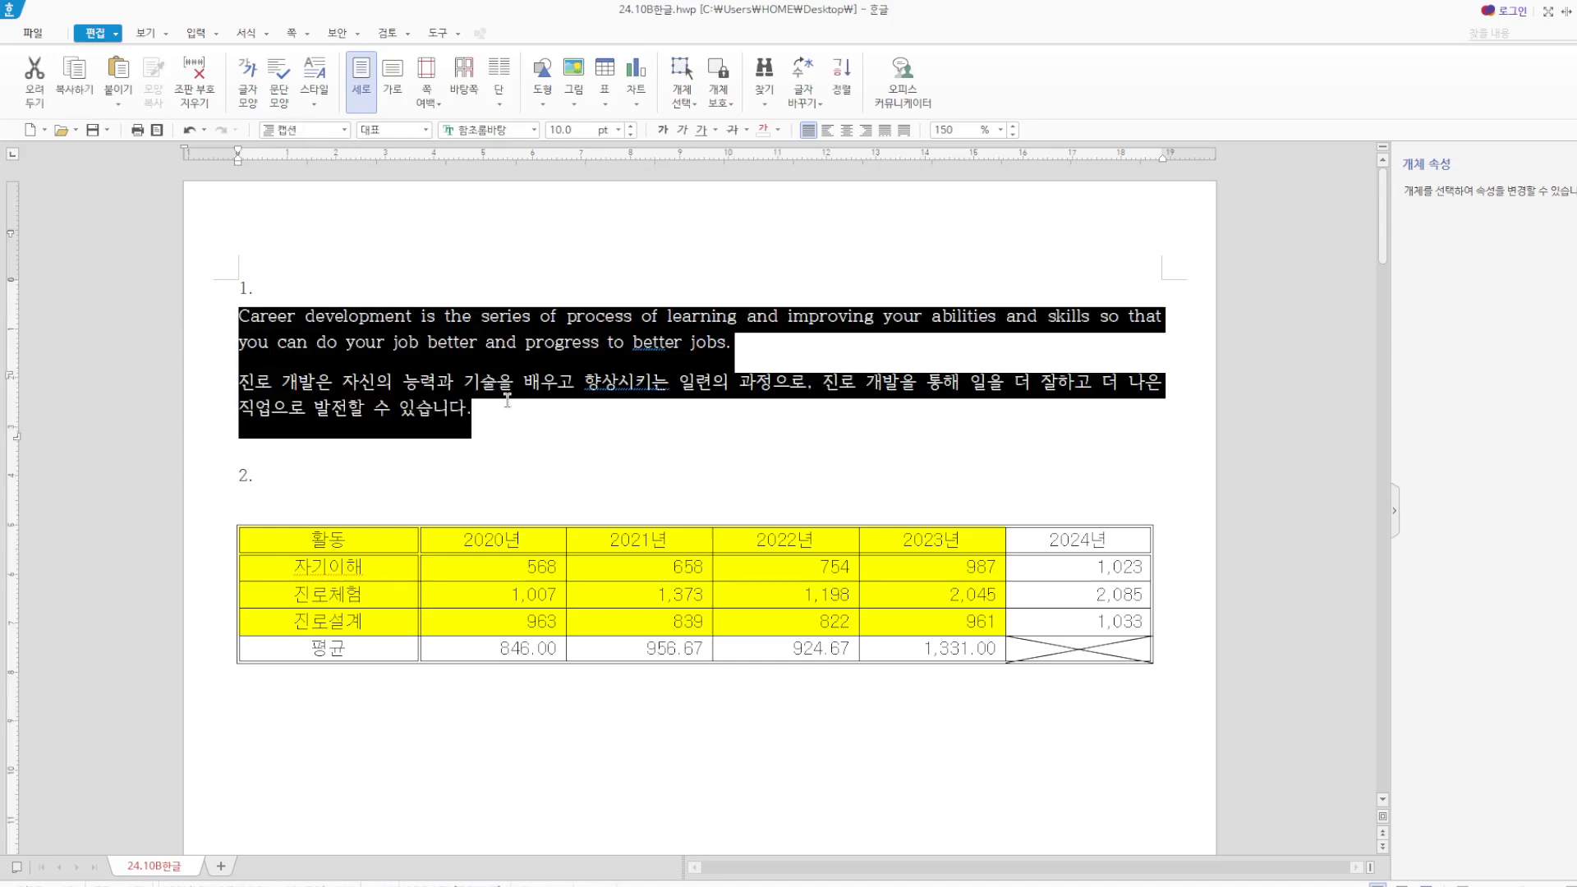
key("F6")
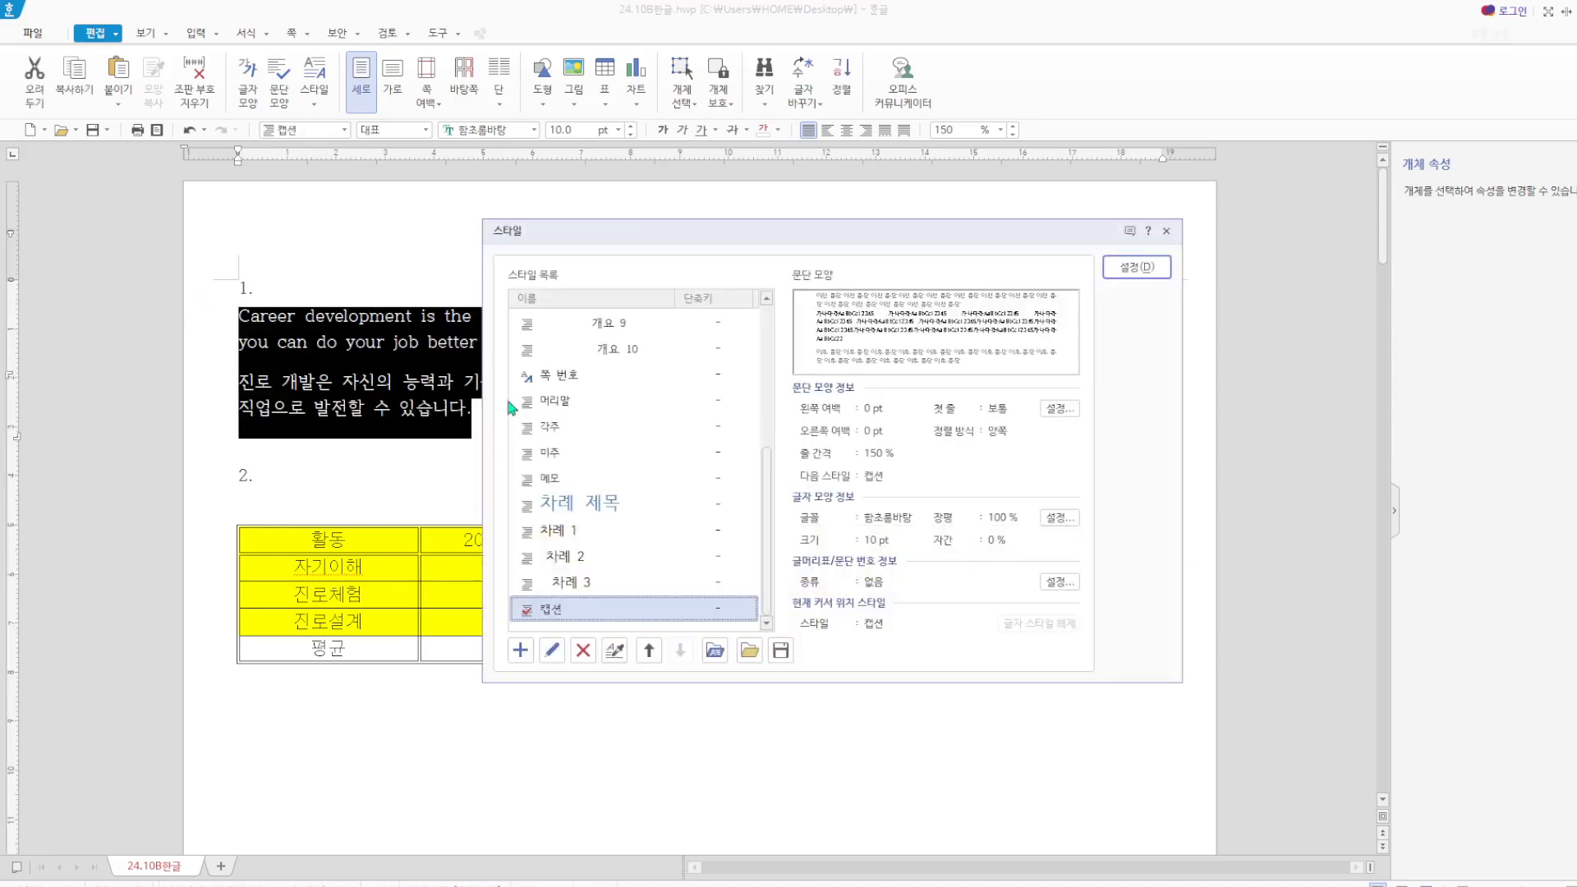
left_click(521, 650)
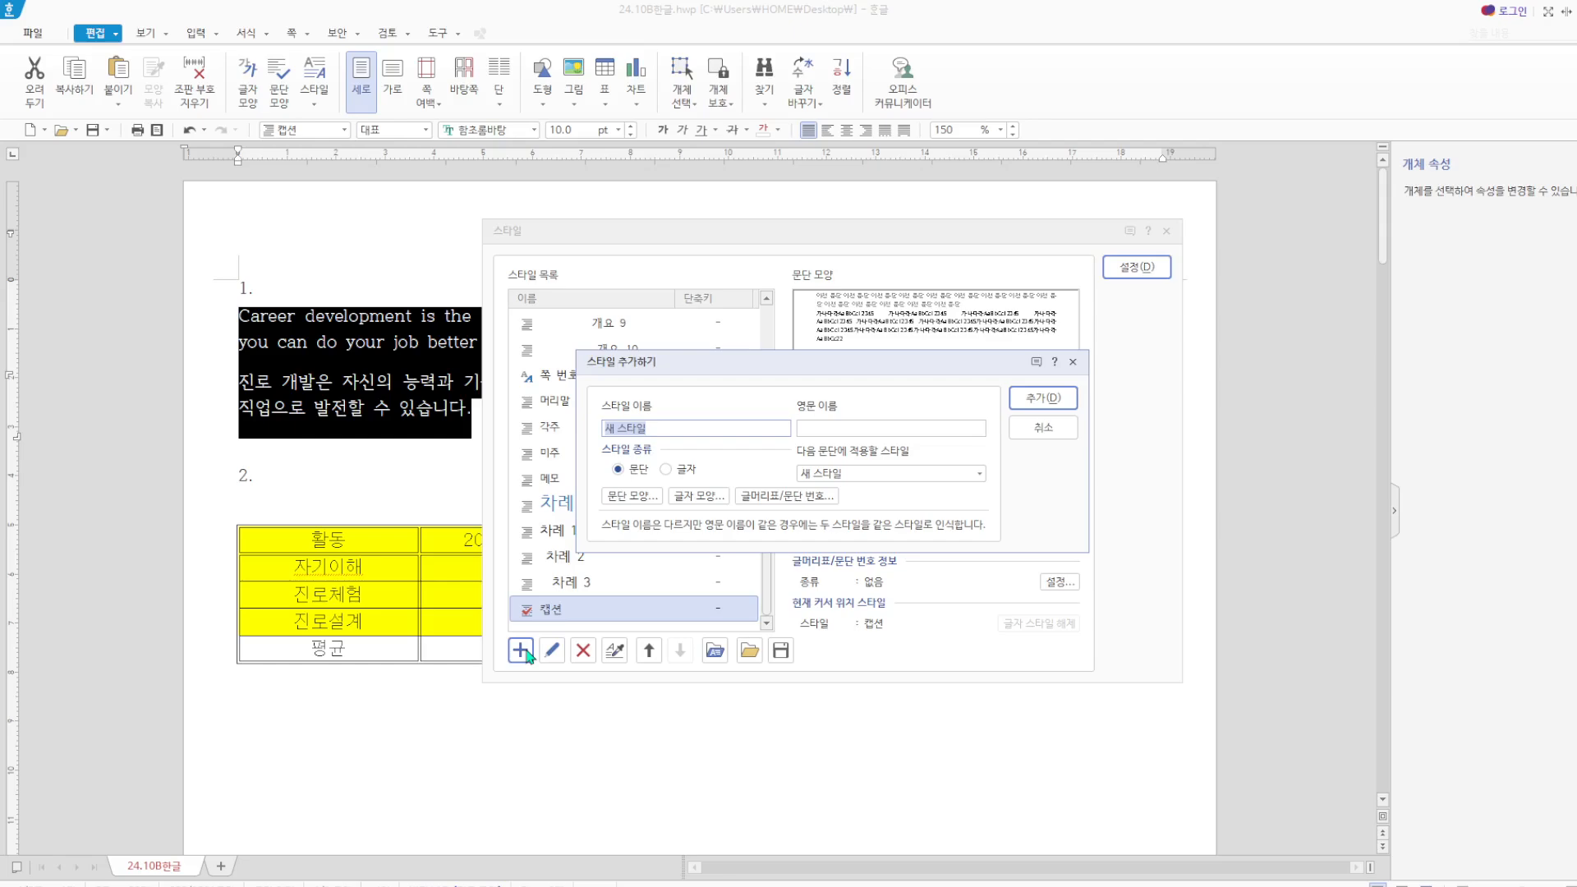
type("CA")
key("BackSpace")
key("BackSpace")
left_click(1042, 397)
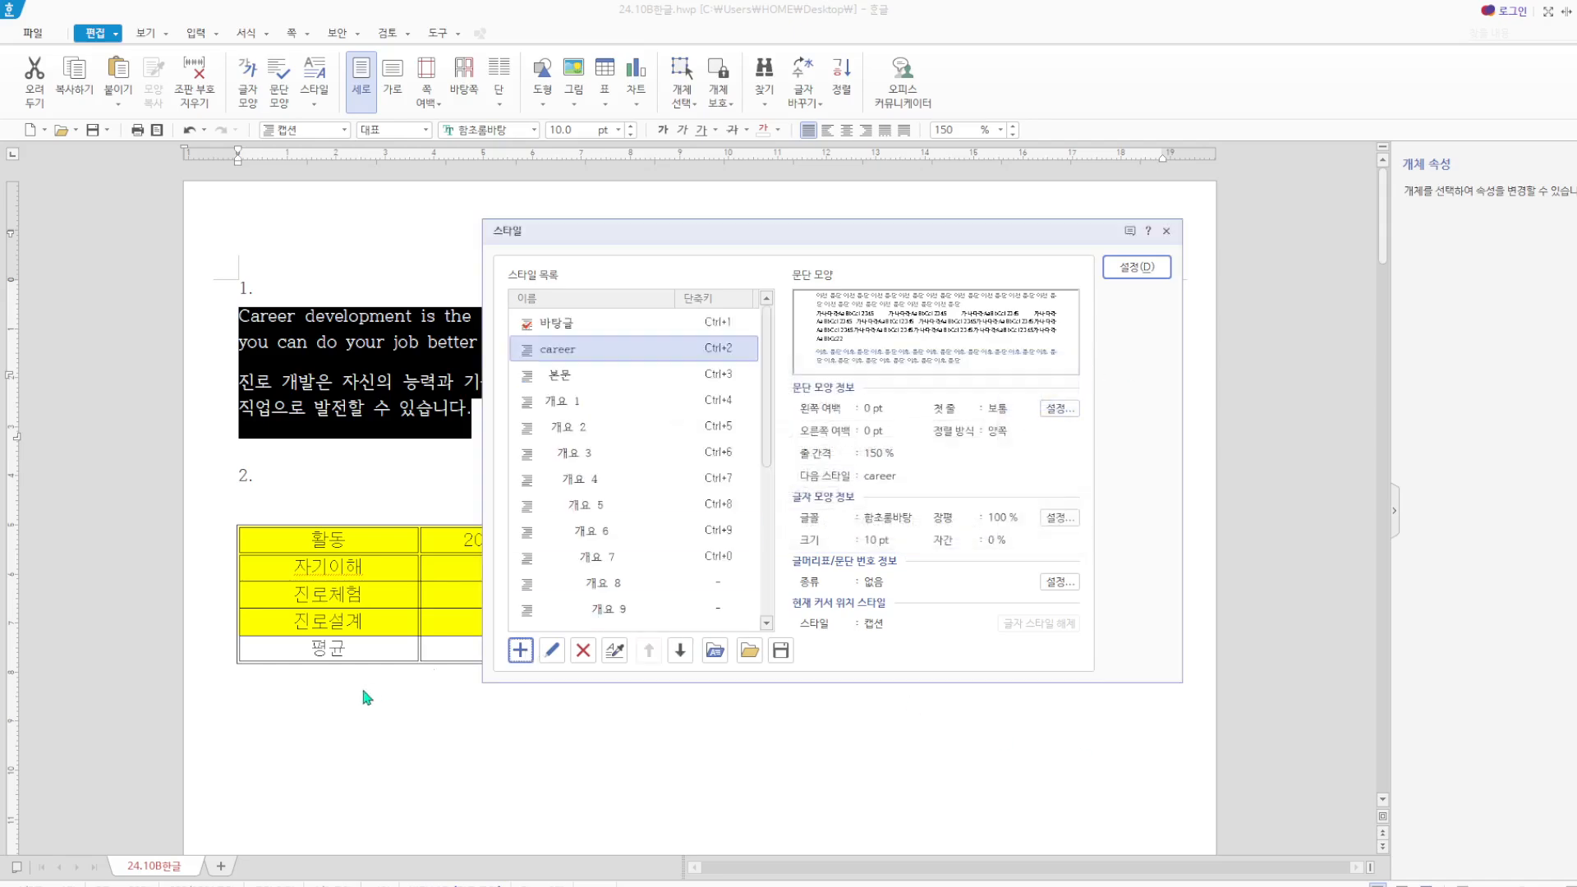
Edit the career style's paragraph shape with a 15 pt left margin and 10 pt spacing below the paragraph.
left_click(552, 651)
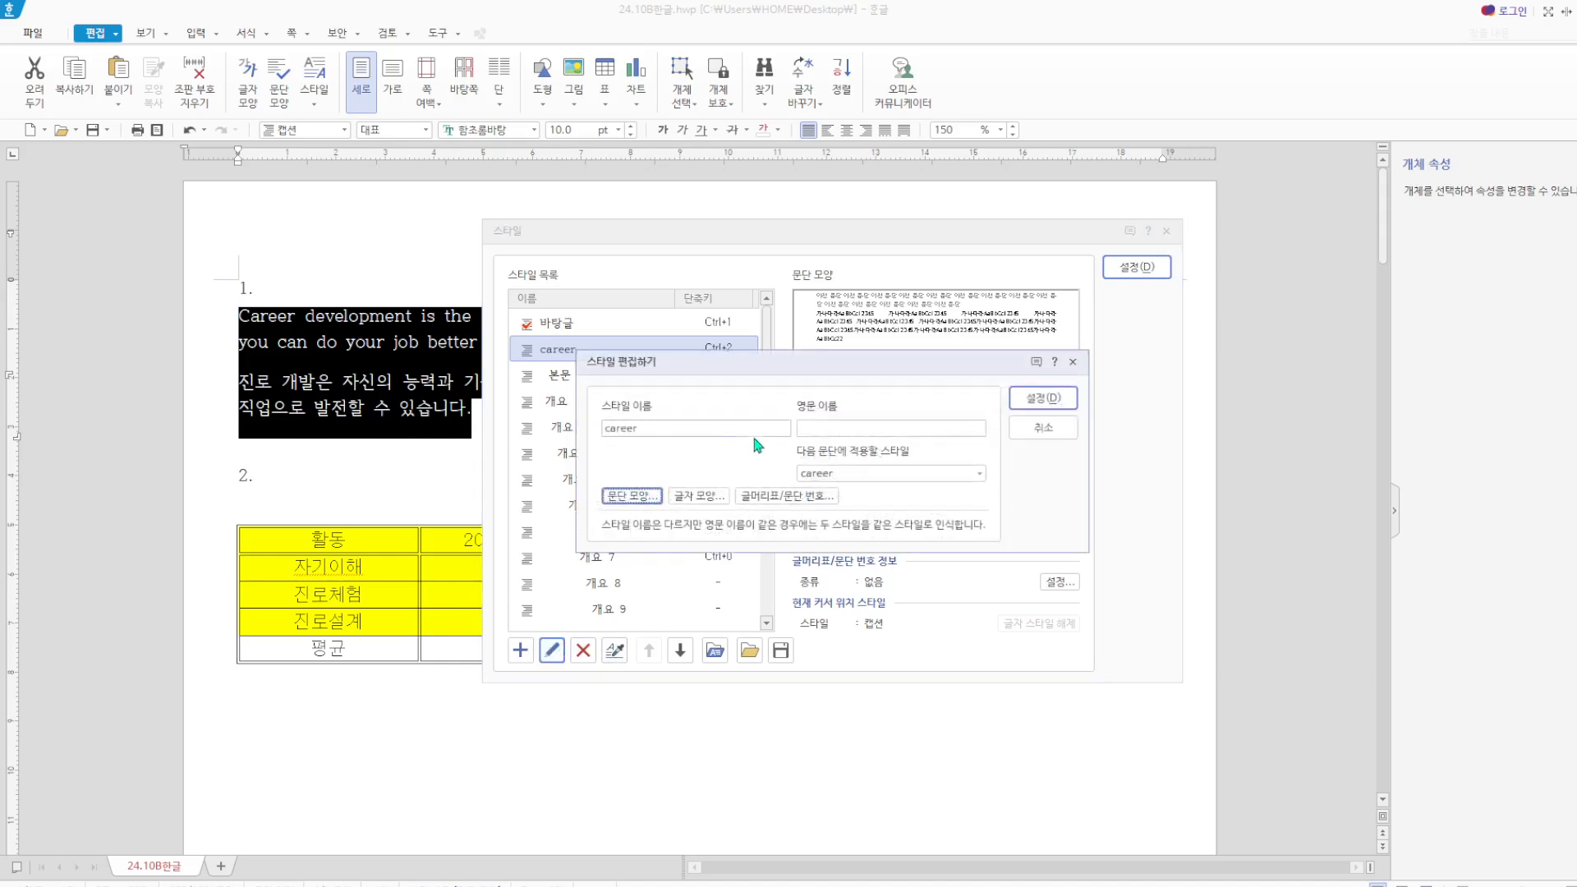
left_click(657, 497)
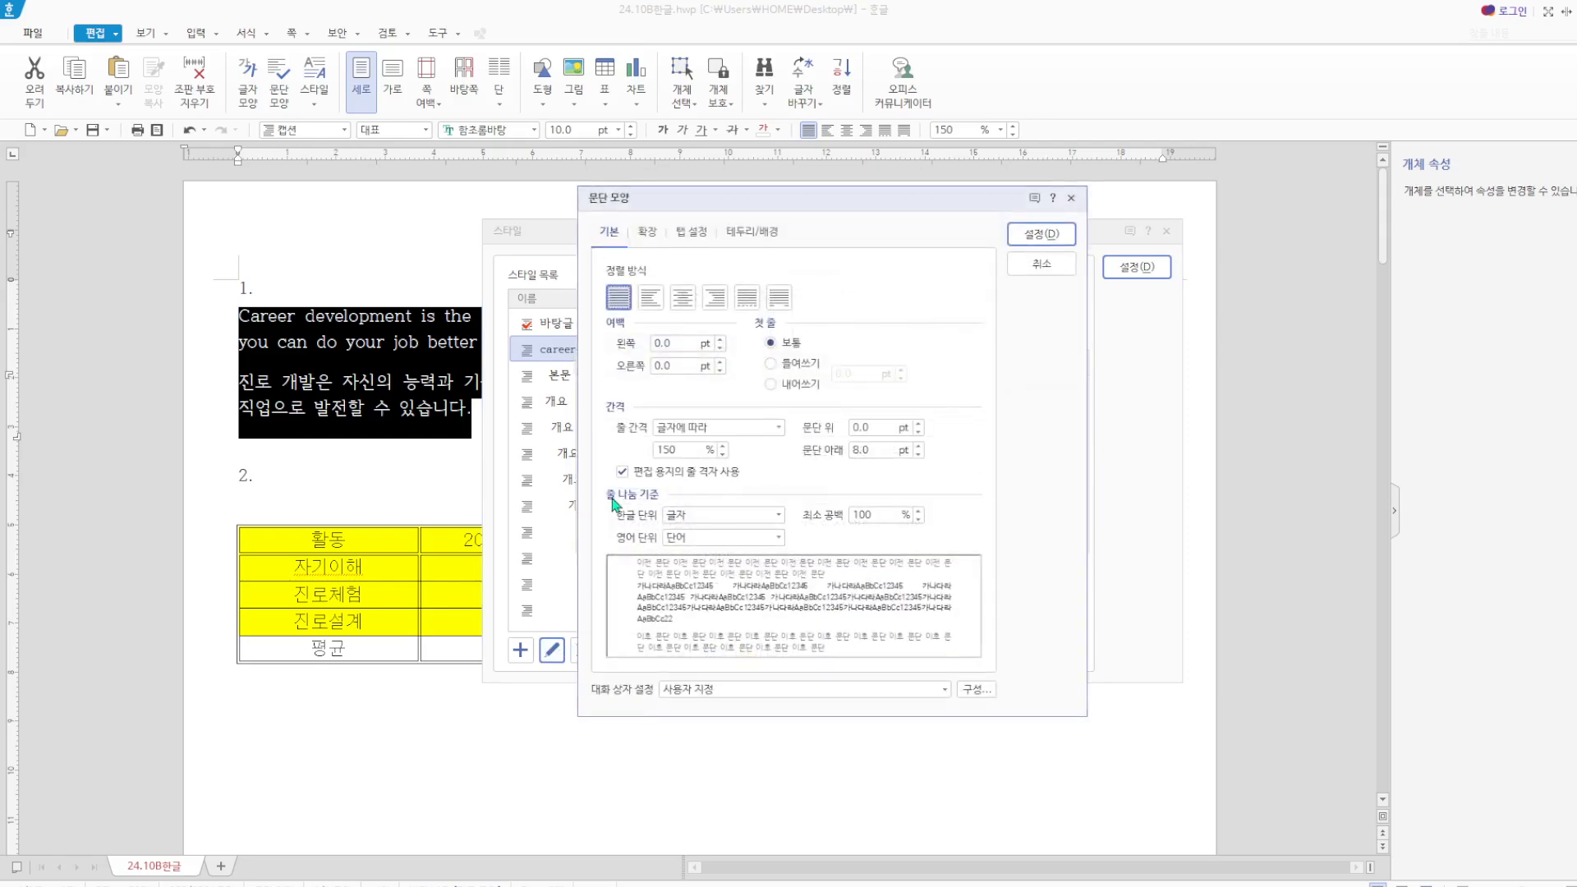
left_click(682, 345)
type("15")
left_click(879, 451)
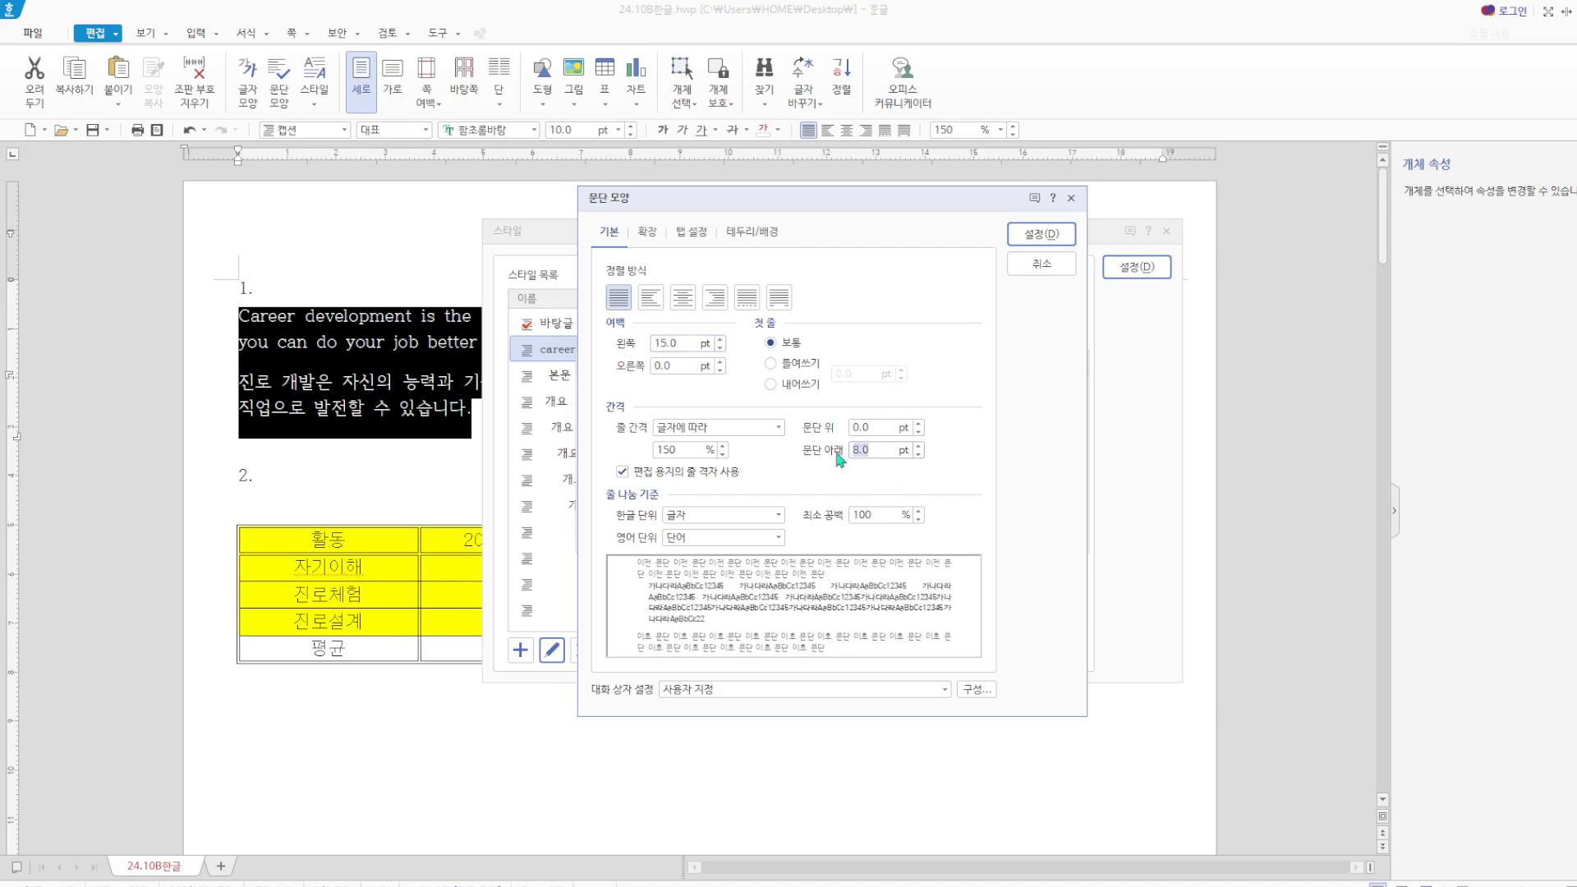
type("10")
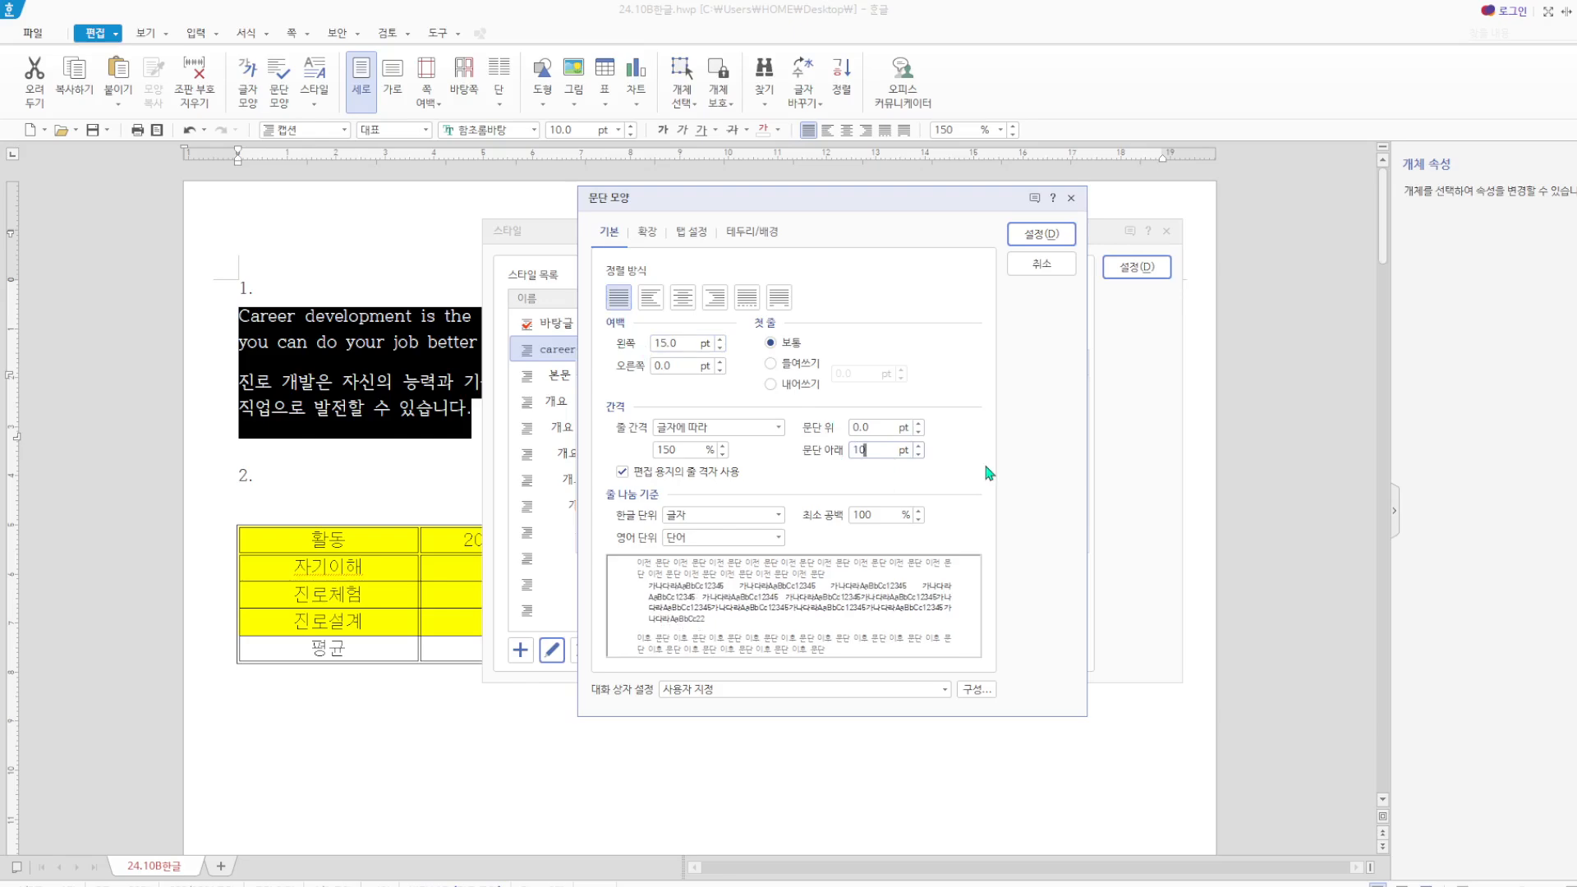
left_click(1046, 236)
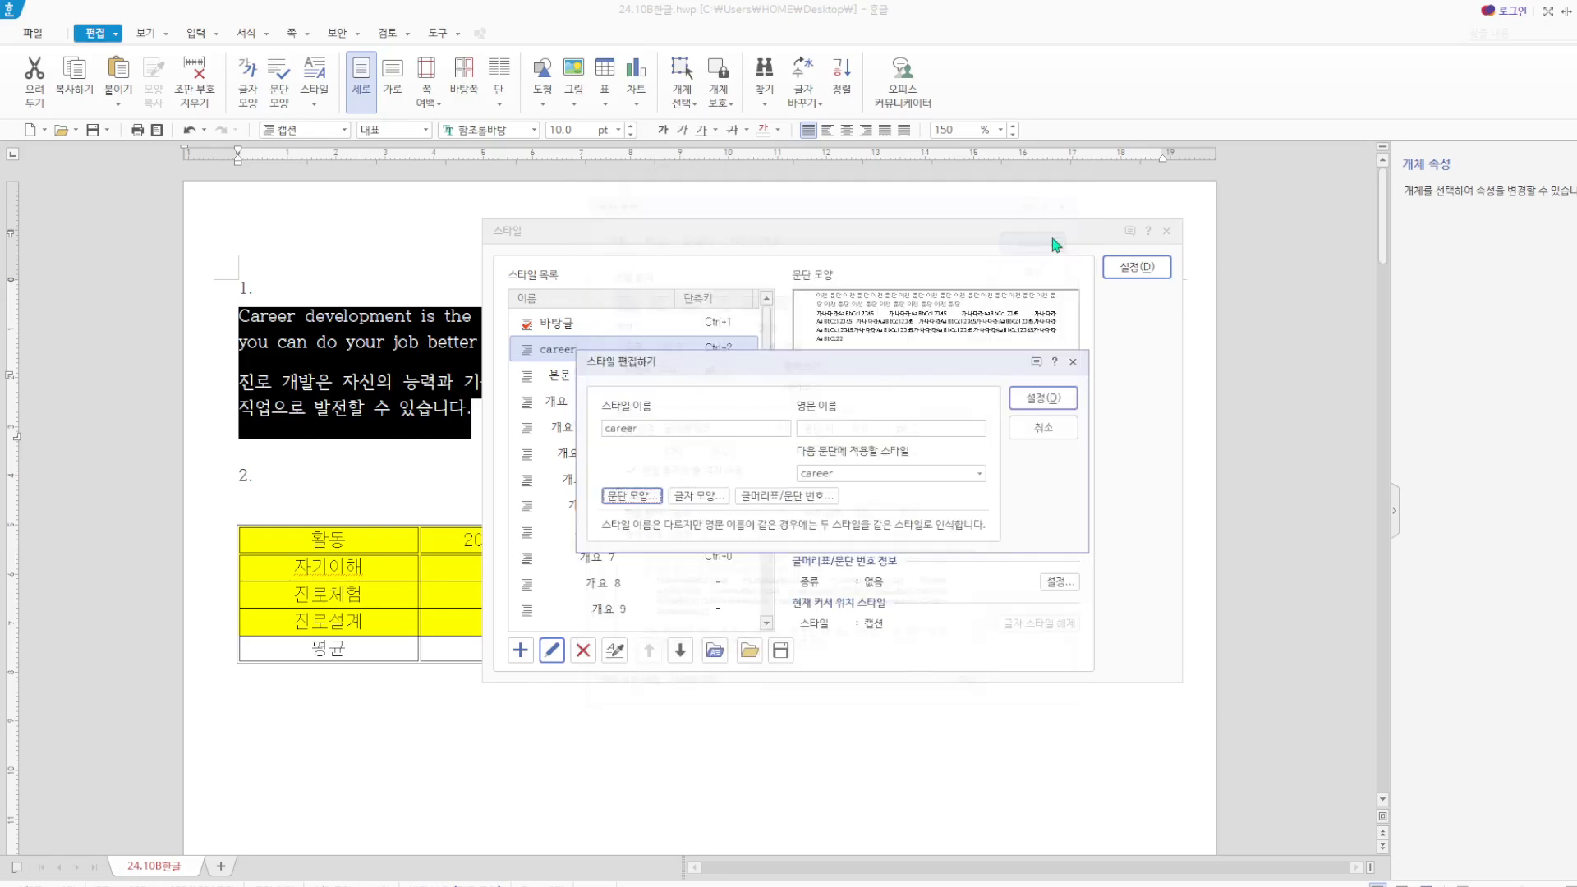
Set the career style's Hangul (한글) characters to the 돋움 font with 95% width (장평) and 5% letter spacing (자간).
left_click(723, 497)
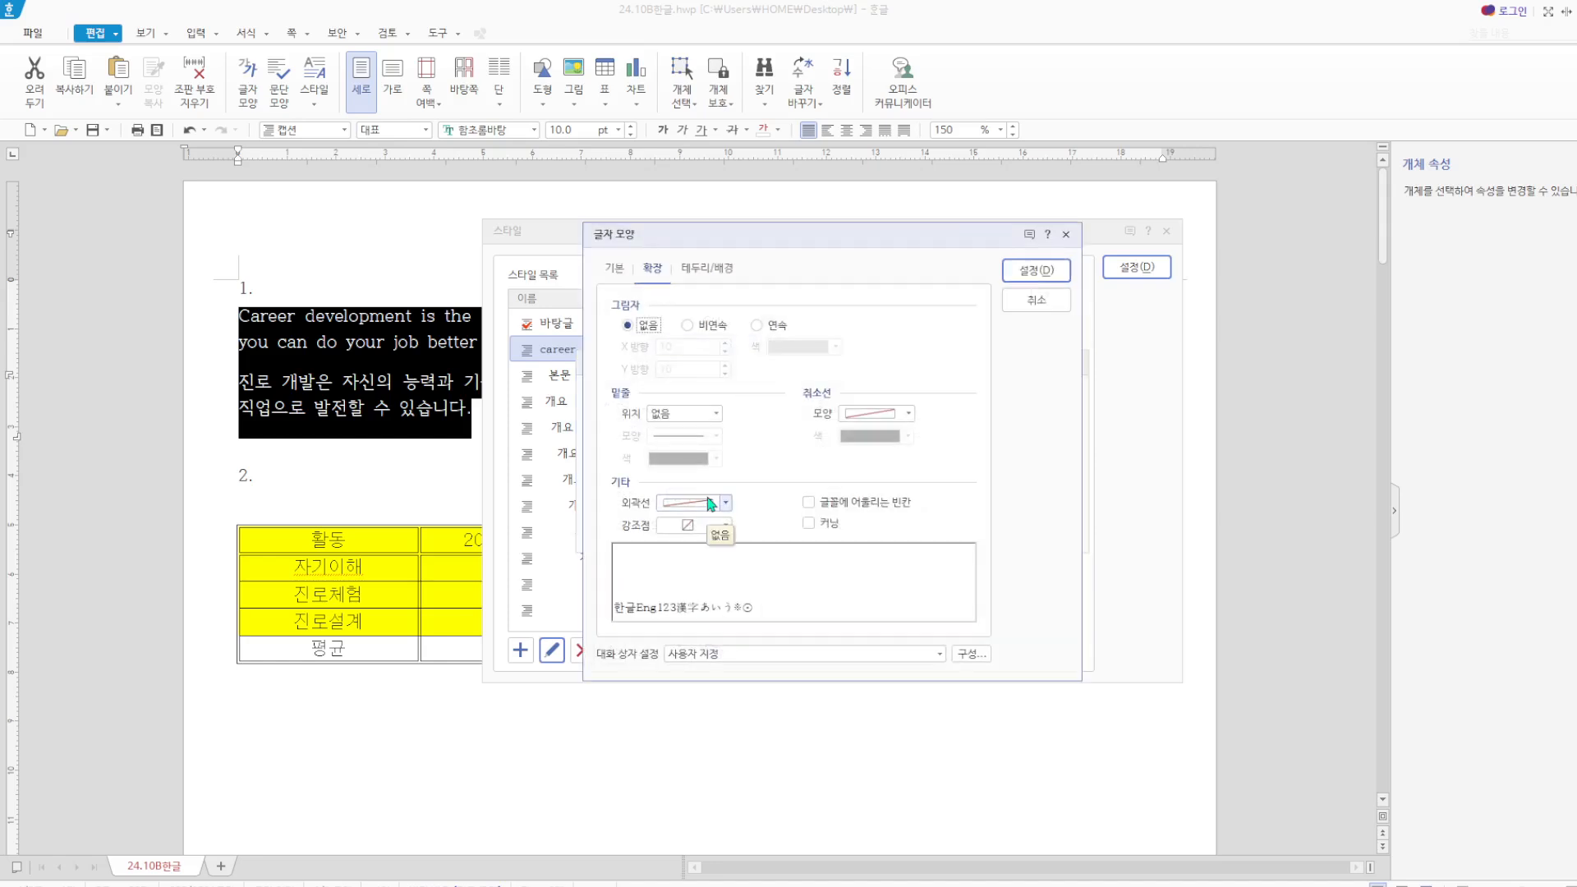
left_click(613, 269)
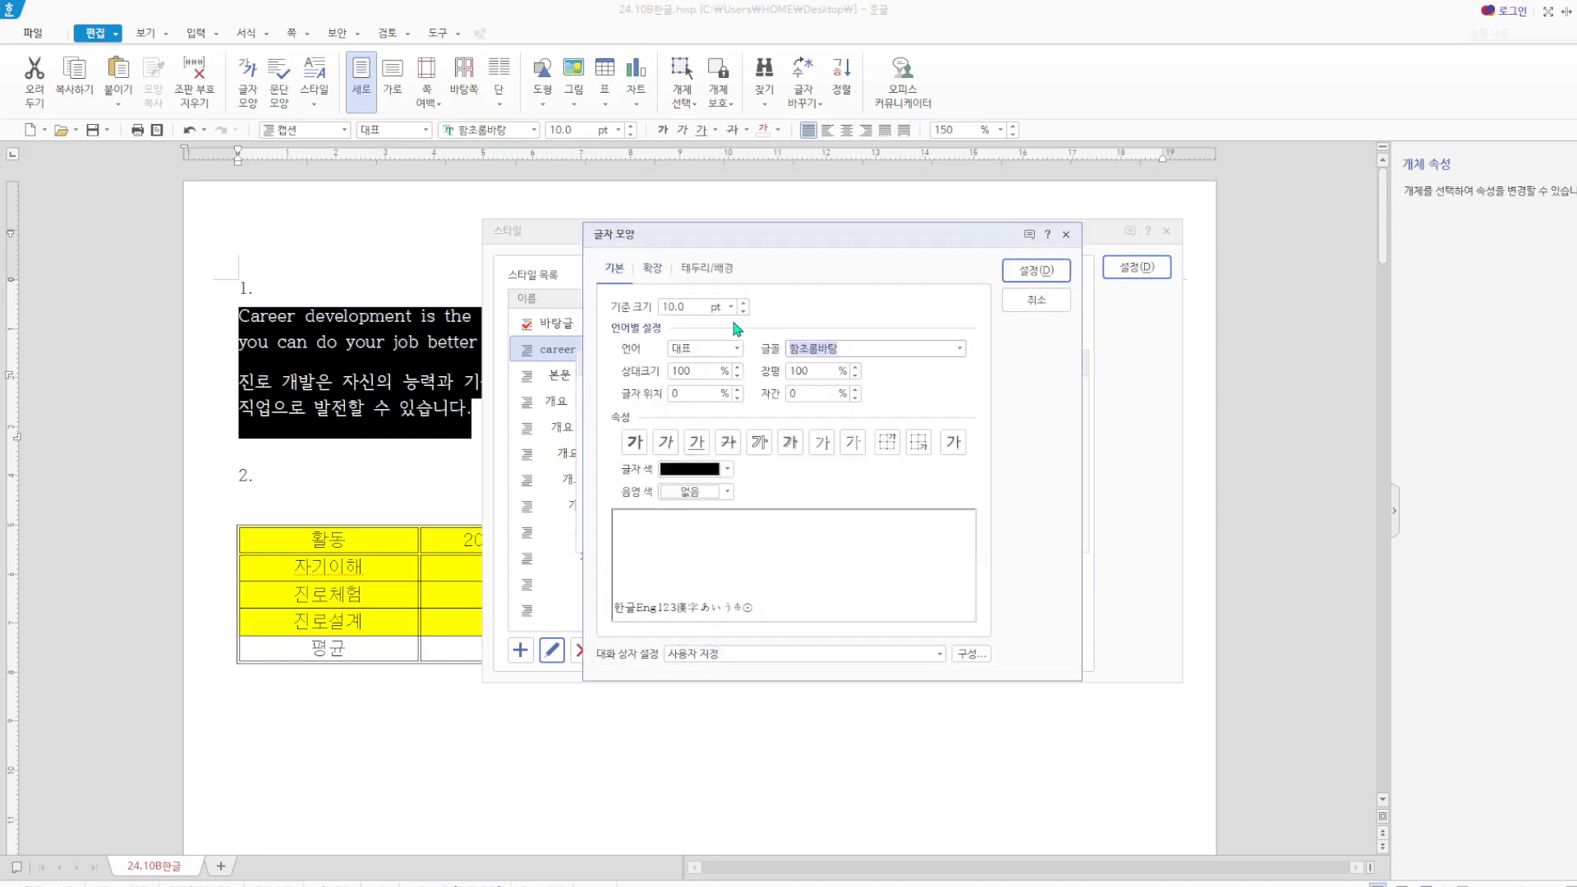
left_click(738, 349)
left_click(711, 389)
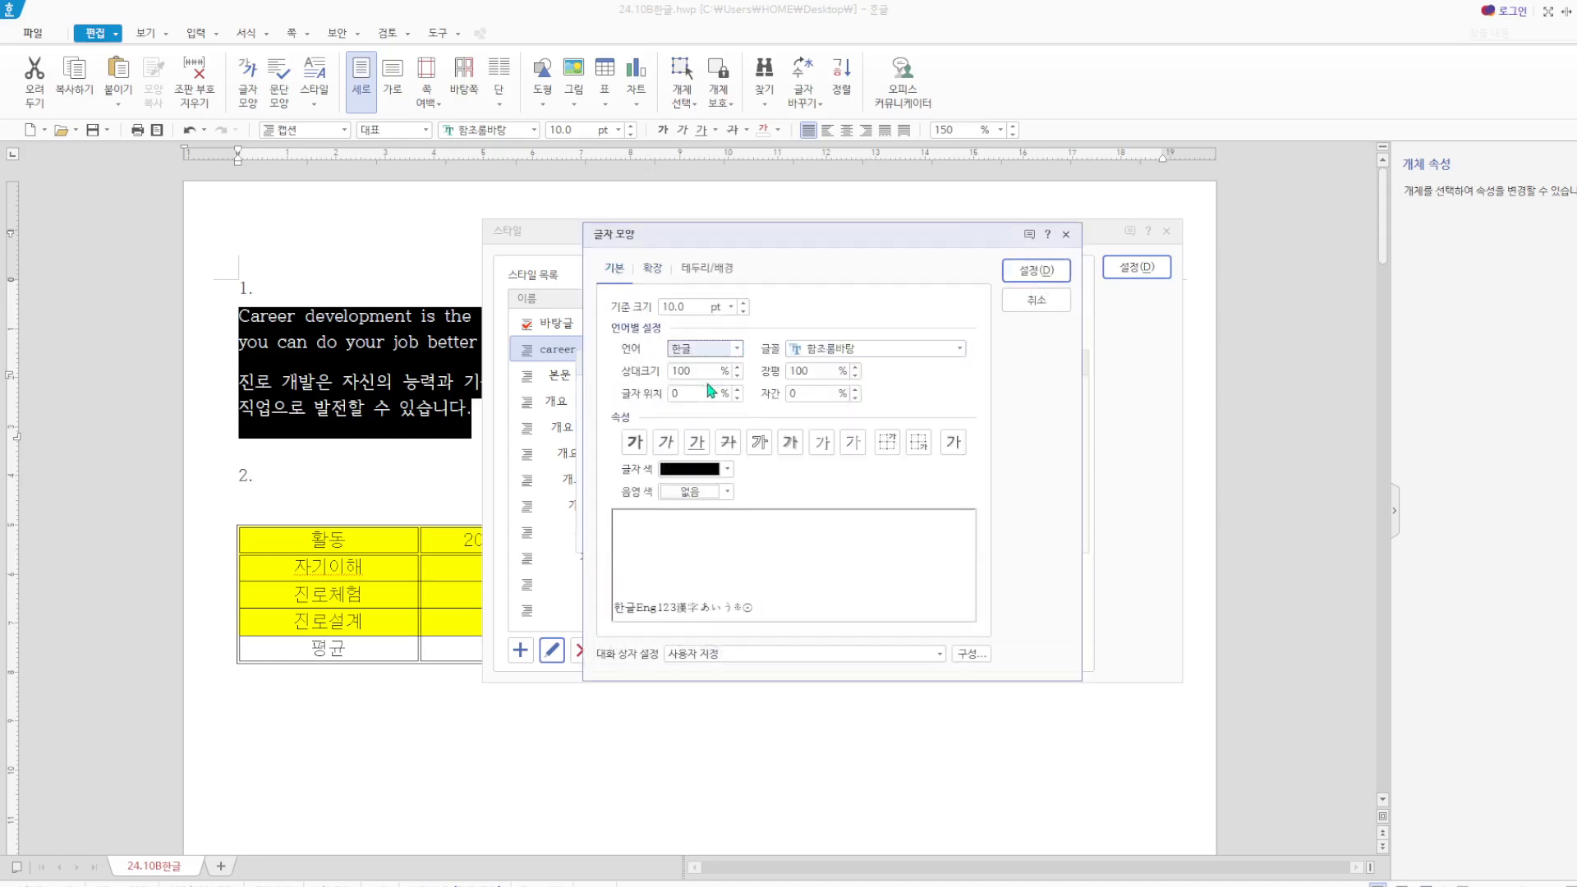
left_click(959, 348)
left_click_drag(957, 470, 957, 386)
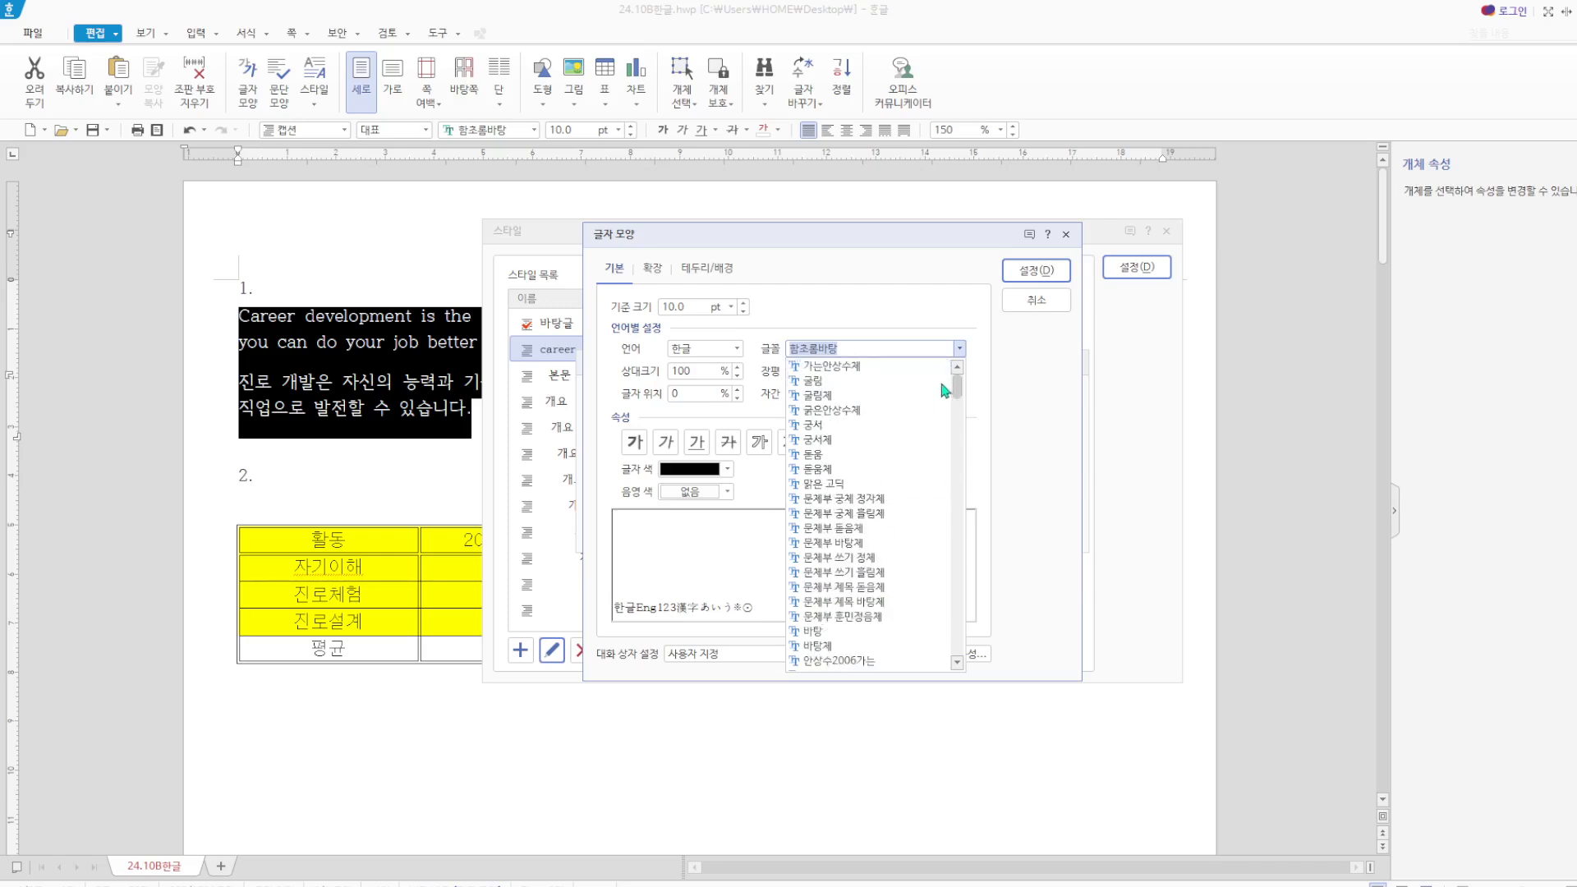
left_click(836, 456)
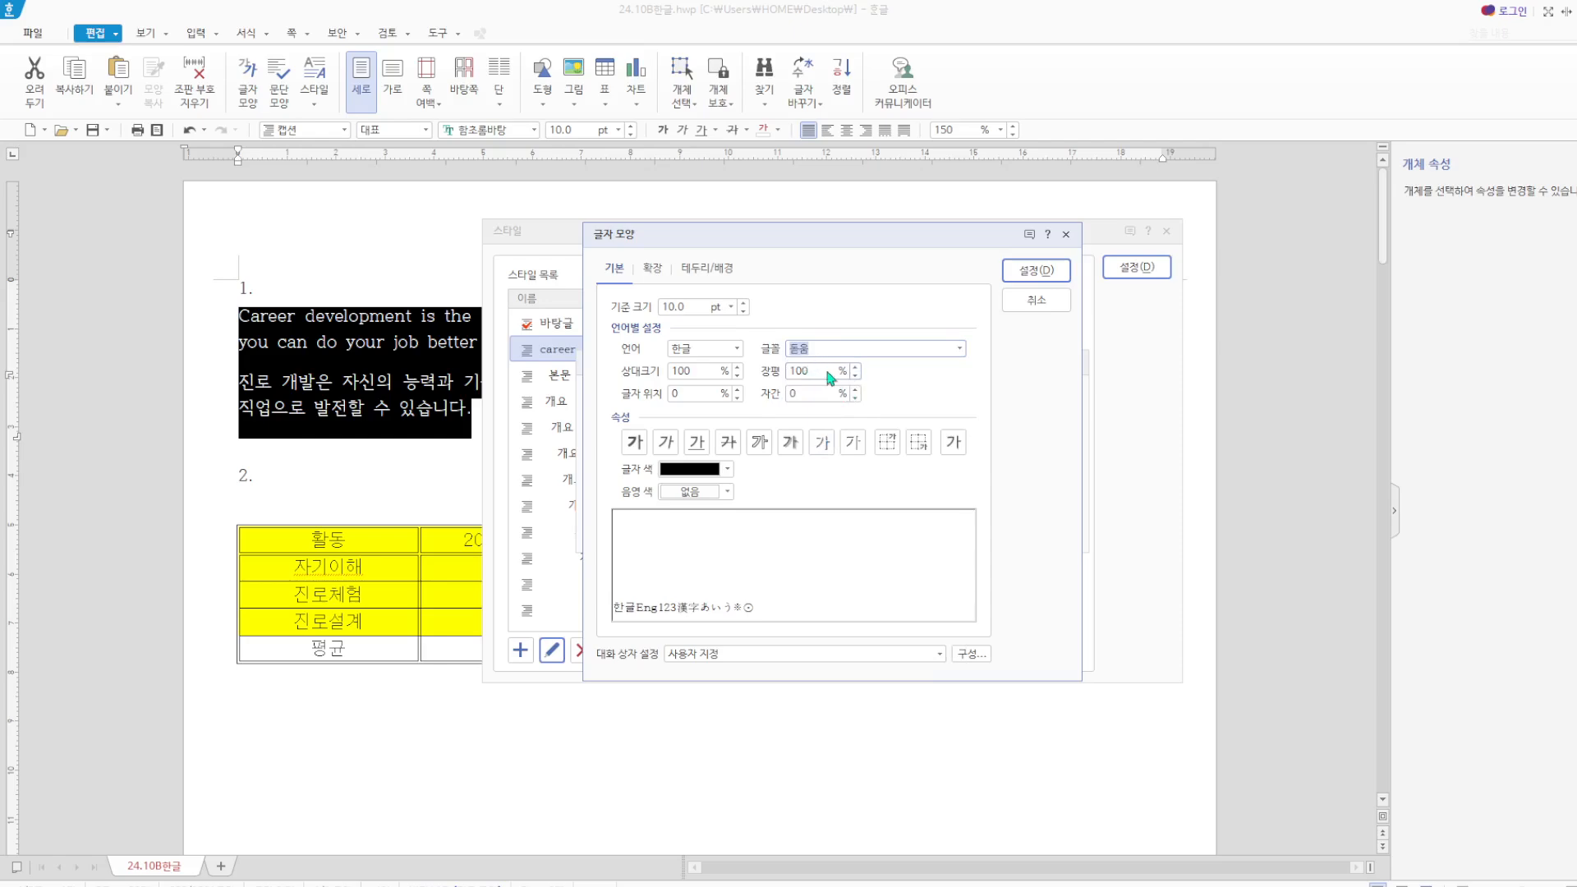
double_click(800, 371)
type("95")
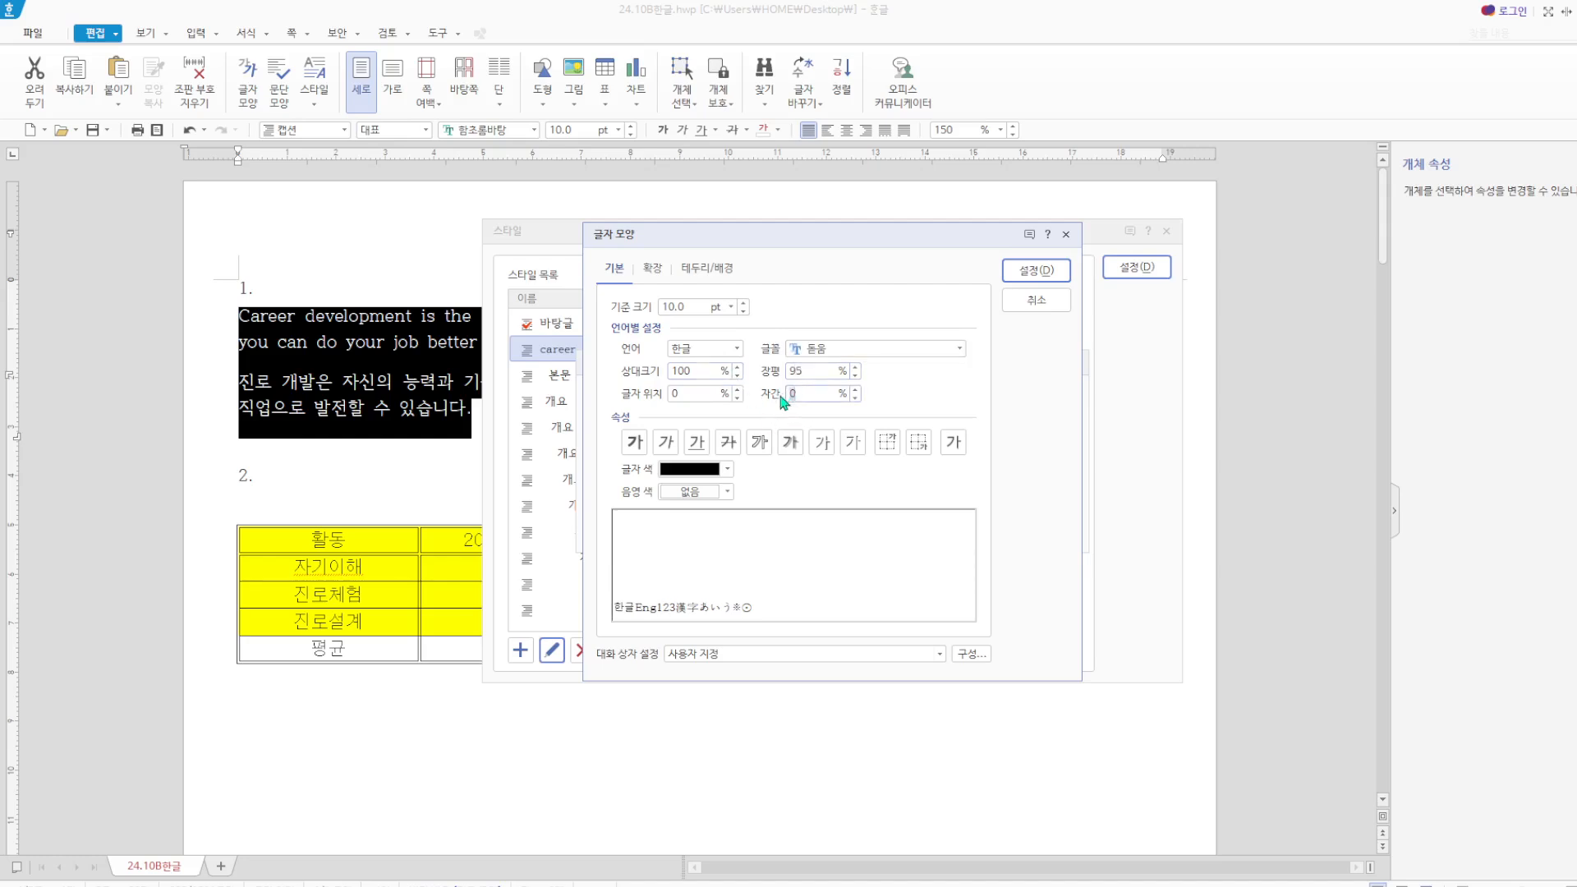
type("5")
Set the career style's English (영문) characters to the 굴림 font with 95% width (장평) and 5% letter spacing (자간).
left_click(736, 348)
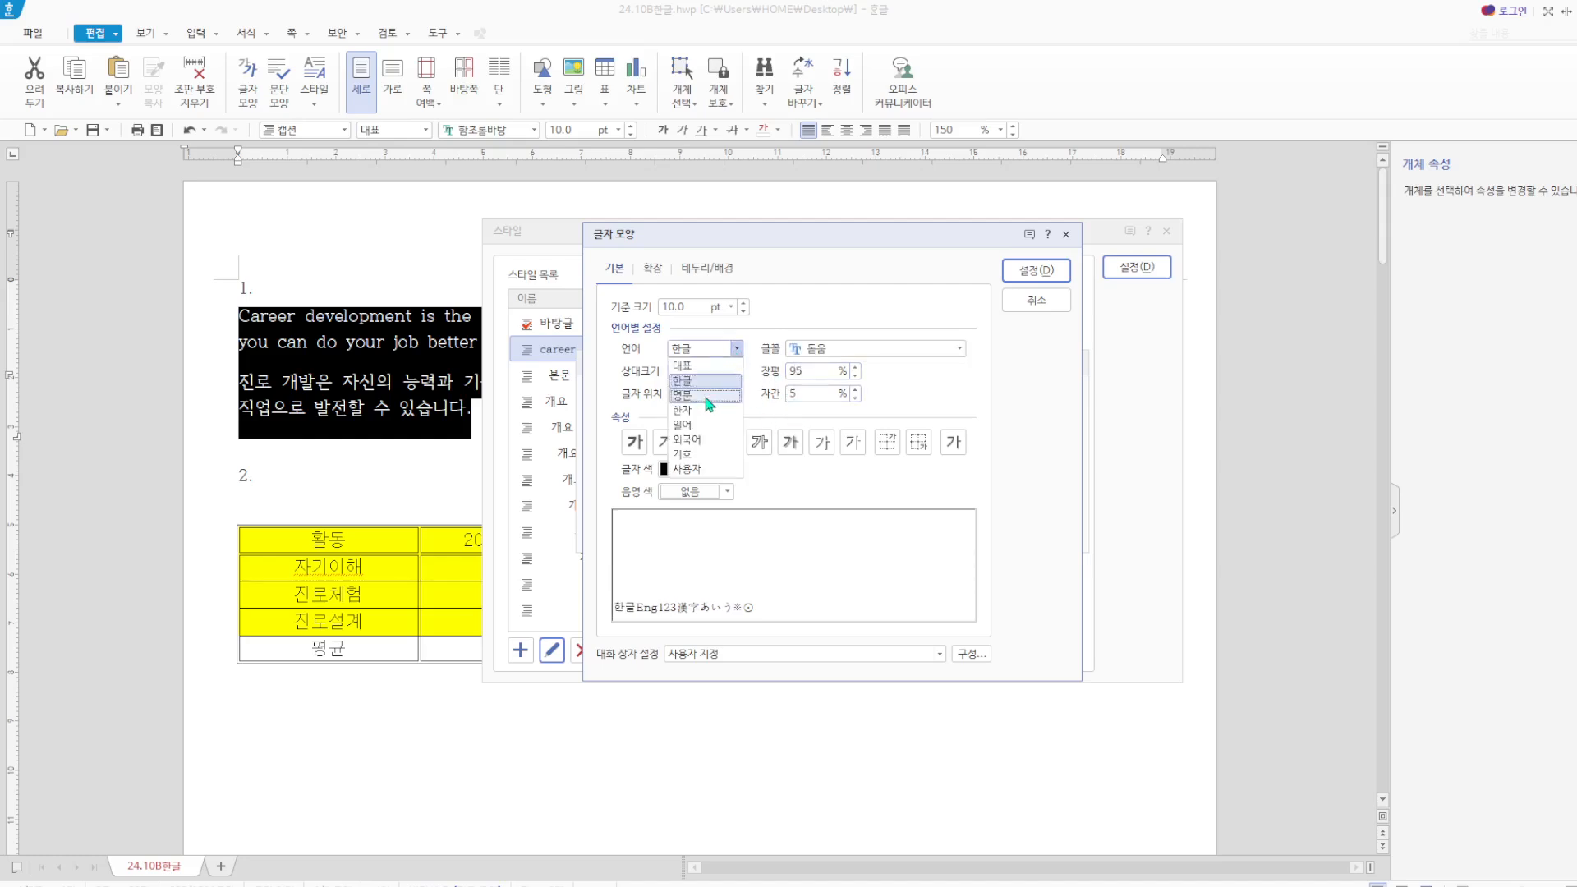
left_click(706, 398)
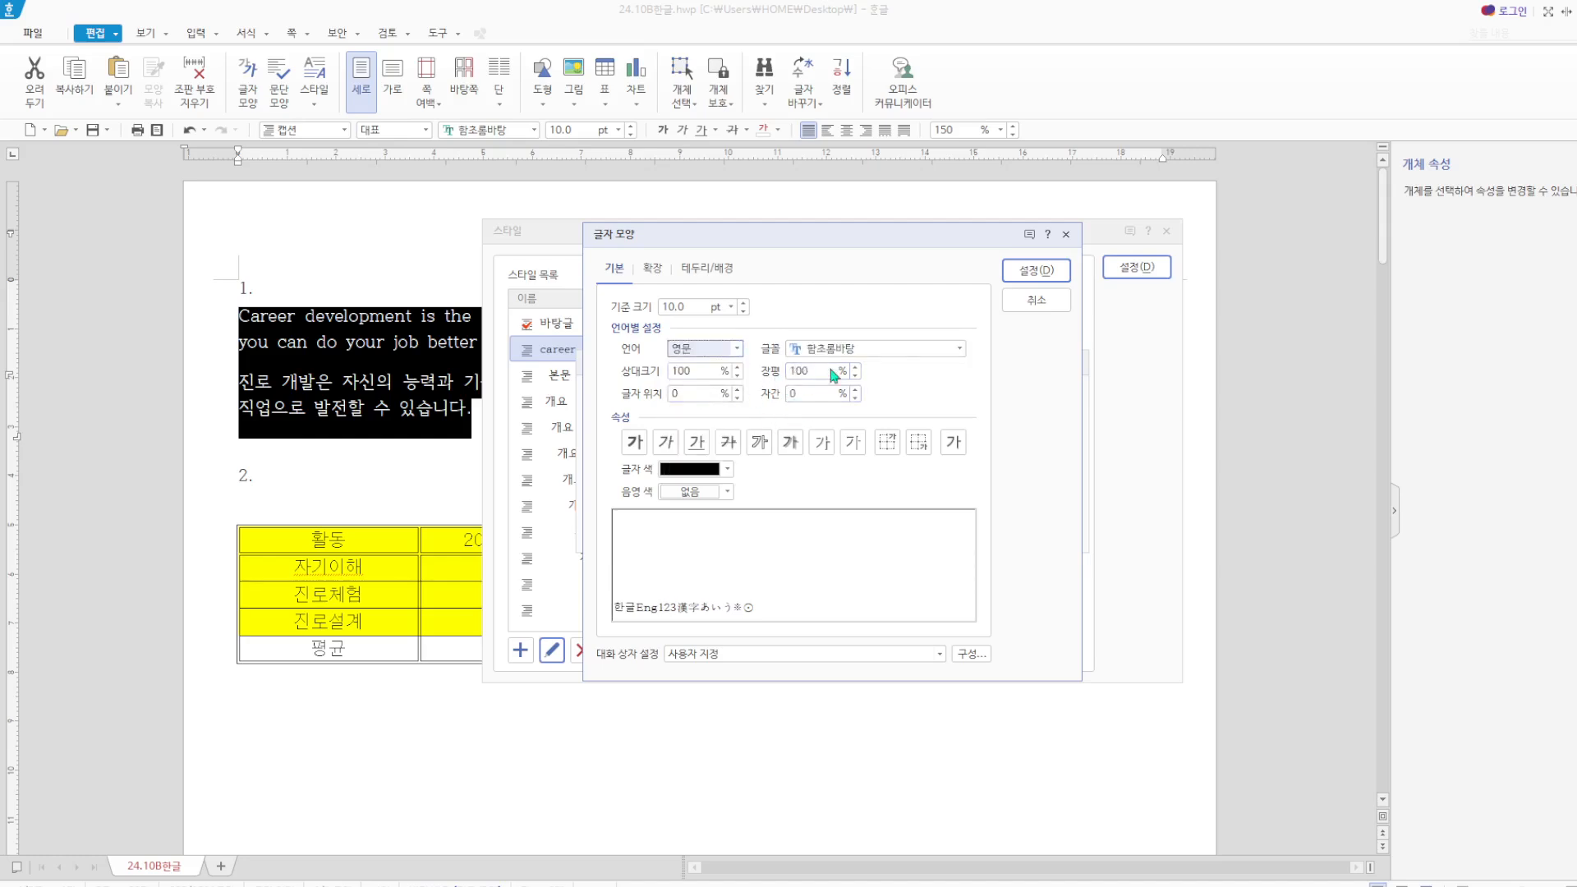
left_click(960, 350)
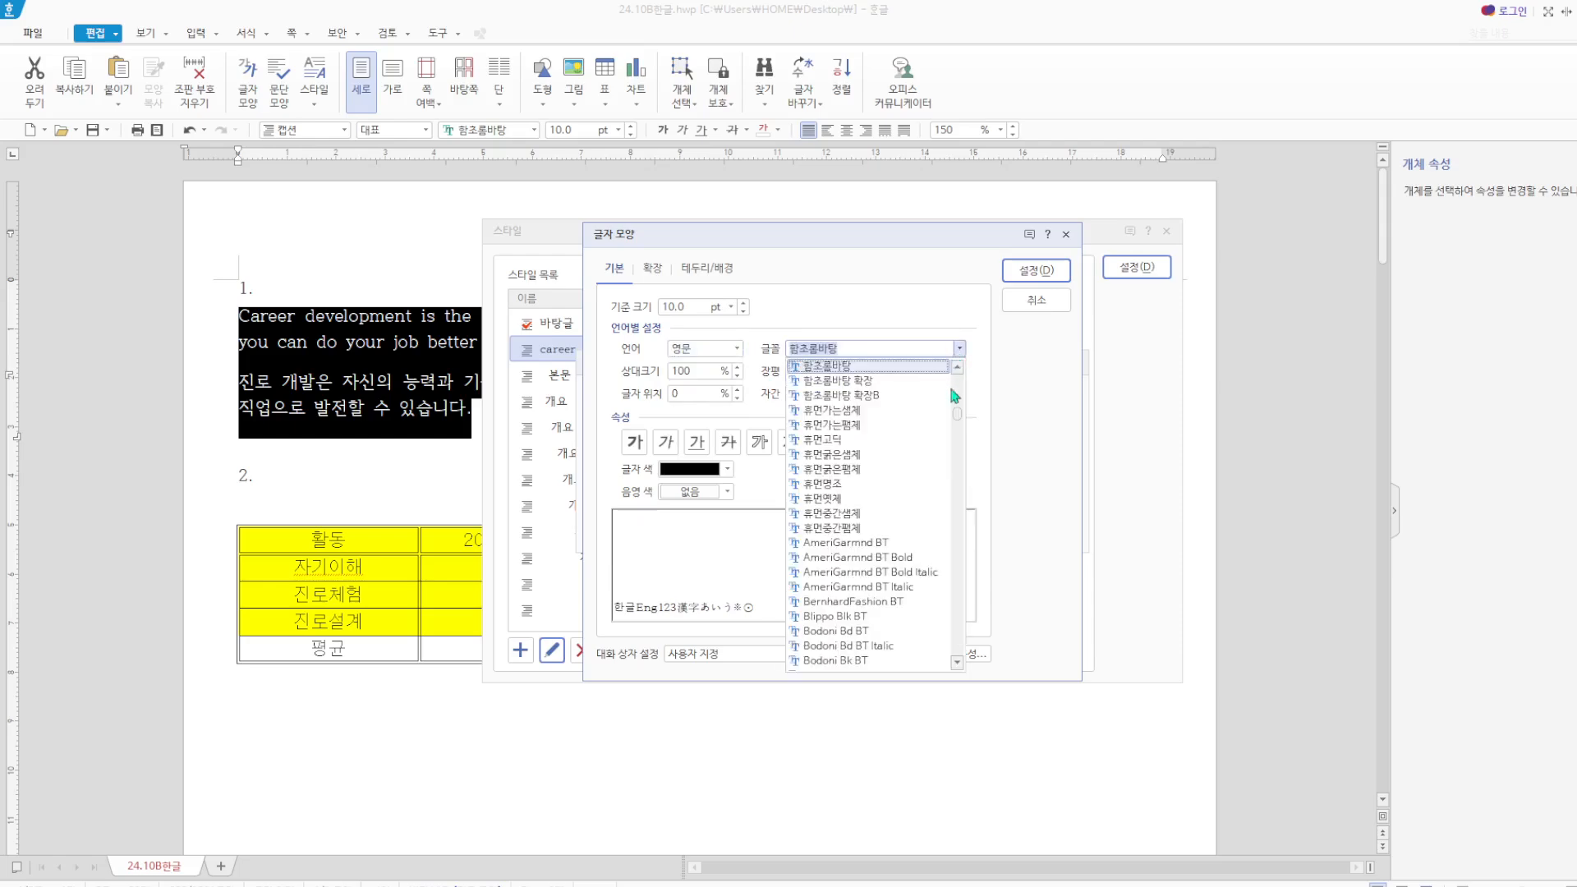
left_click_drag(957, 414, 956, 381)
left_click(865, 383)
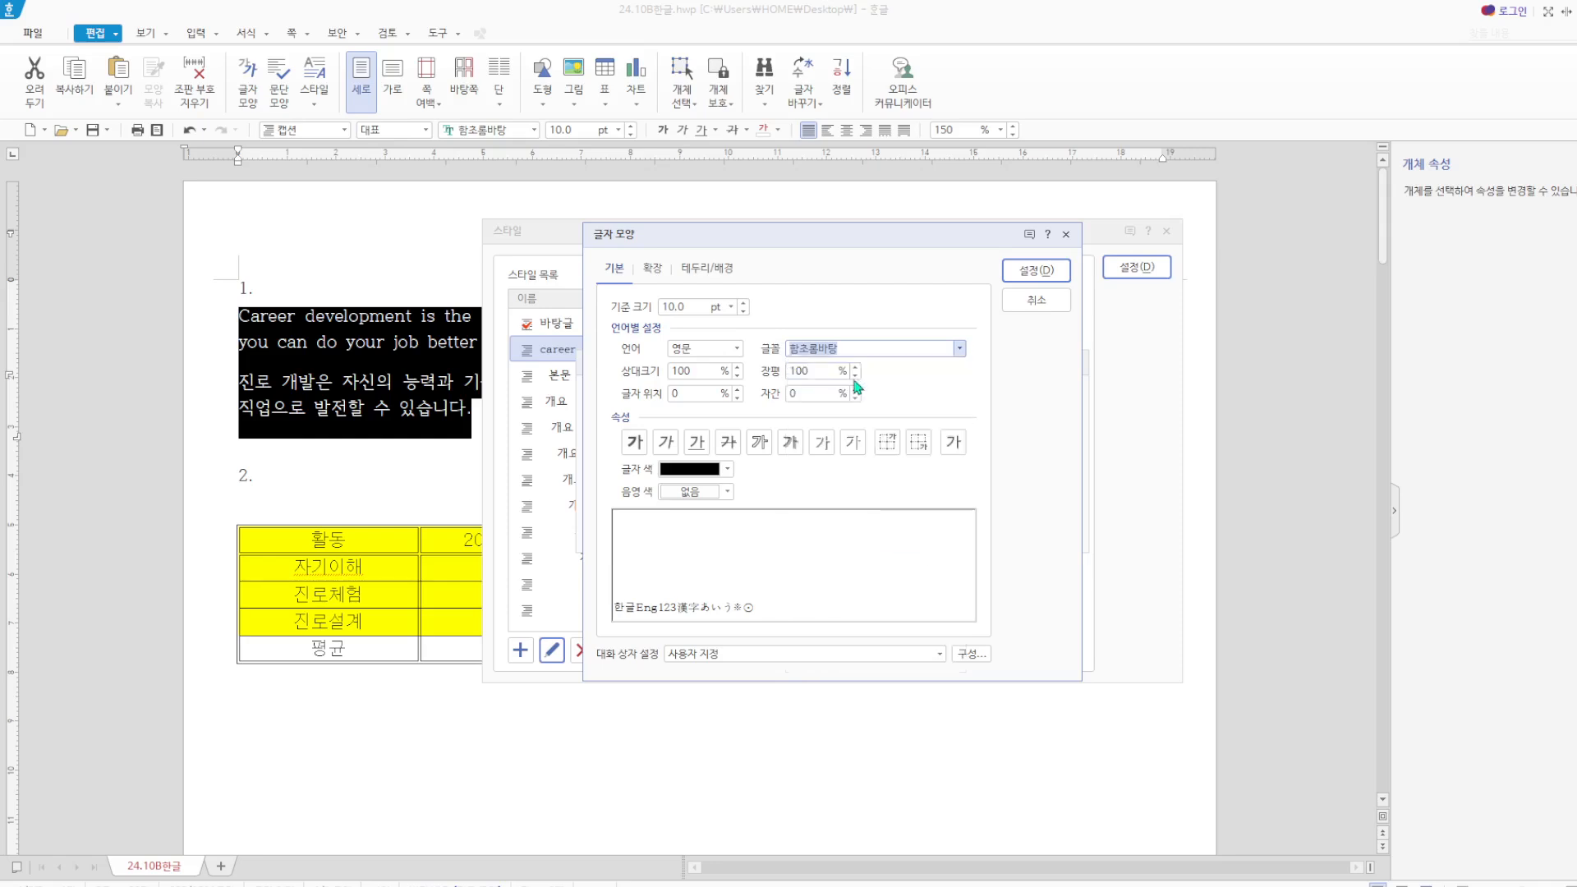
key("Tab")
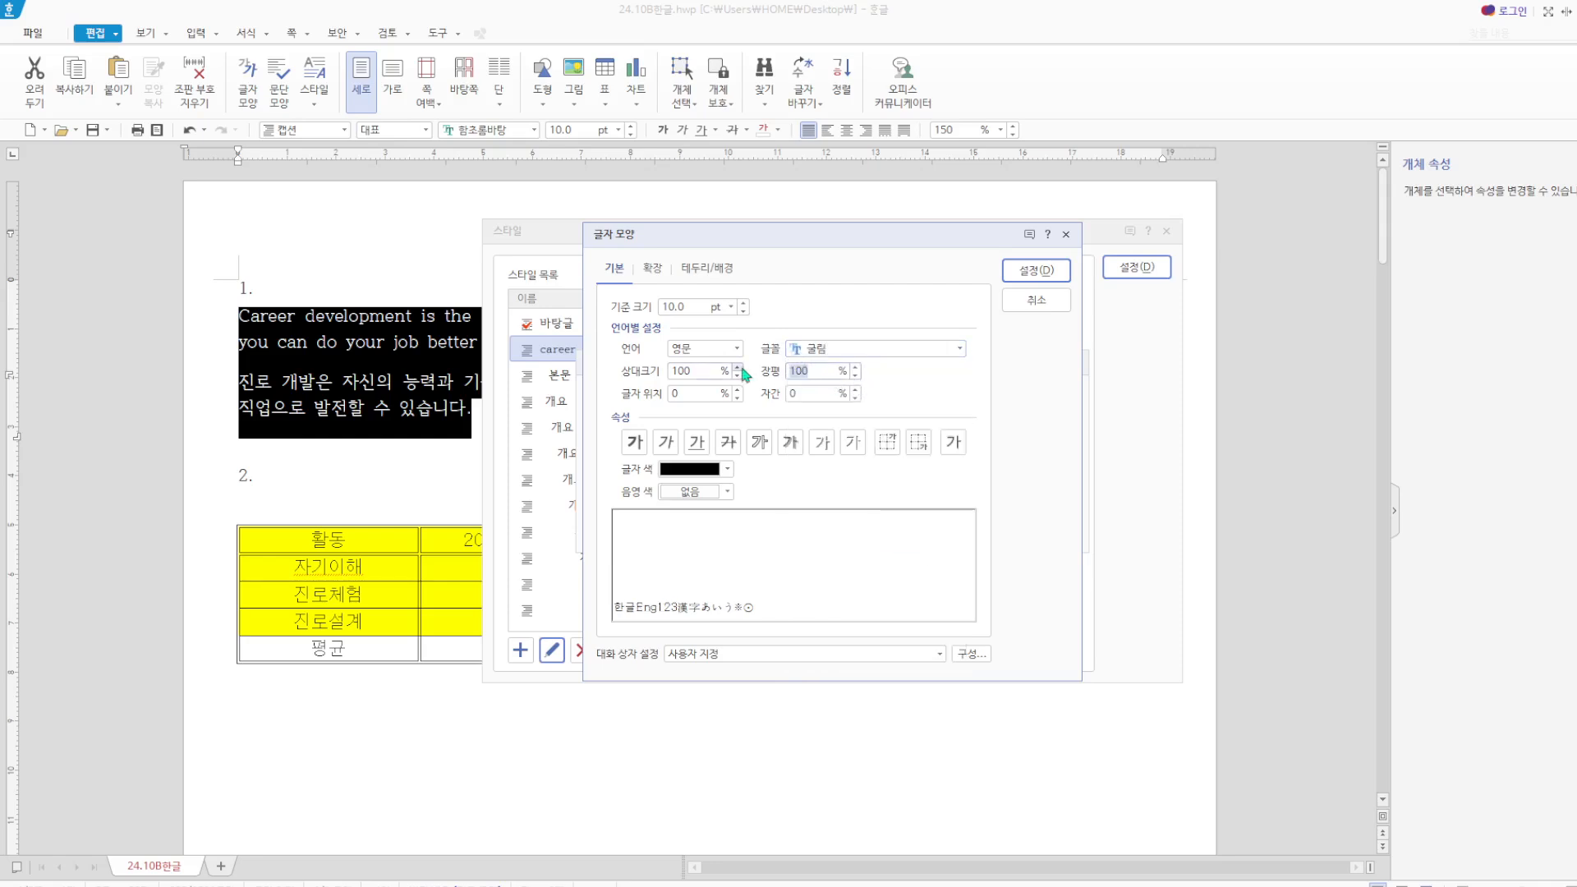
type("95")
key("Tab")
type("5")
left_click(1036, 271)
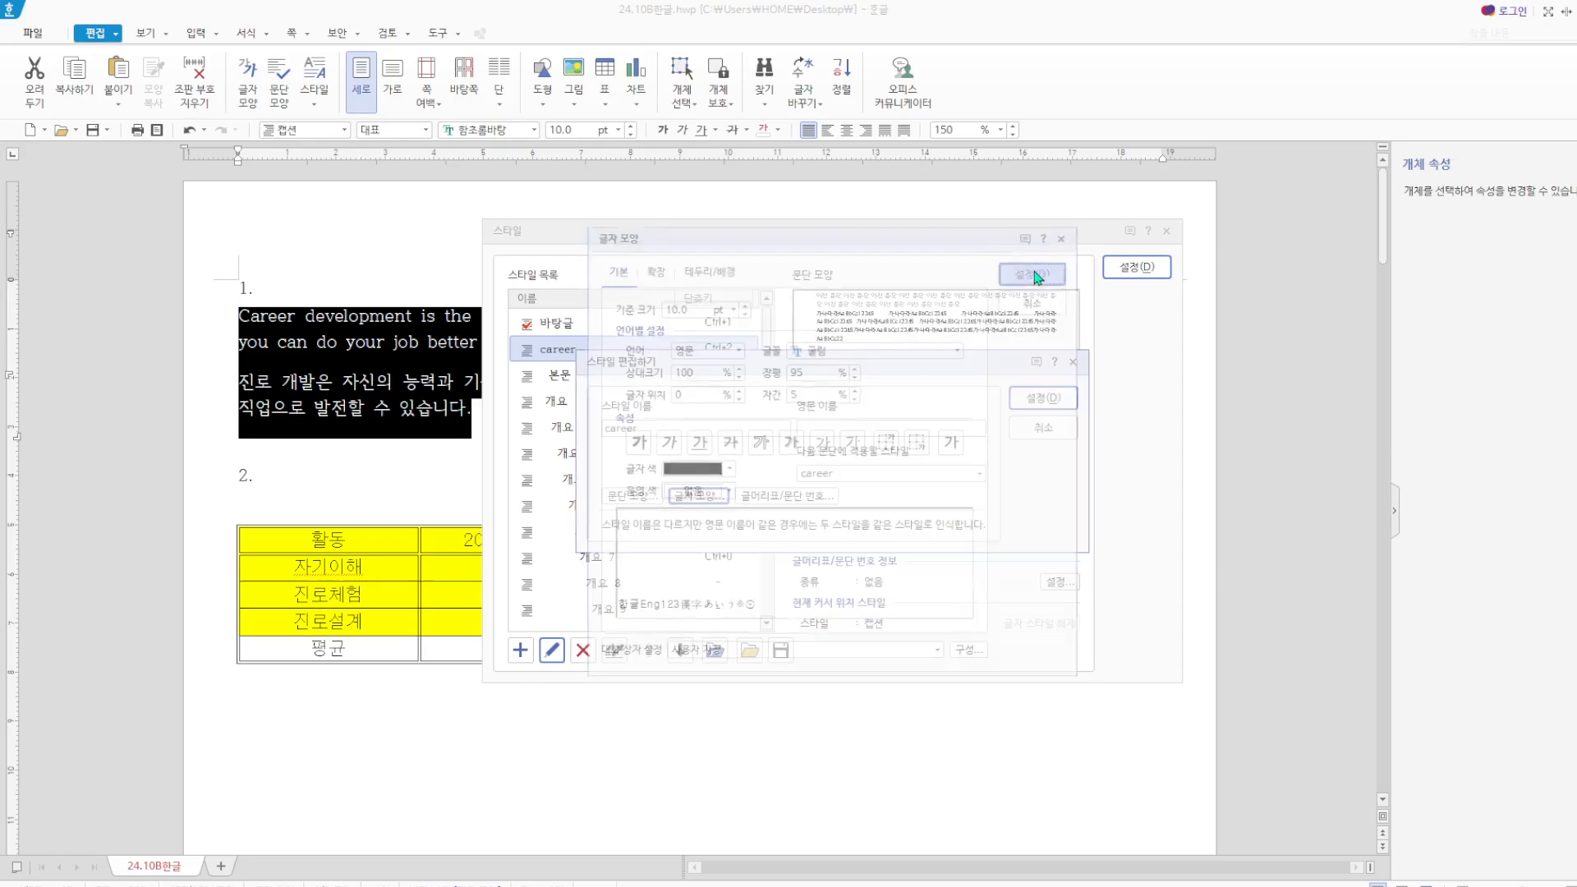
Save the edited career style and apply it to the selected English and Korean paragraphs.
left_click(1036, 398)
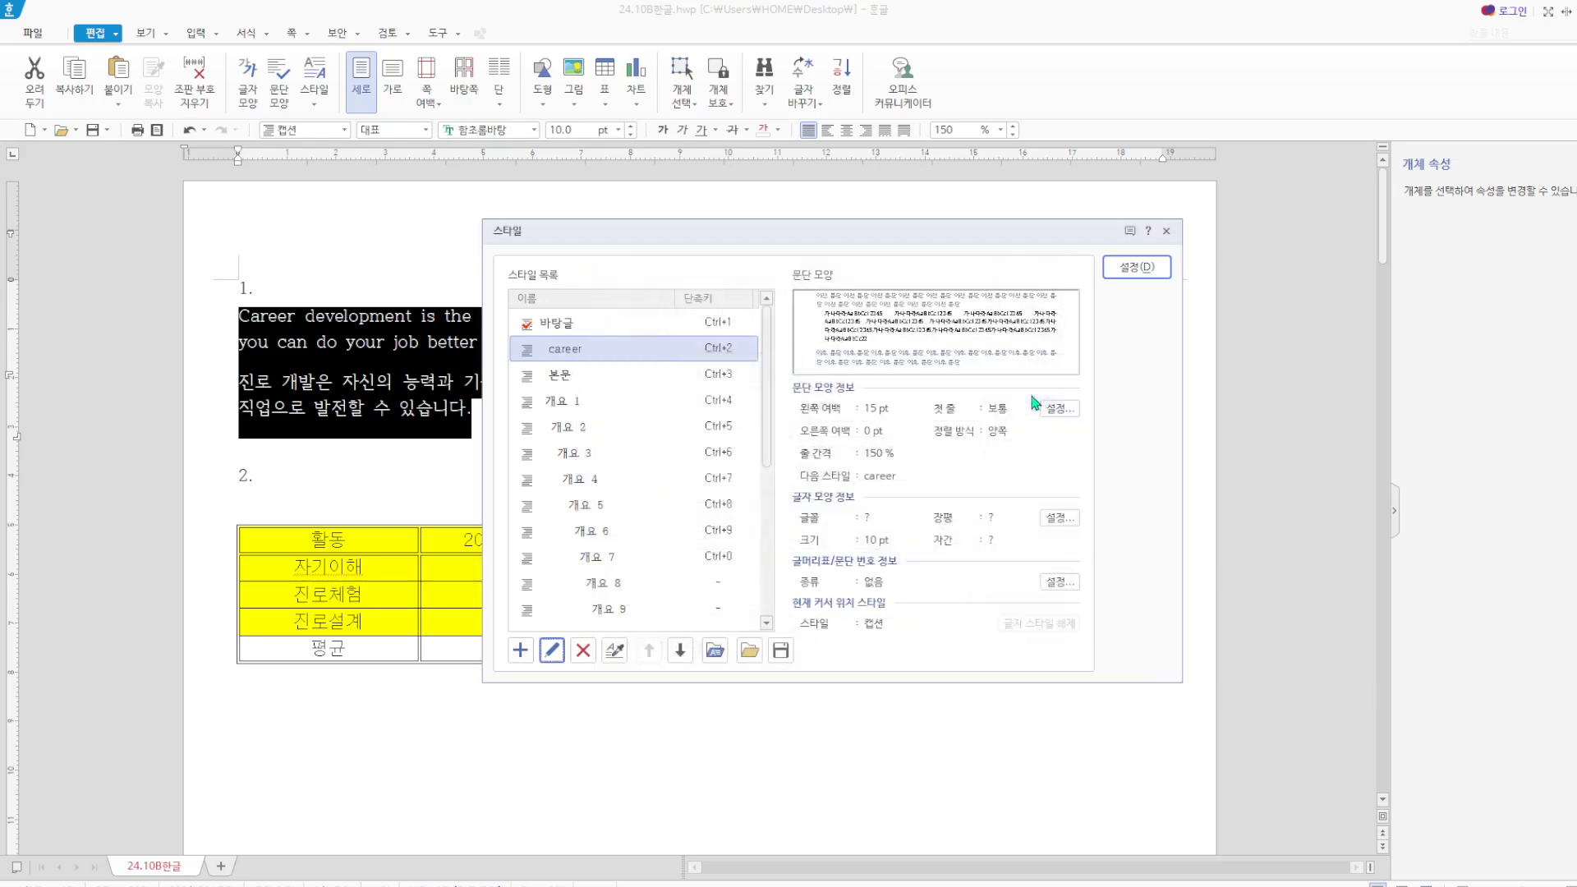
left_click(1116, 269)
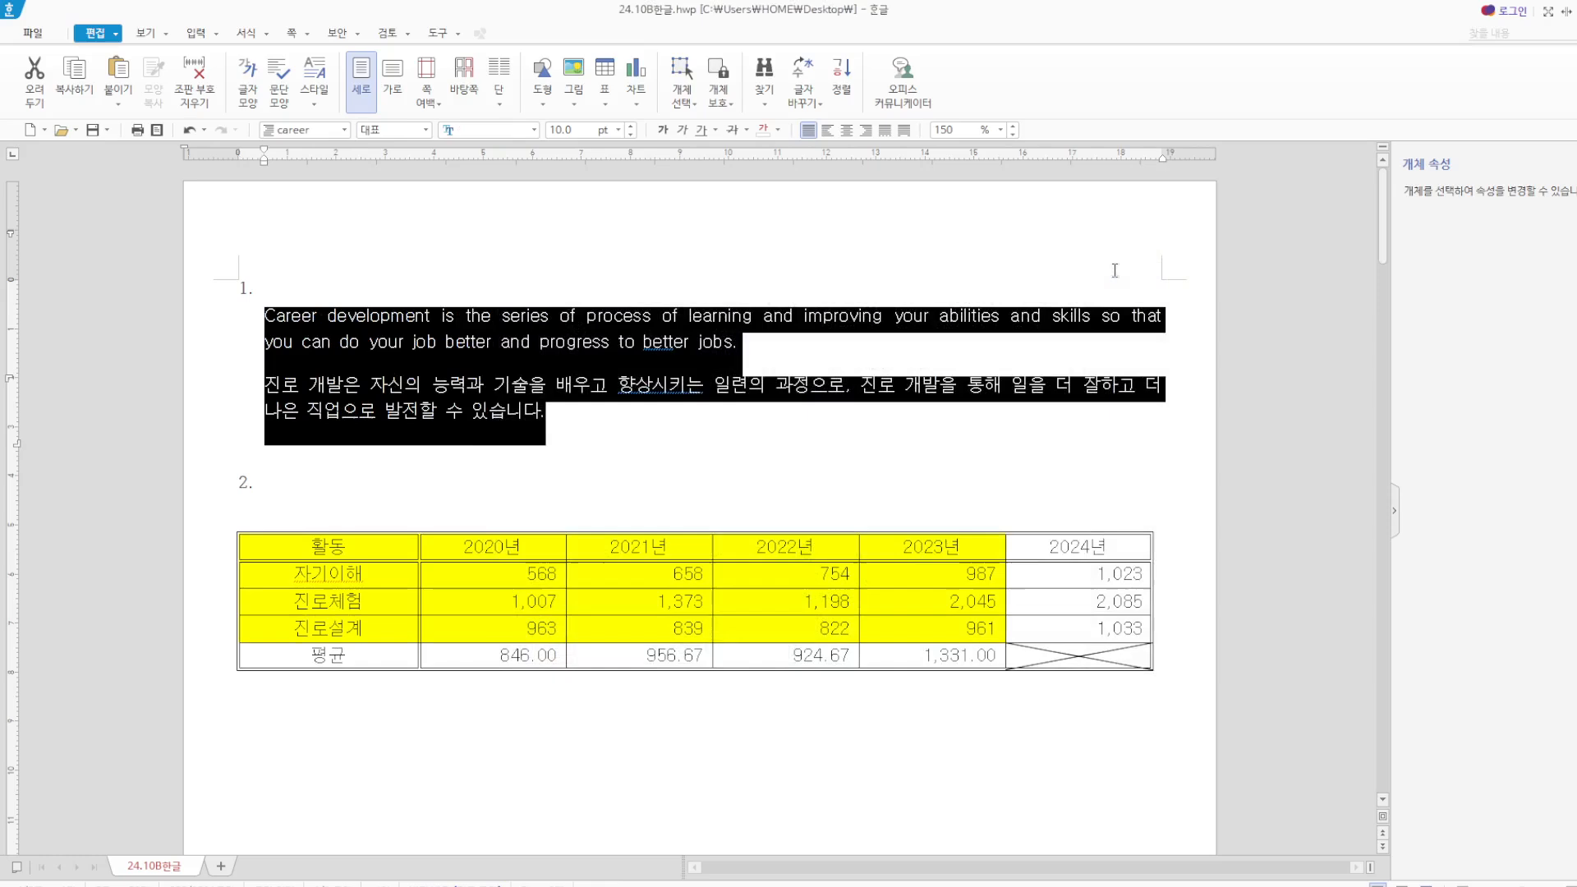
left_click(813, 460)
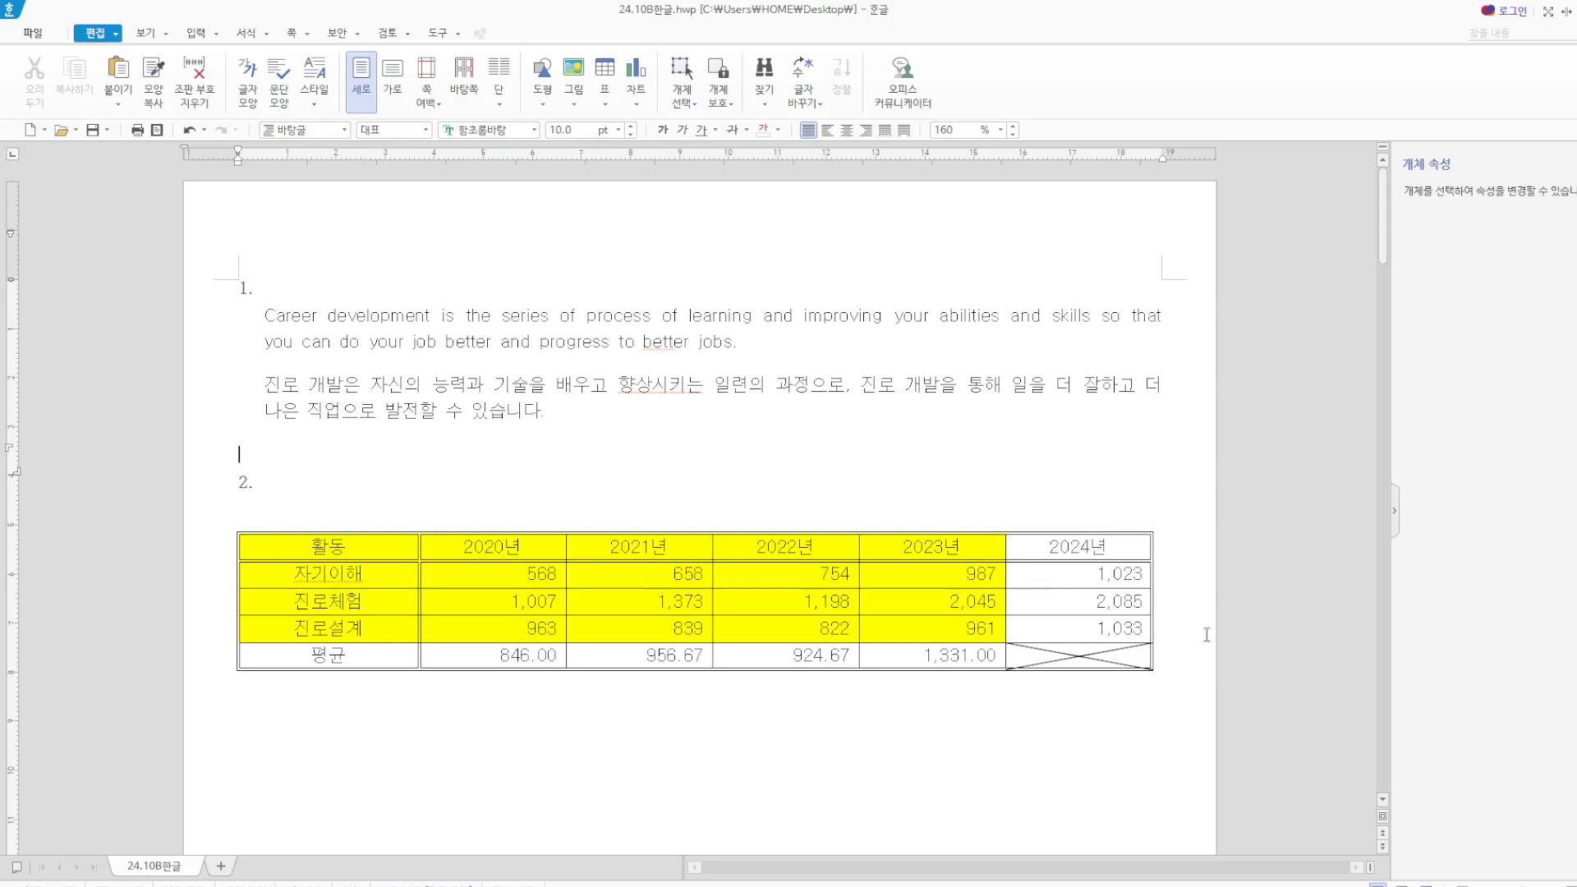
Examine the alignment of the table's header row, first column and number cells under item 2.
left_click_drag(313, 549, 1079, 546)
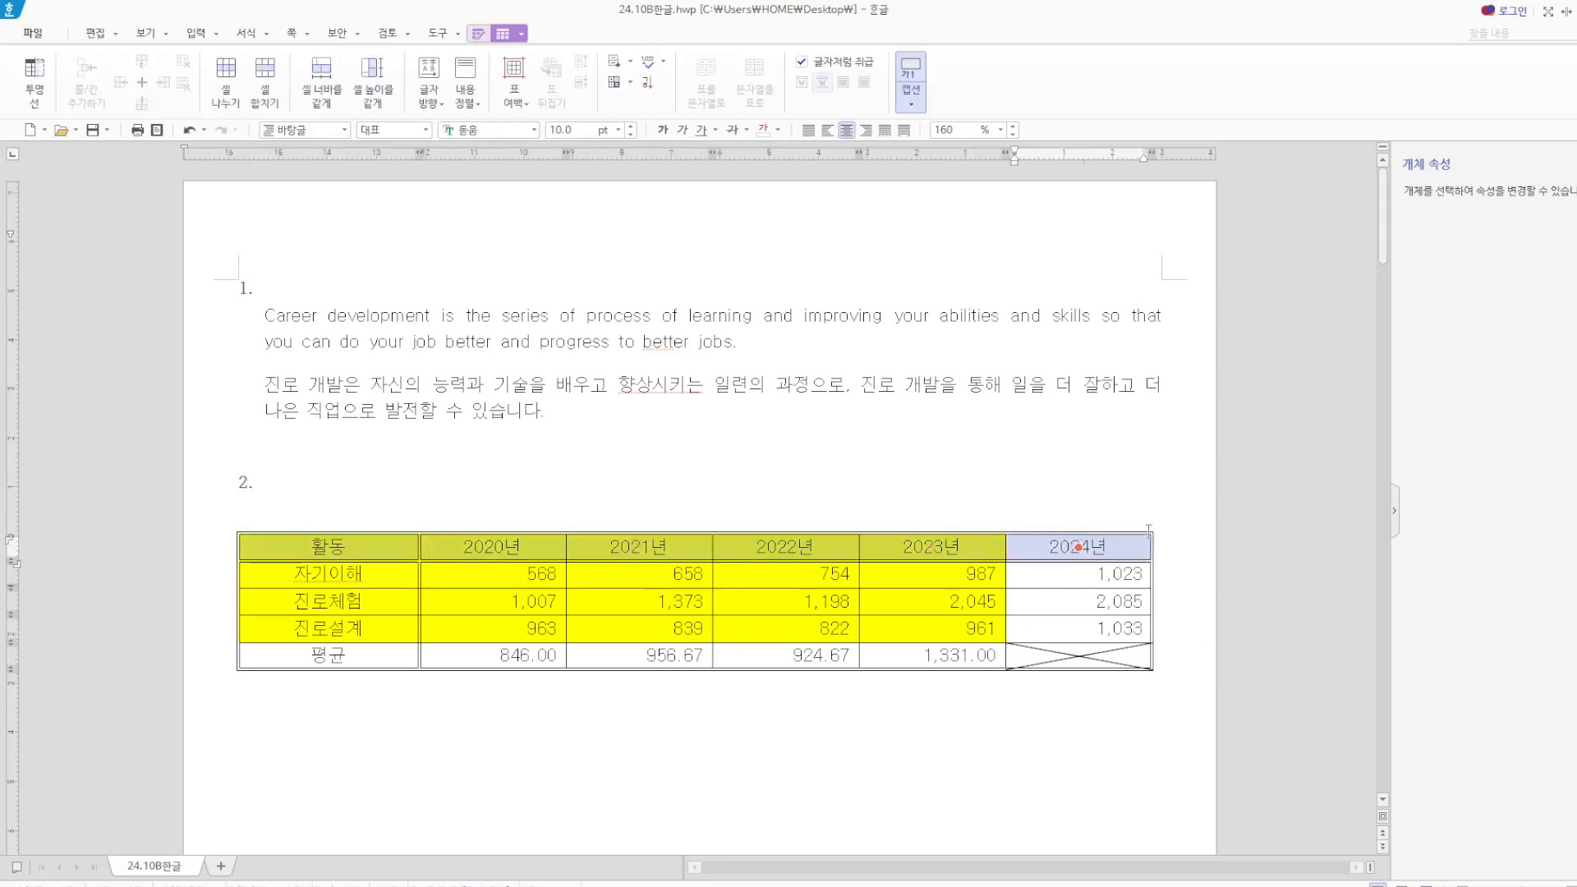
left_click_drag(392, 574, 350, 688)
left_click(482, 736)
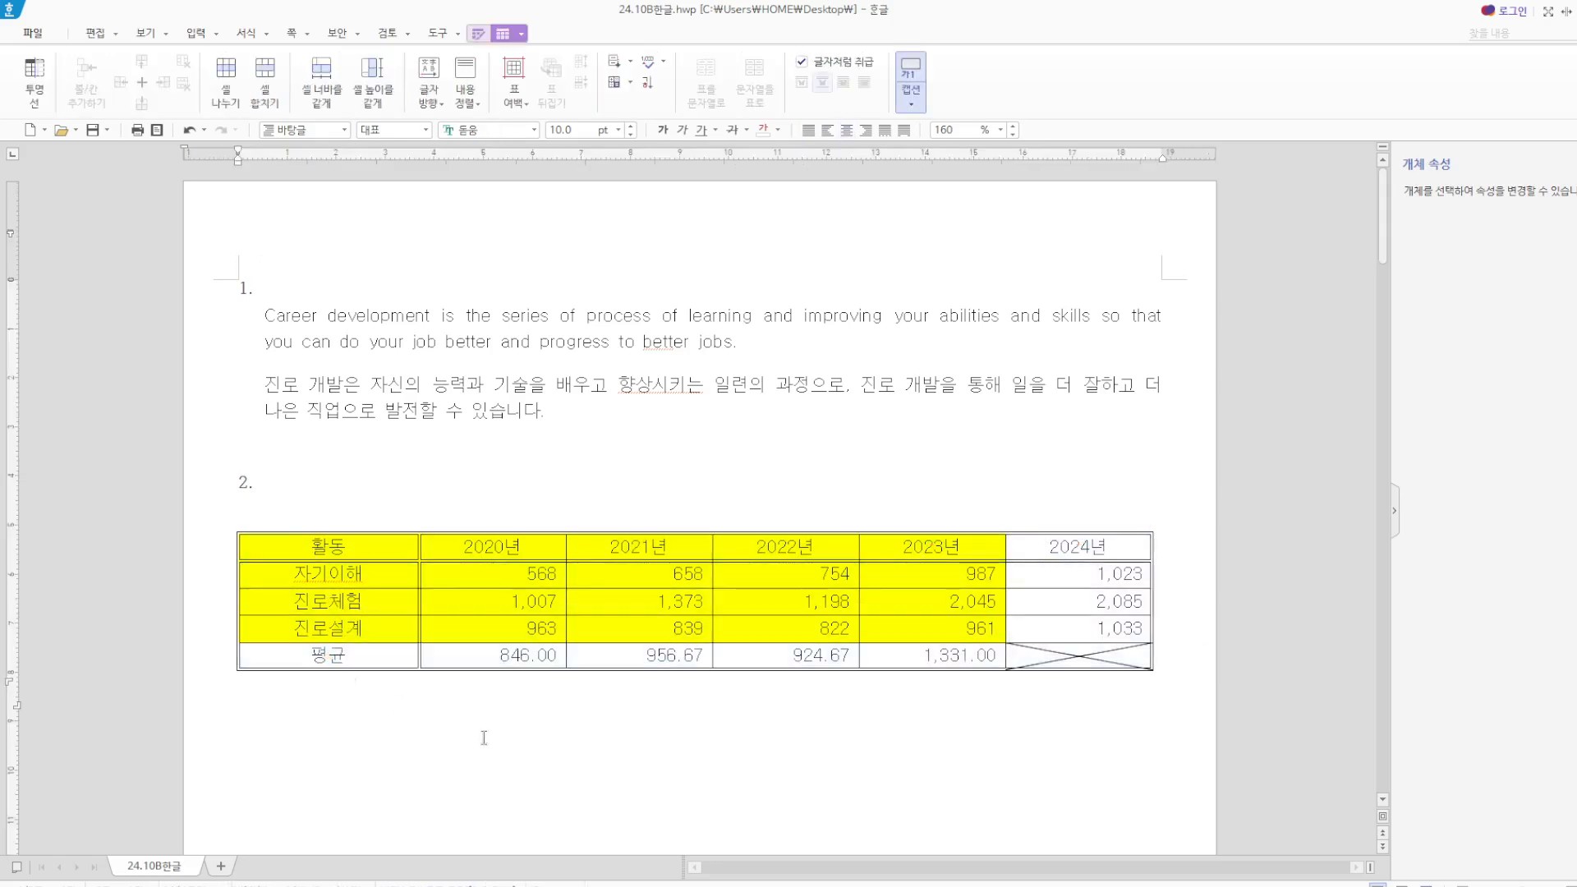
left_click_drag(496, 565, 1078, 655)
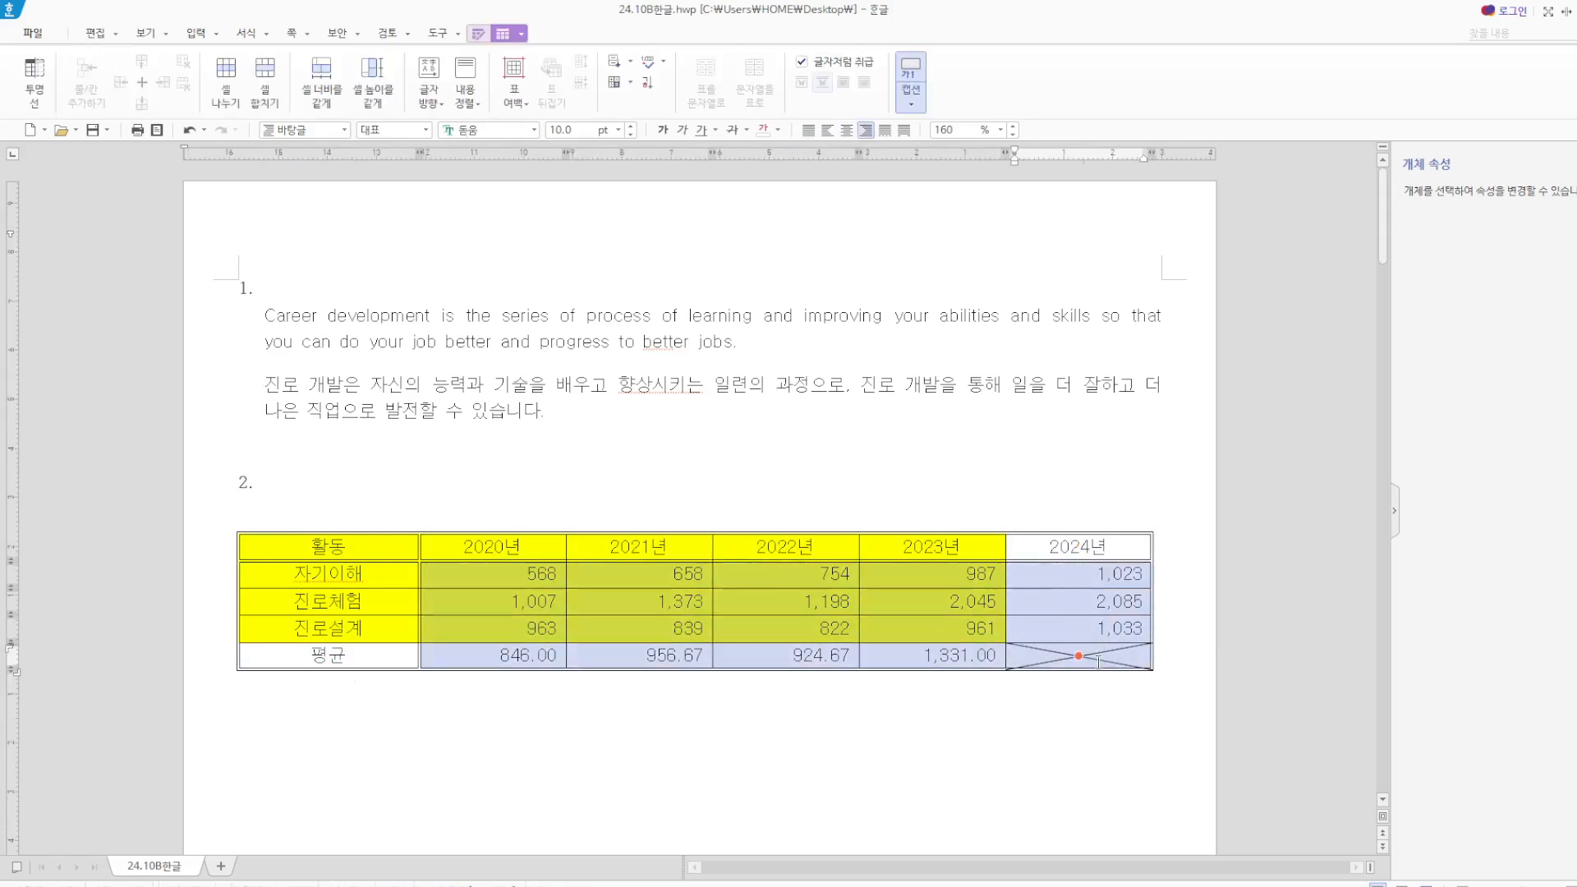
left_click(715, 755)
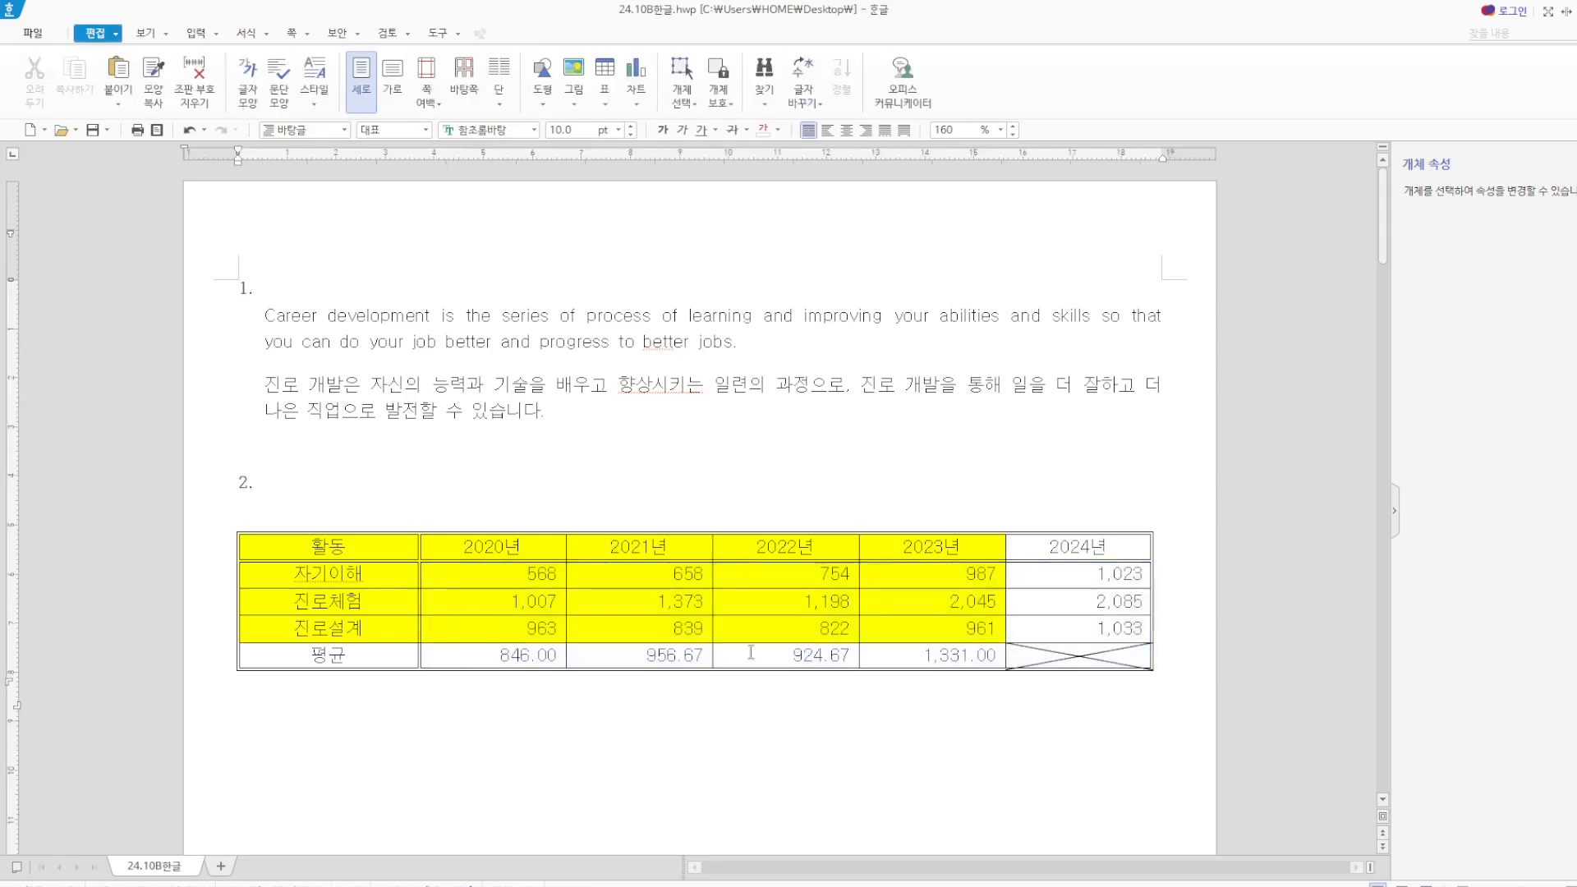
Examine the border settings of all cells in item 2's table, and check its header row and full cell range.
left_click_drag(344, 540, 1134, 687)
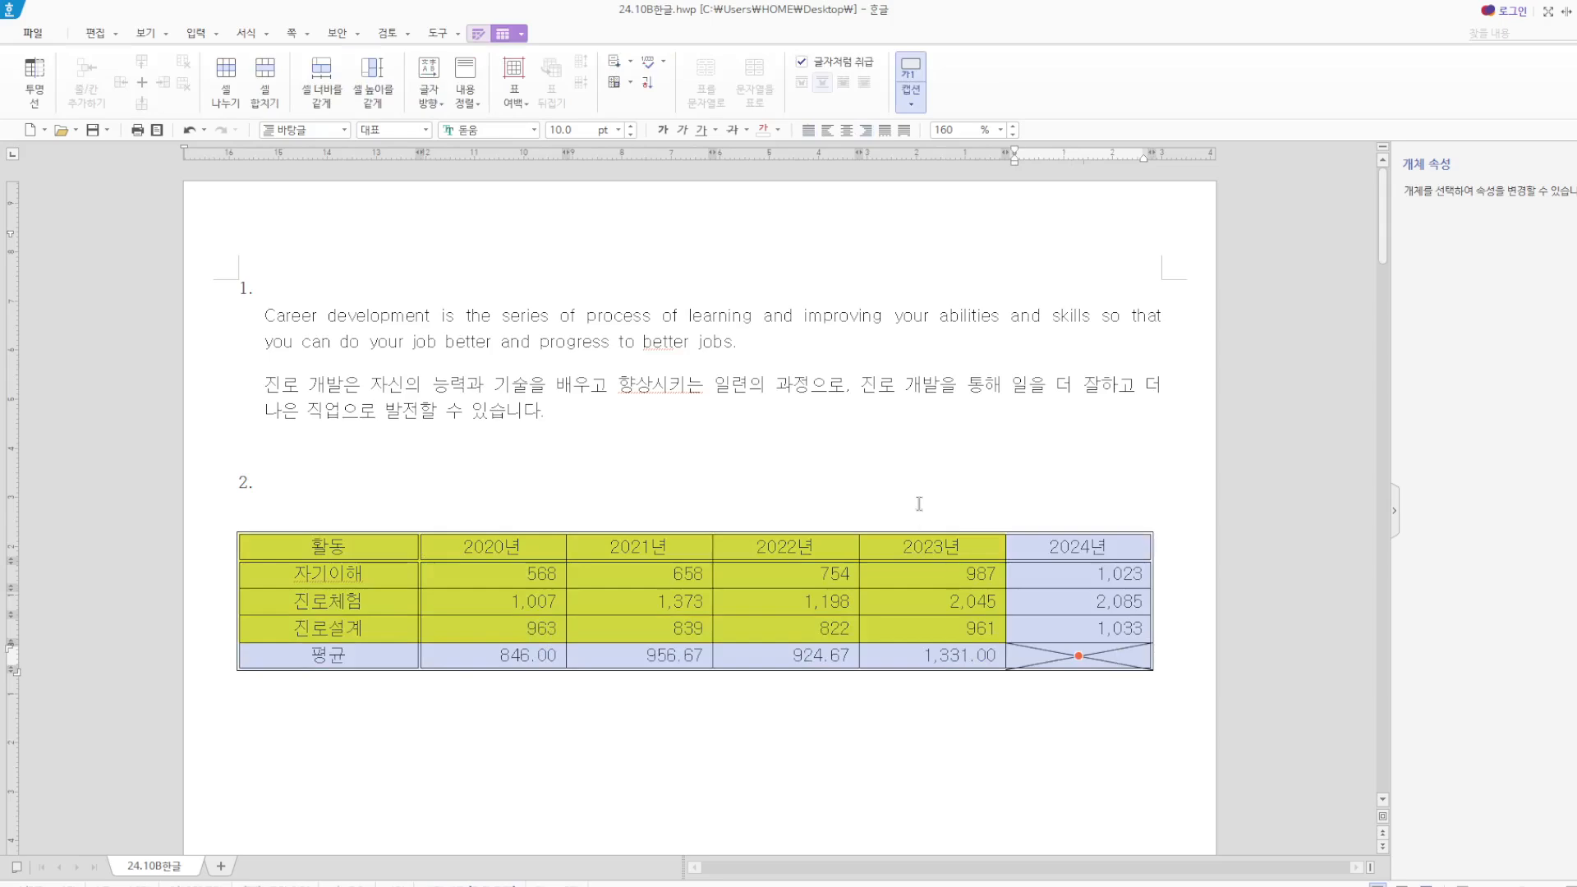
key("l")
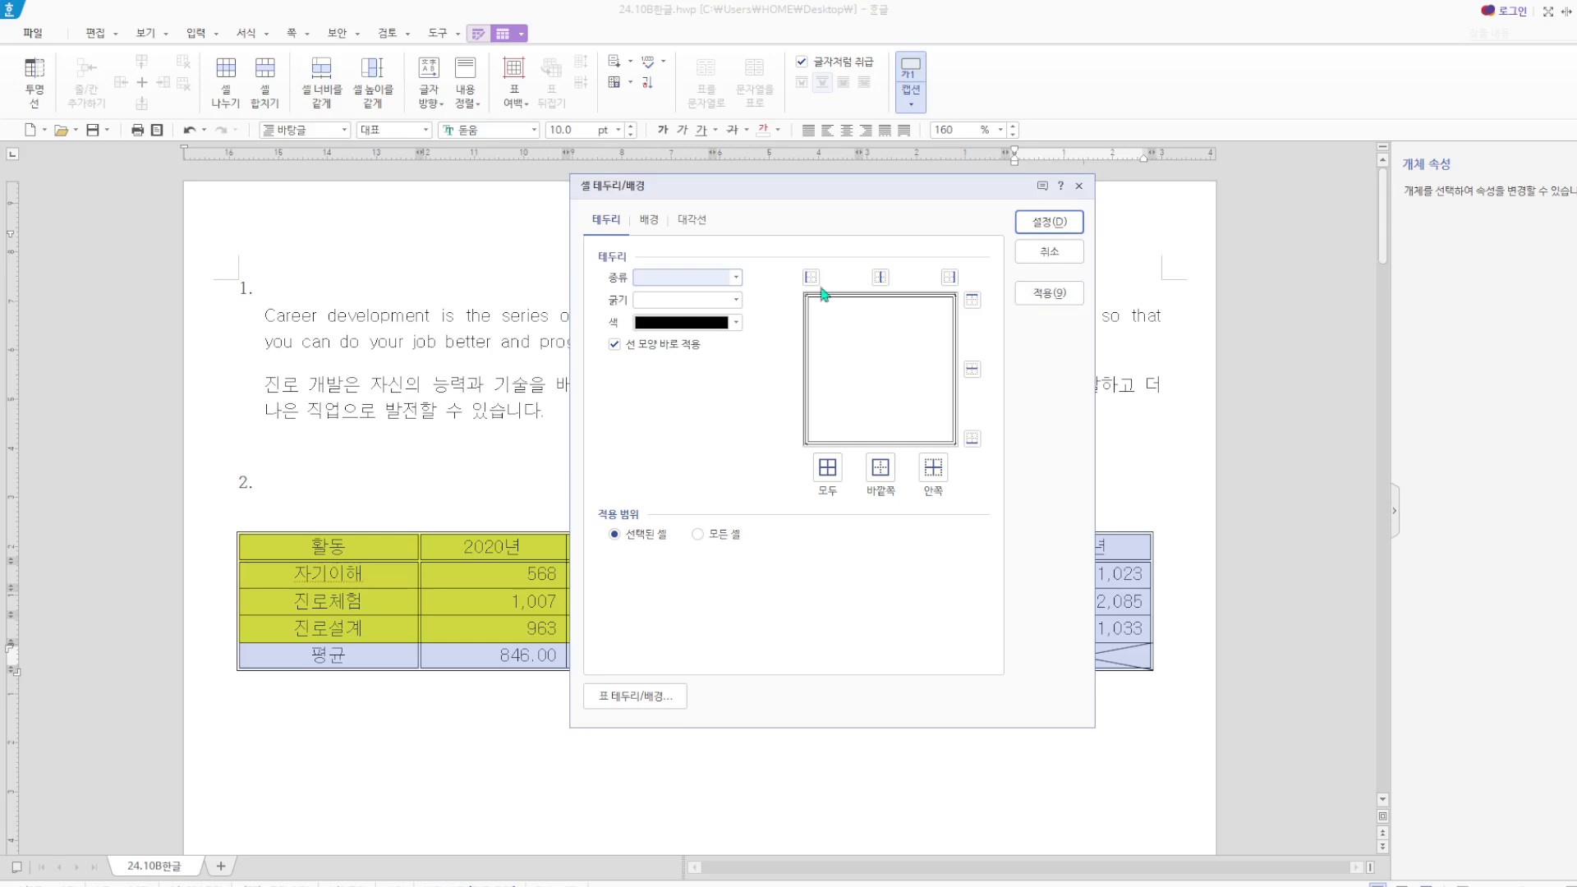
left_click(1079, 186)
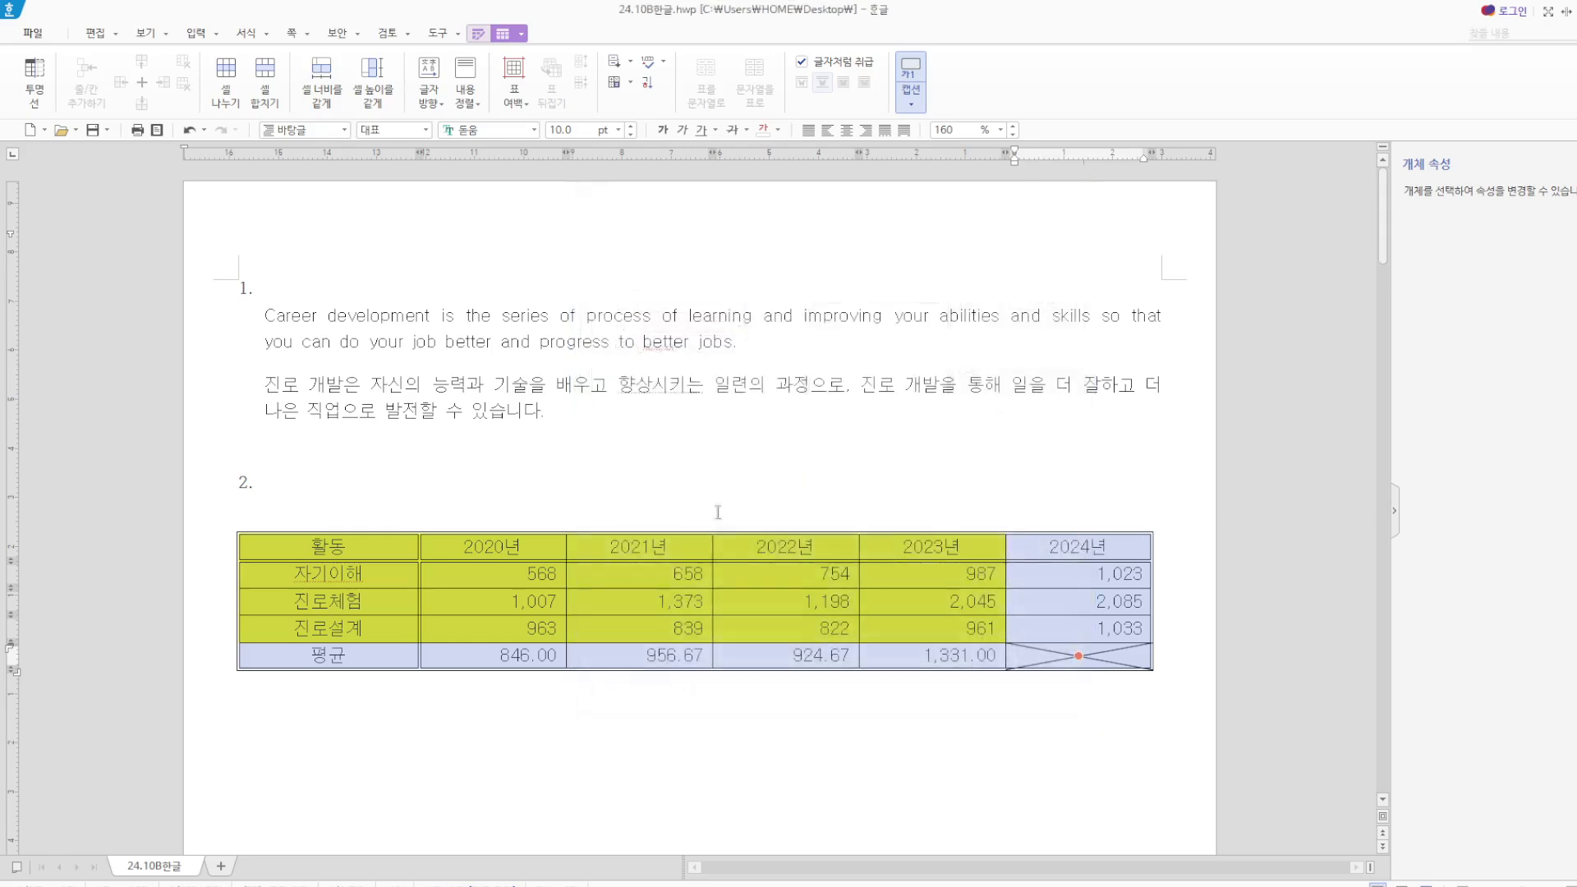
left_click(675, 466)
left_click_drag(356, 539, 1077, 546)
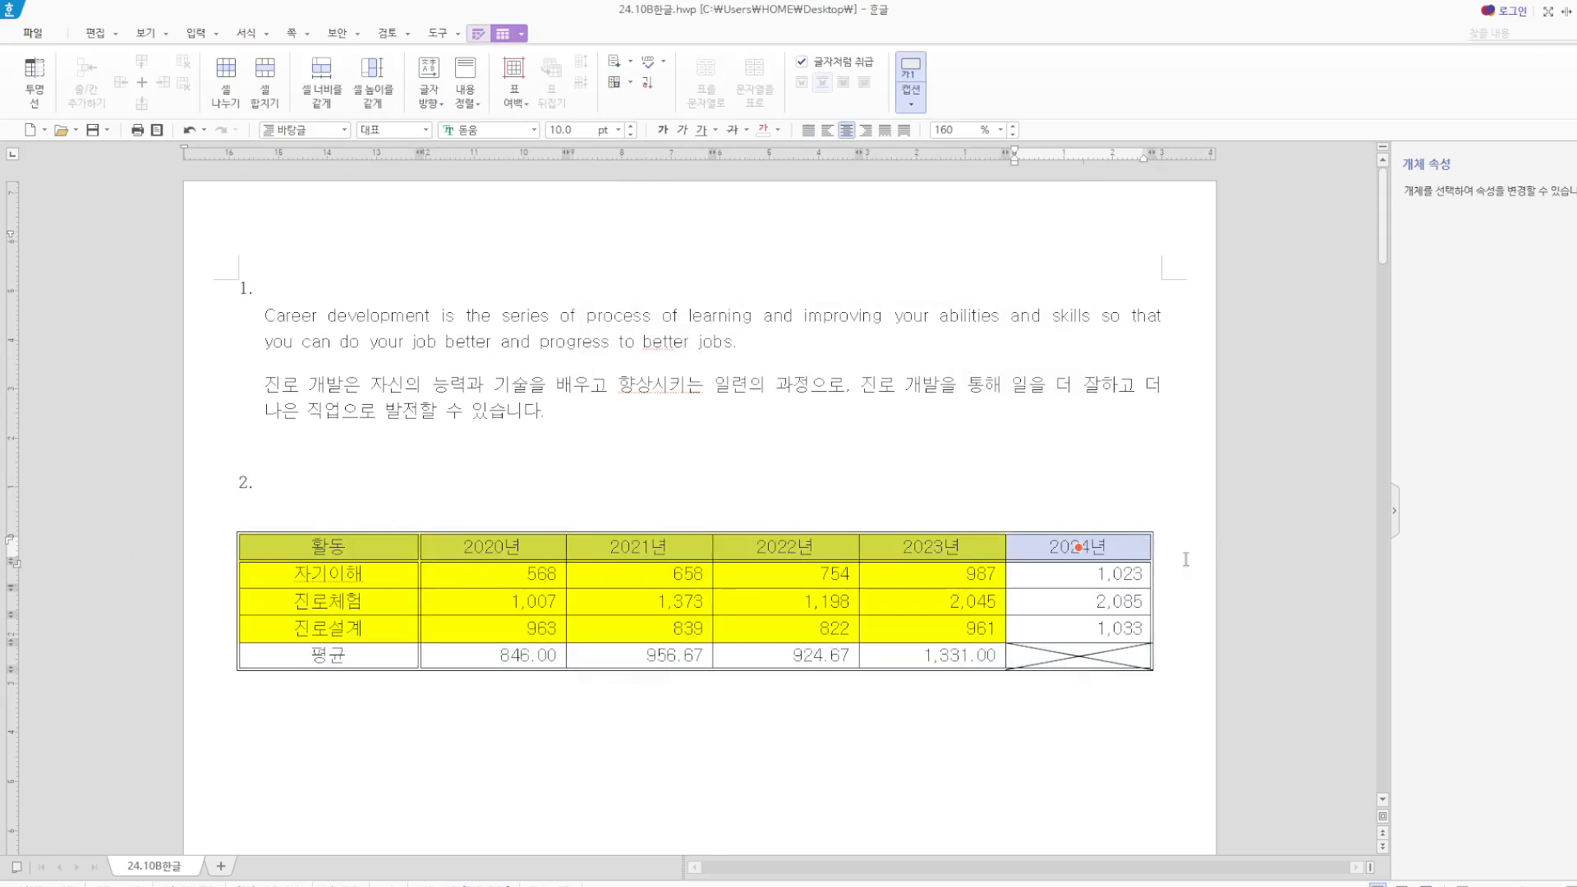
left_click(706, 468)
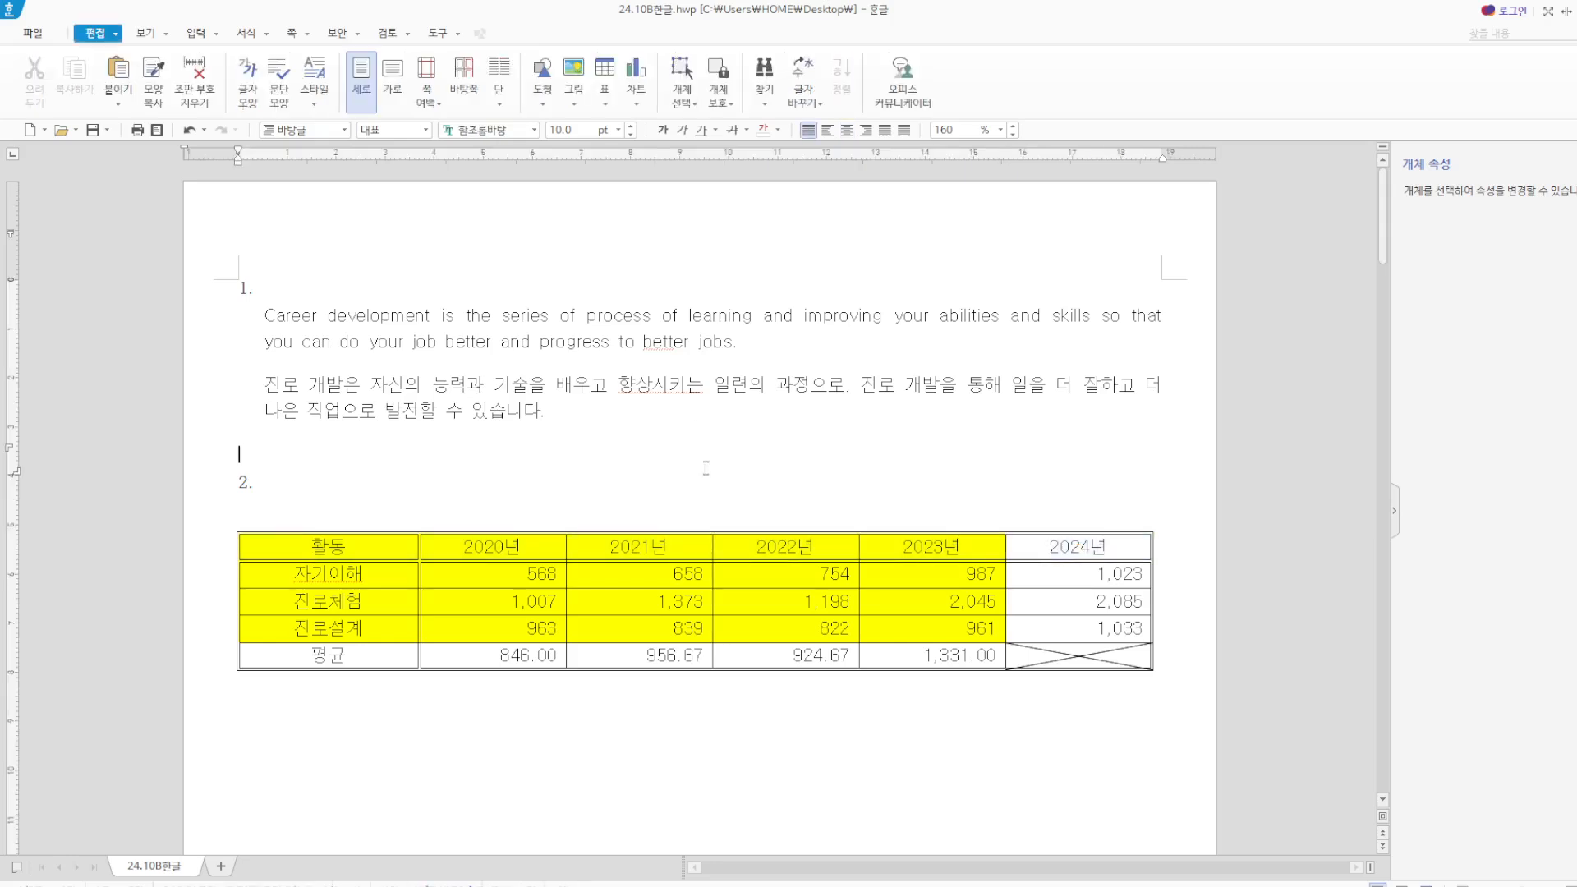
left_click_drag(309, 542, 1119, 671)
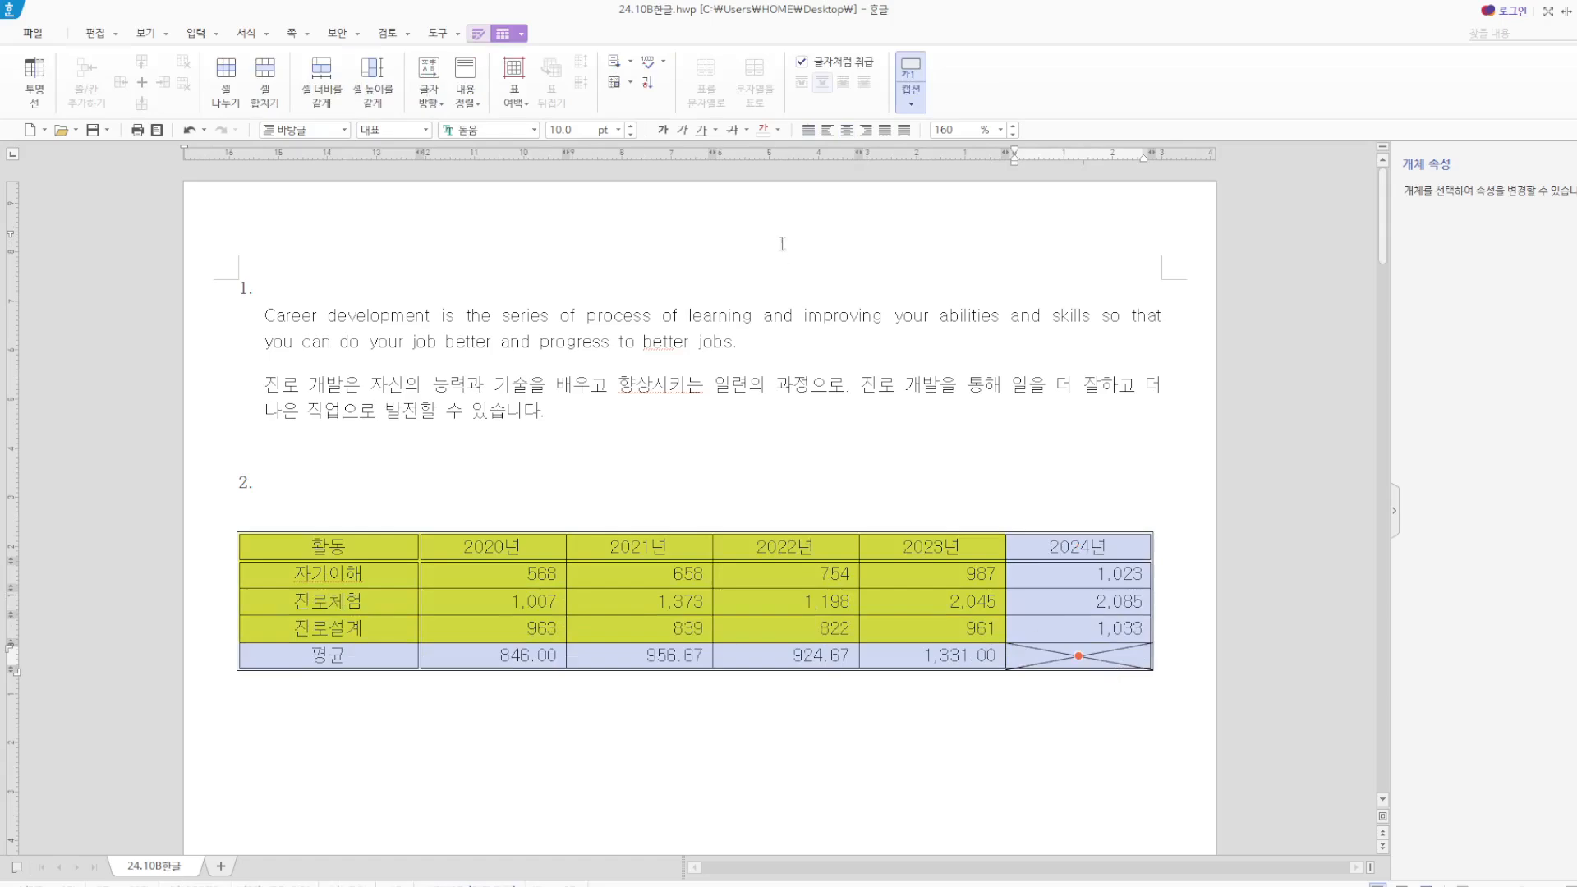
left_click(436, 486)
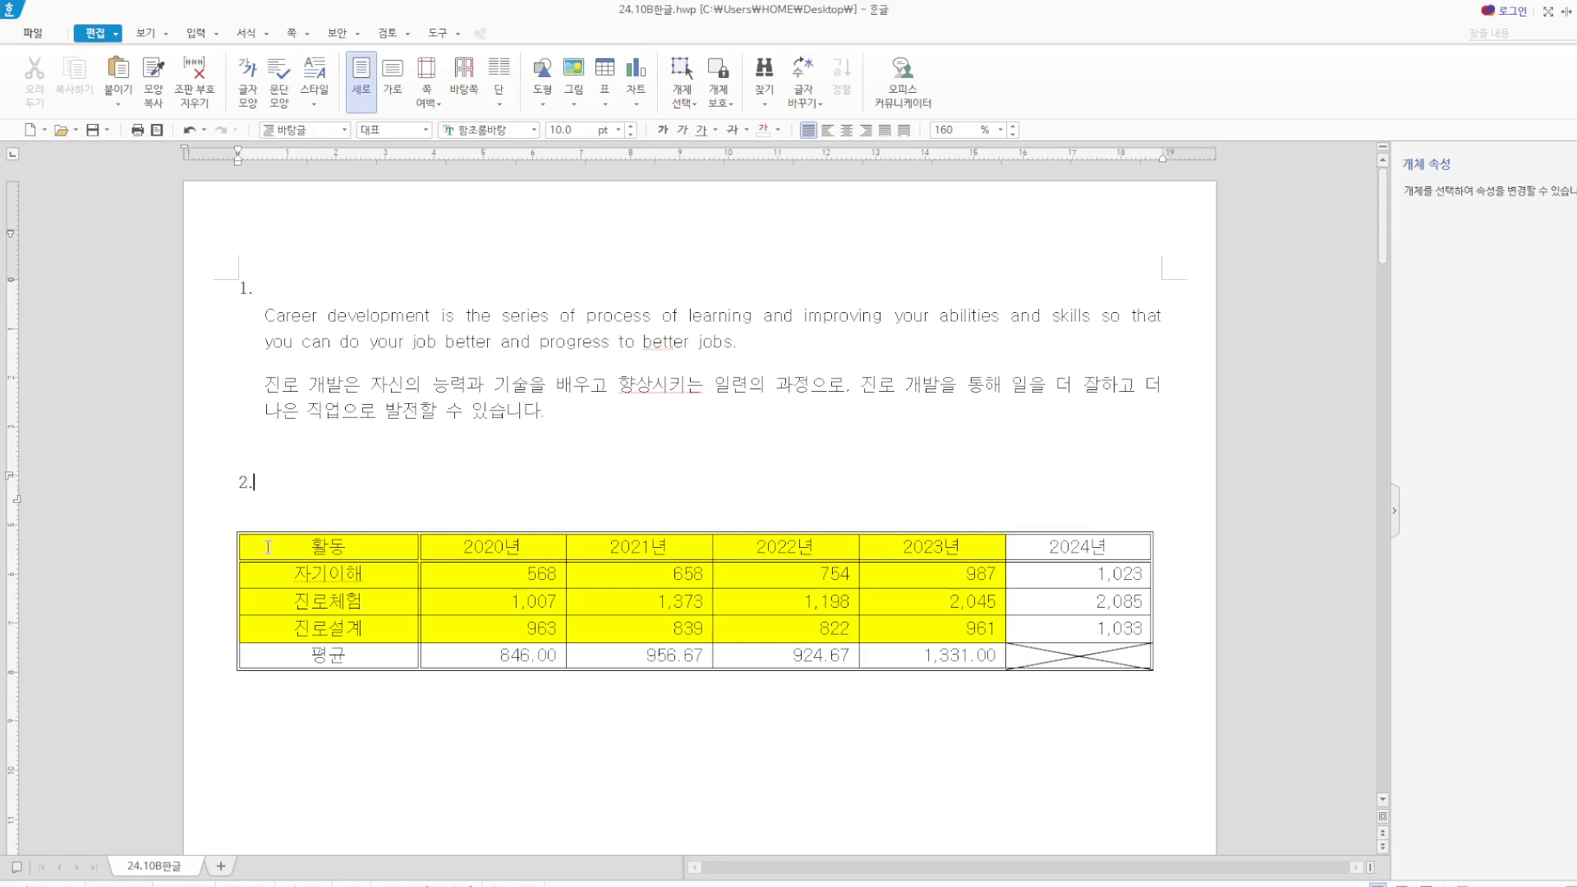
Remove the existing empty caption from item 2's table and insert a new caption above the table.
left_click(237, 547)
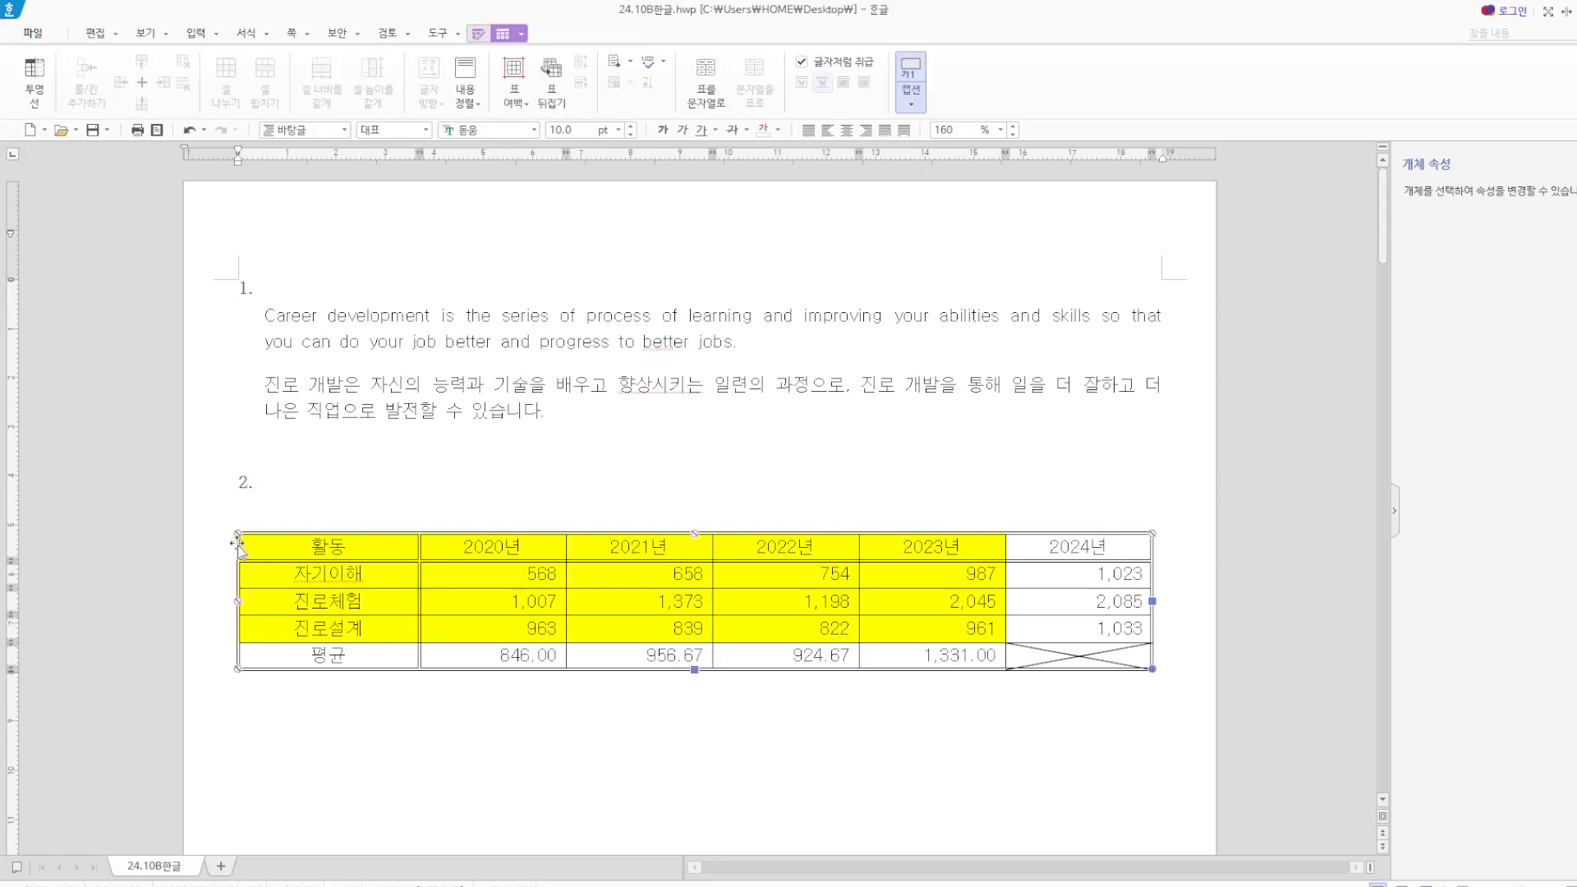
right_click(368, 550)
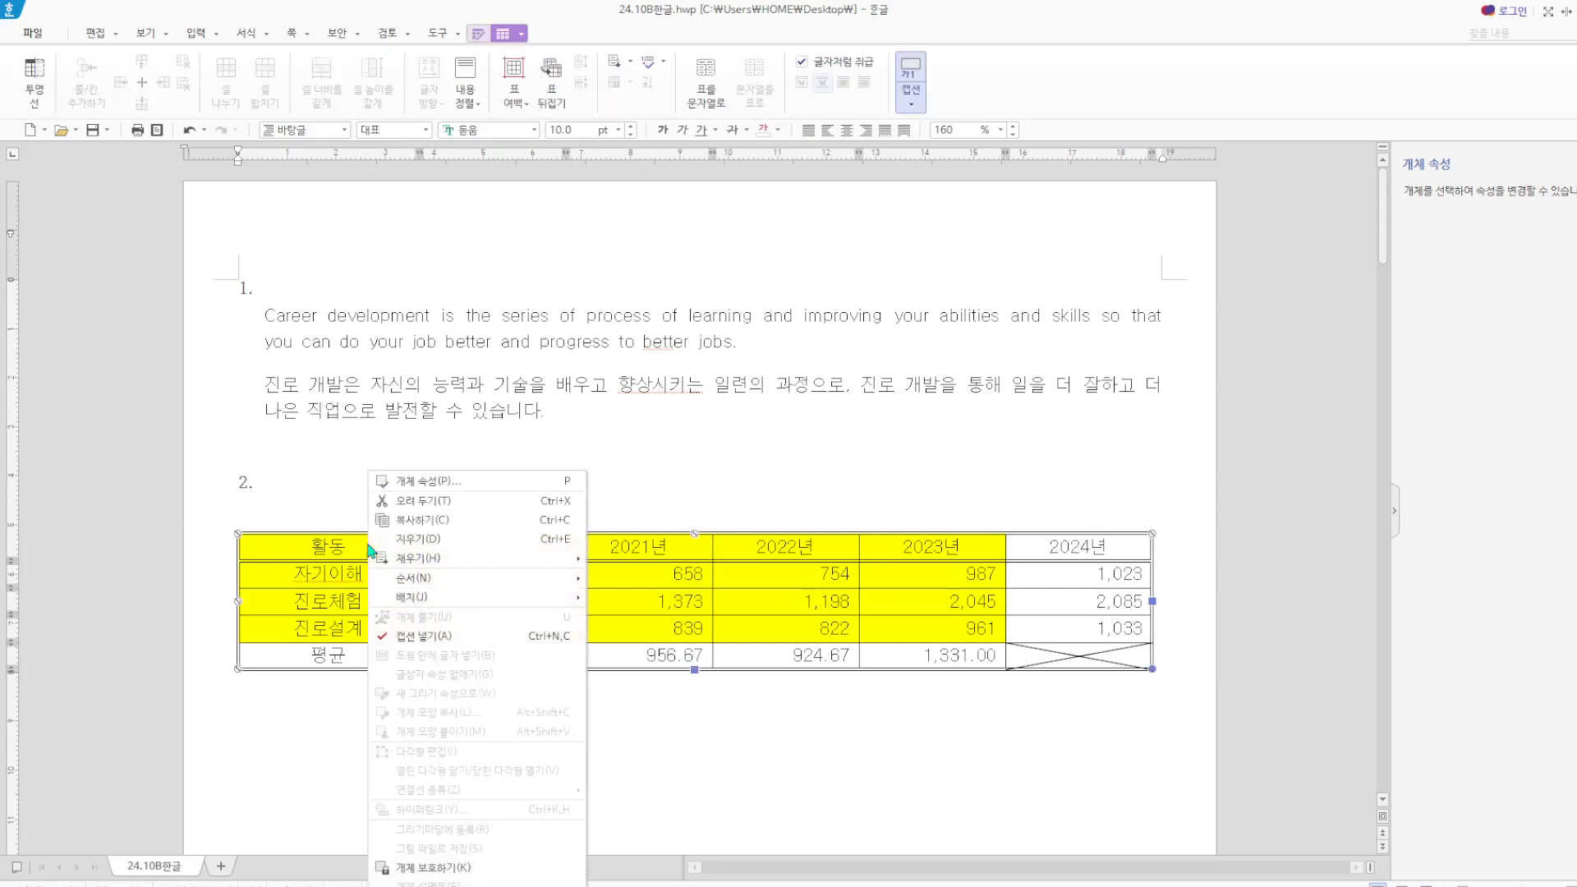
left_click(420, 636)
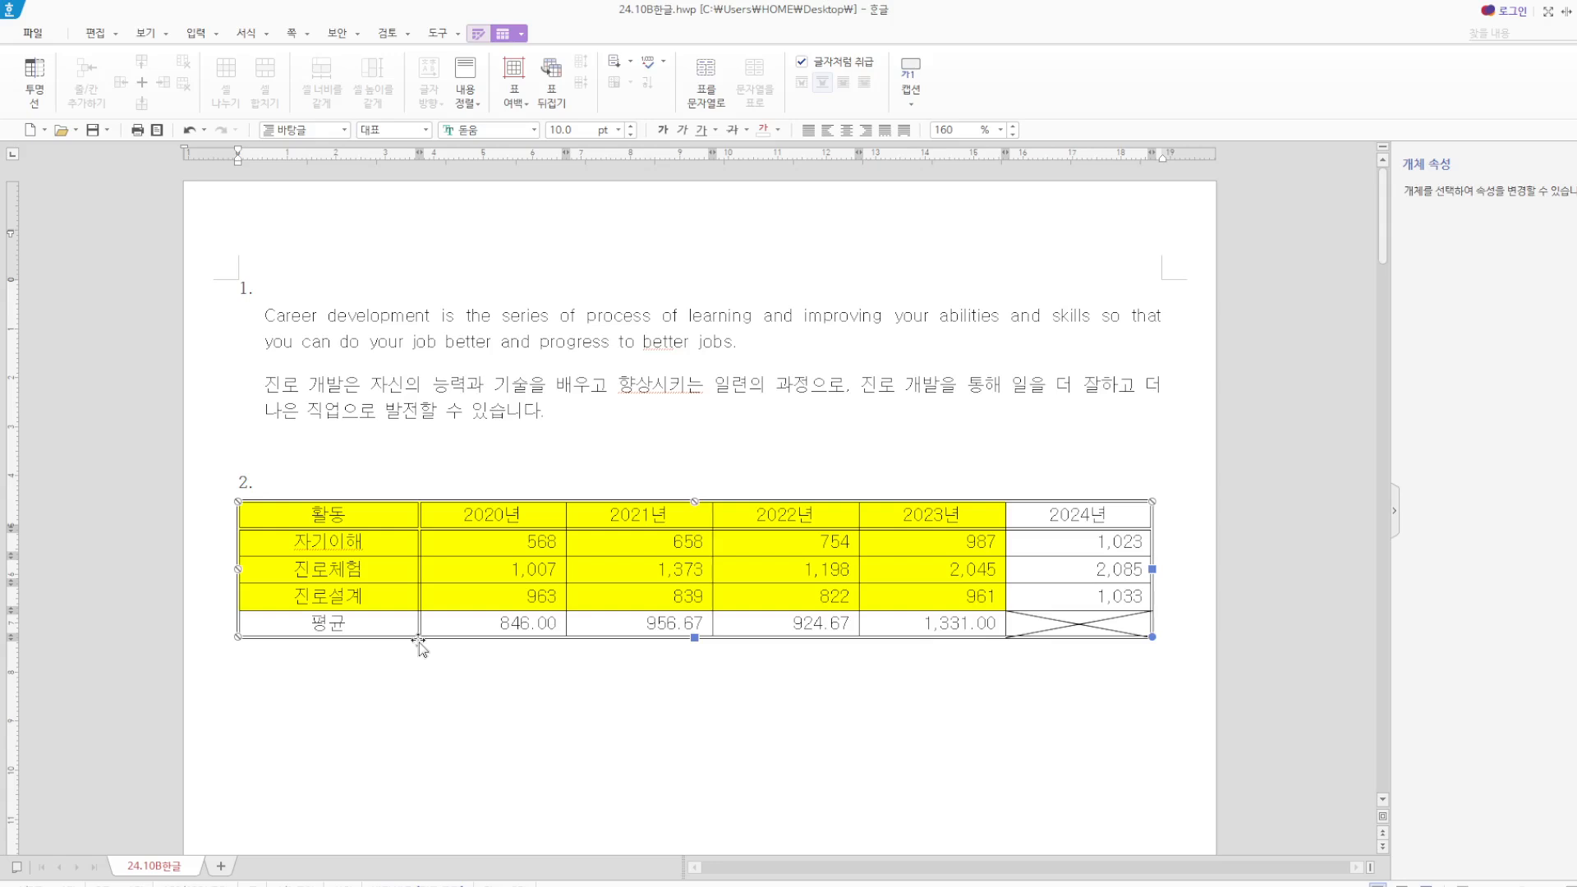
left_click(912, 111)
left_click(932, 130)
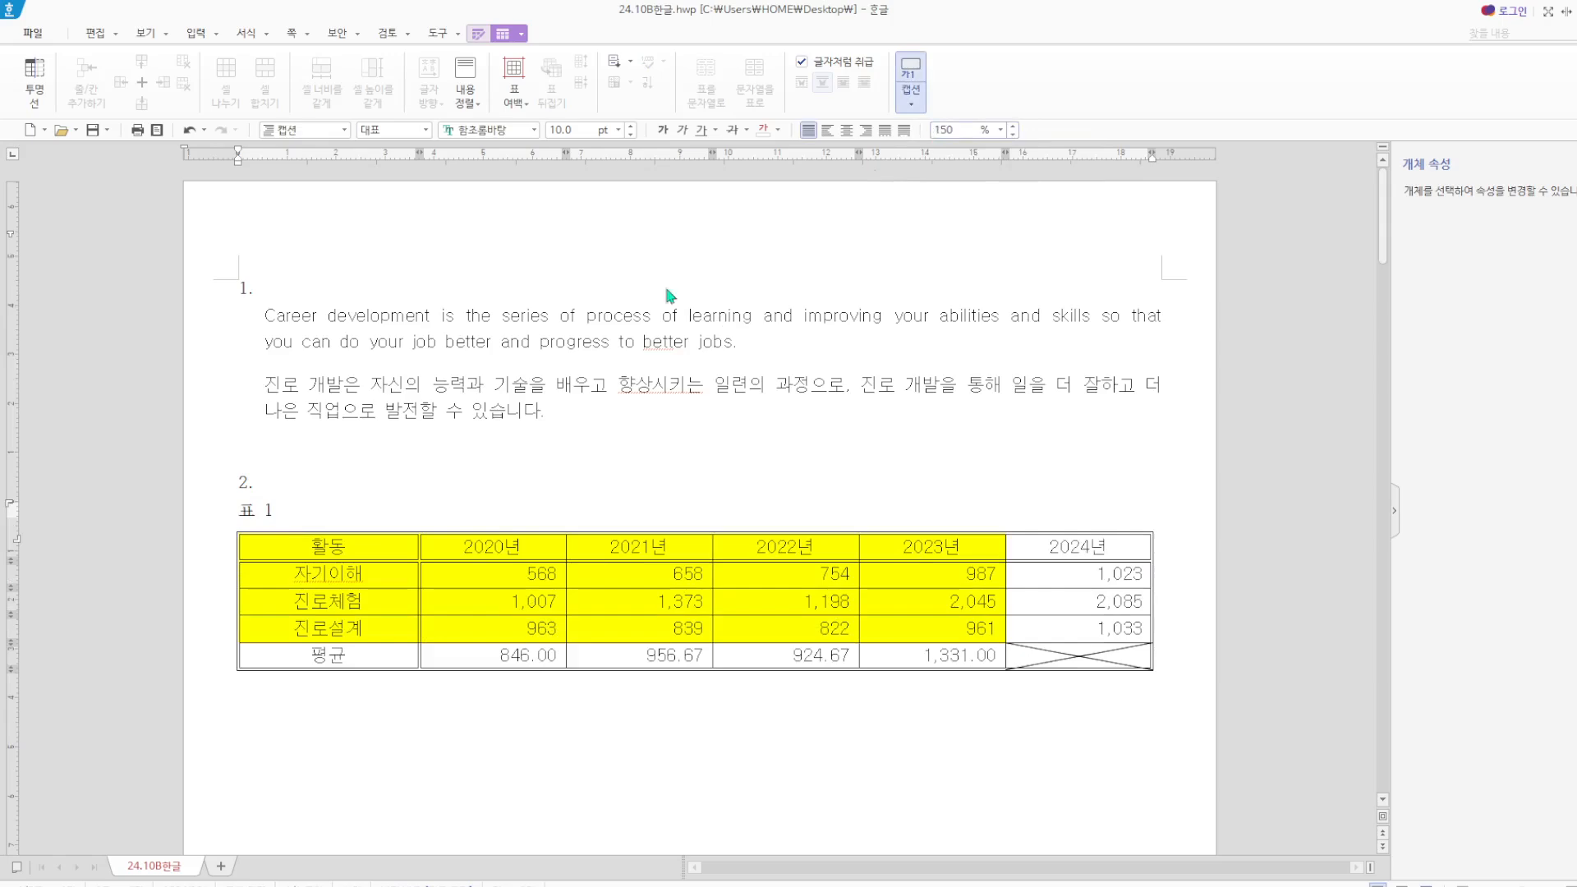
Replace the table's default caption text with "연도별 진로 활동 참여 현황(단위 : 명)".
left_click_drag(298, 510, 209, 527)
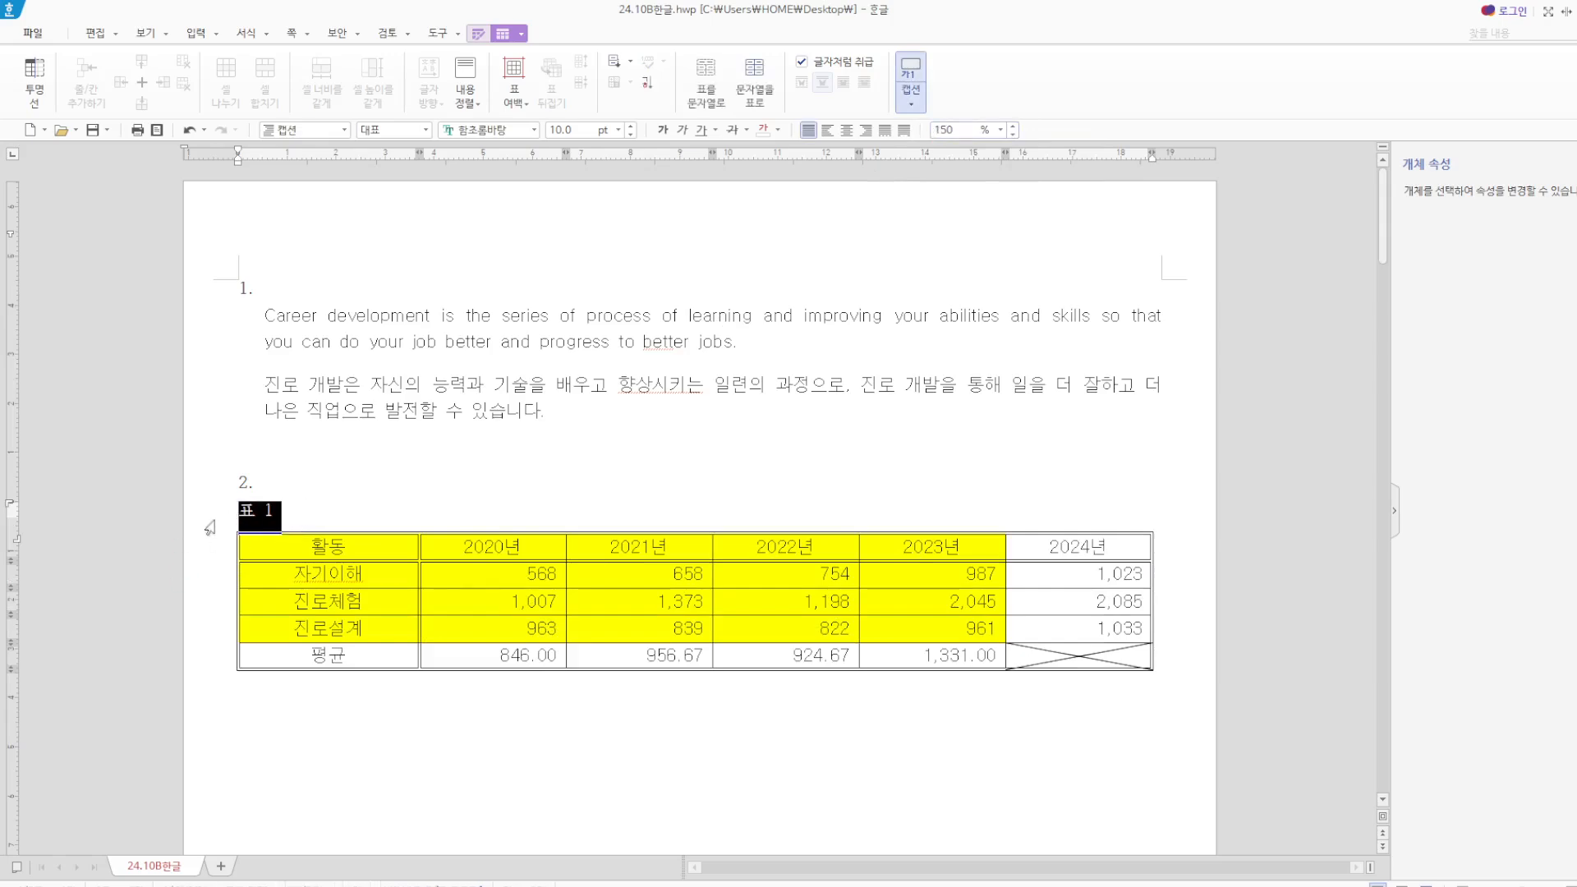
key("F12")
key("Escape")
type("연도별 ")
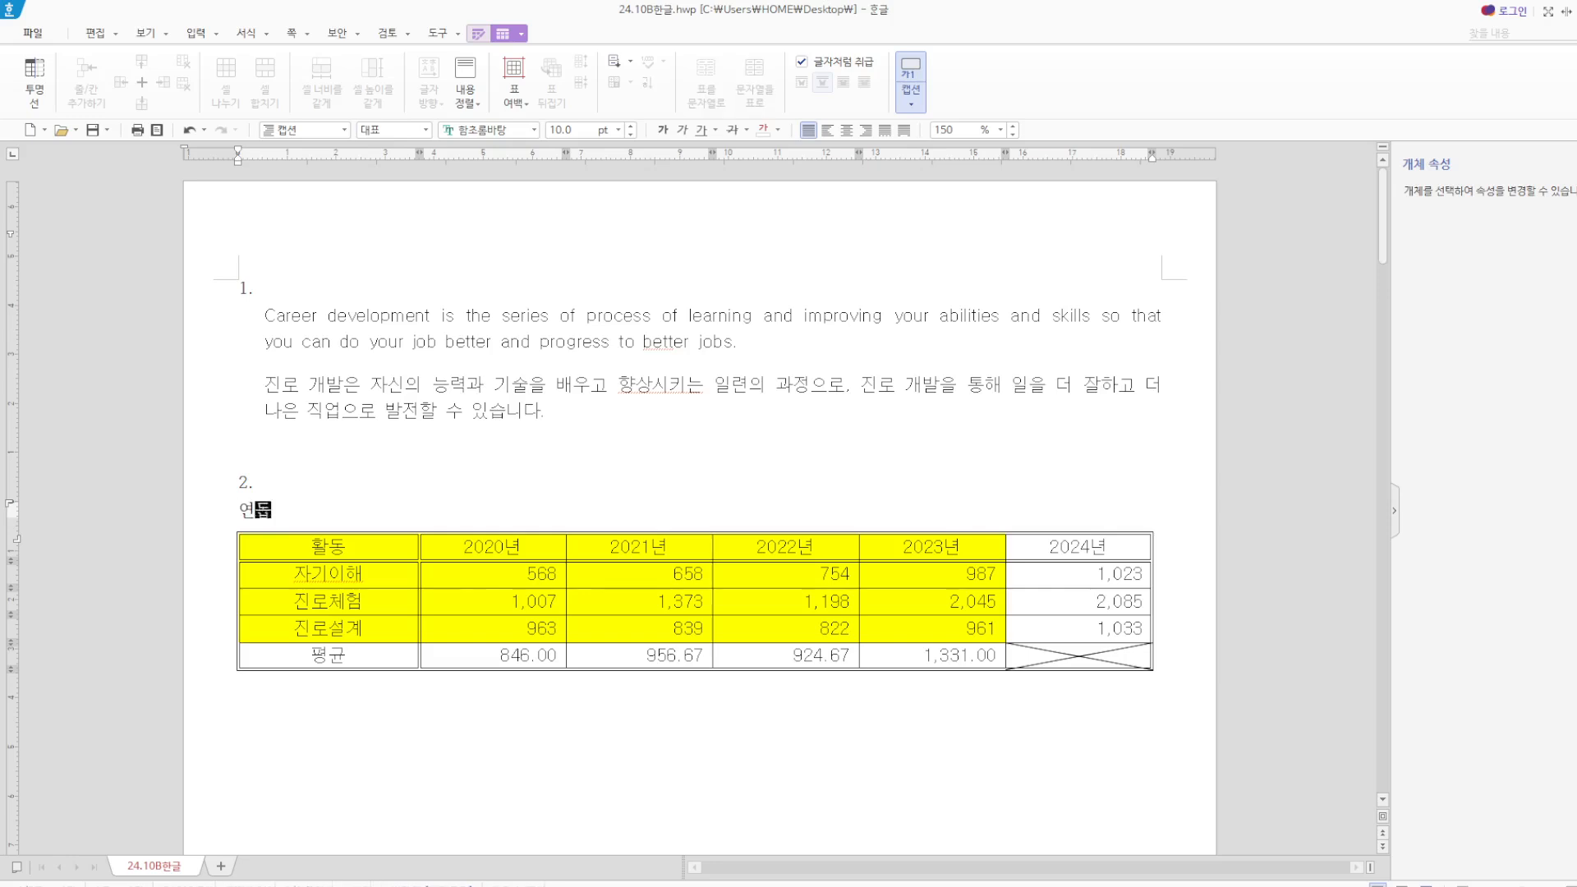
type("진로 활동 잠여 ")
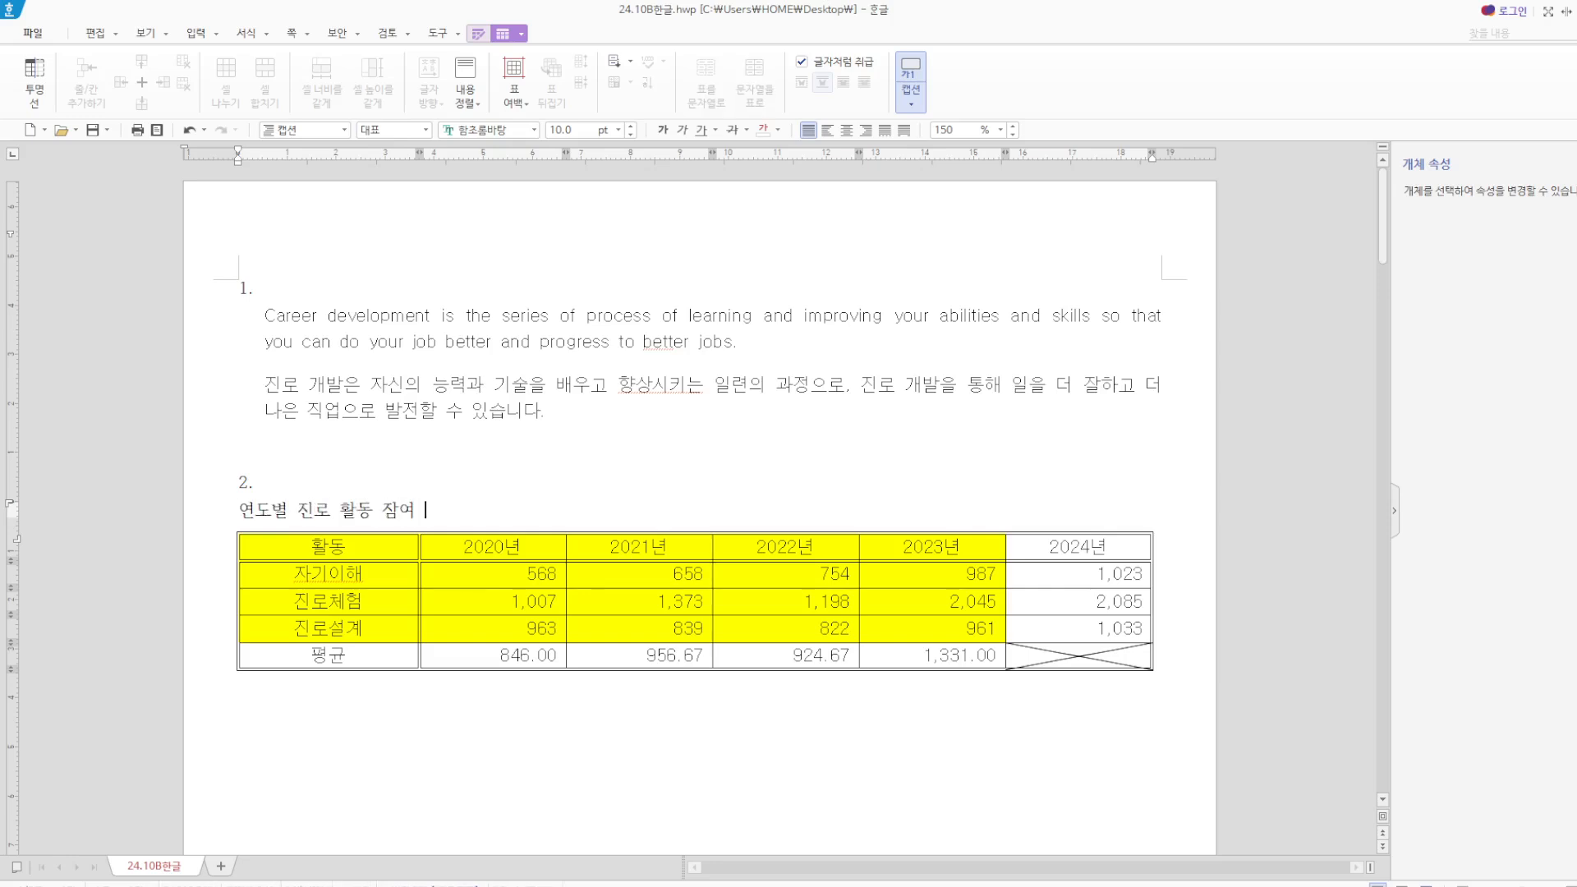
type("현황(단위 : 명)")
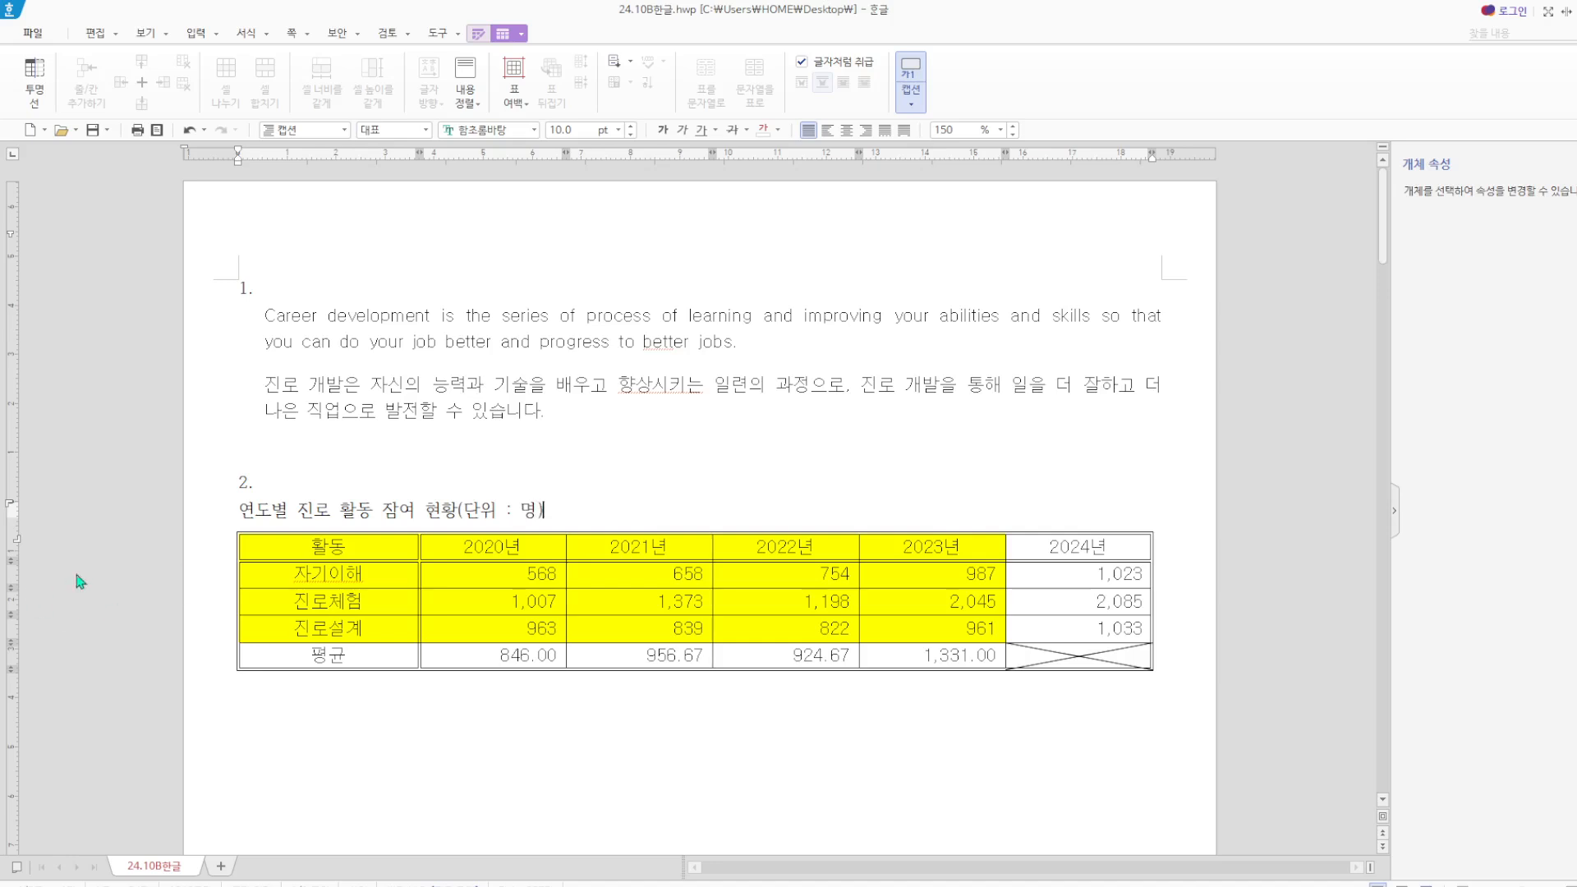
Change the font of the whole table caption and align the caption to the right.
left_click(253, 487)
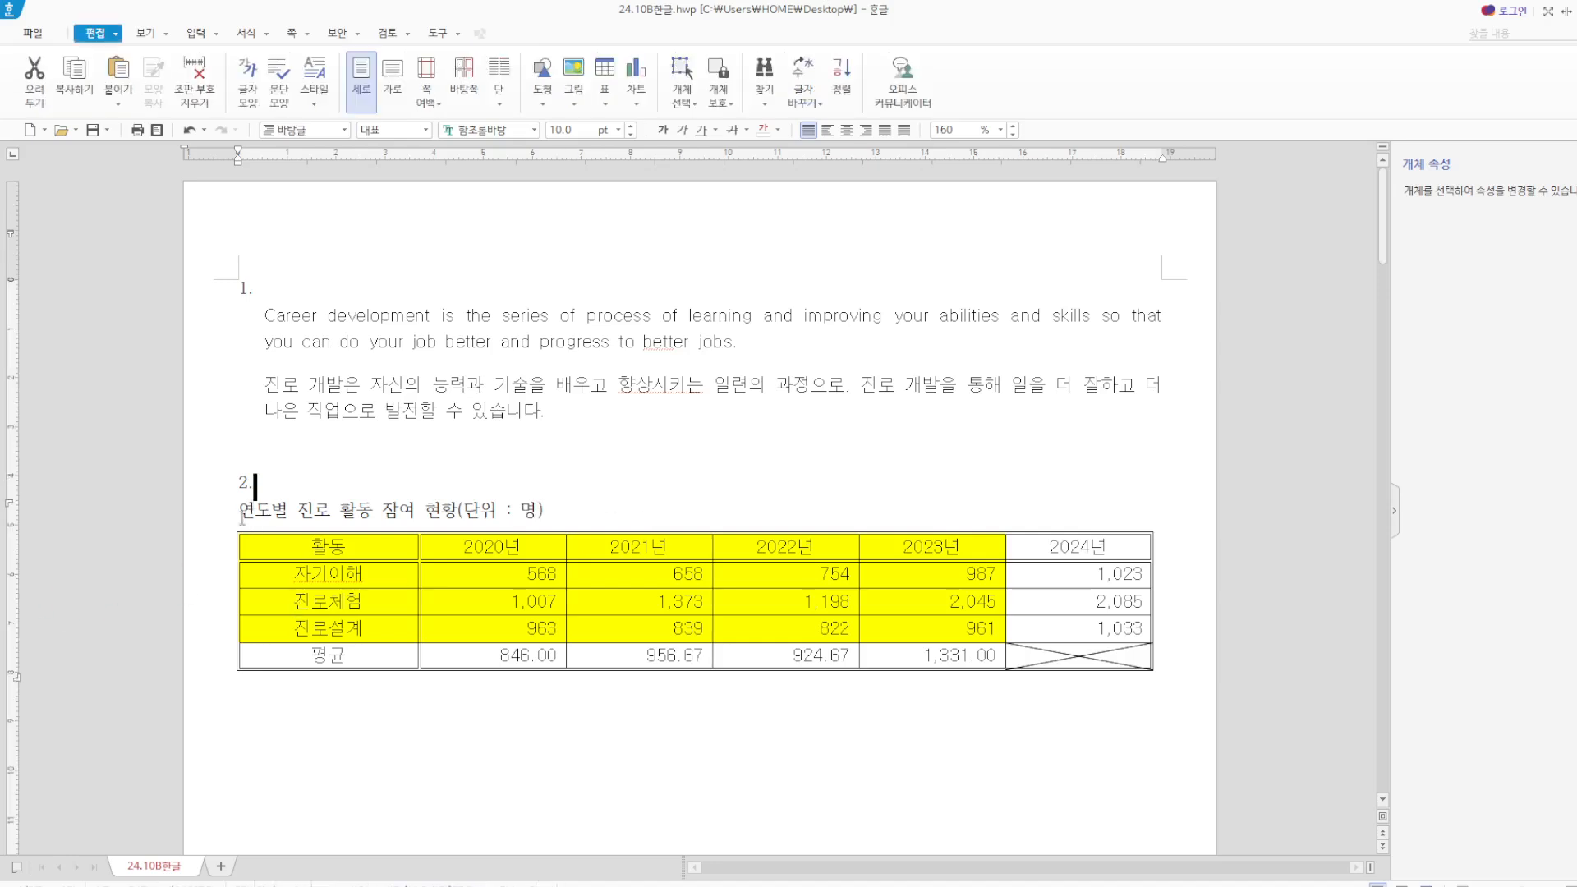
left_click_drag(242, 513, 678, 517)
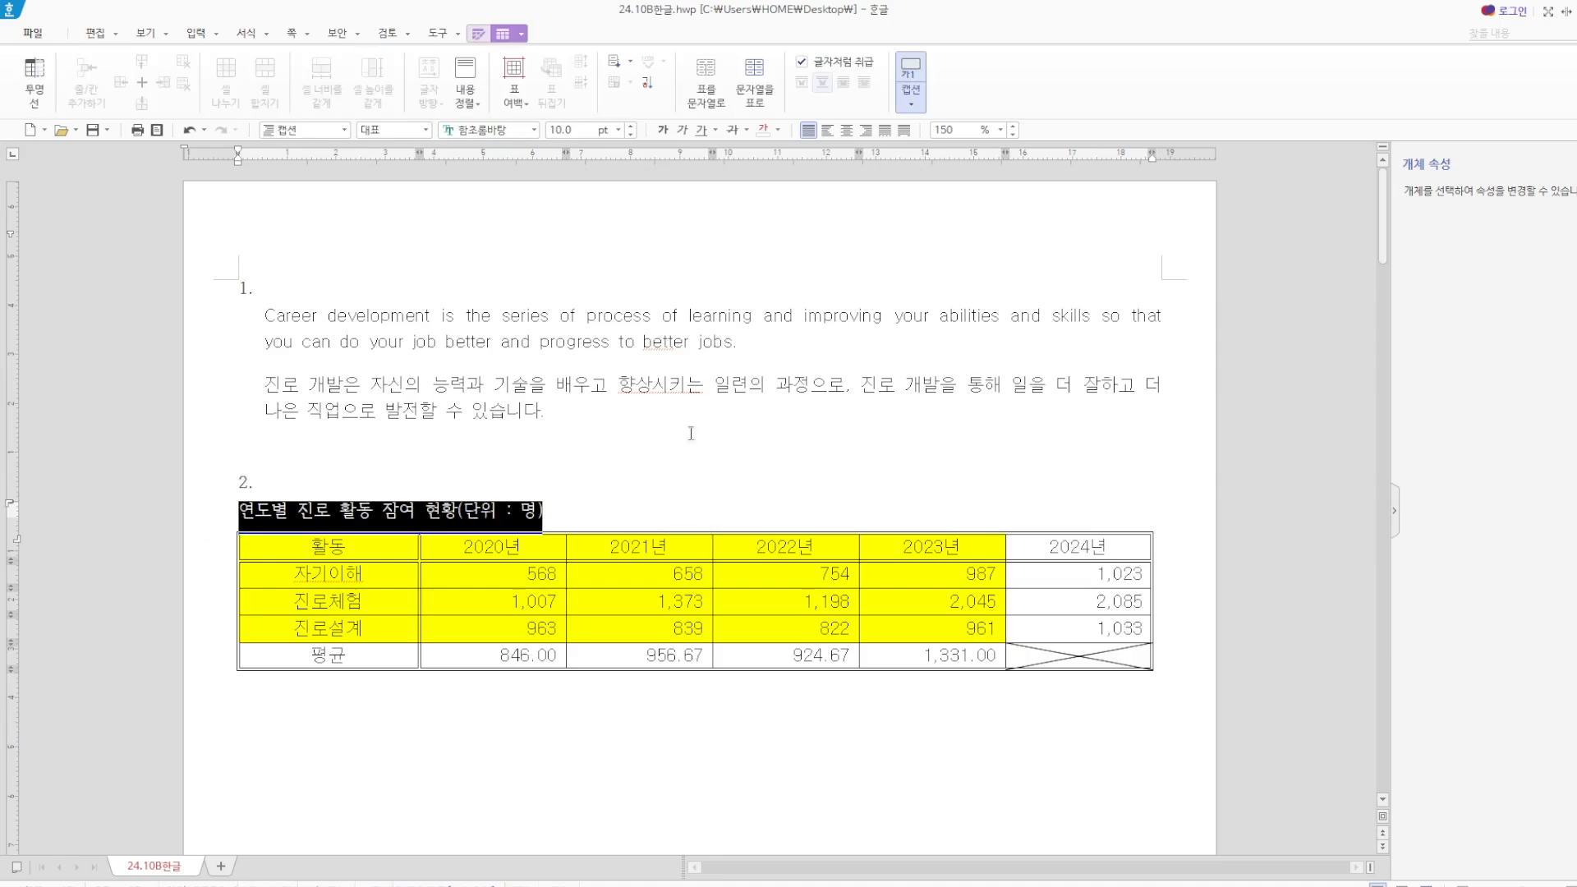
left_click(534, 130)
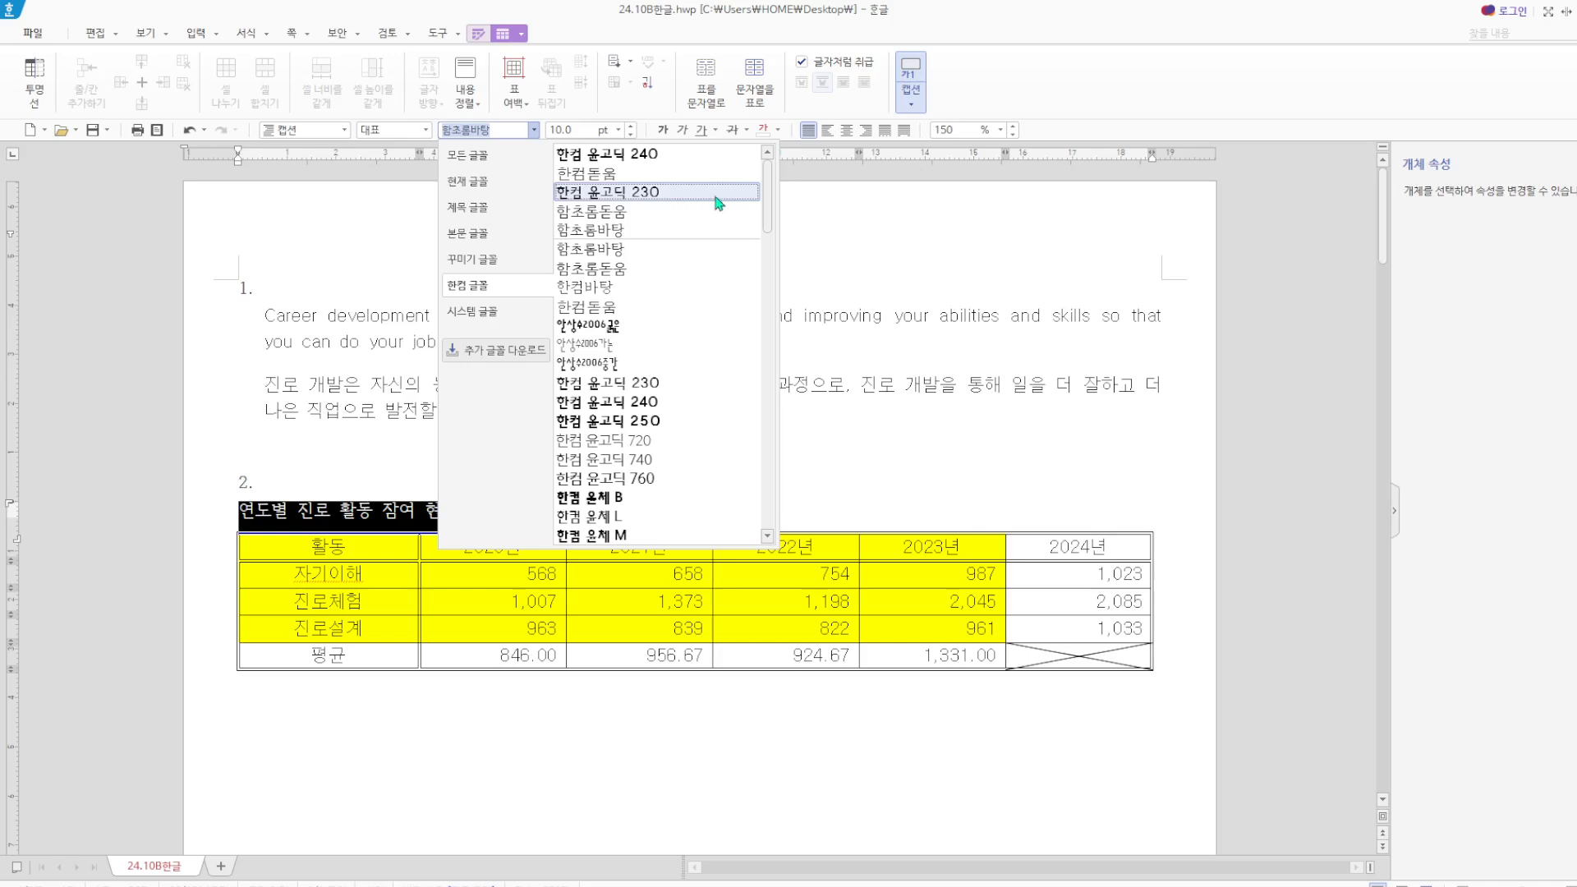
left_click(505, 158)
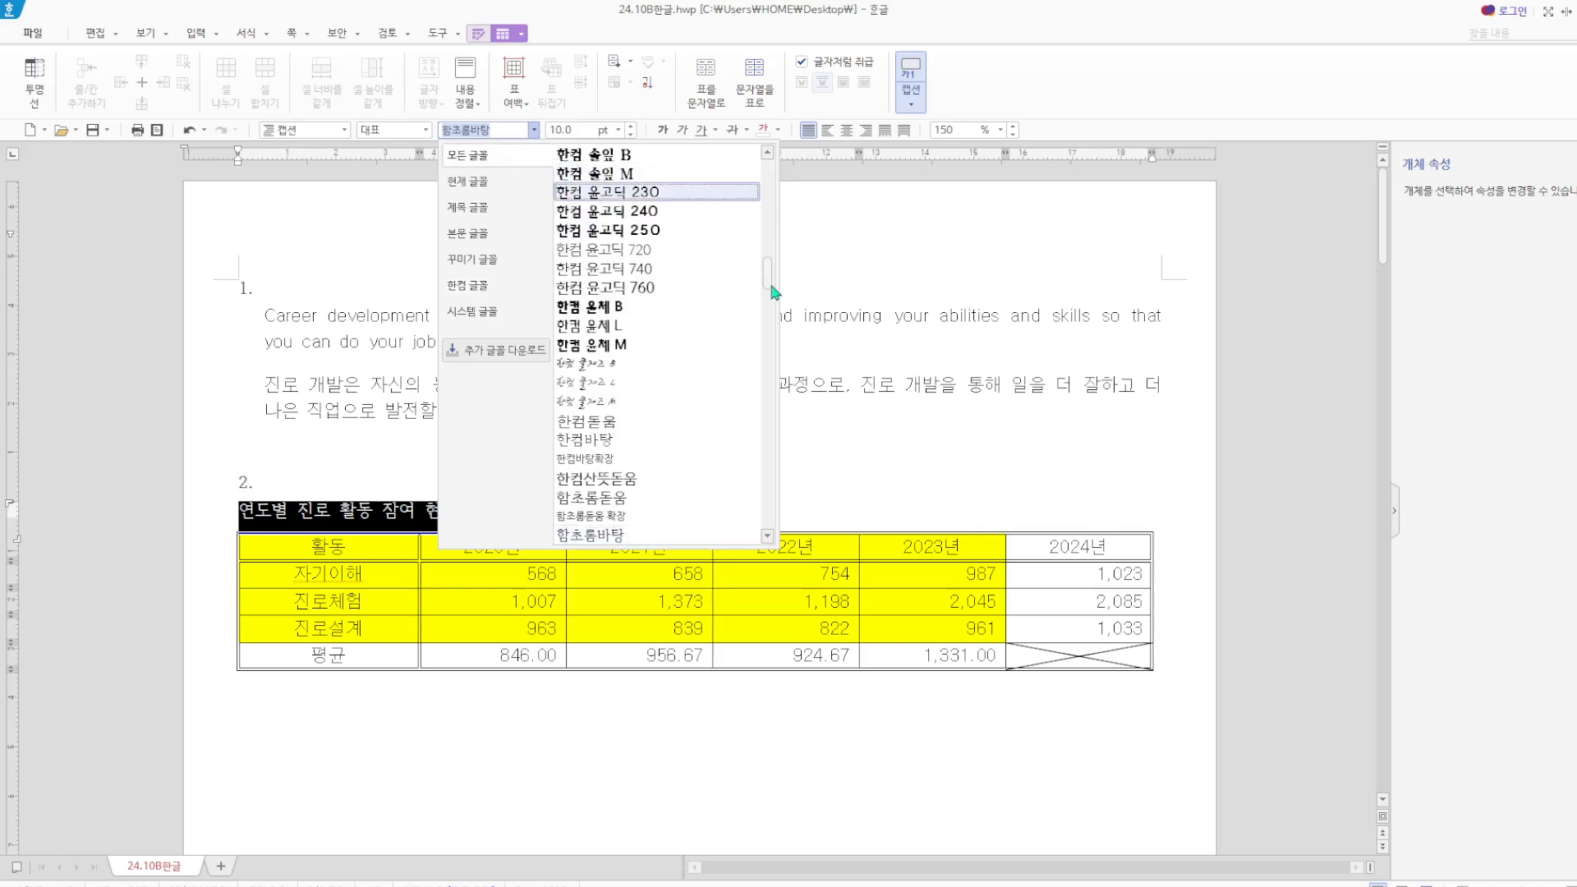
left_click_drag(767, 279, 772, 130)
left_click(591, 193)
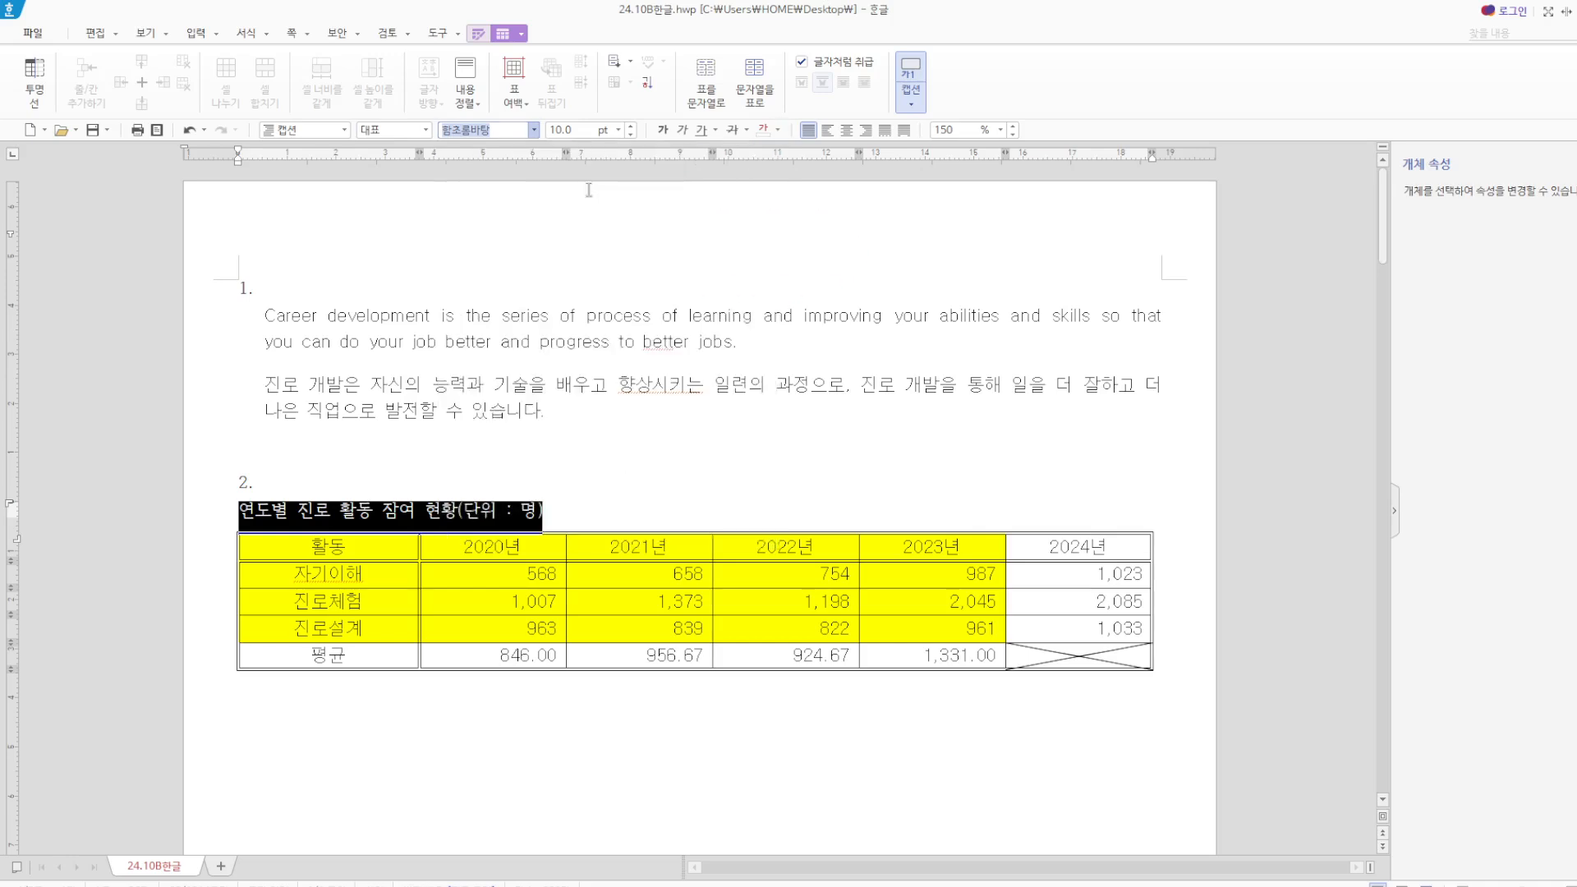
left_click(865, 130)
left_click(808, 408)
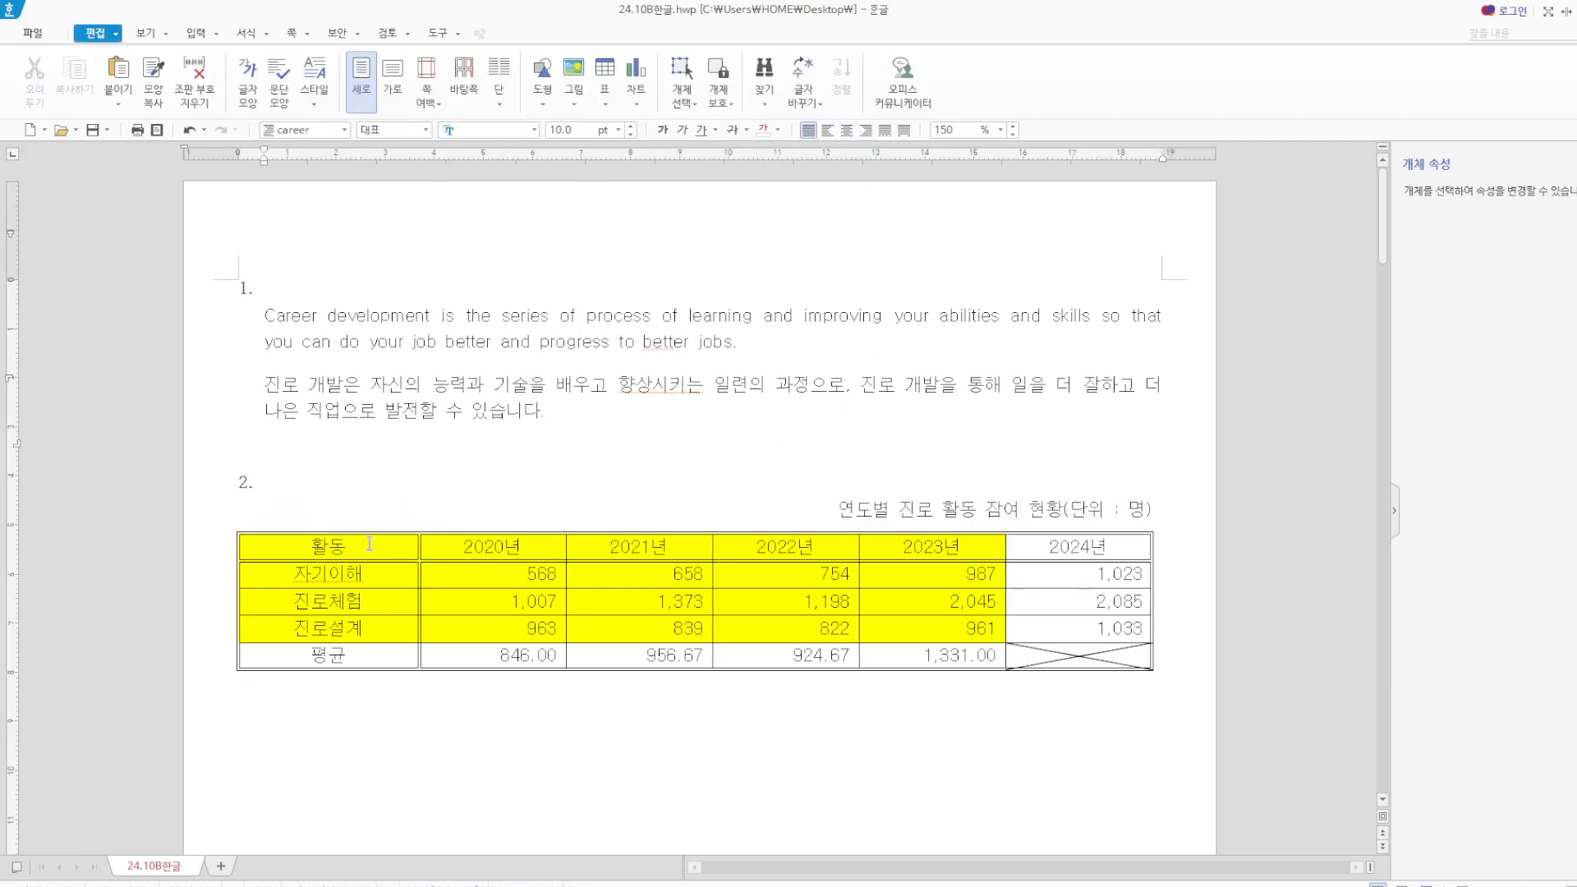
Insert a clustered column chart (세로 막대형) from the yellow cells, 활동 through 2023년 down to 진로설계, keeping its data as is.
left_click_drag(369, 544, 932, 628)
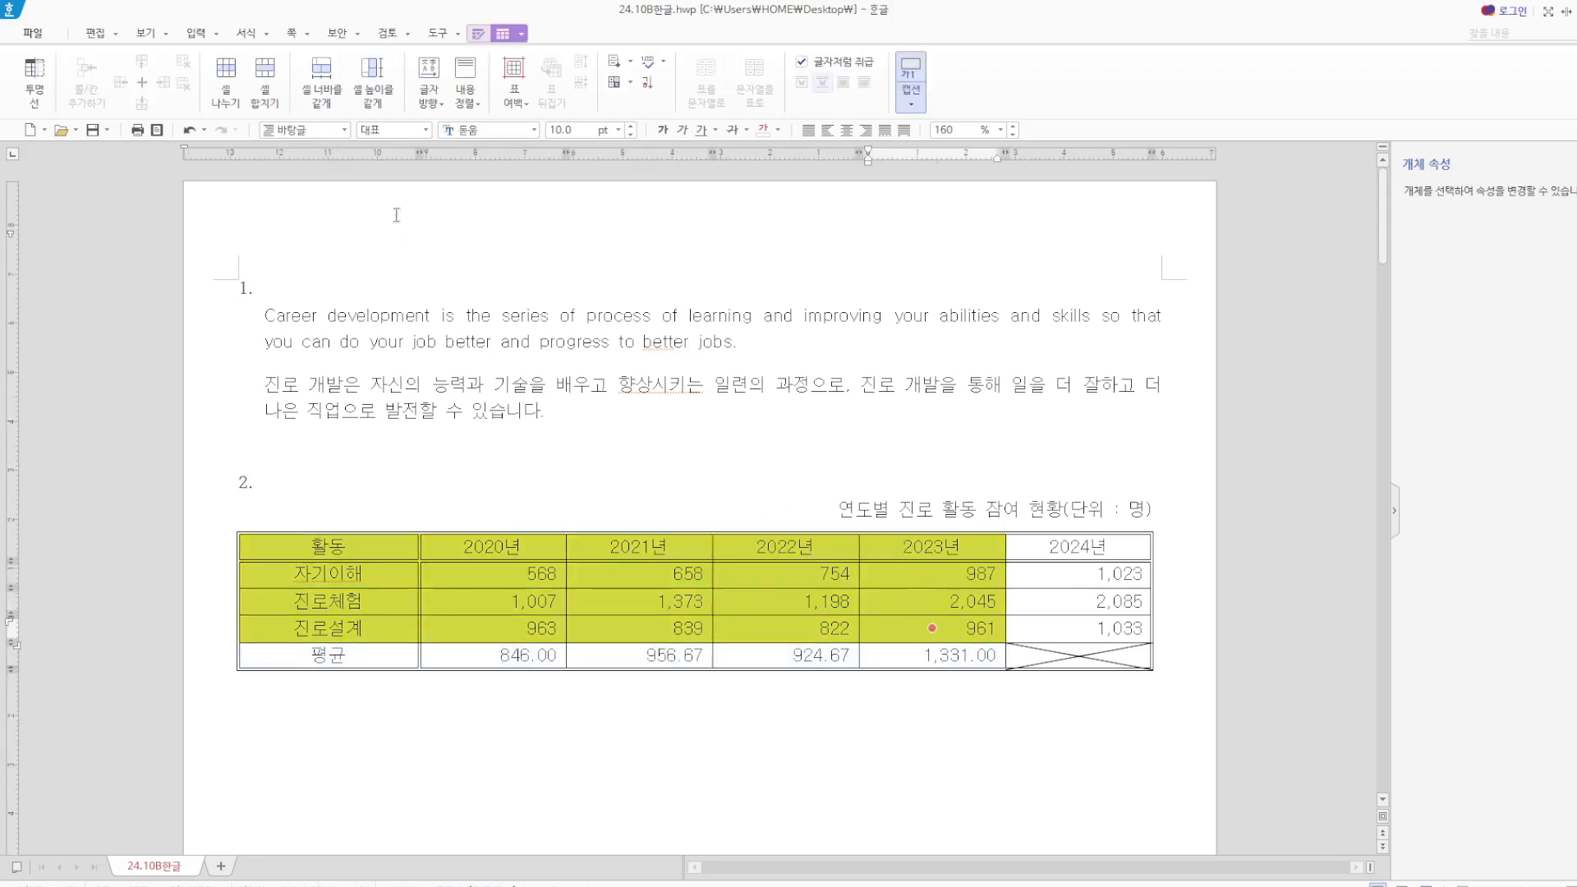
left_click(218, 34)
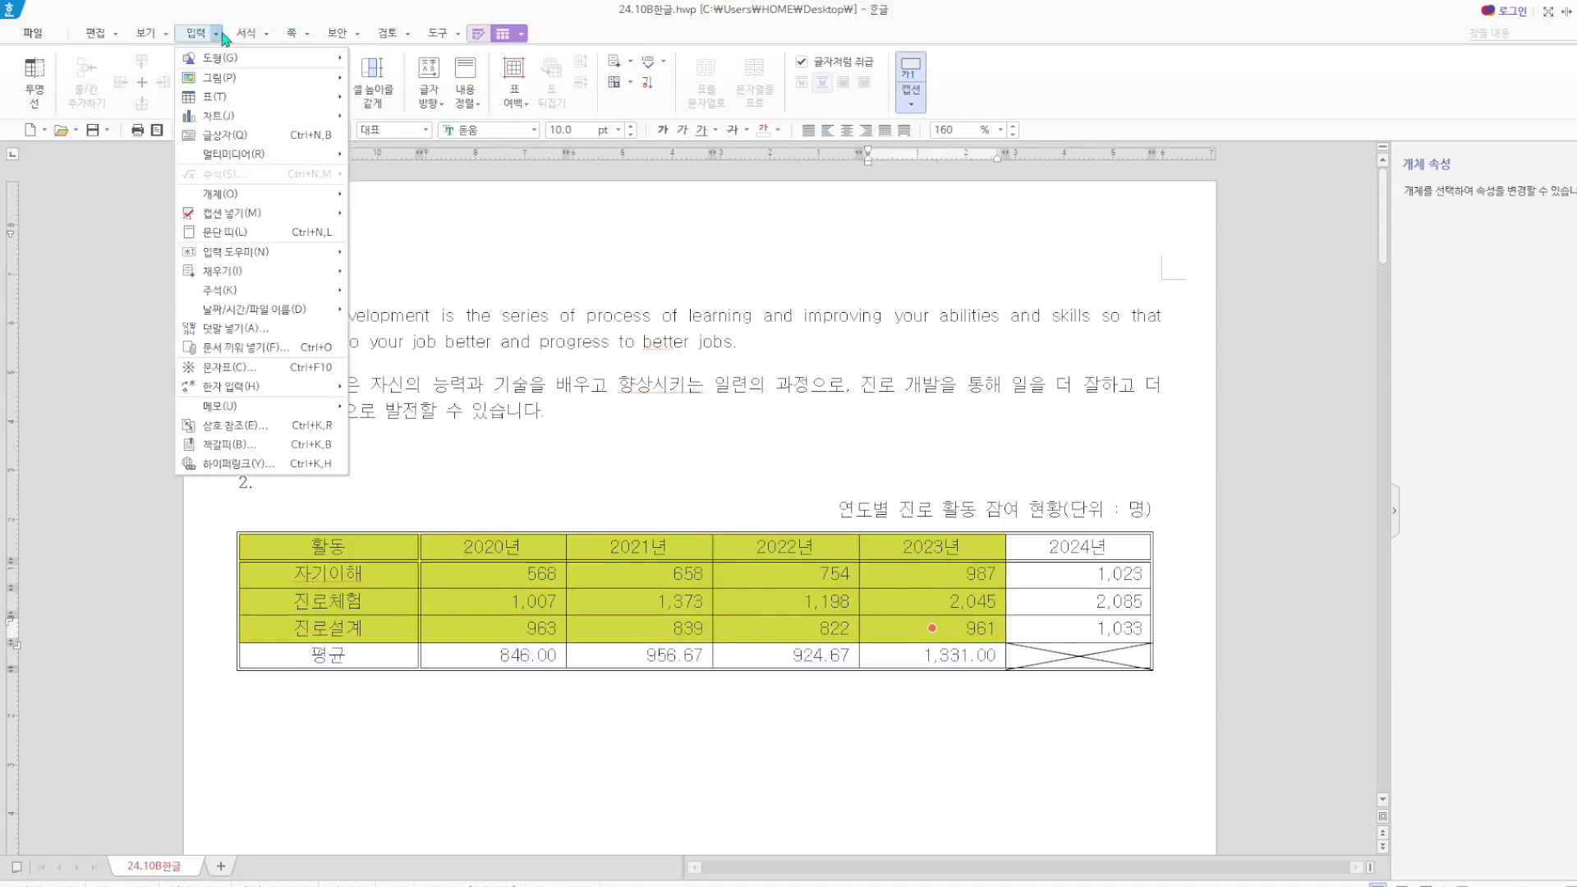
mouse_move(230, 116)
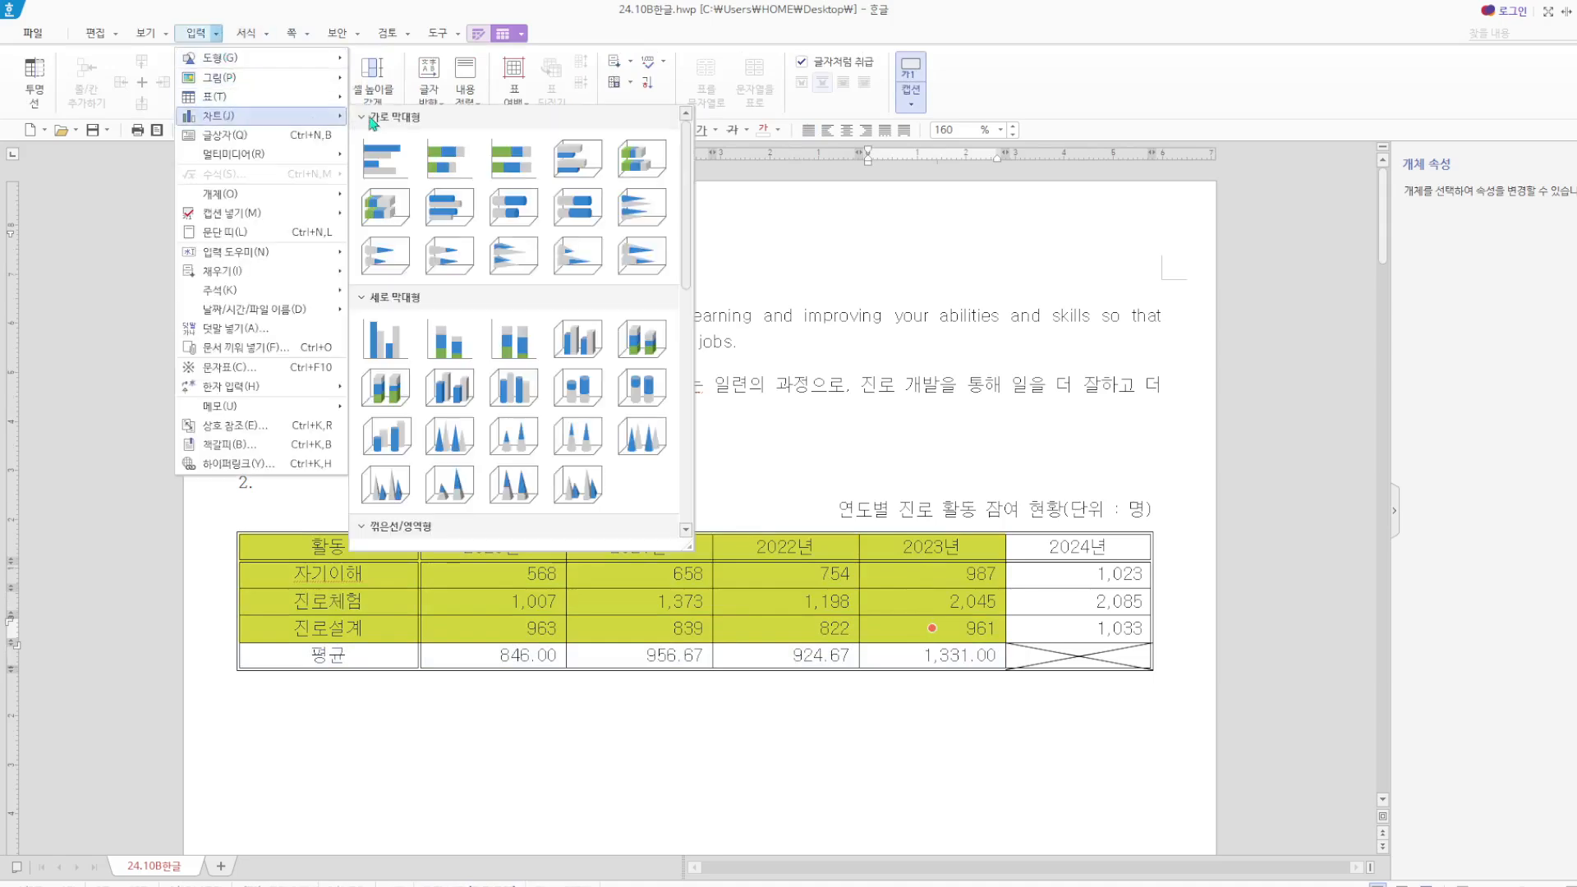
left_click(385, 339)
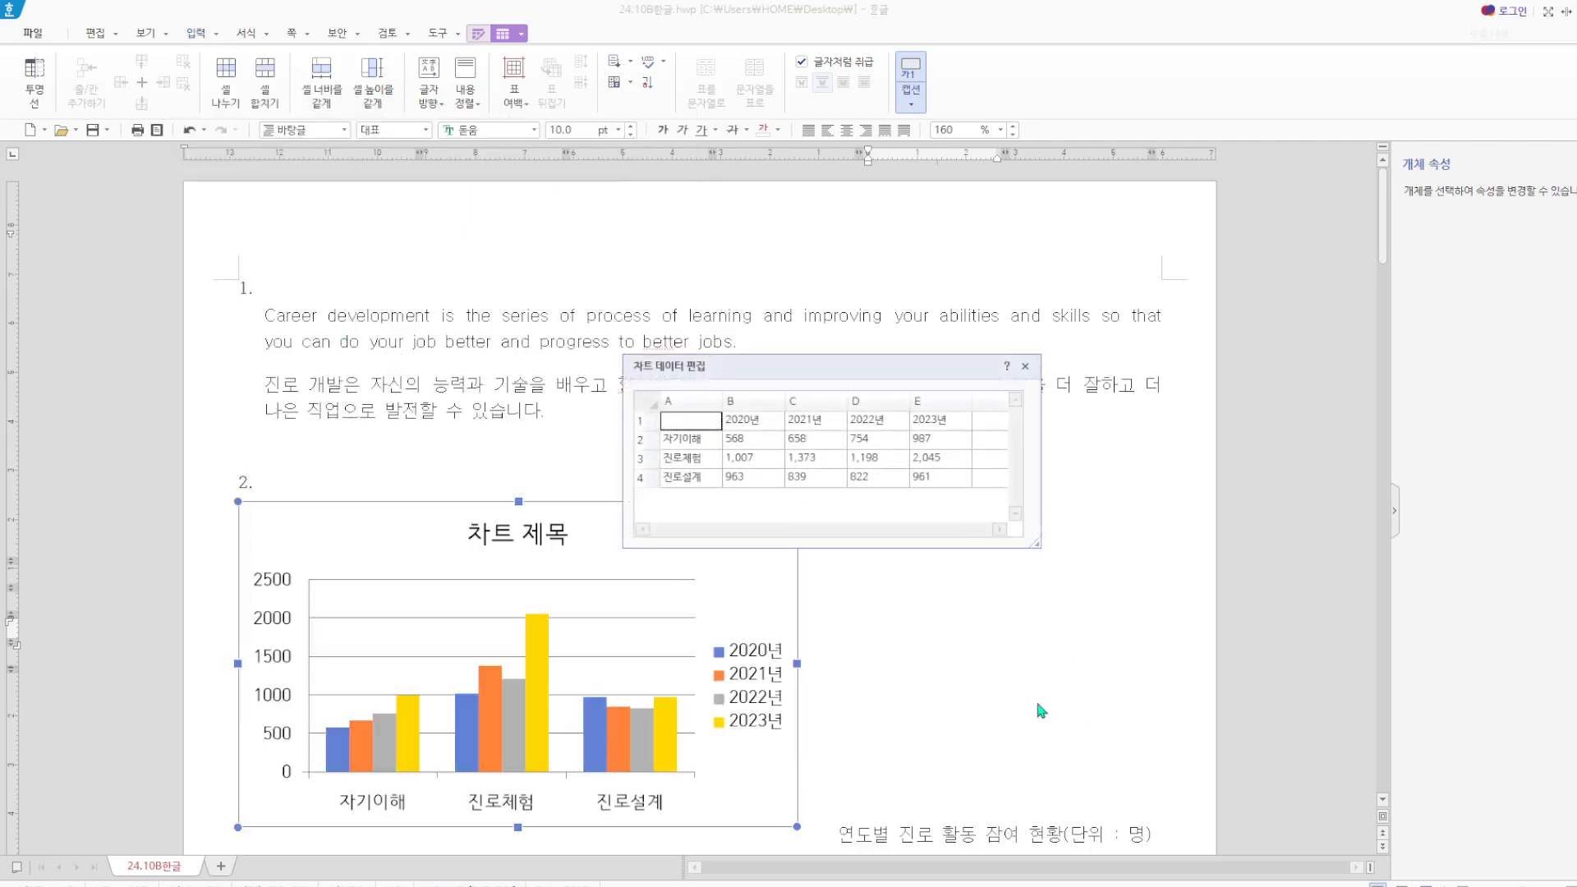
left_click(1023, 365)
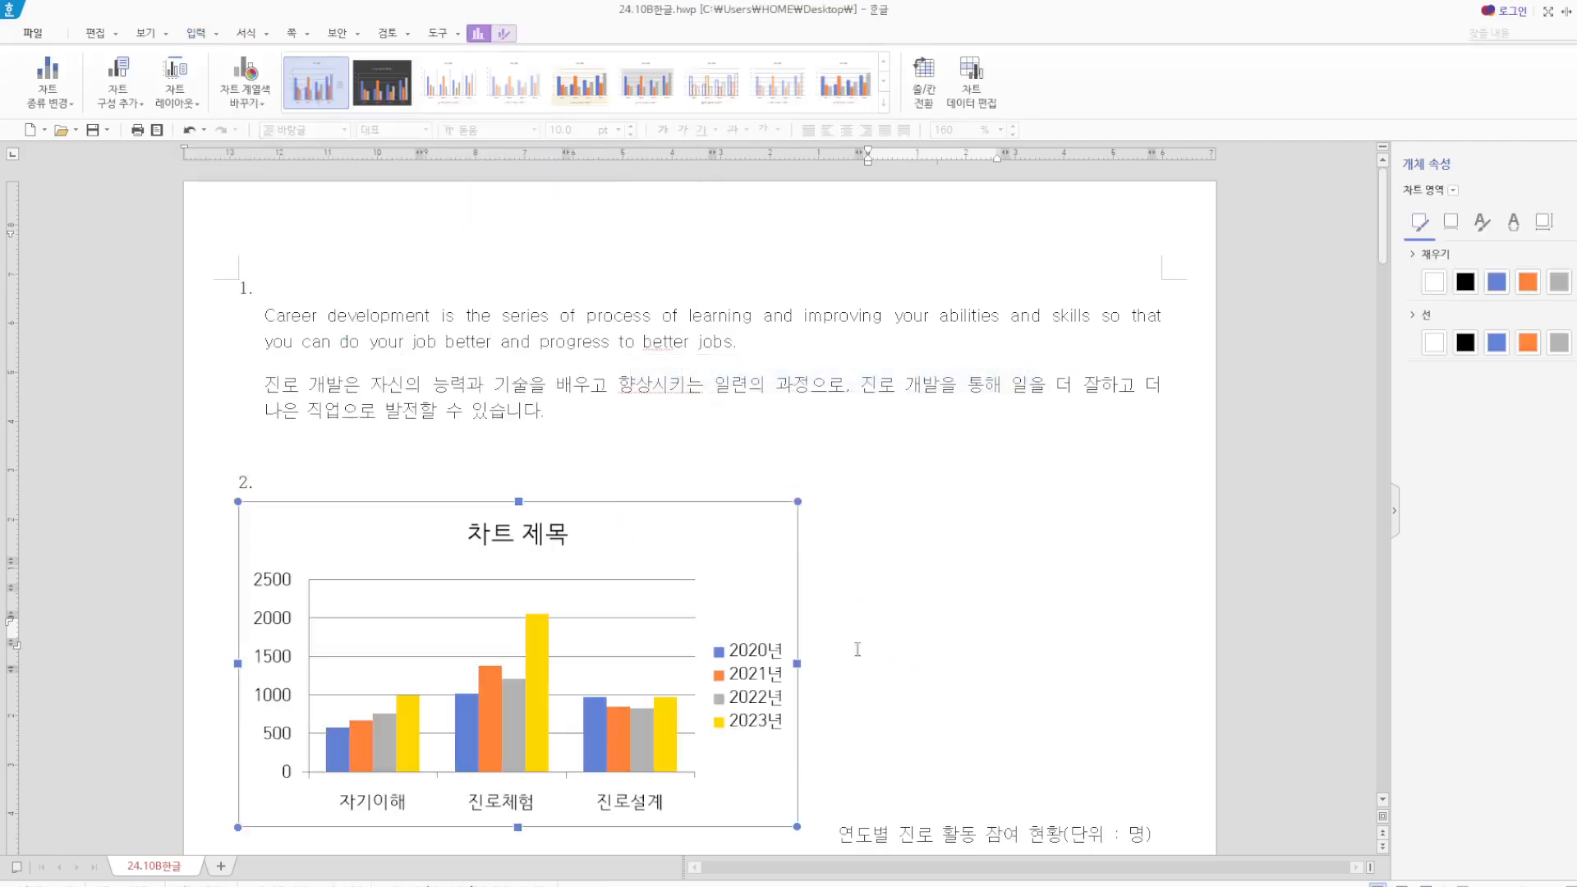
Widen the chart to match the table's width and move it below the table.
left_click_drag(1151, 640, 1152, 641)
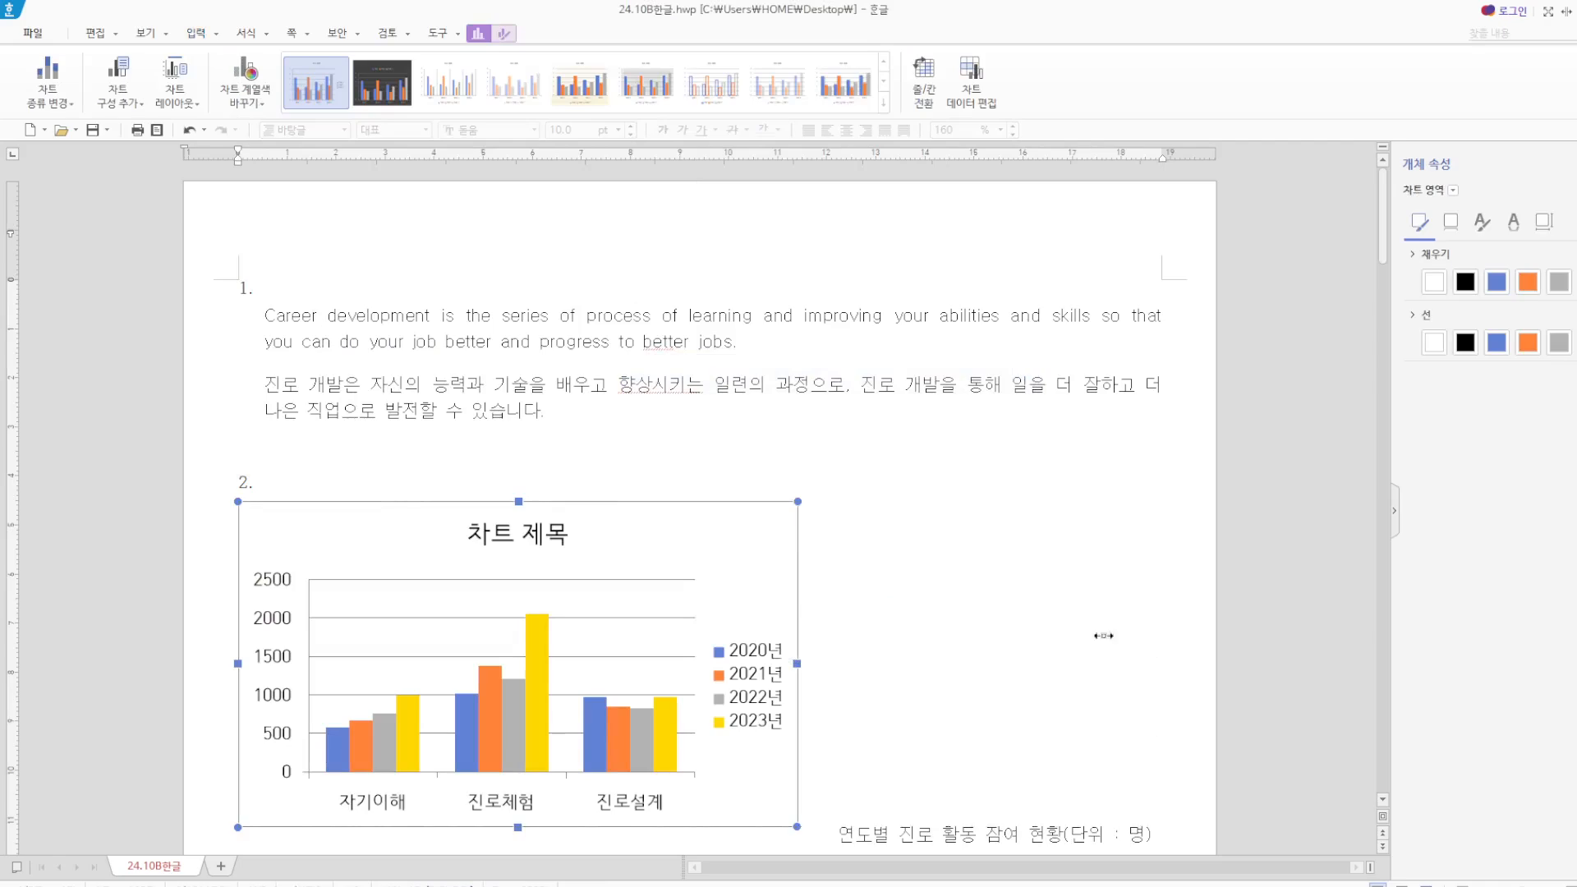
left_click_drag(1045, 546, 940, 743)
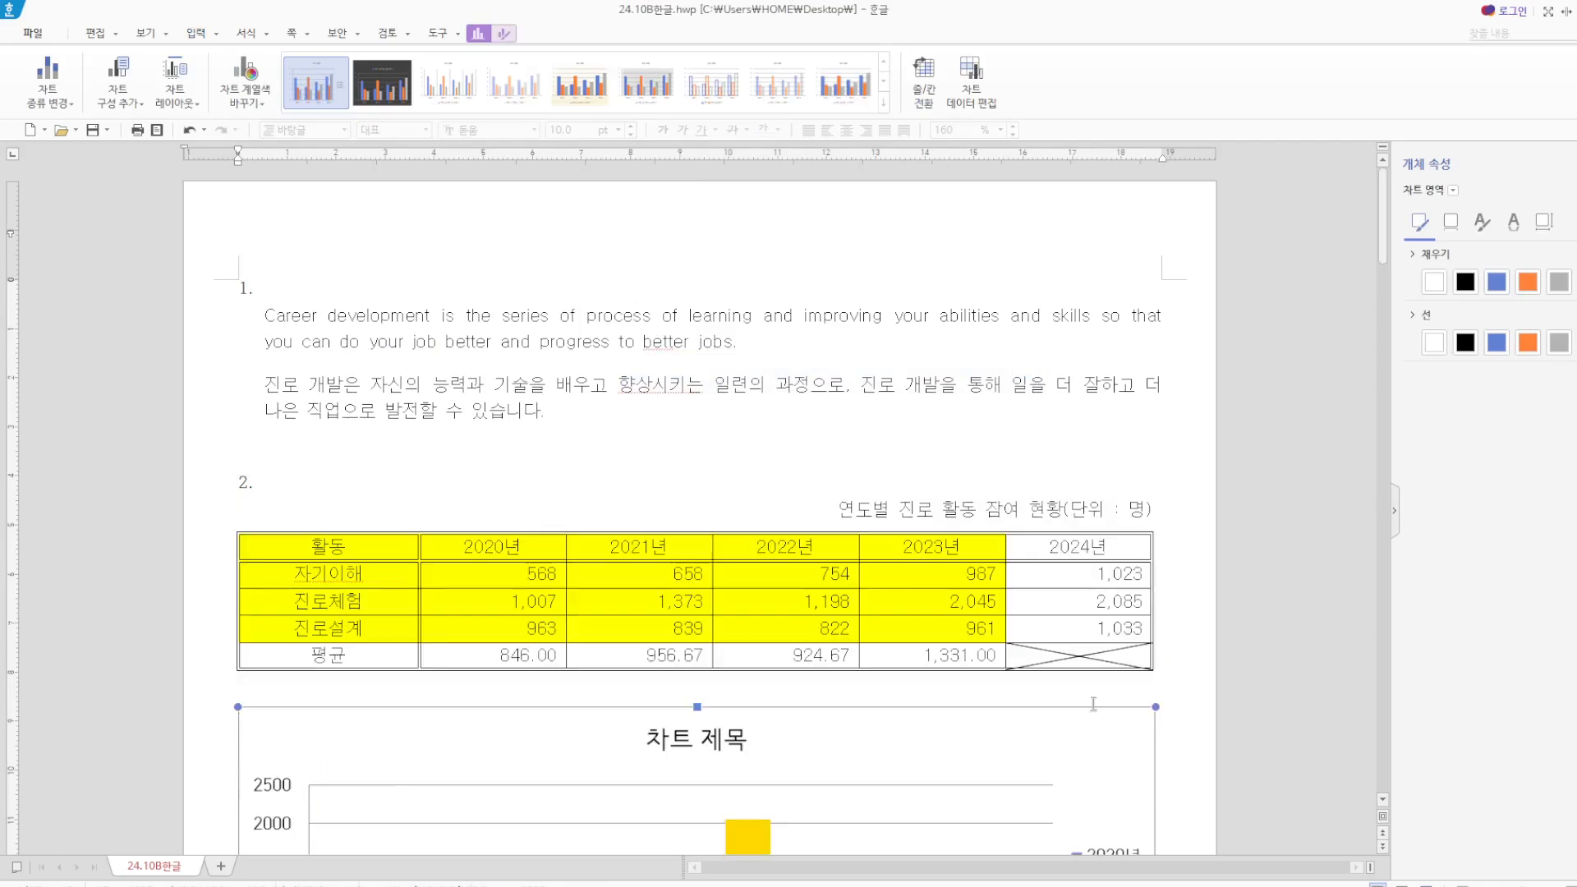
scroll(1094, 703, "down", 3)
left_click(1047, 846)
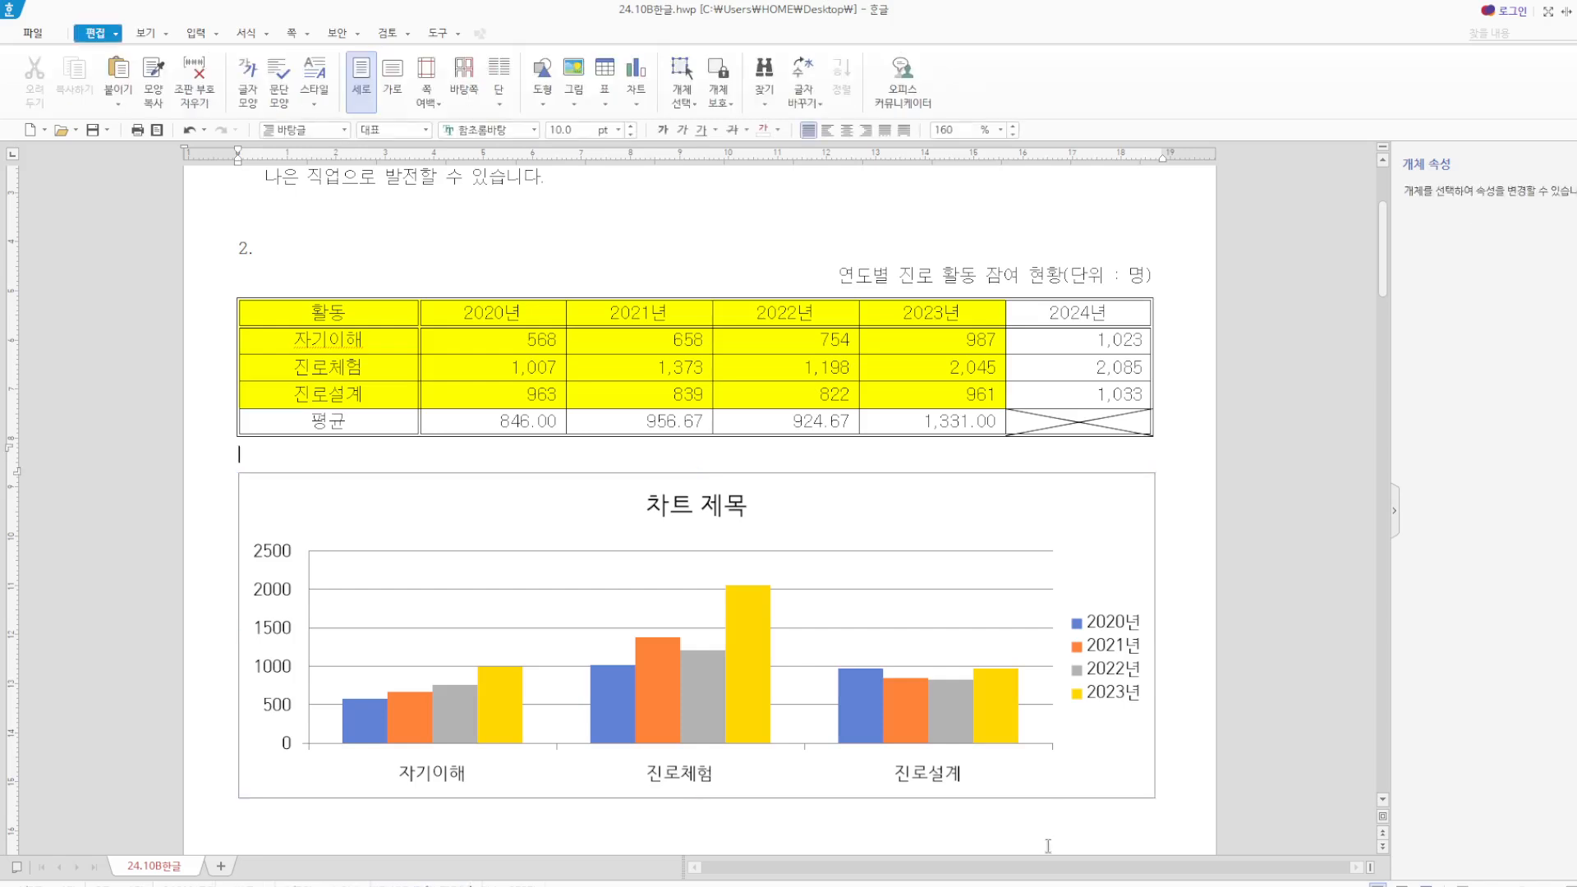
Replace the chart title's text with "연도별 진로 활동 참여 현황".
left_click(724, 509)
left_click(718, 514)
right_click(717, 514)
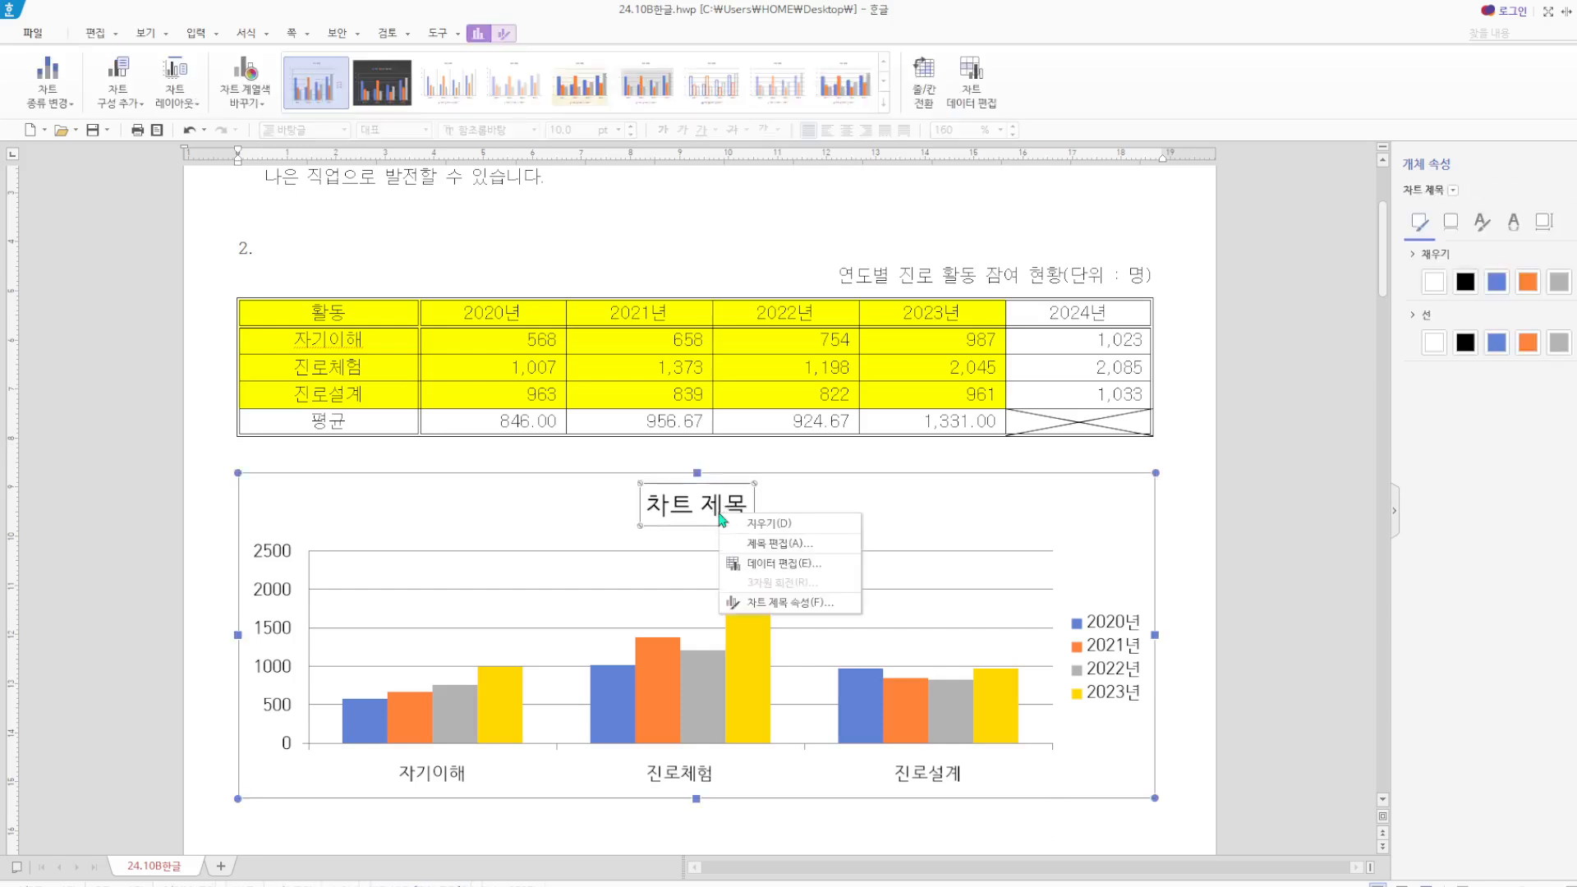
left_click(786, 545)
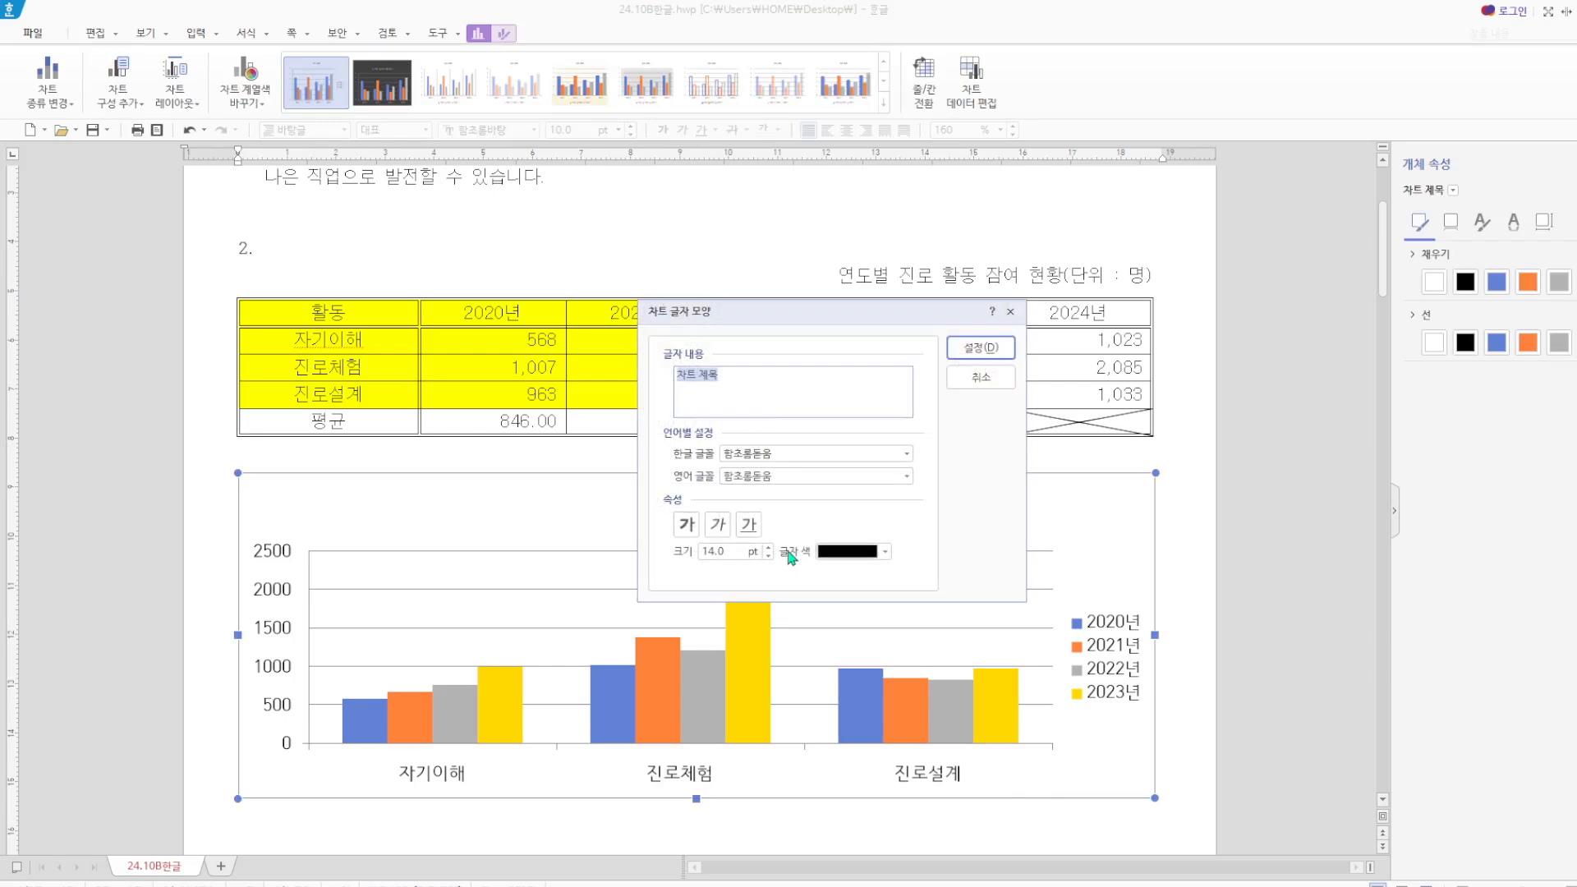
type("여")
key("BackSpace")
key("BackSpace")
type("여")
type("연도별")
type(" 진로")
type(" 활동 참여 현")
Set the chart title's Korean and English fonts to 돋움, in bold at 12 pt.
left_click(752, 452)
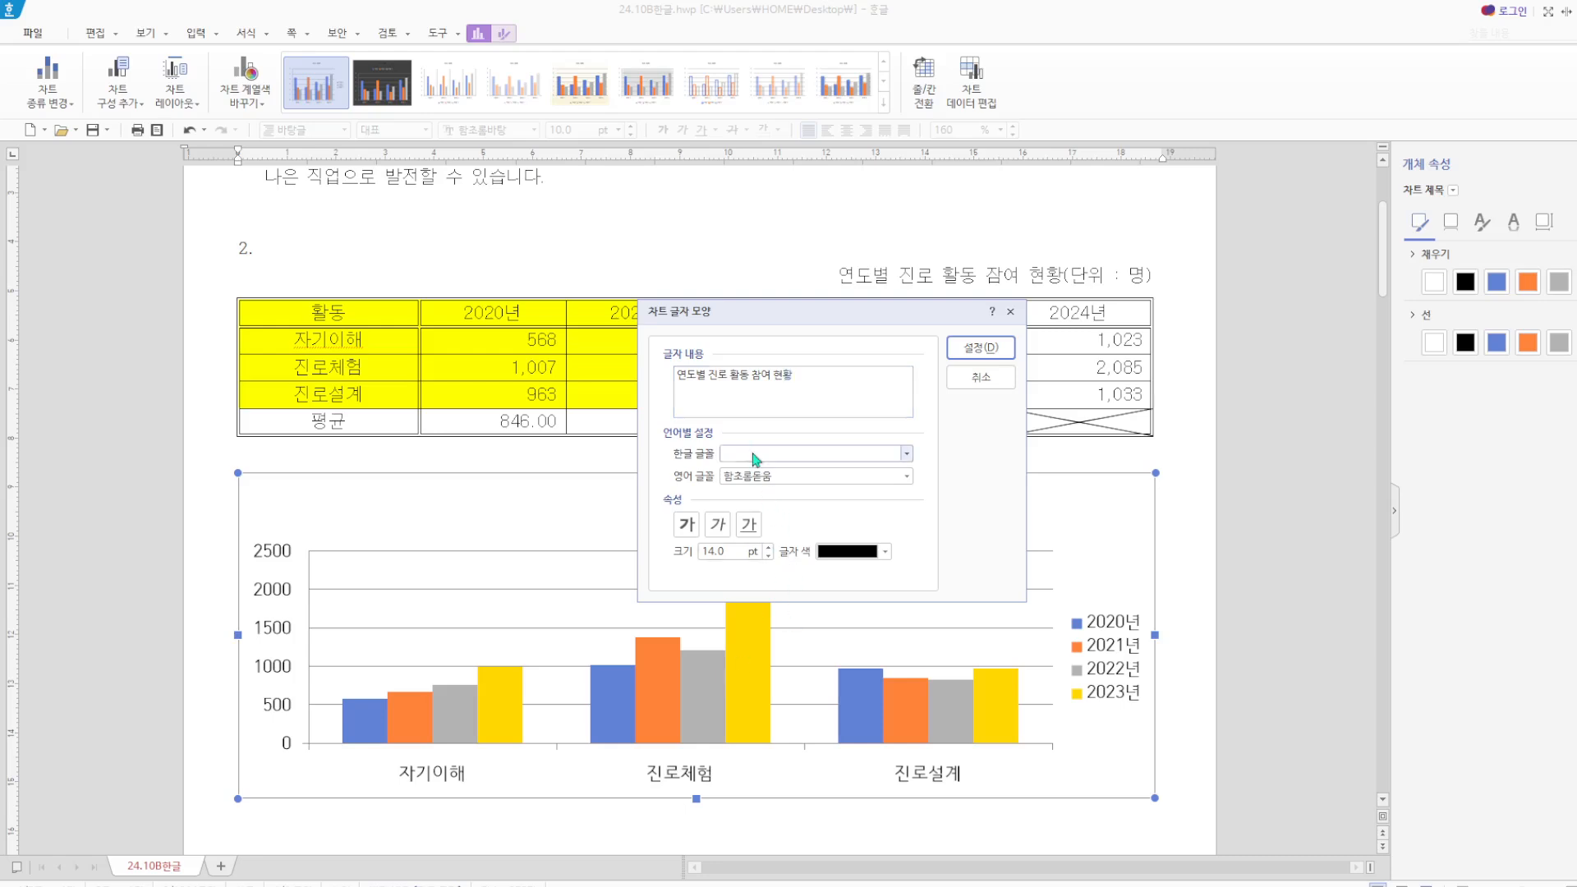
type("돋움")
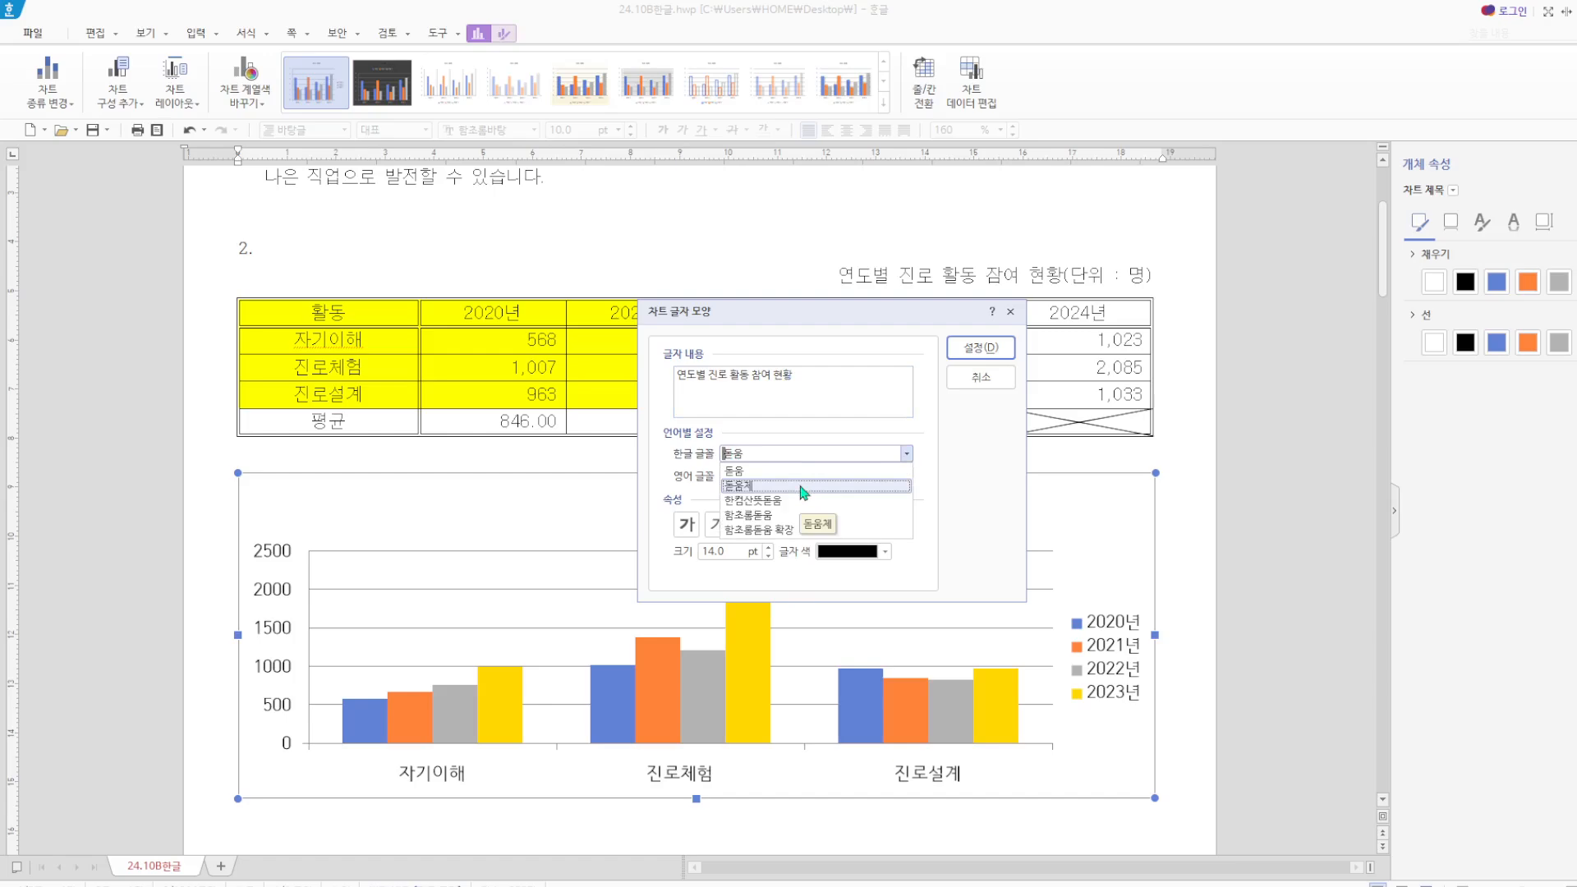
left_click(749, 473)
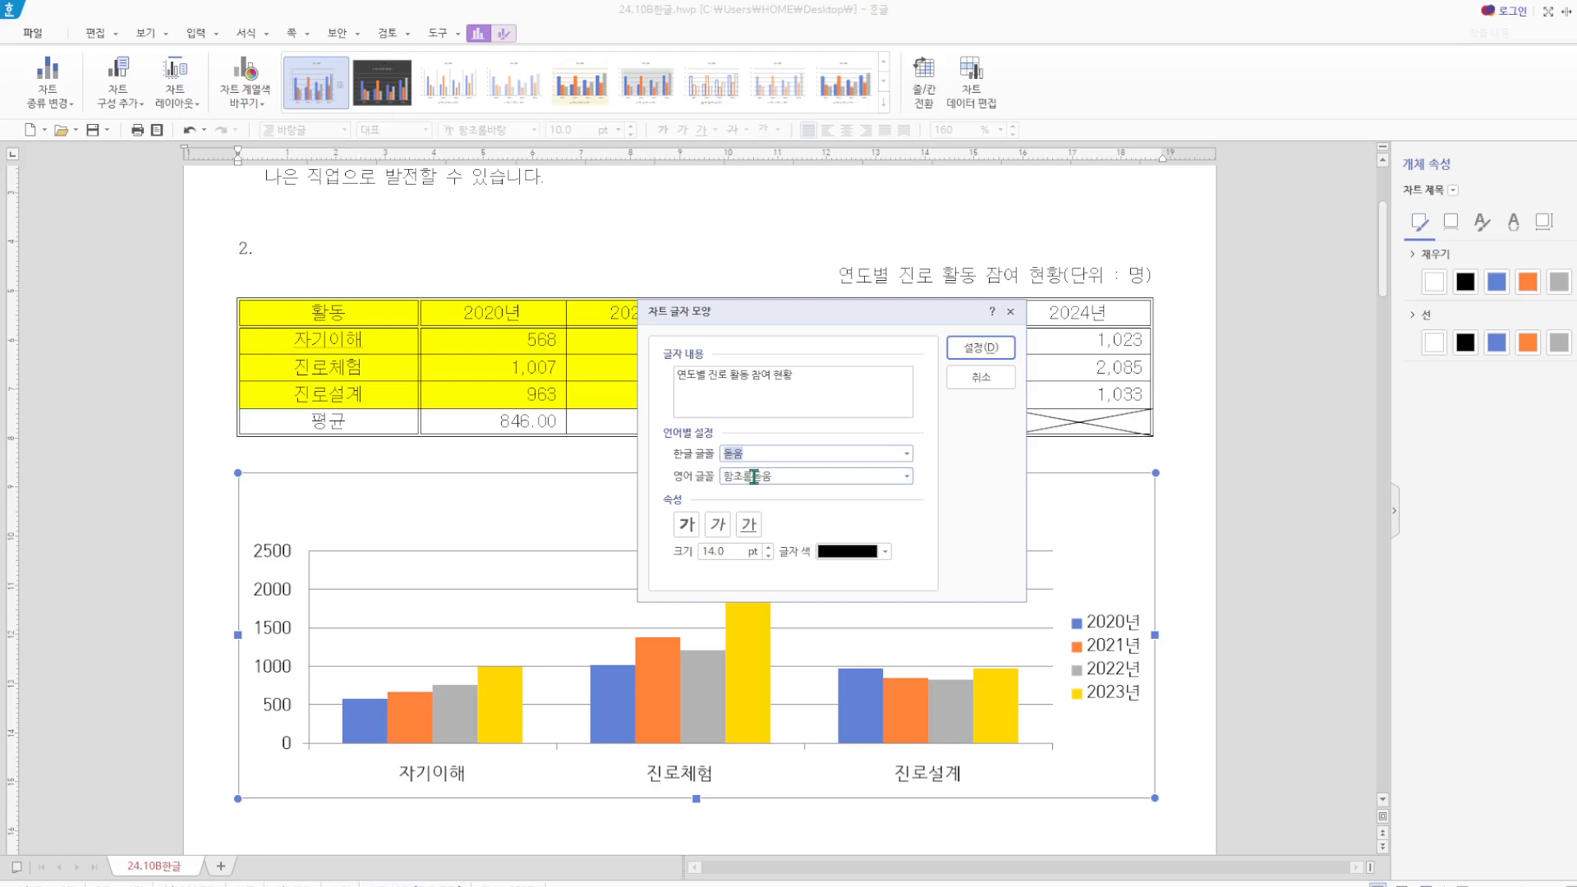
left_click(753, 476)
type("돋움")
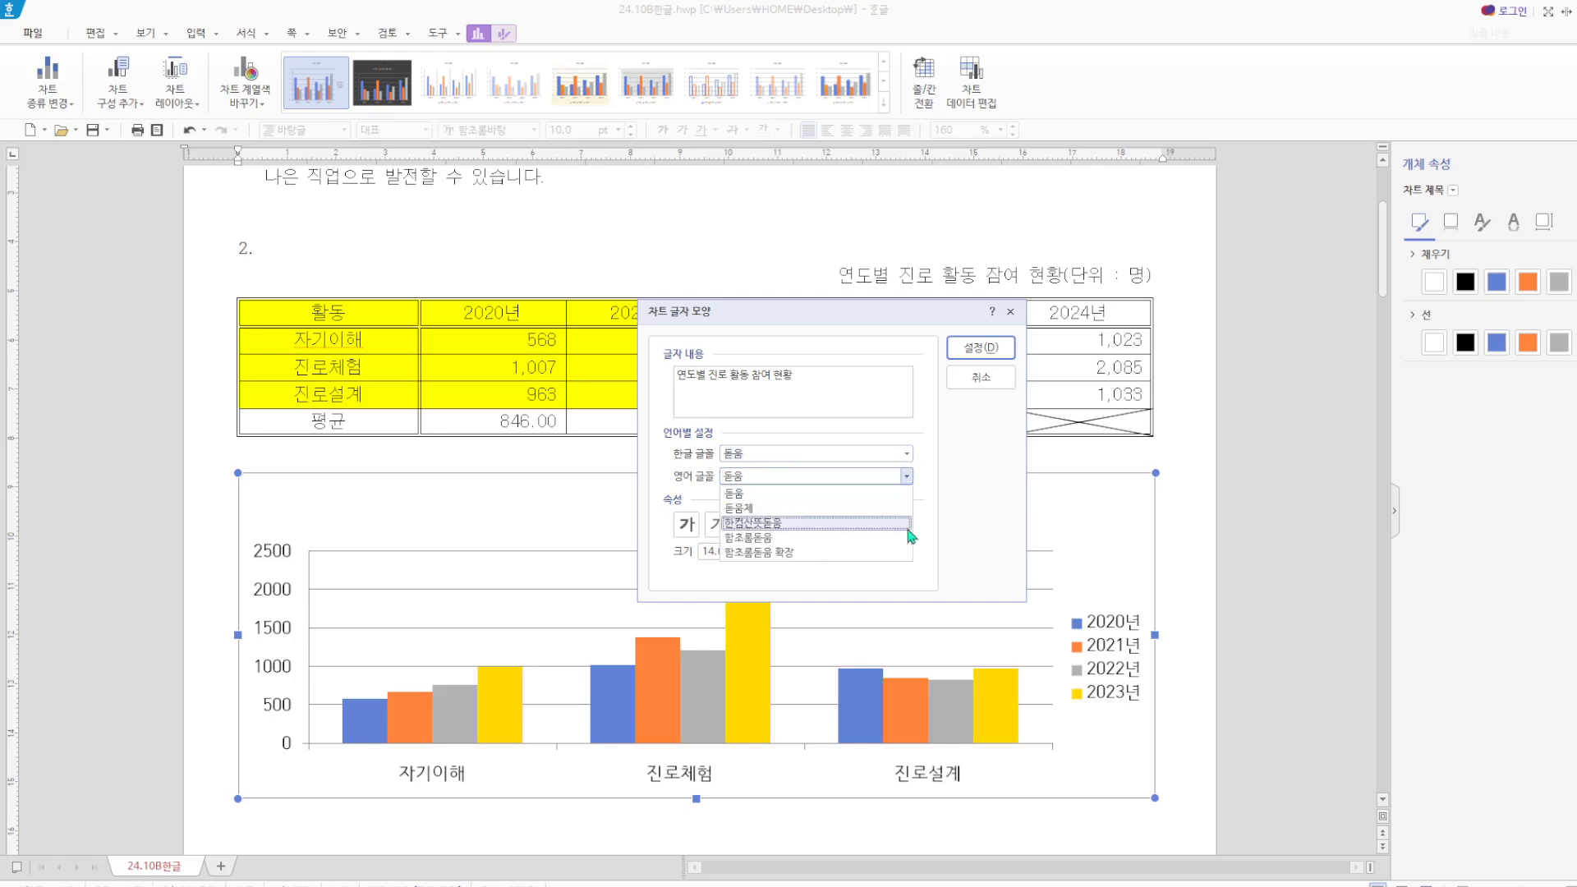
left_click(684, 525)
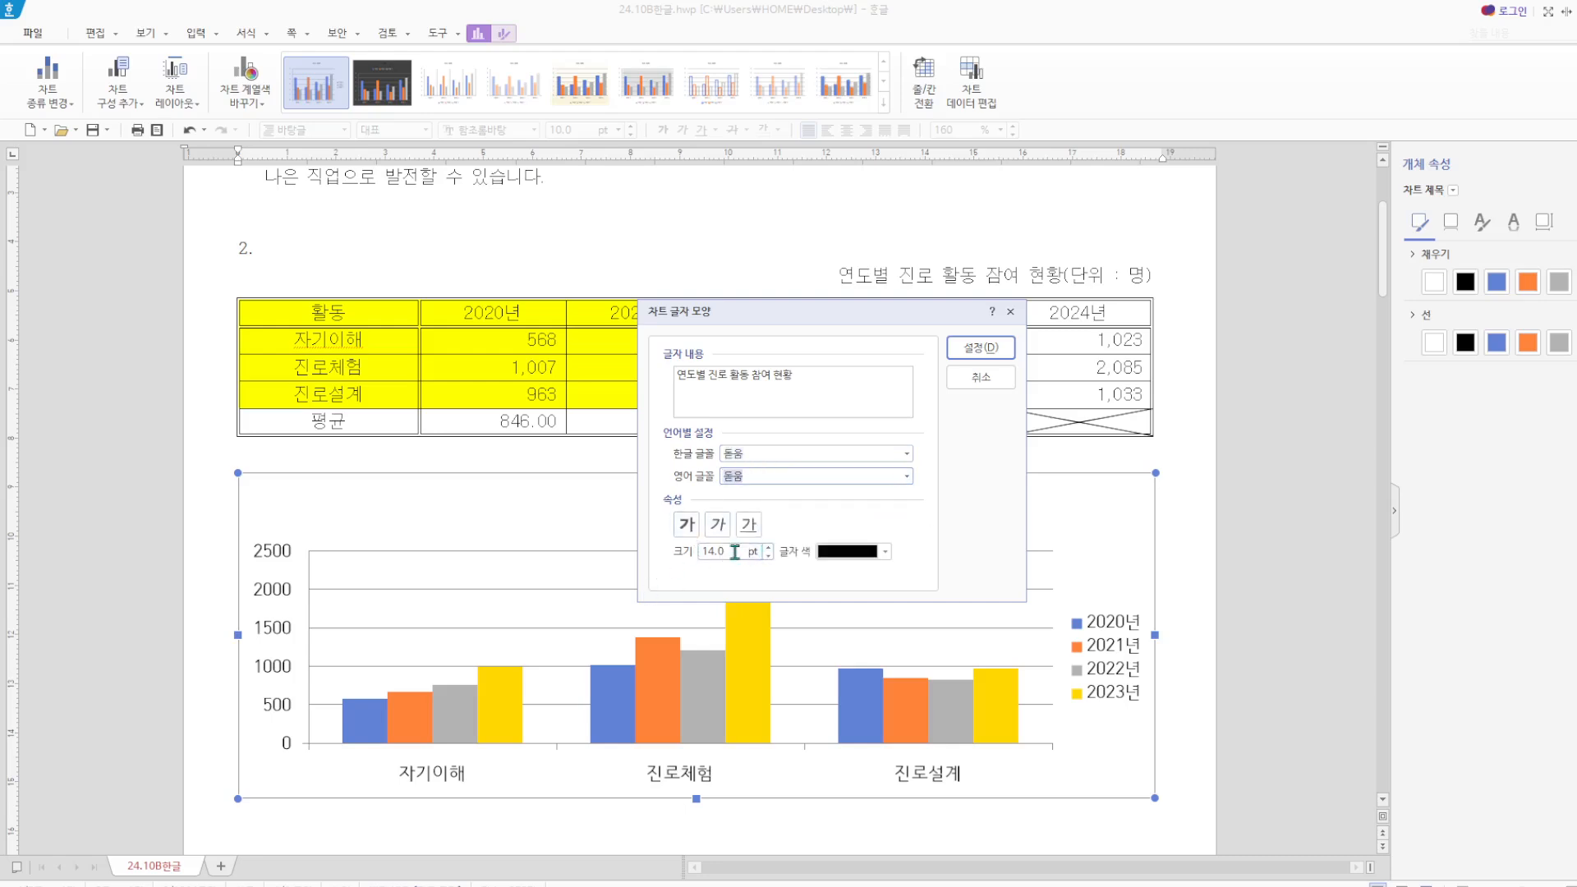
left_click(687, 524)
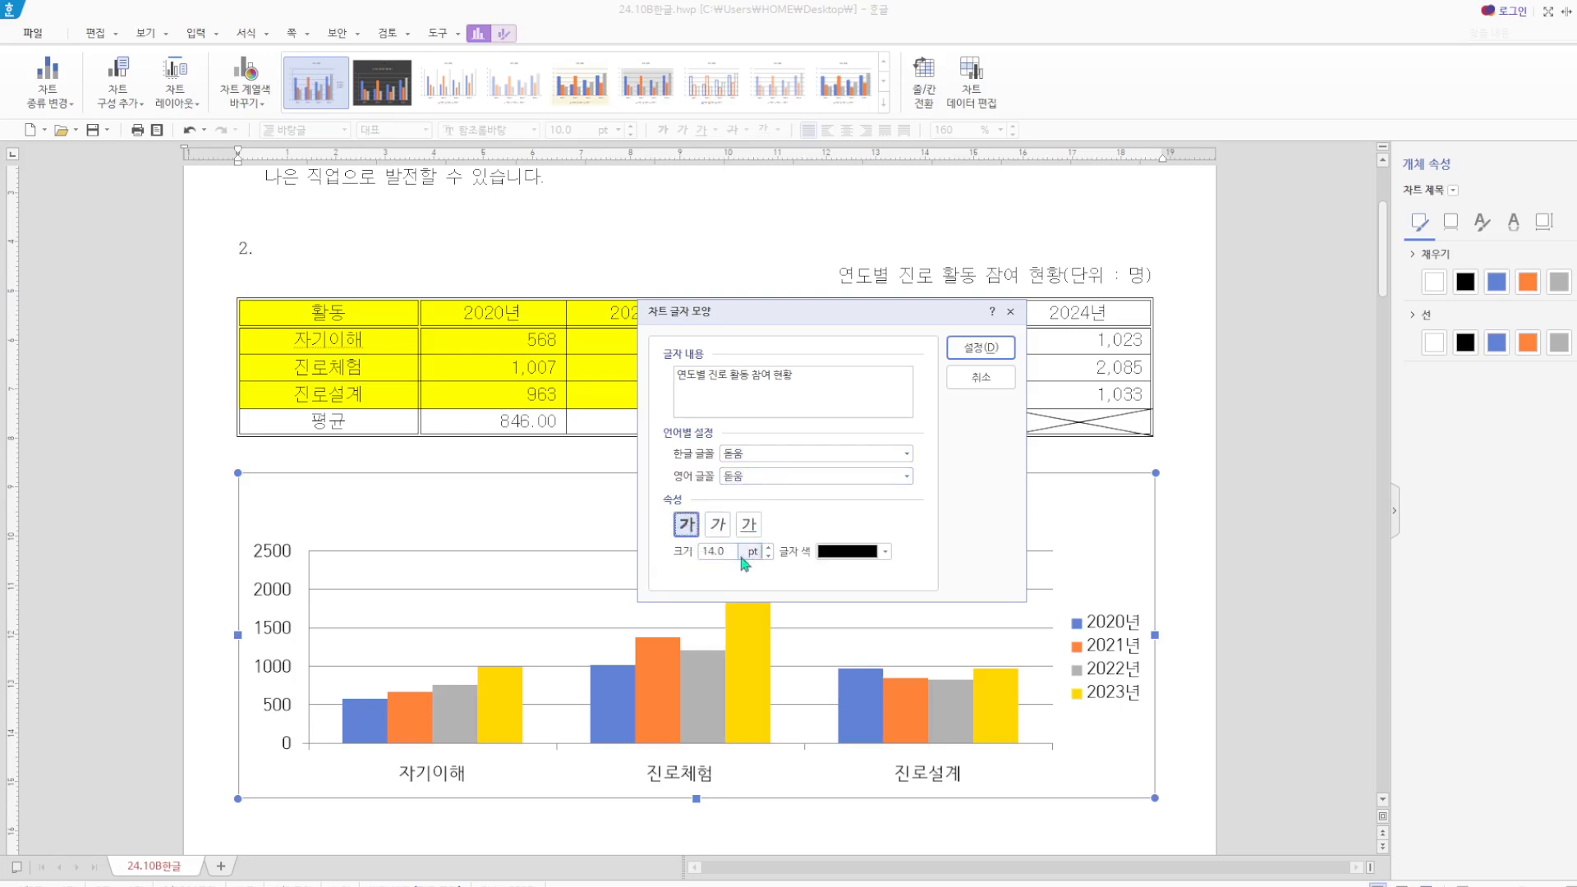
left_click(767, 556)
left_click(768, 556)
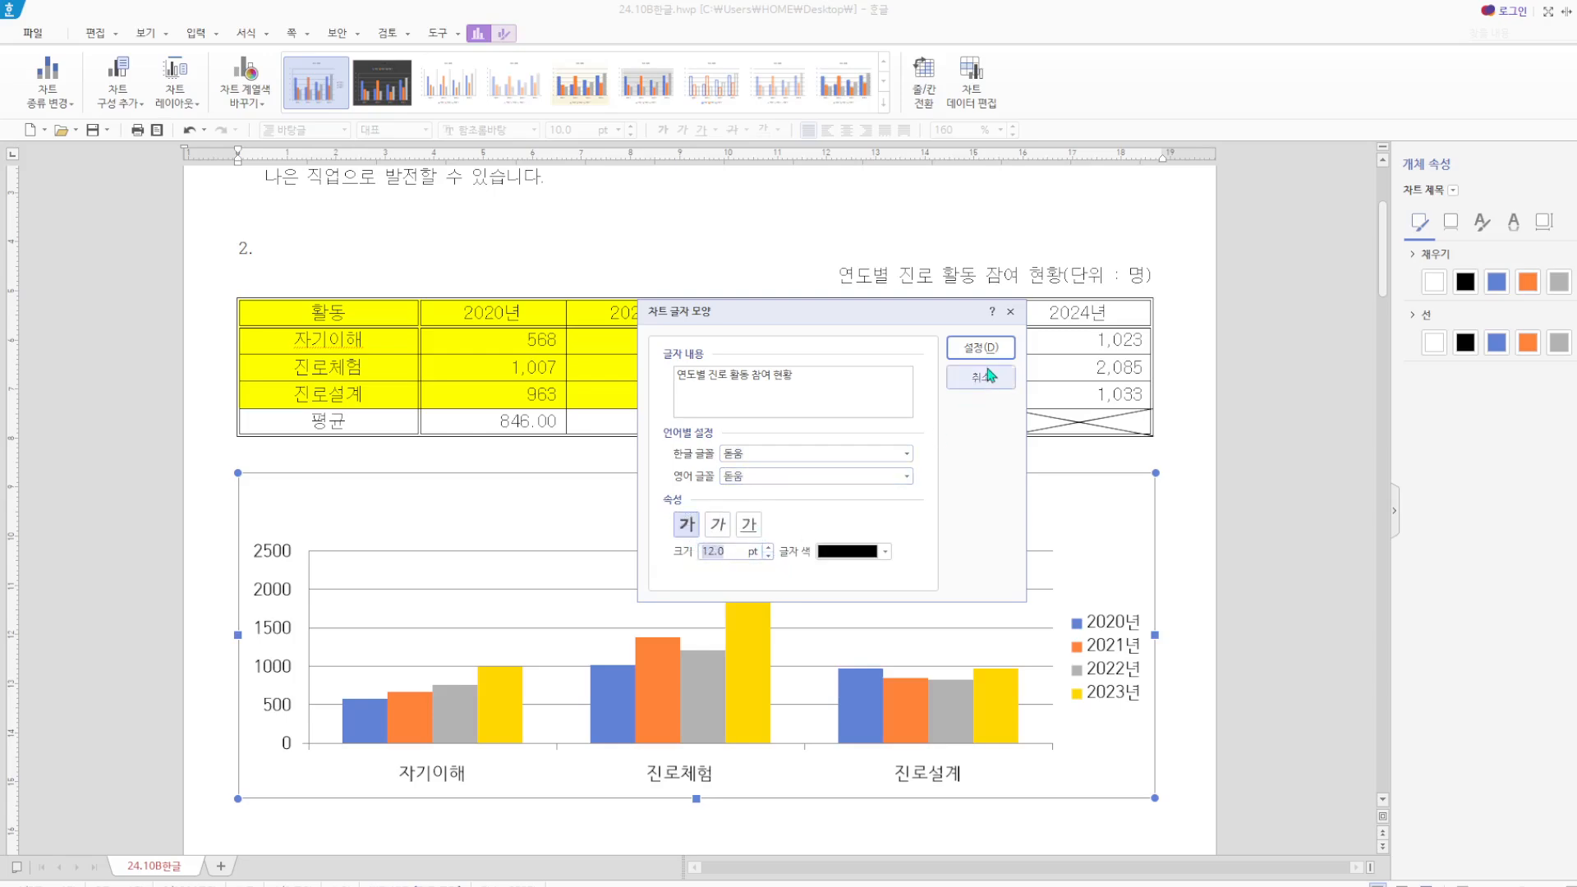
left_click(991, 360)
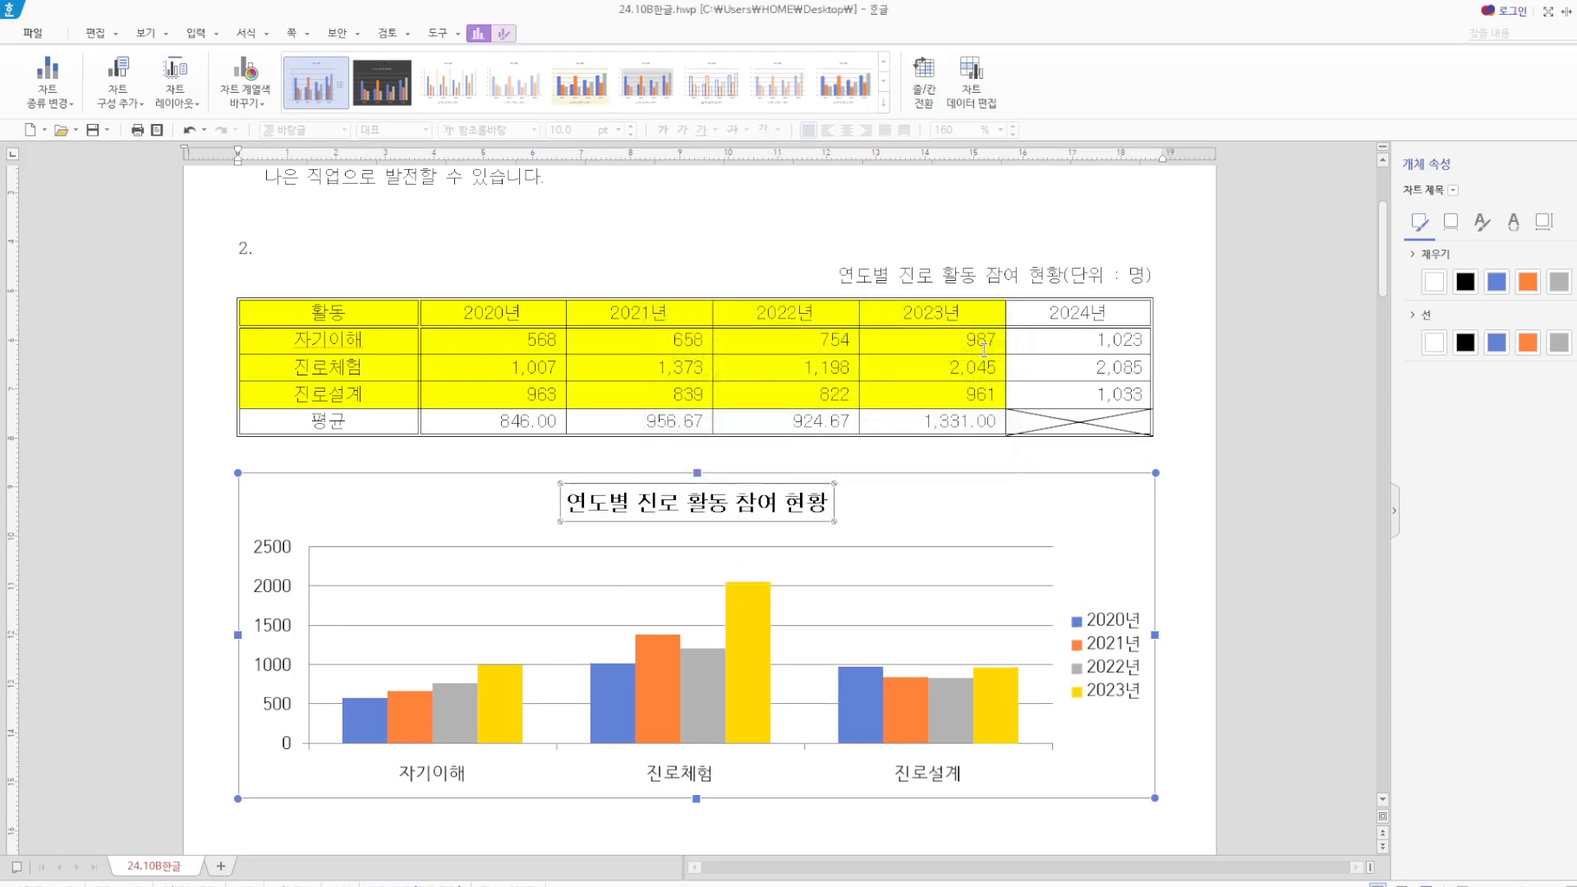
Give the chart title a white fill, a black outline and a shadow falling to the lower right.
left_click(1464, 342)
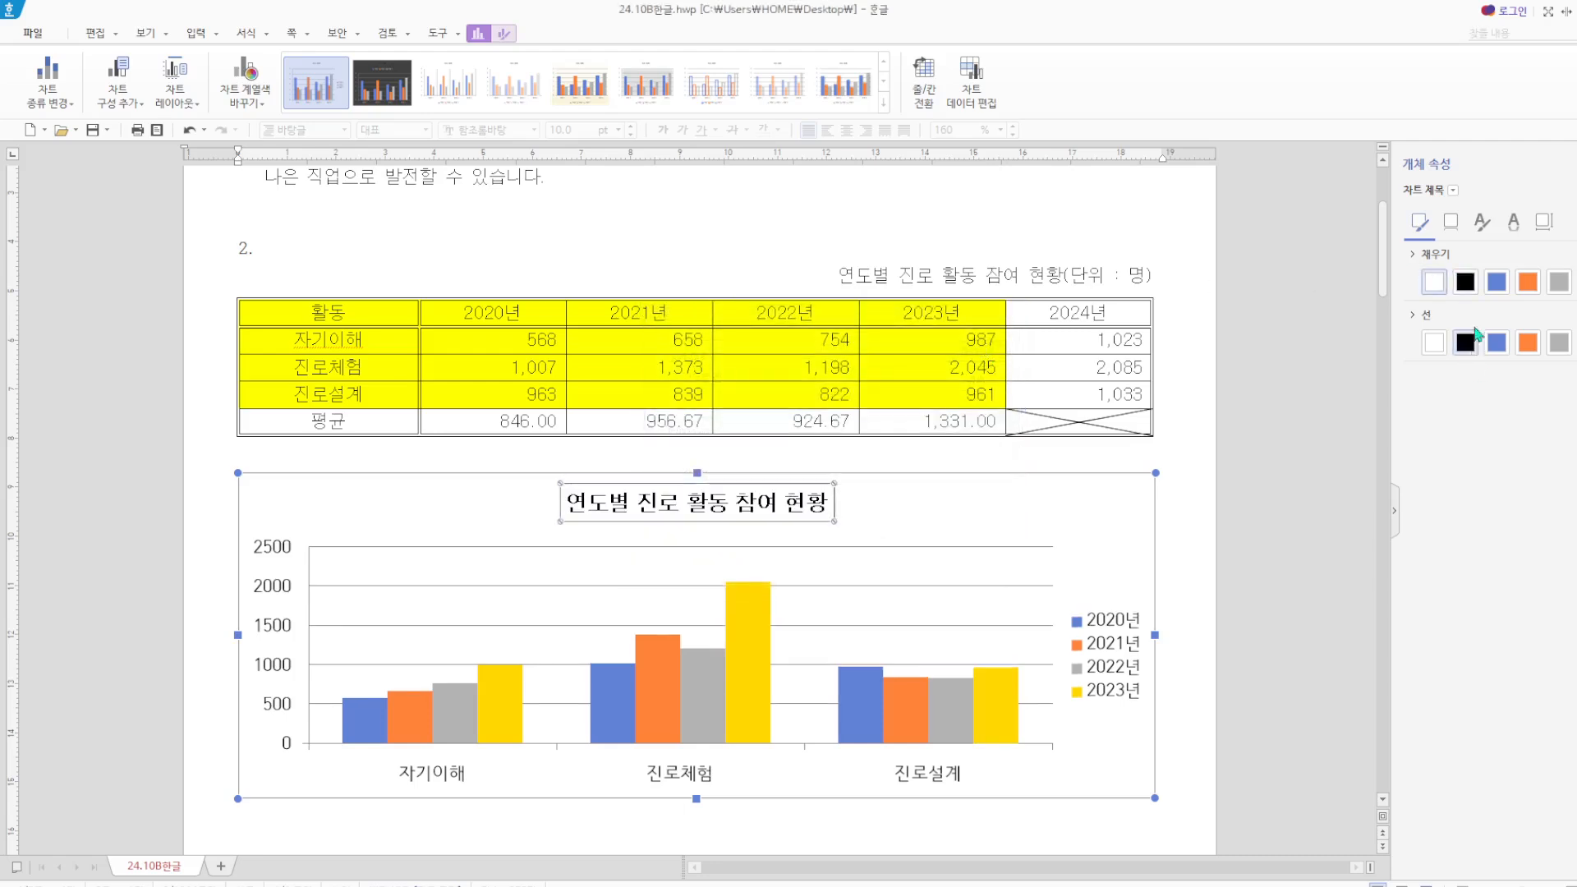
left_click(1452, 224)
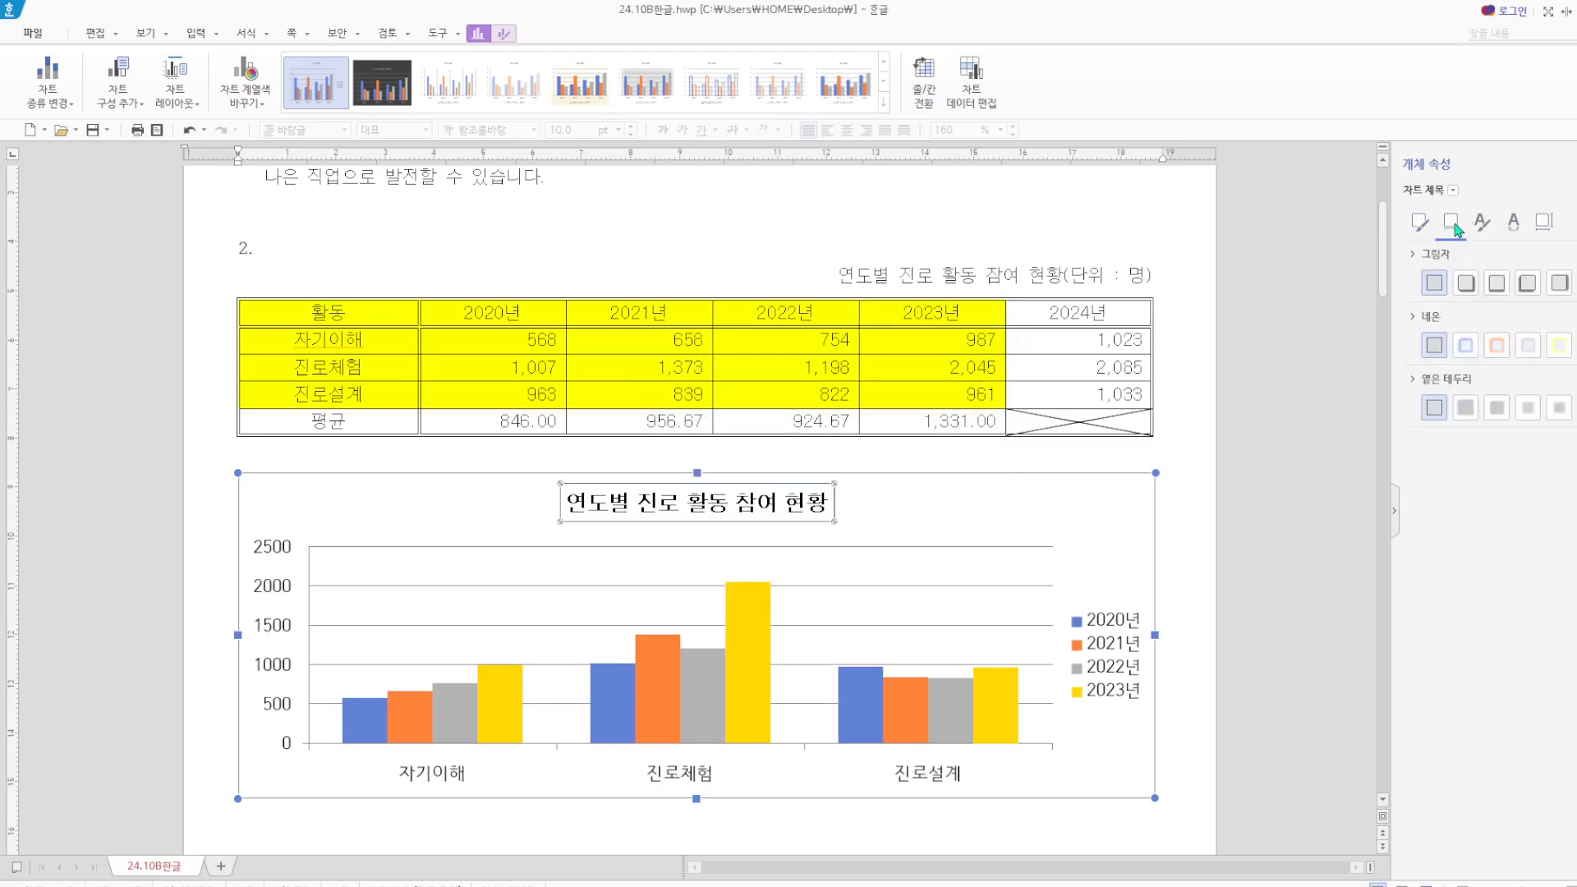
left_click(1469, 285)
key("Escape")
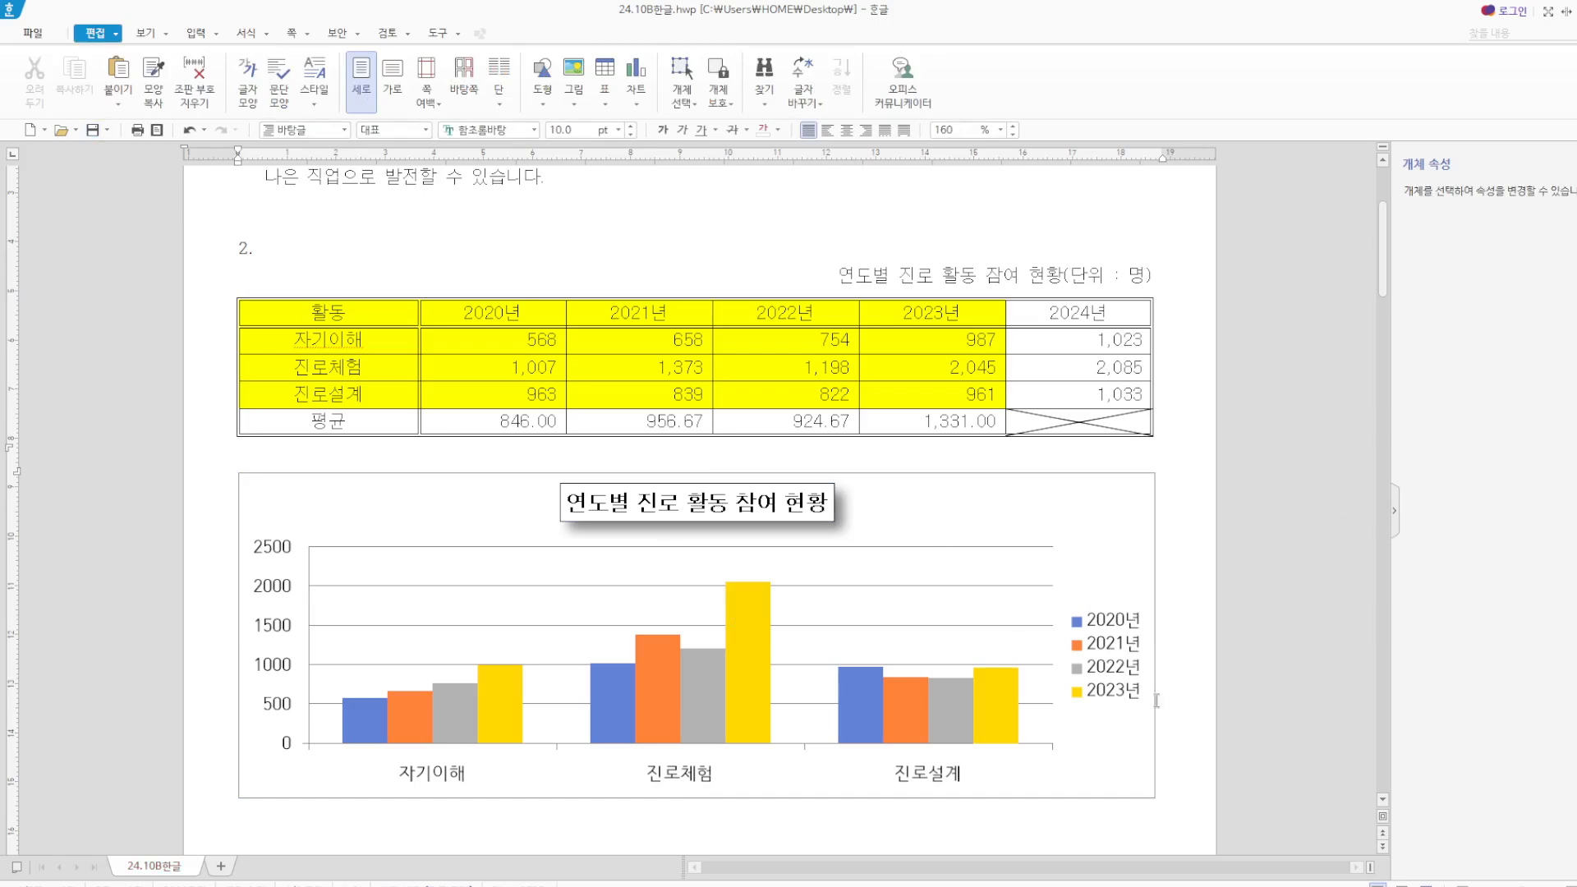
Set both the Korean and English fonts of the chart legend to 돋움.
left_click(1122, 668)
left_click(1110, 653)
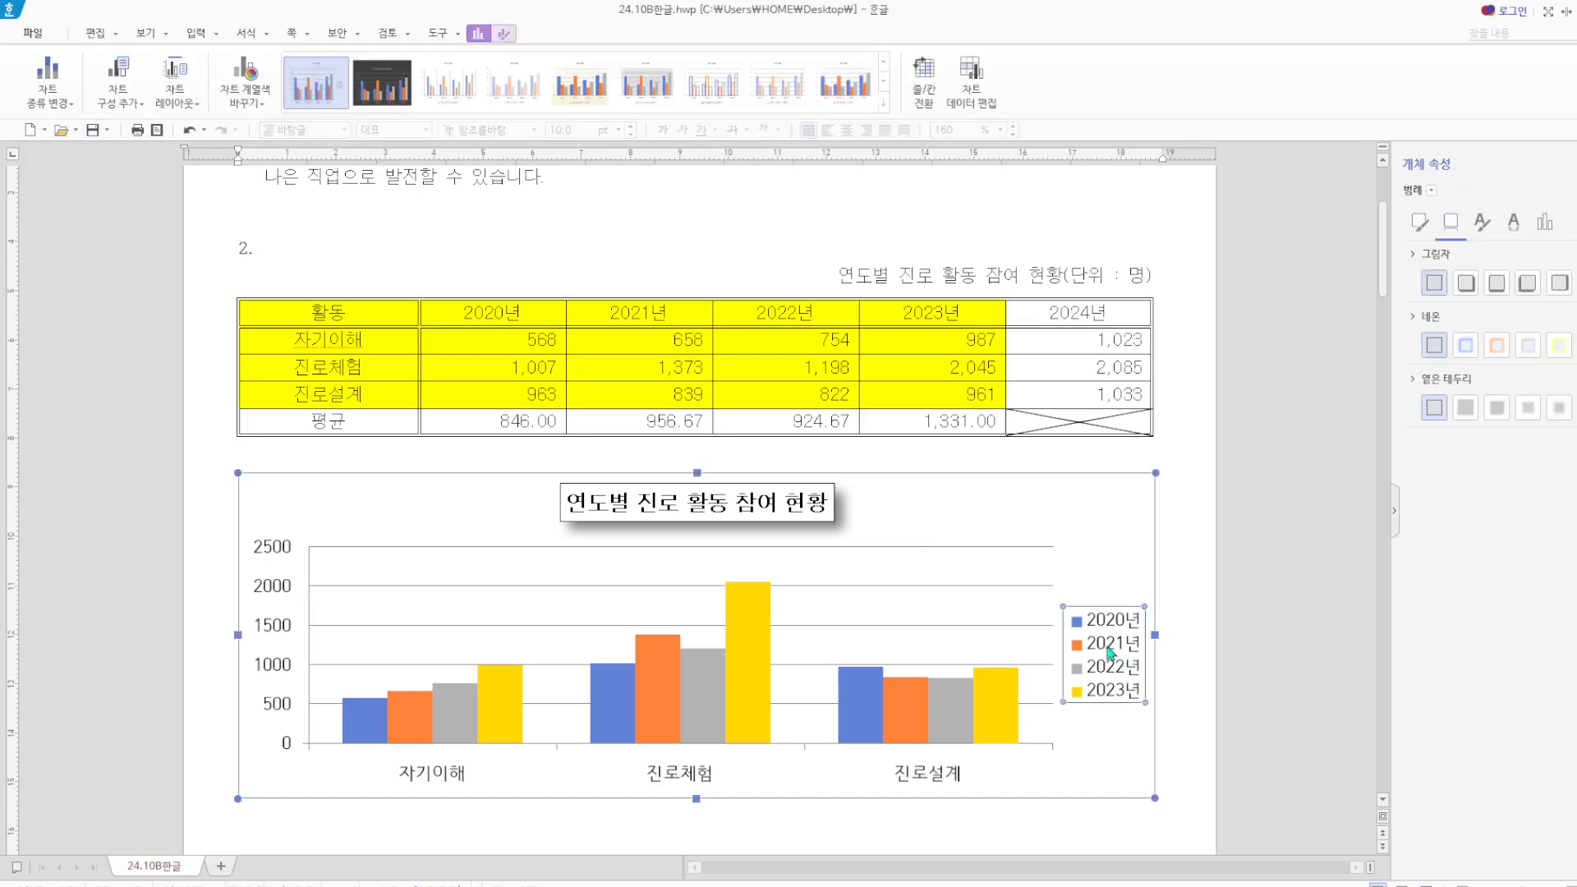
right_click(1108, 651)
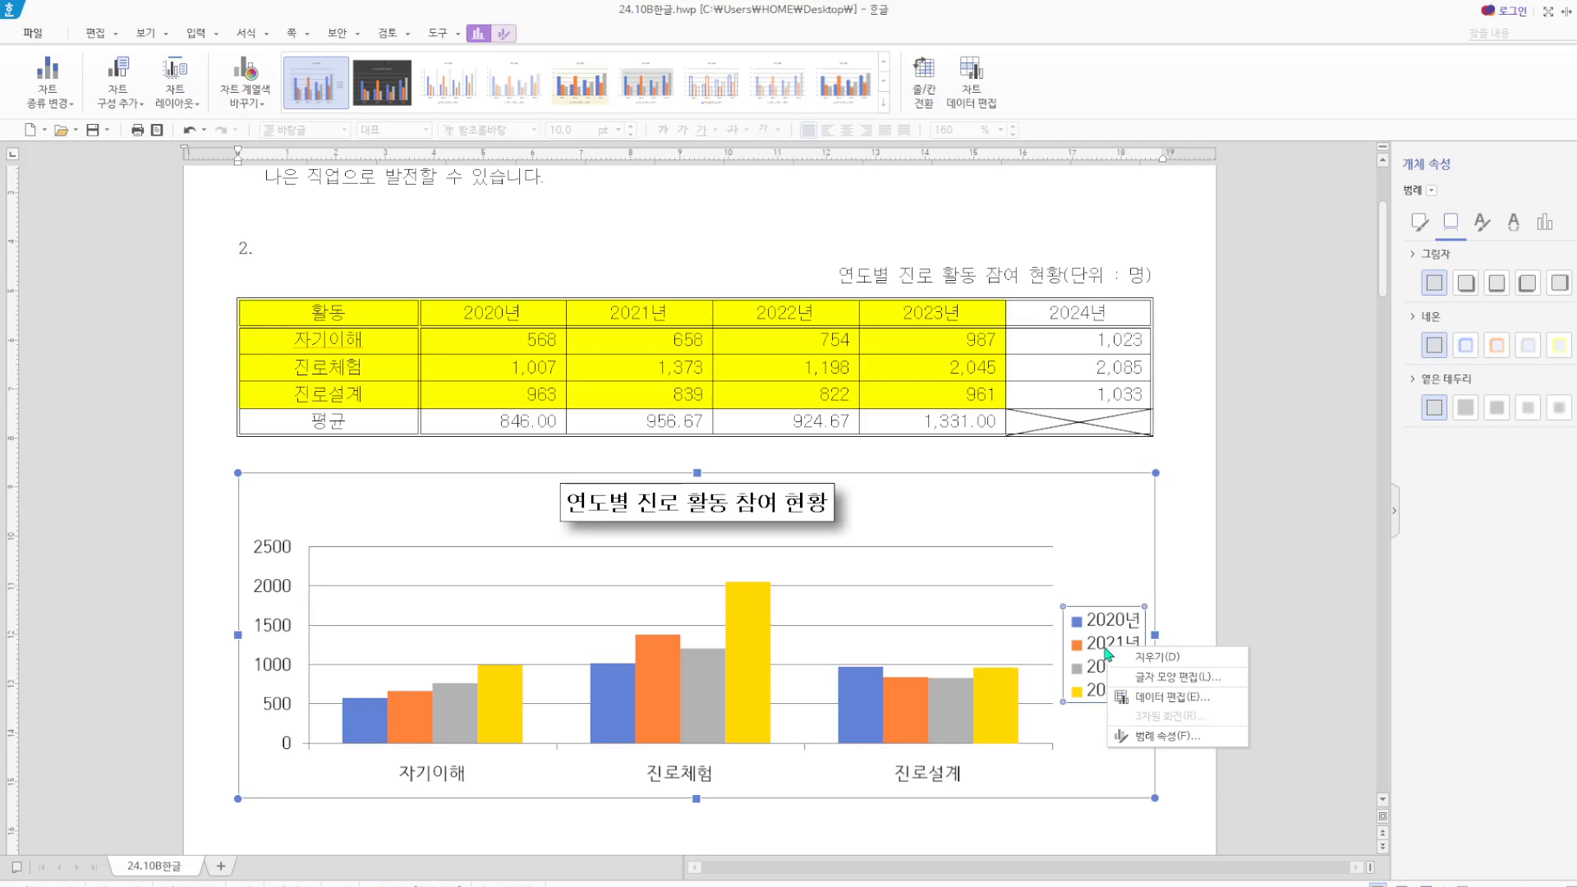
left_click(1145, 677)
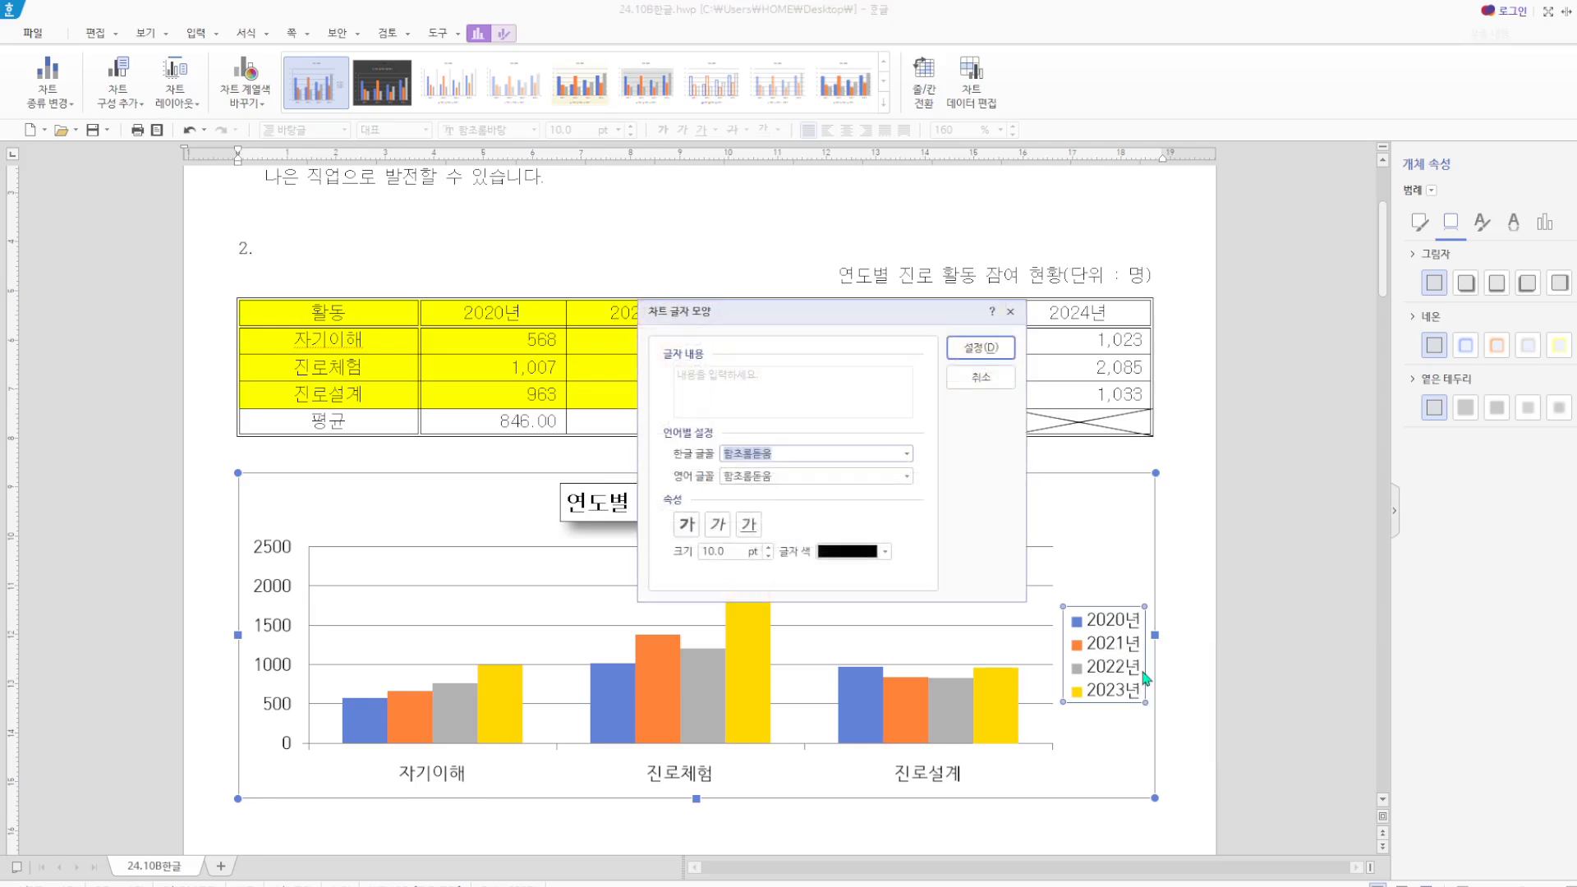
left_click(750, 454)
key("BackSpace")
key("BackSpace")
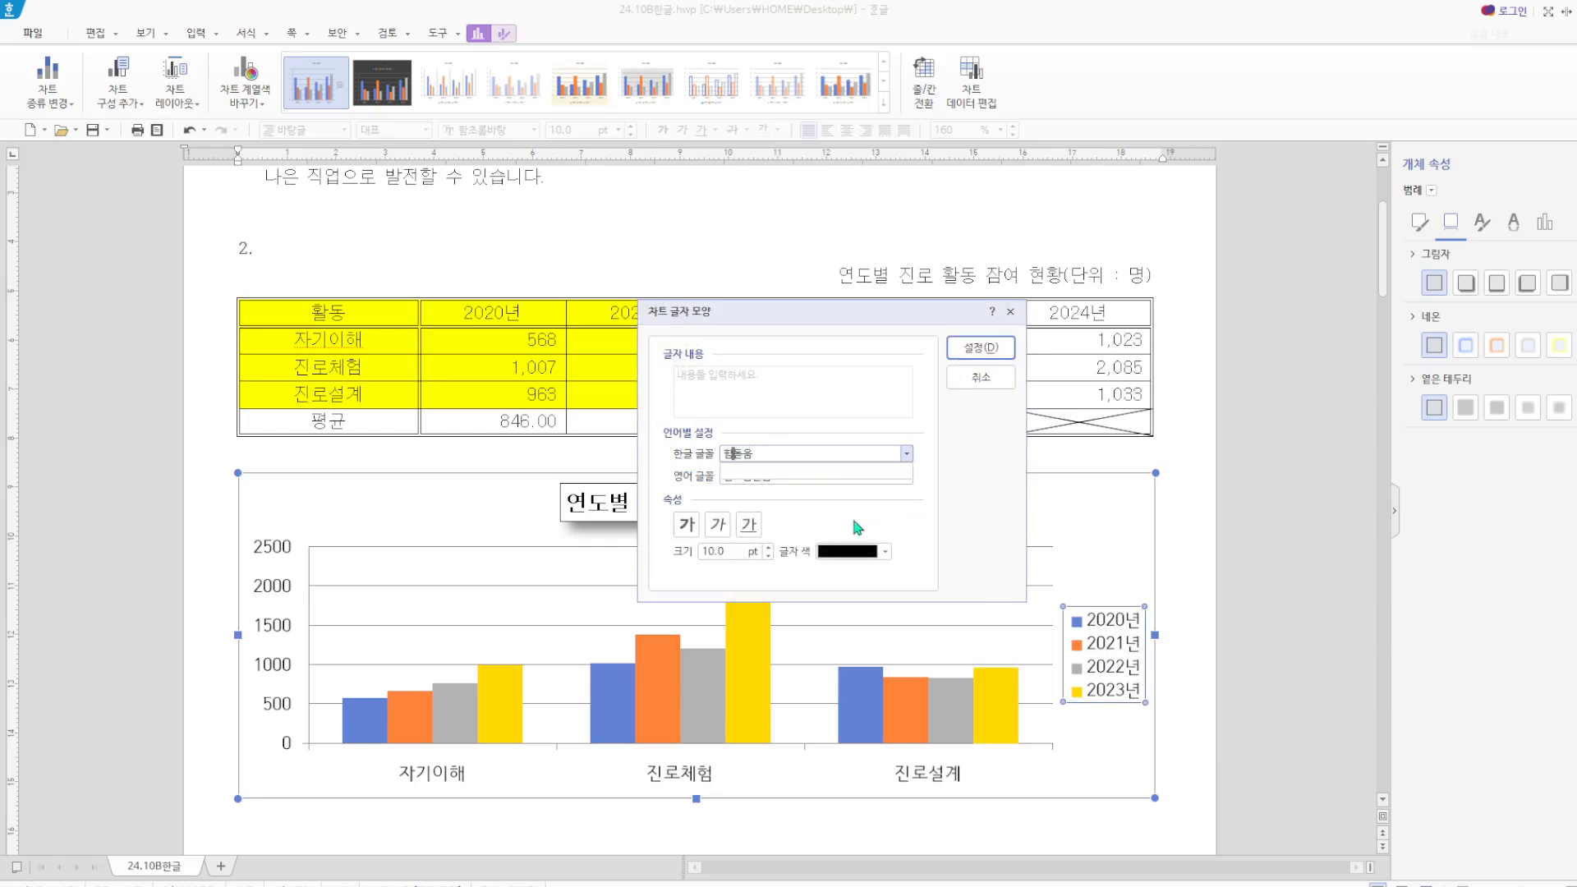
key("BackSpace")
left_click(755, 480)
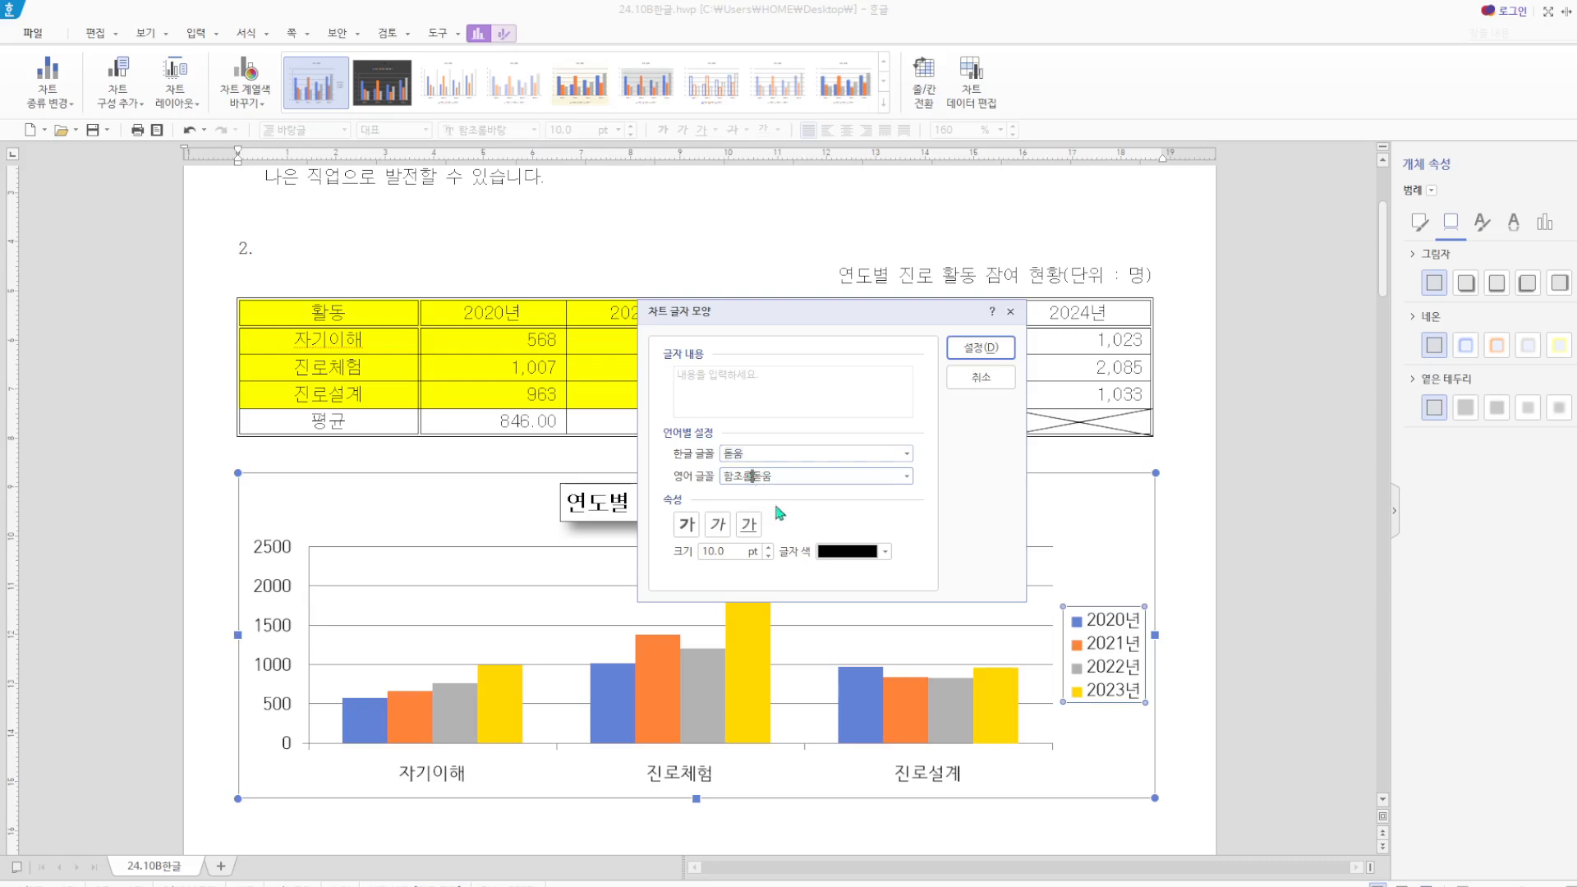
key("BackSpace")
key("BackSpace")
key("BackSpace")
left_click(749, 520)
left_click(979, 348)
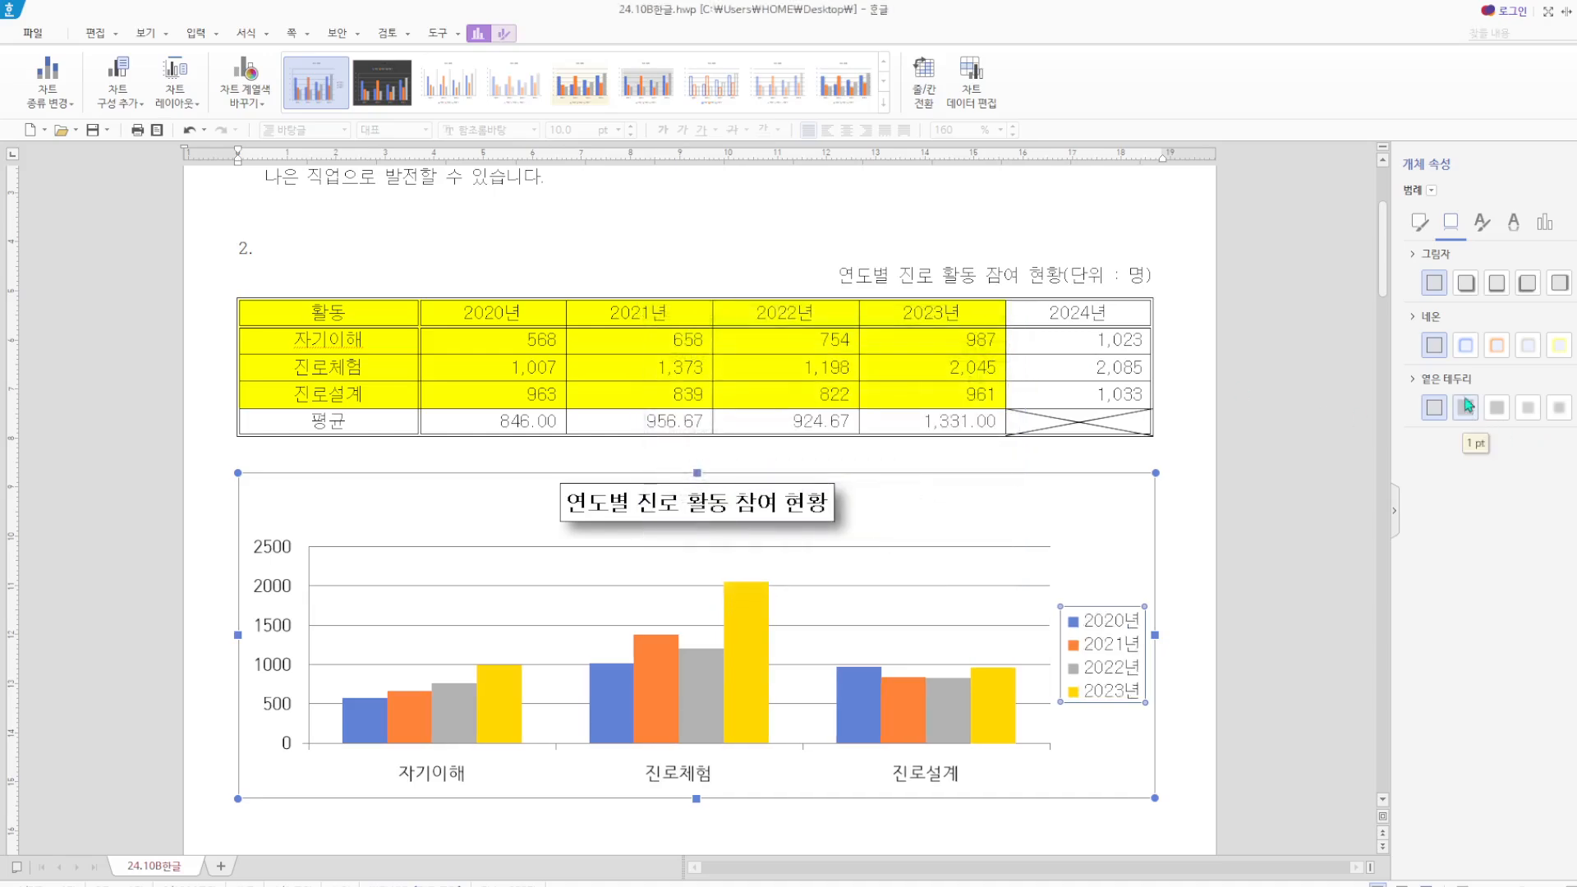
Add a black outline around the chart legend.
left_click(1420, 231)
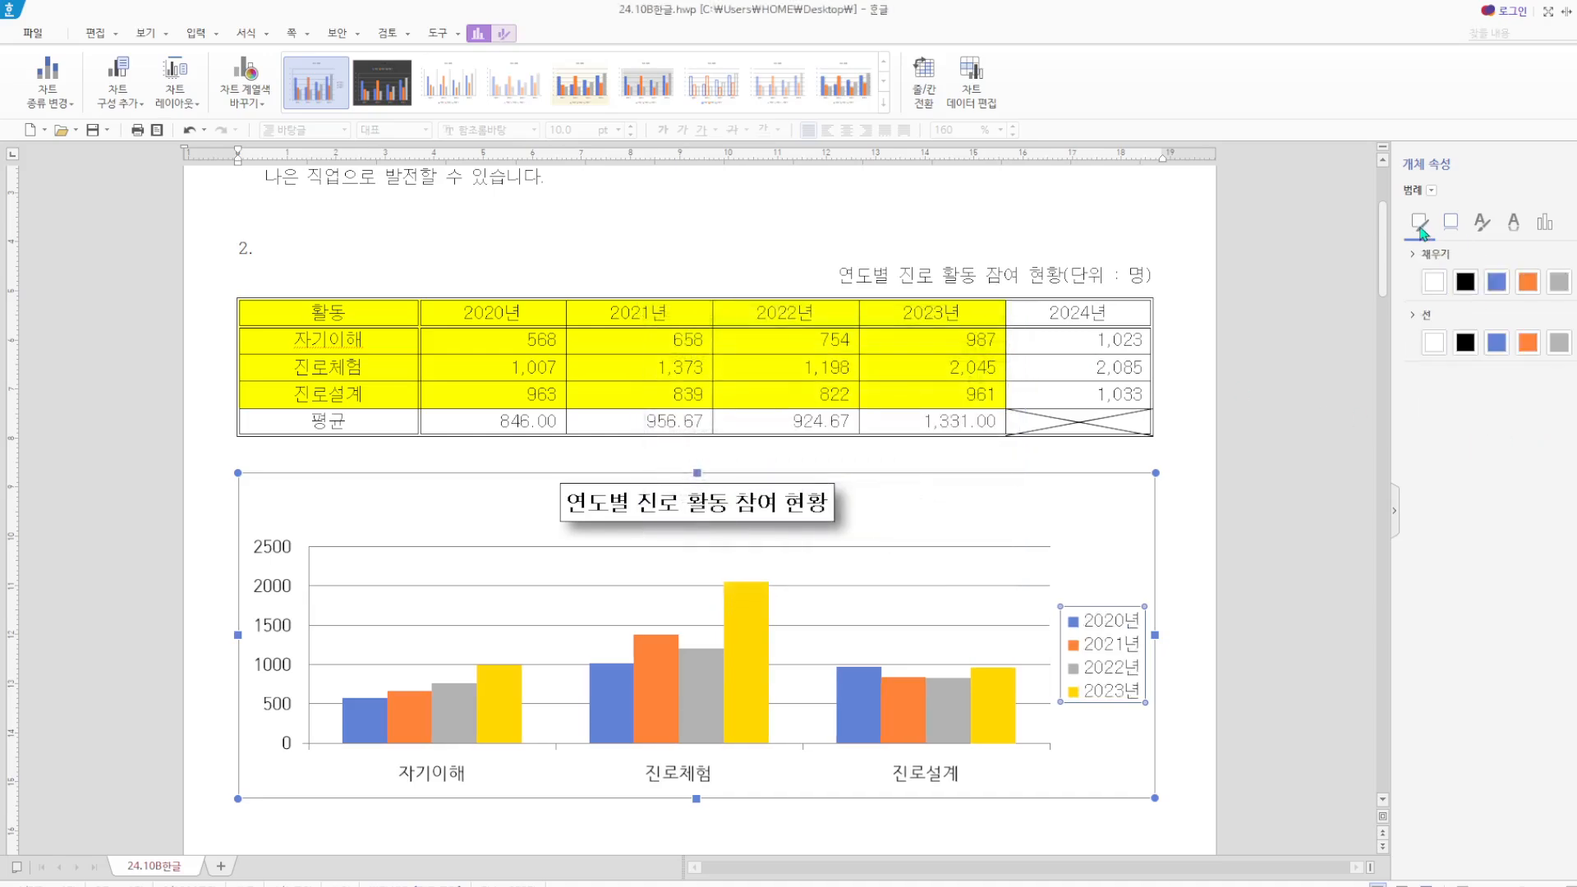
left_click(1463, 345)
key("Escape")
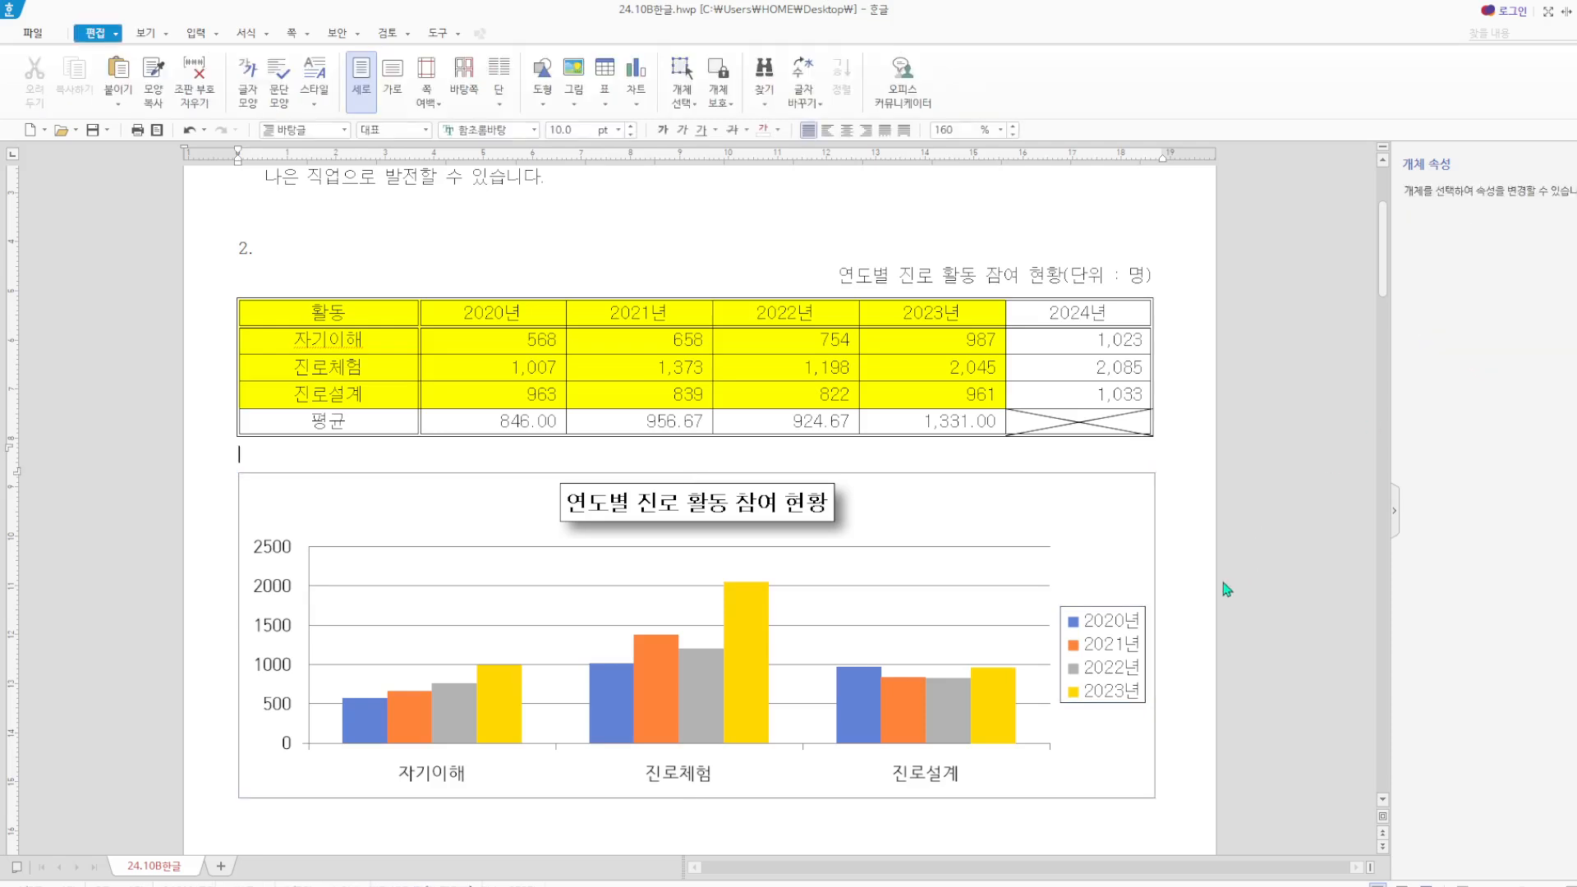
Delete the horizontal gridlines from the chart.
left_click(1009, 556)
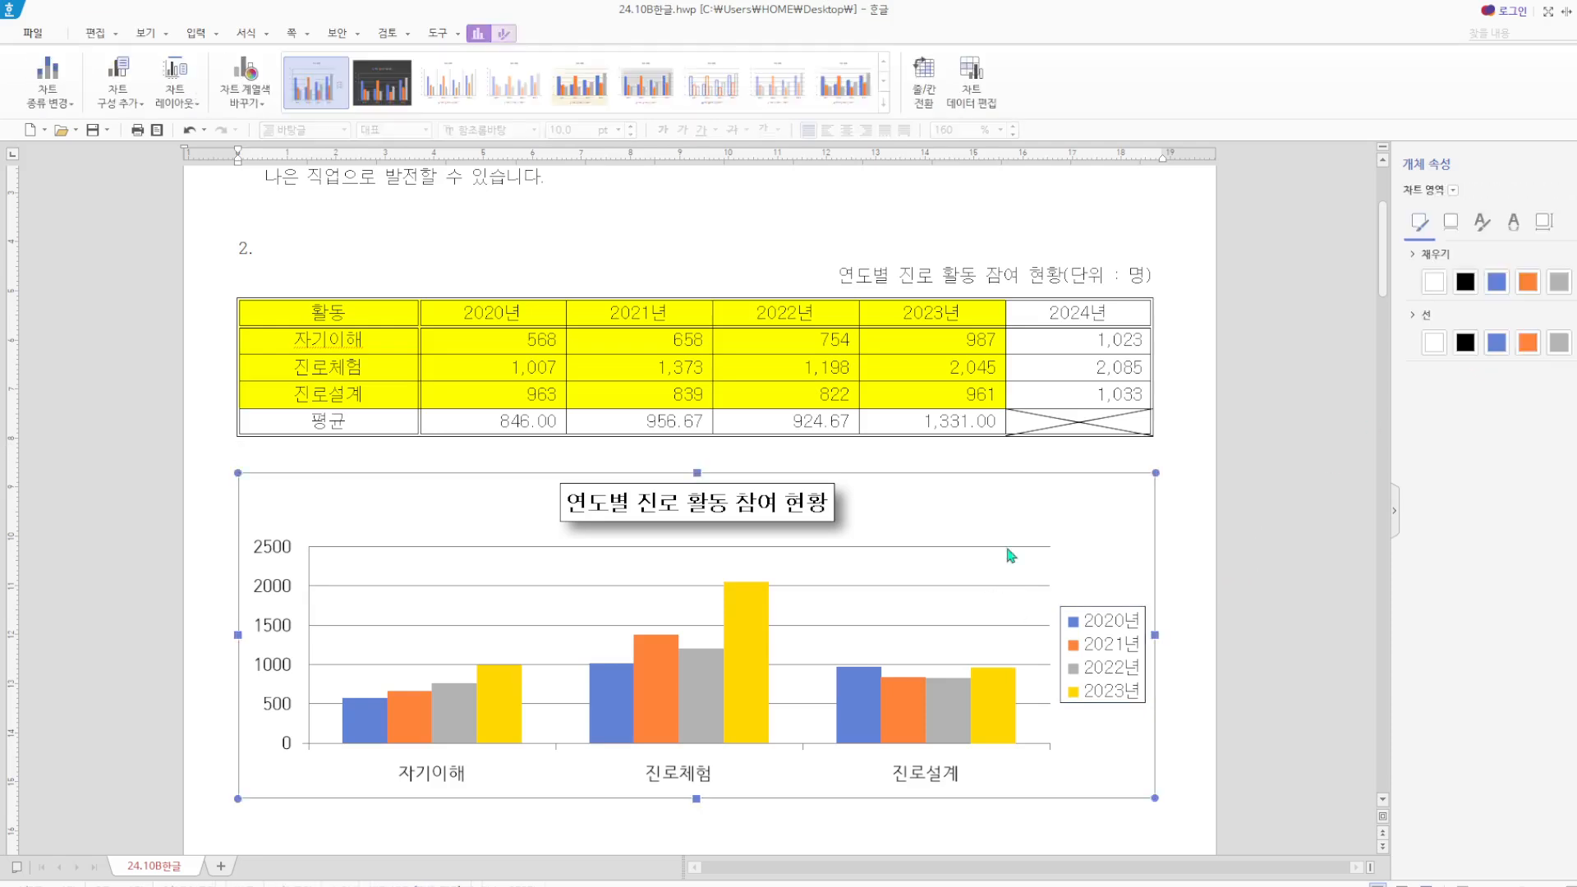
left_click(1010, 556)
key("Delete")
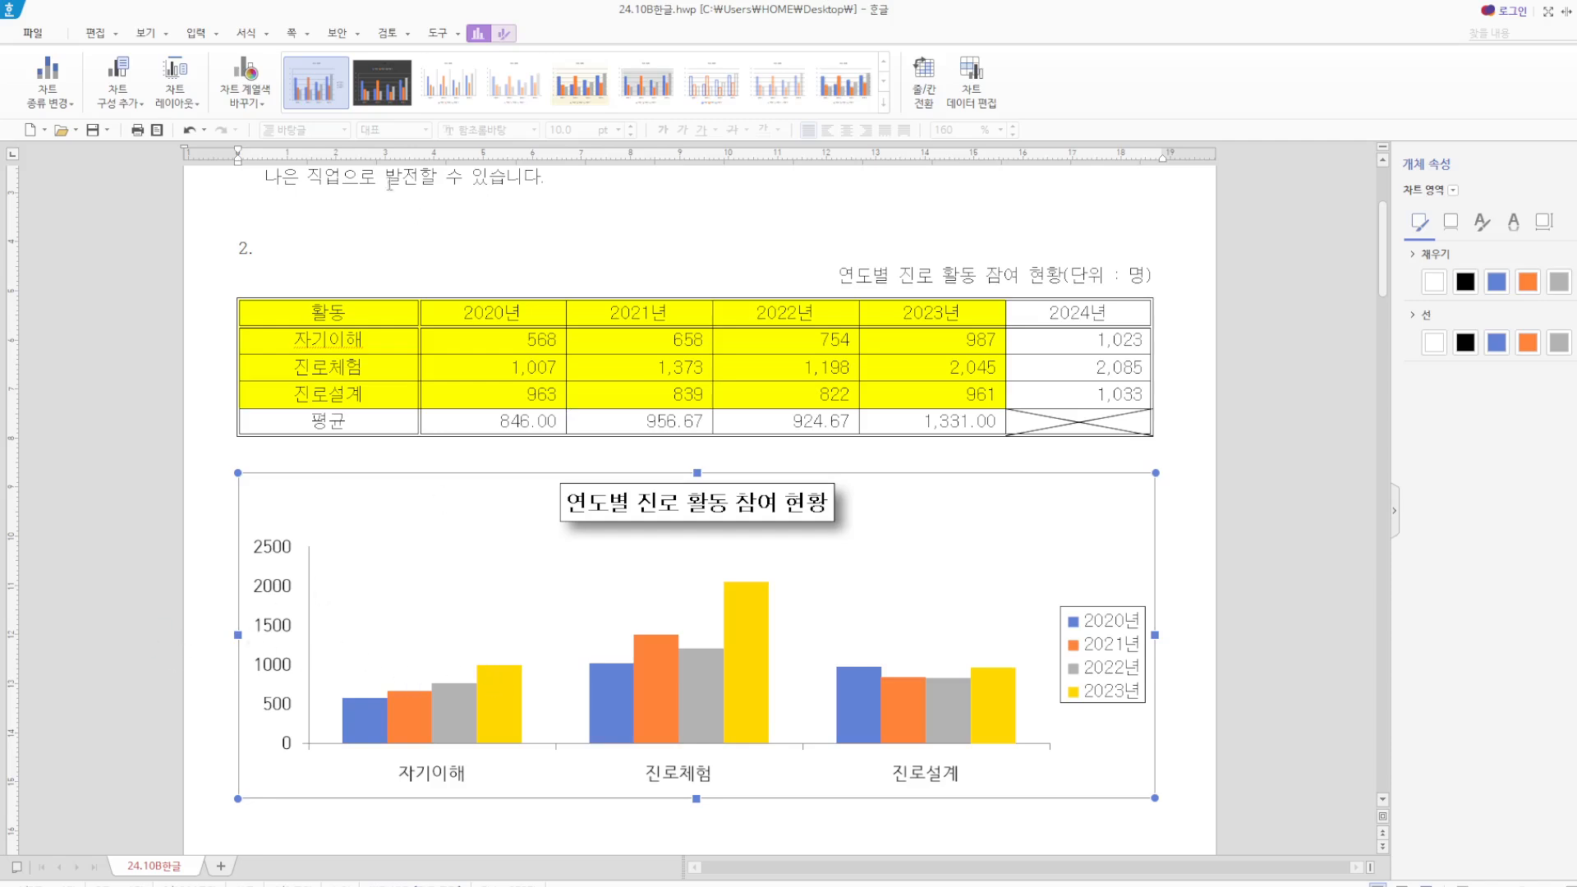
Add a value axis title to the chart with the text "(단위 : 명)".
left_click(144, 105)
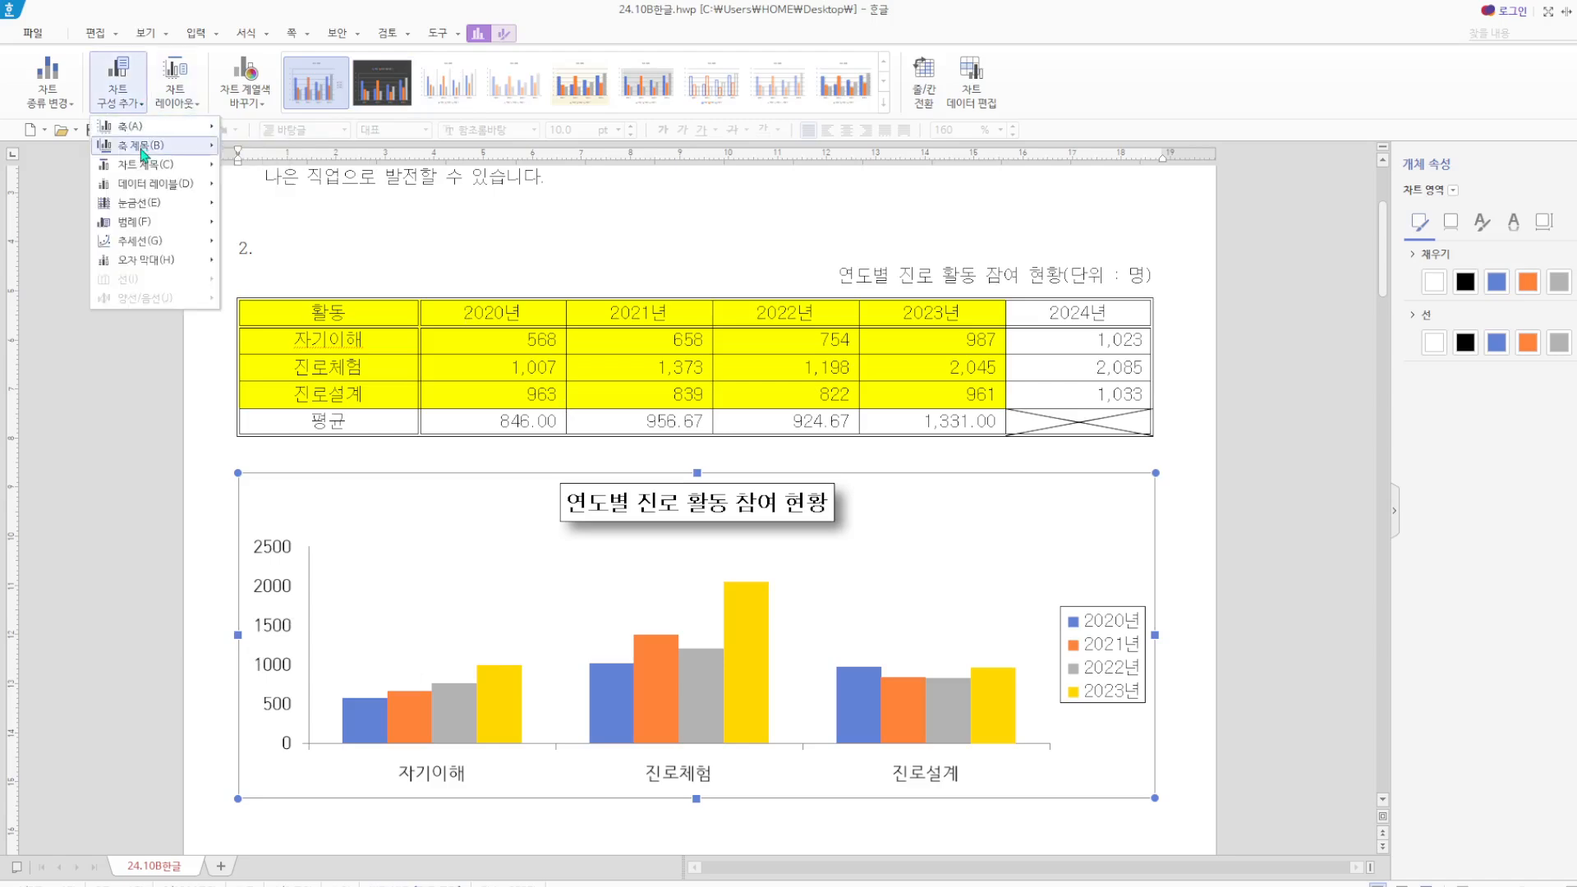
mouse_move(144, 146)
left_click(259, 165)
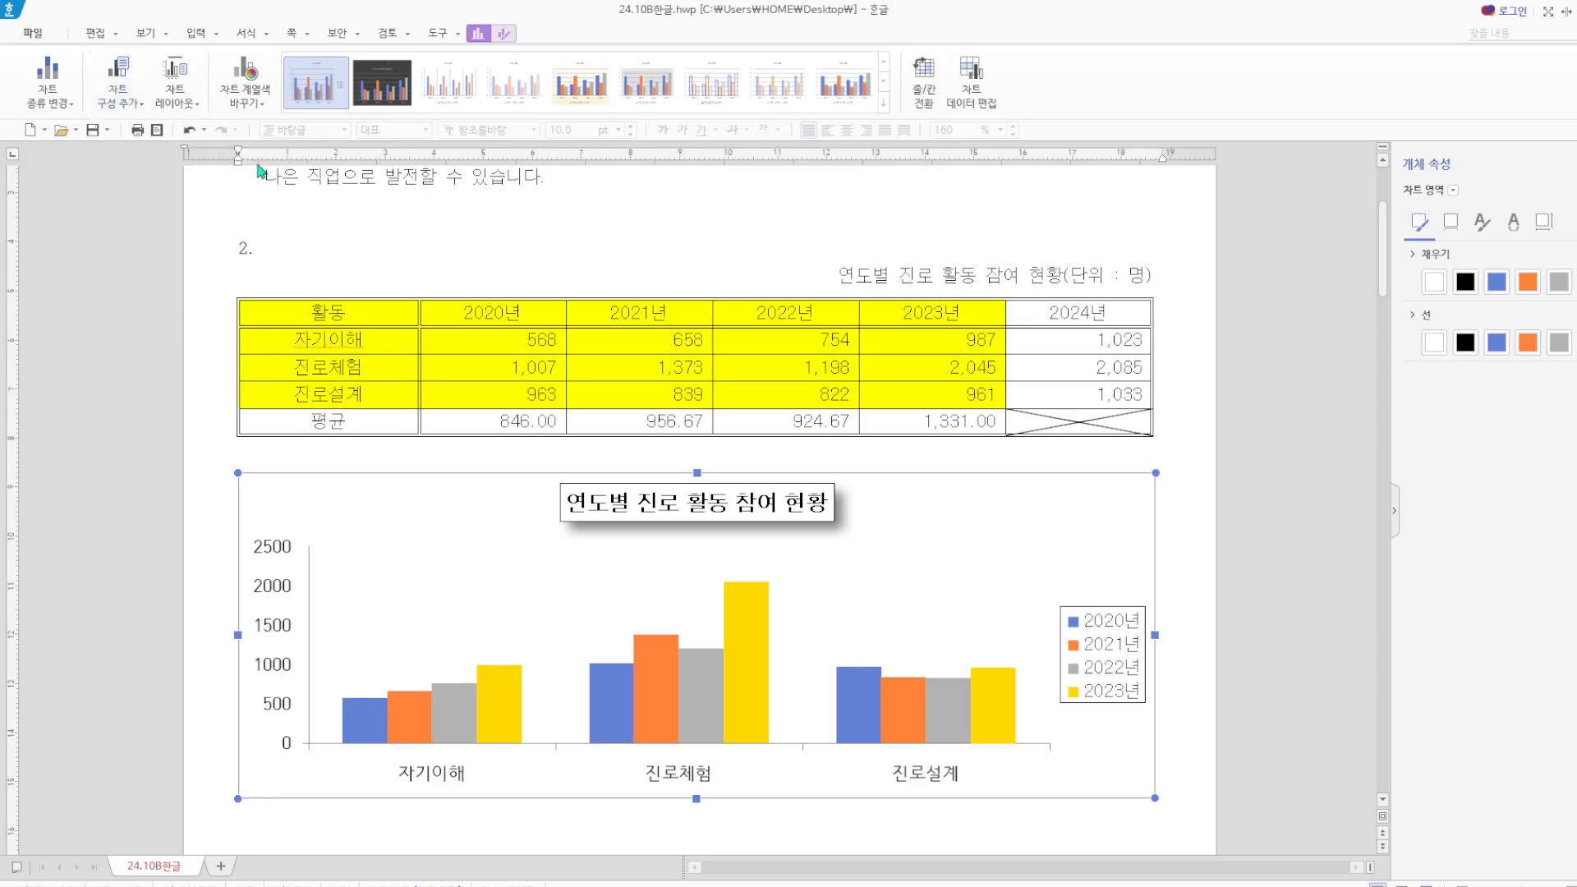
left_click(274, 666)
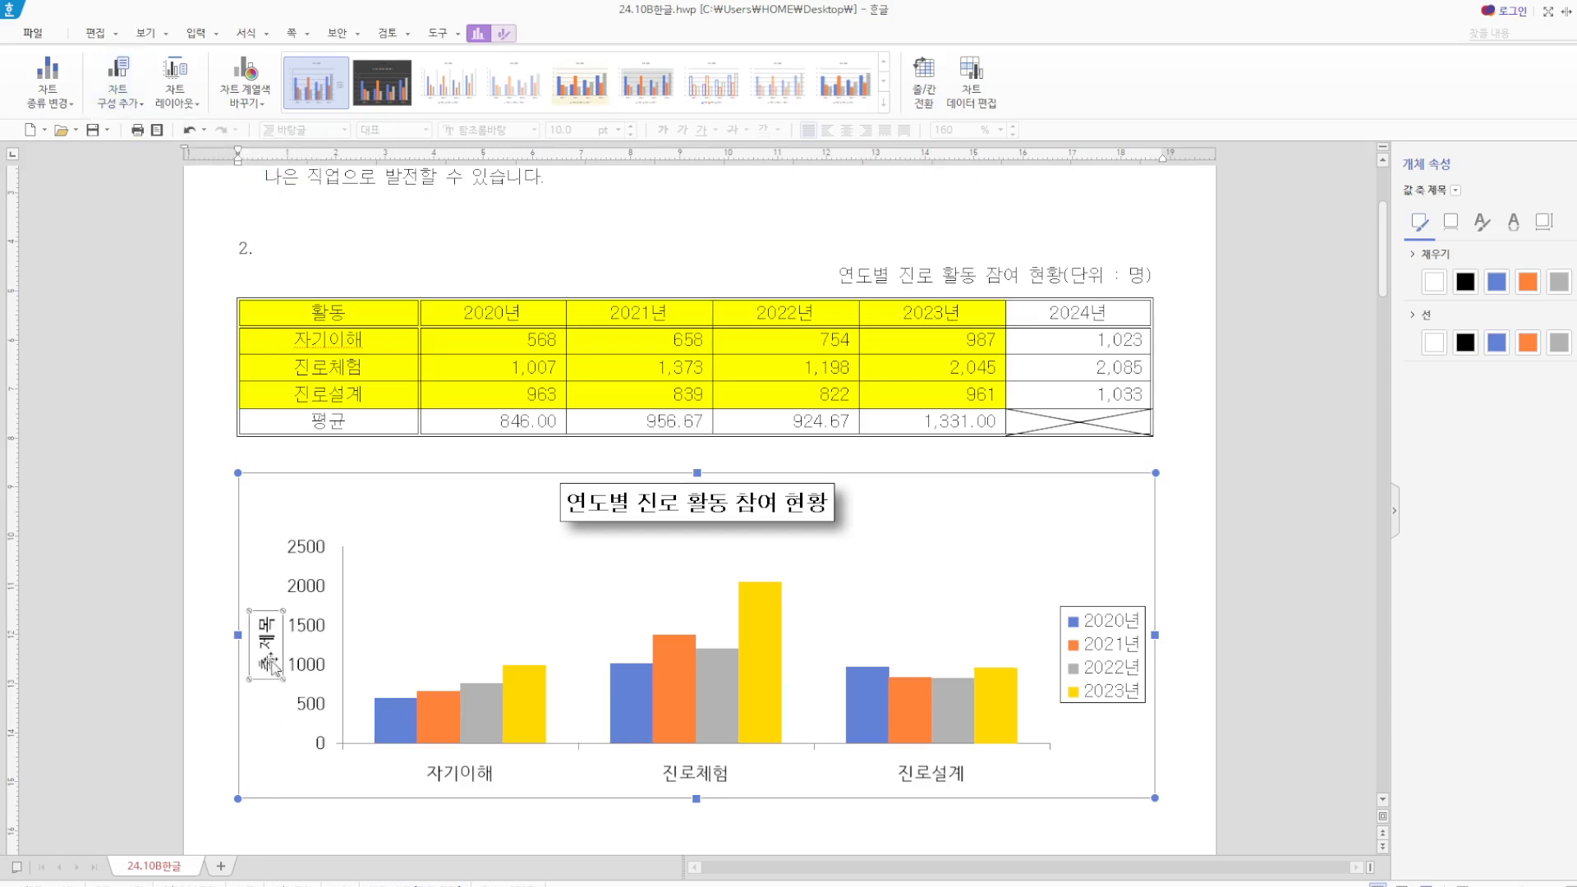
right_click(273, 666)
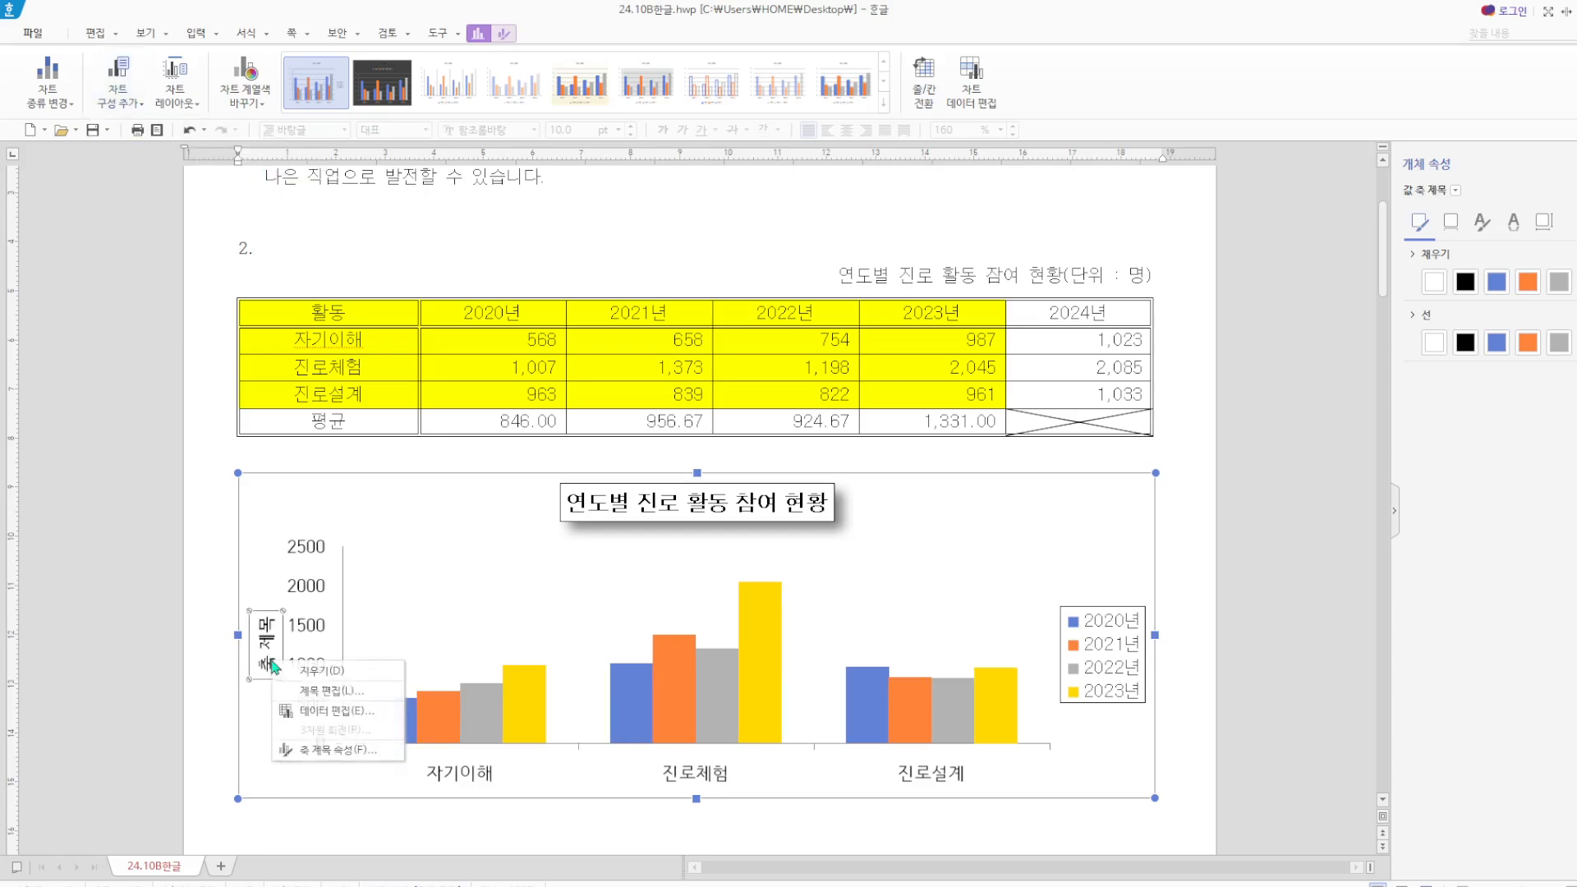
left_click(324, 692)
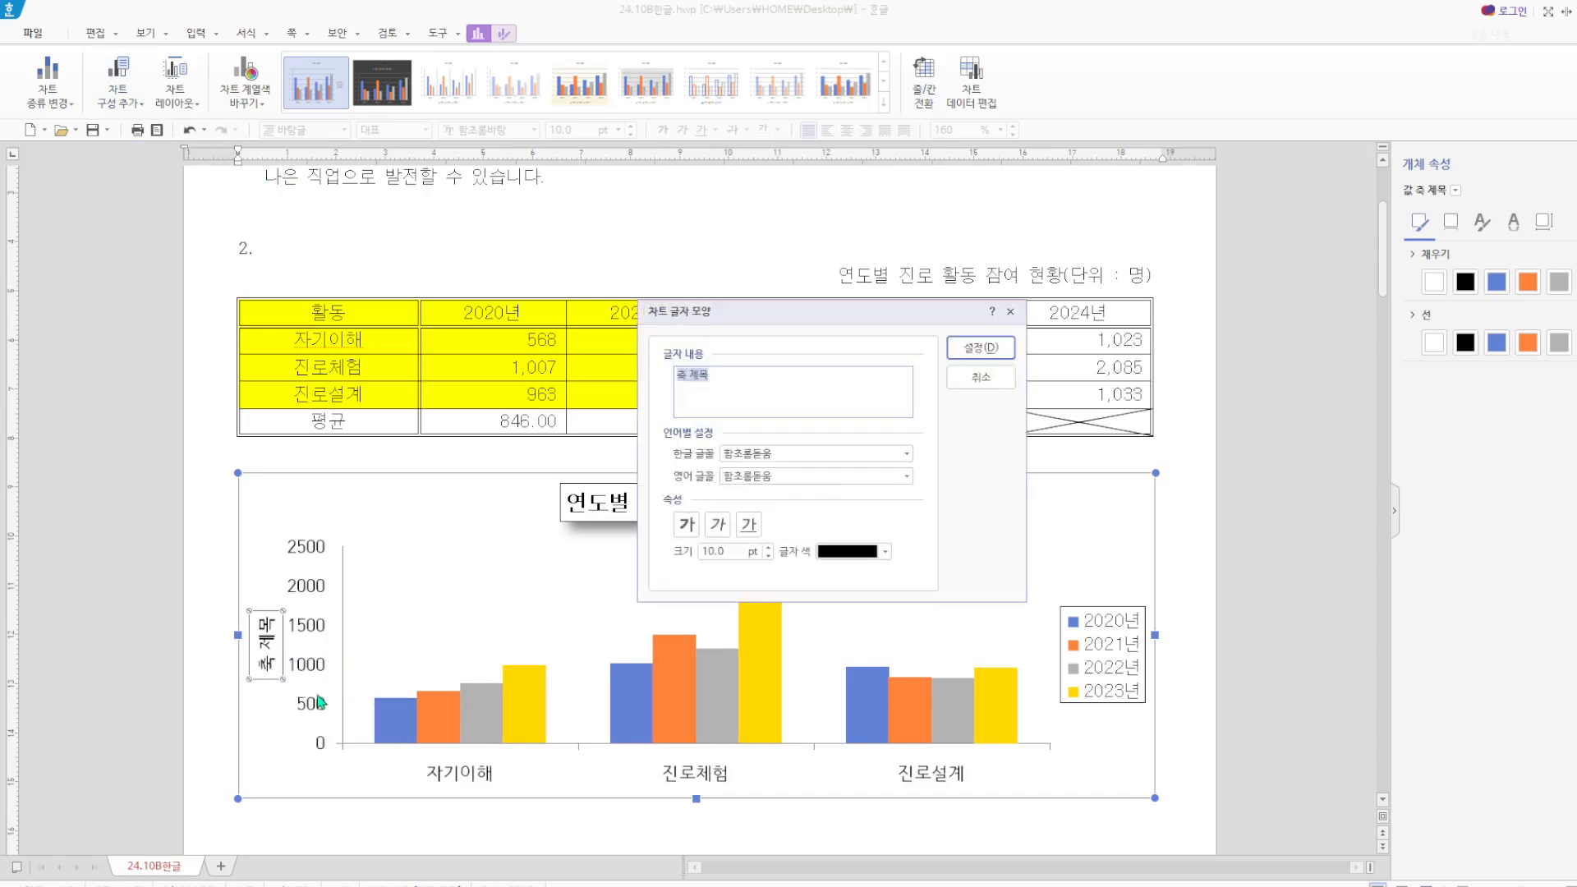
type("ㅇ볼")
key("BackSpace")
key("BackSpace")
key("BackSpace")
type("단우")
type(")")
Set the value axis title's Korean and English fonts to 돋움.
left_click(755, 455)
type("돋움")
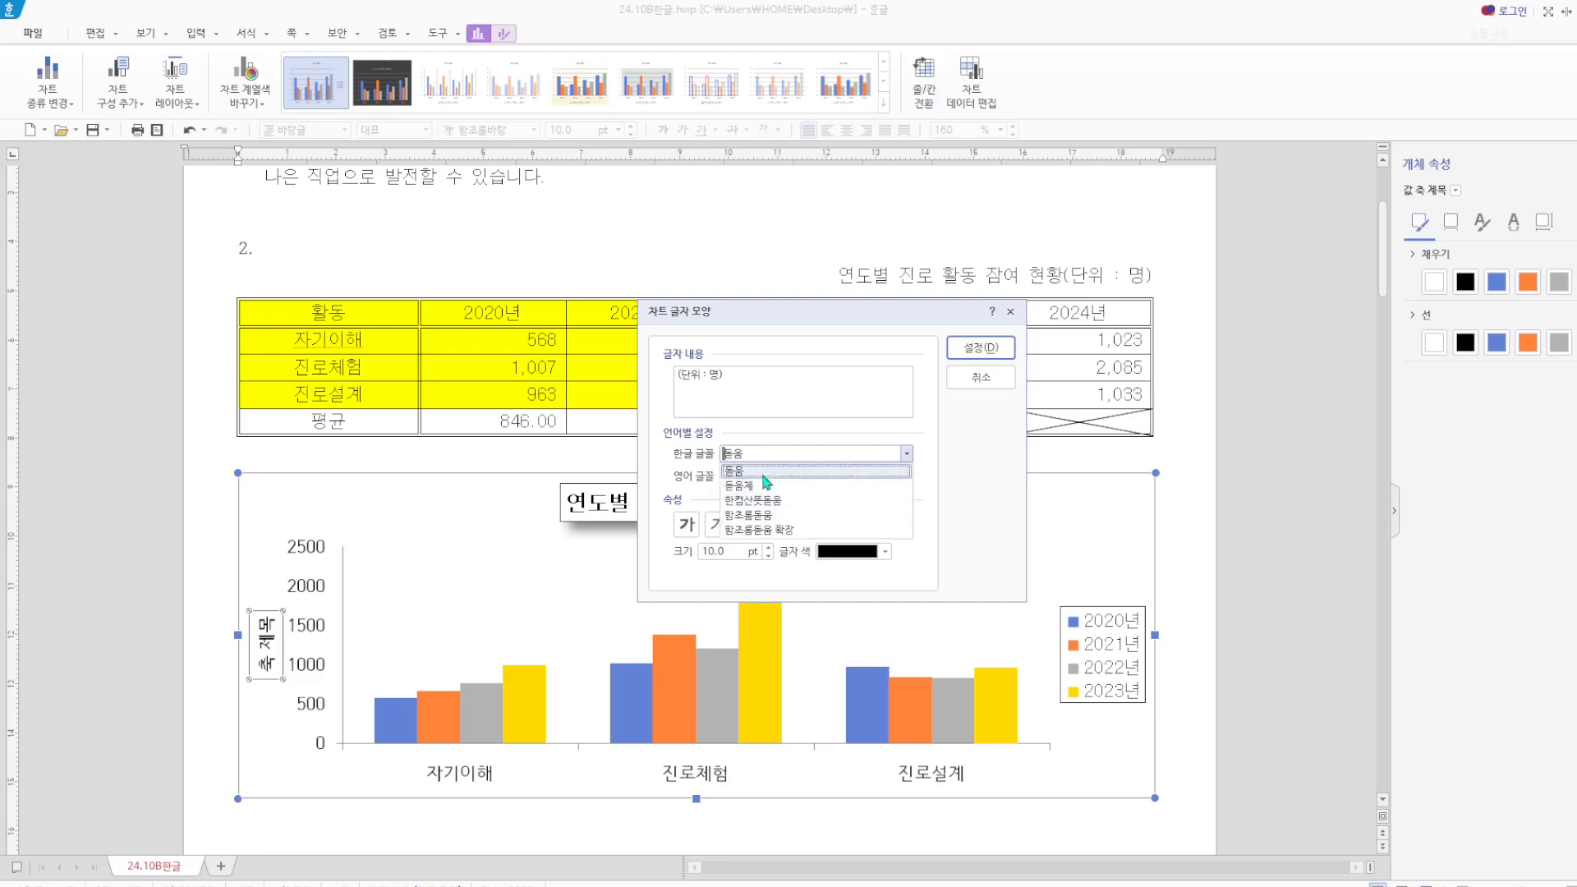
left_click(753, 474)
left_click(752, 476)
type("돋움")
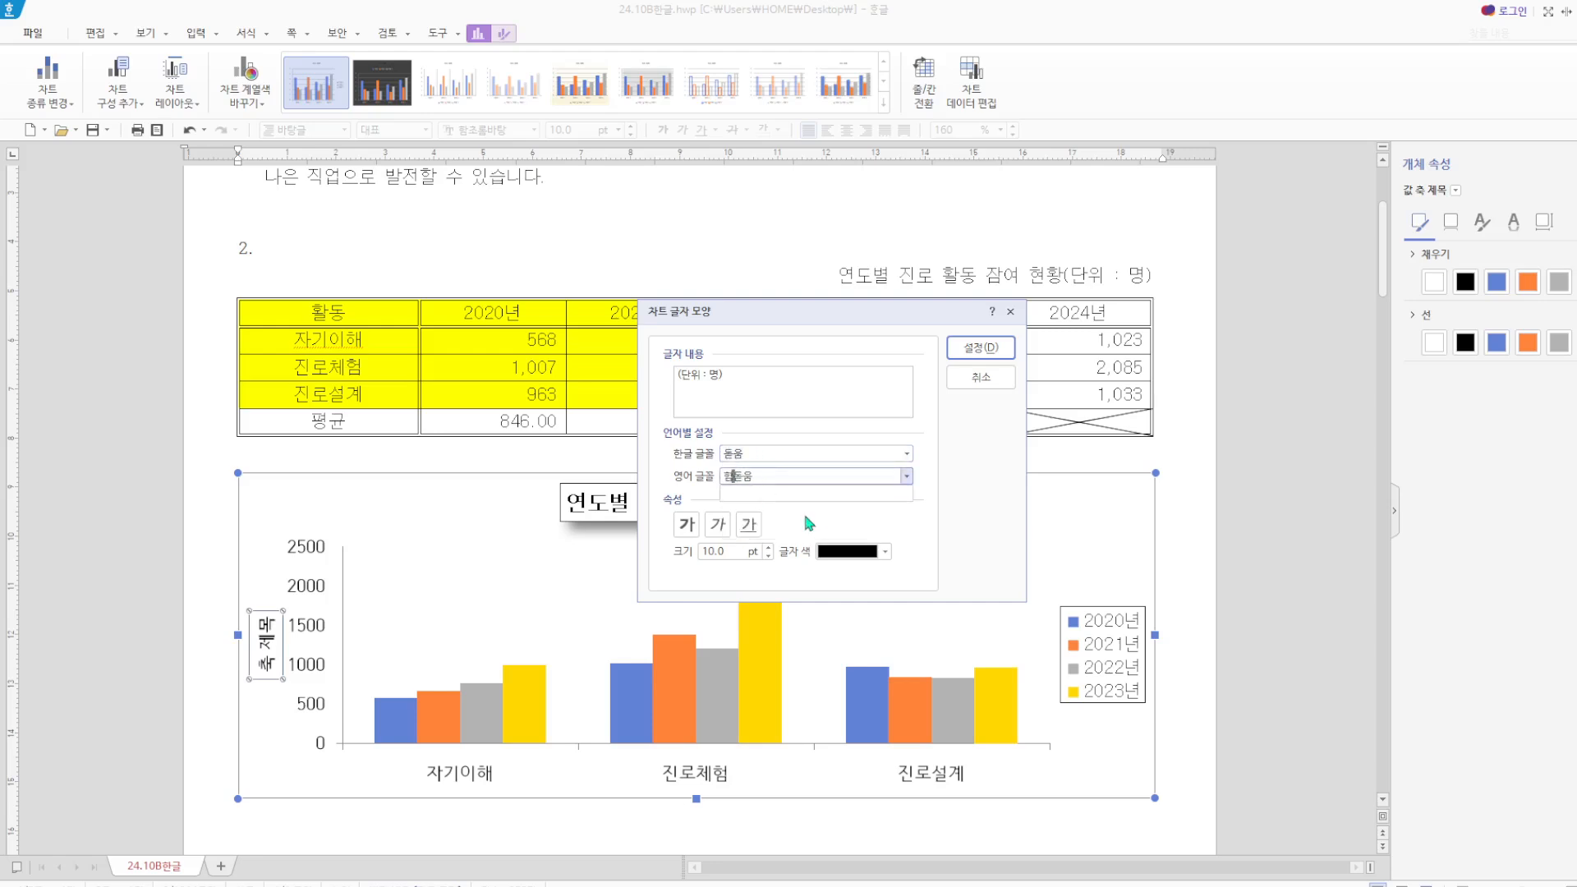
left_click(743, 503)
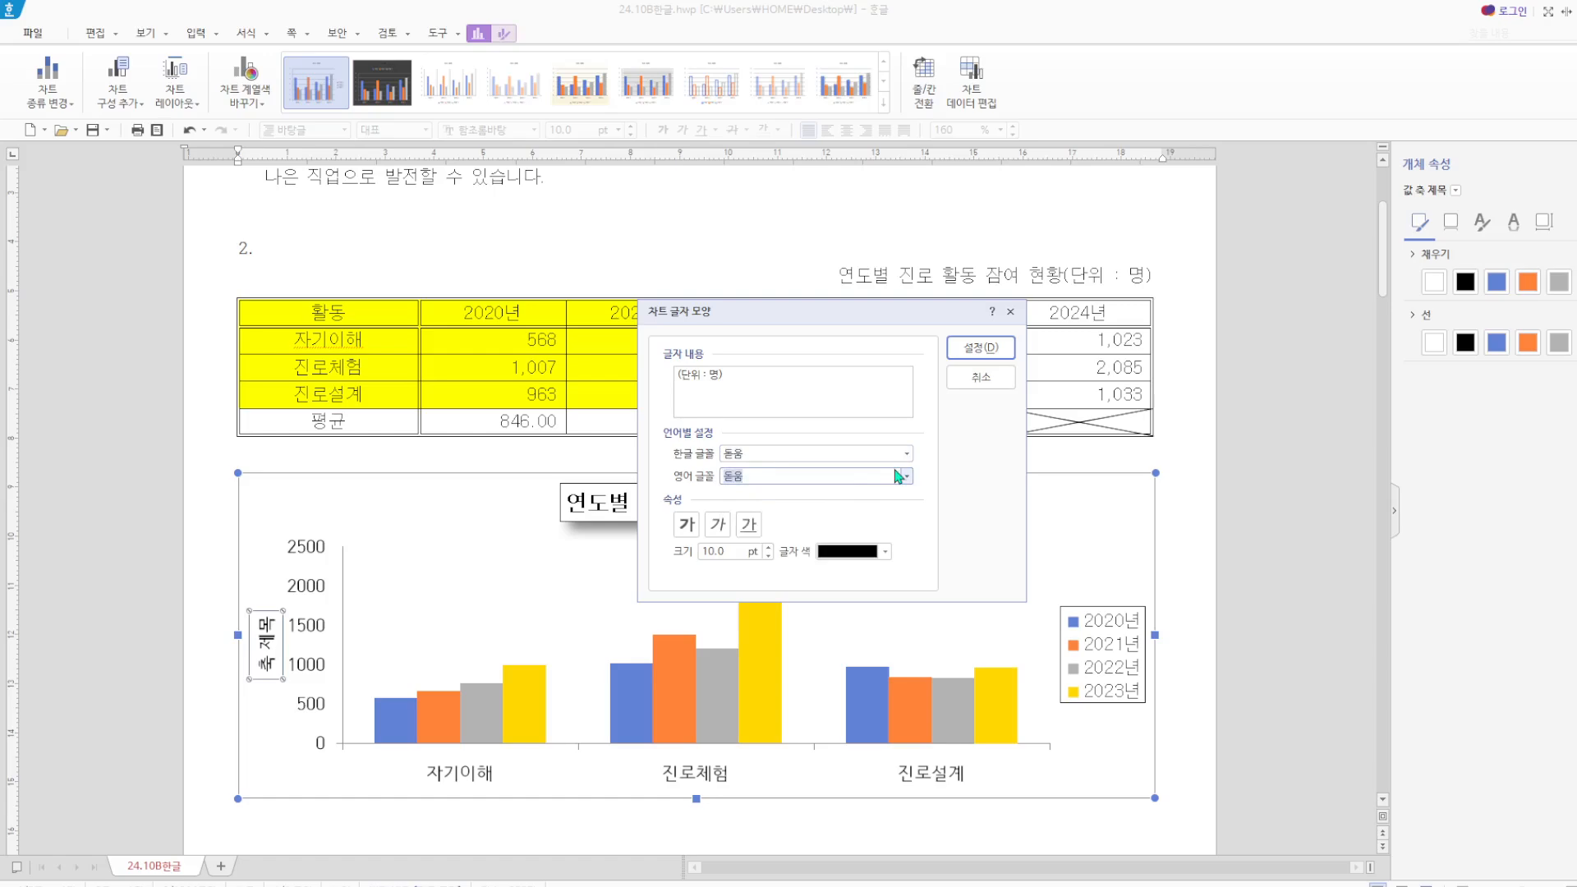
left_click(981, 348)
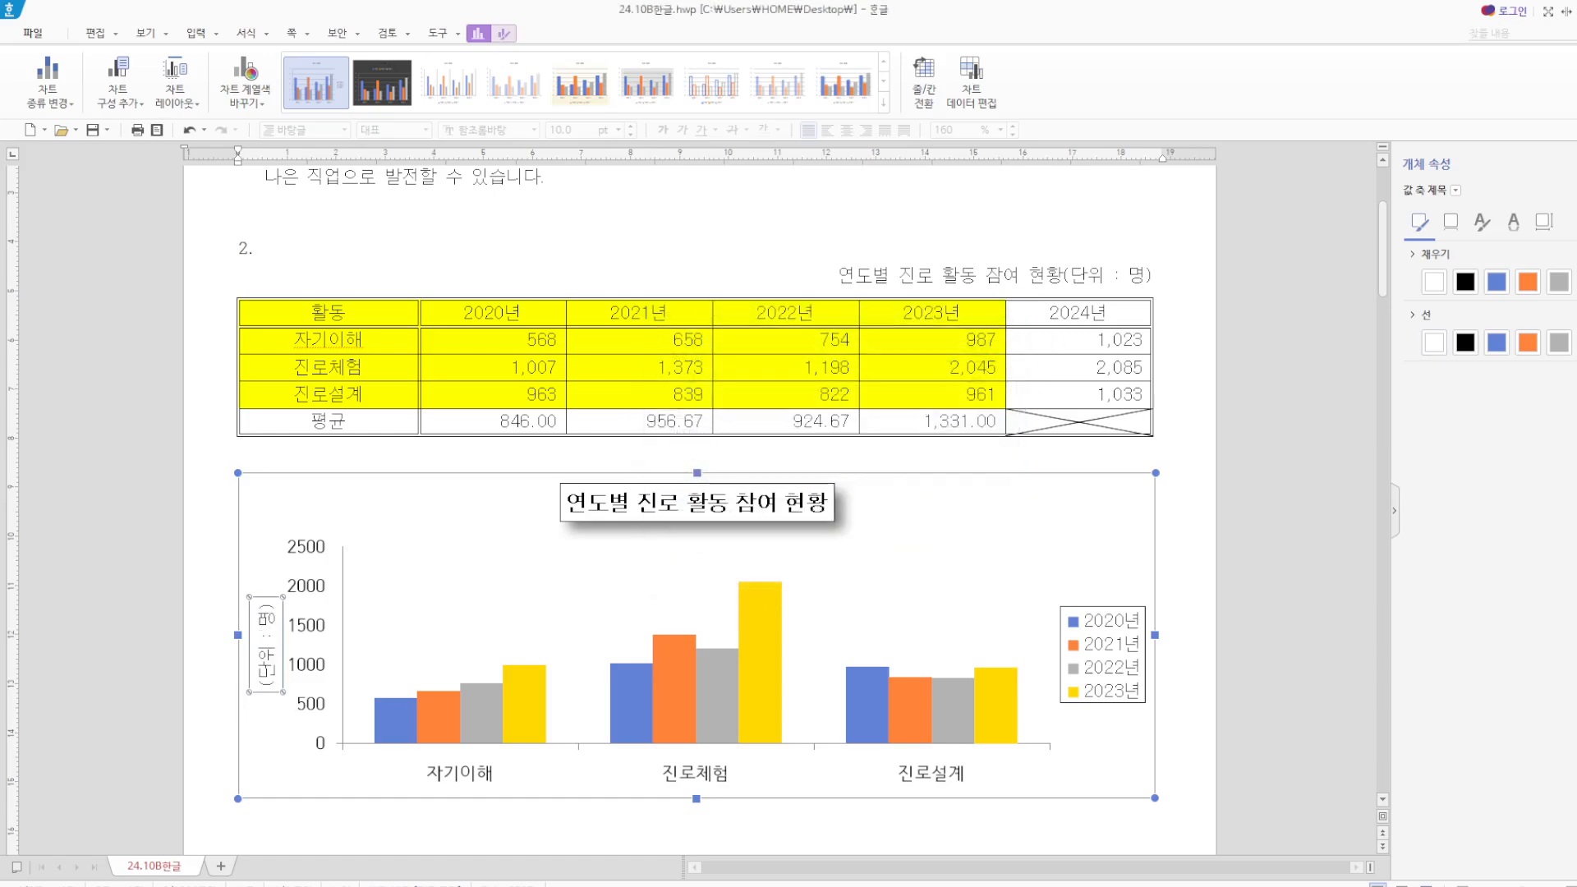
Change the value axis title's text direction to horizontal (가로).
left_click(1544, 222)
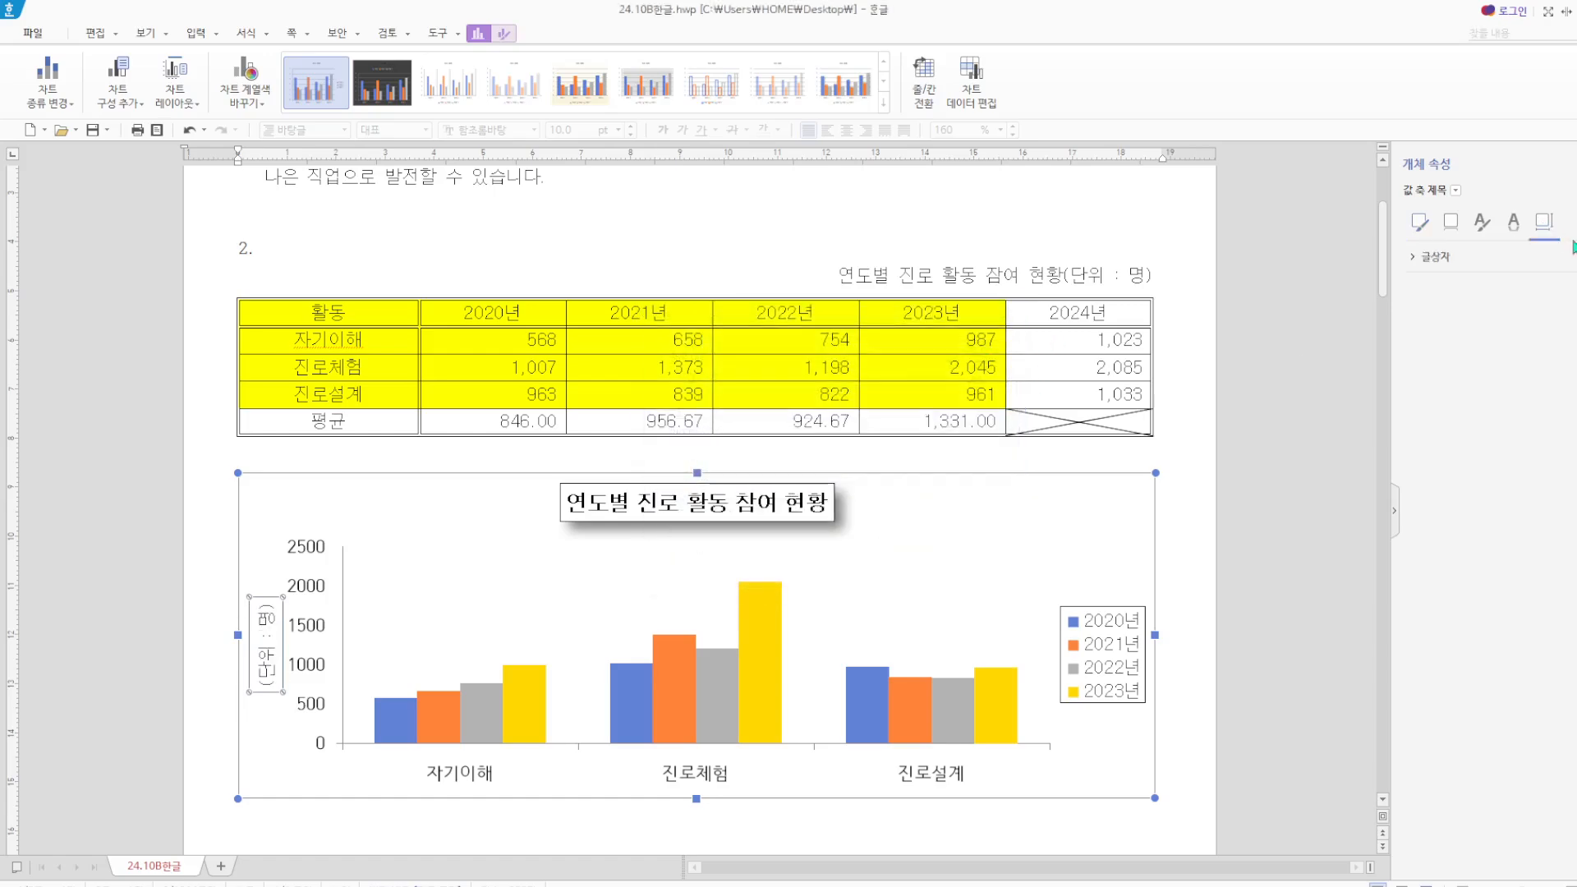
left_click(1443, 261)
left_click(1560, 288)
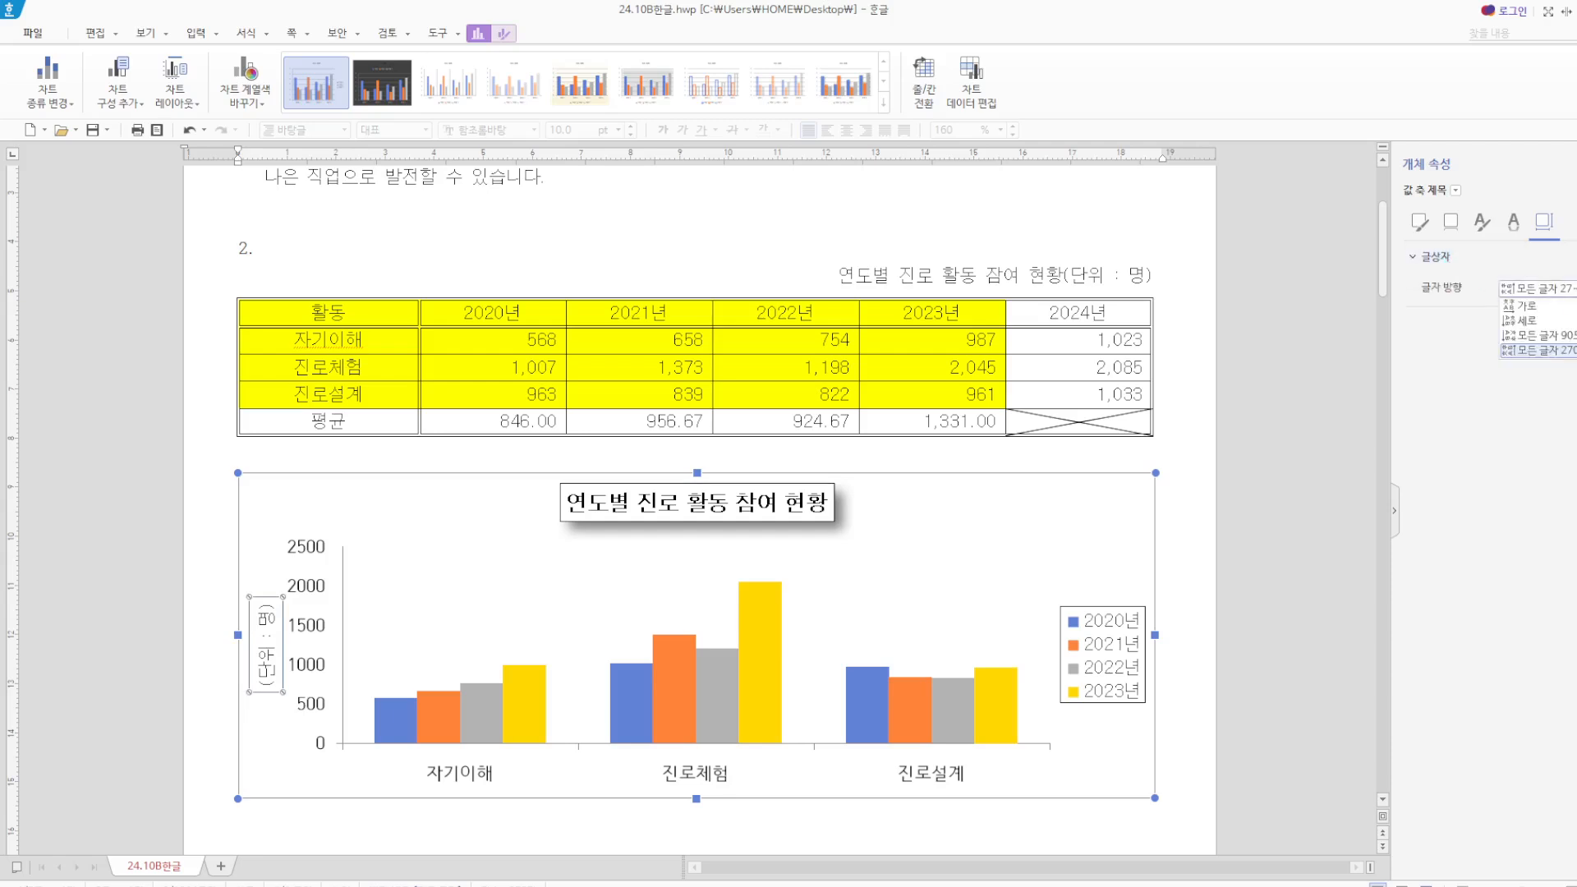
left_click(1562, 309)
left_click(1217, 753)
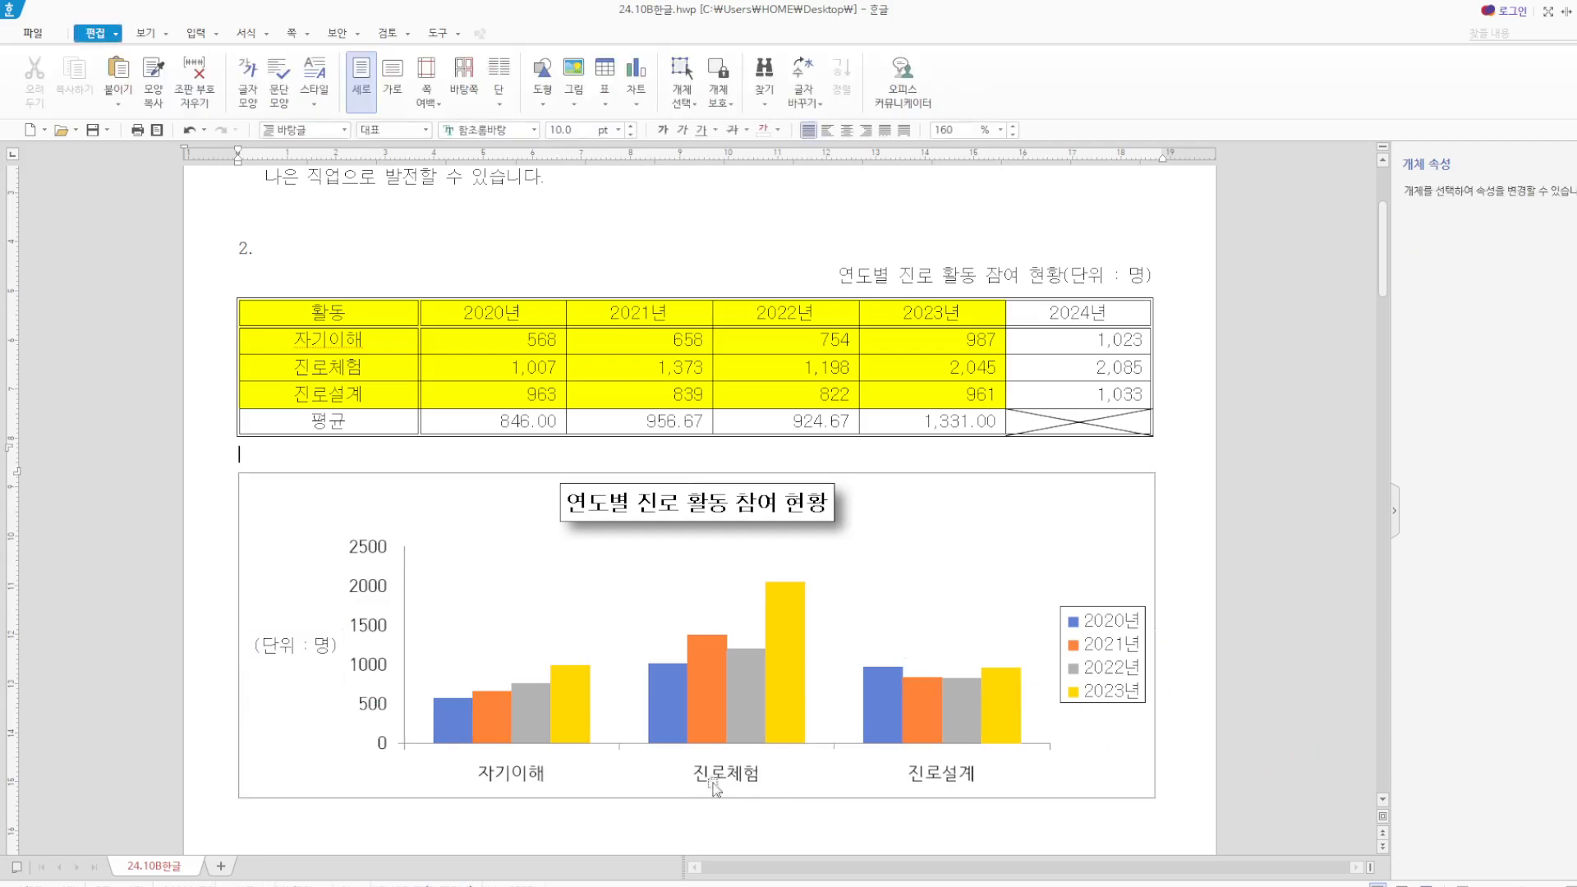
Set the Korean font of the chart's category axis labels to 돋움.
left_click(709, 781)
left_click(704, 779)
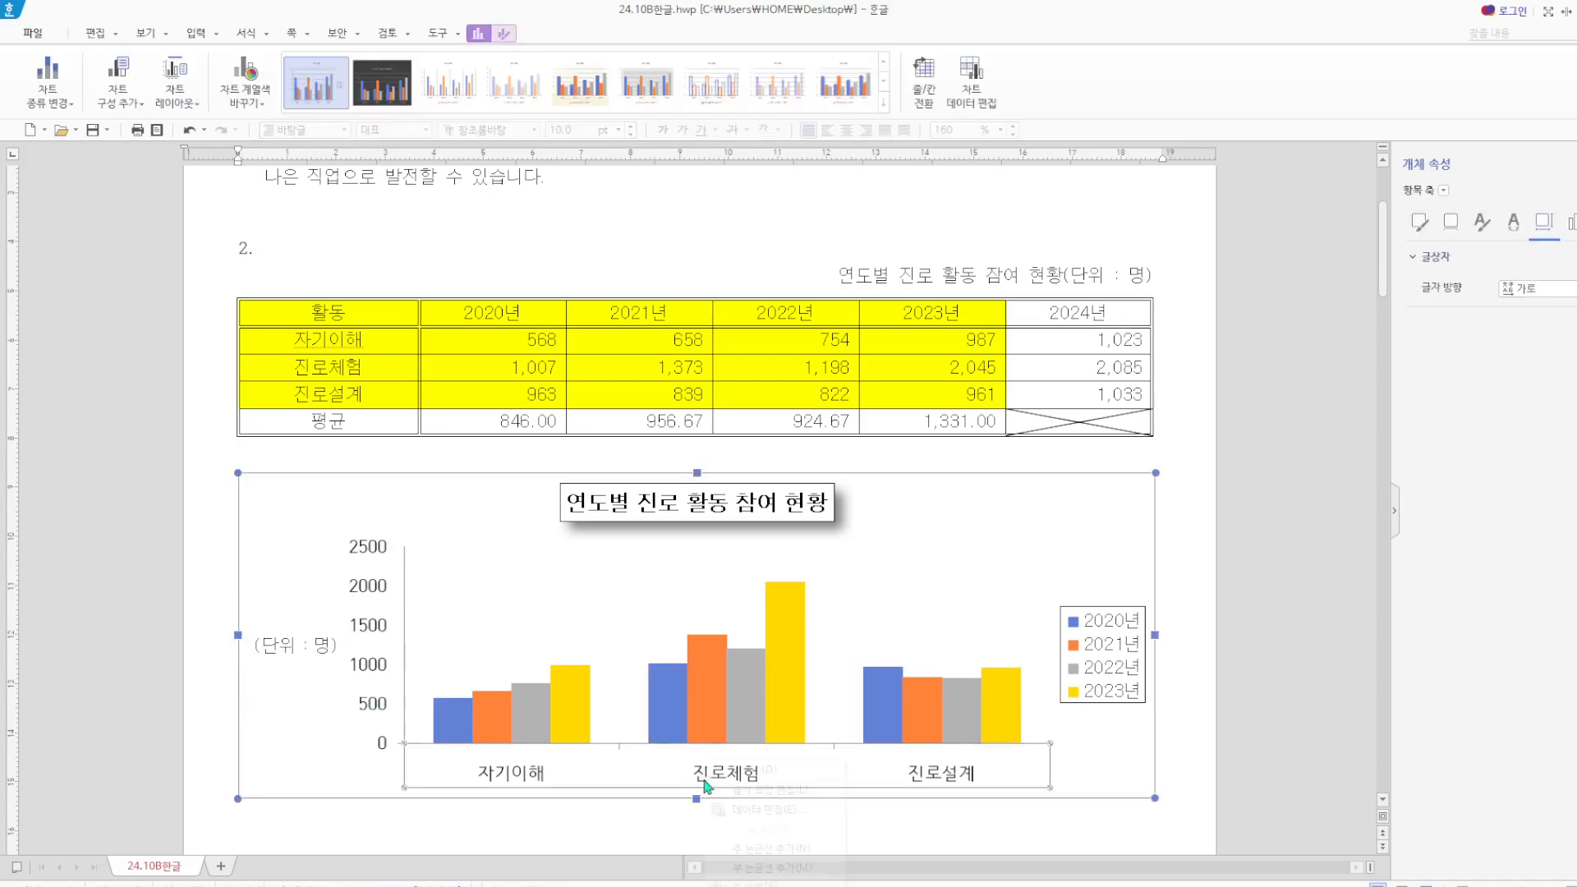
right_click(704, 782)
left_click(734, 790)
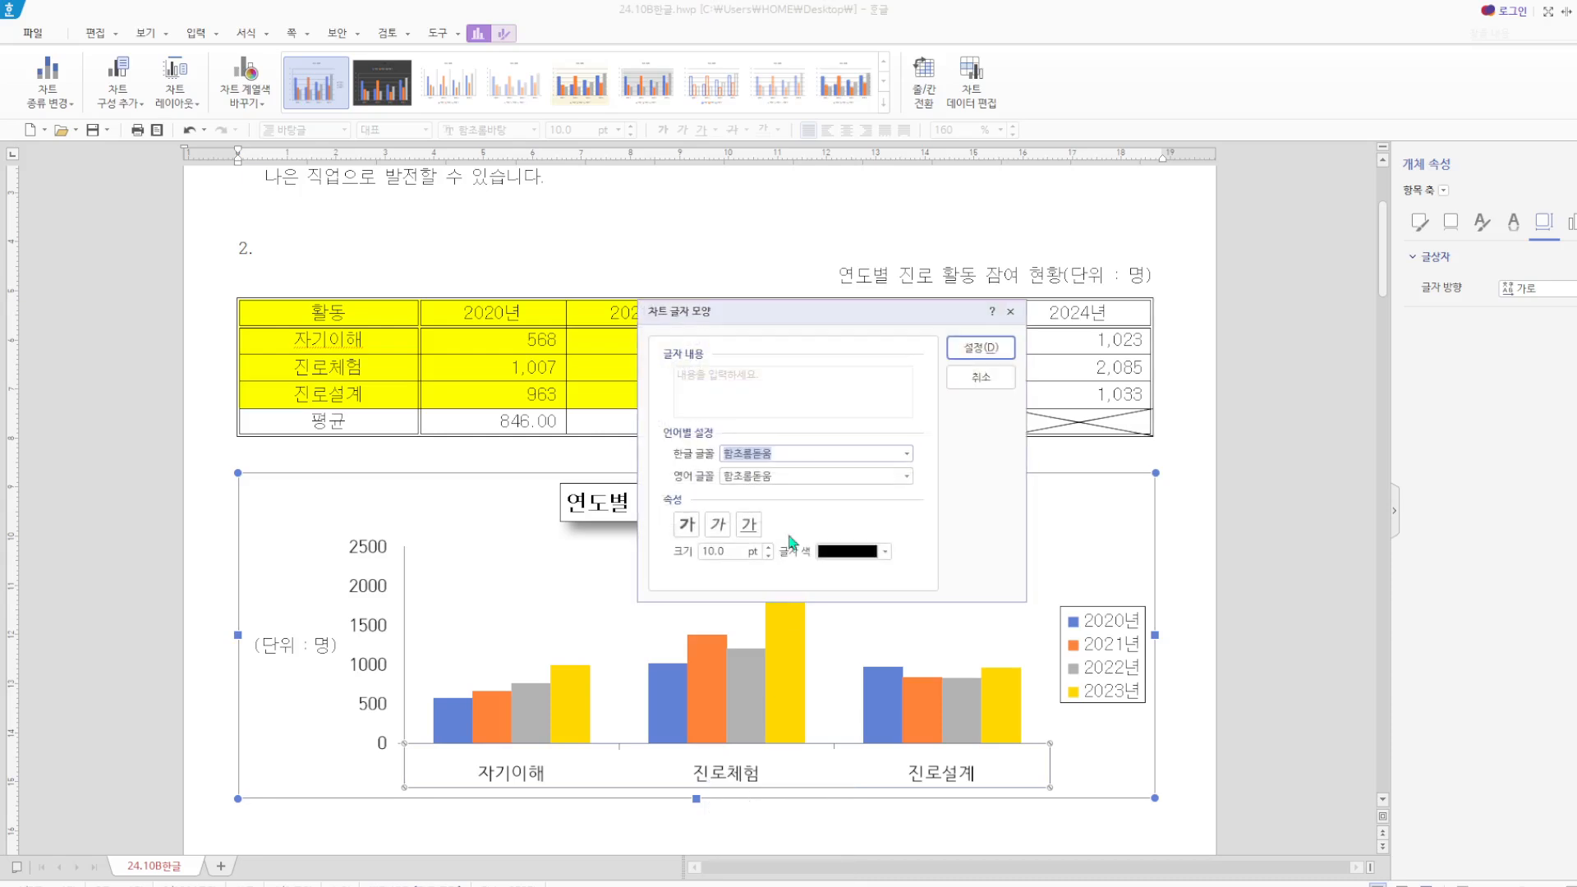
left_click(753, 450)
key("BackSpace")
key("BackSpace")
key("BackSpace")
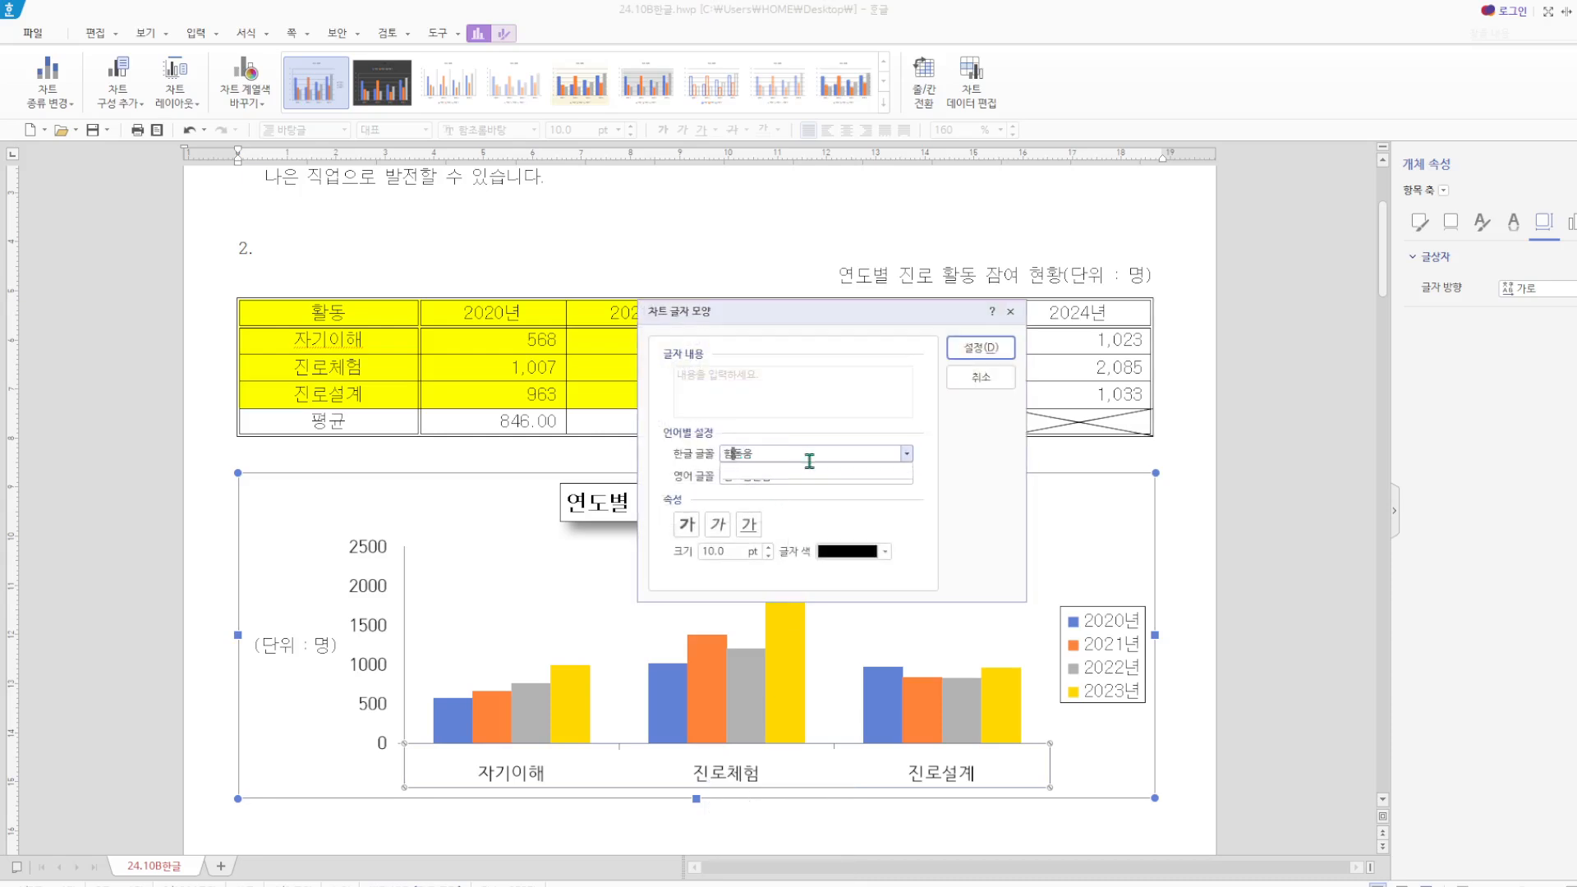
left_click(743, 473)
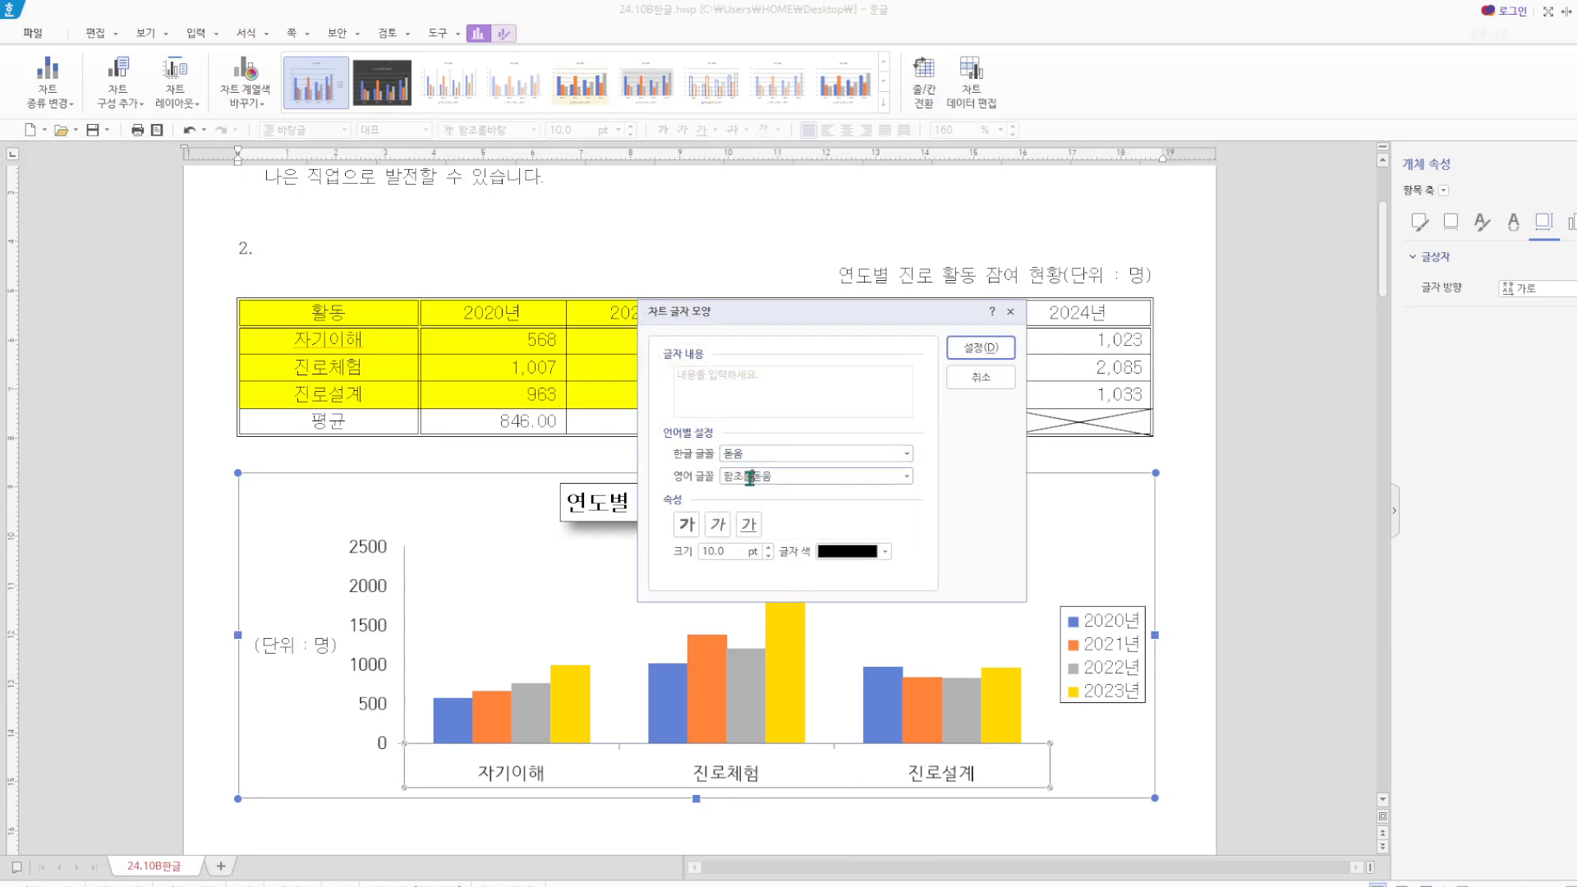
Set the category axis labels' English font to 돋움, apply the change and save the document.
key("BackSpace")
key("BackSpace")
key("BackSpace")
left_click(819, 493)
left_click(1004, 348)
key("Escape")
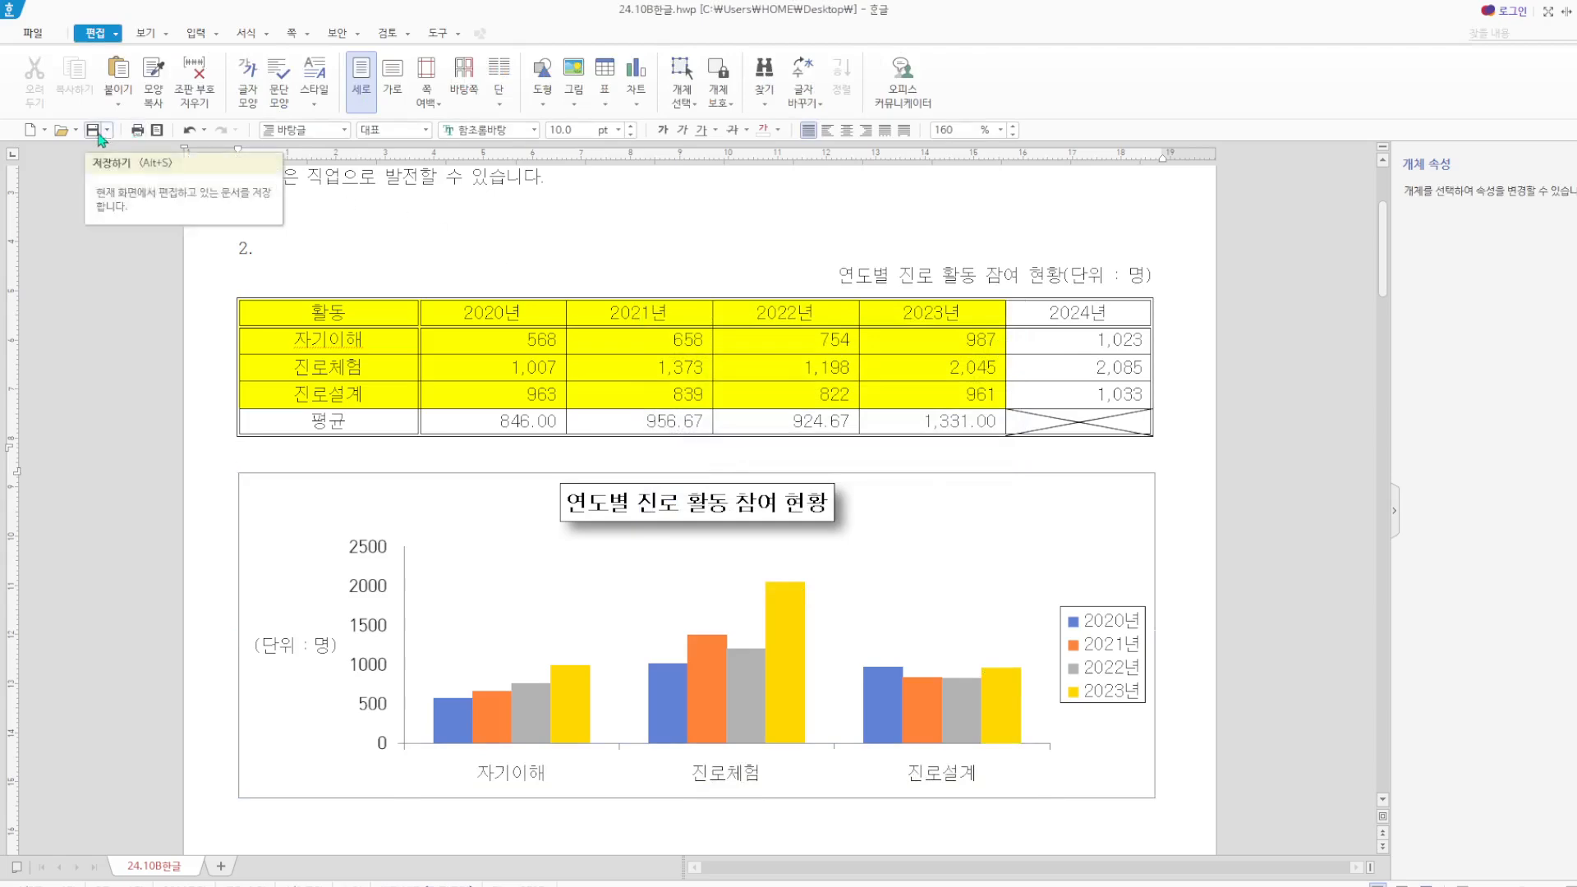
left_click(97, 133)
Draw a rectangle about 80 × 54 mm under item 4, beside the sample picture.
scroll(666, 601, "down", 10)
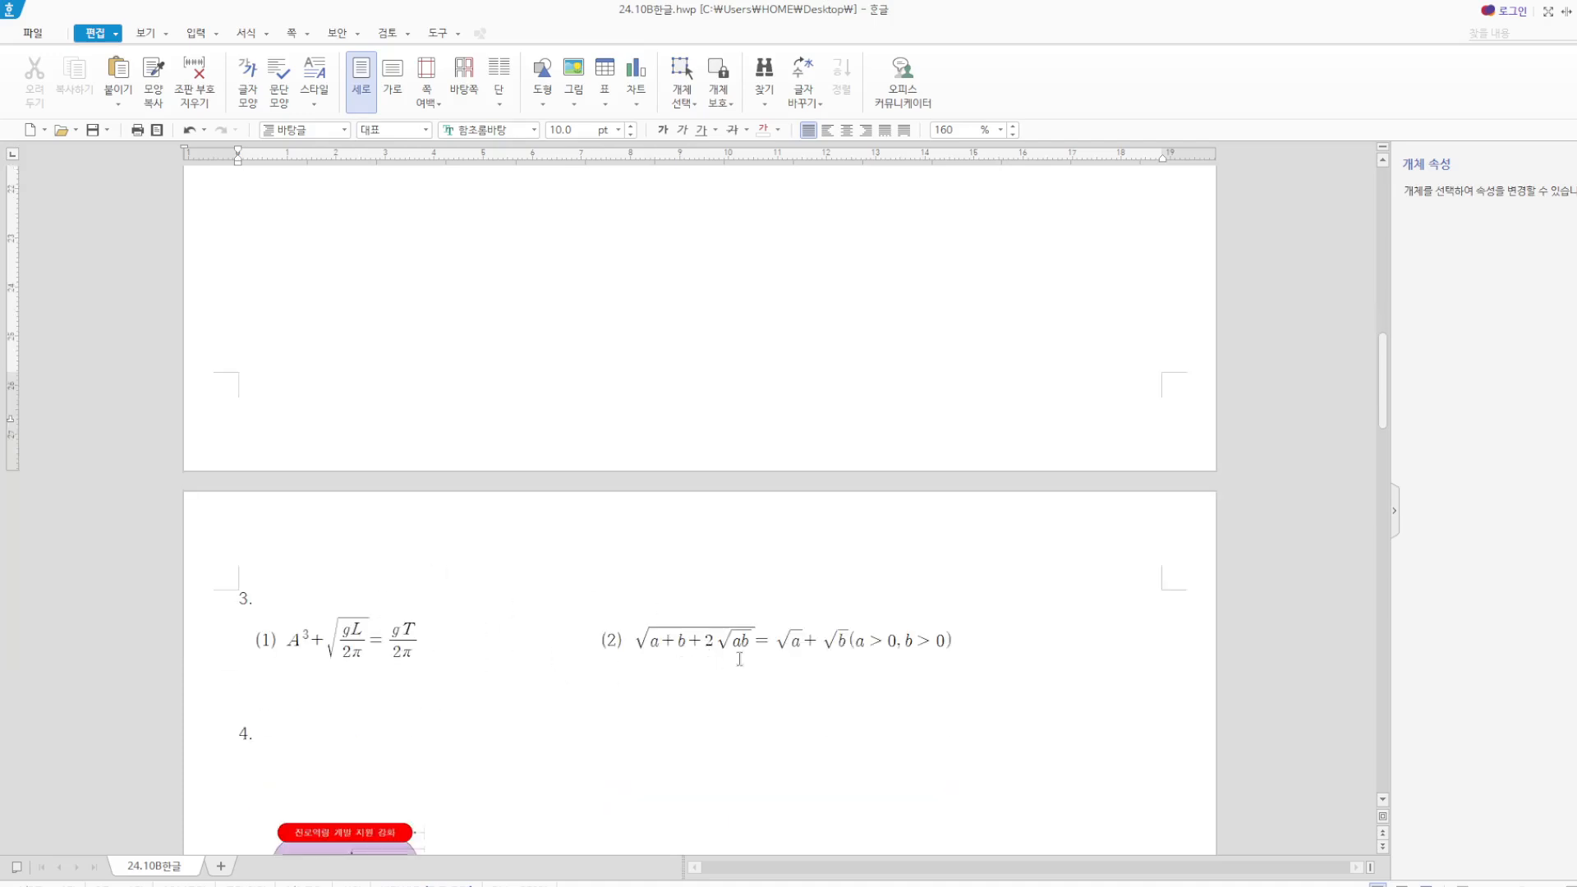
scroll(763, 656, "down", 5)
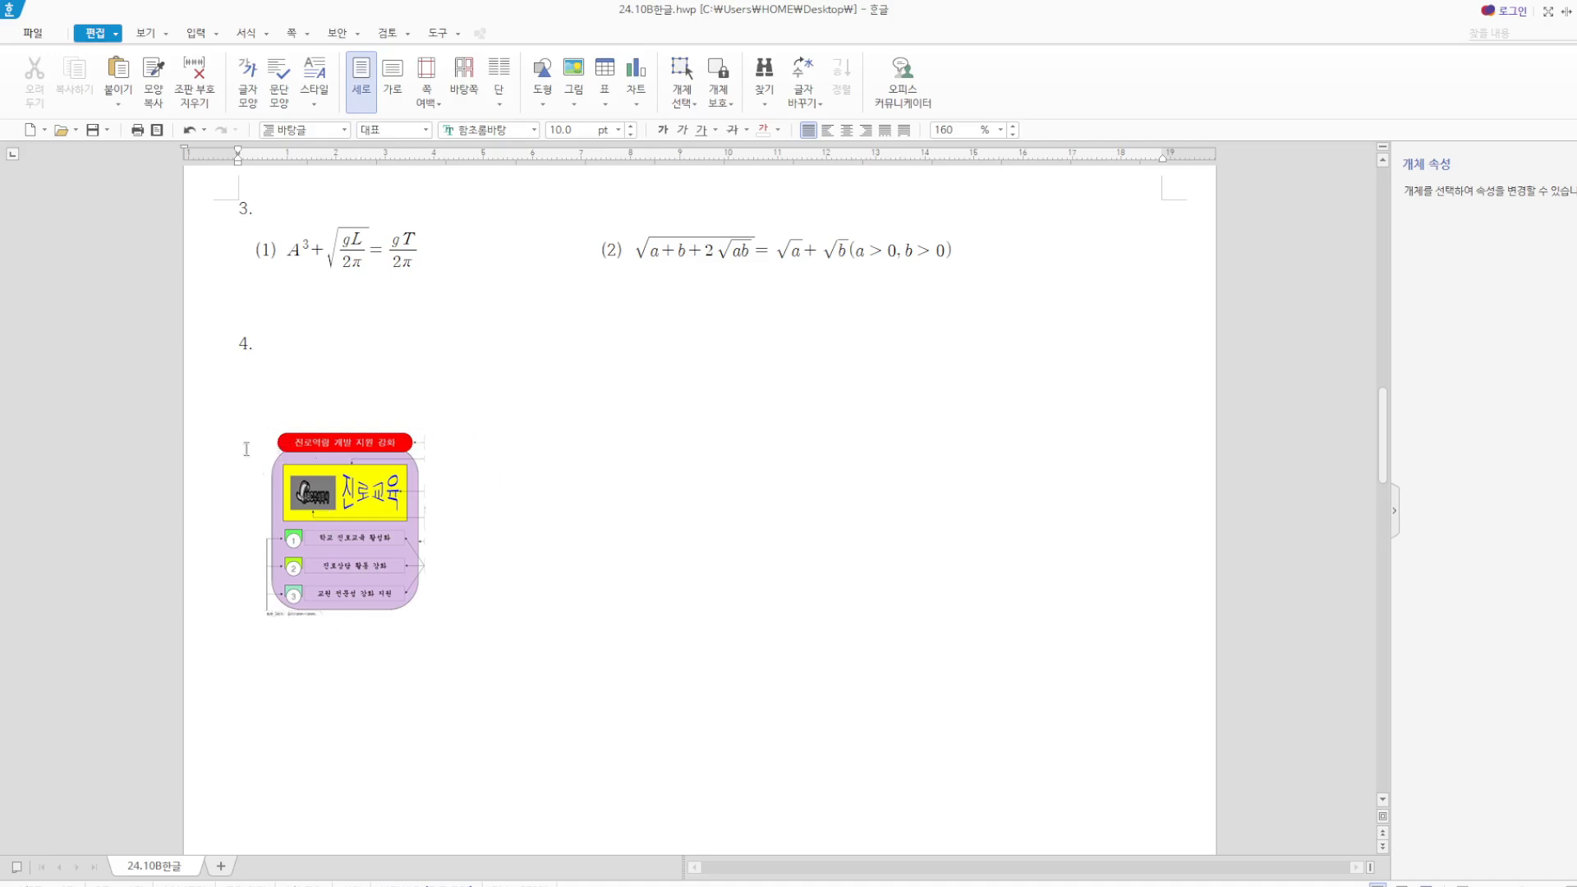
left_click(543, 104)
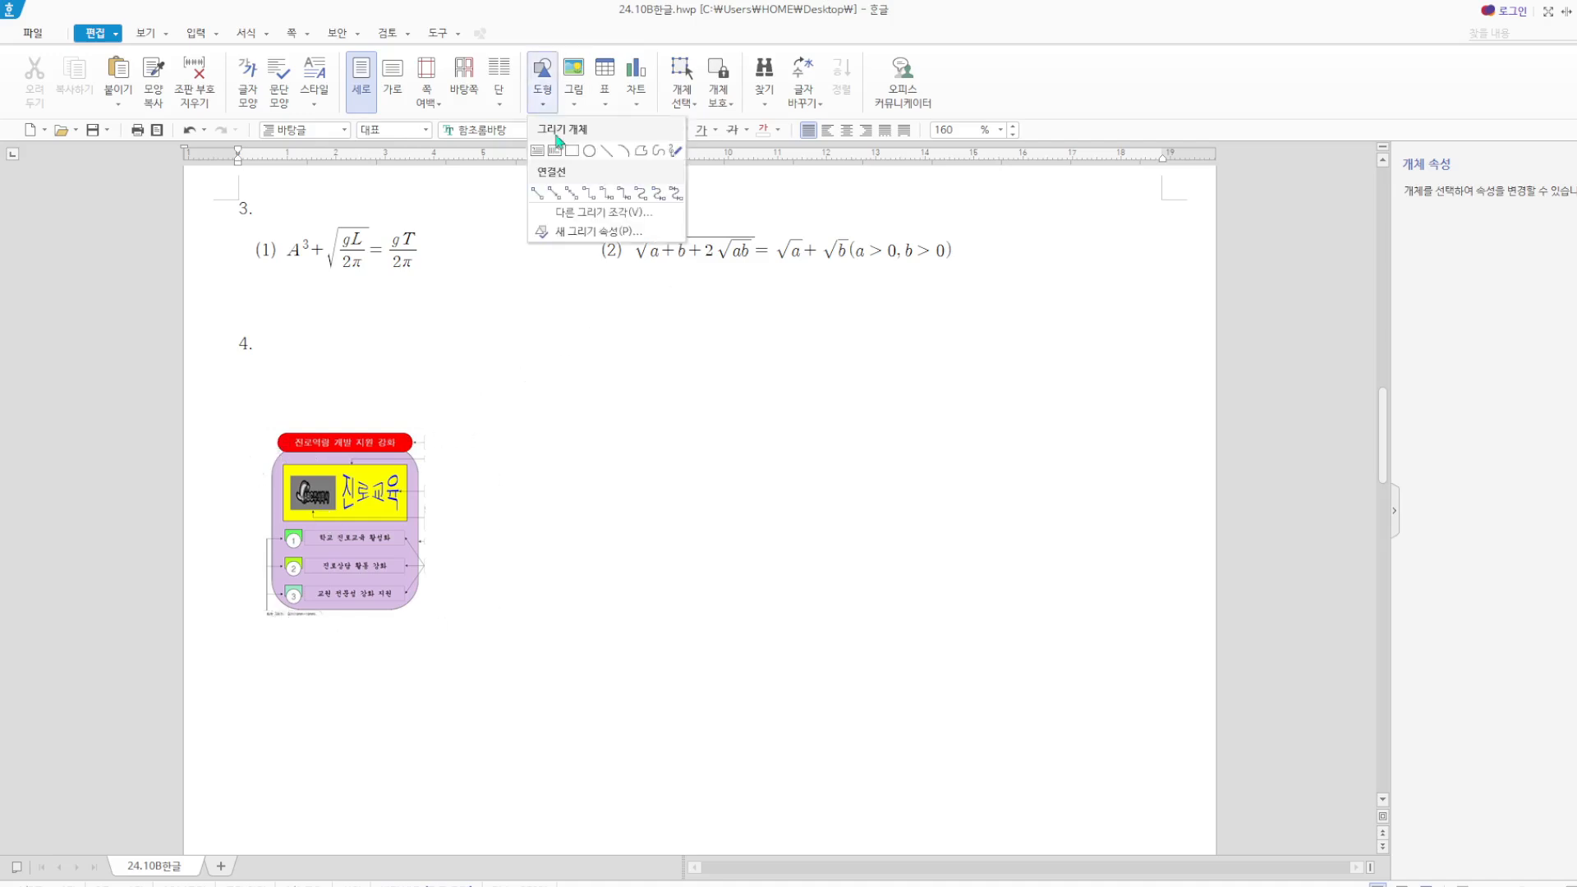
left_click(568, 150)
left_click_drag(528, 505, 918, 768)
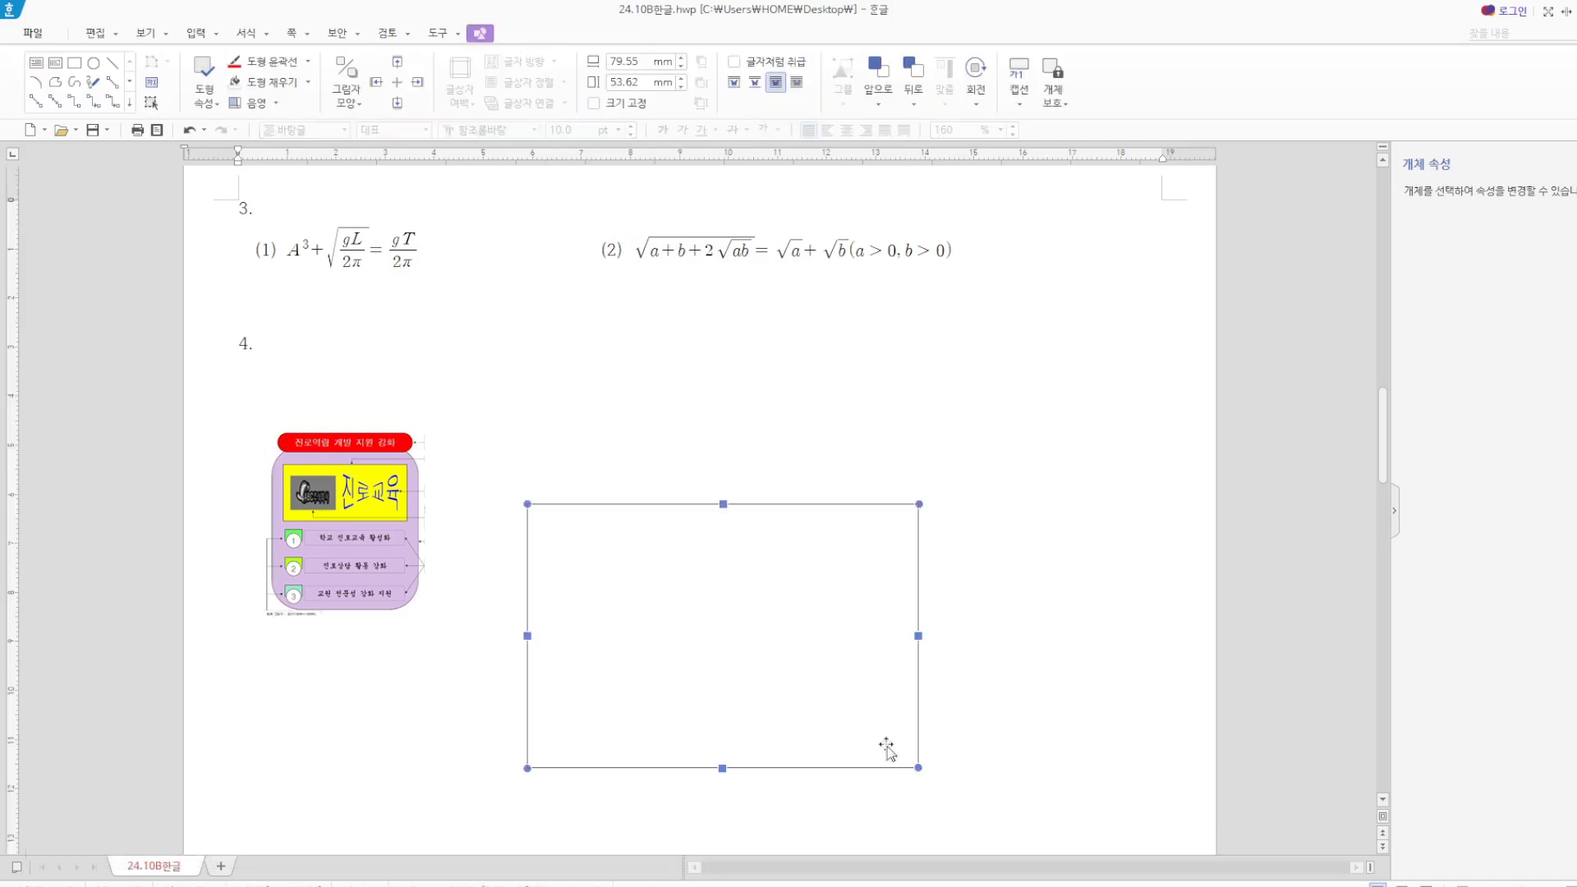
Set the rectangle's size to 130 mm wide by 145 mm high with 크기 고정, and give it rounded corners (둥근 모양).
double_click(887, 747)
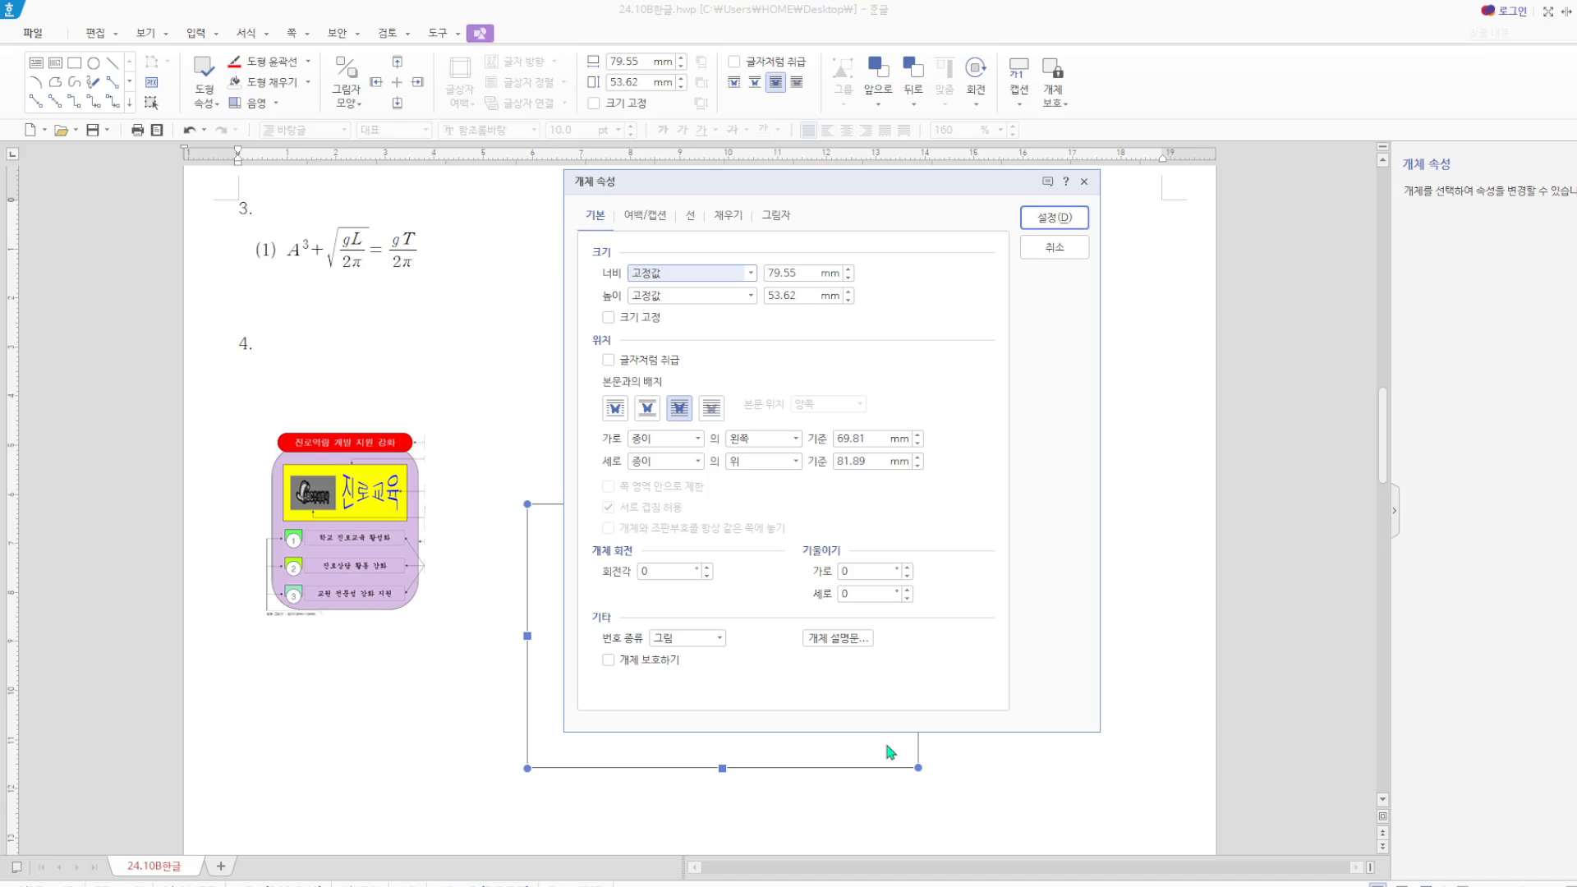
left_click_drag(802, 271, 736, 298)
type("130")
type("145")
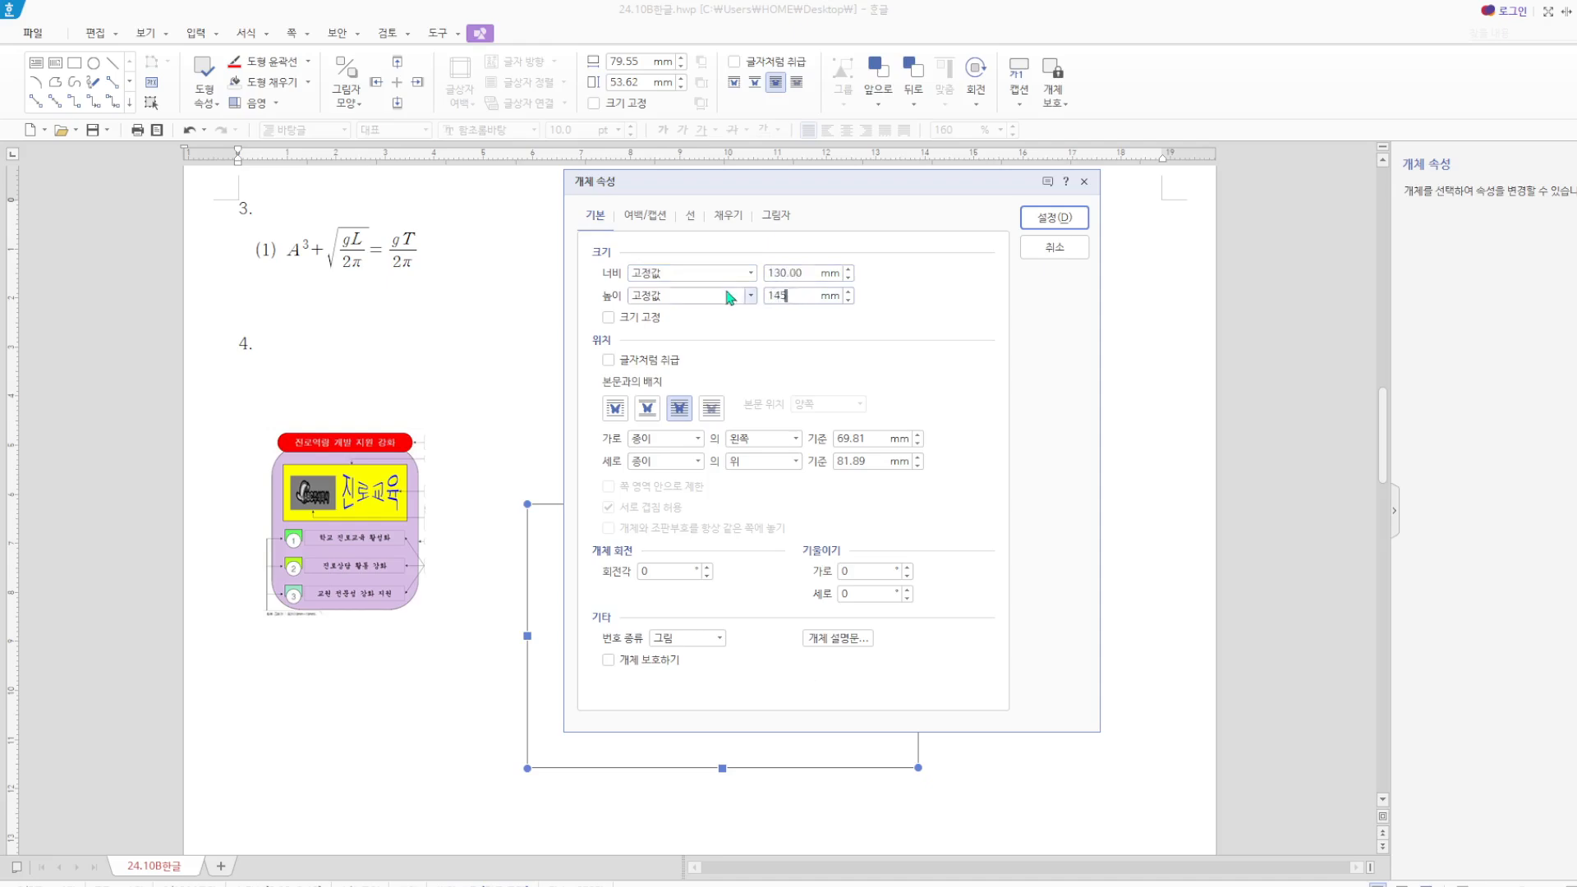
left_click(609, 317)
left_click(700, 221)
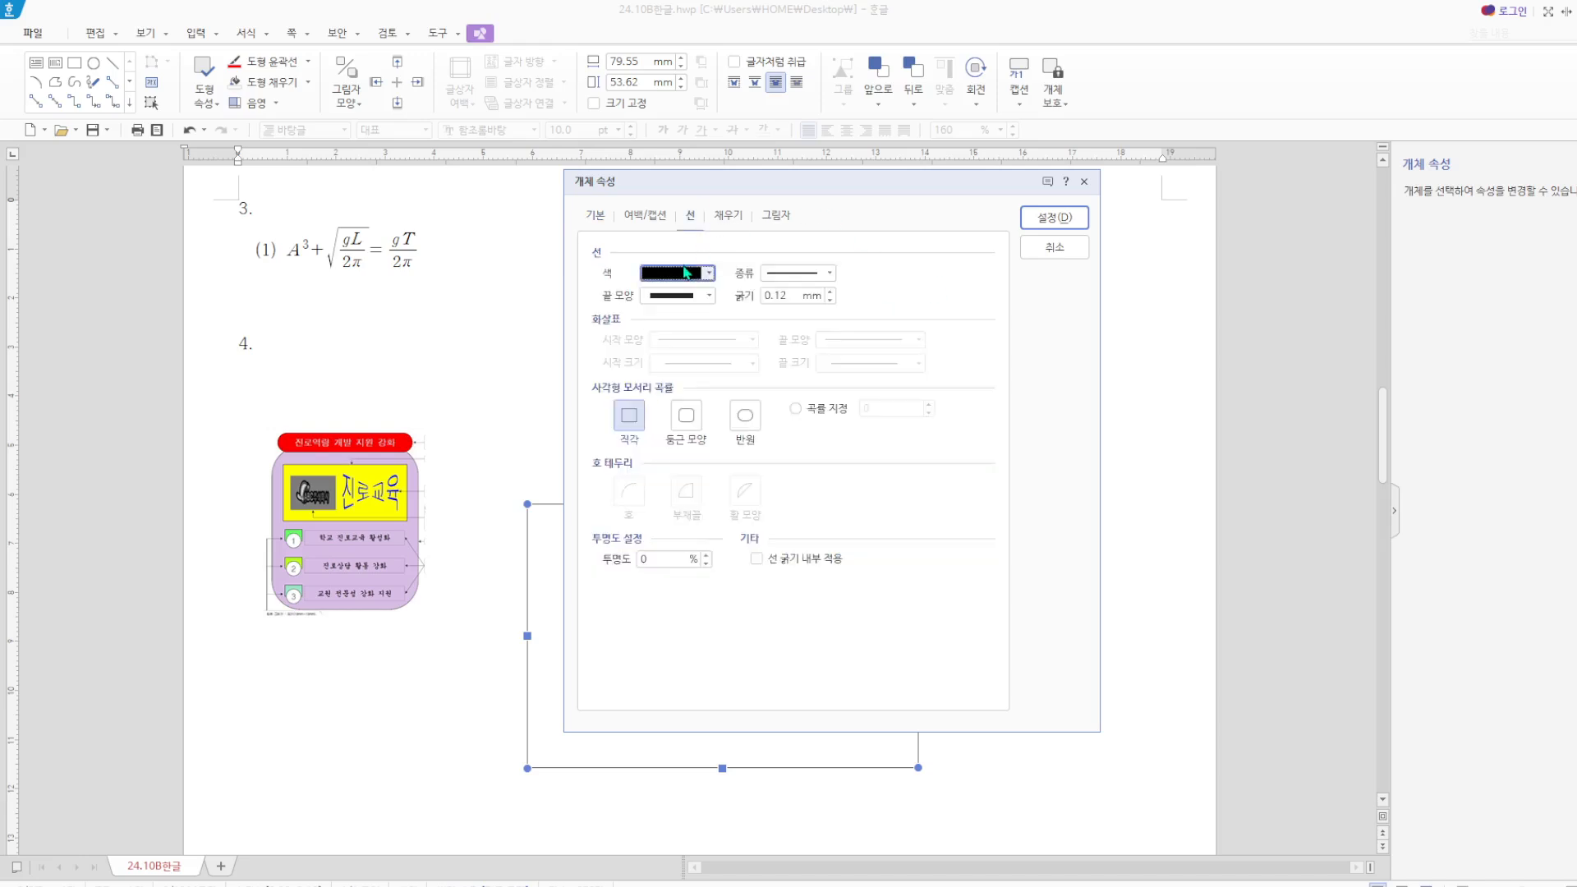
left_click(687, 418)
Fill the rectangle with light yellow and move it up beside the sample picture.
left_click(728, 216)
left_click(698, 312)
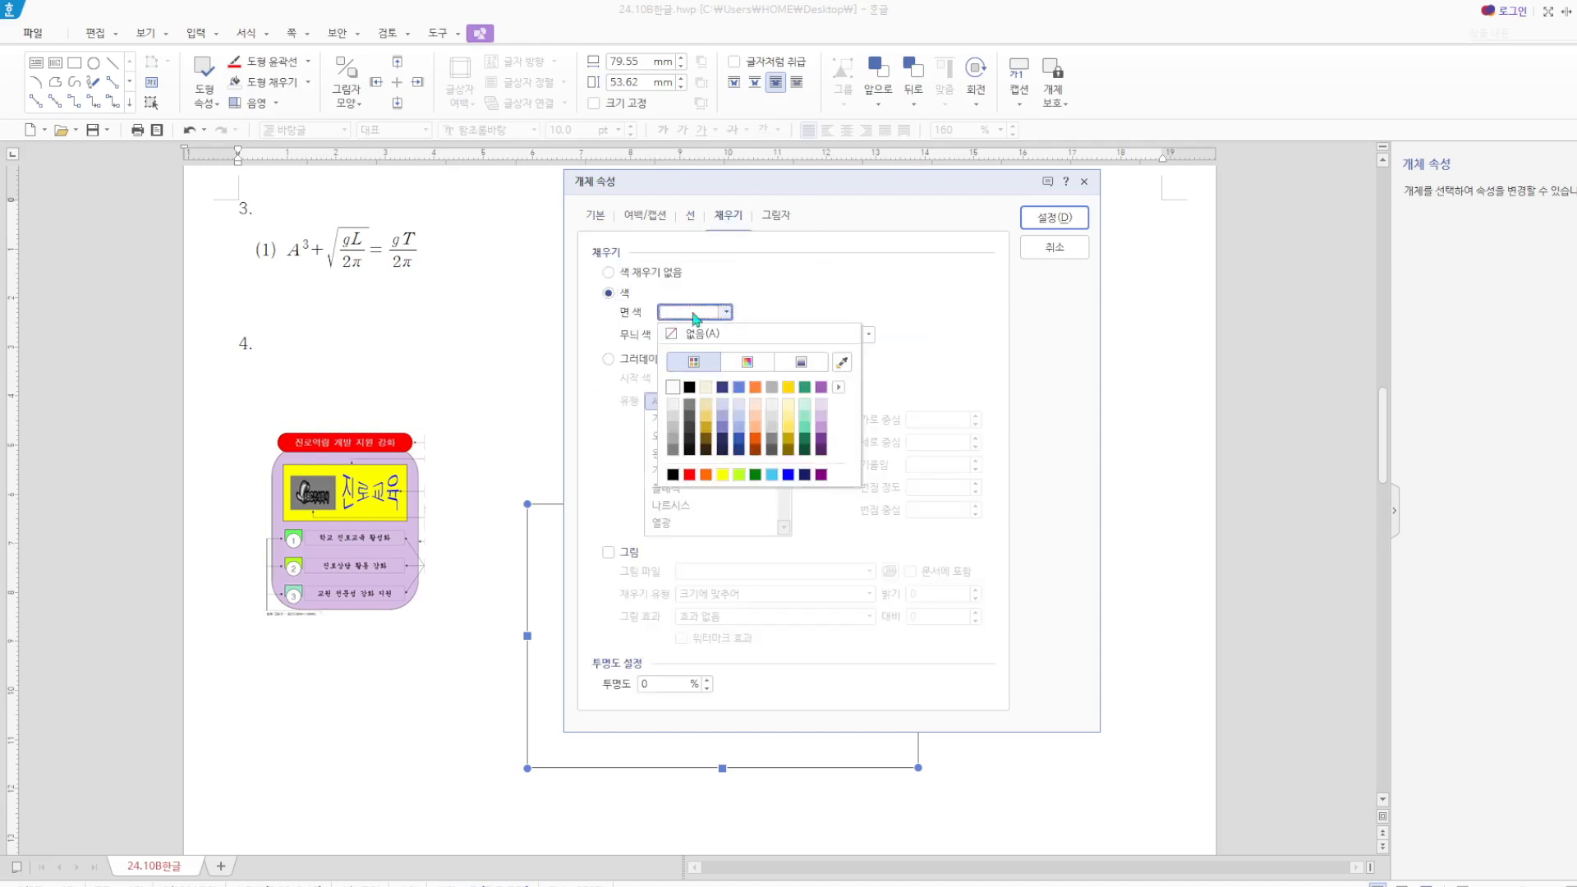
left_click(788, 409)
left_click(1055, 216)
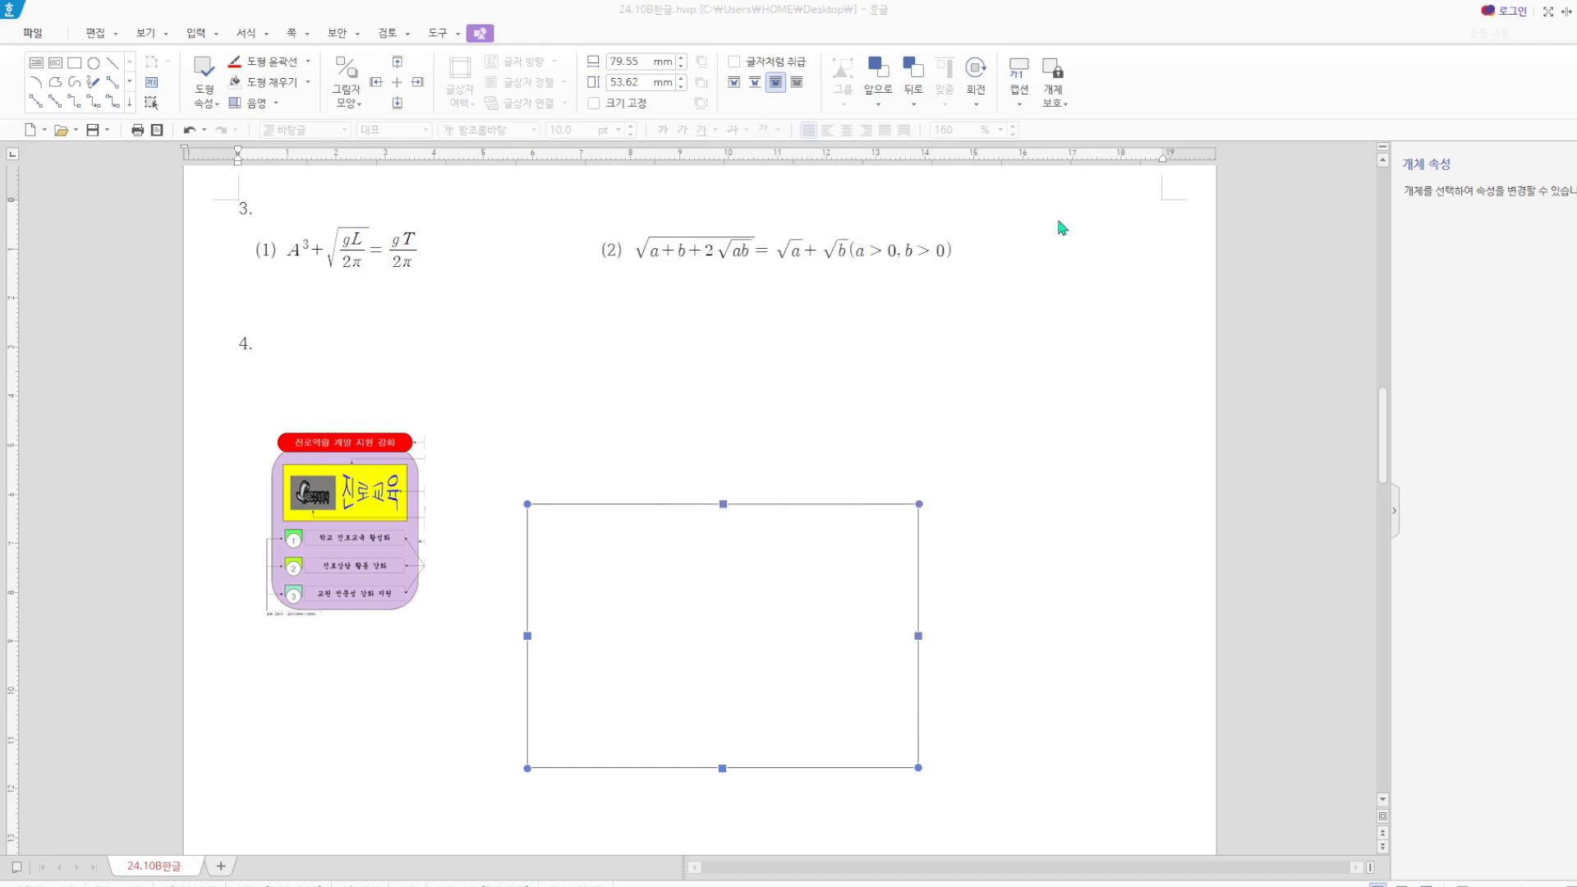
left_click_drag(846, 690, 759, 589)
left_click(1121, 361)
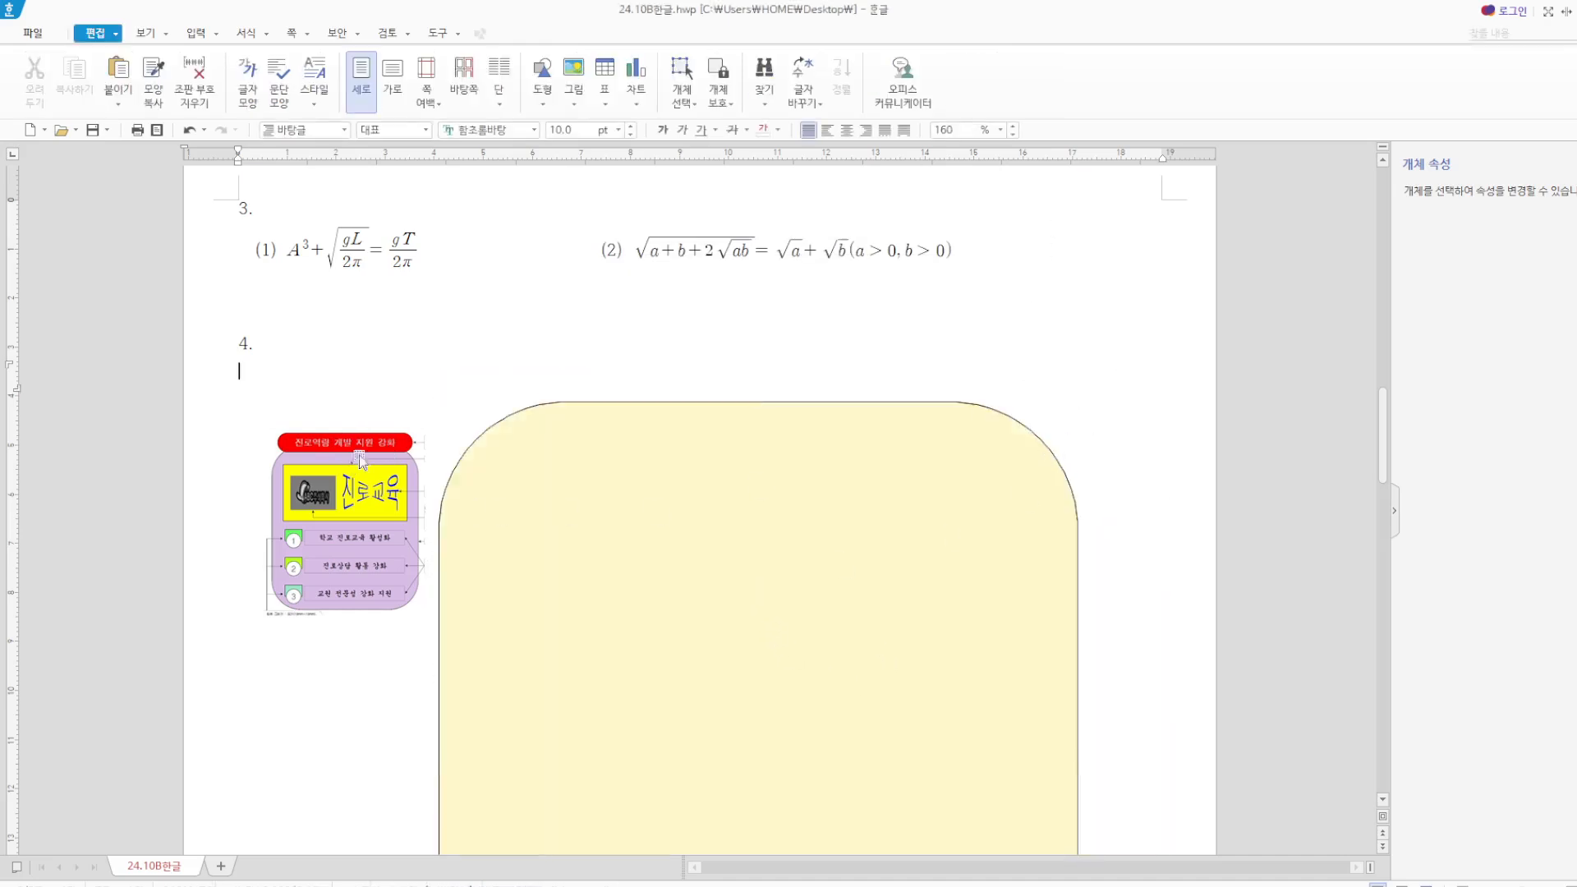
Draw a text box about 98 × 13 mm over the yellow shape's upper edge and enter "진로역량 개발 지원 강화".
left_click(542, 104)
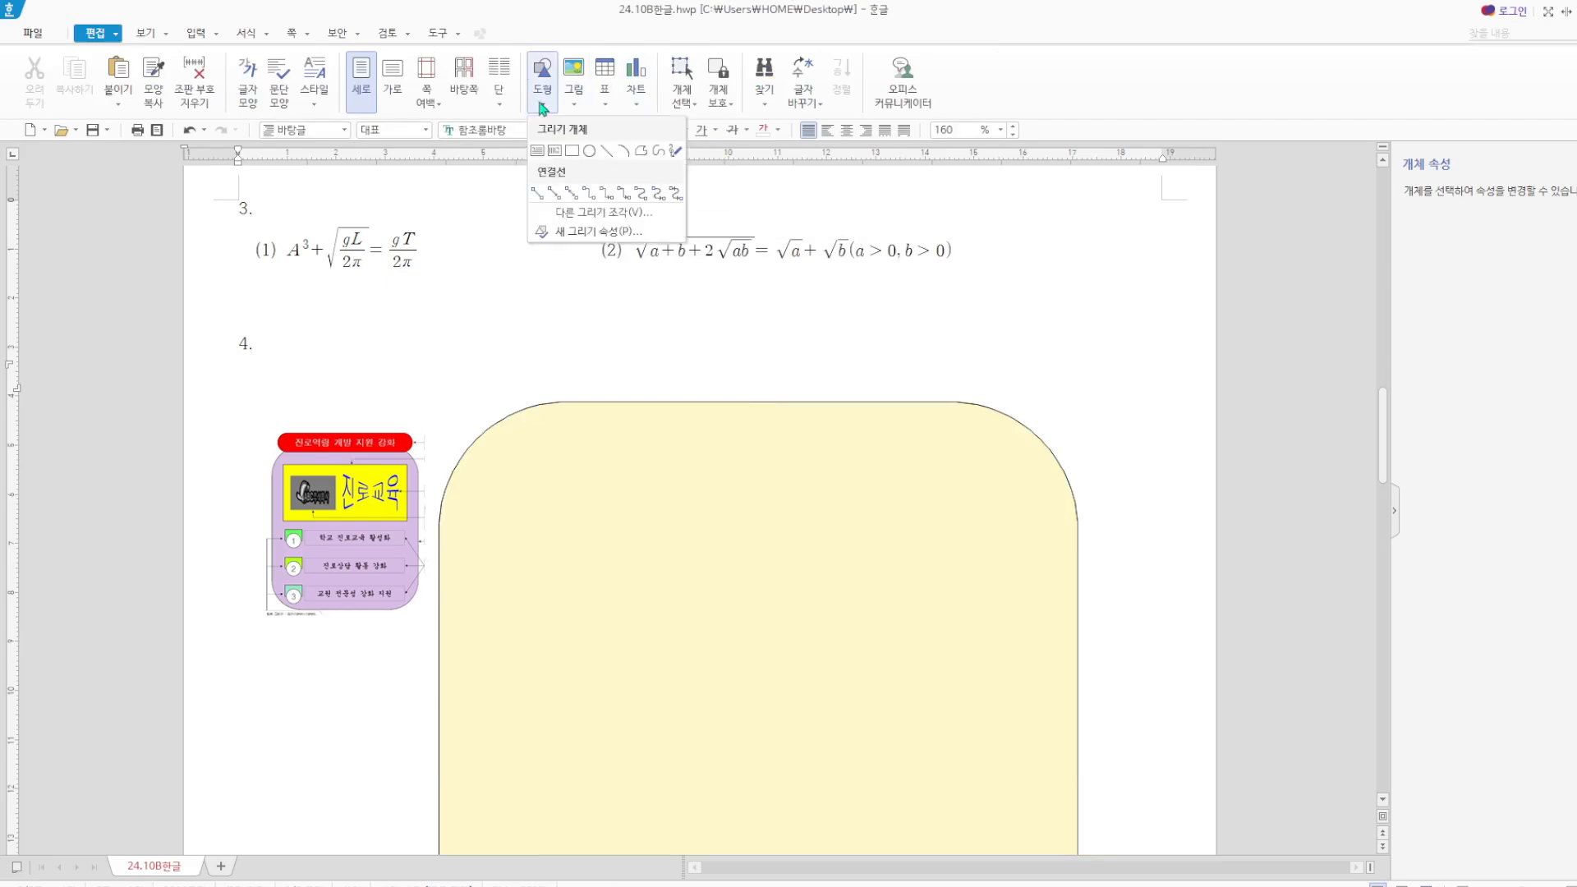
left_click(549, 152)
mouse_move(533, 379)
left_mouse_down()
mouse_move(1036, 456)
mouse_move(1016, 444)
left_mouse_up()
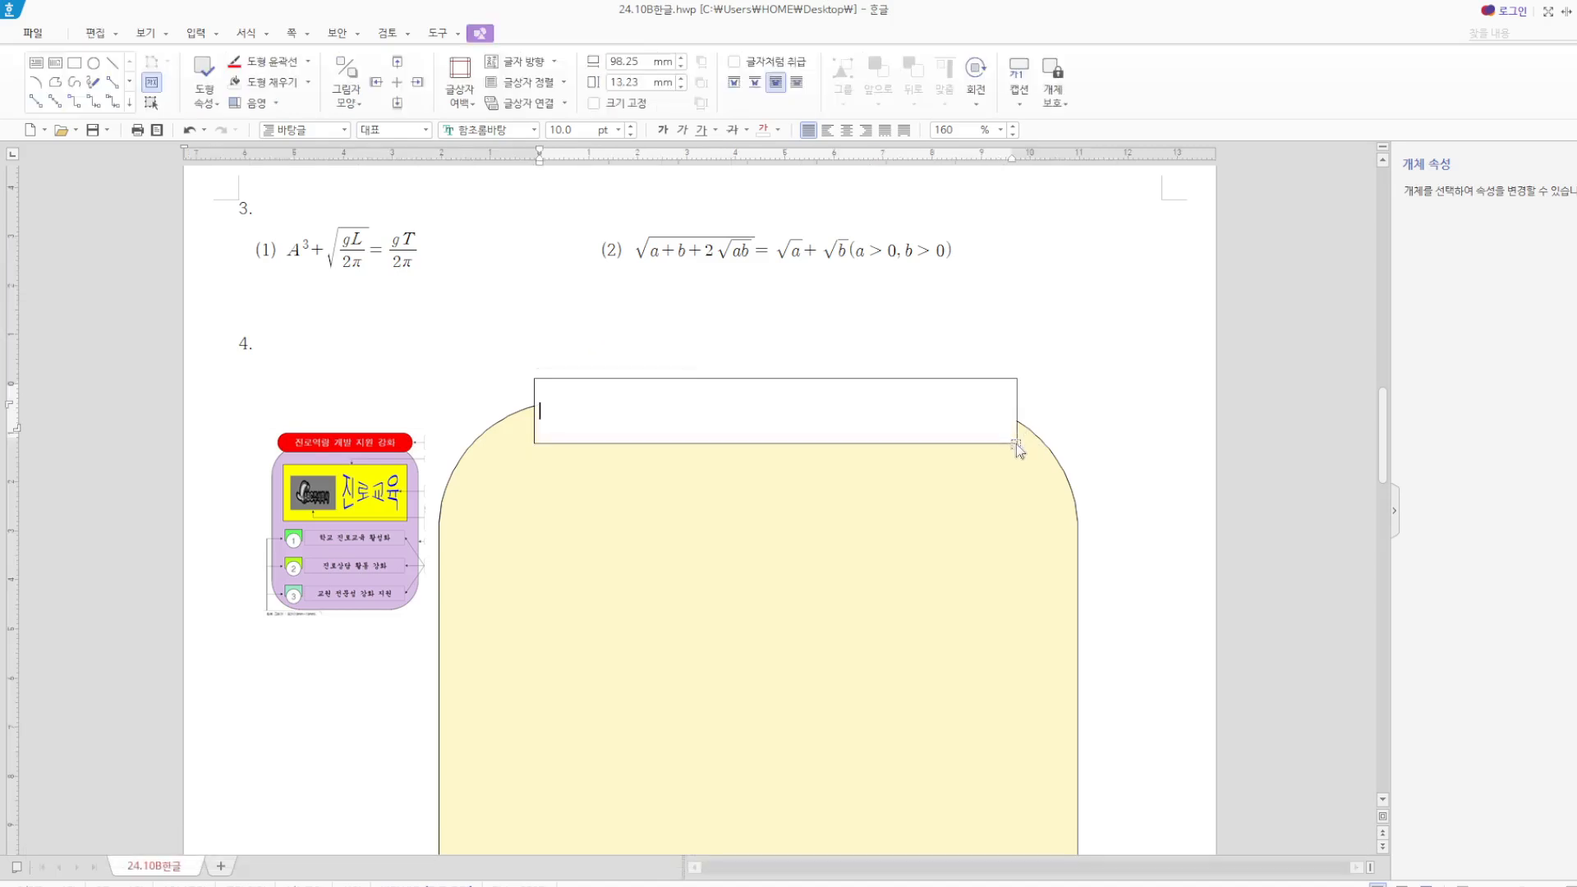
type("진로역랴량 개발 지원")
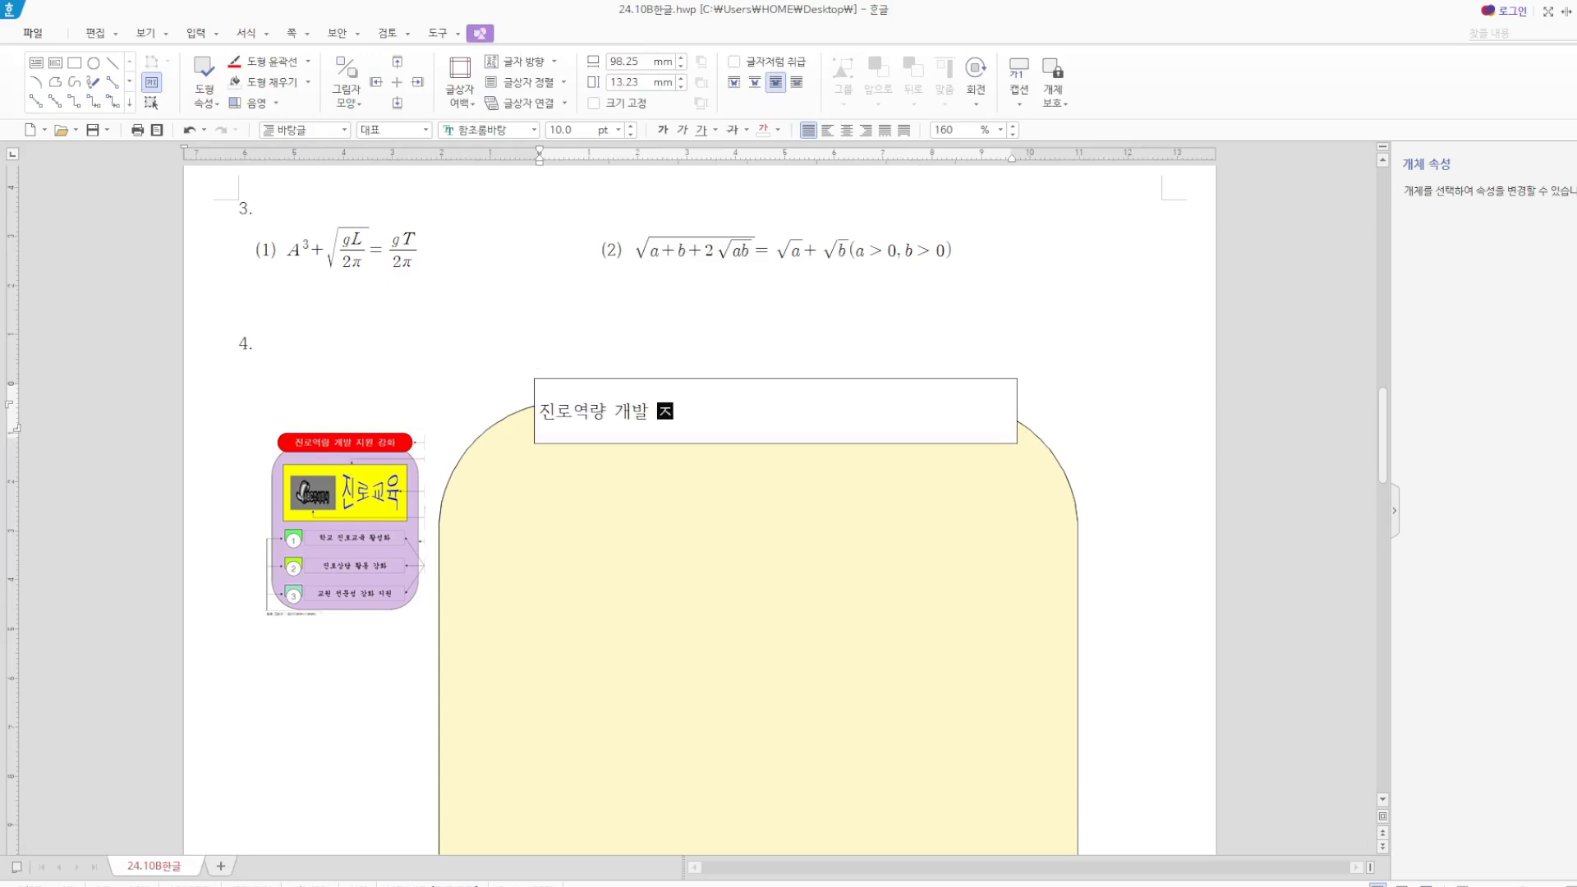
type(" 강화")
Set the font of the text box's text to 돋움.
left_click_drag(739, 415, 508, 418)
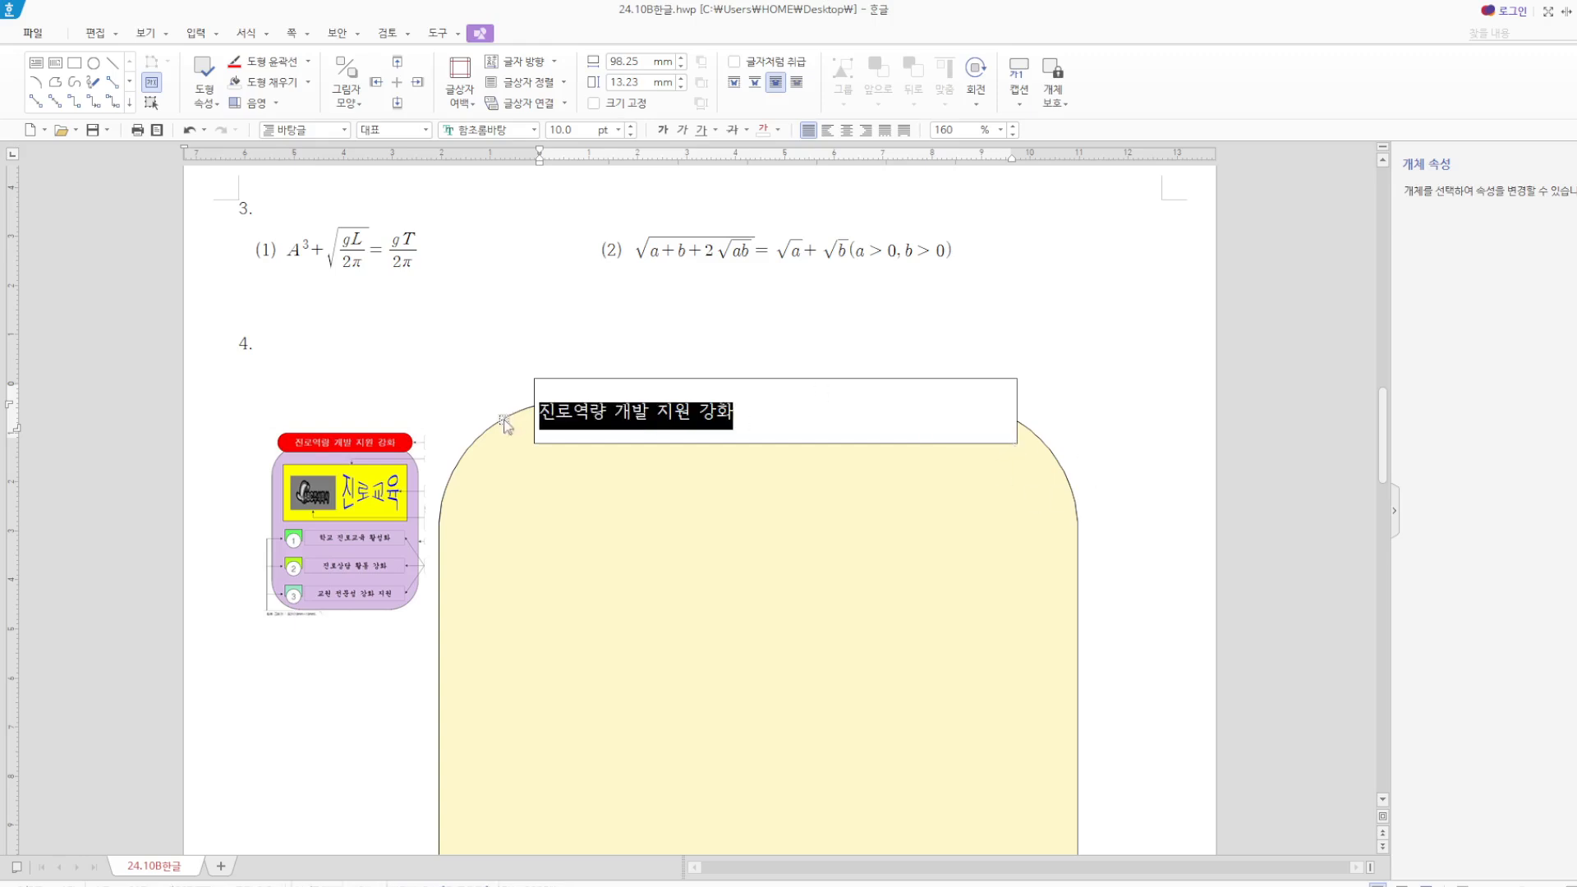
left_click(518, 130)
type("돋움")
key("Return")
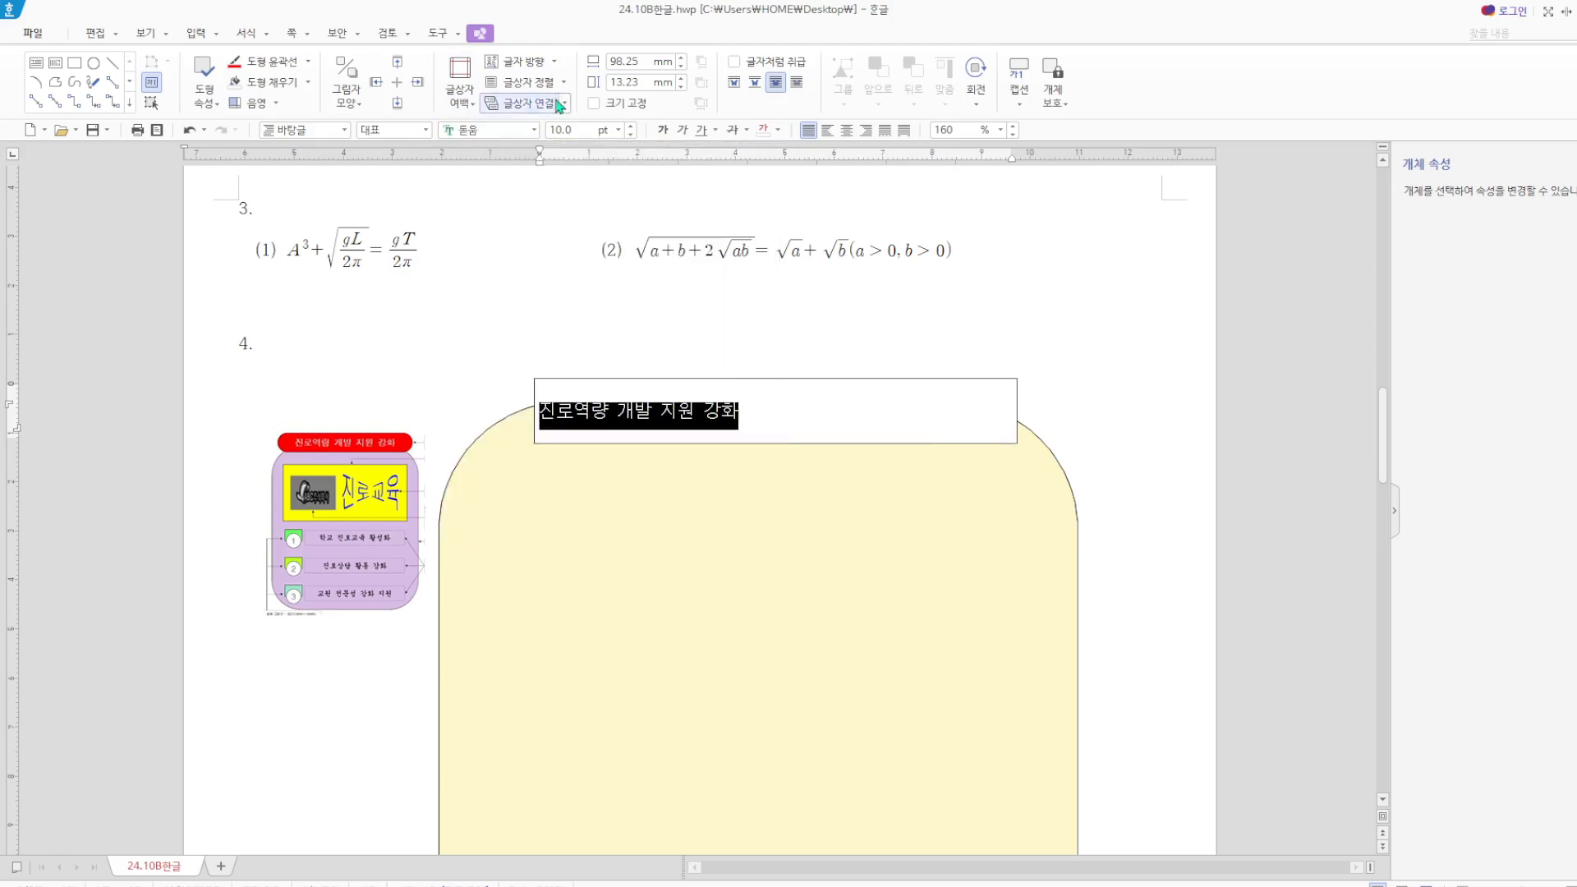
Set the text box's text size to 22 pt and center it.
left_click(619, 130)
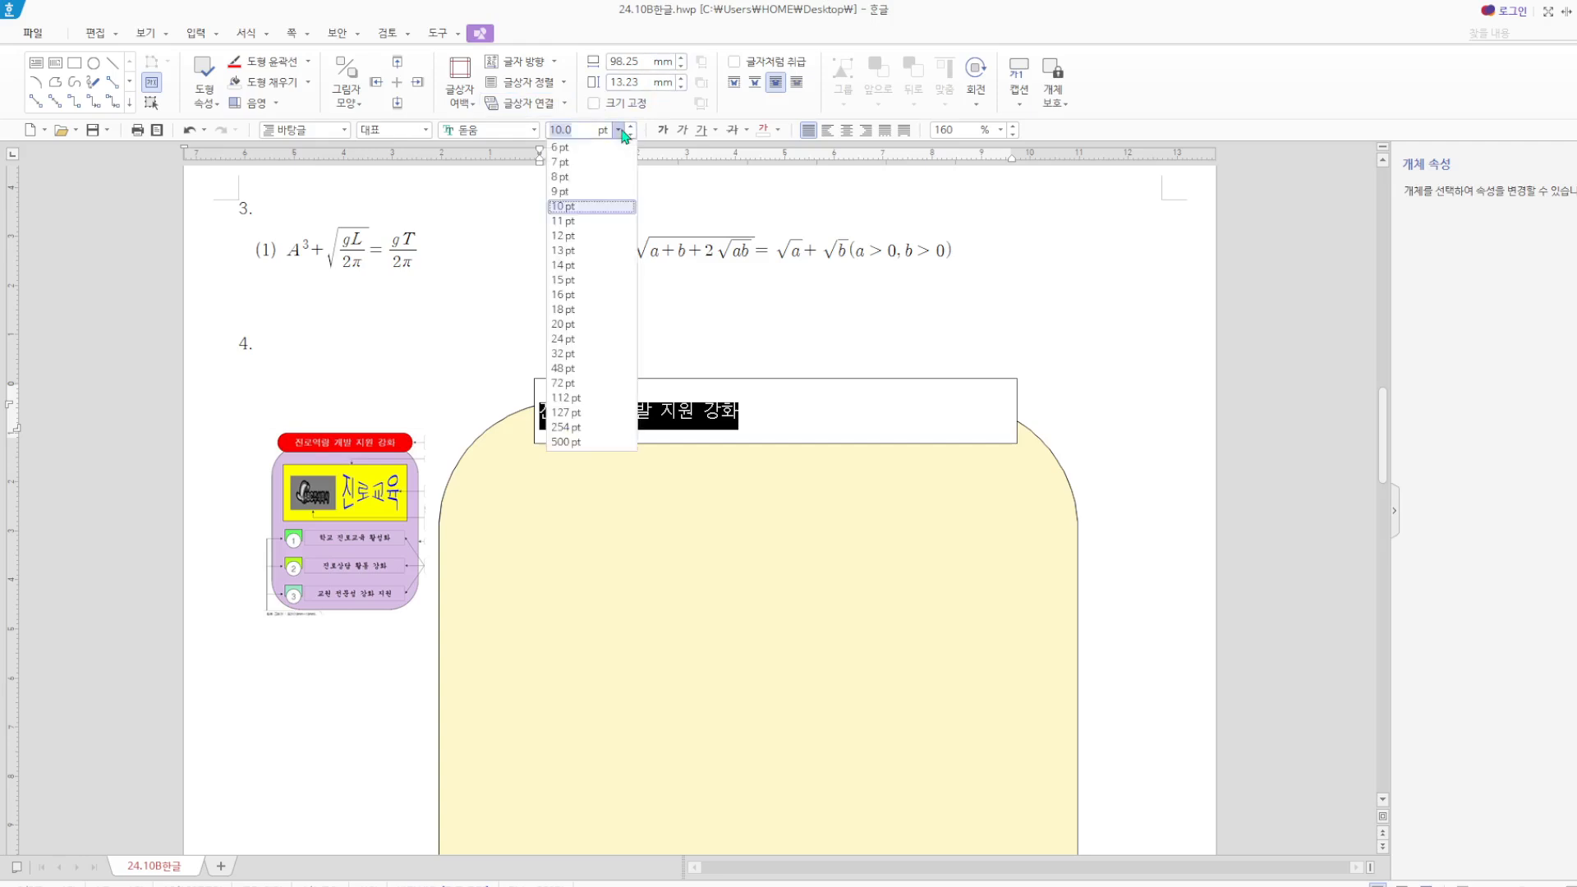
left_click(592, 323)
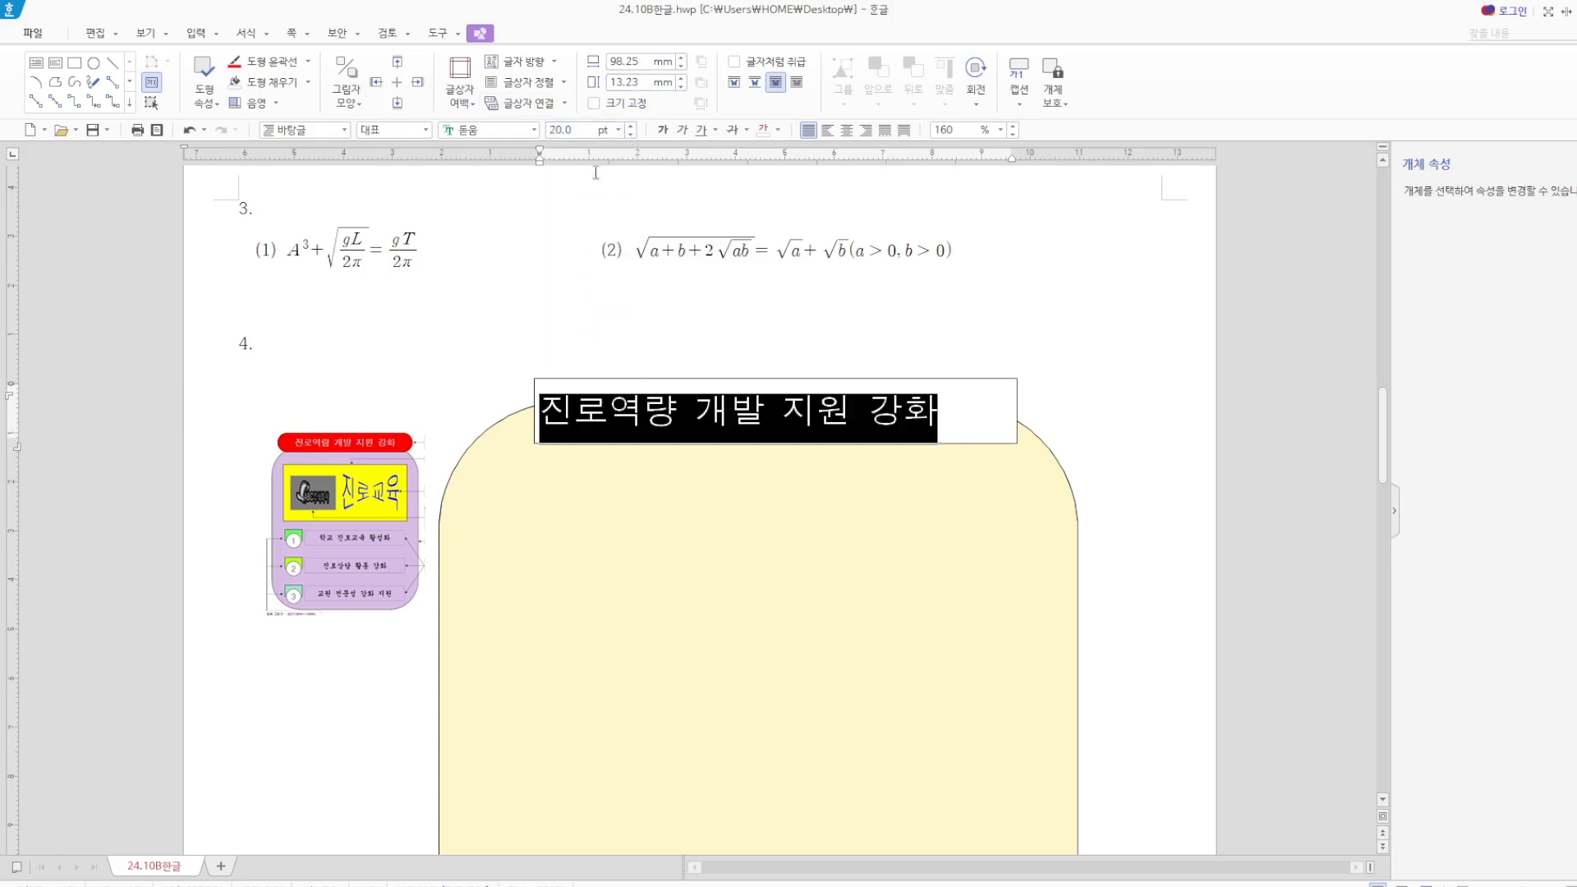
left_click(578, 129)
type("3.")
type("22")
key("Return")
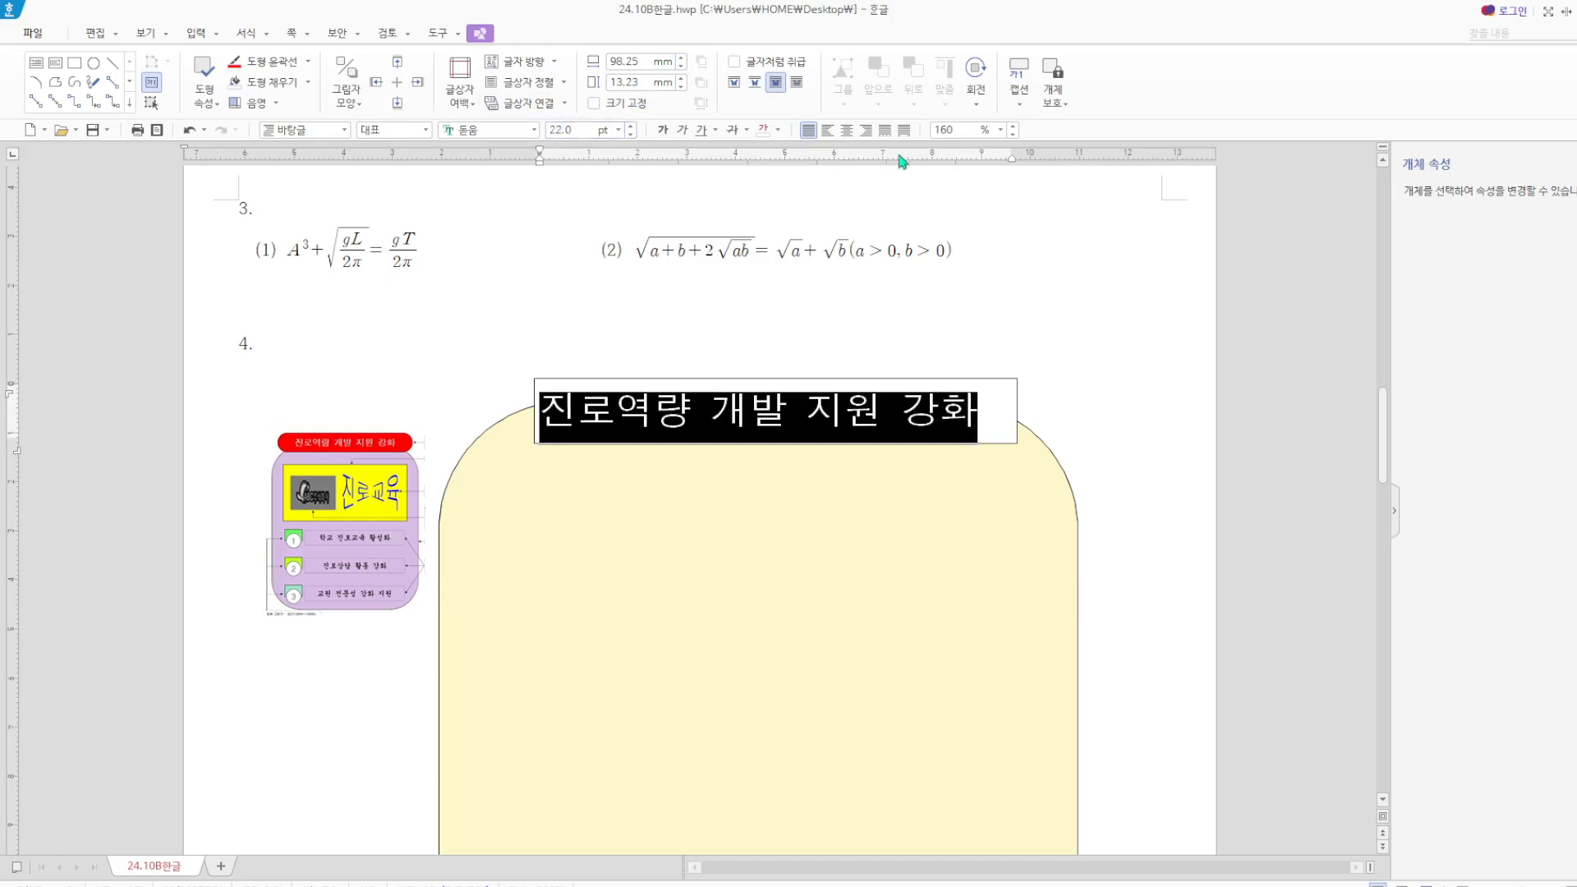
left_click(846, 130)
left_click(873, 302)
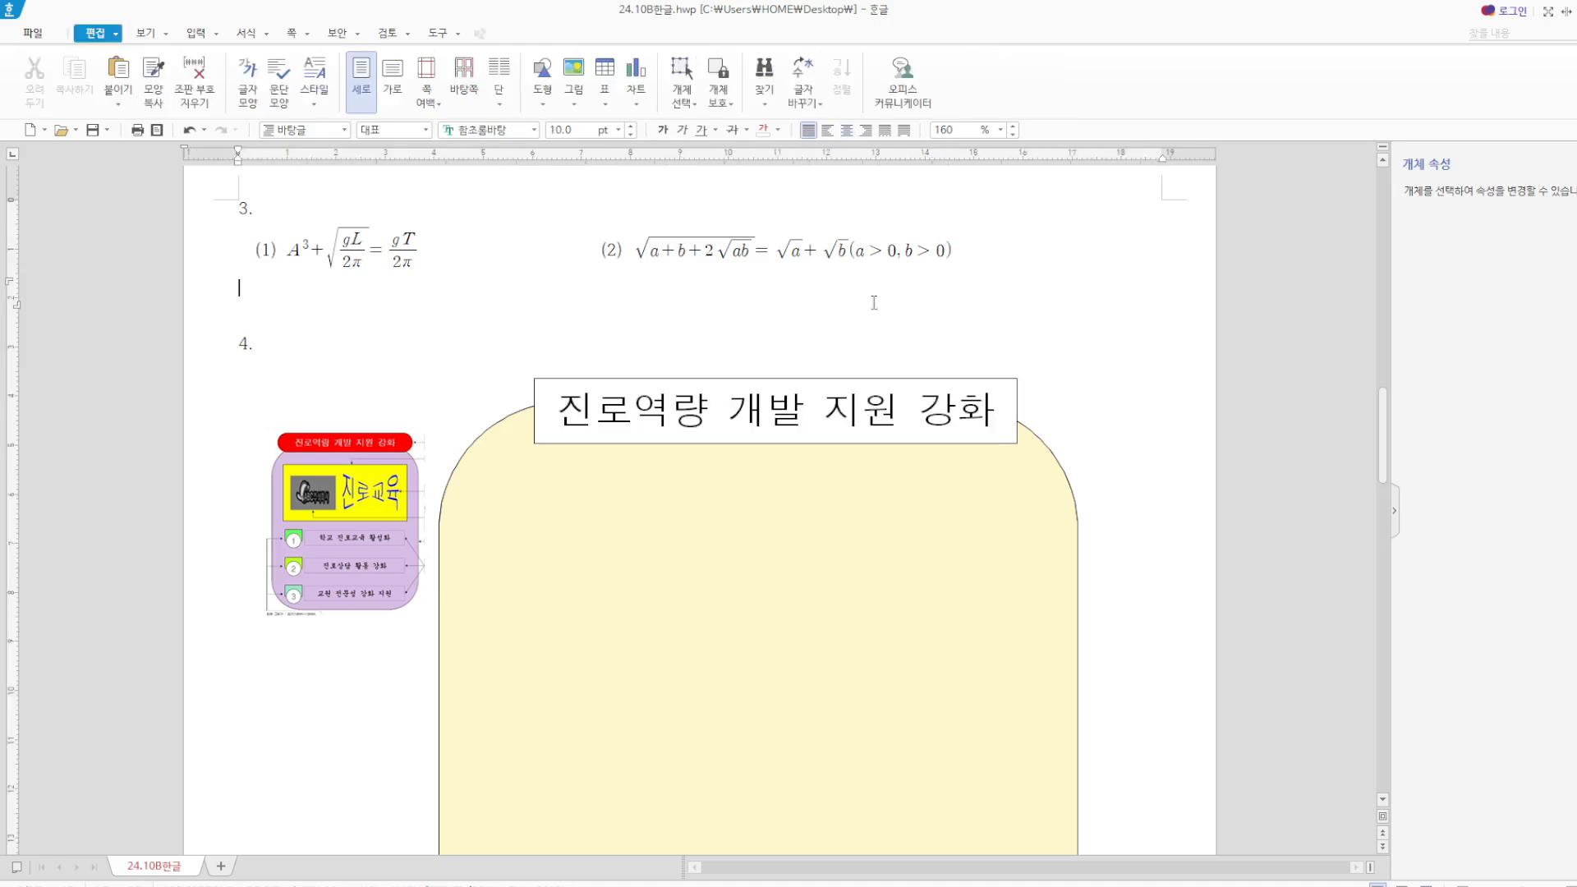
Set the text box's size to 120 mm wide by 17 mm high with 크기 고정, and give it semicircular ends (반원).
left_click(677, 383)
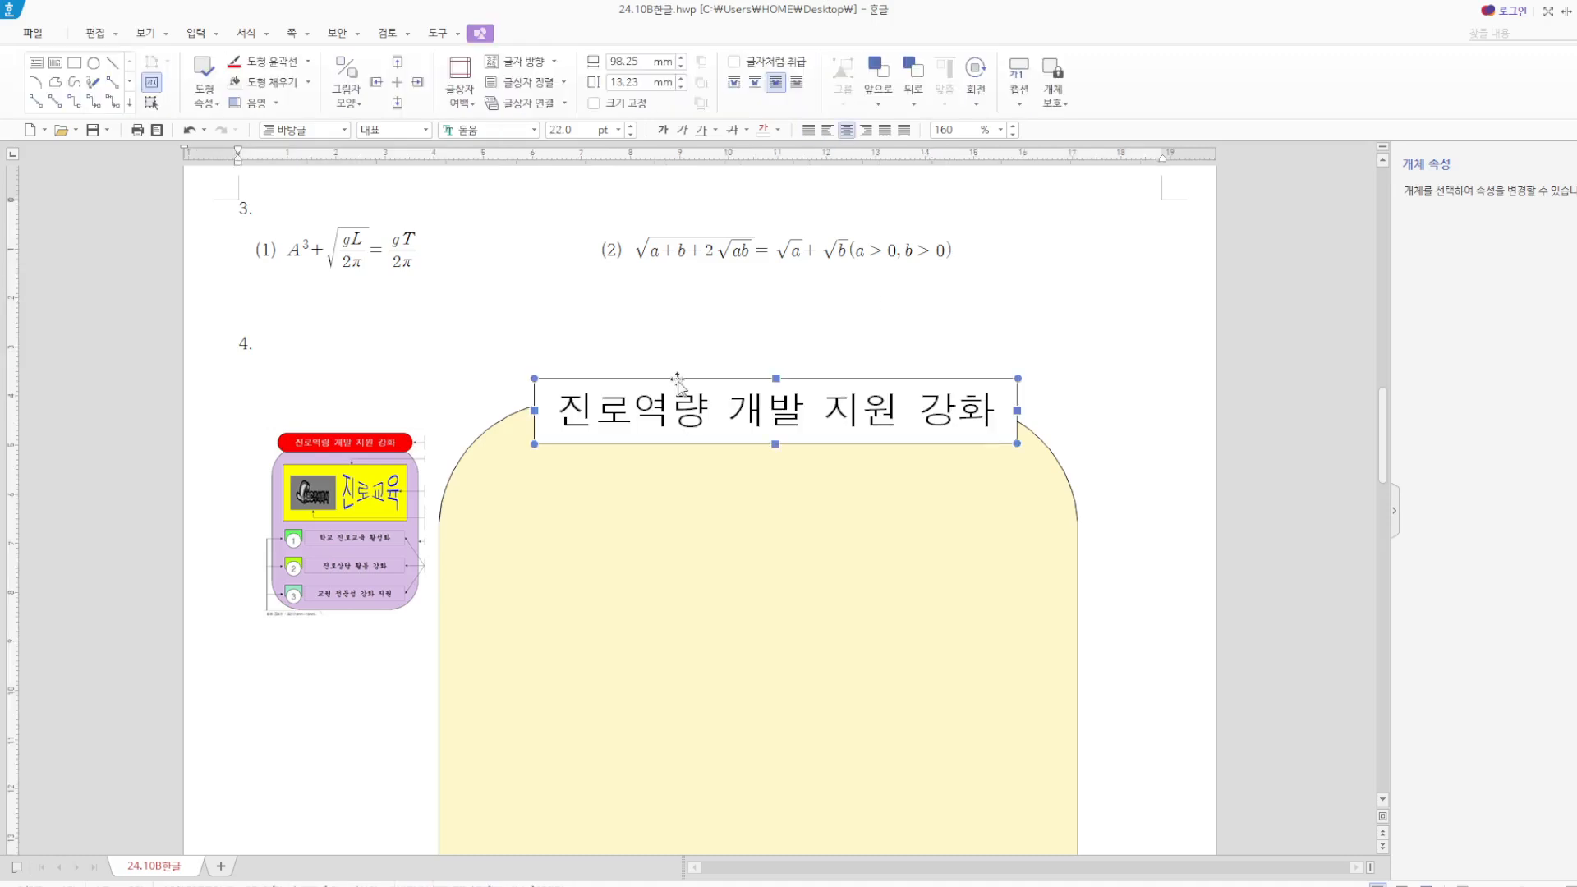
double_click(678, 384)
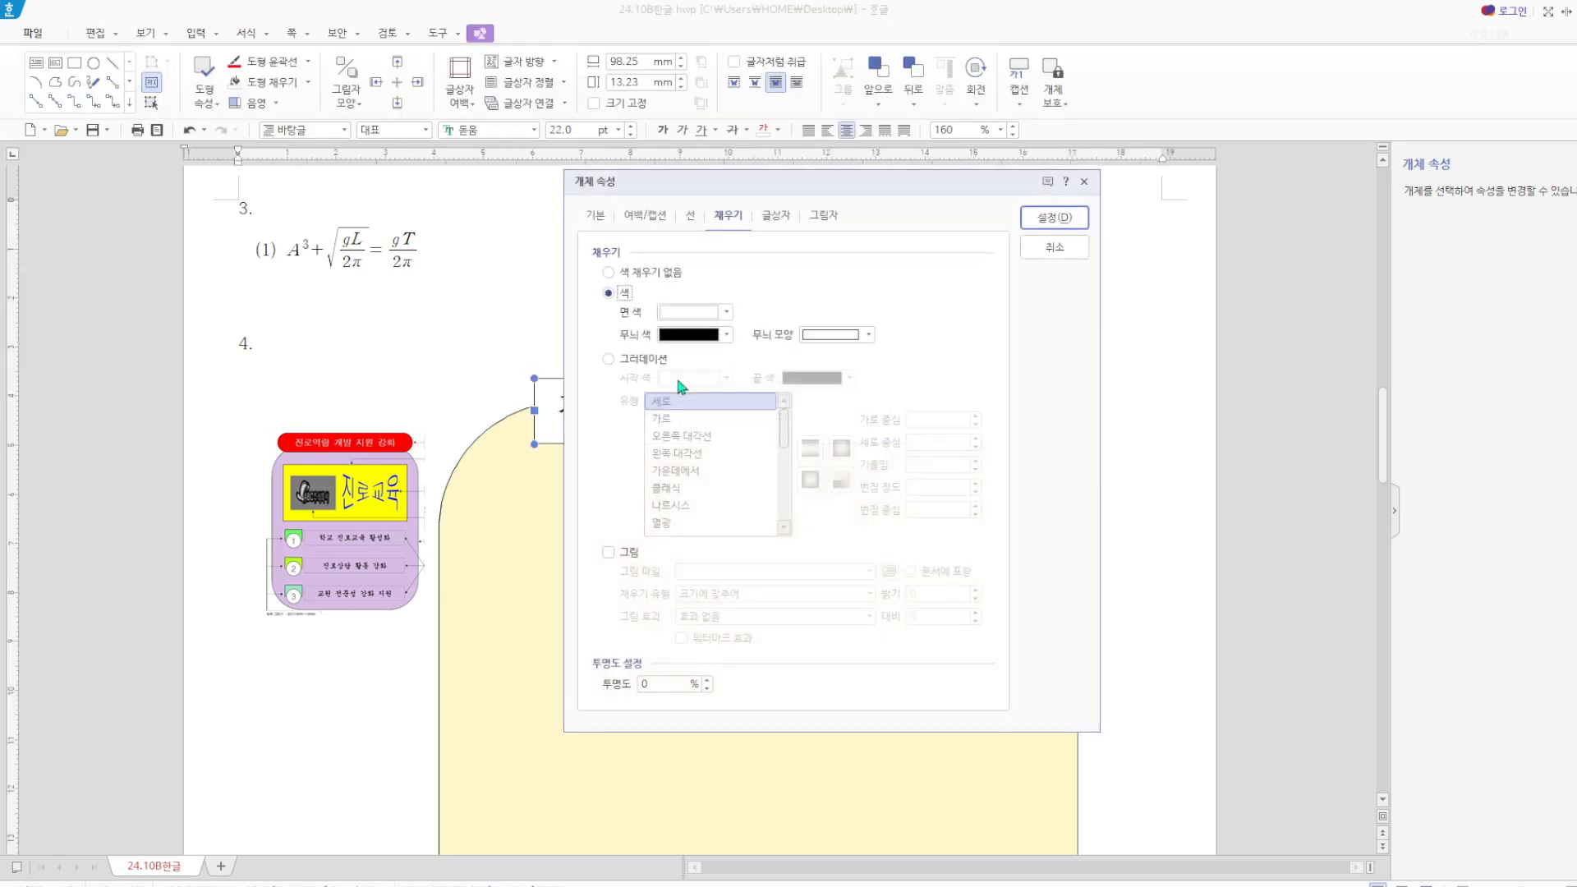
left_click(608, 219)
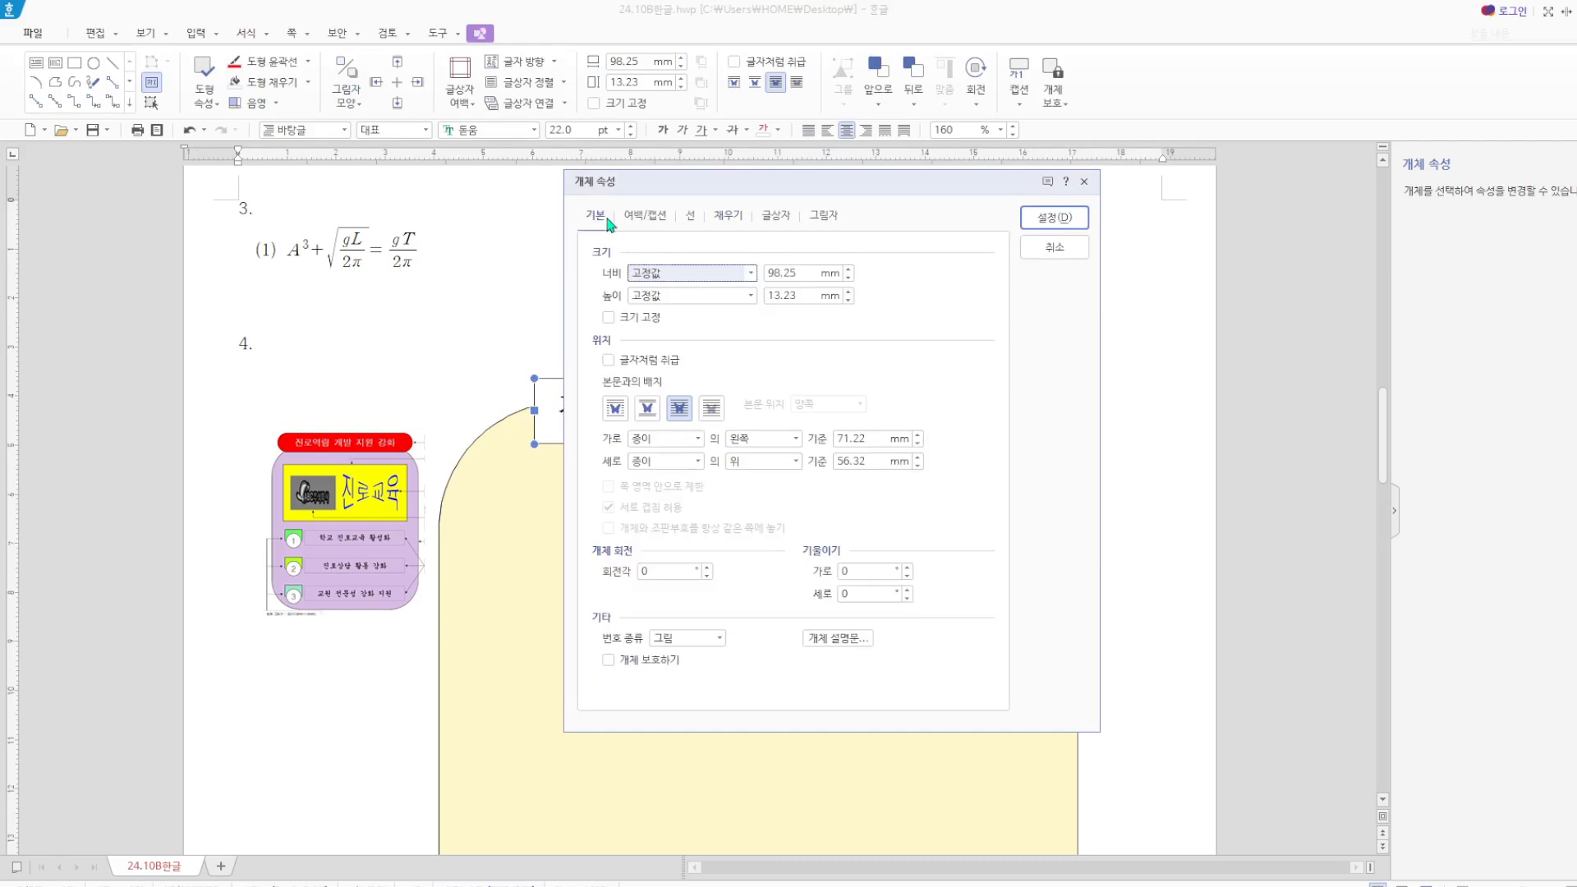
double_click(788, 272)
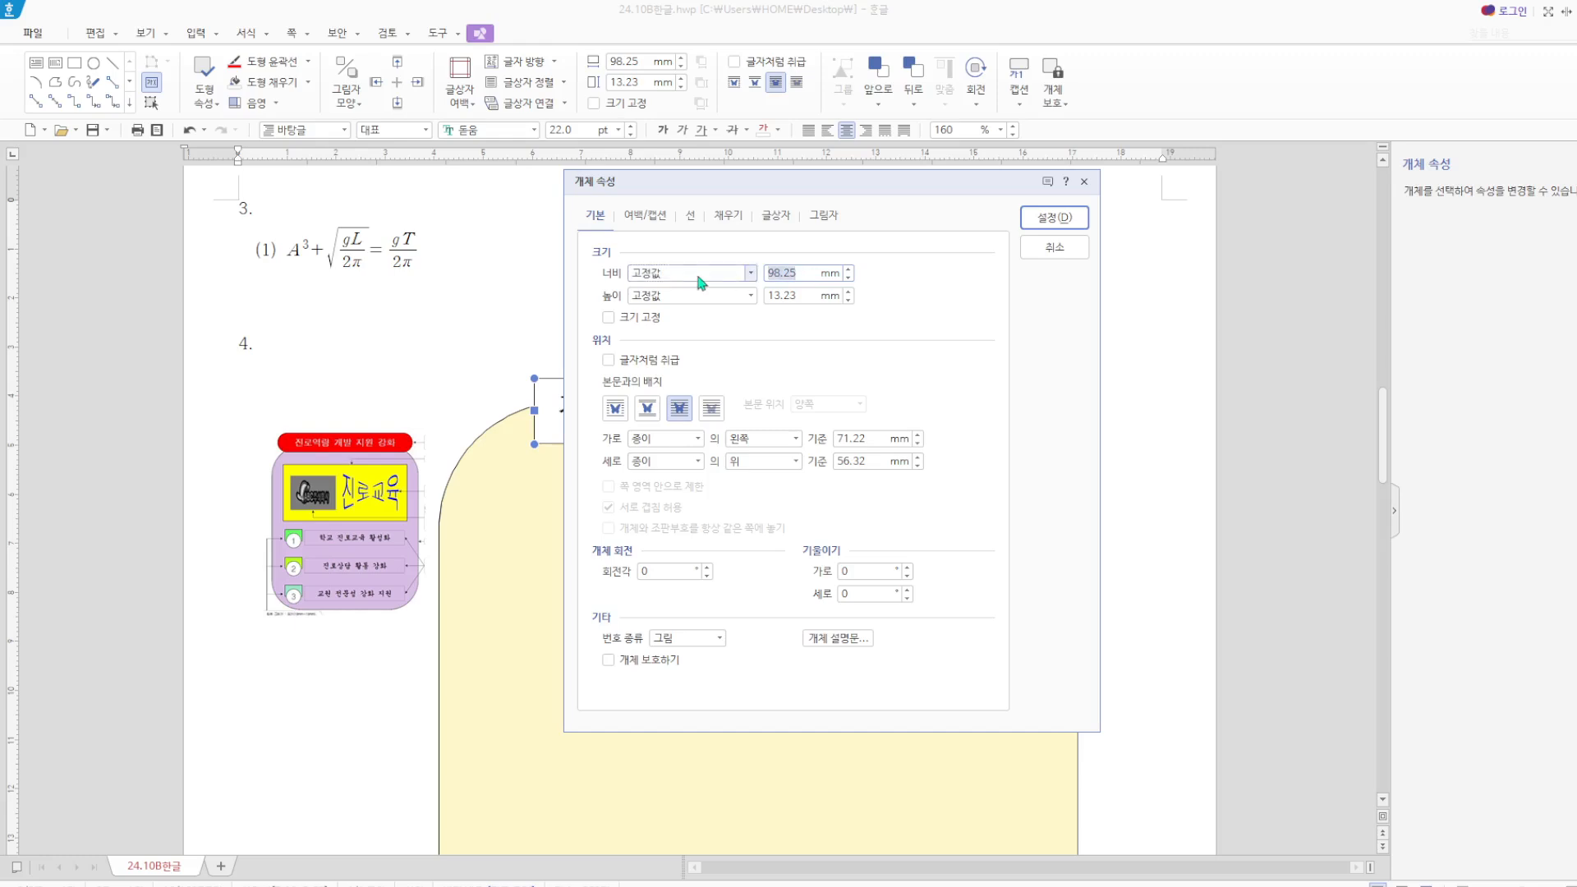
type("120")
key("Tab")
type("17")
left_click(640, 320)
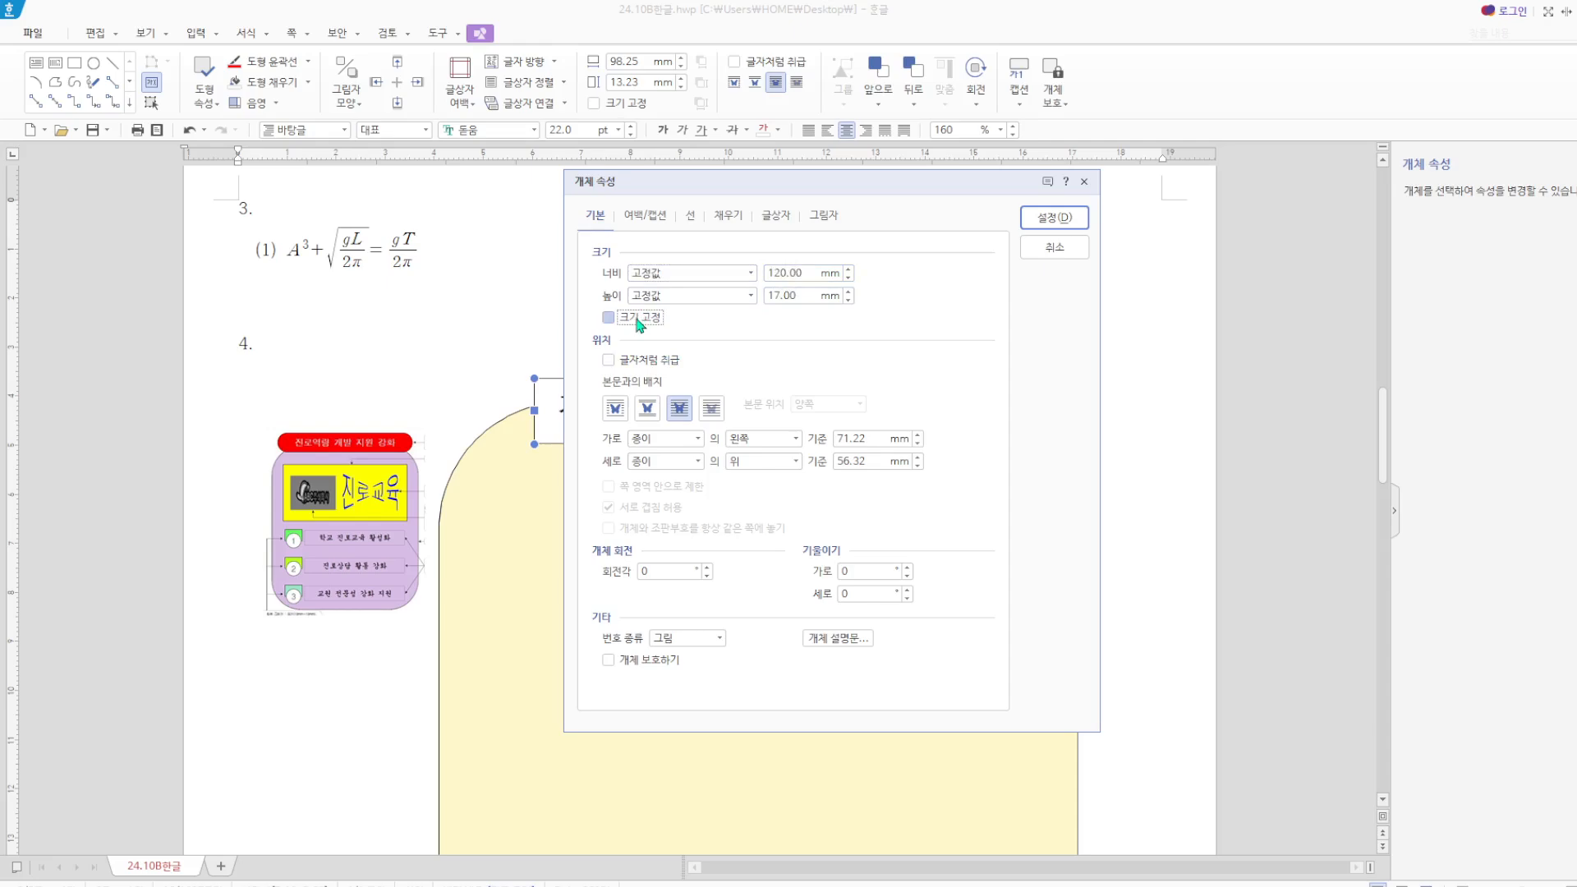
left_click(692, 227)
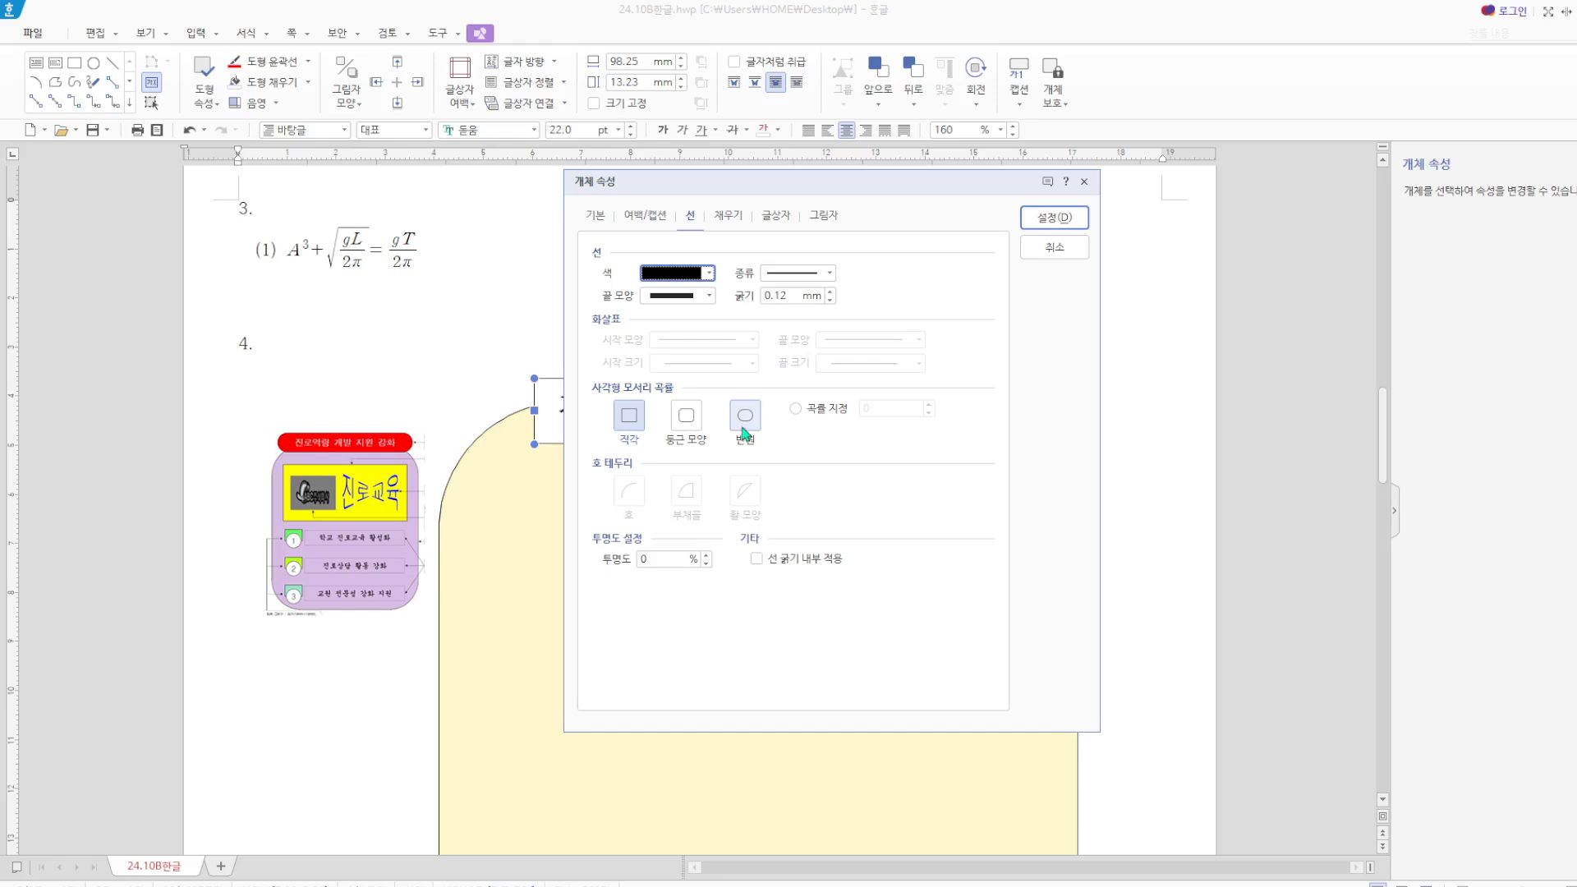
left_click(744, 419)
Fill the text box with red and center it over the yellow shape's upper edge.
left_click(728, 216)
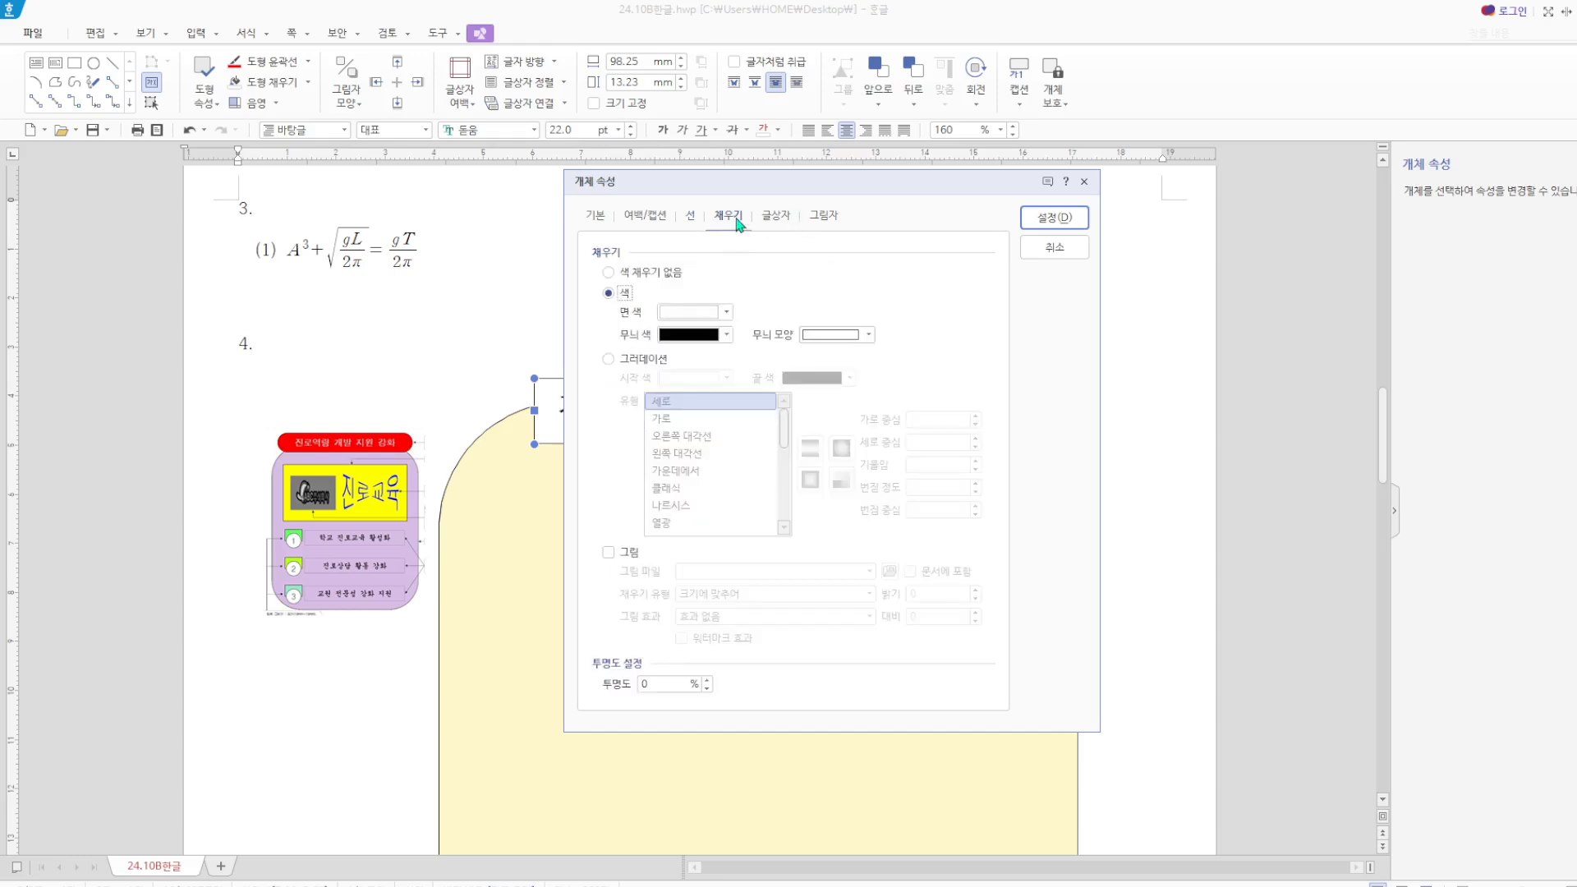
left_click(727, 312)
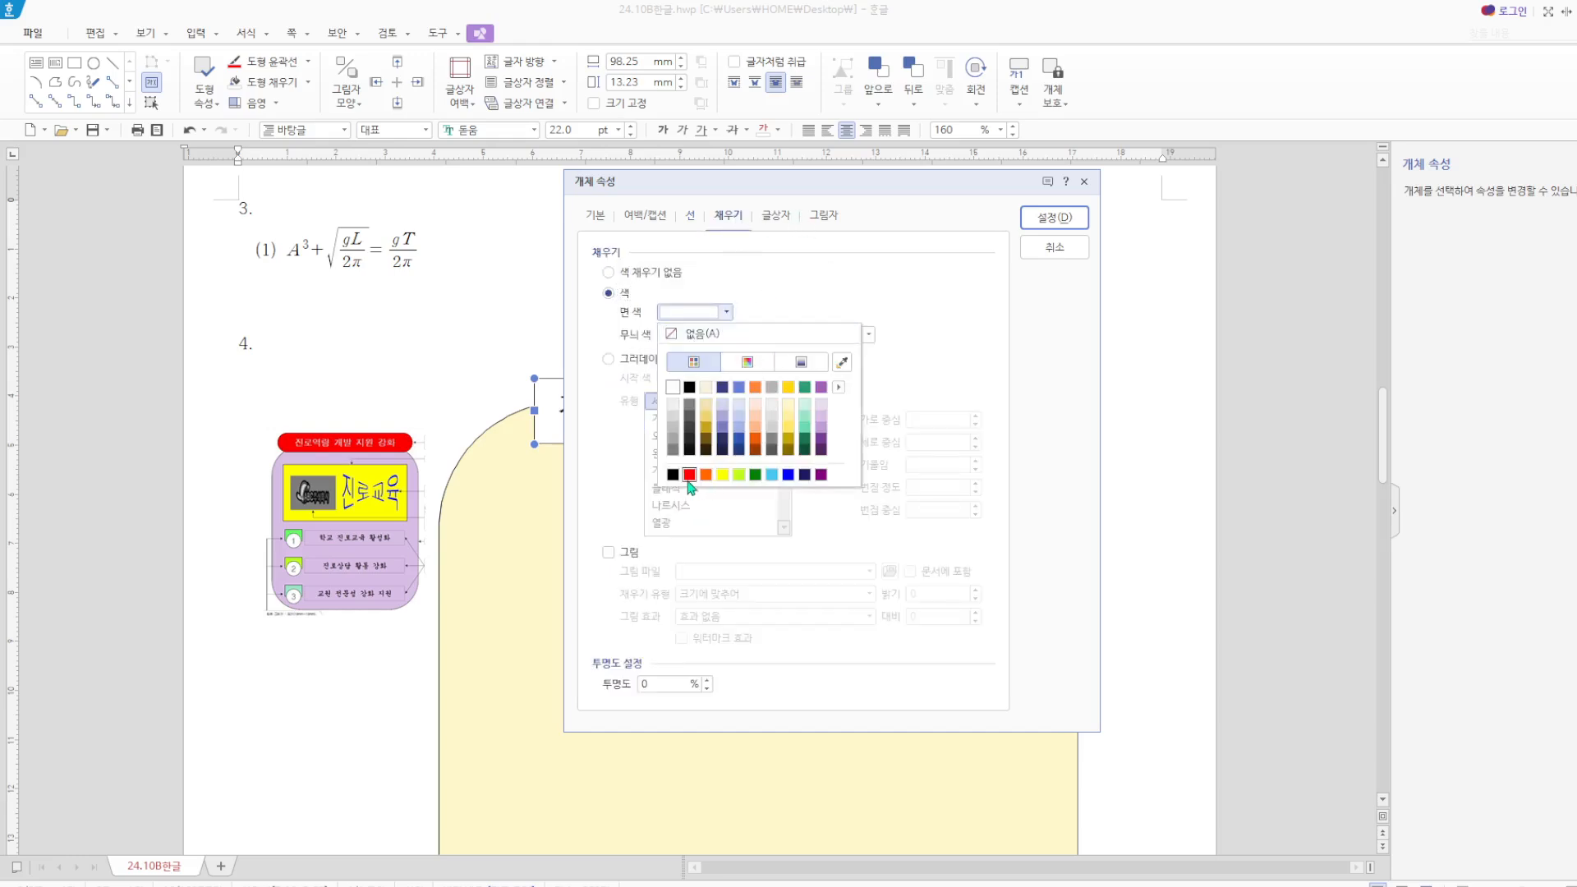
left_click(692, 485)
left_click(1040, 223)
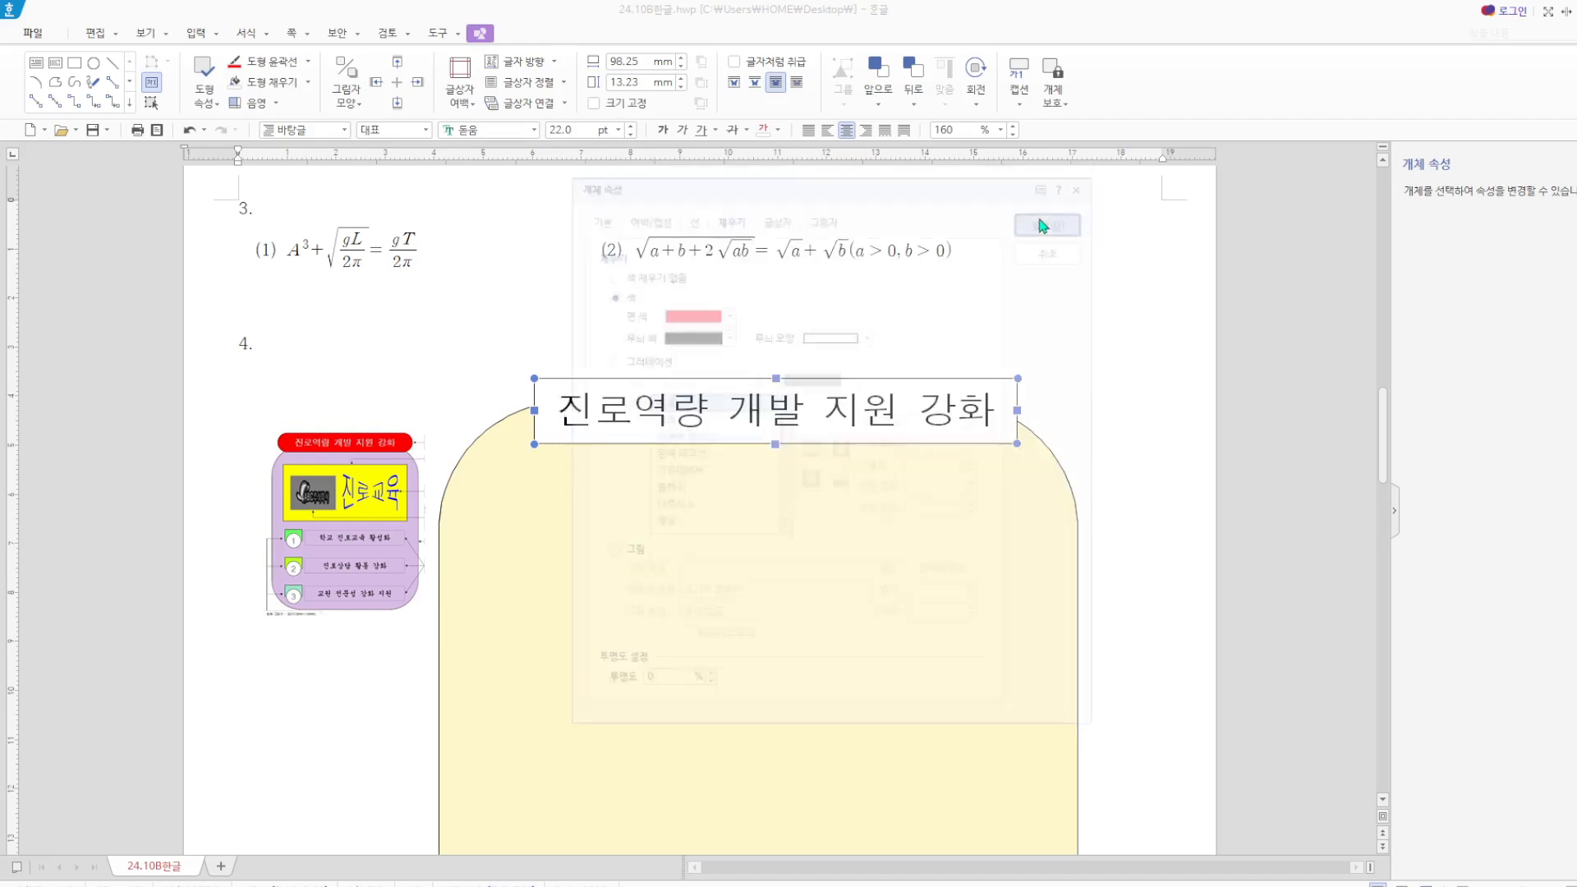
left_click_drag(1099, 416, 1036, 408)
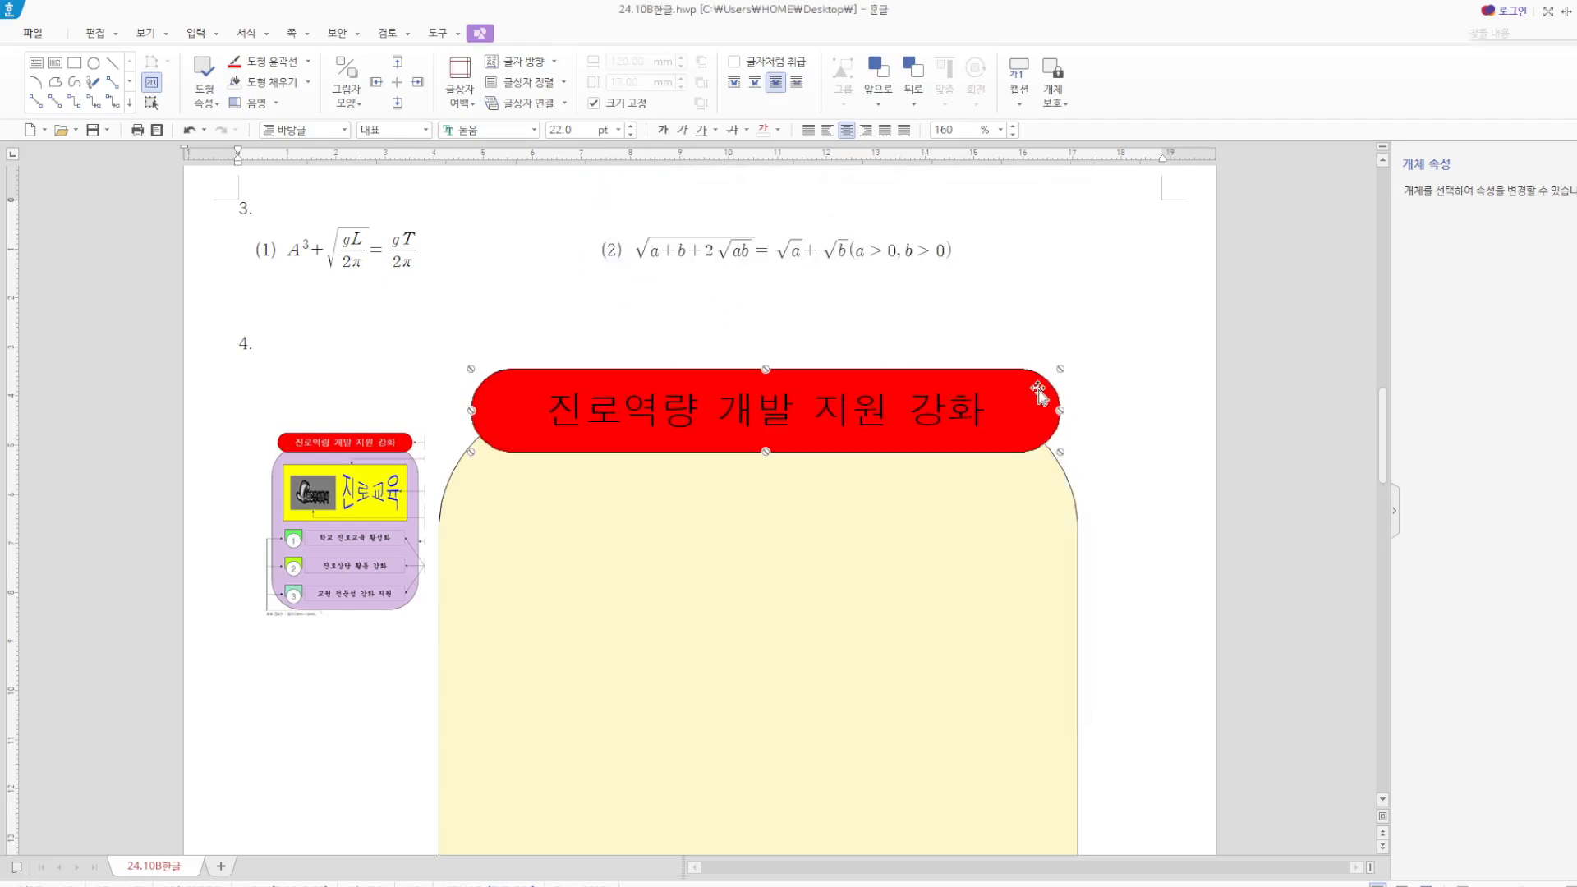
left_click(1171, 404)
Set the color of the text 진로역량 개발 지원 강화 in the red box to white.
left_click_drag(562, 404, 969, 410)
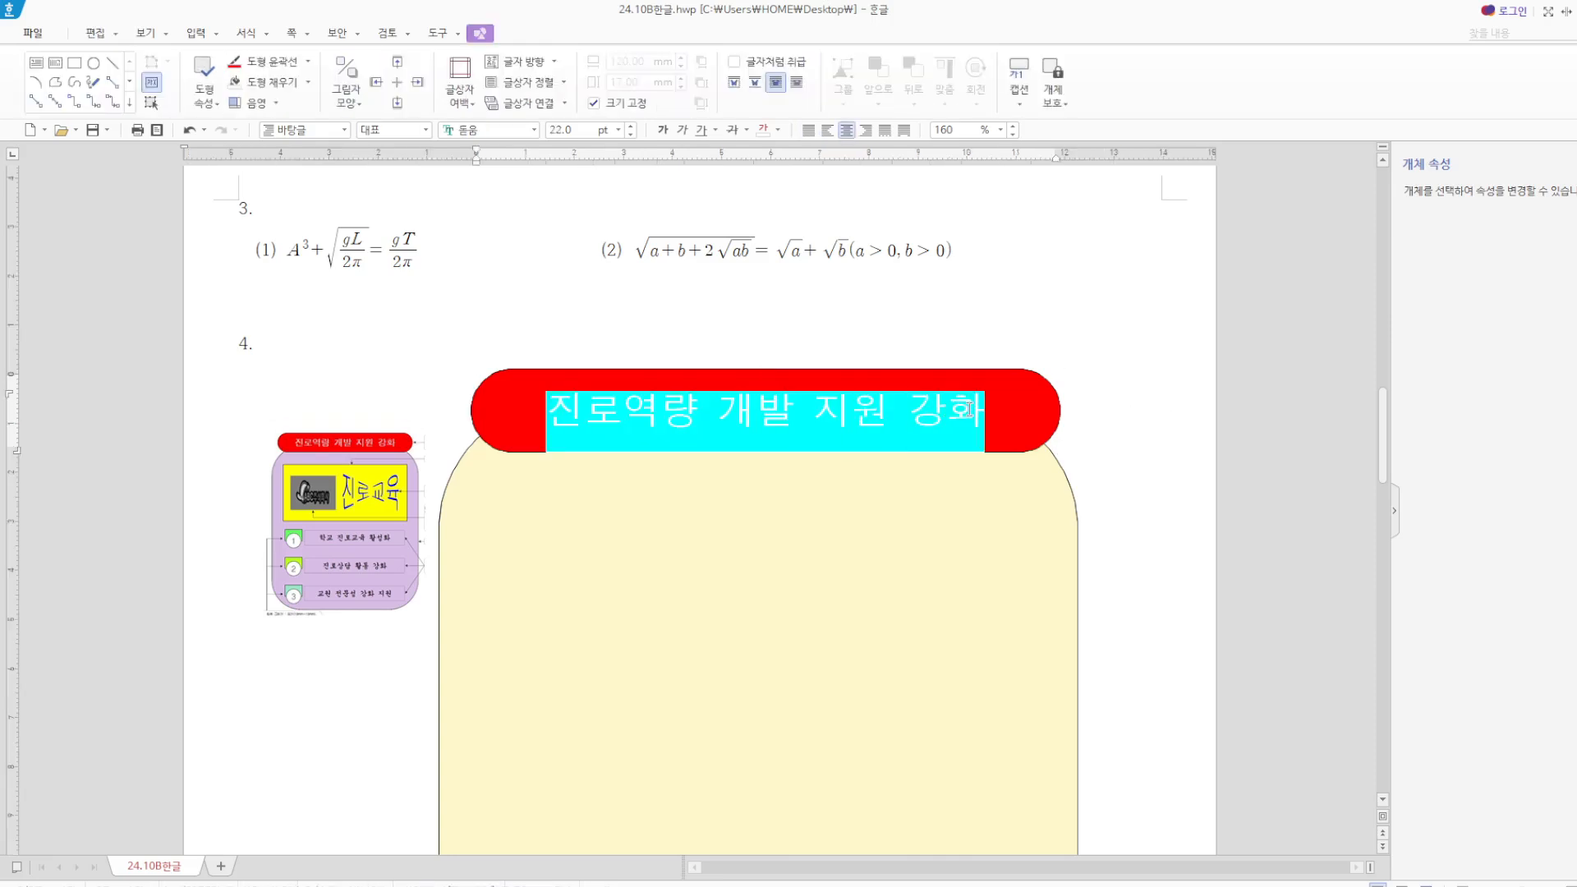
left_click(763, 129)
left_click(1156, 351)
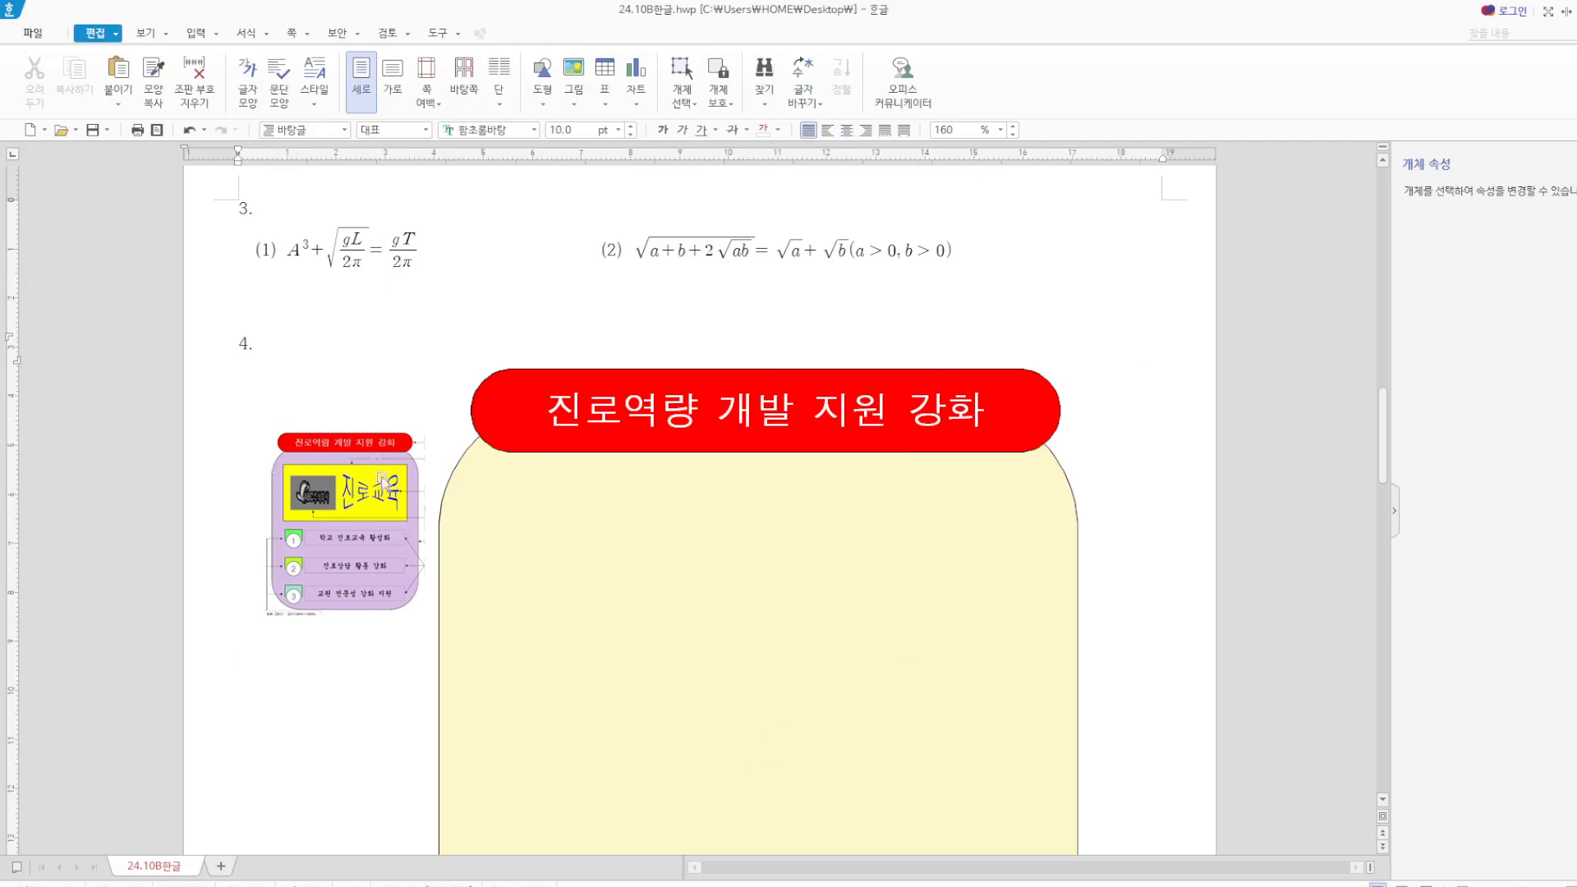
Draw a rectangle about 73 mm wide by 18 mm high on the yellow shape, below the red title box.
left_click(542, 103)
left_click(572, 152)
left_click_drag(558, 514, 917, 605)
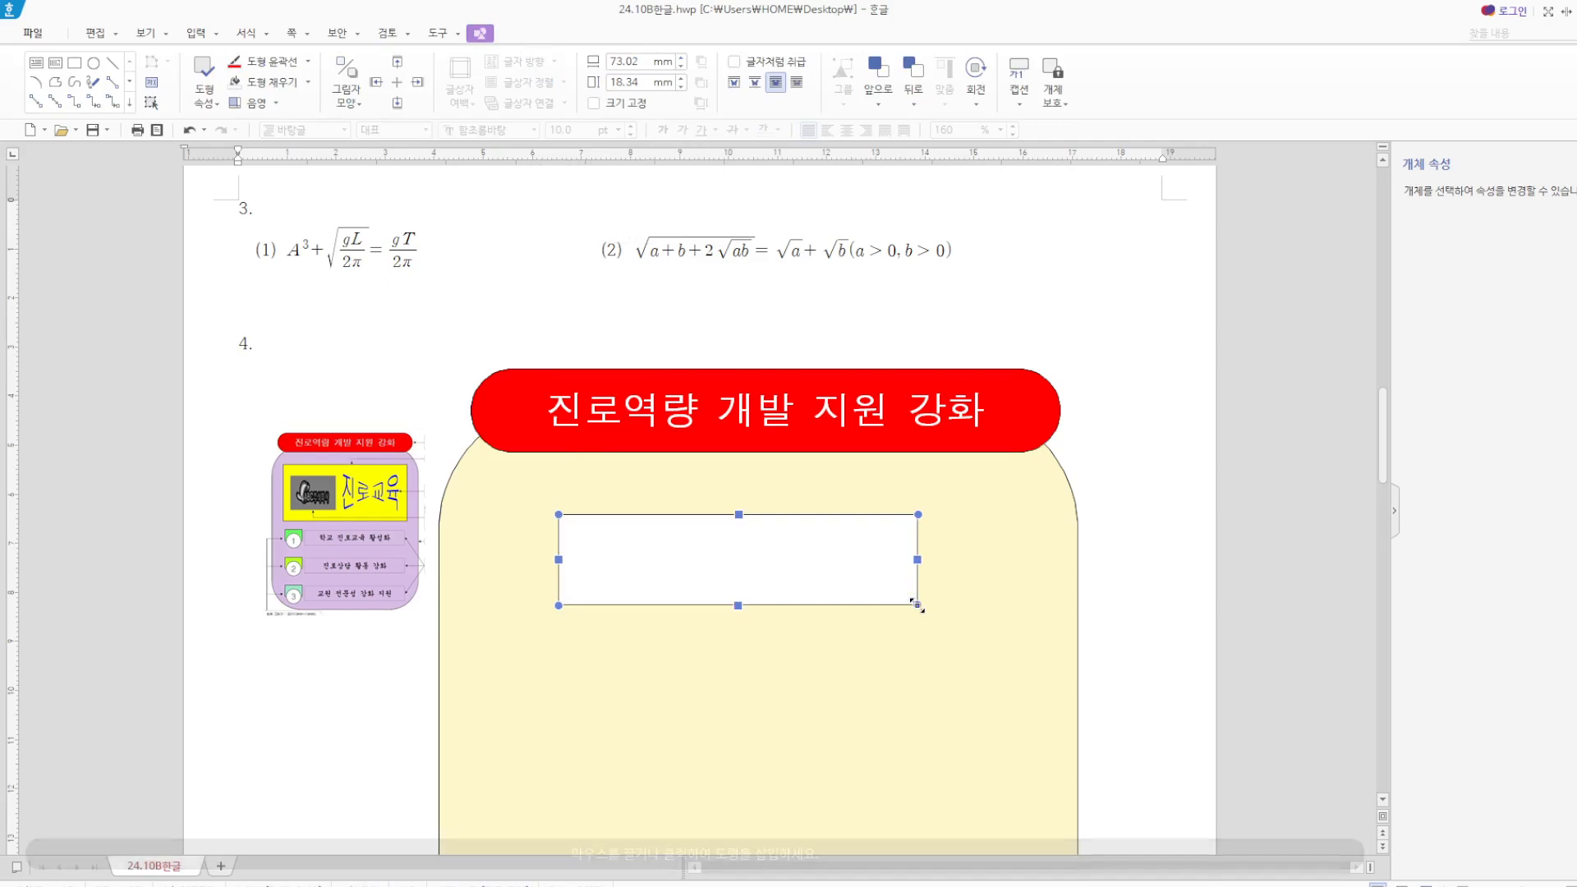
Set the new rectangle's size to 110 mm wide by 50 mm high with 크기 고정.
double_click(917, 605)
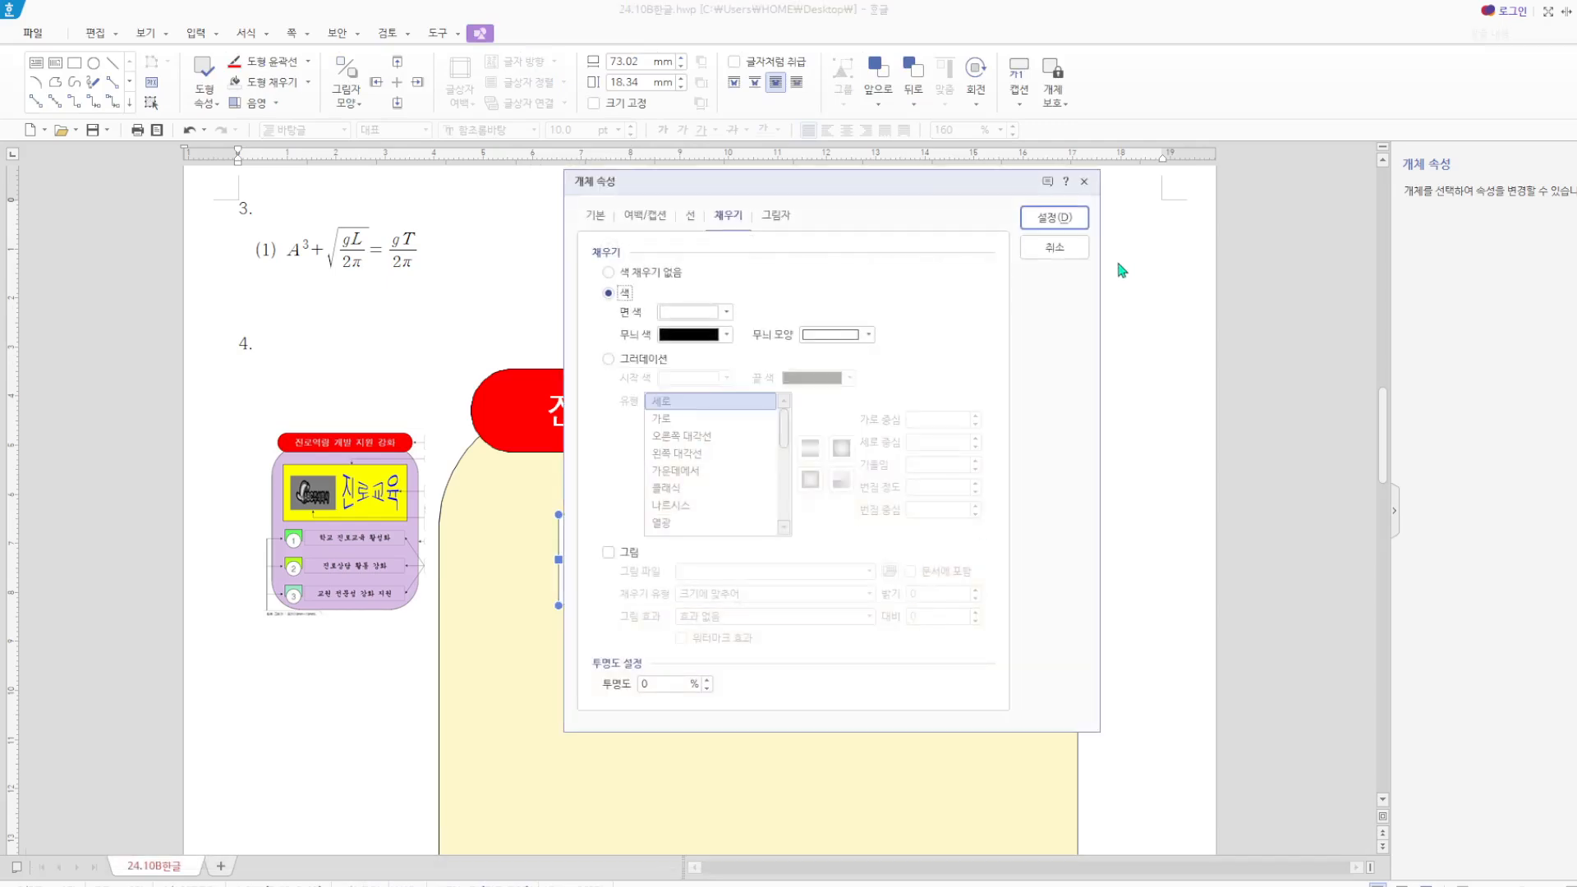
left_click(595, 218)
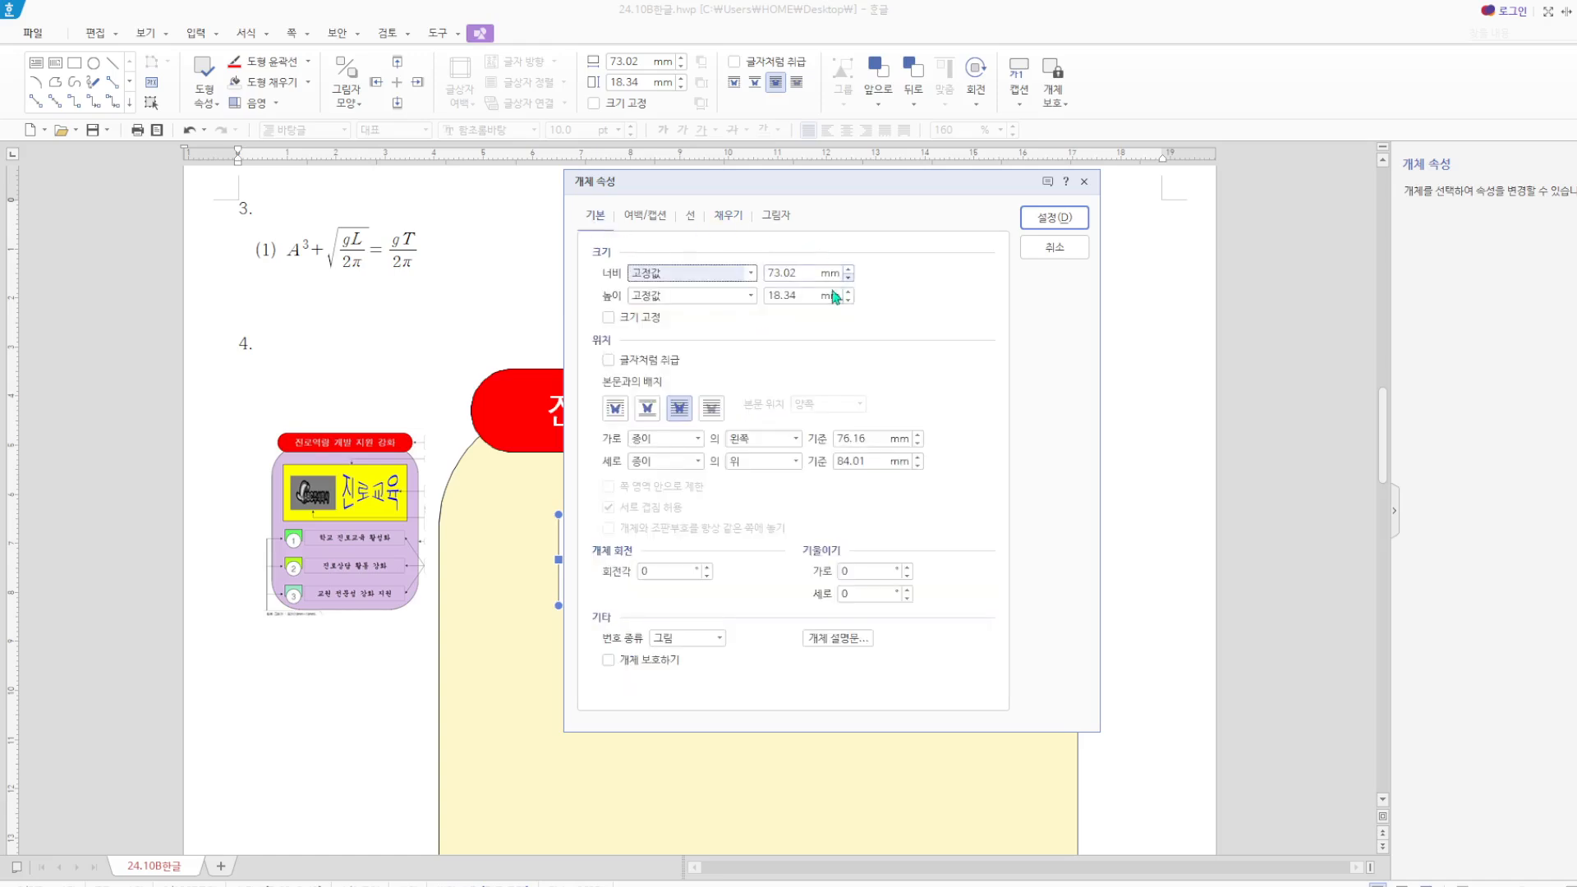
double_click(781, 273)
type("1")
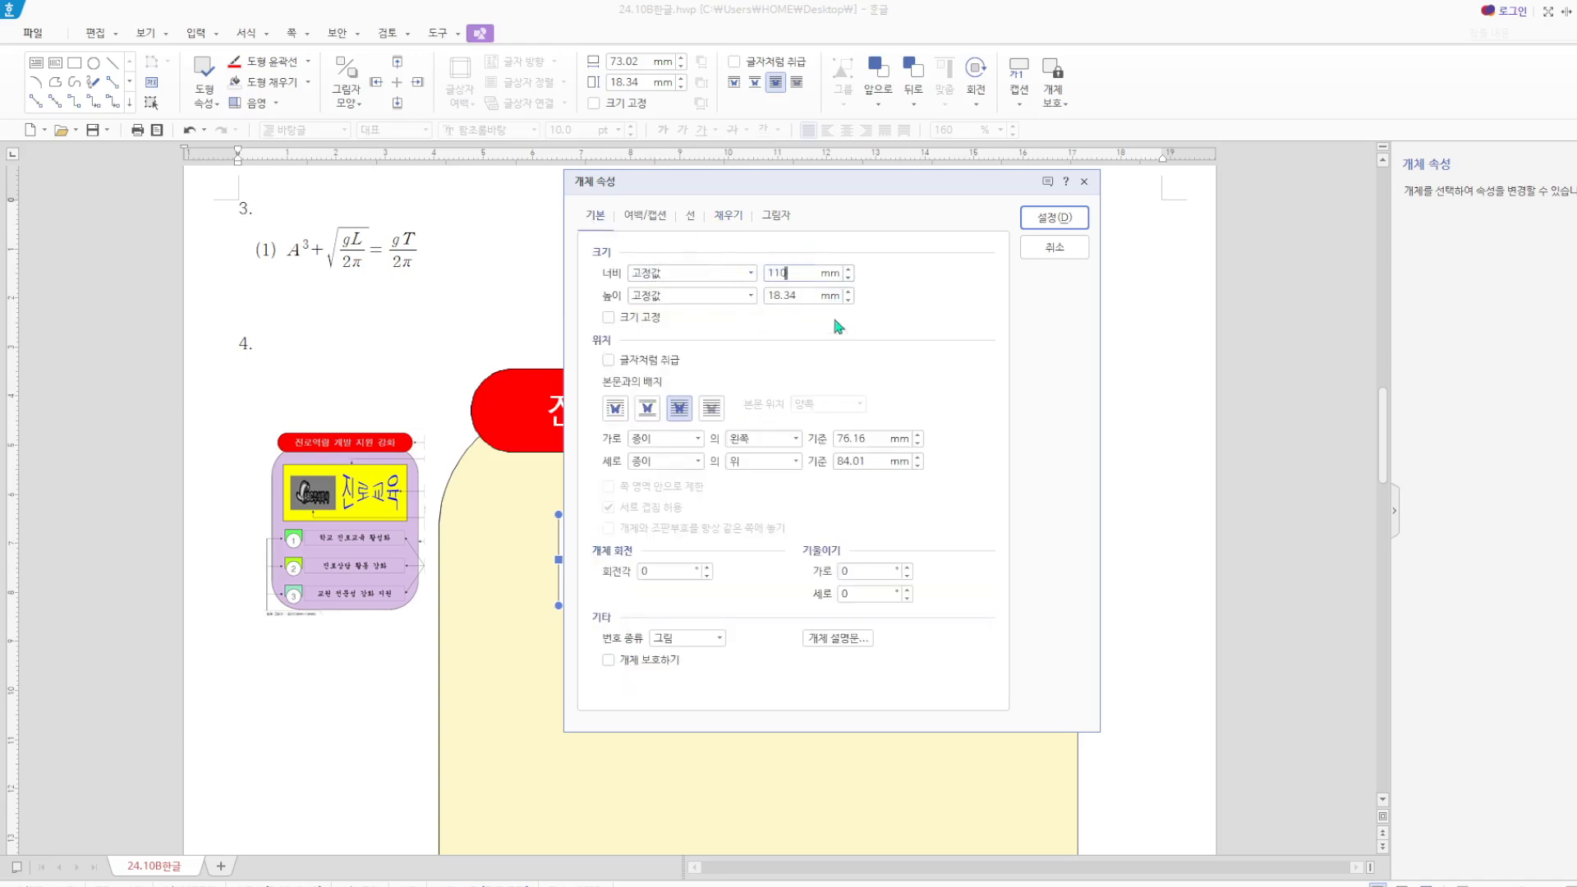
type("10")
key("Tab")
type("50")
left_click(618, 320)
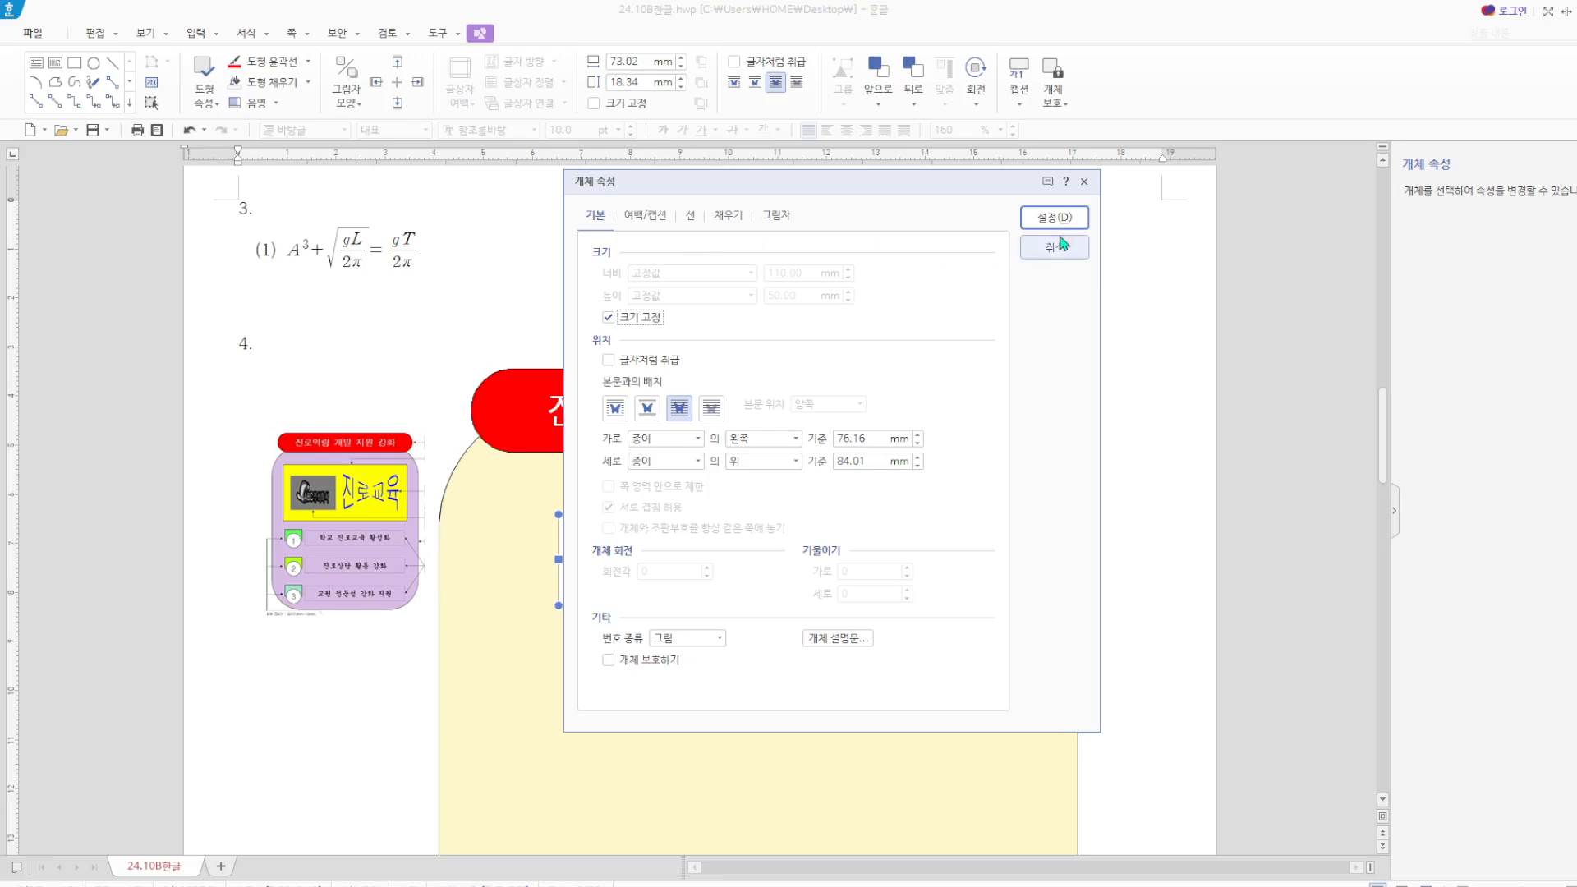
Fill the rectangle with light lavender and center it on the yellow shape below the red title box.
left_click(731, 218)
left_click(698, 312)
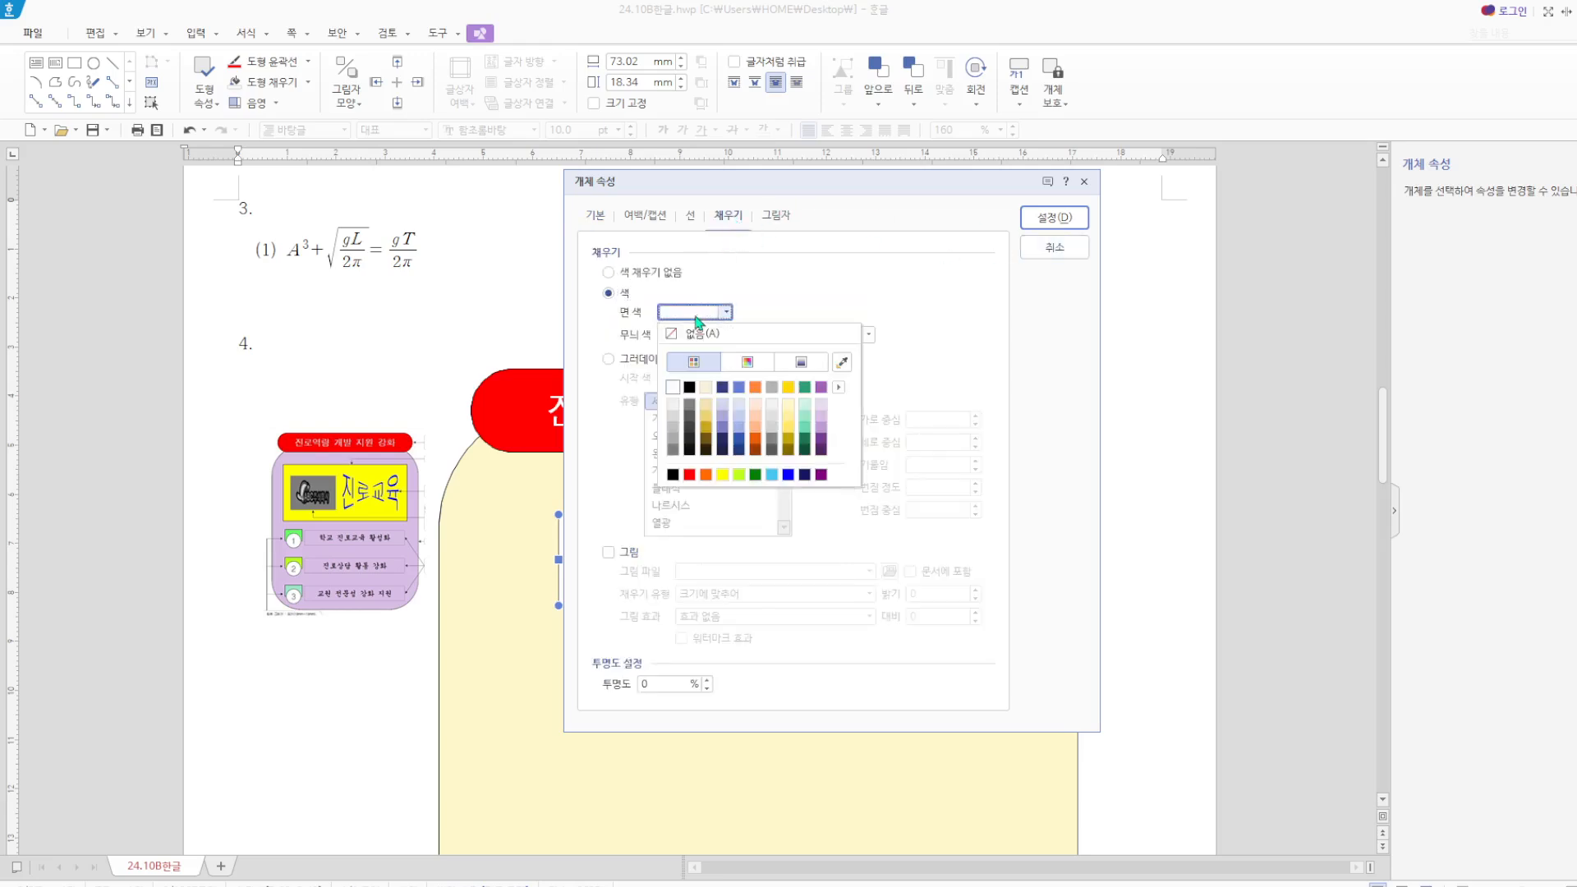
left_click(721, 406)
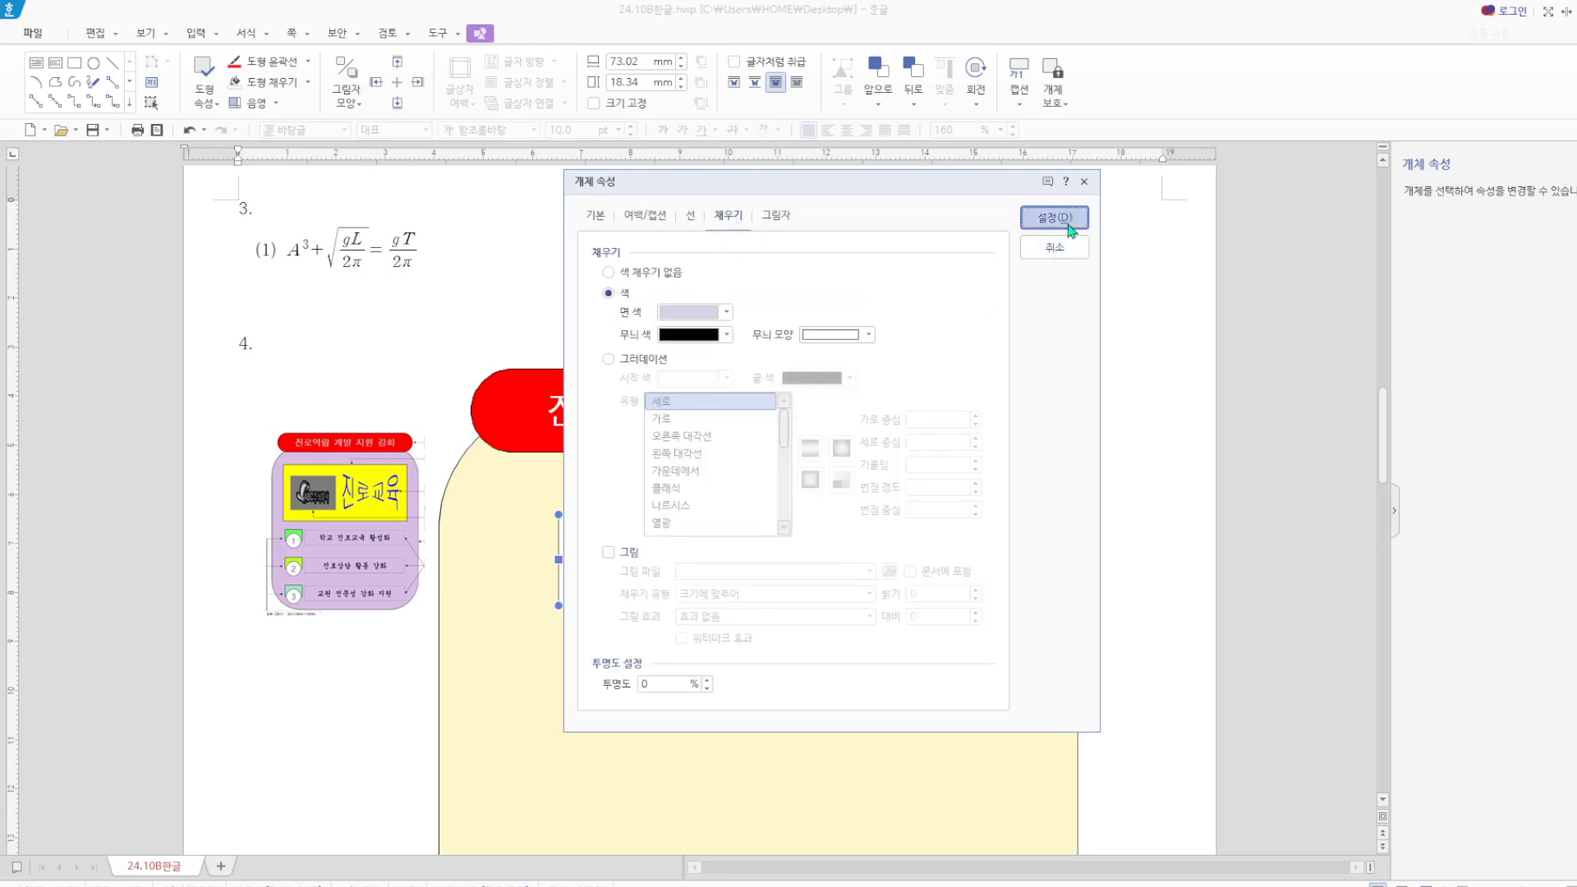
left_click(1067, 219)
left_click_drag(845, 617, 791, 605)
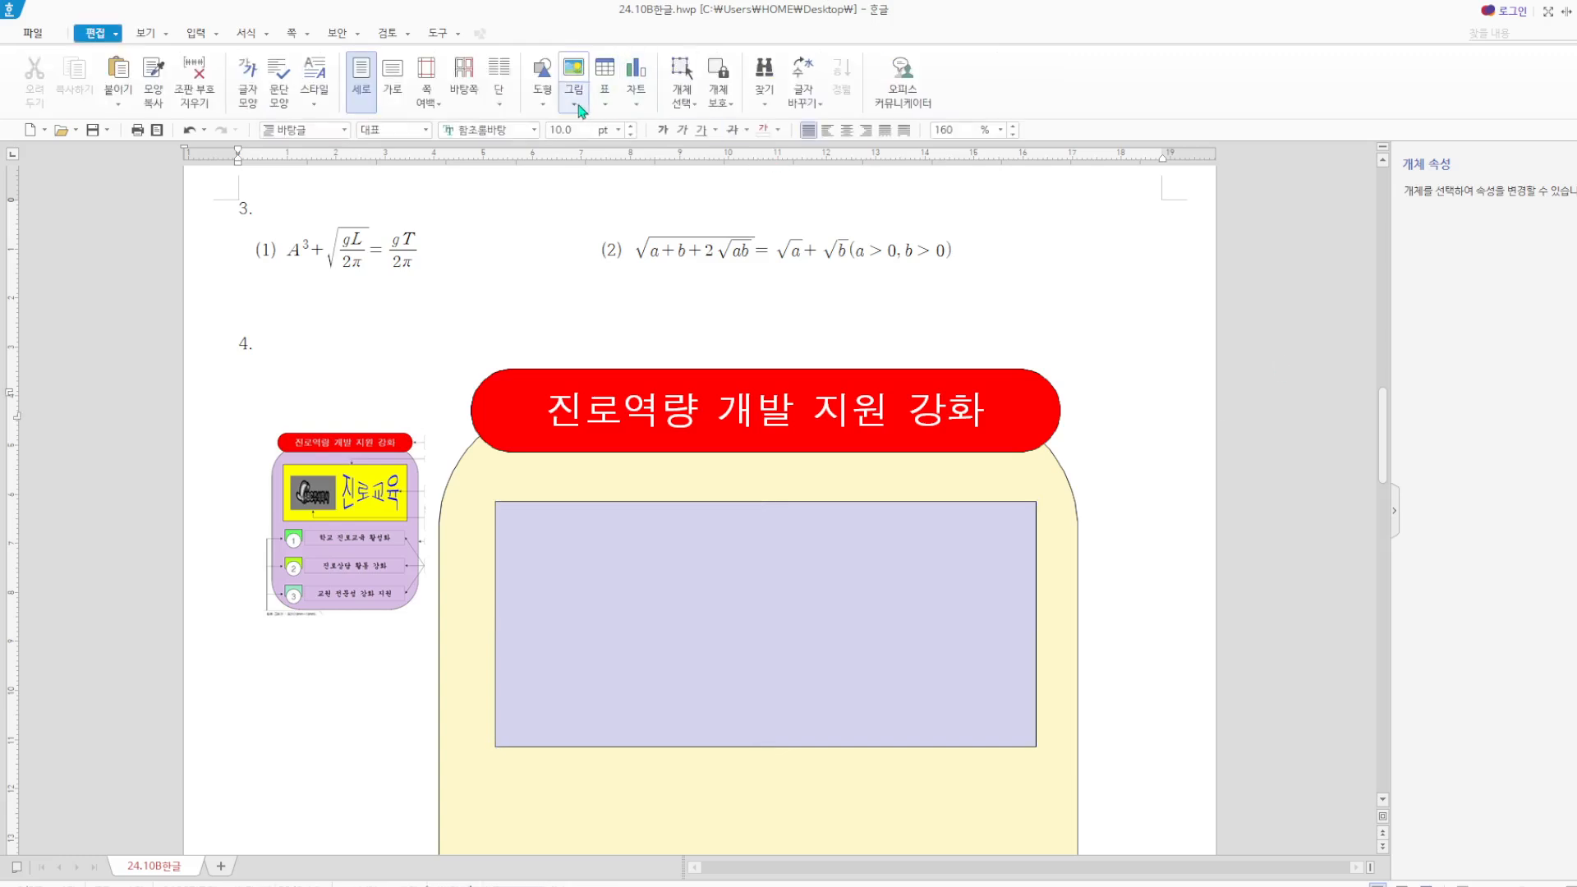
left_click(578, 105)
left_click(582, 131)
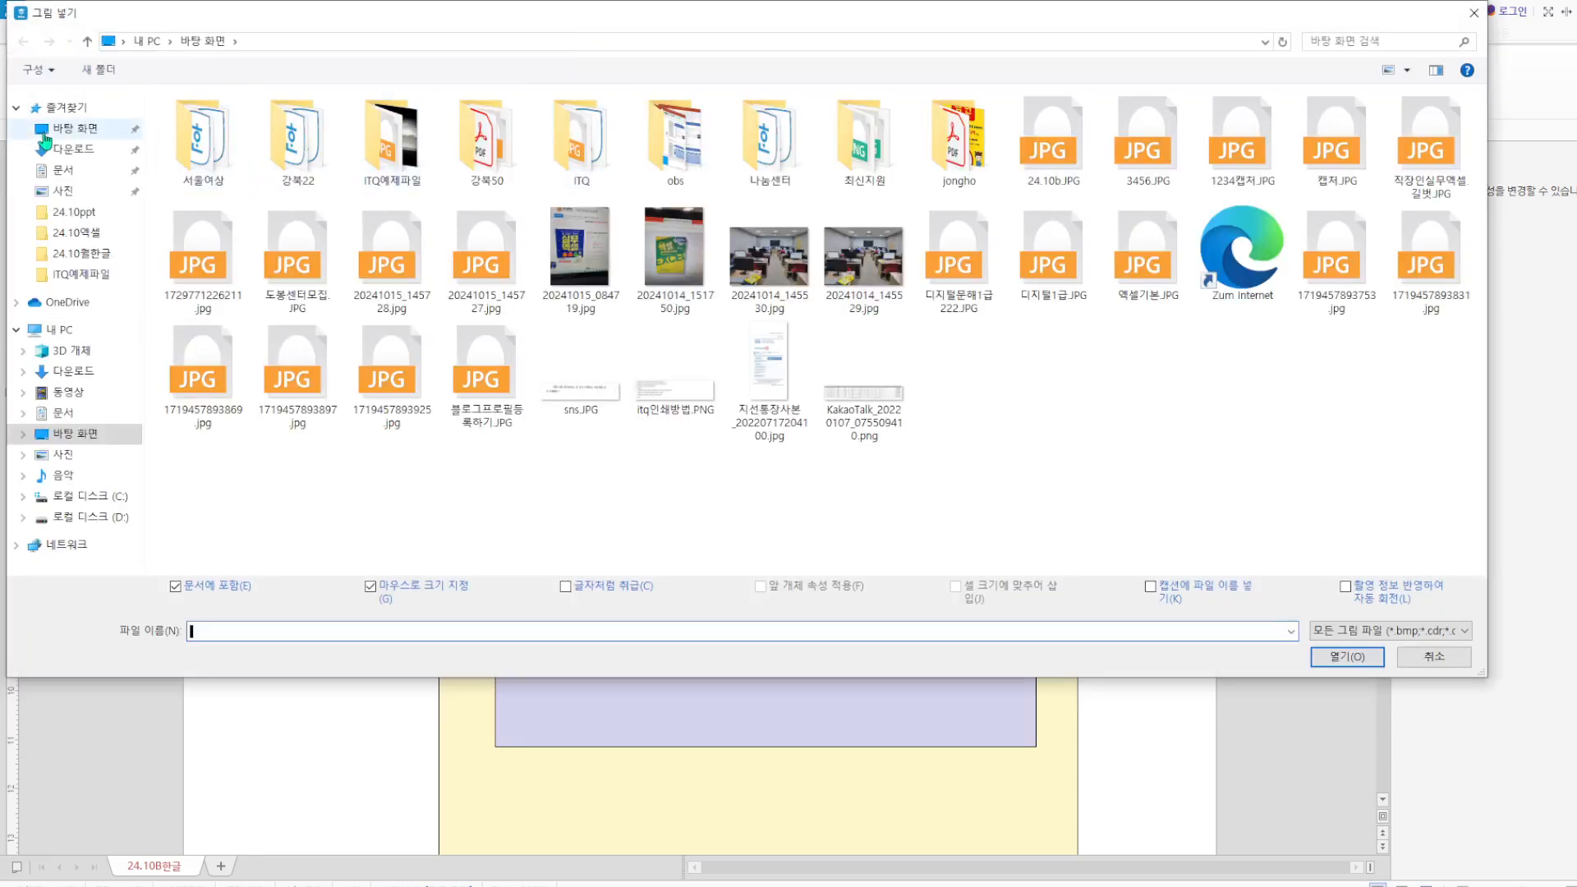
double_click(383, 156)
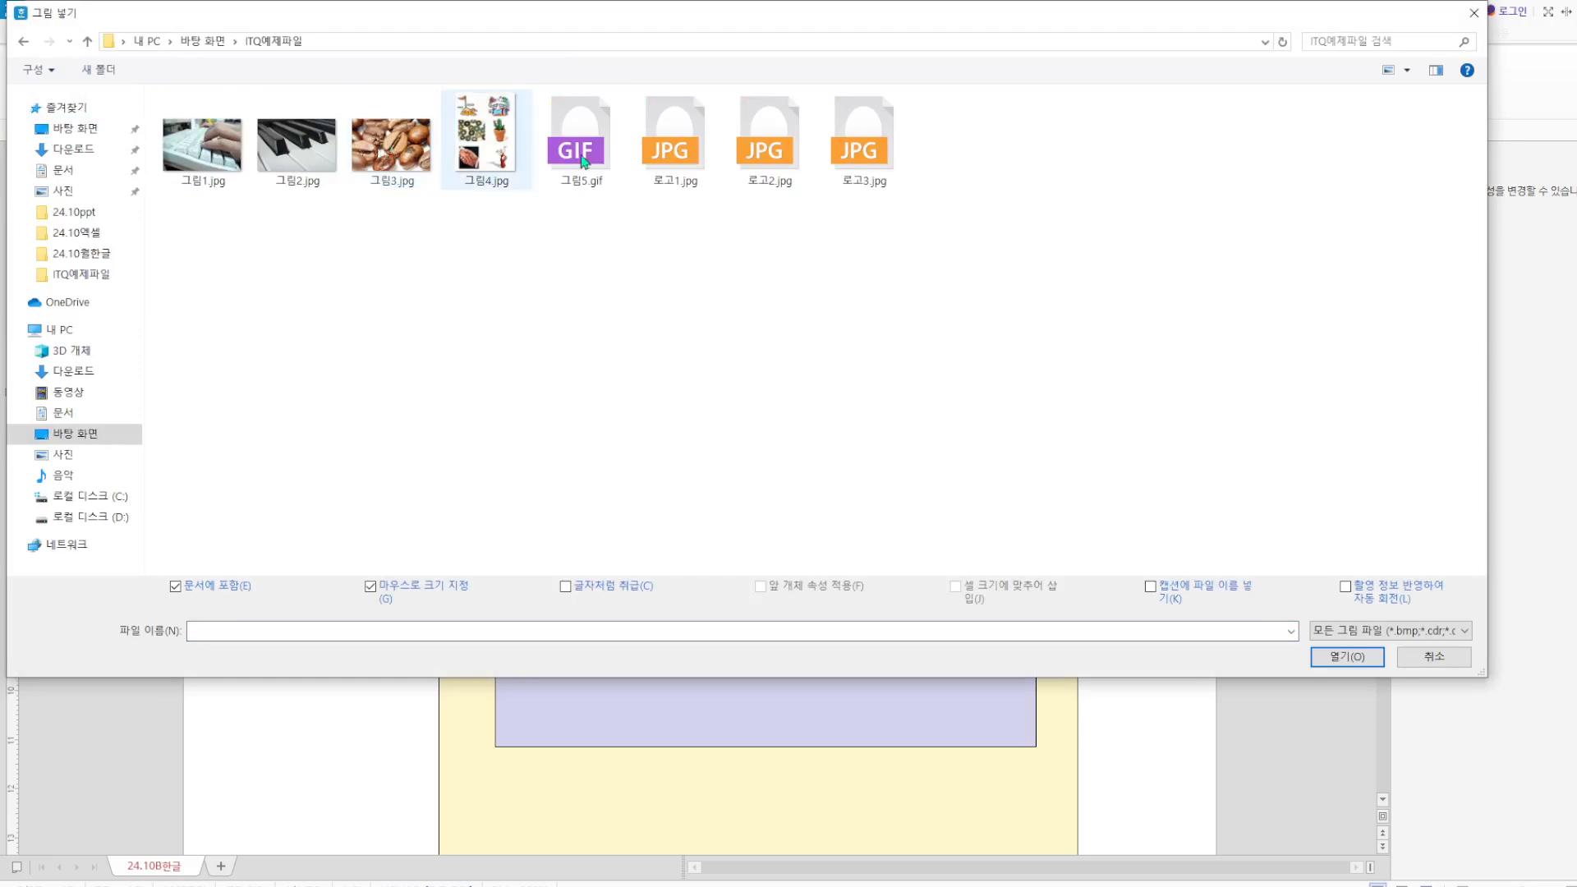
left_click(781, 153)
left_click(1345, 665)
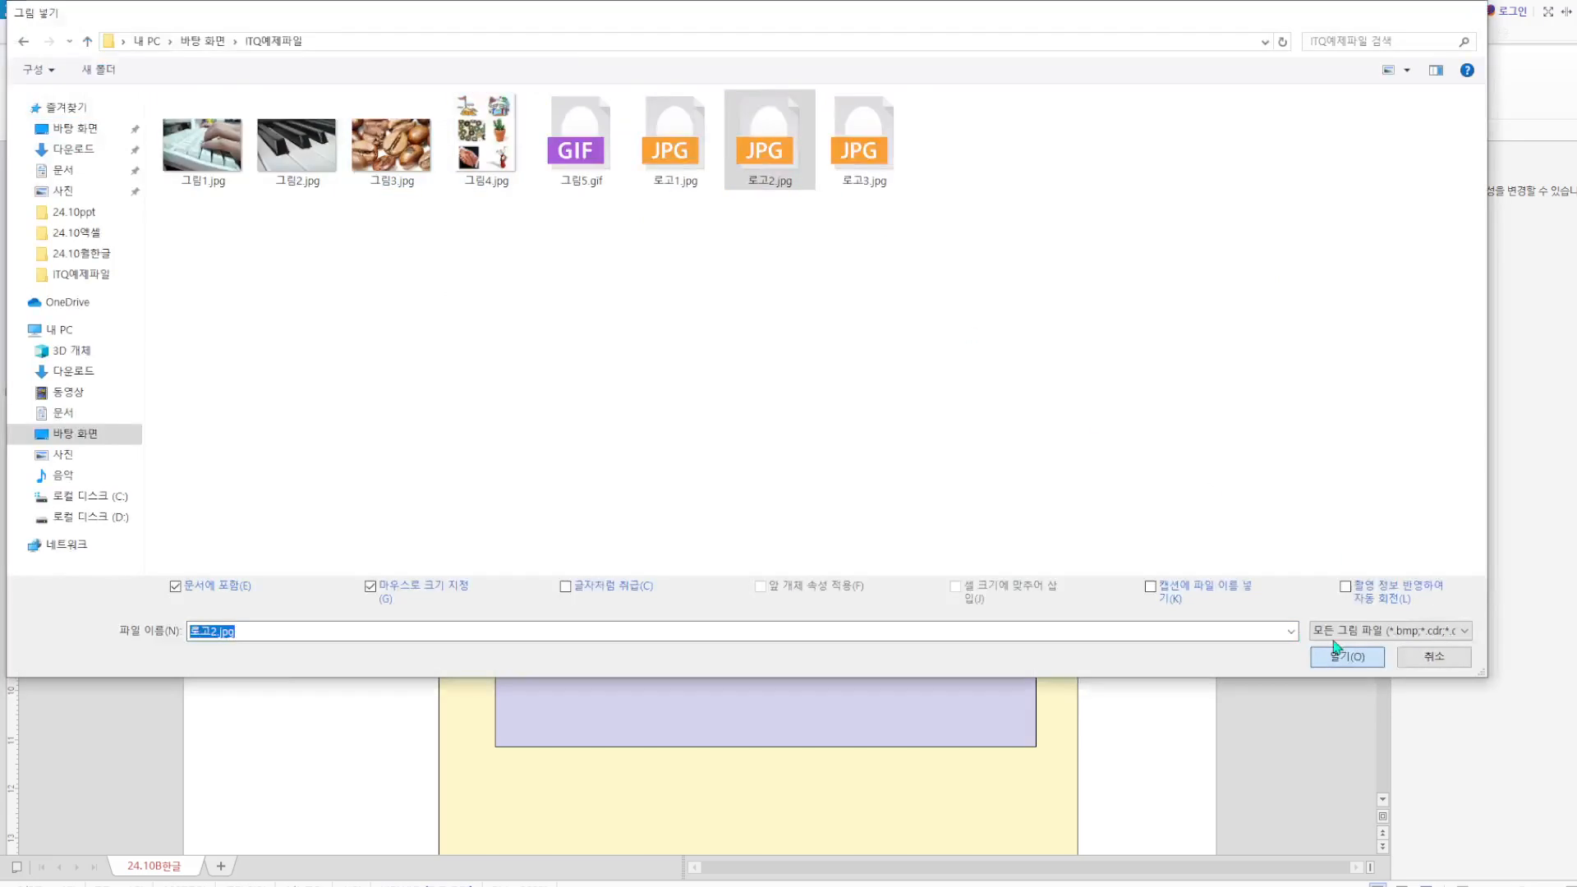
left_click_drag(463, 320, 650, 378)
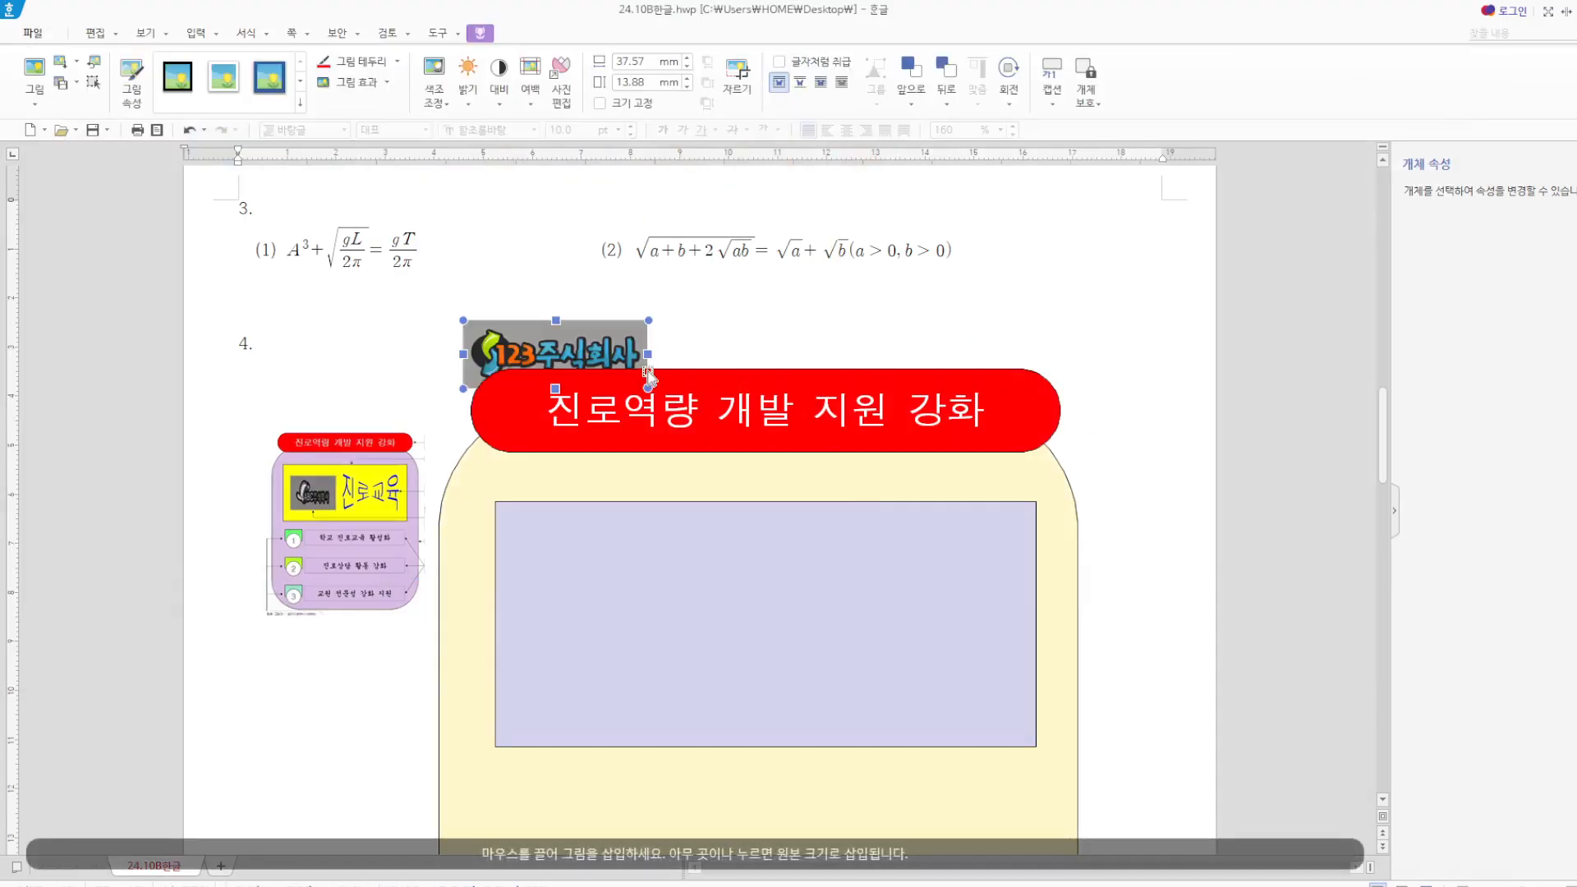
key("ctrl+z")
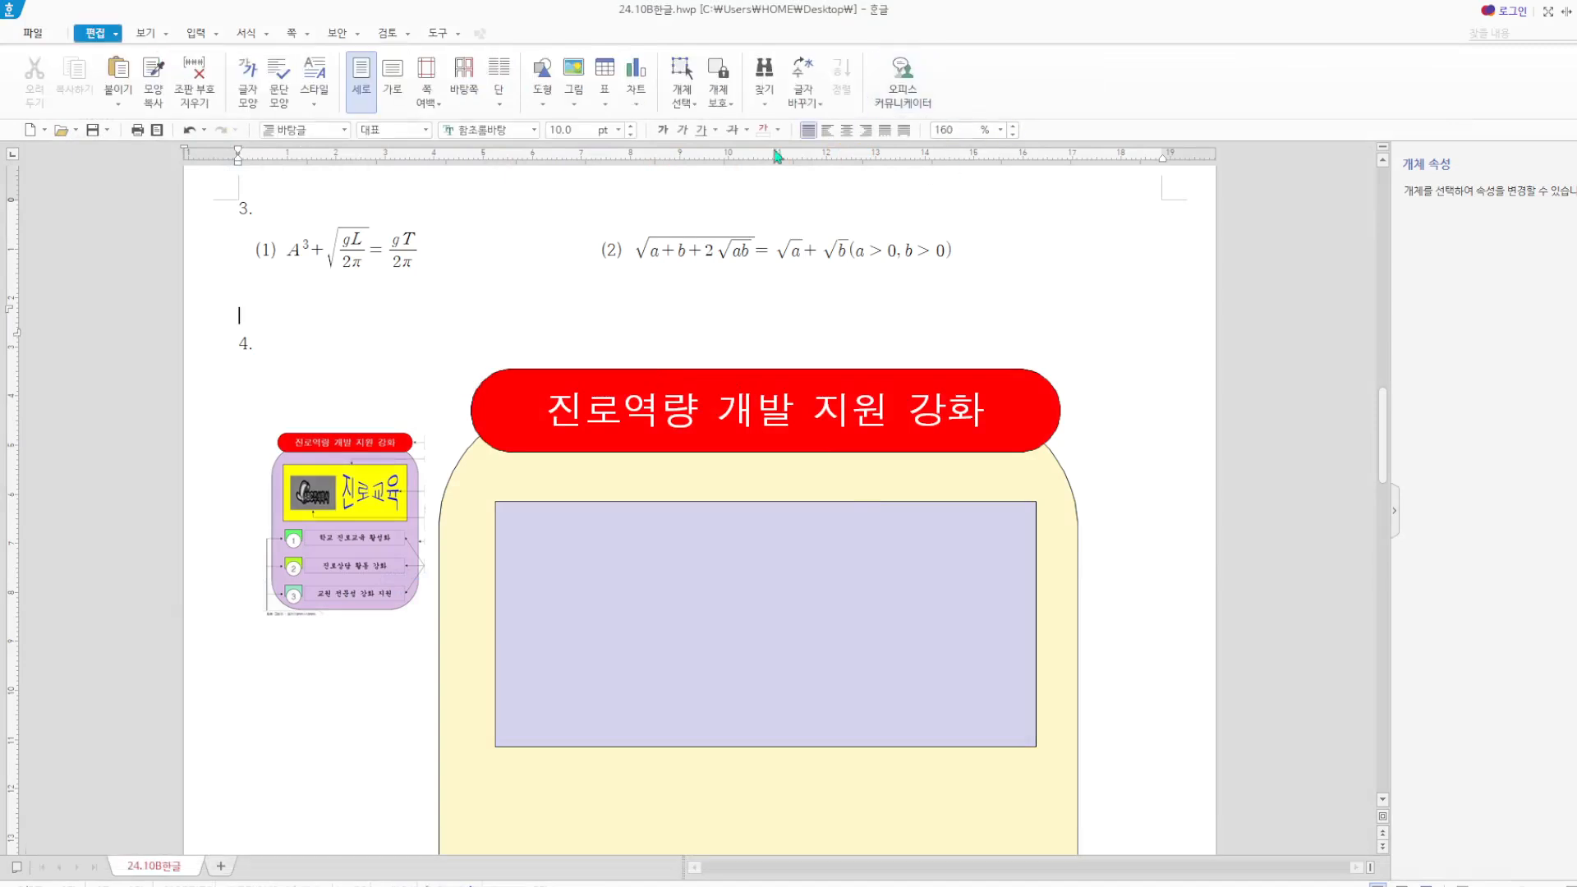
Insert 로고1.jpg from the ITQ예제파일 folder beneath the sample picture, about 69 mm wide by 23 mm high.
left_click(573, 69)
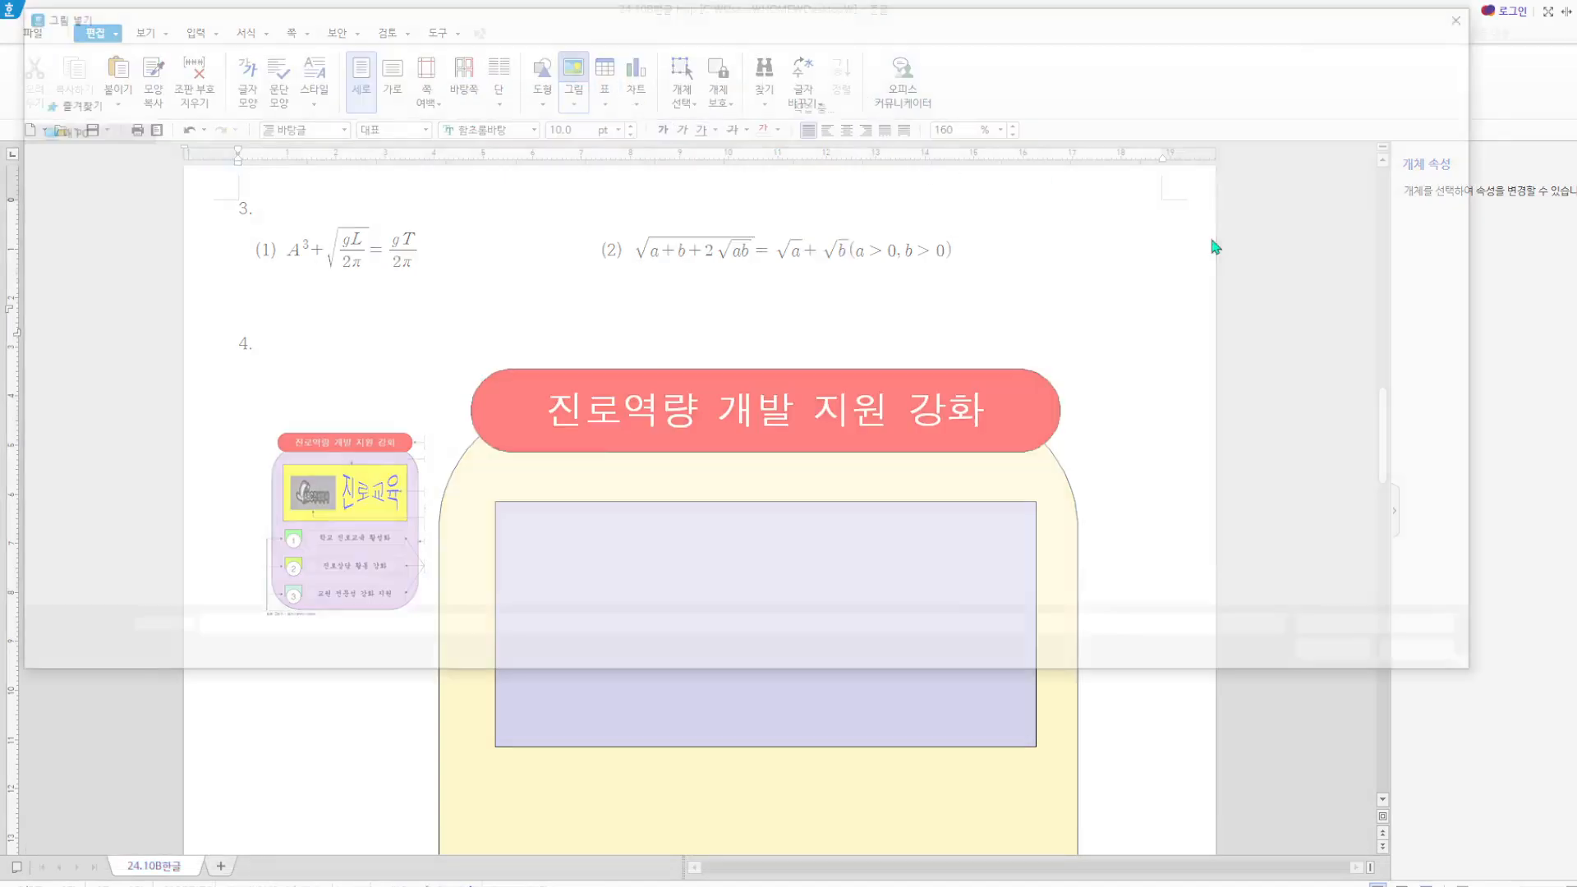
left_click(694, 151)
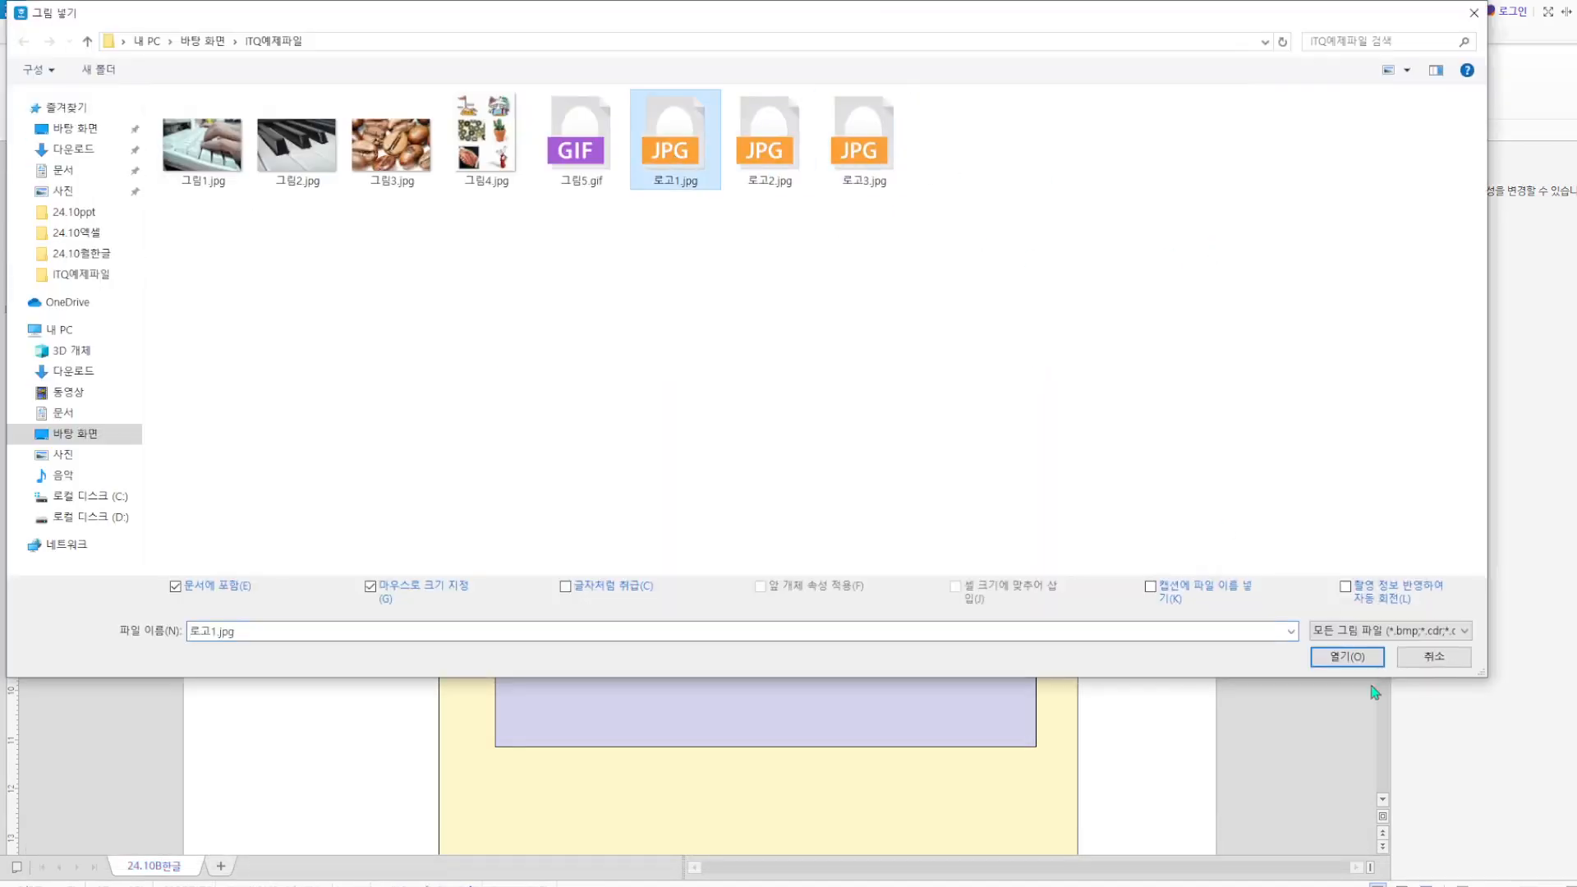
left_click(1346, 657)
left_click_drag(273, 683, 306, 796)
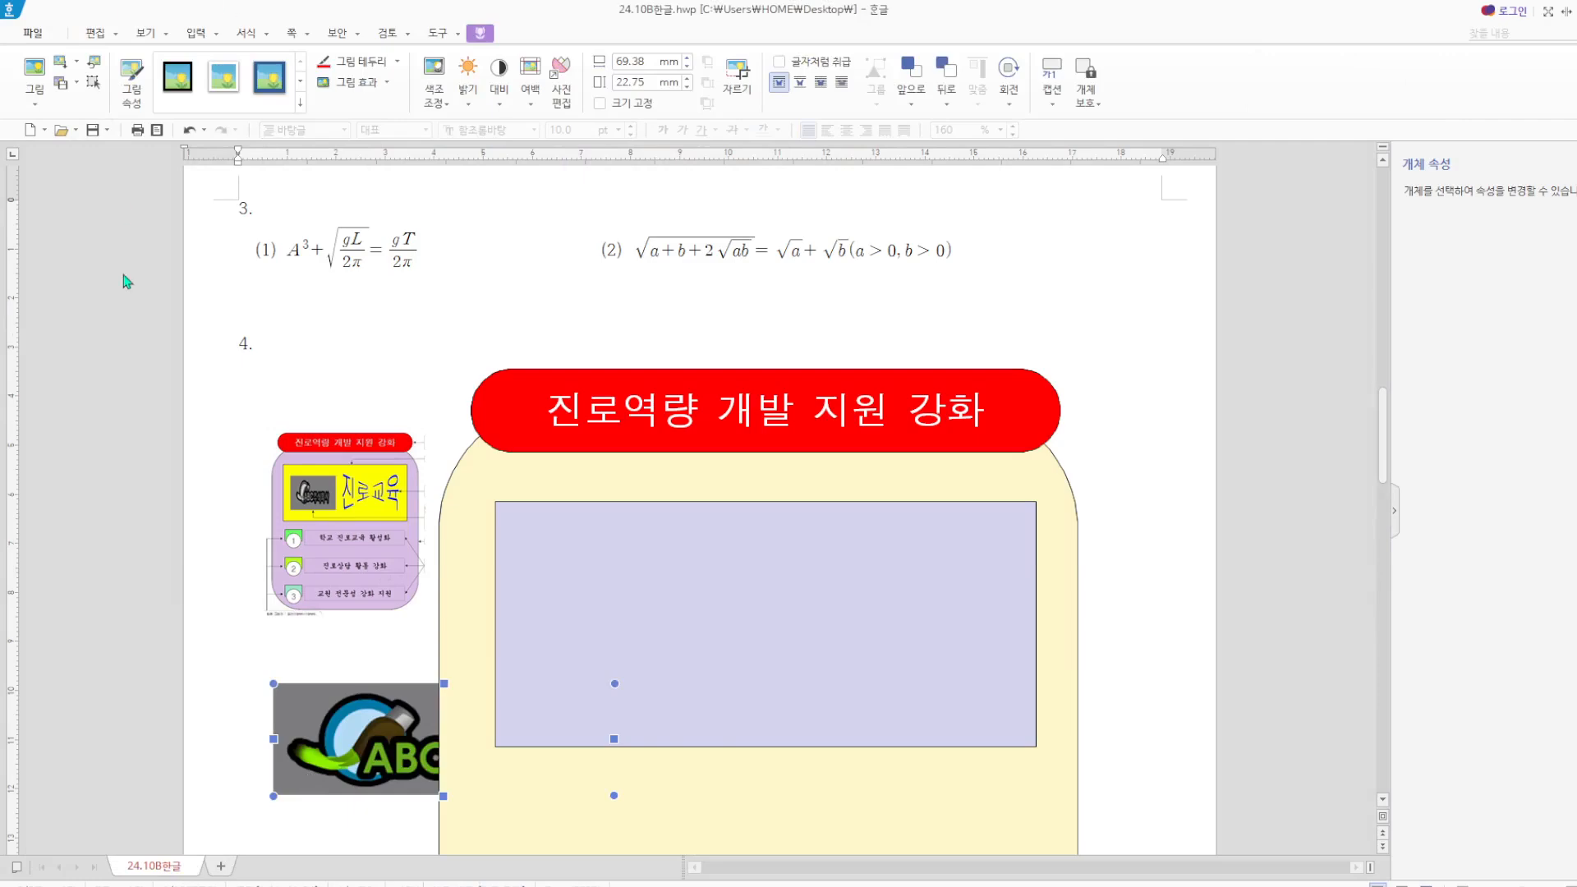
Set the logo picture's size to 40 mm wide by 30 mm high with 크기 고정, and apply the 회색조 effect.
key("p")
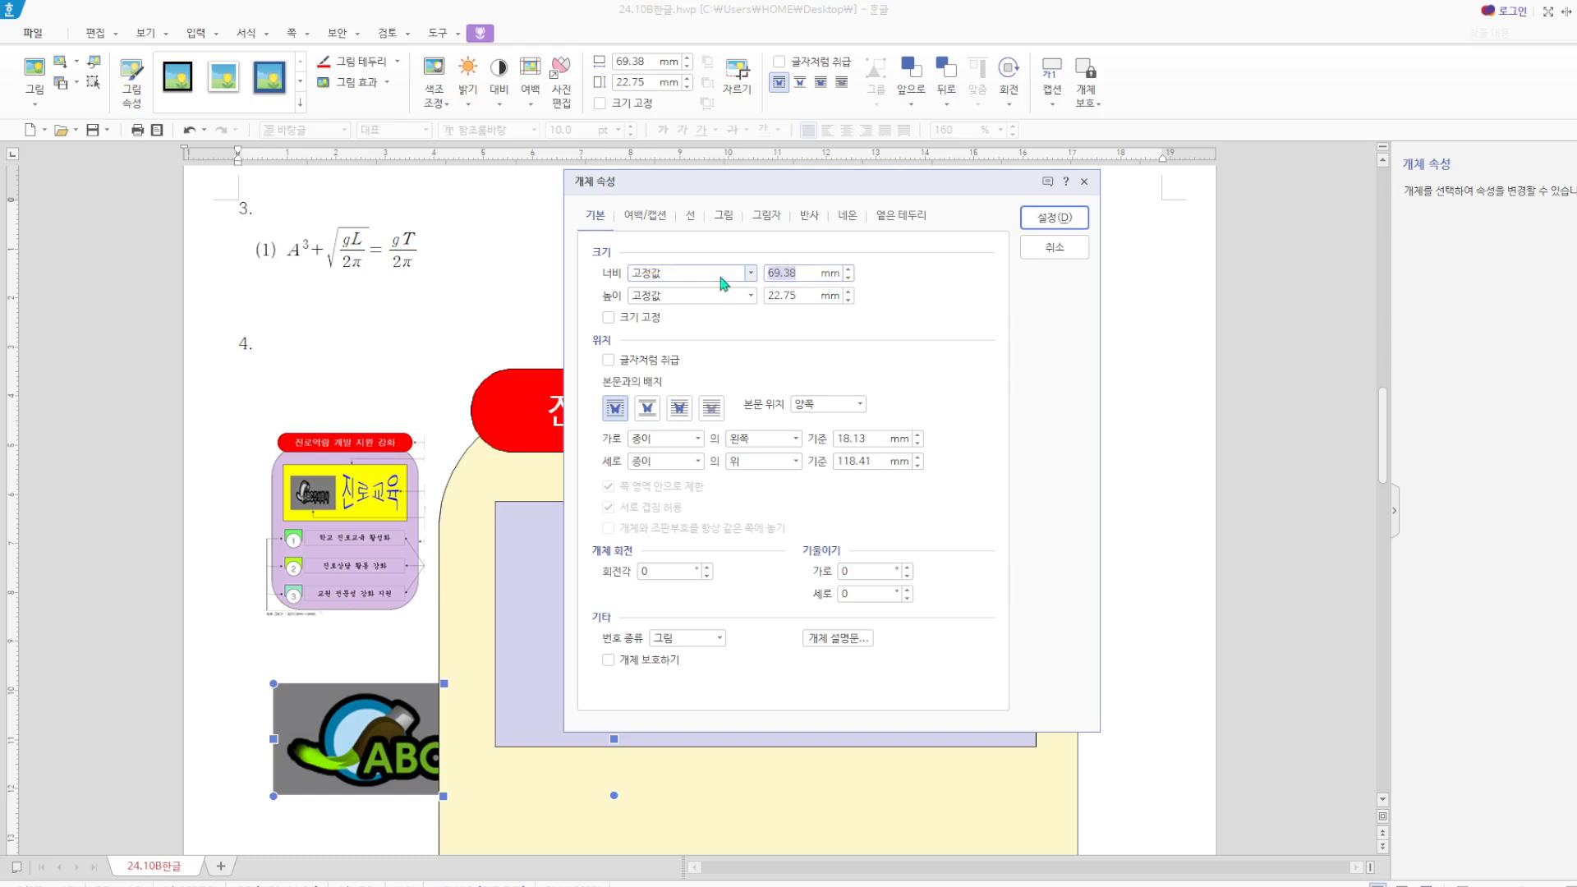
type("40")
double_click(802, 295)
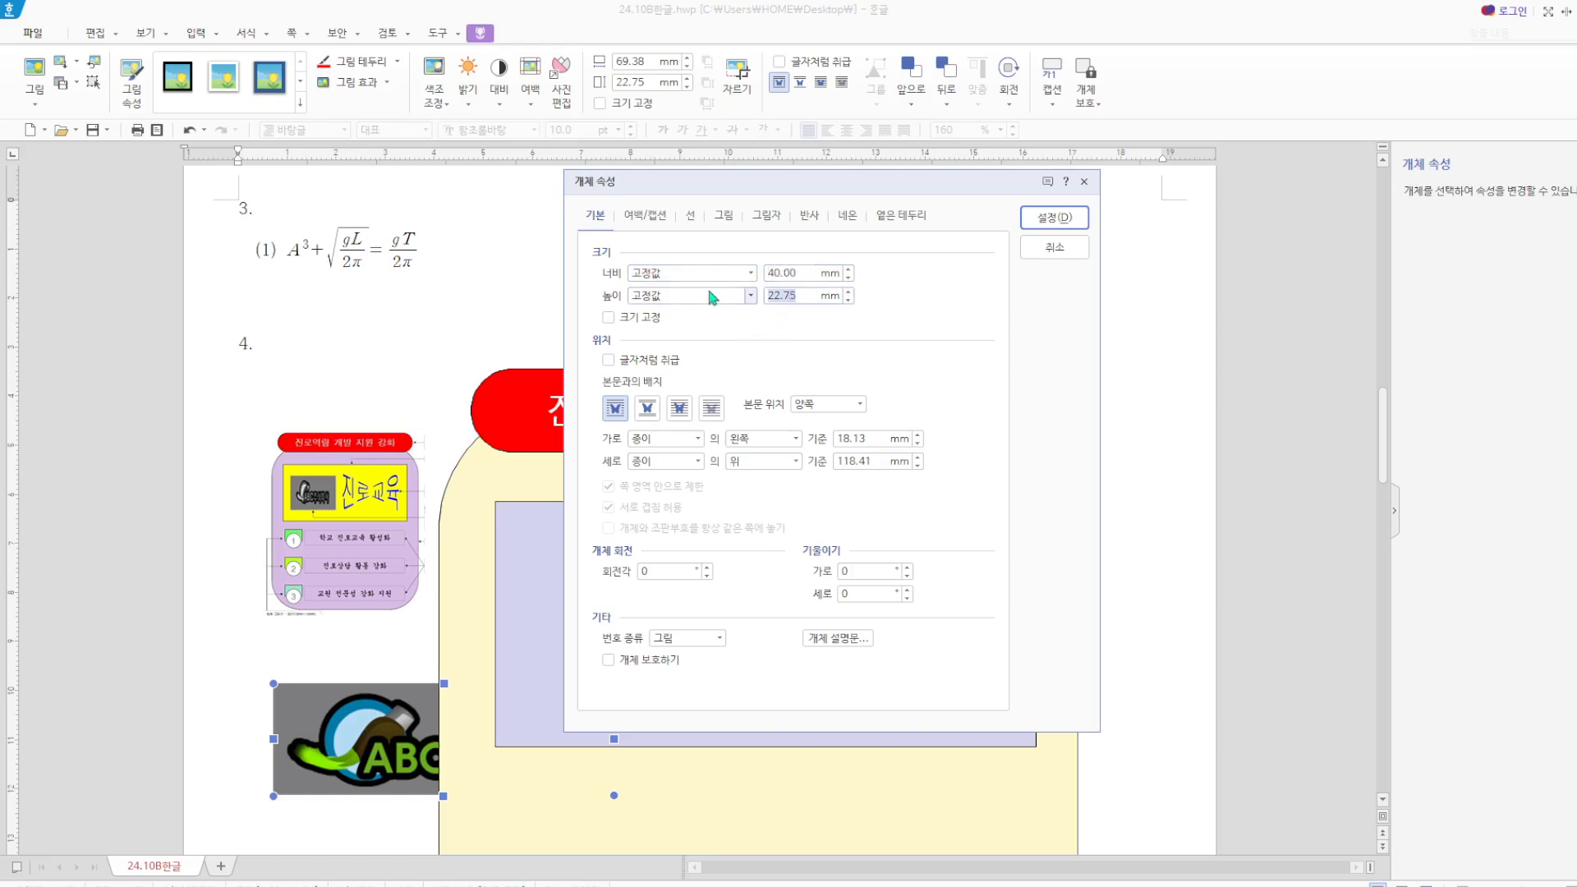
type("30")
left_click(624, 319)
left_click(721, 218)
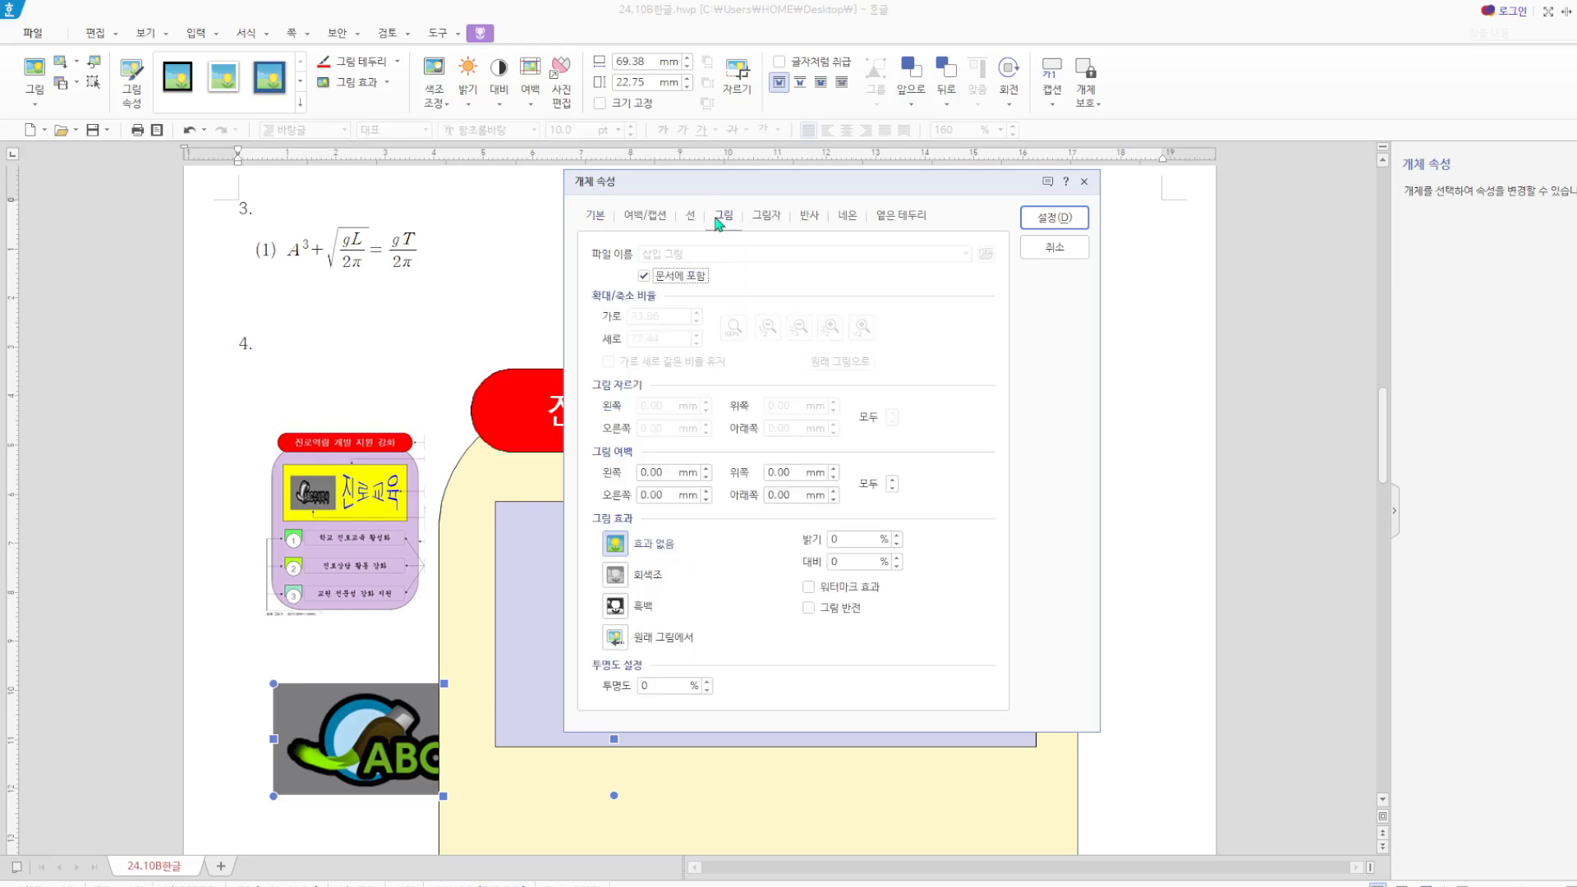
left_click(644, 577)
Place the logo in front of the text and move it into the left half of the lavender rectangle.
left_click(597, 217)
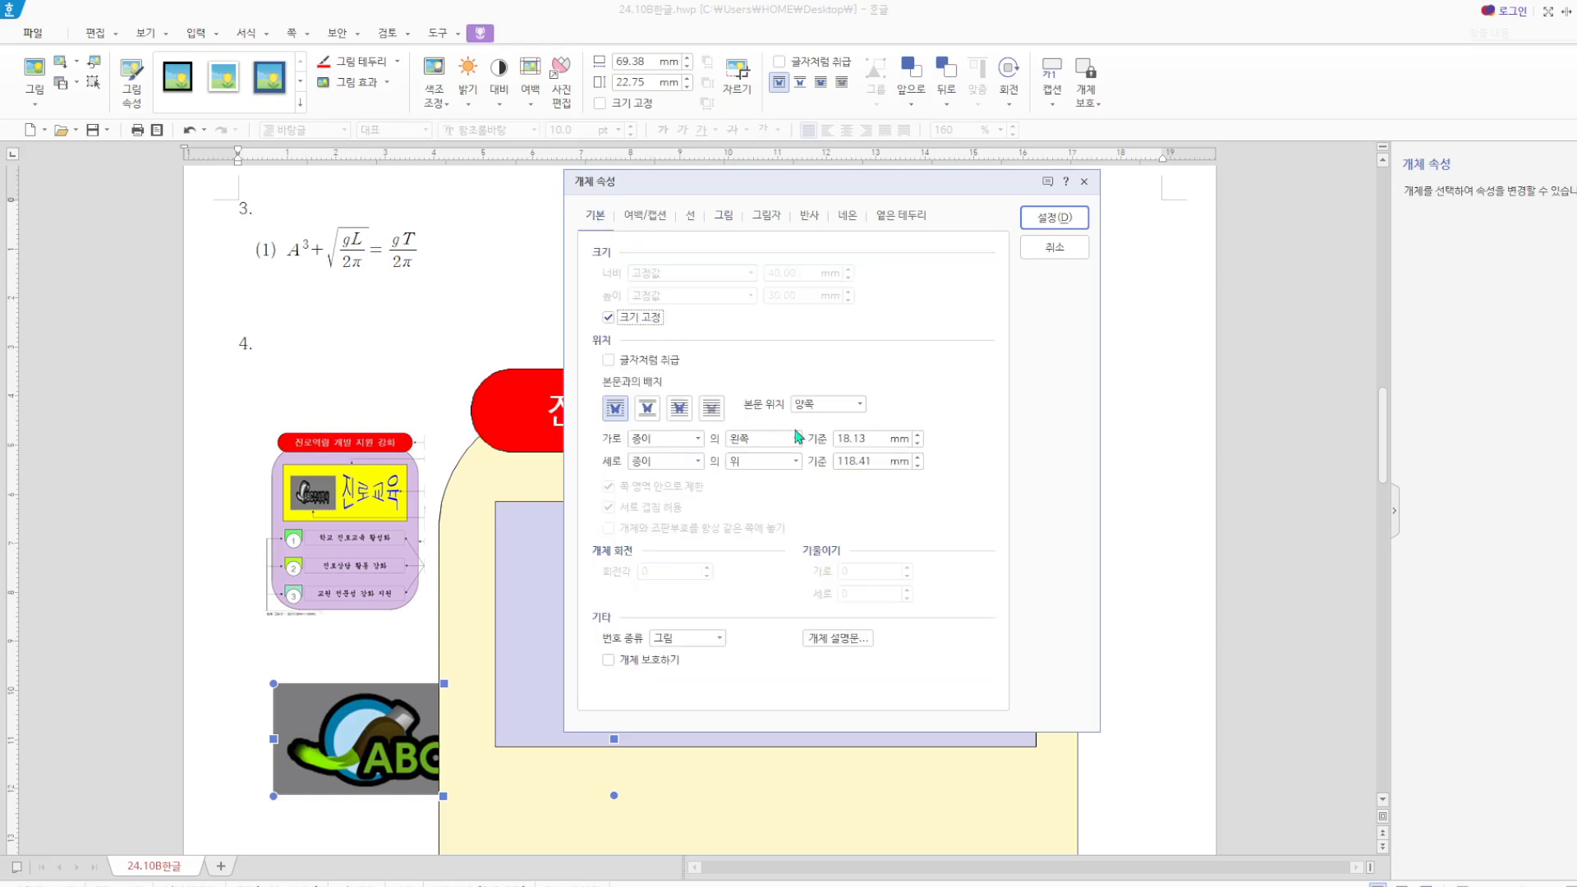
left_click(678, 408)
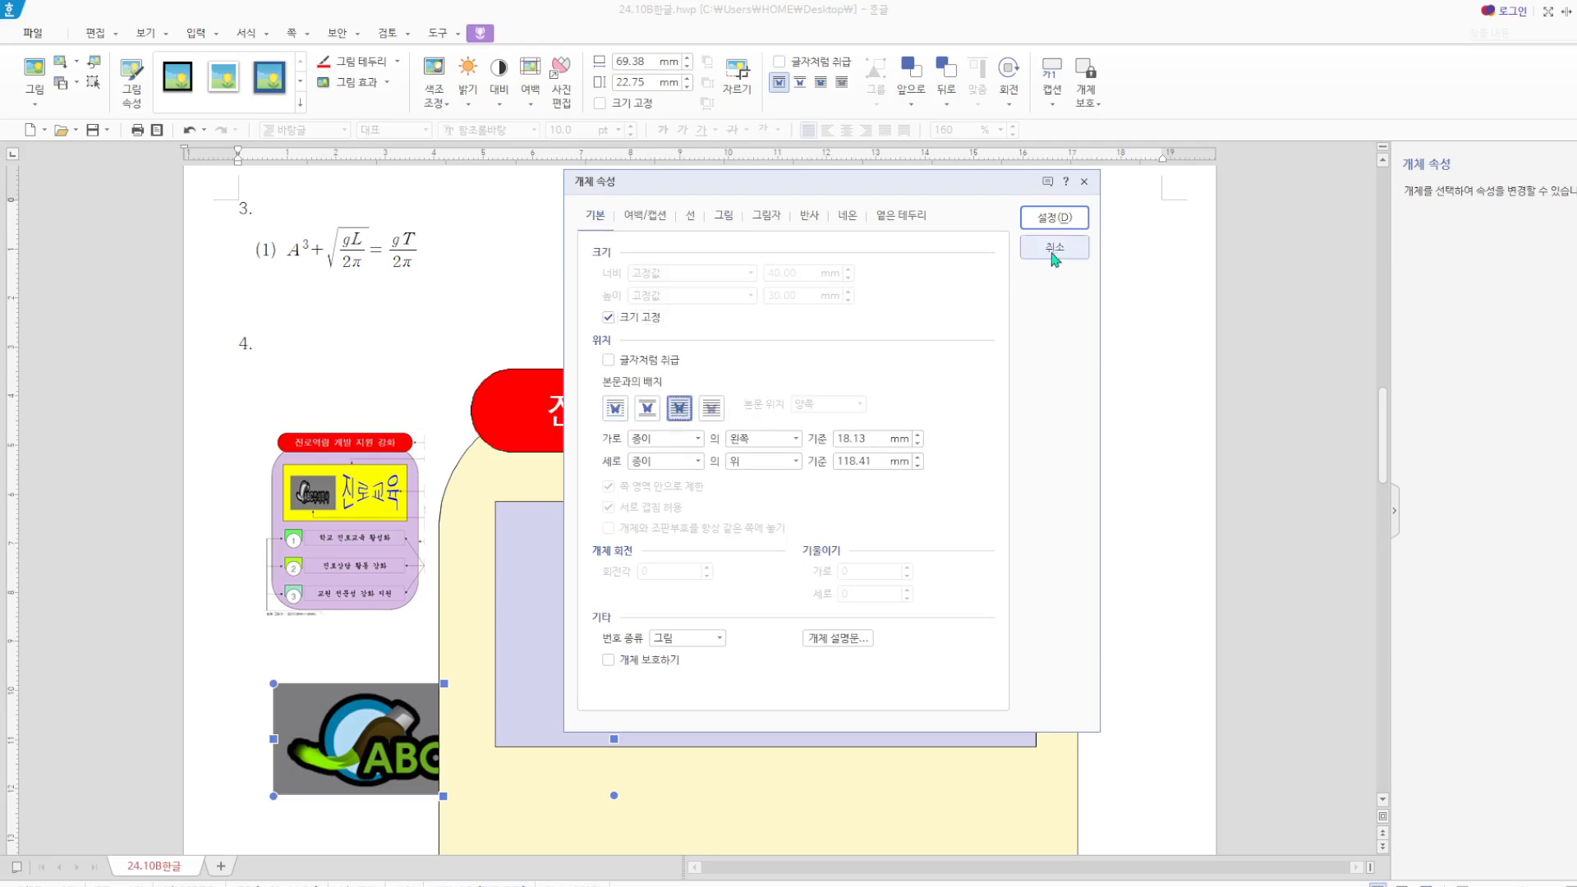
left_click(1053, 218)
left_click_drag(420, 740, 678, 608)
left_click(1122, 530)
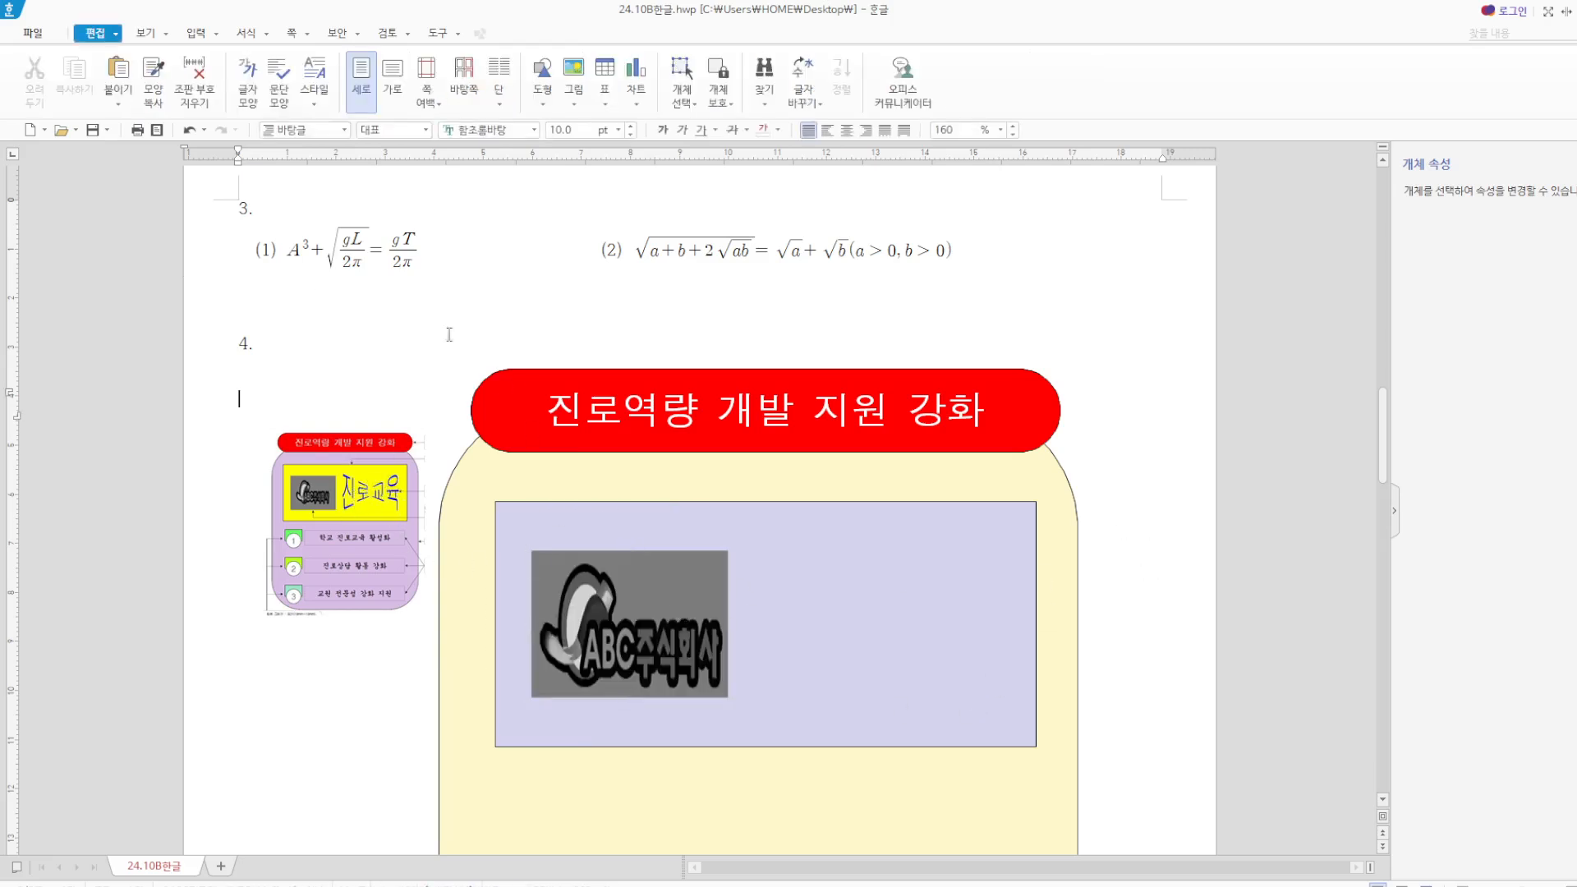
Start a 글맵시 object with the text 진로교육.
left_click(216, 35)
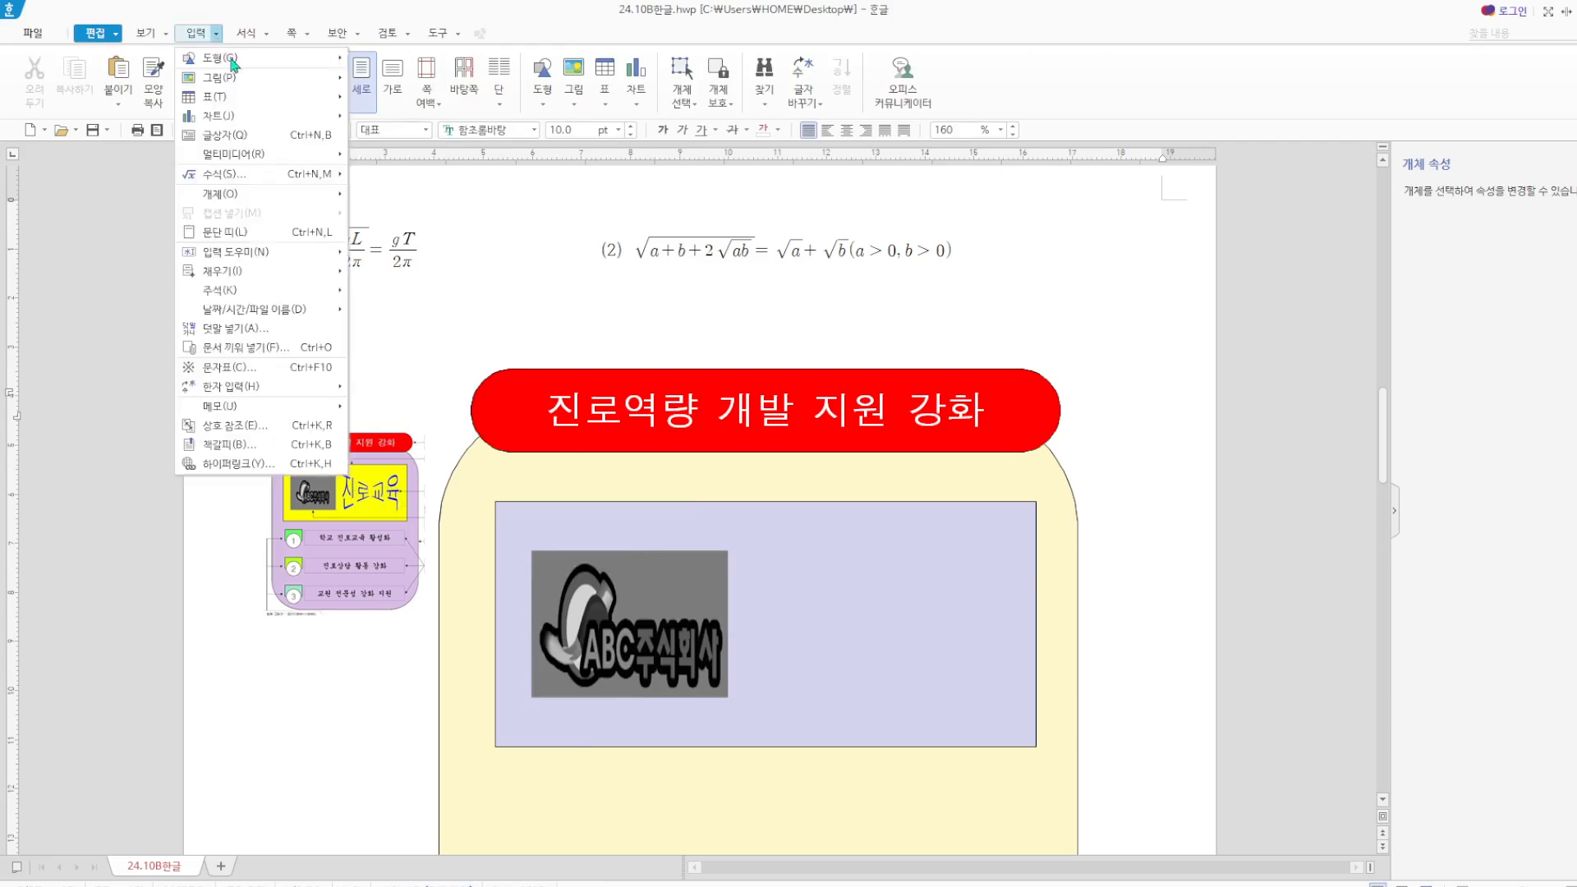
mouse_move(230, 196)
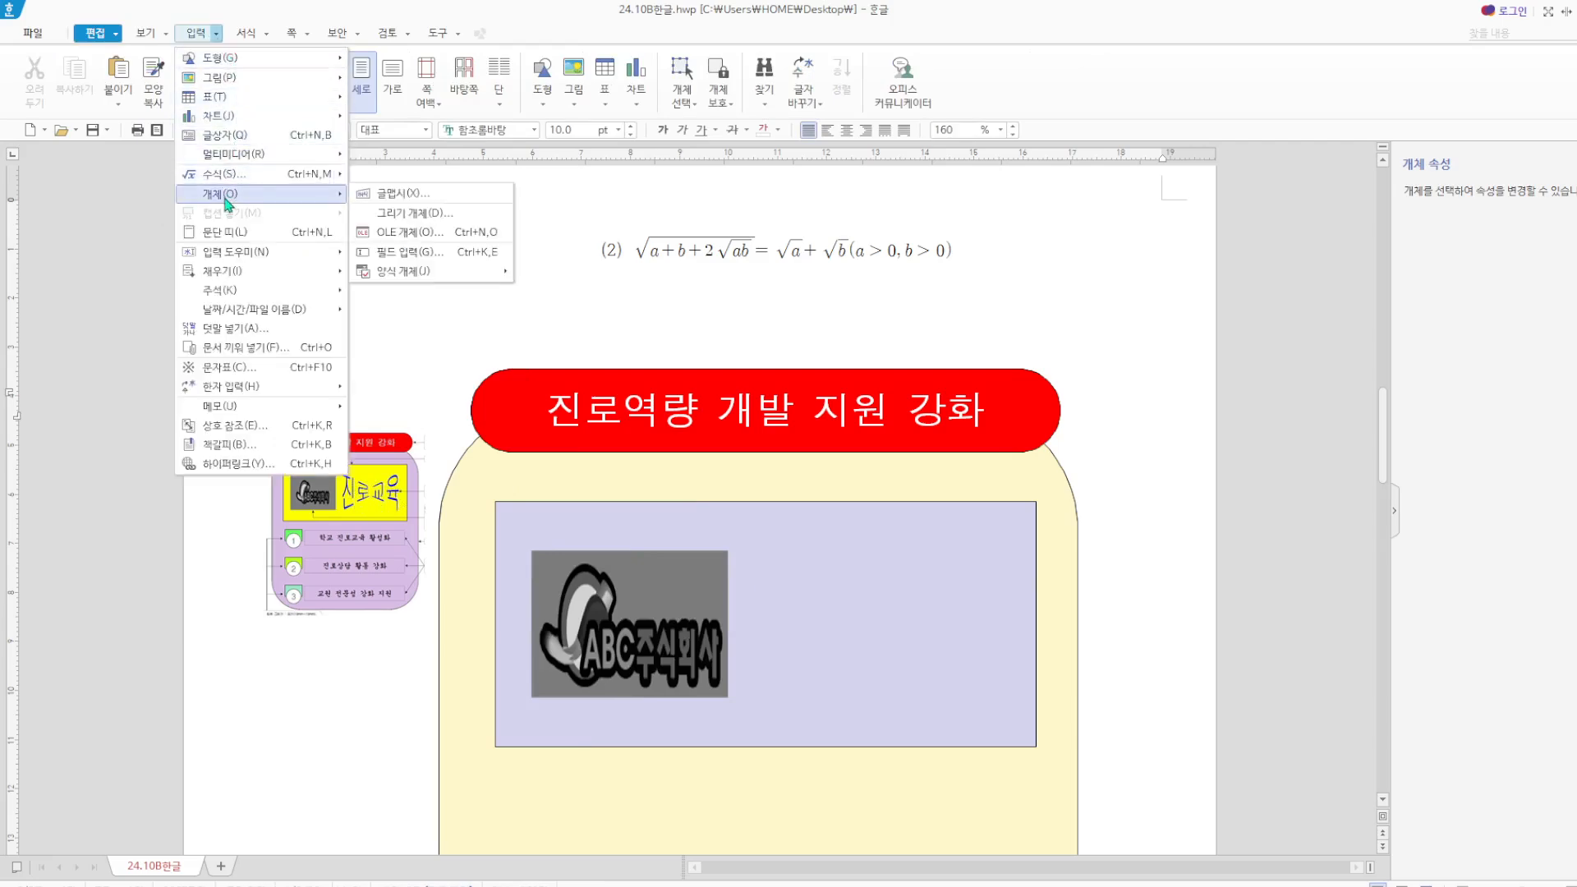
left_click(392, 194)
type("진")
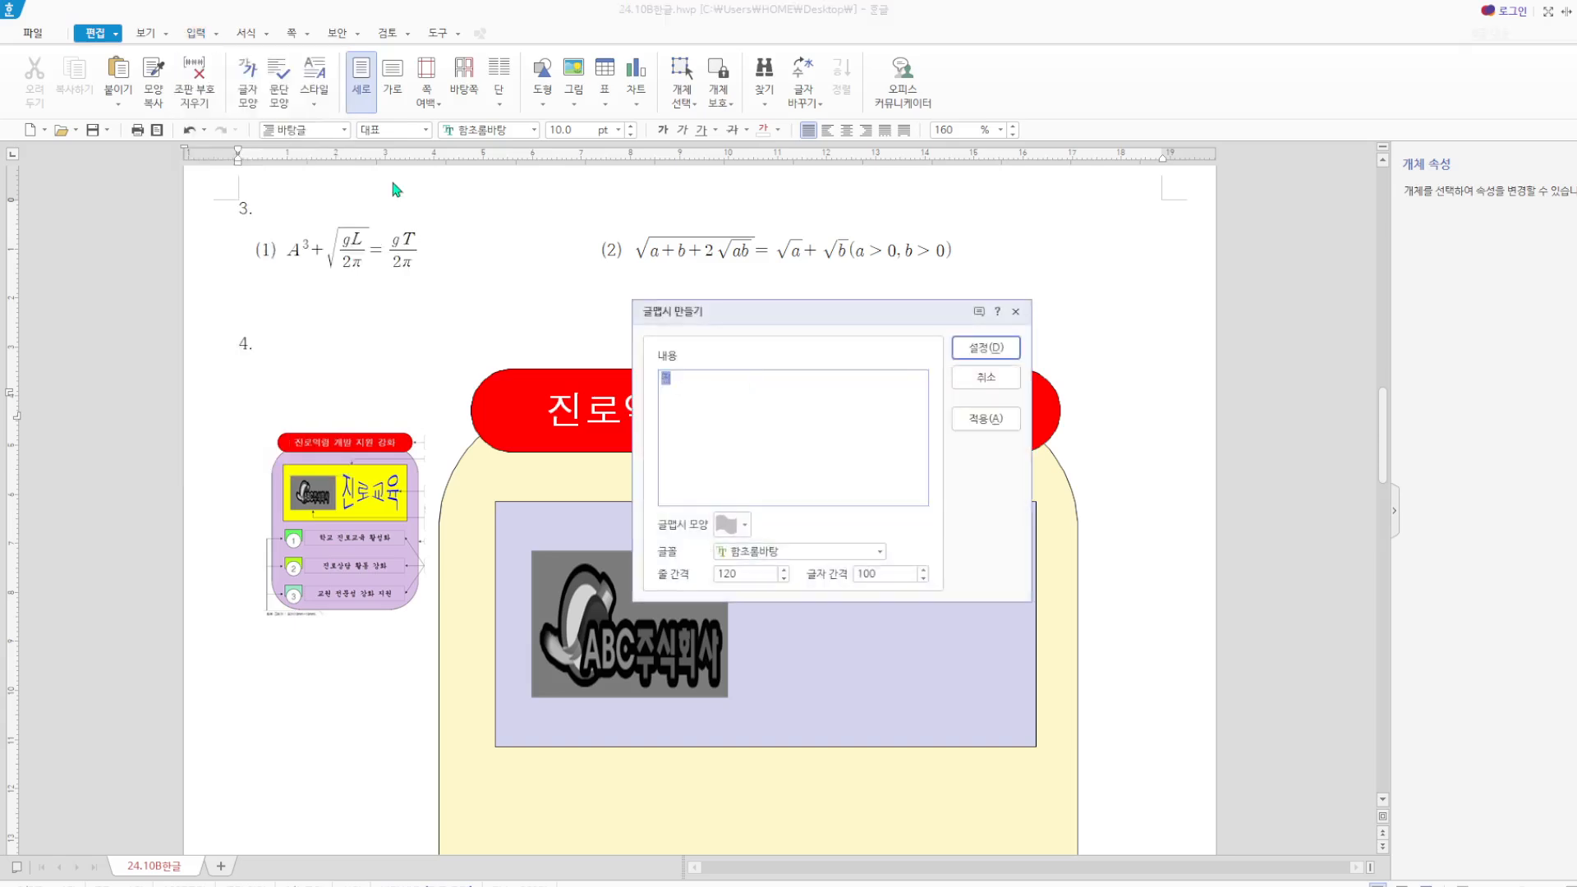
type("로교육")
Give the 글맵시 the bow-tie shape with a pinched middle and the 굴림 font, and insert it.
left_click(745, 526)
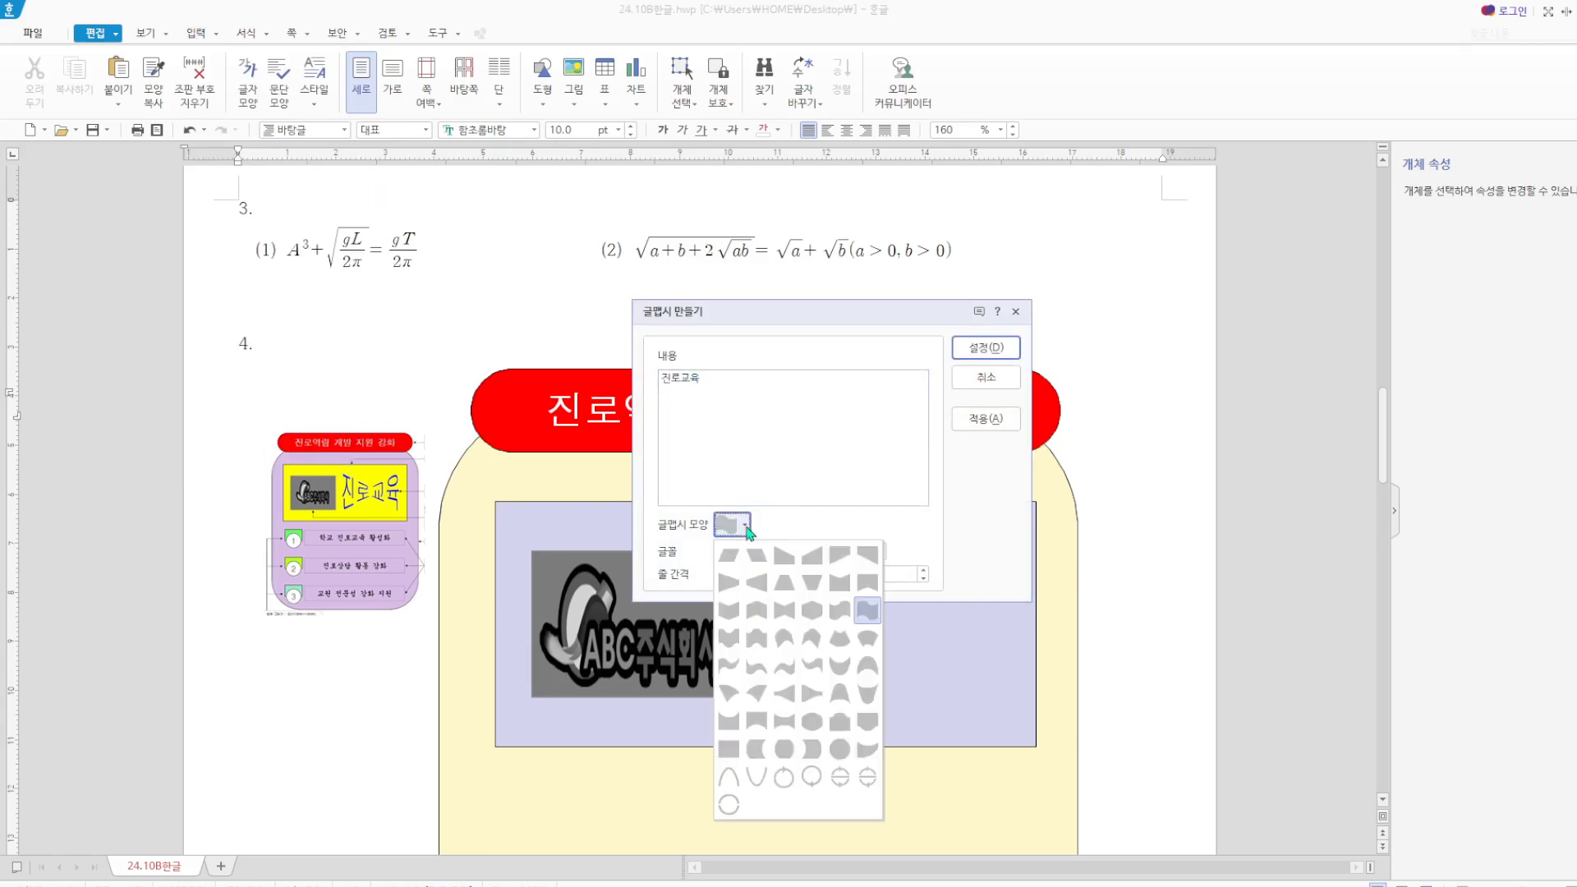
left_click(784, 610)
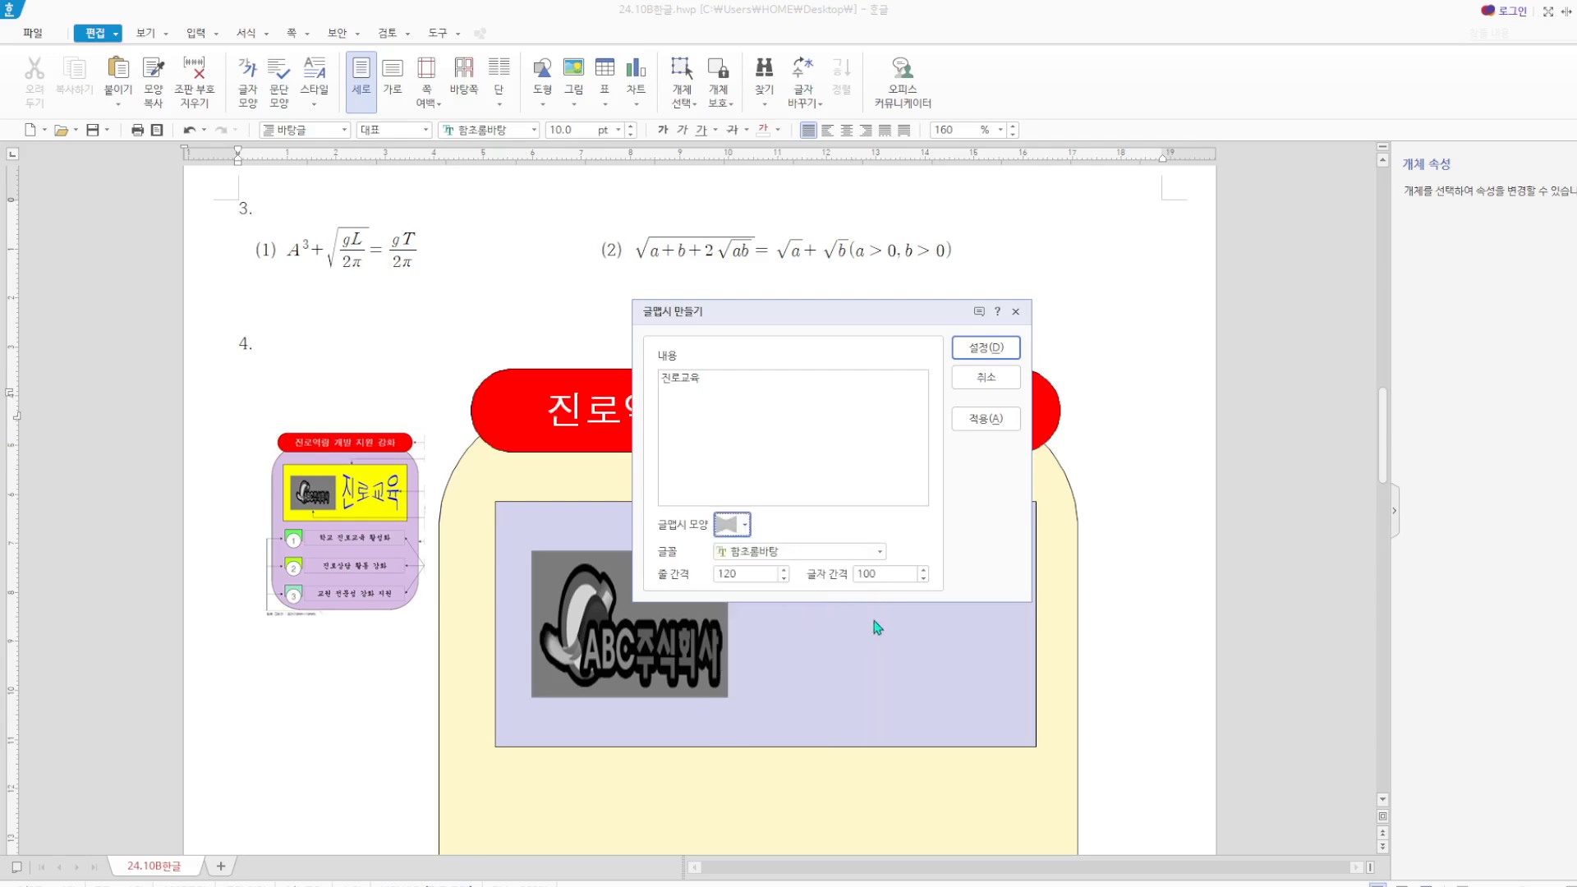
left_click(881, 553)
scroll(881, 587, "up", 10)
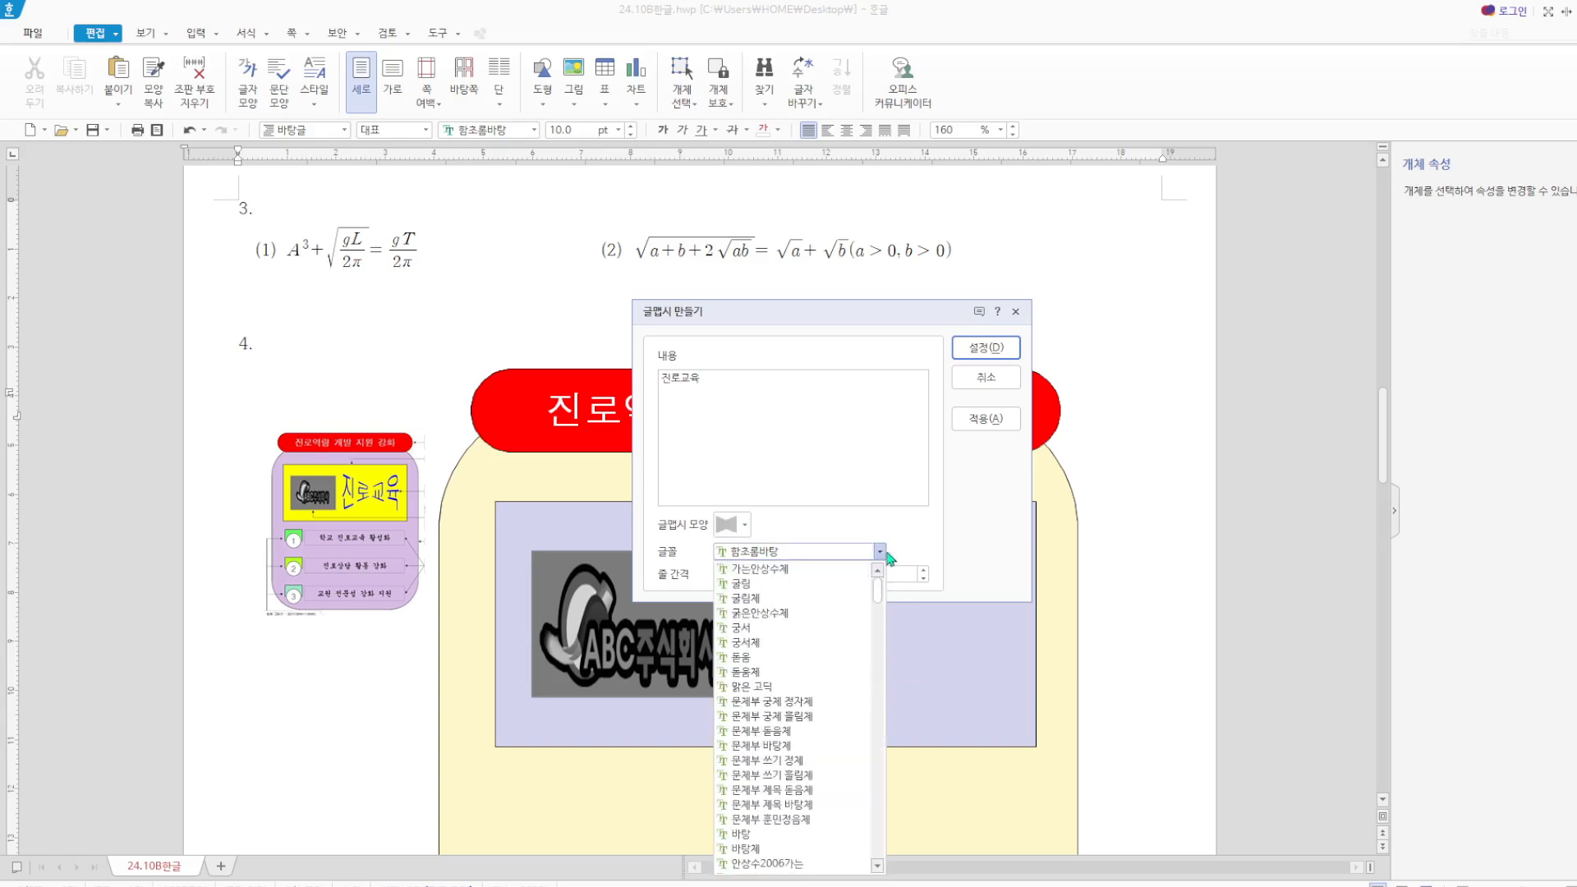
left_click(773, 585)
left_click(984, 349)
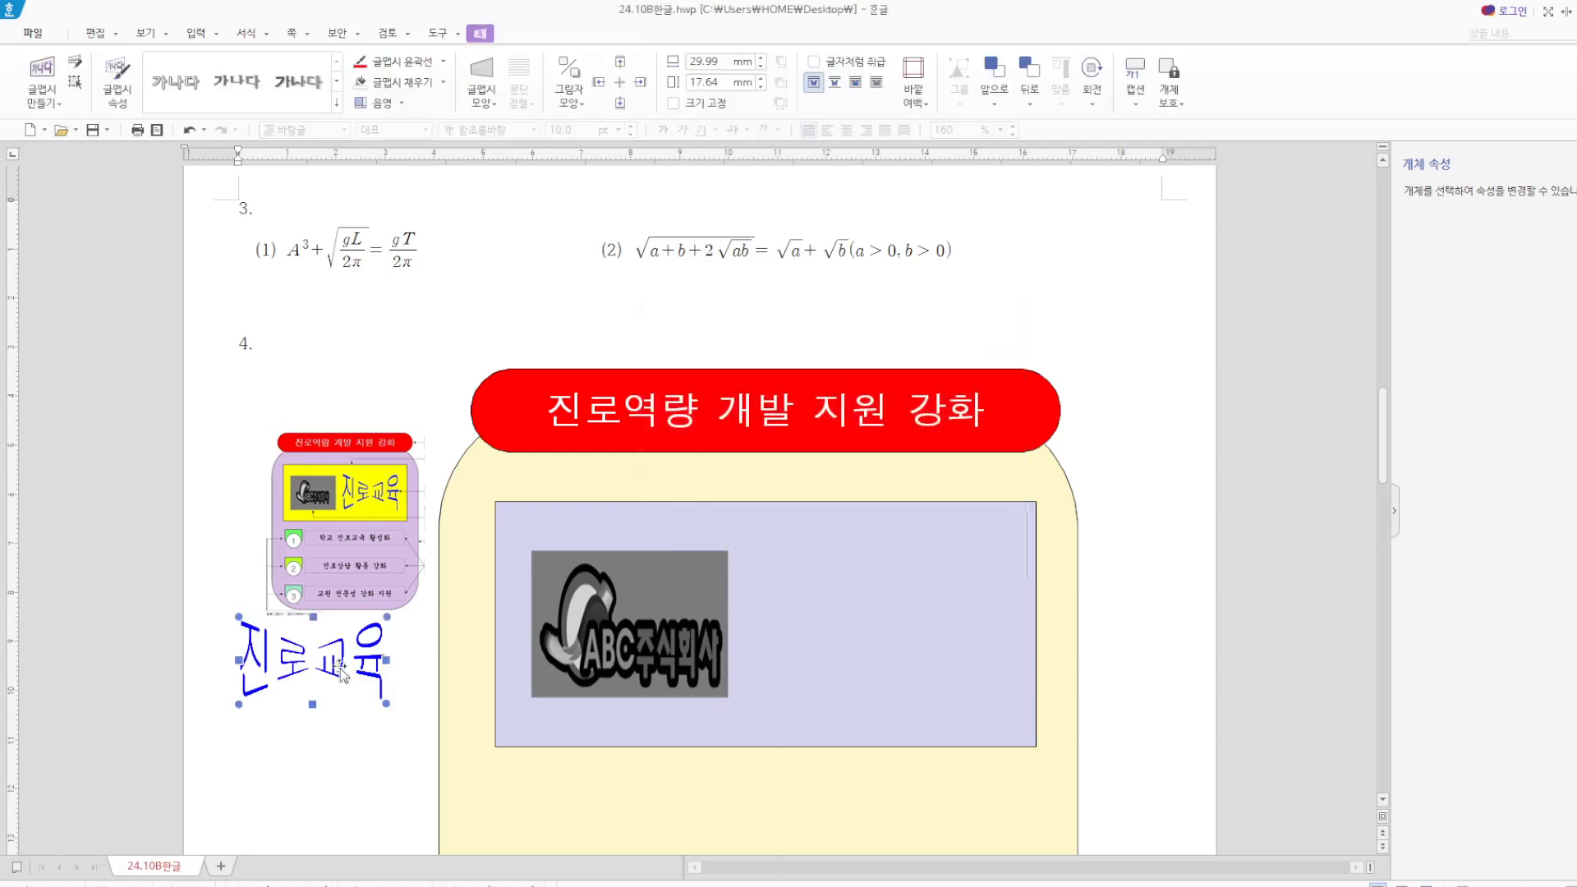
Set the 진로교육 글맵시's size to 50 mm wide by 35 mm high with 크기 고정.
double_click(341, 671)
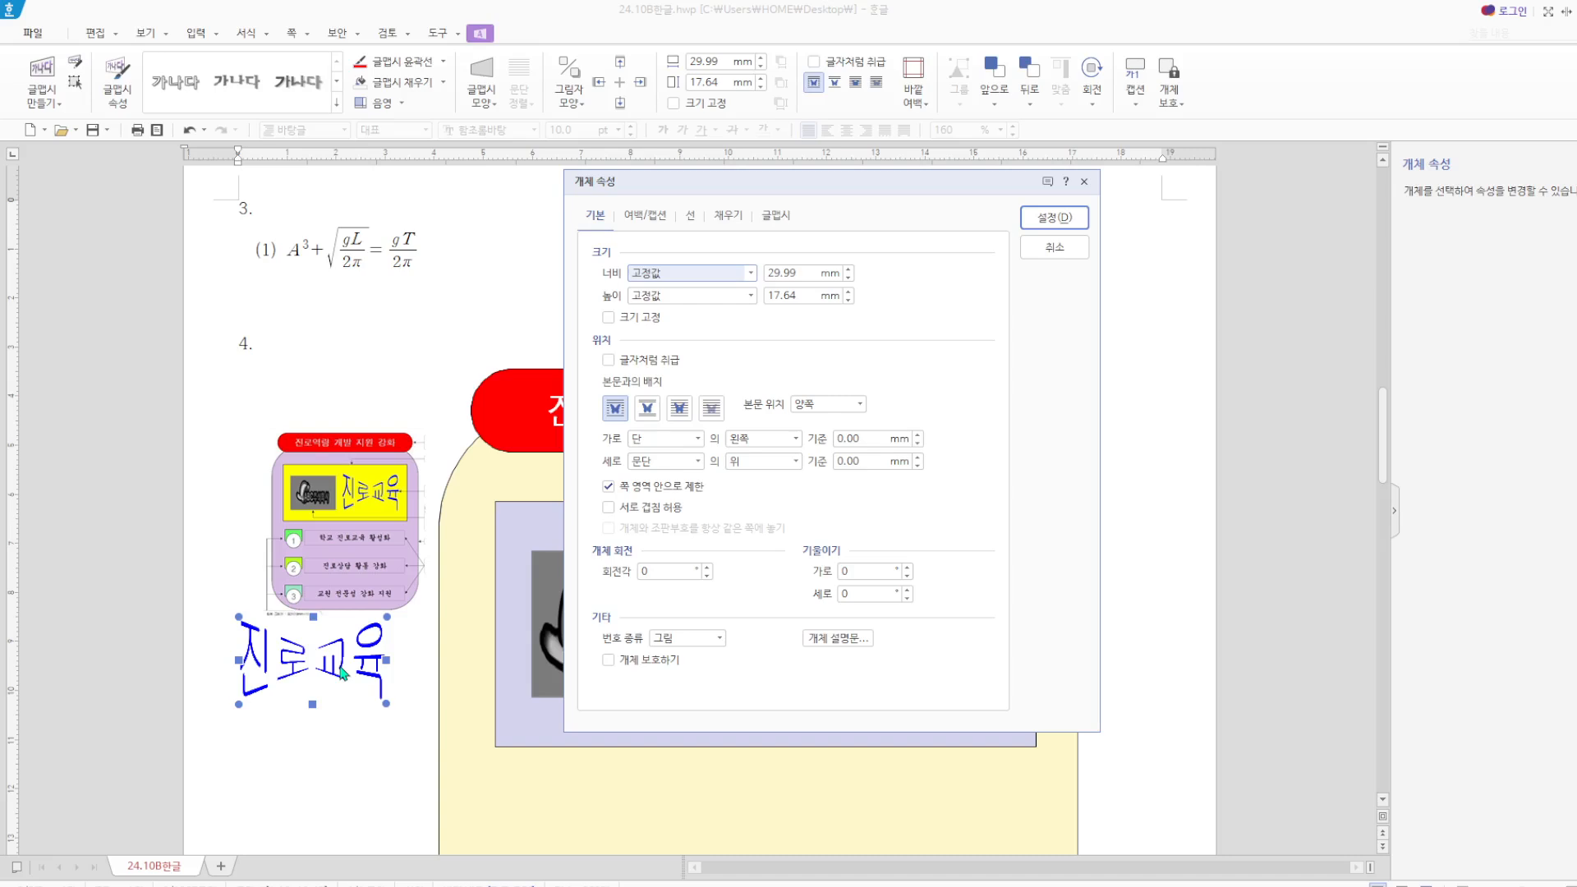
left_click(812, 272)
type("50")
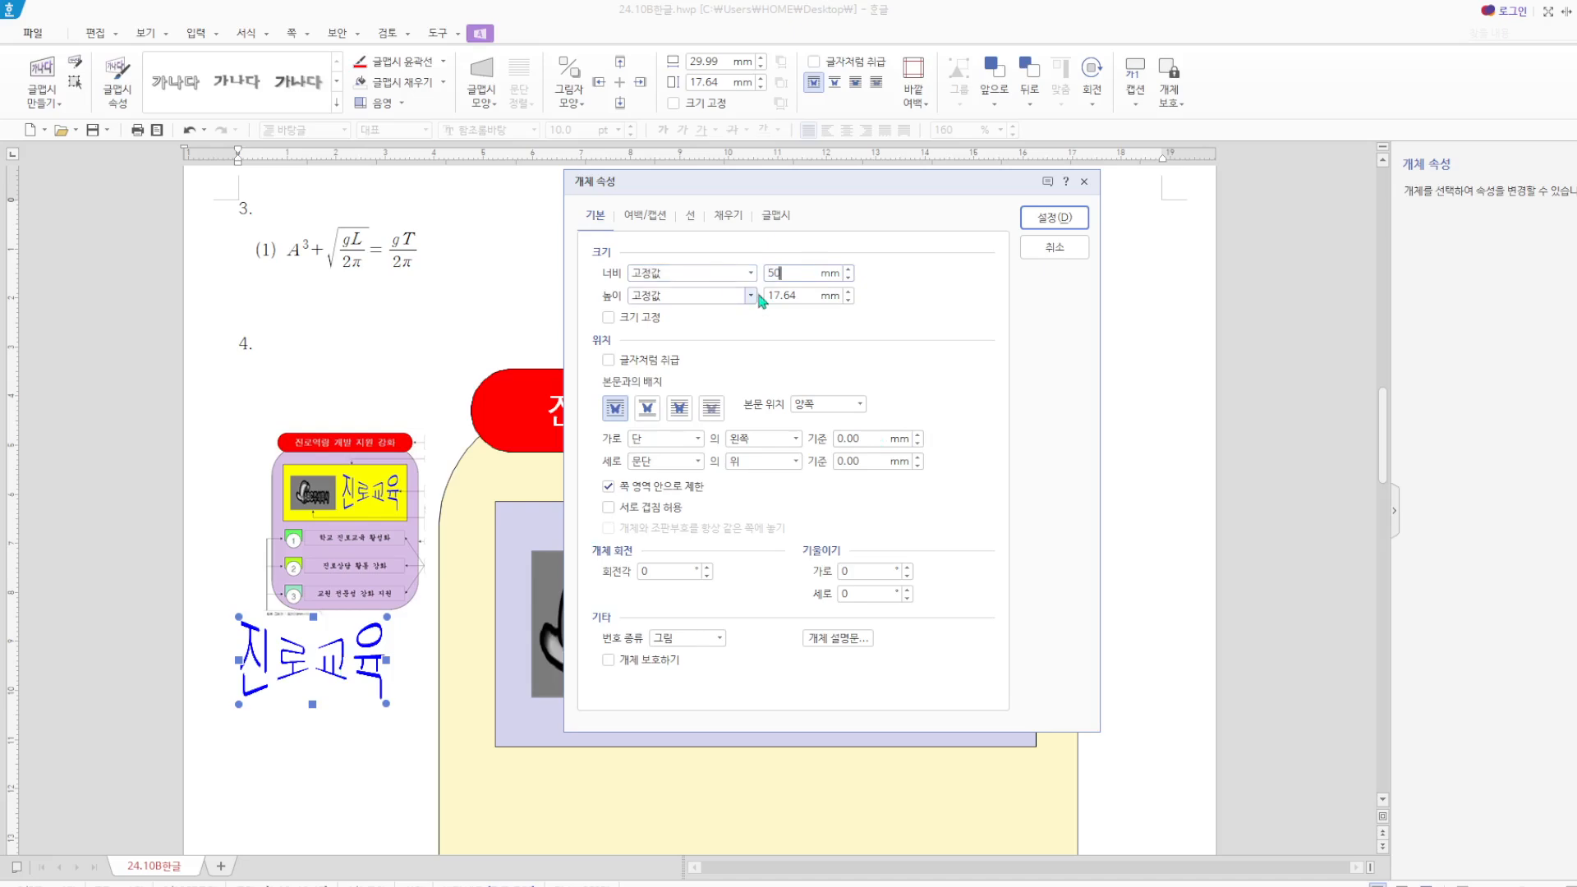
key("Tab")
type("35")
left_click(608, 317)
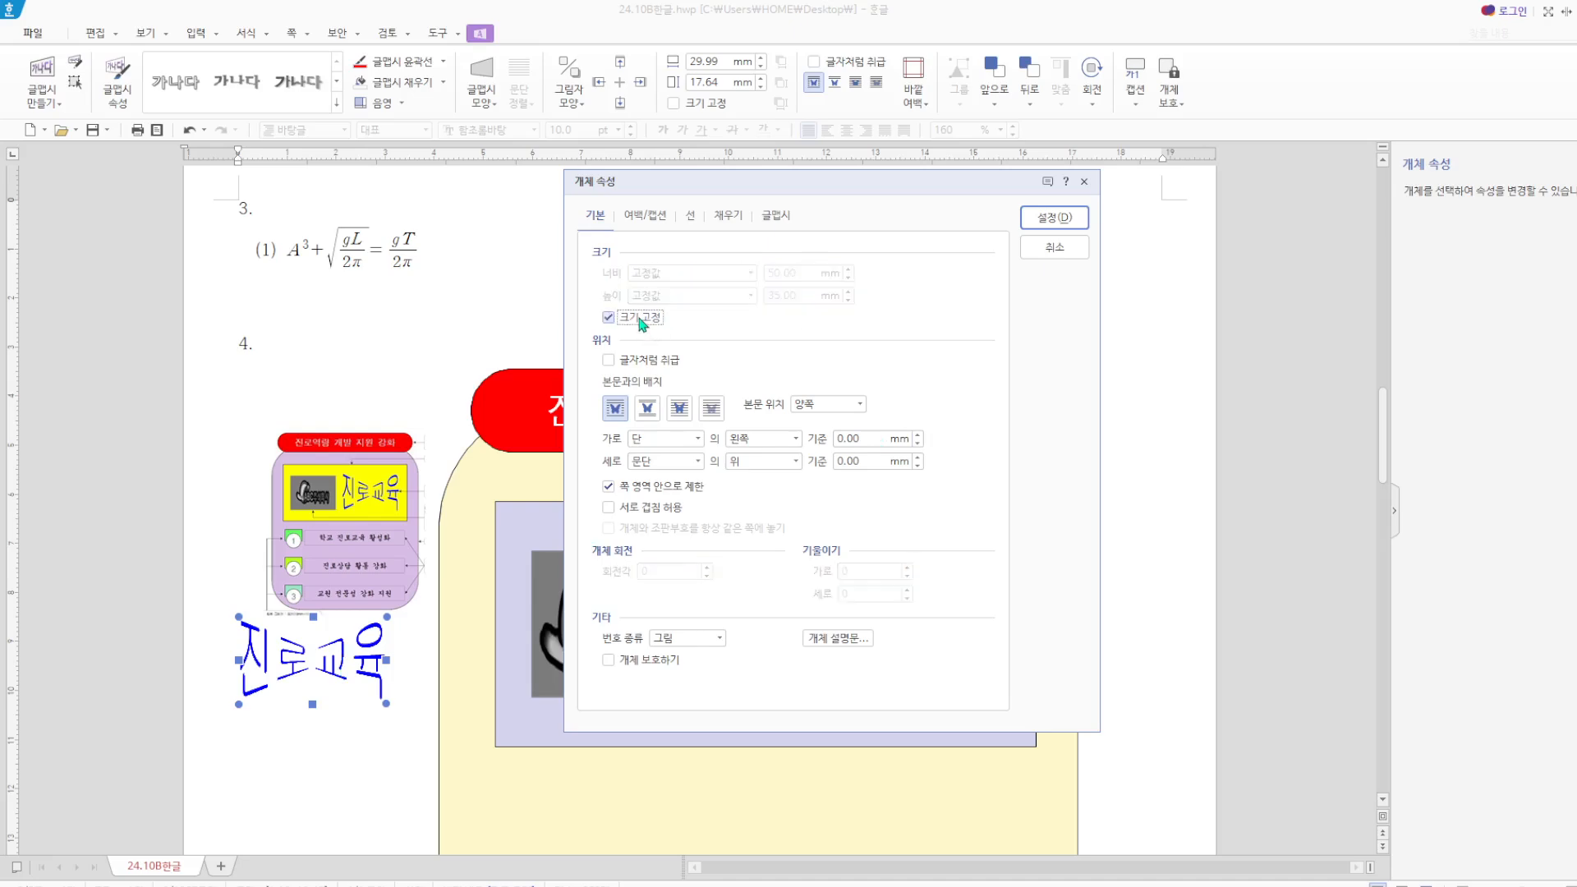
left_click(1041, 218)
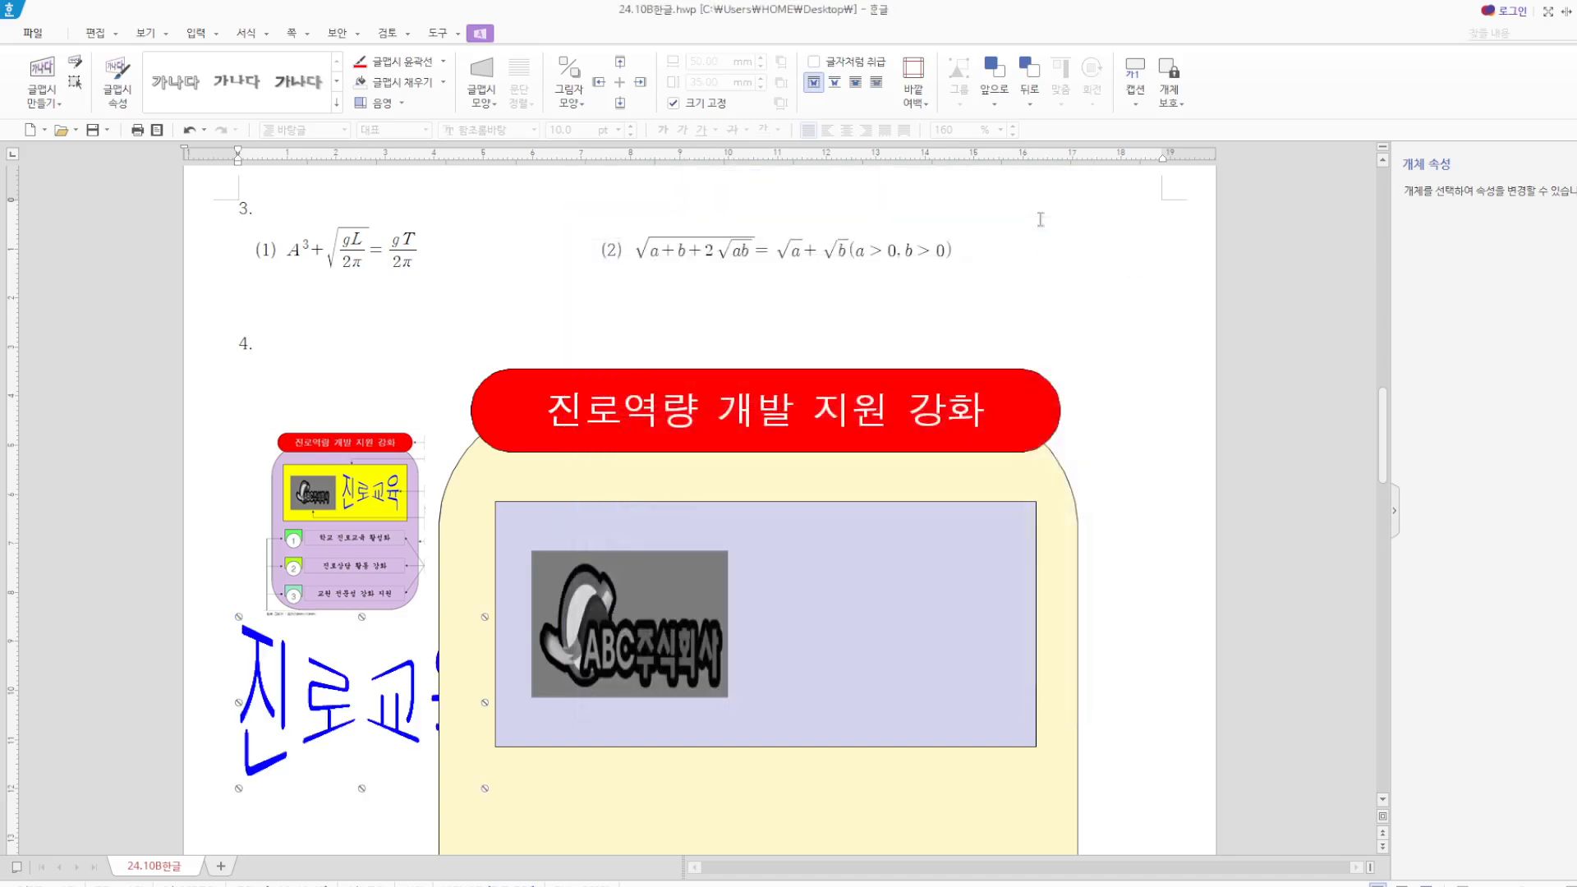
Place the 진로교육 글맵시 in front of the text and move it beside the logo in the lavender rectangle's right half.
double_click(356, 712)
left_click(678, 408)
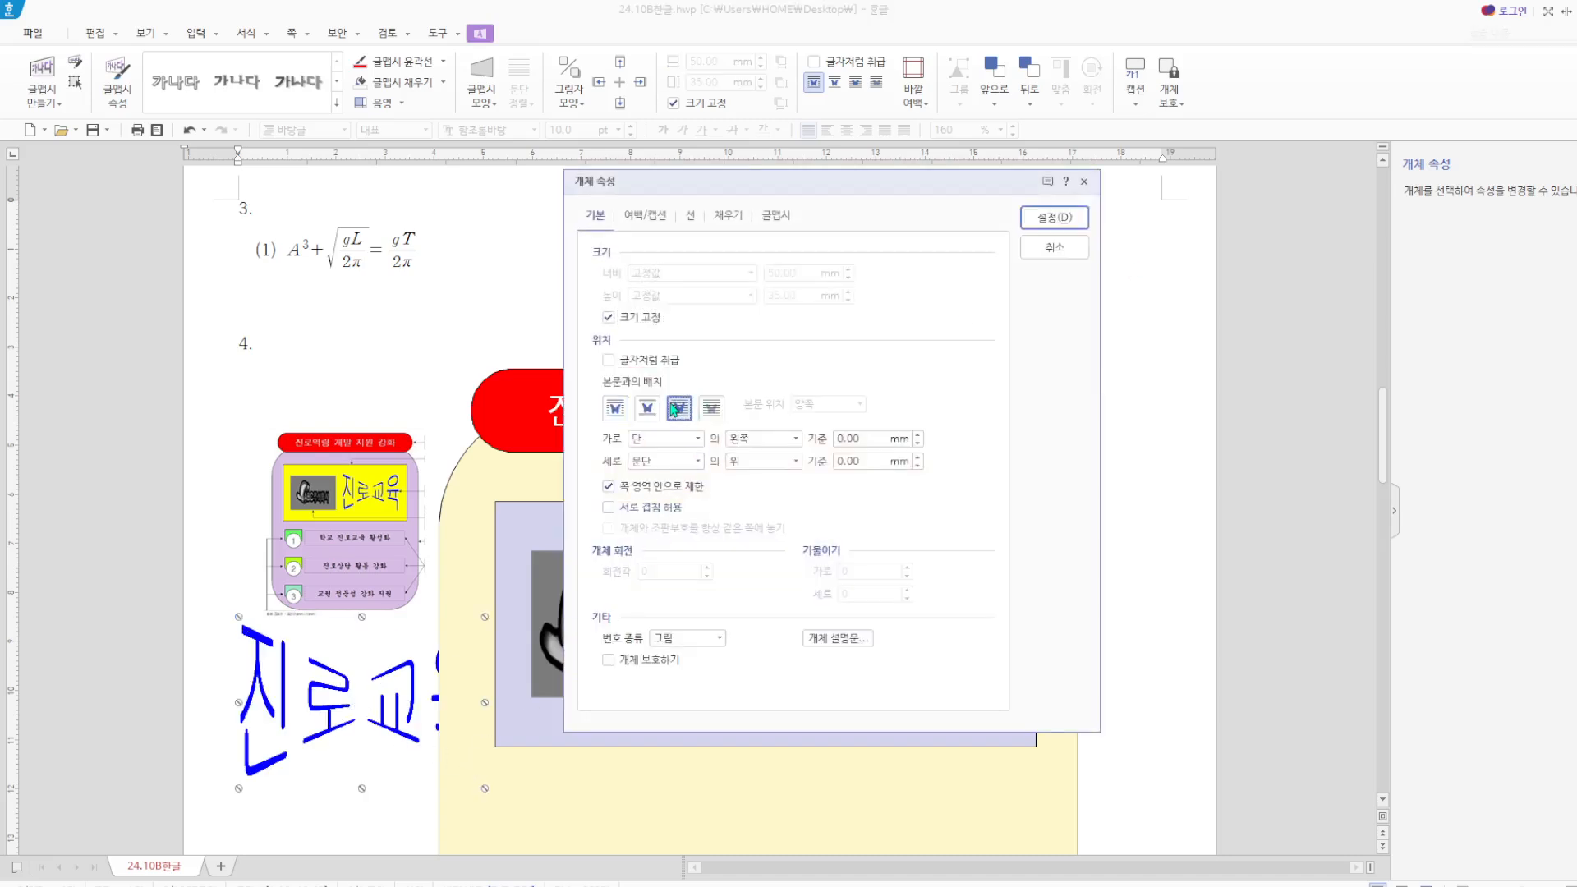
left_click(1055, 216)
left_click_drag(398, 457, 926, 605)
left_click(1187, 632)
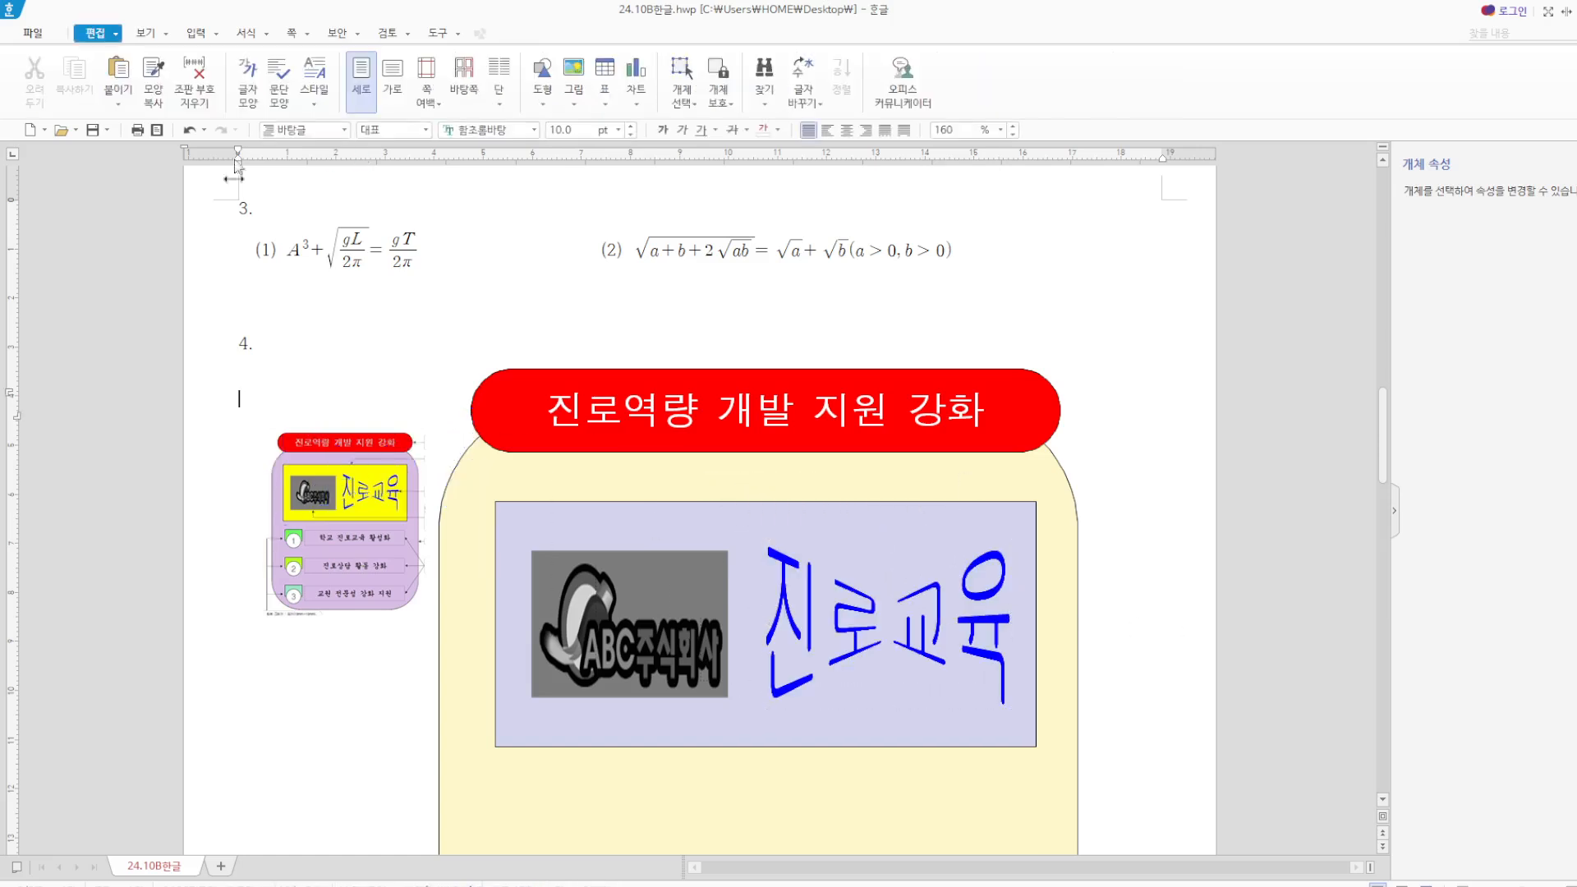
Insert a text box about 99 mm wide by 14 mm high below the lavender rectangle containing 학교 진로교육 활성화.
scroll(370, 493, "down", 1)
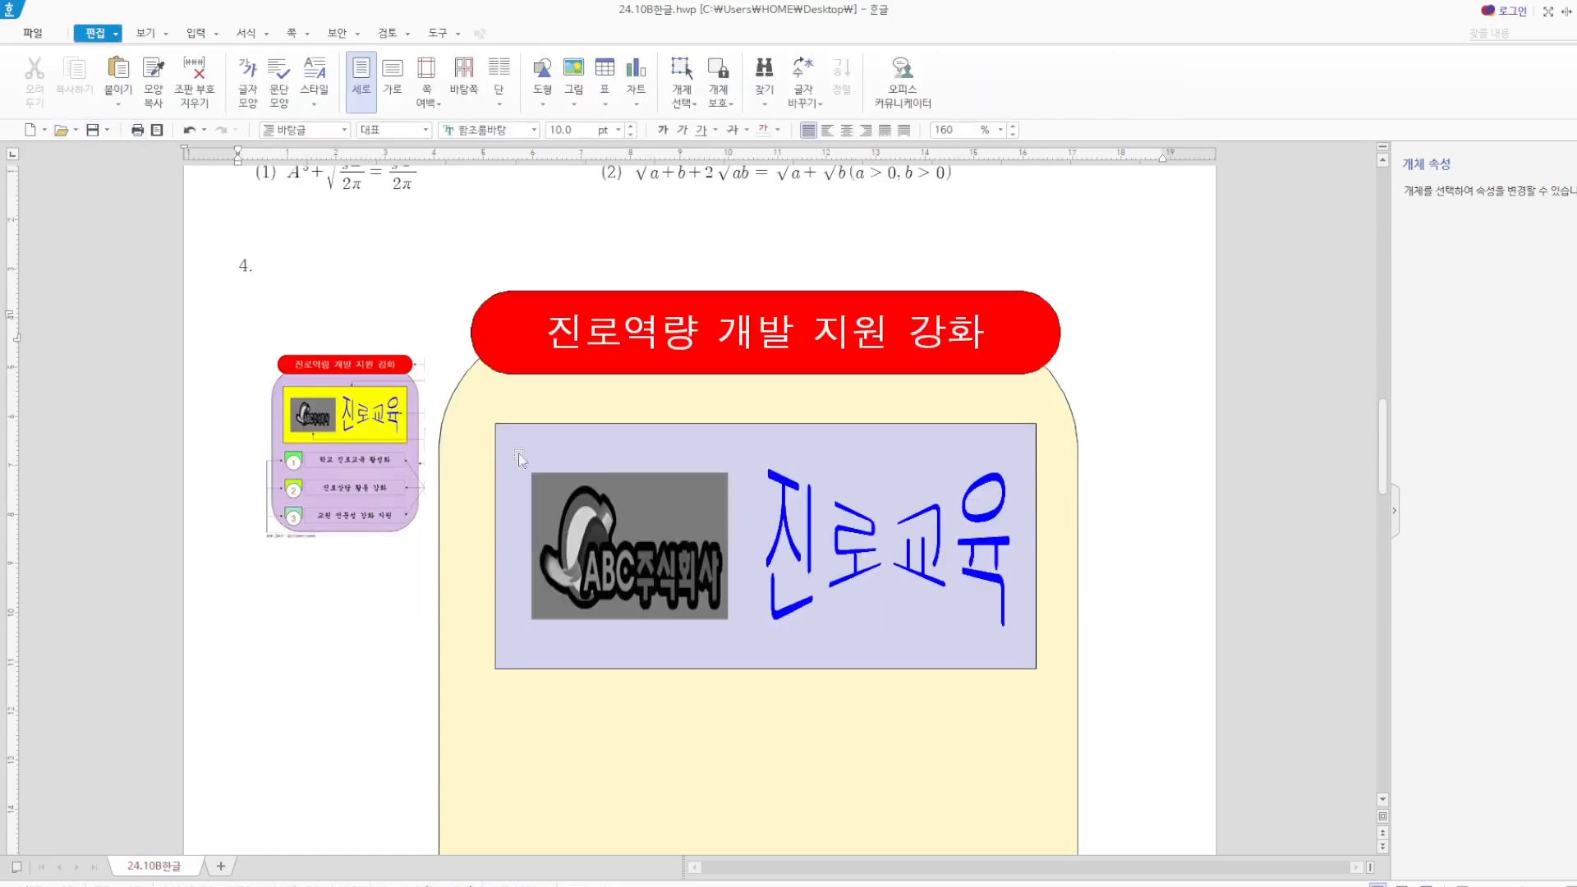
scroll(961, 509, "down", 4)
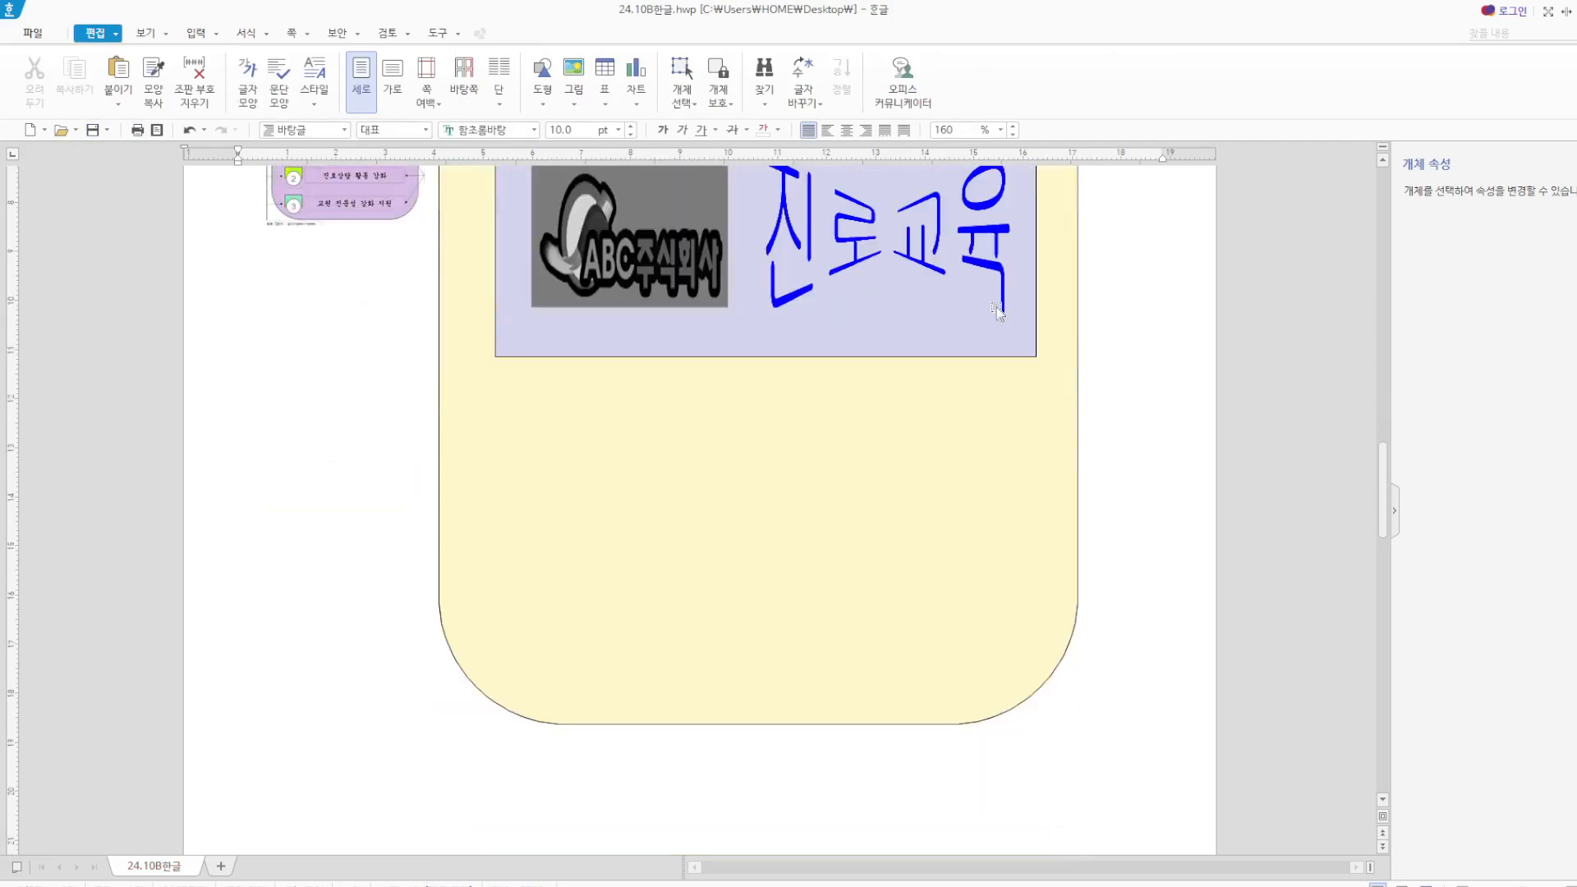
left_click(548, 109)
left_click(551, 154)
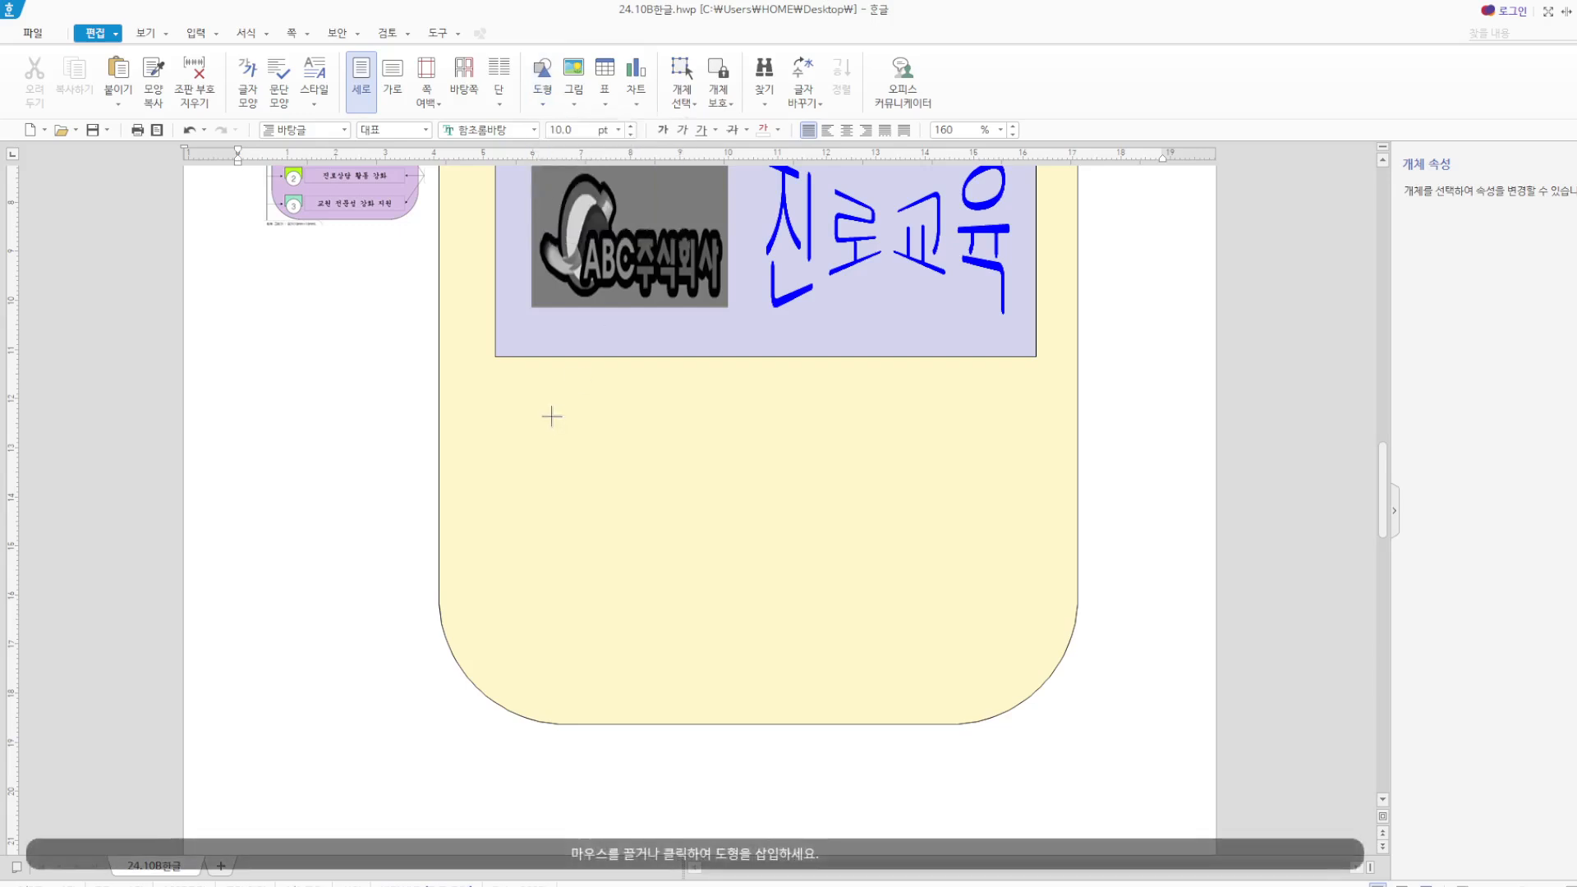
mouse_move(552, 416)
left_mouse_down()
mouse_move(909, 482)
mouse_move(1038, 485)
left_mouse_up()
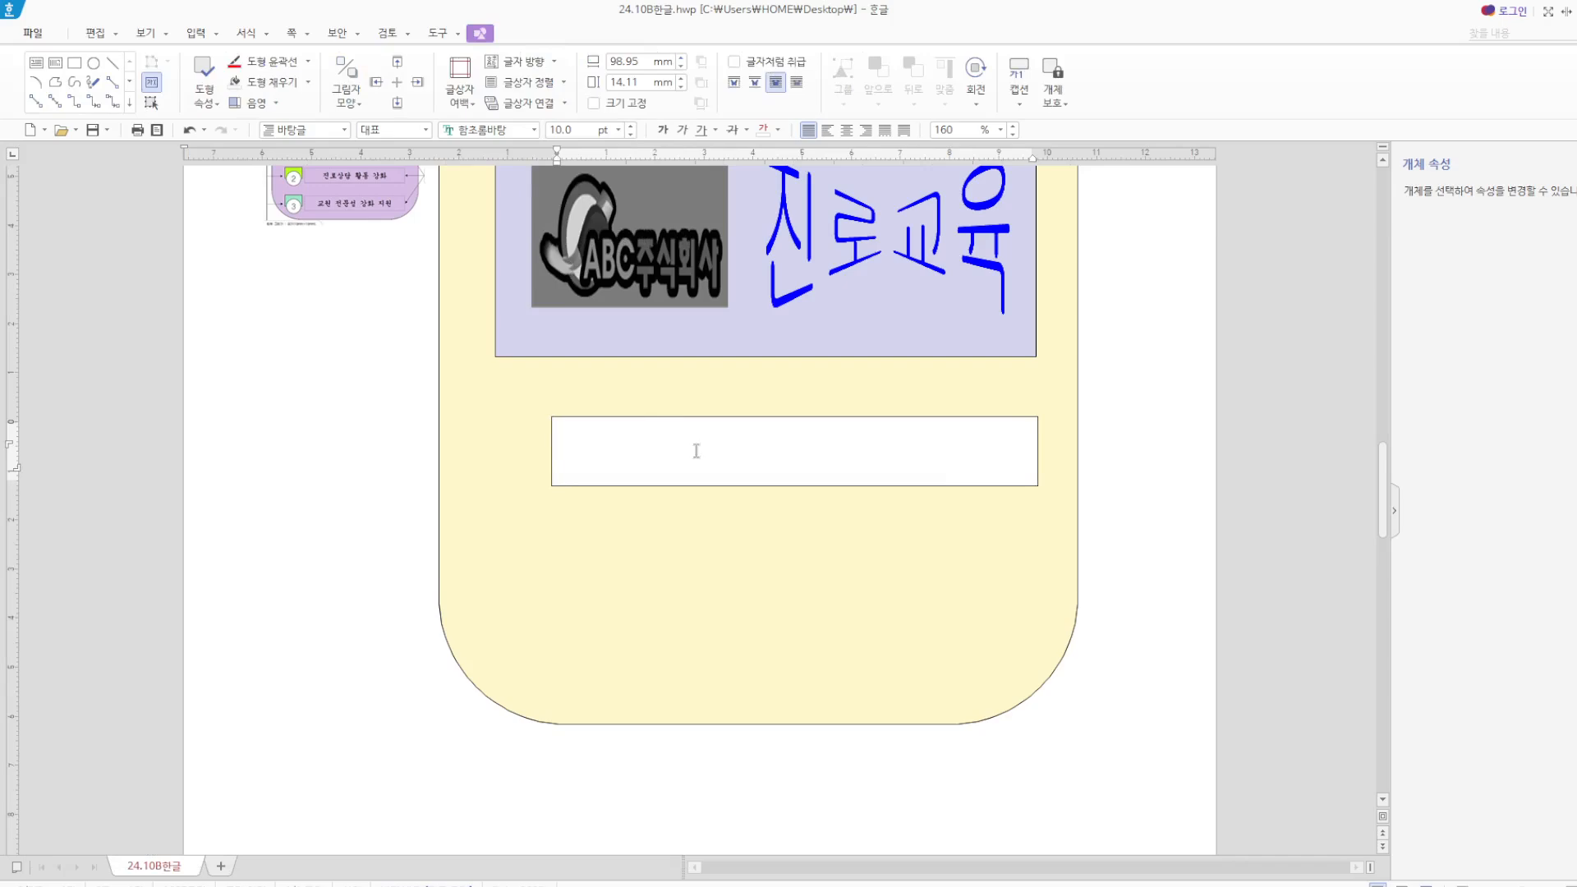
type("학교 진로교육 활성화")
Format the text box's 학교 진로교육 활성화 in 궁서 at 18 pt, centre-aligned.
left_click_drag(736, 451, 541, 453)
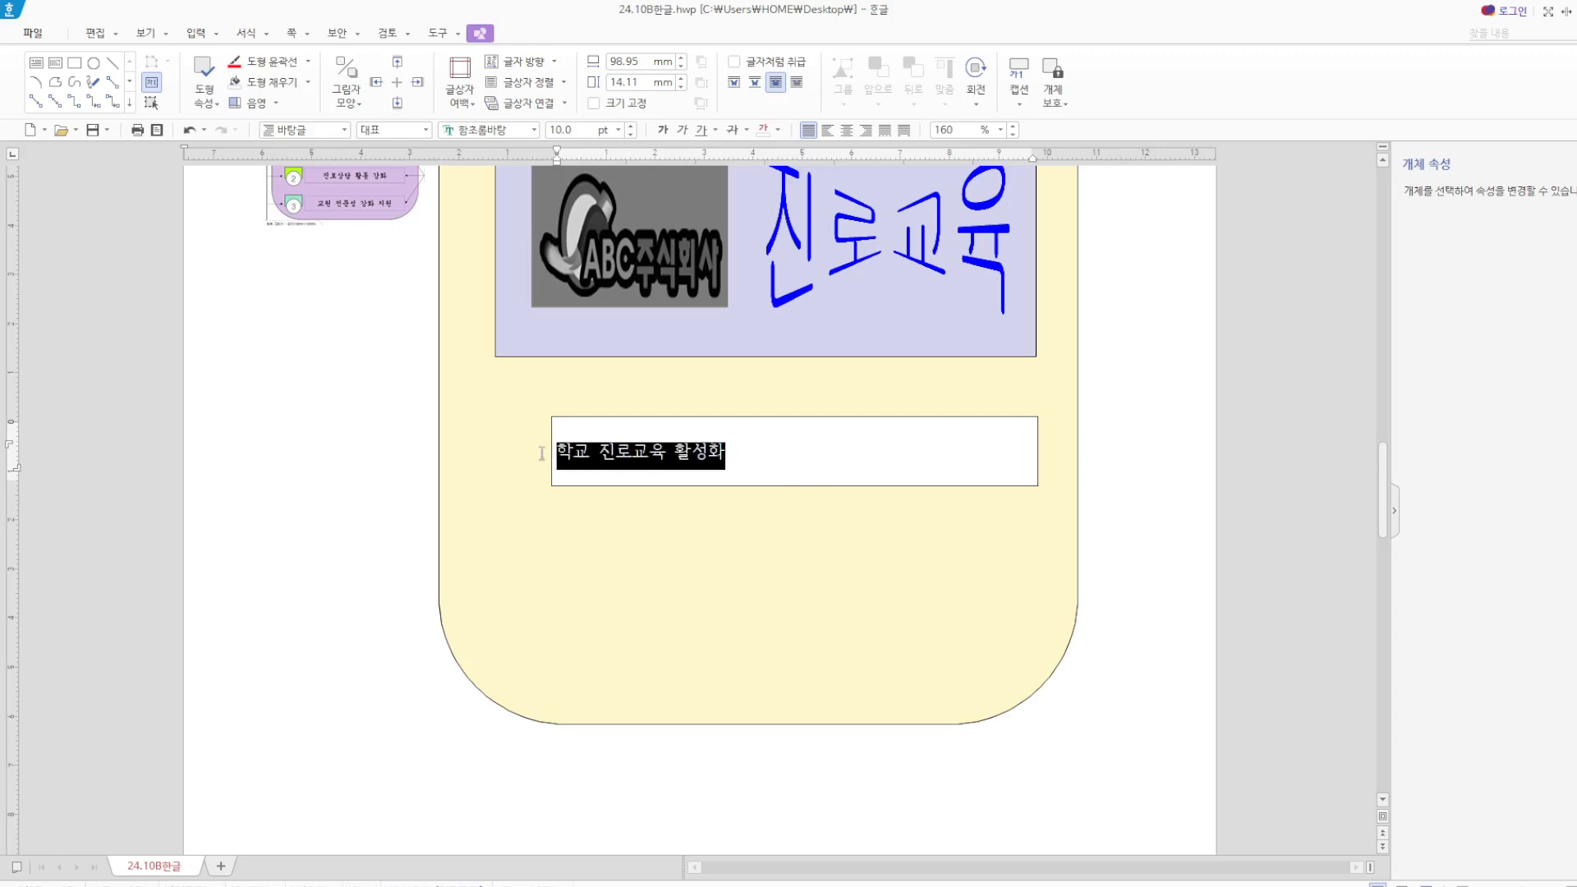
left_click(521, 133)
type("궁서")
key("Return")
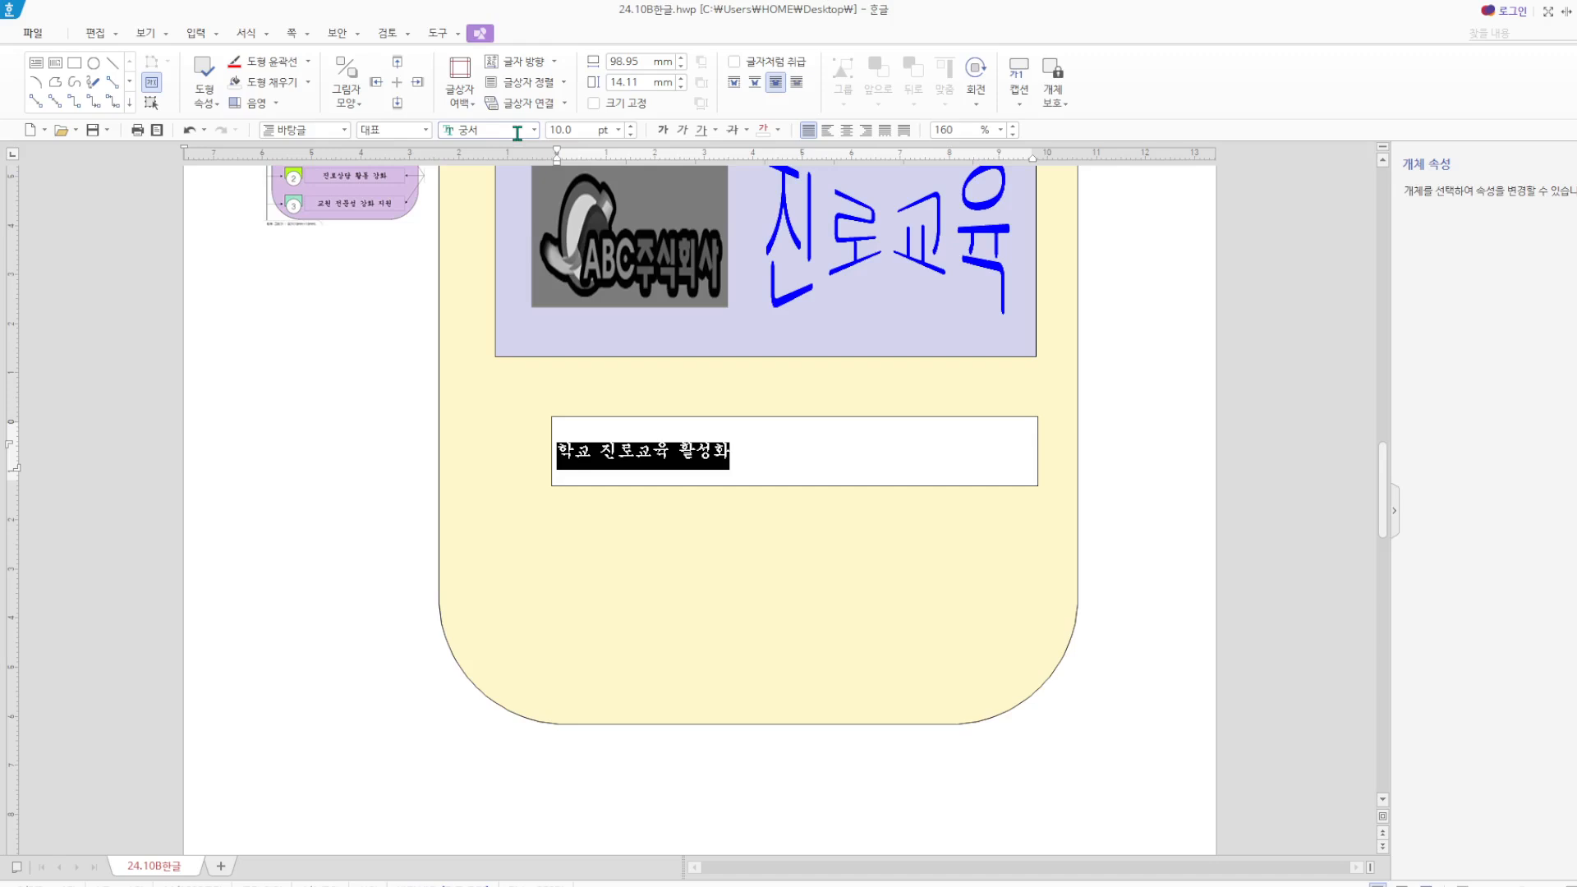
left_click(584, 130)
type("1")
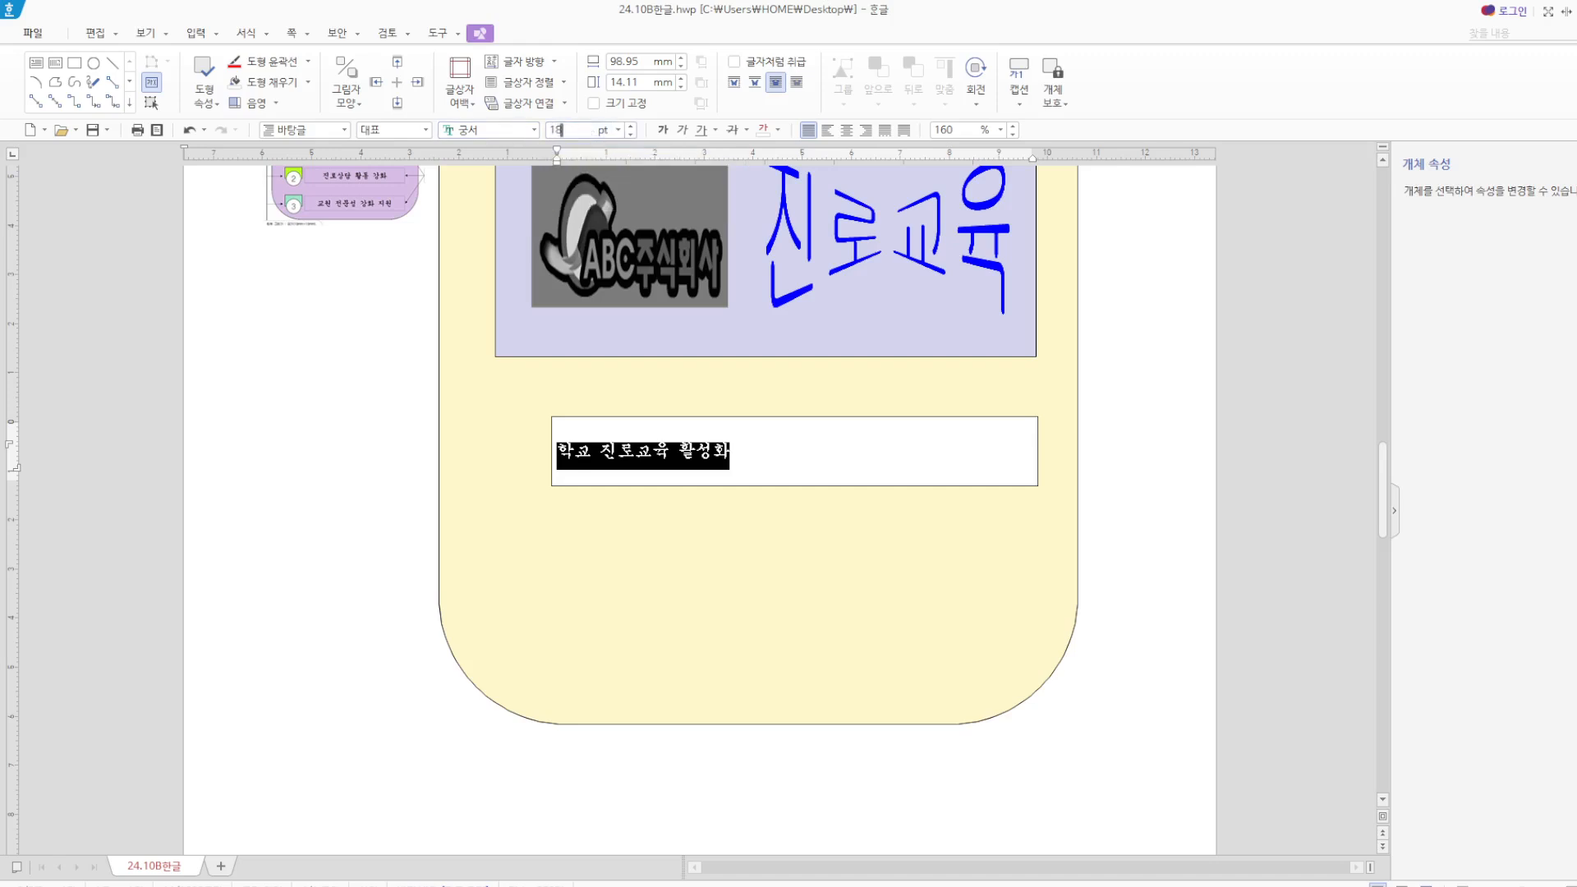
type("8")
key("Return")
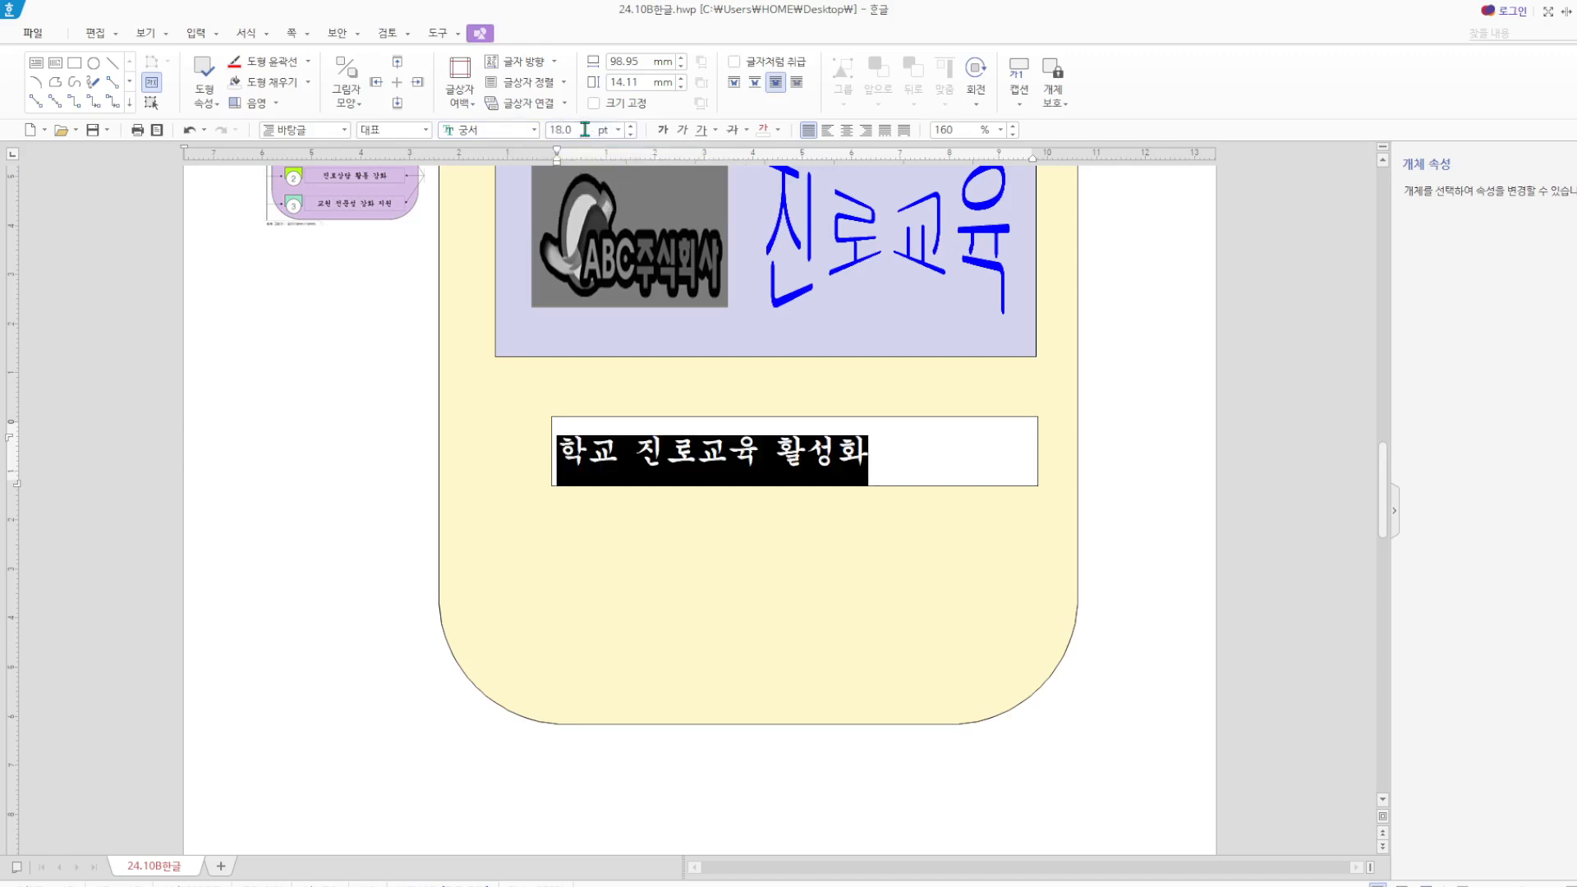
left_click(846, 131)
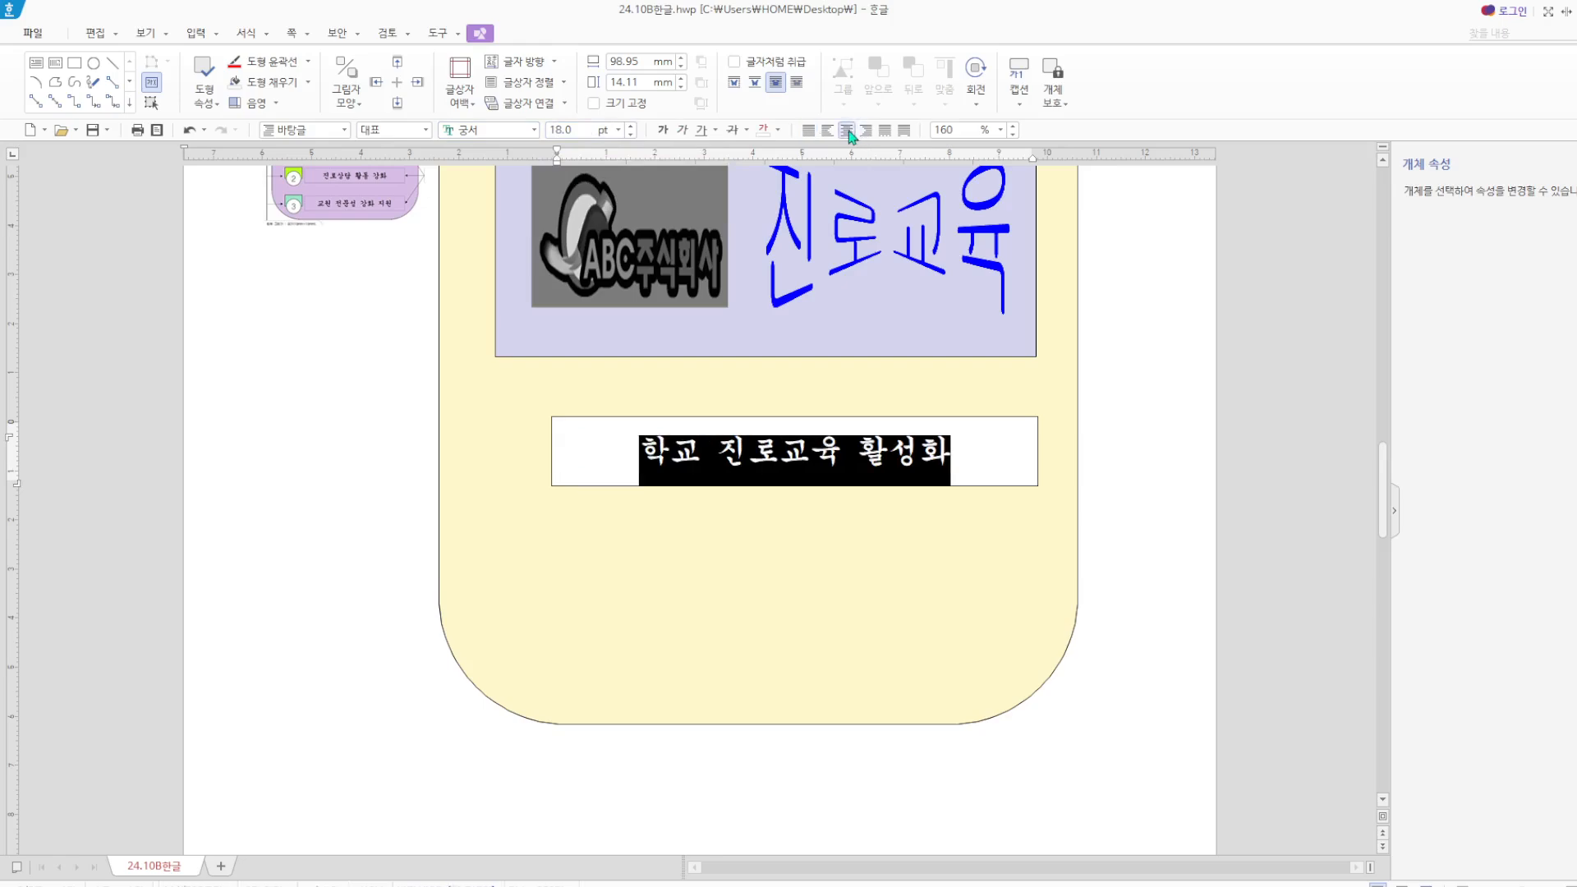
Give the 학교 진로교육 활성화 text box a dashed outline and no fill colour.
left_click(1024, 427)
double_click(1025, 428)
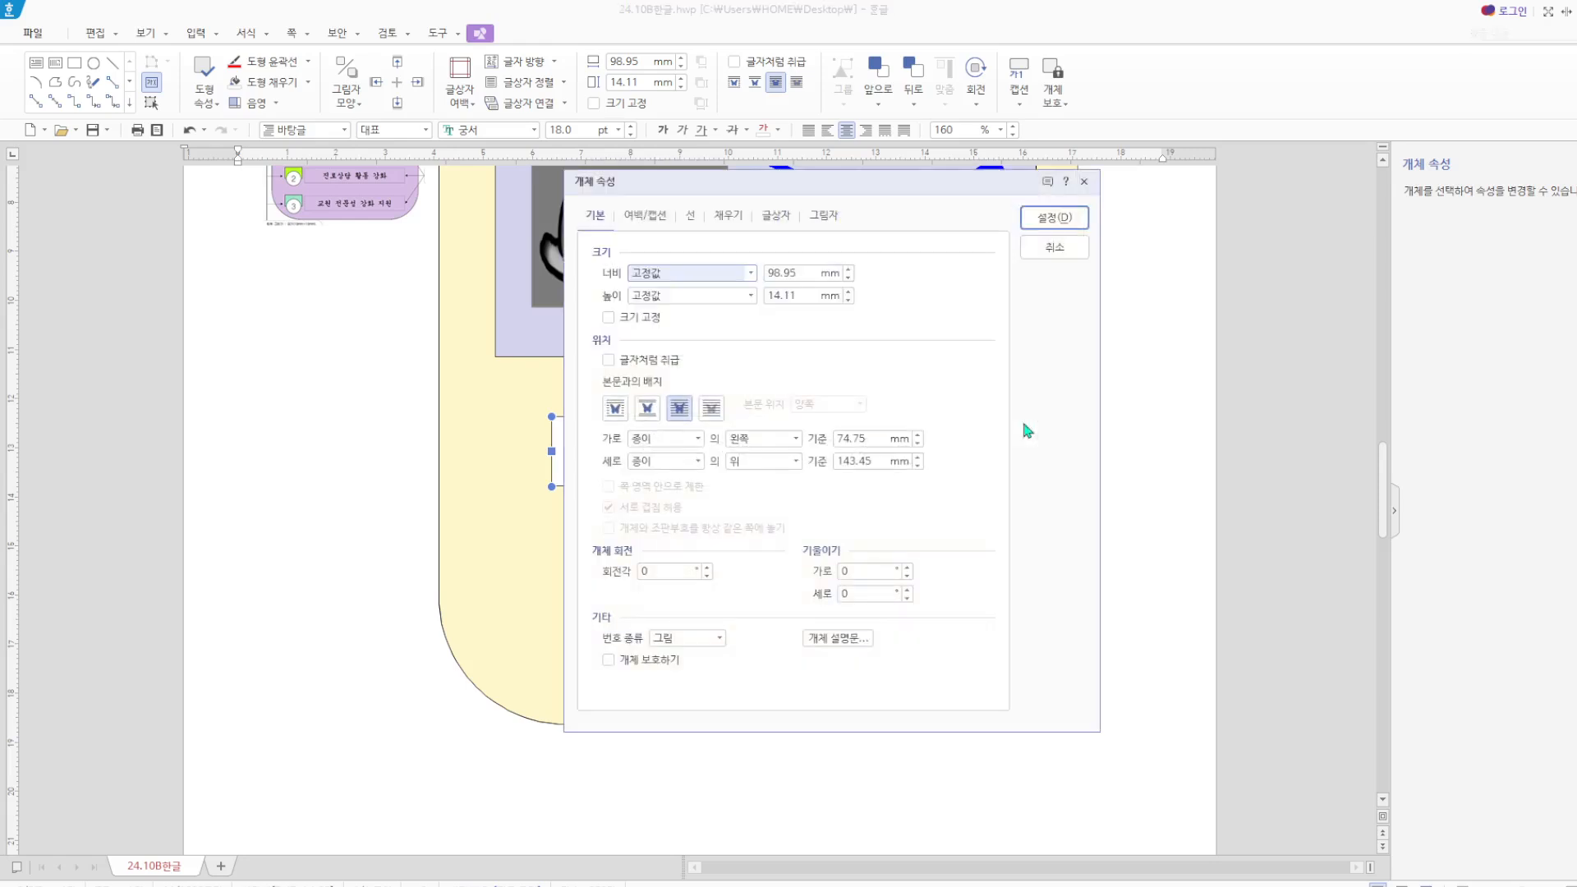
left_click(692, 216)
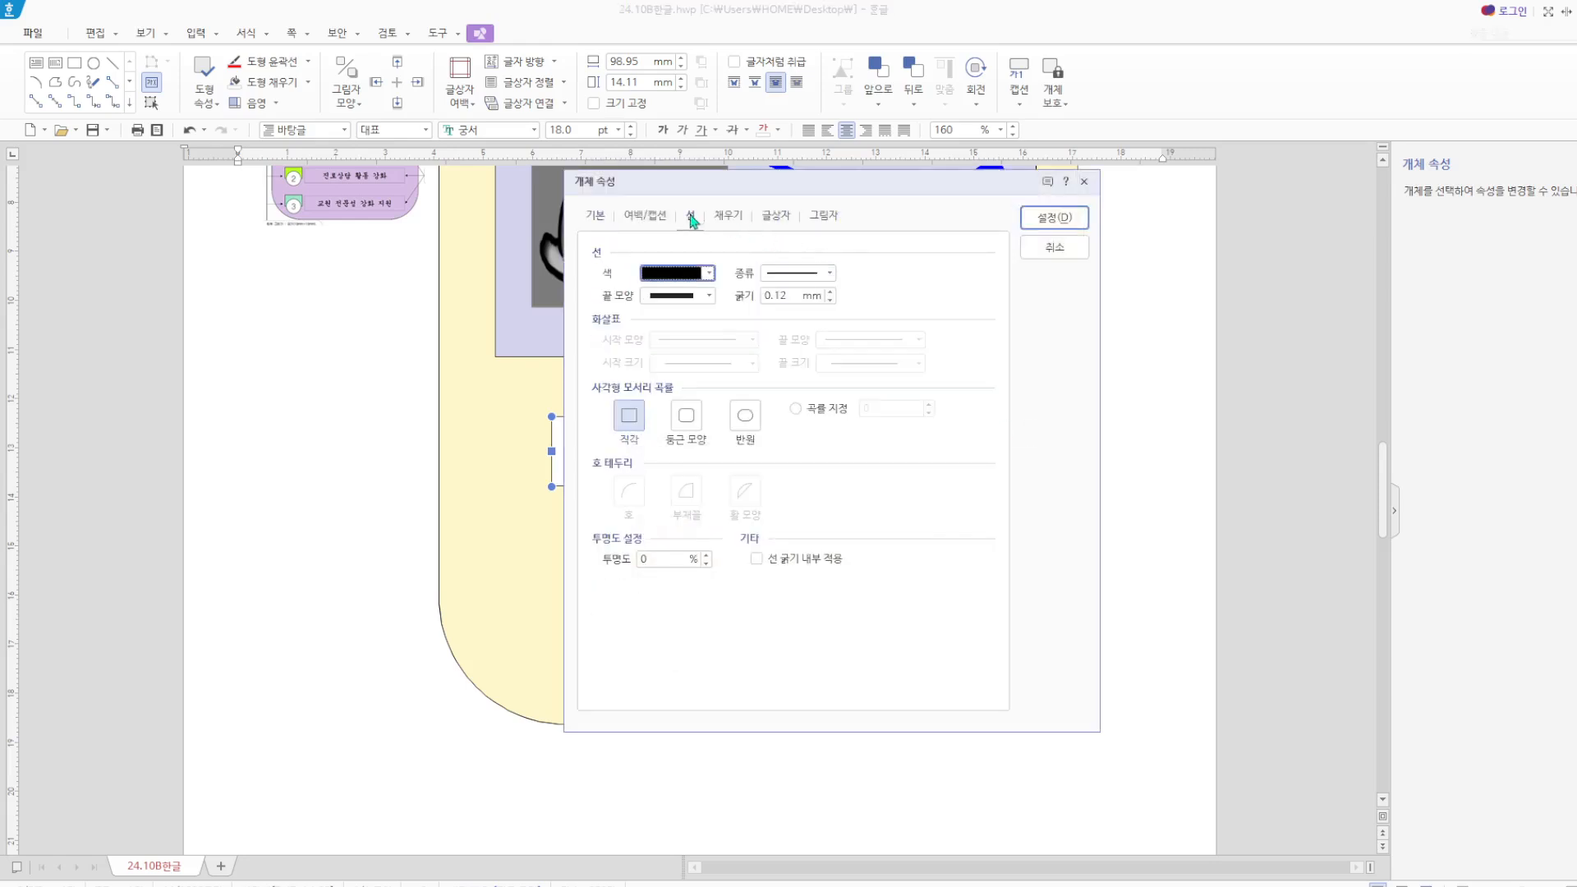
left_click(830, 274)
left_click(821, 320)
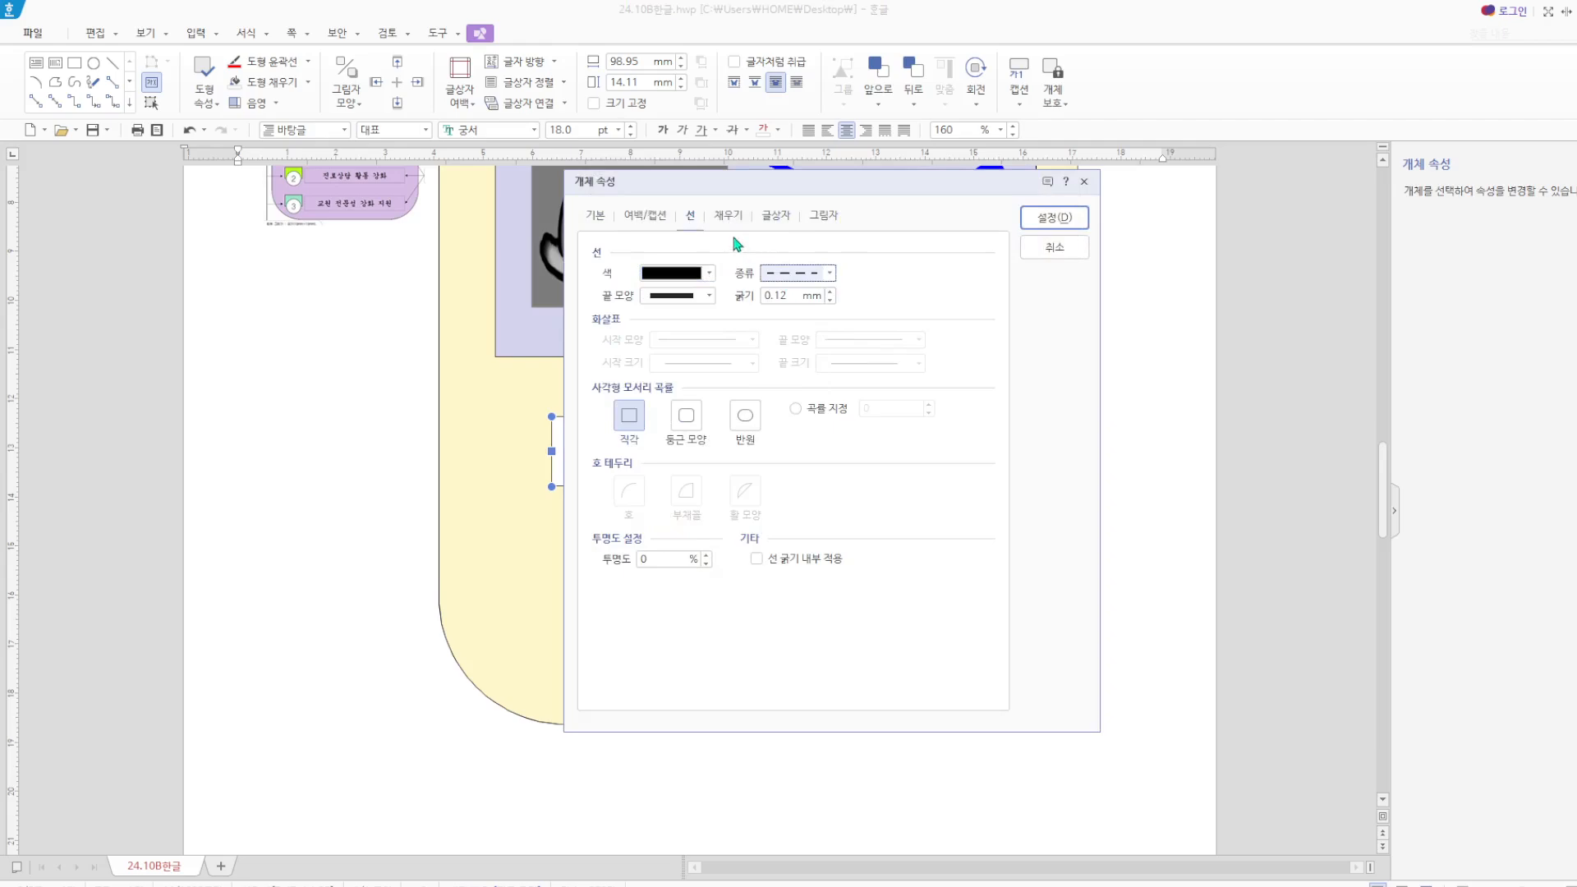
left_click(739, 220)
left_click(679, 275)
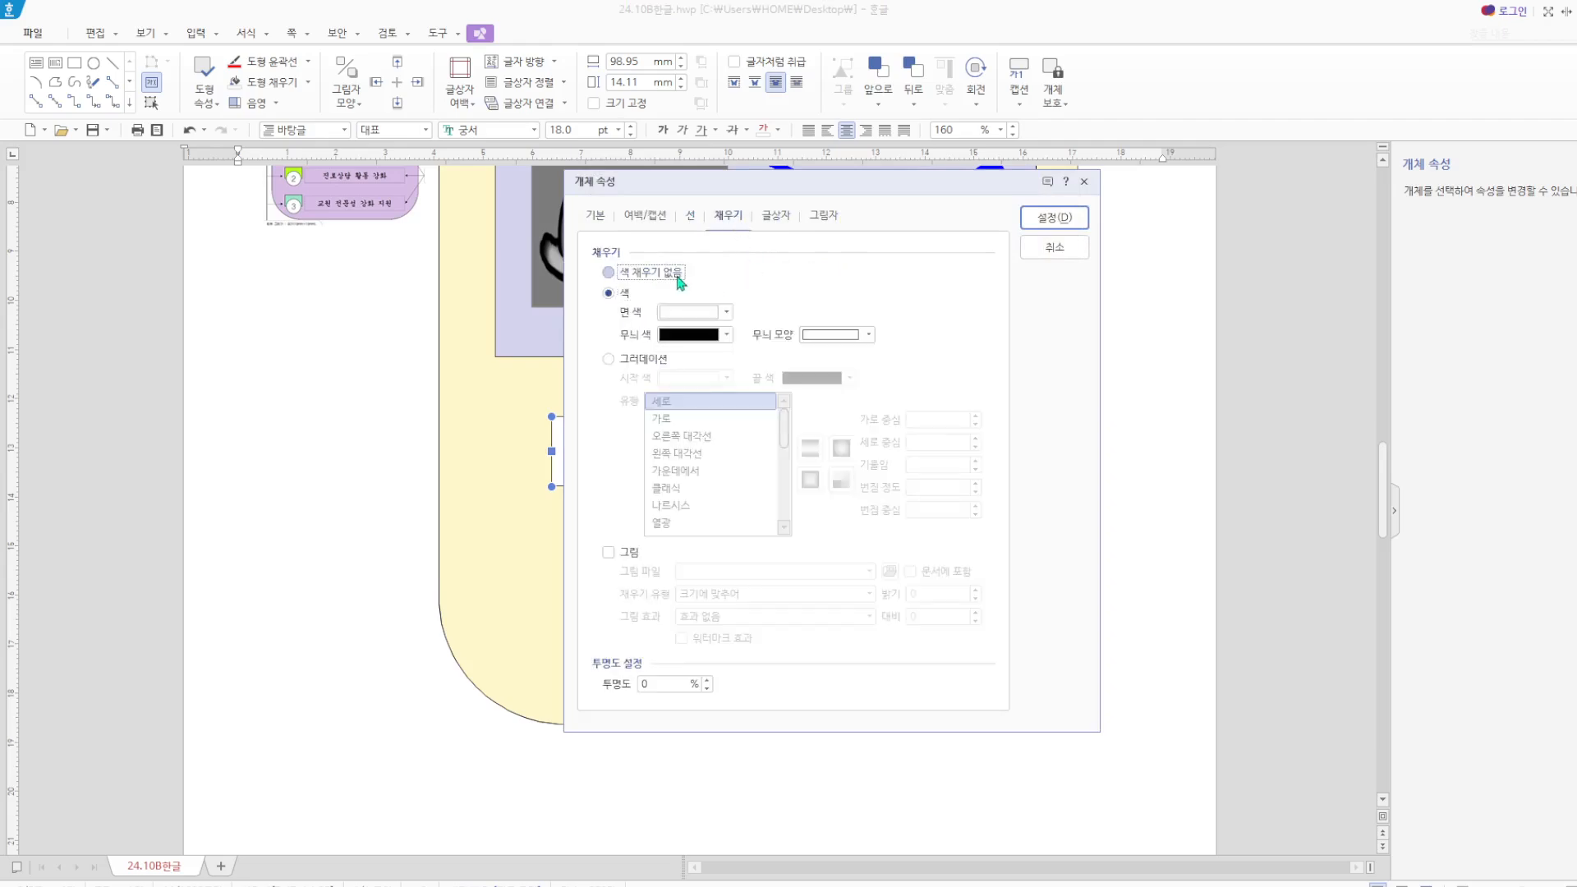
left_click(1072, 220)
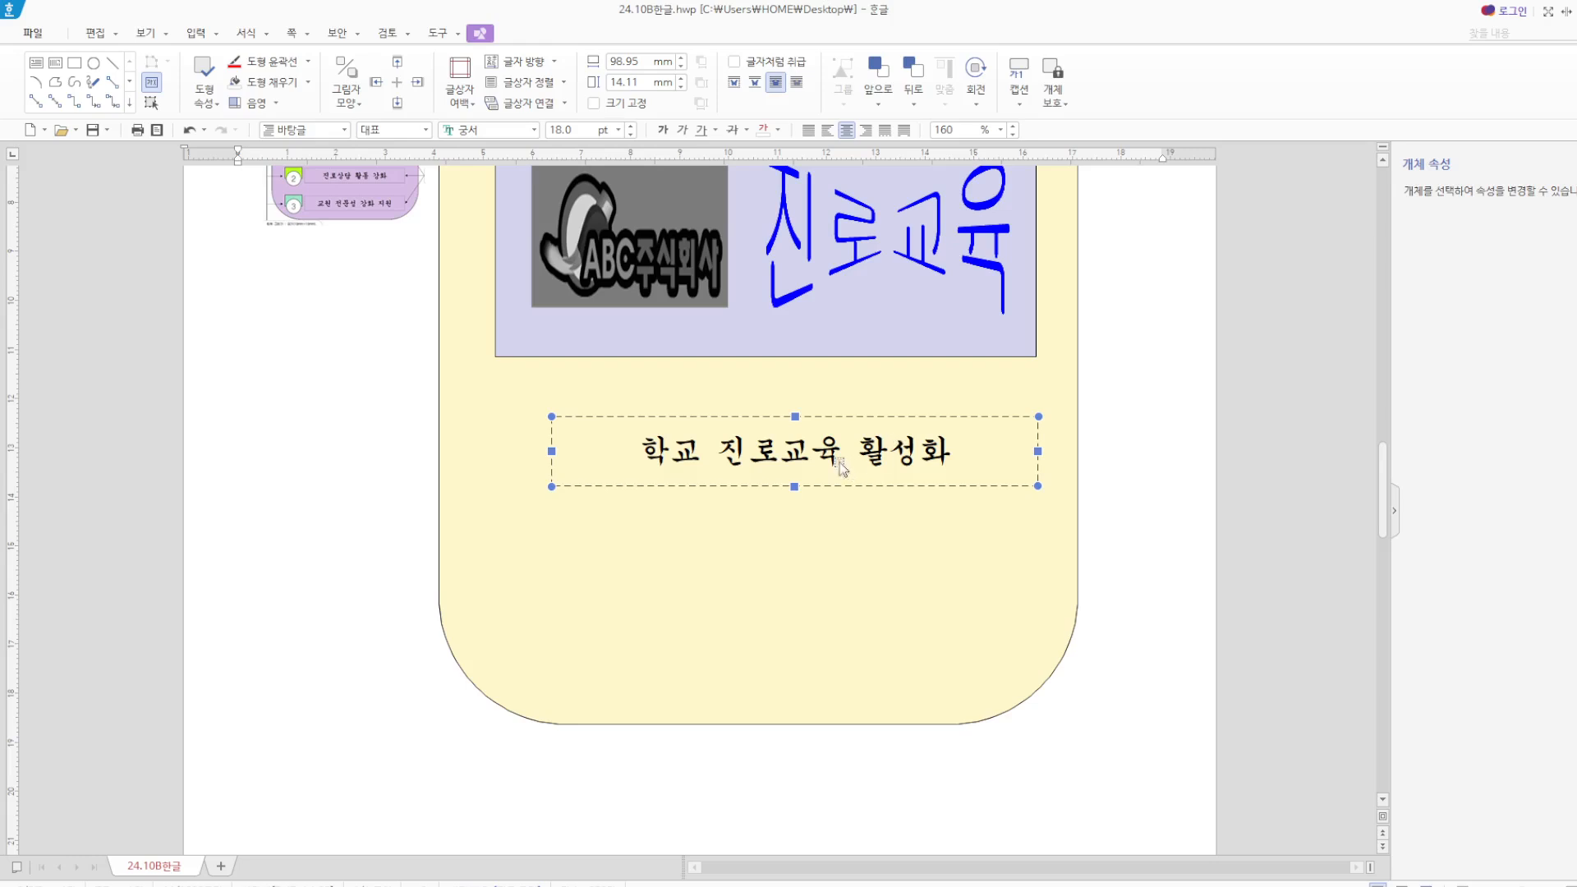
Duplicate the dashed text box twice straight below it and nudge the middle copy up to even out the spacing.
left_click_drag(841, 467, 826, 666)
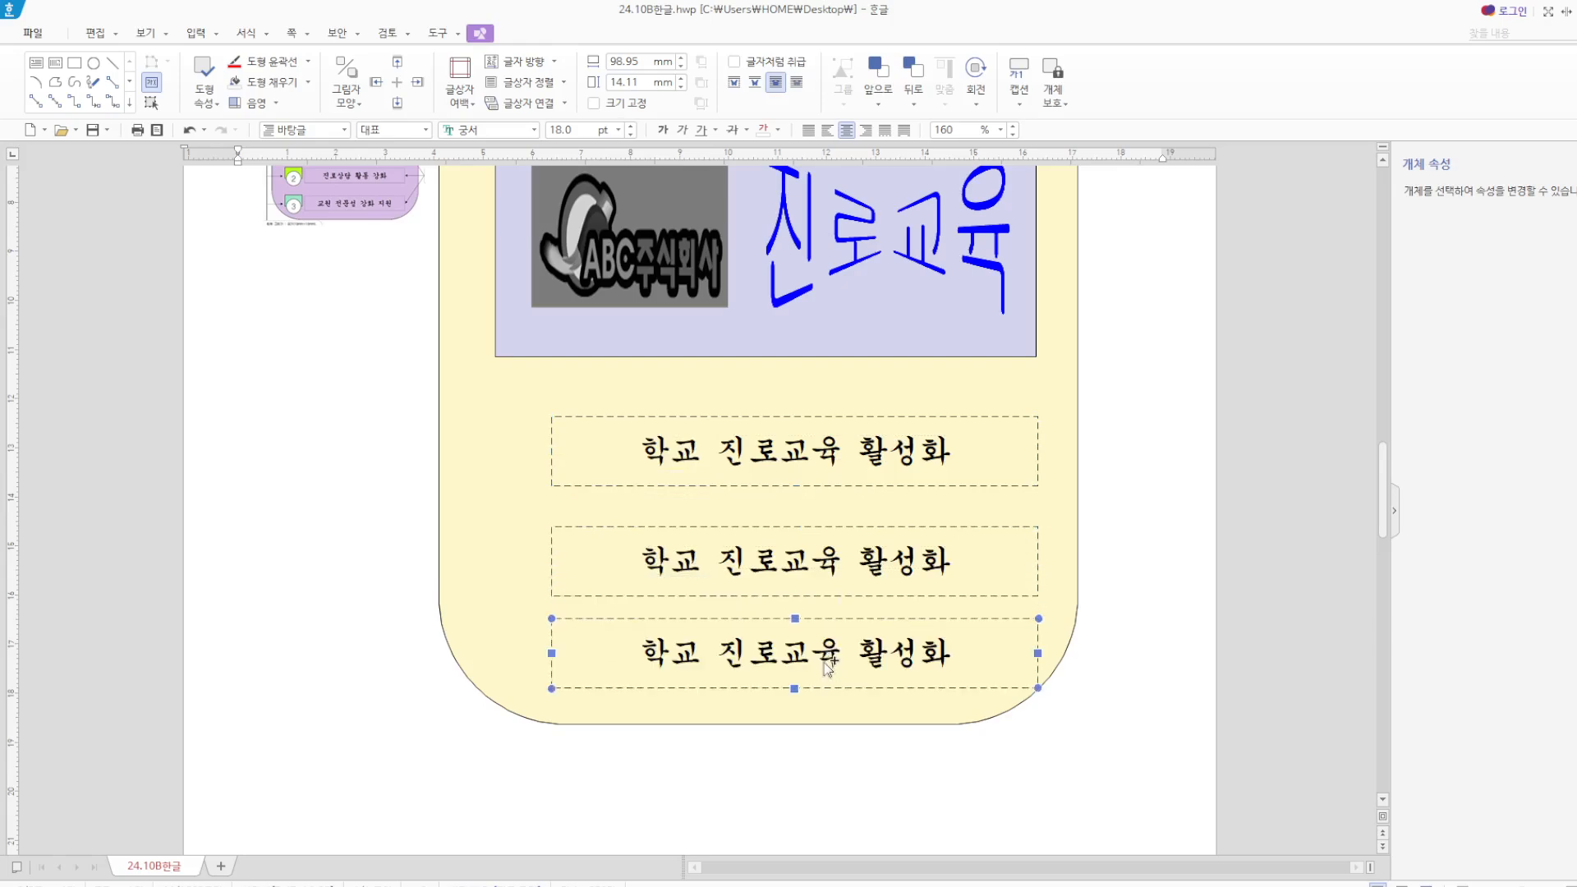
left_click(973, 532)
key("Up")
key("Up")
key("Up")
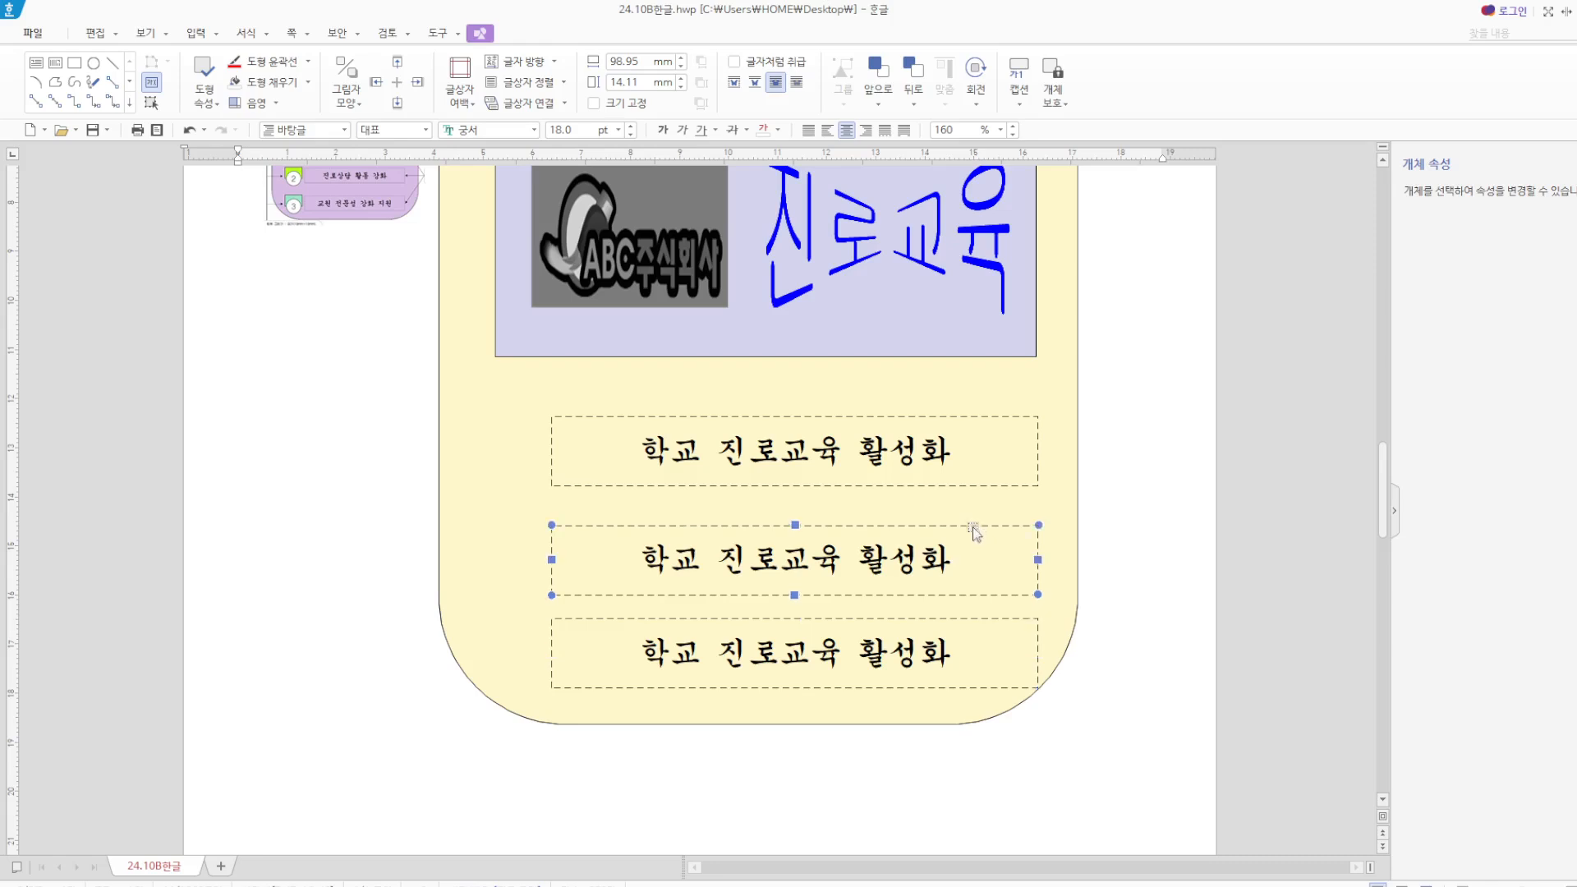
left_click(1141, 582)
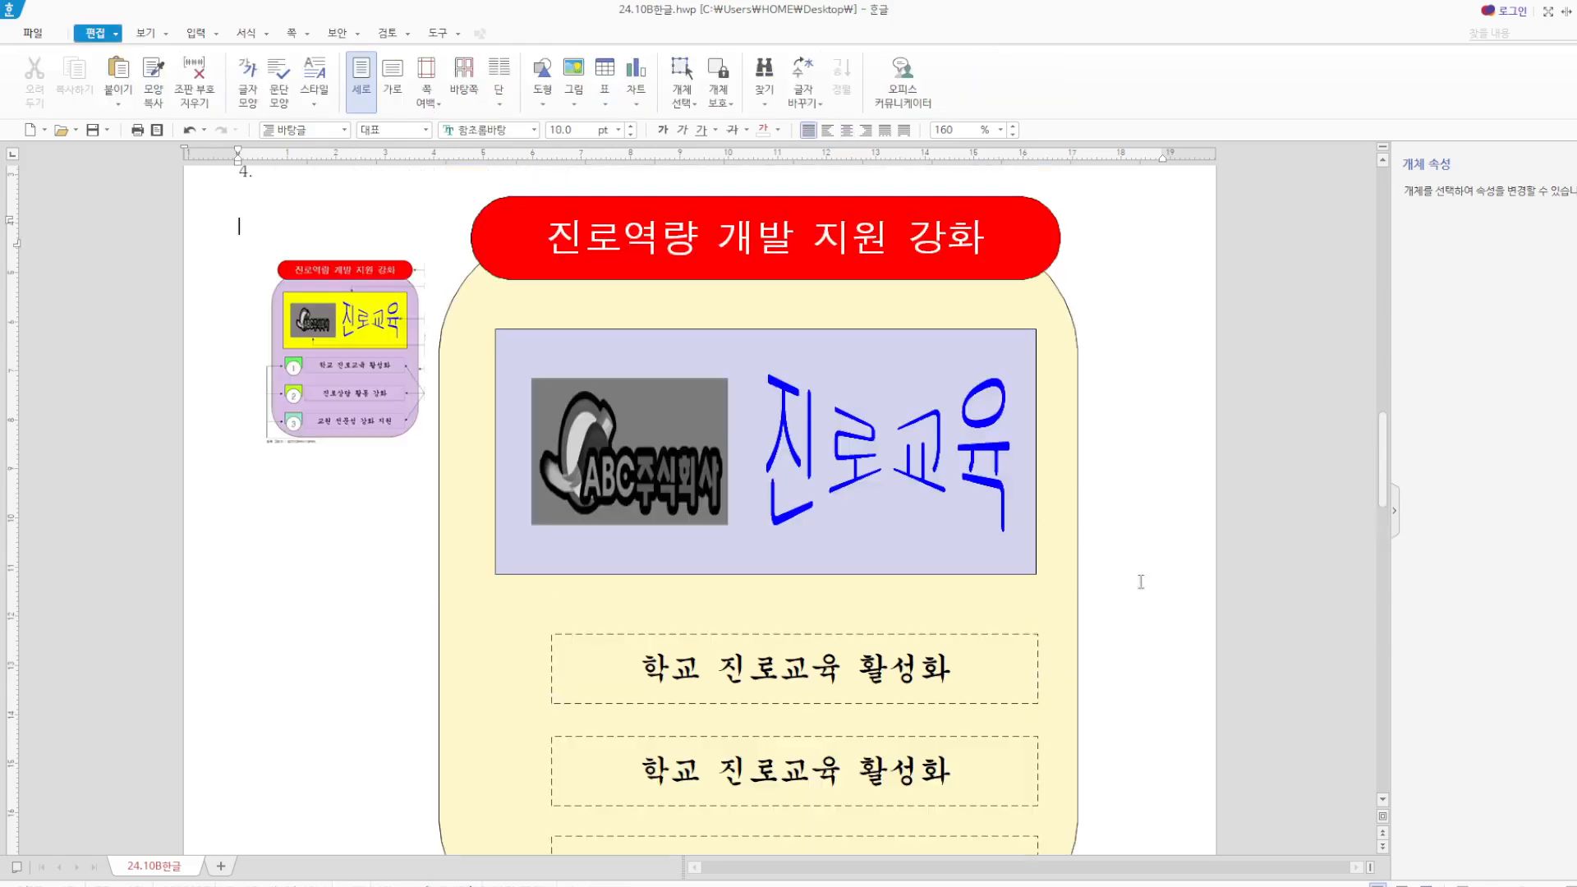
Draw a small rectangle about 19 mm wide by 9 mm high in the blank area beside the cream shape.
scroll(1051, 579, "down", 3)
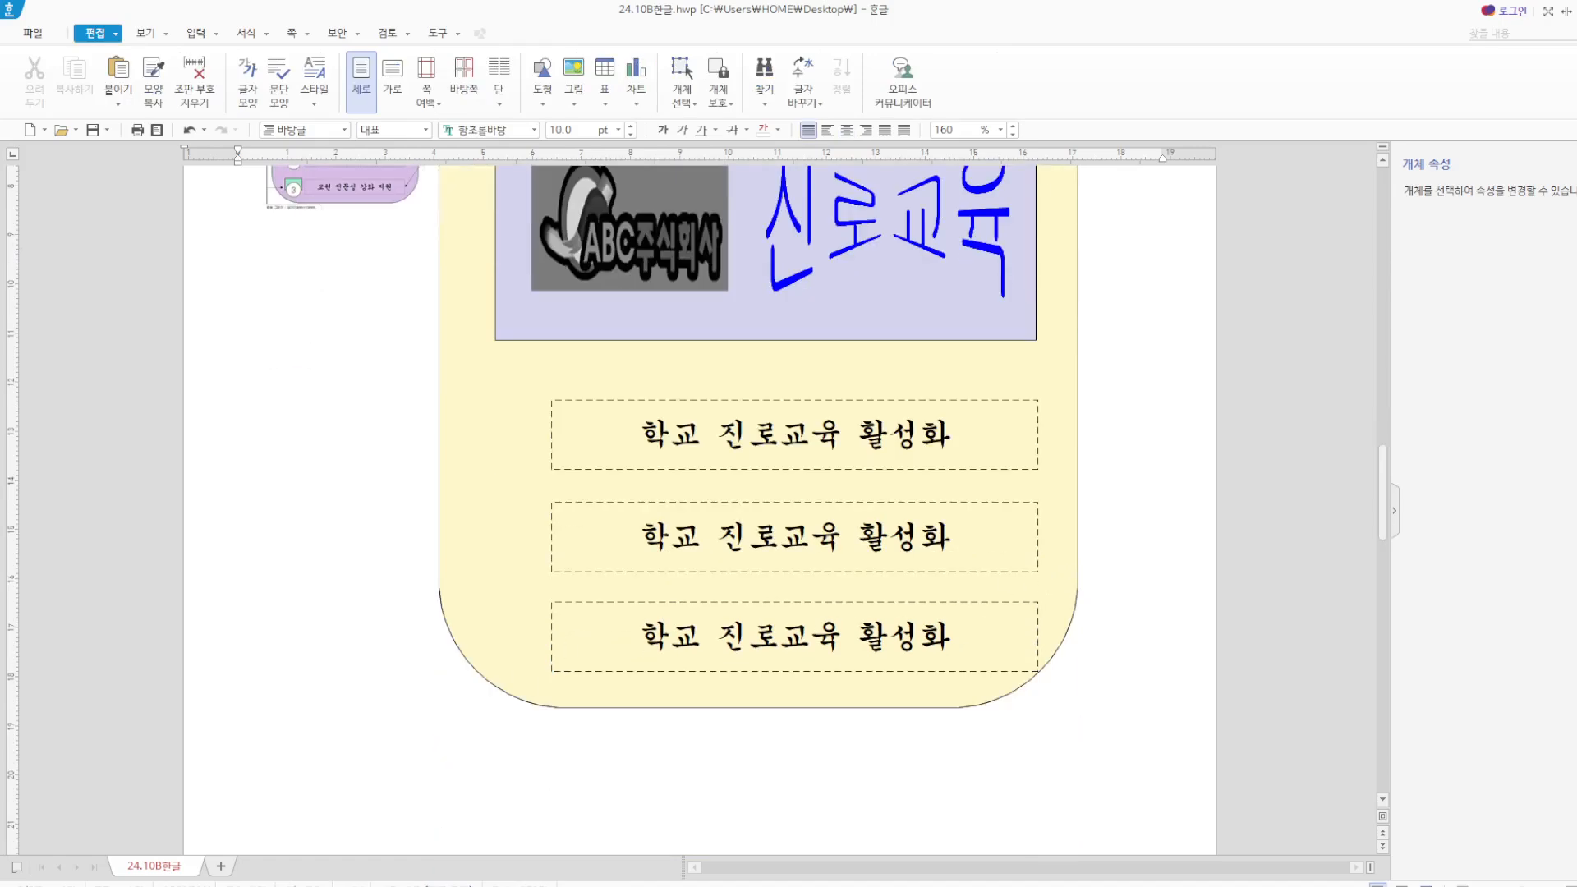
scroll(260, 293, "up", 1)
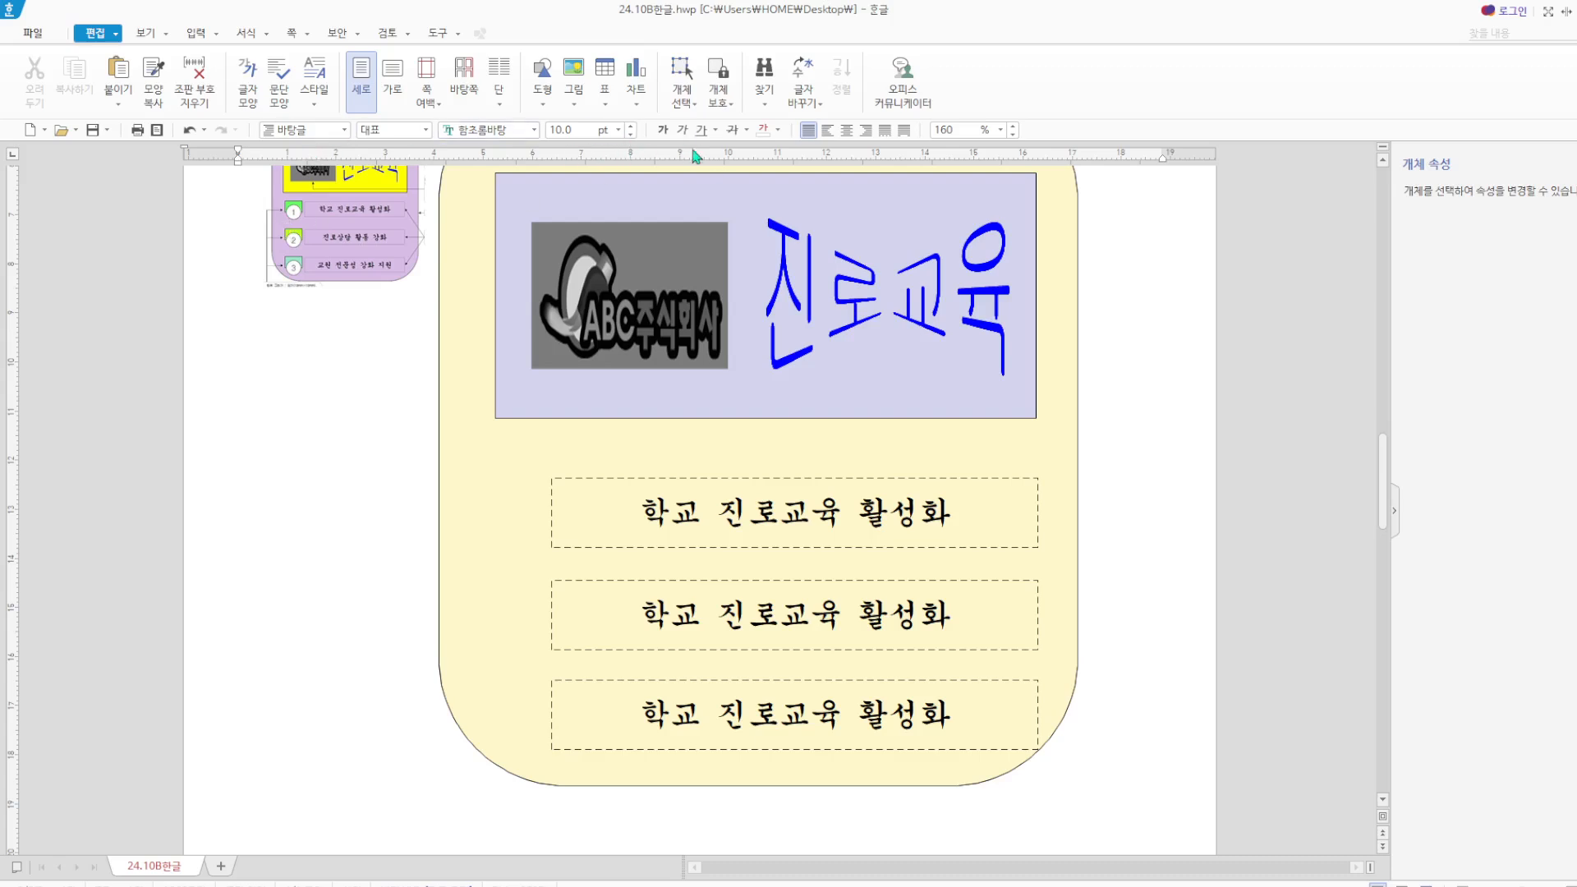
left_click(546, 107)
left_click(579, 154)
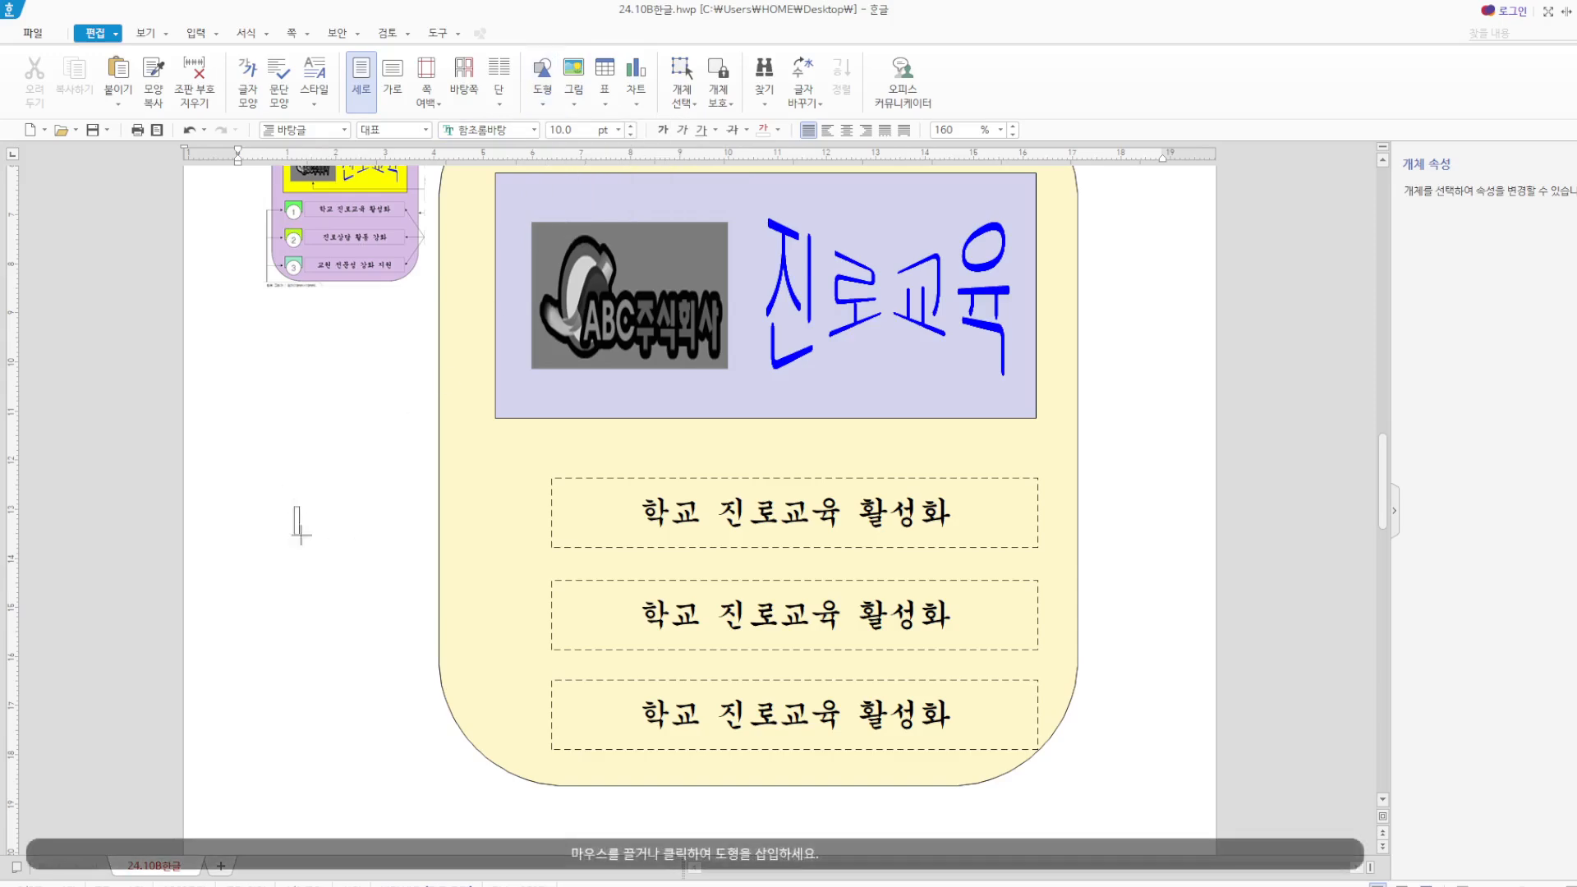
left_click_drag(294, 507, 386, 554)
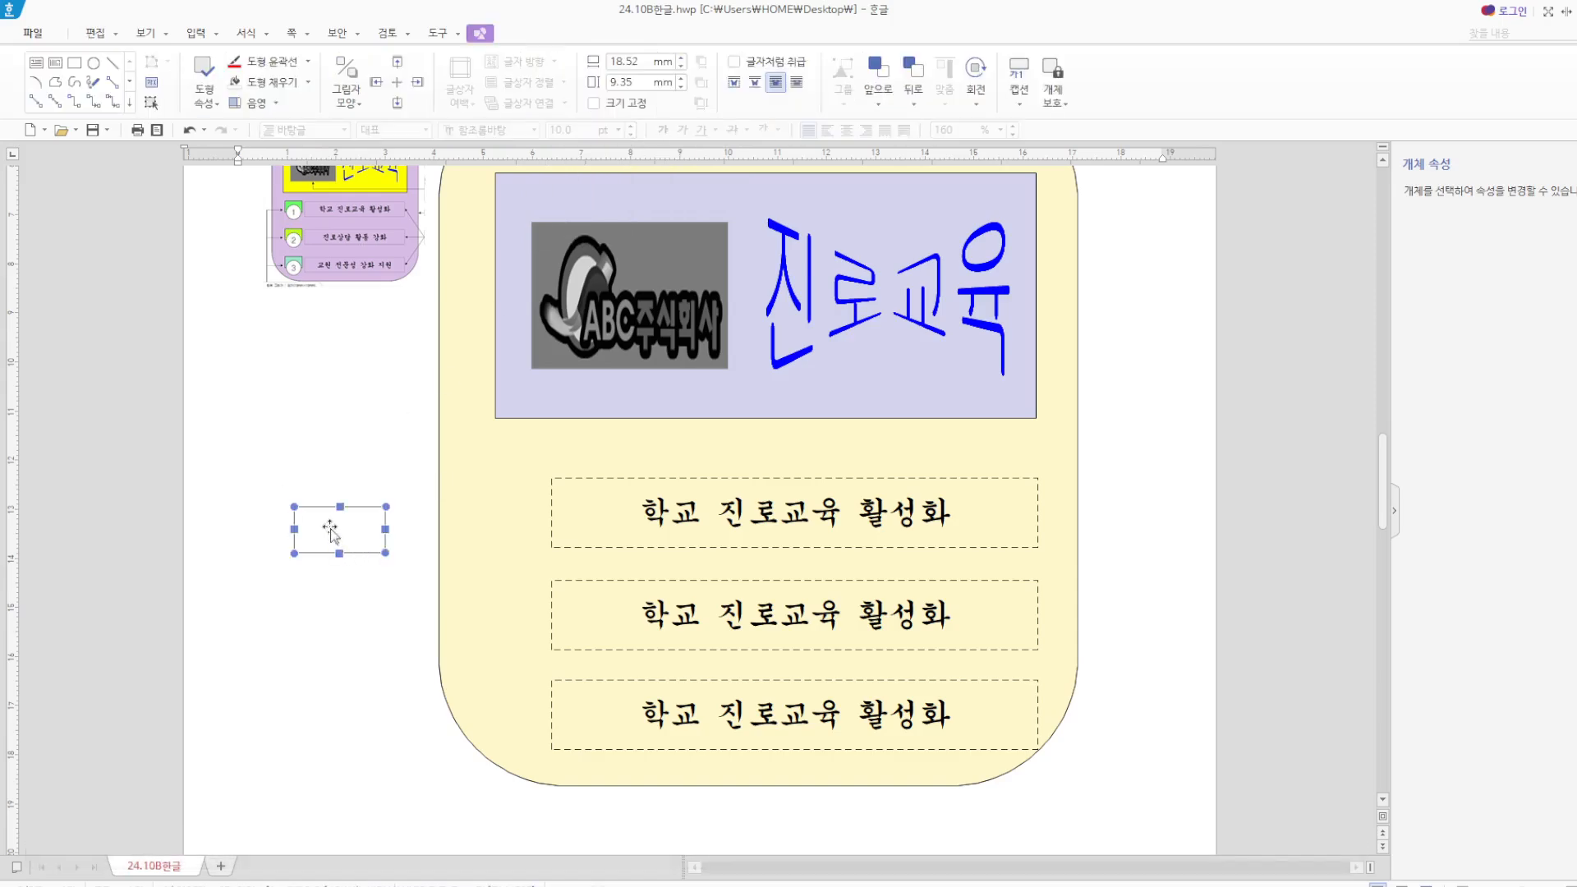
Set the small rectangle's size to 15 mm wide by 10 mm high with 크기 고정.
double_click(332, 533)
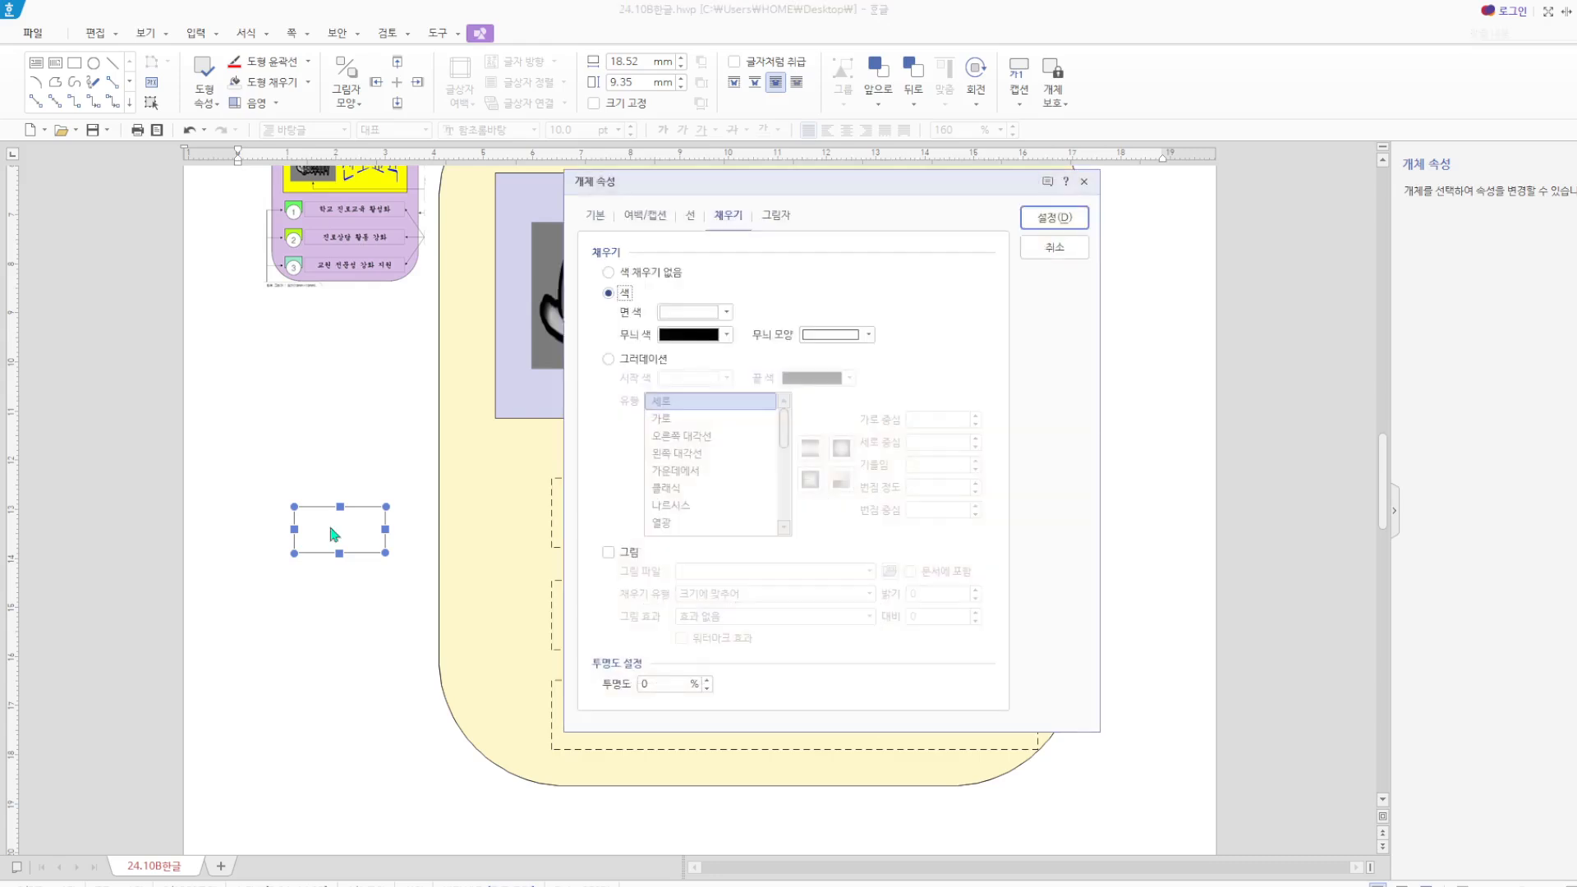
left_click(595, 217)
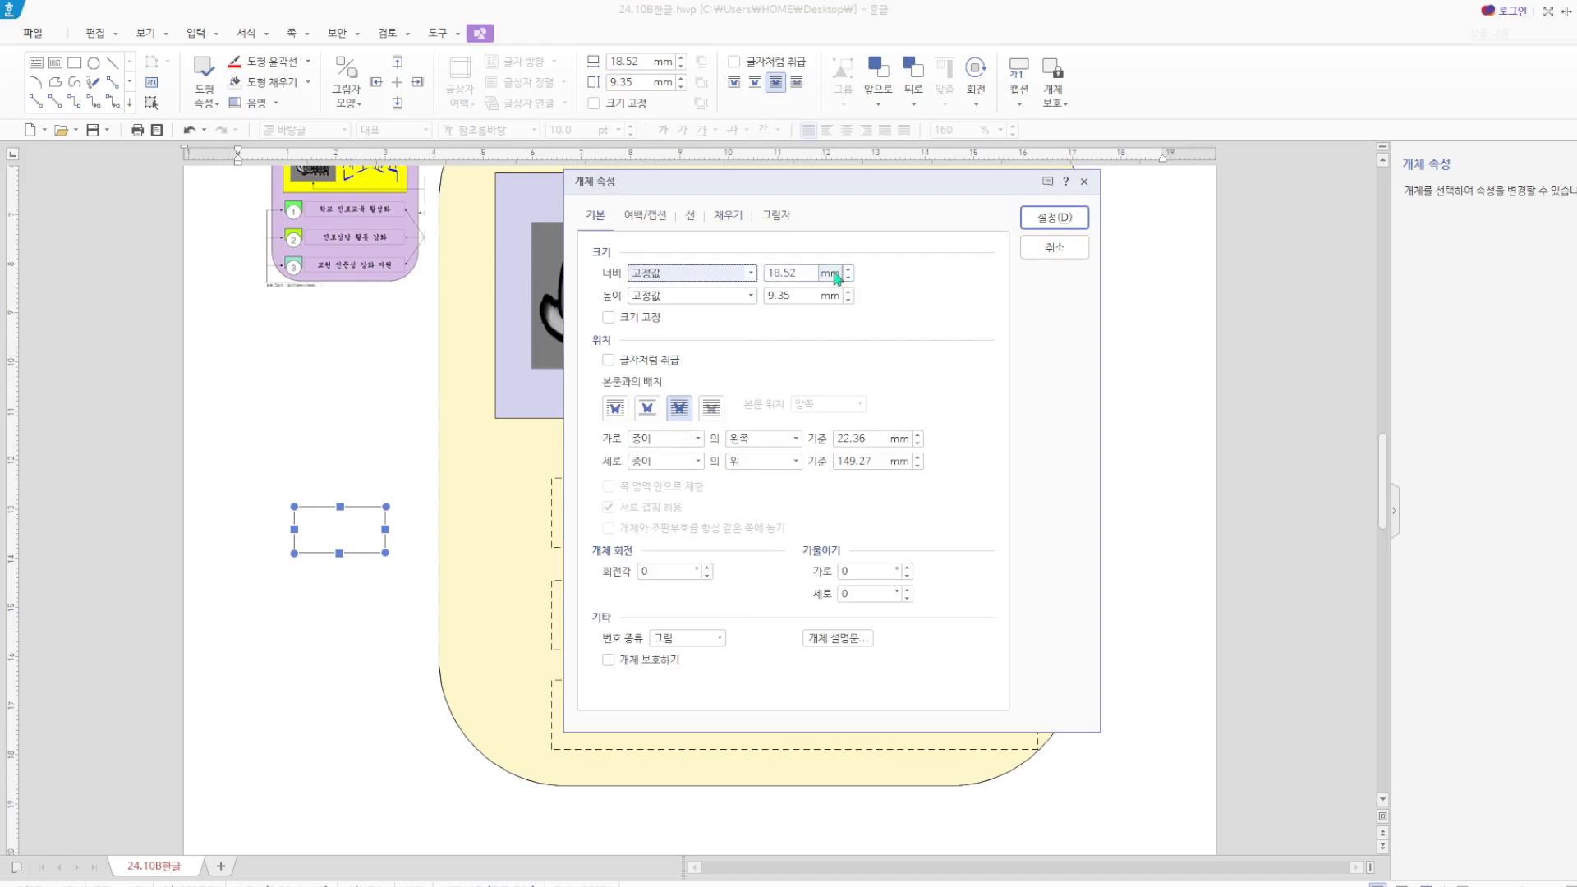
left_click(795, 272)
type("15")
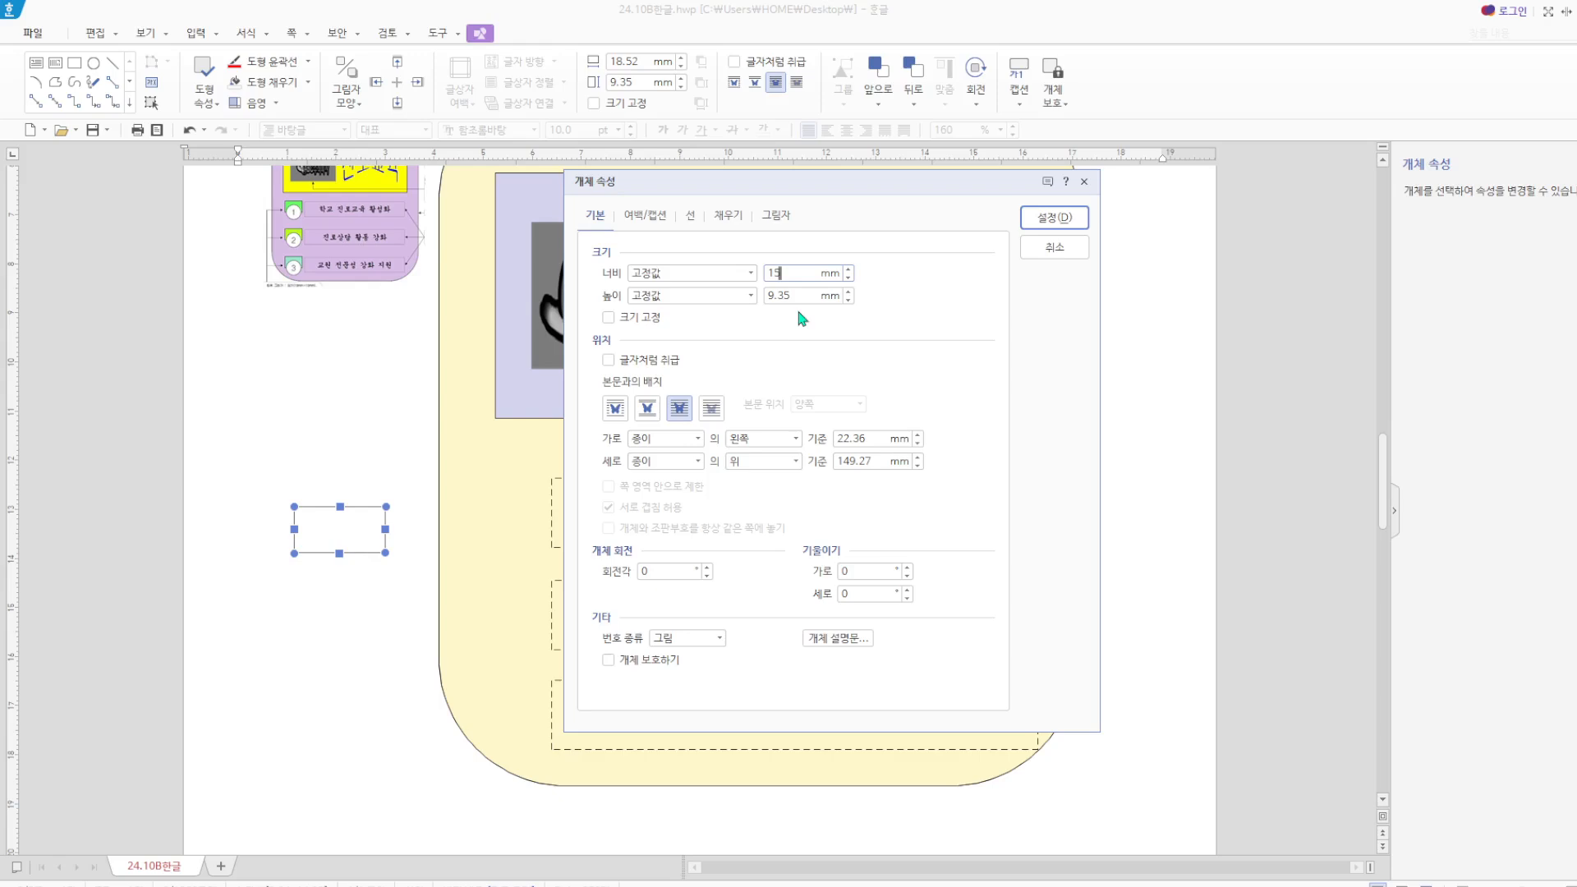
key("Tab")
type("10")
left_click(648, 318)
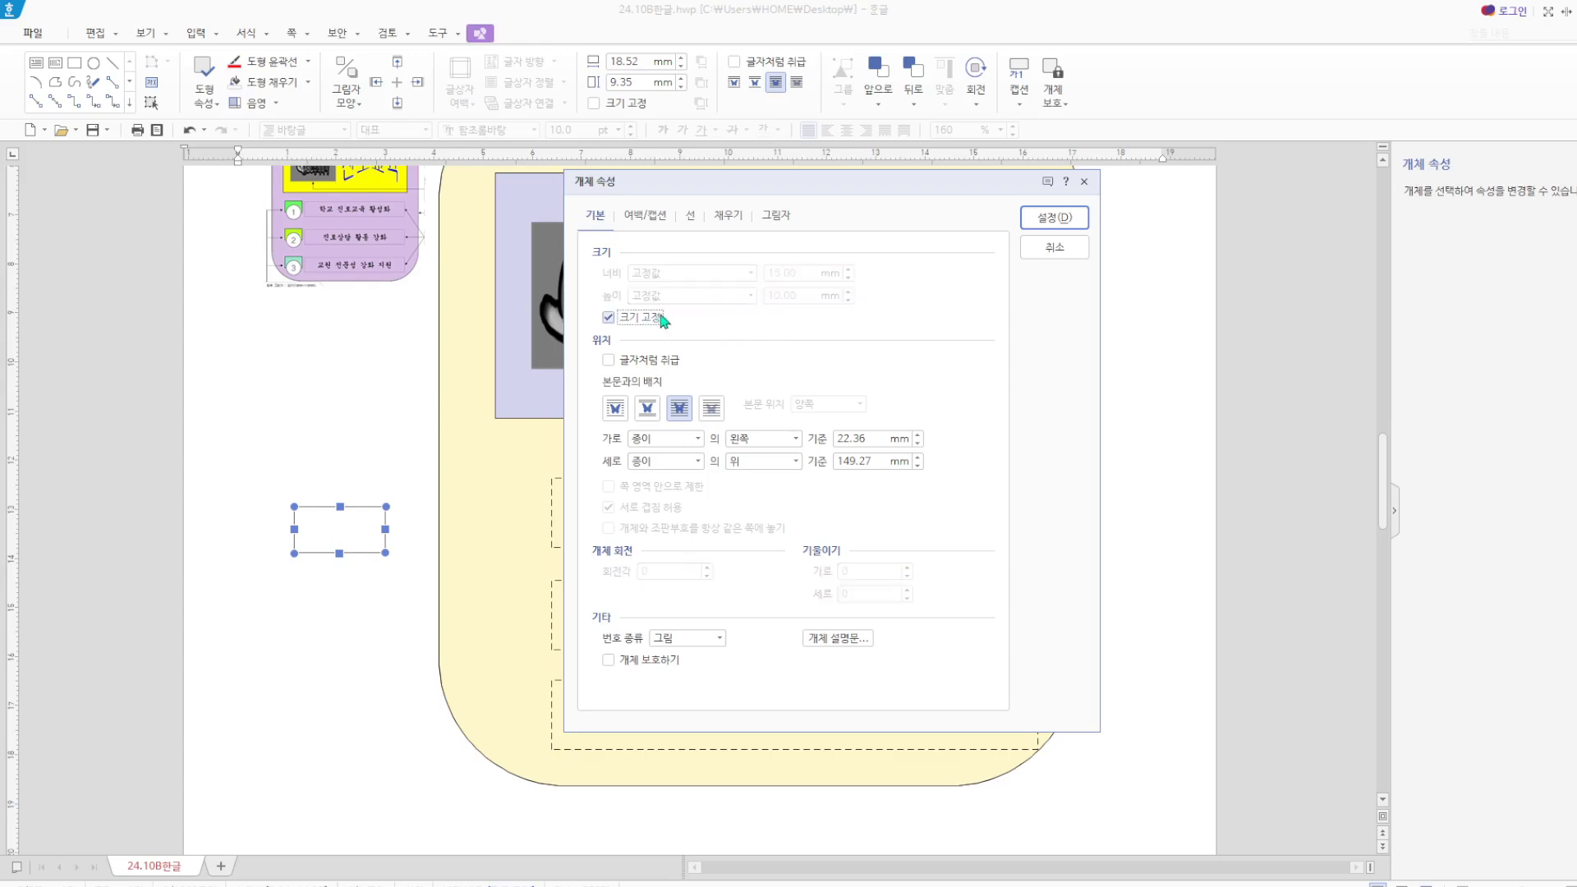
Fill the small rectangle with light orange, apply its properties and deselect it.
left_click(728, 216)
left_click(702, 312)
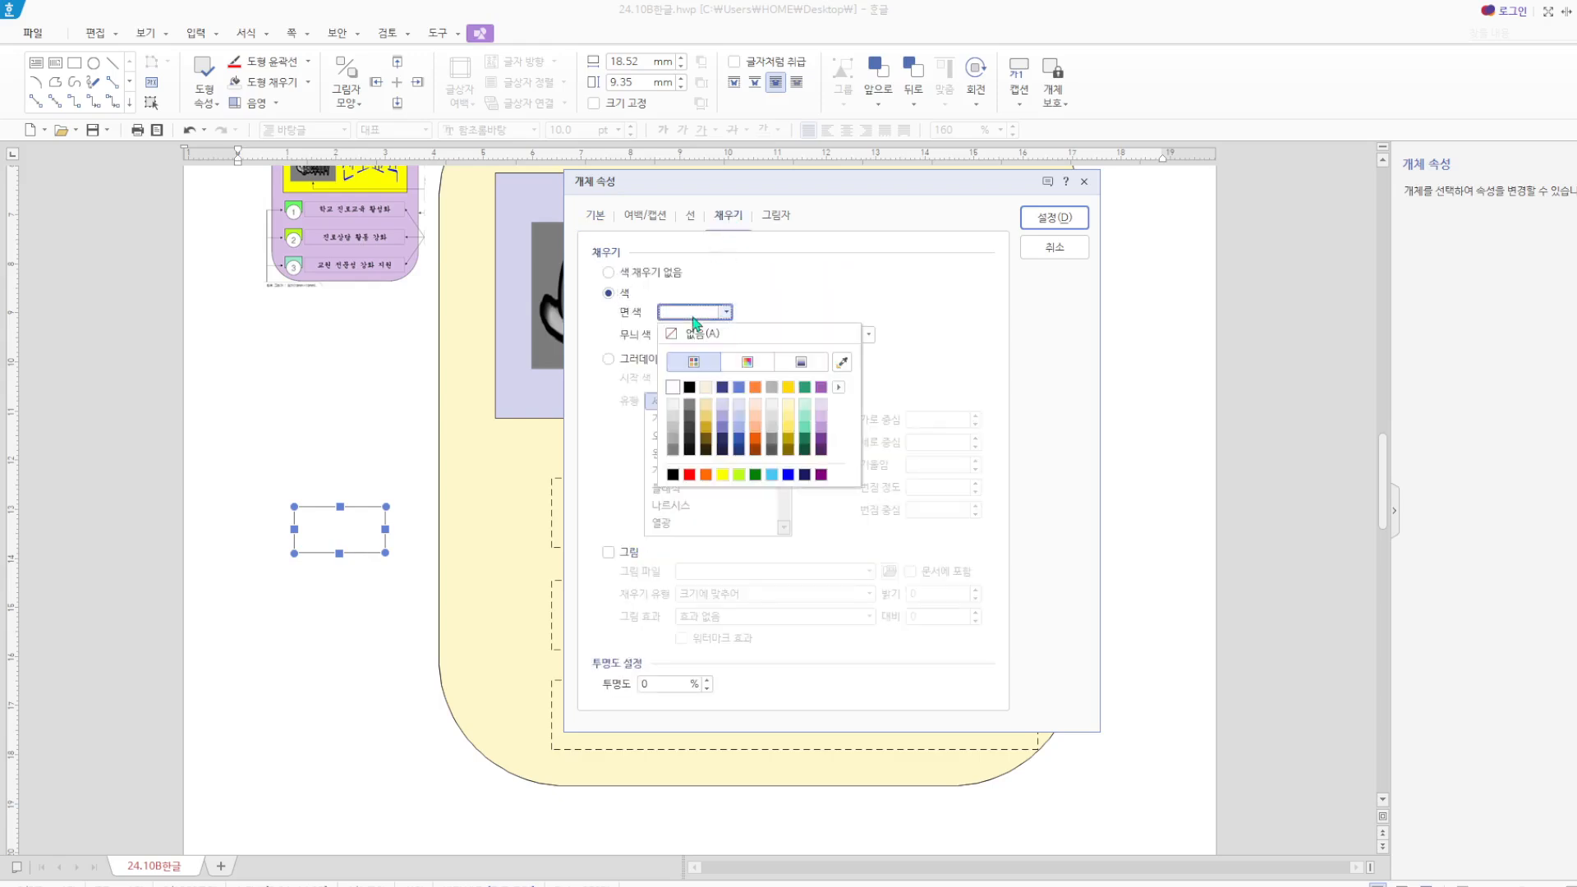
left_click(772, 427)
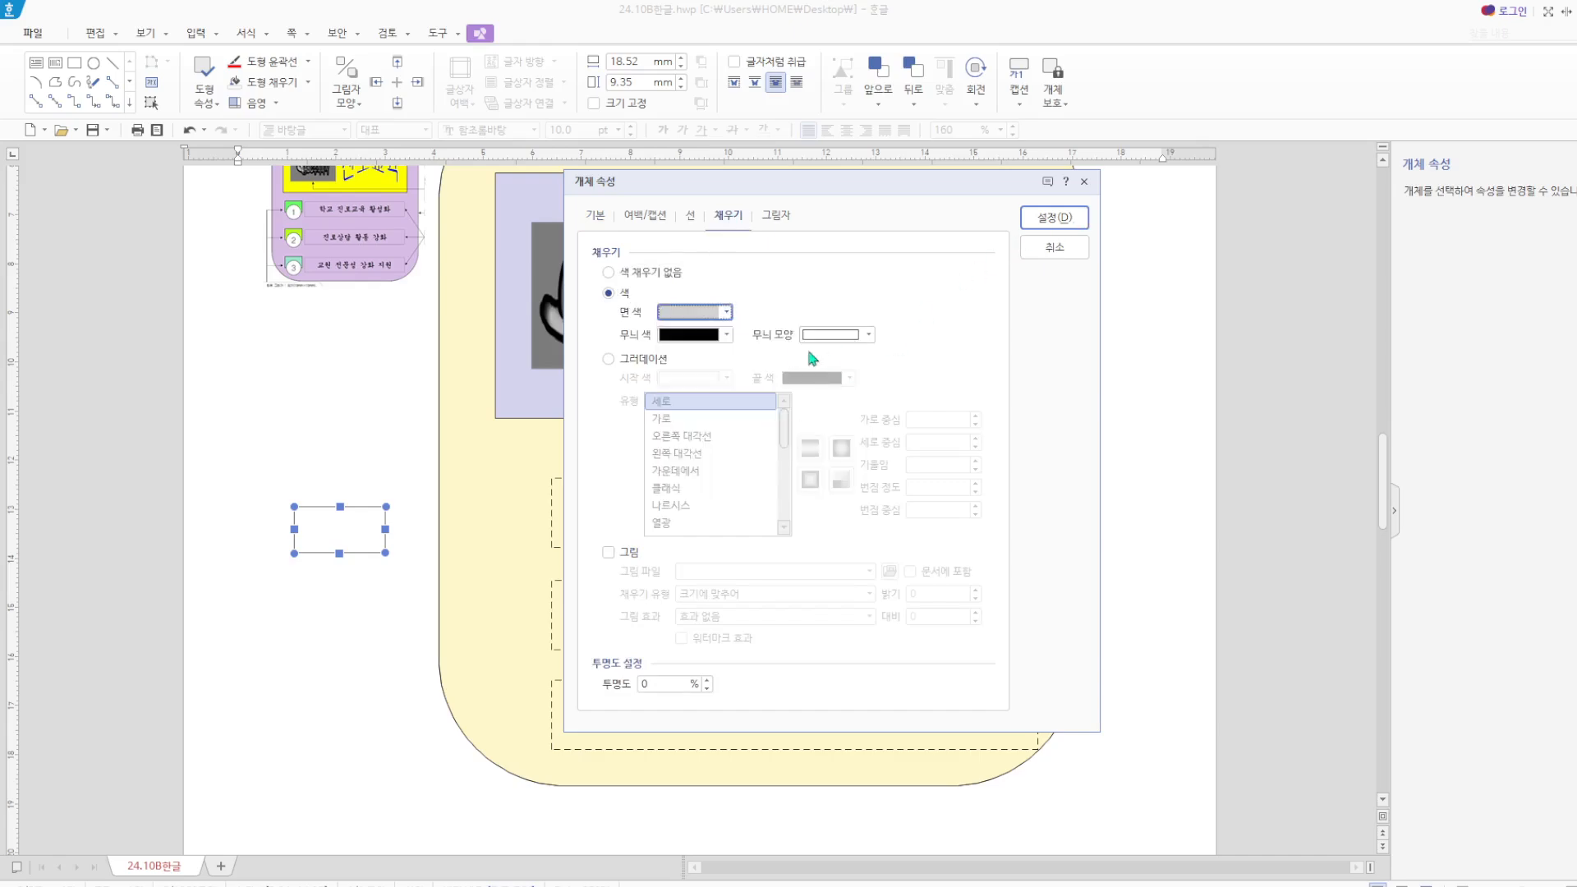
left_click(711, 312)
left_click(745, 415)
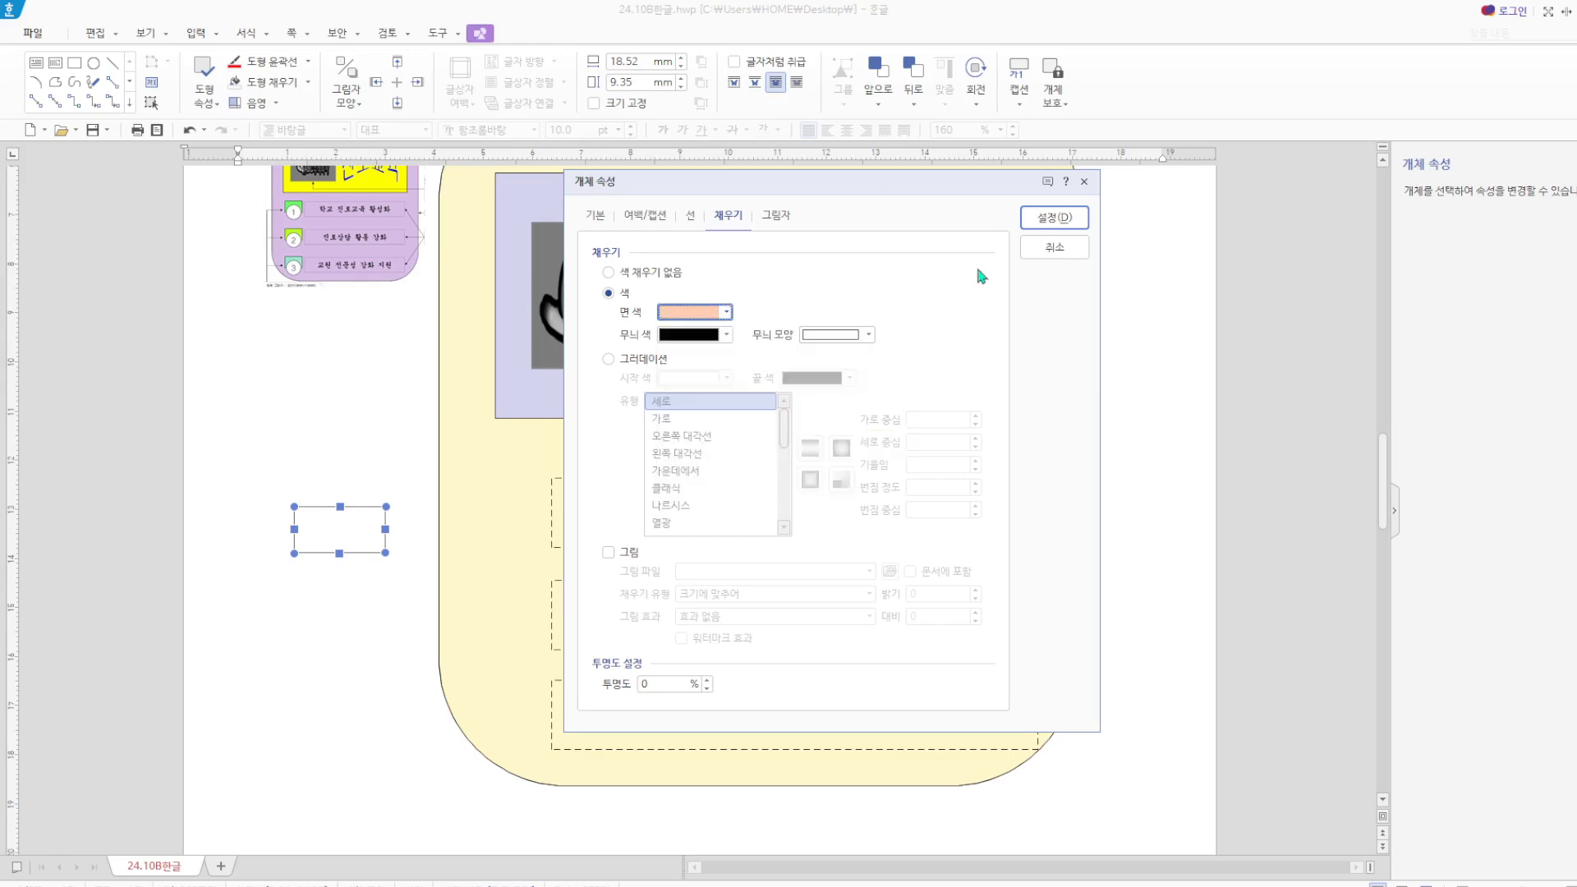
left_click(1059, 219)
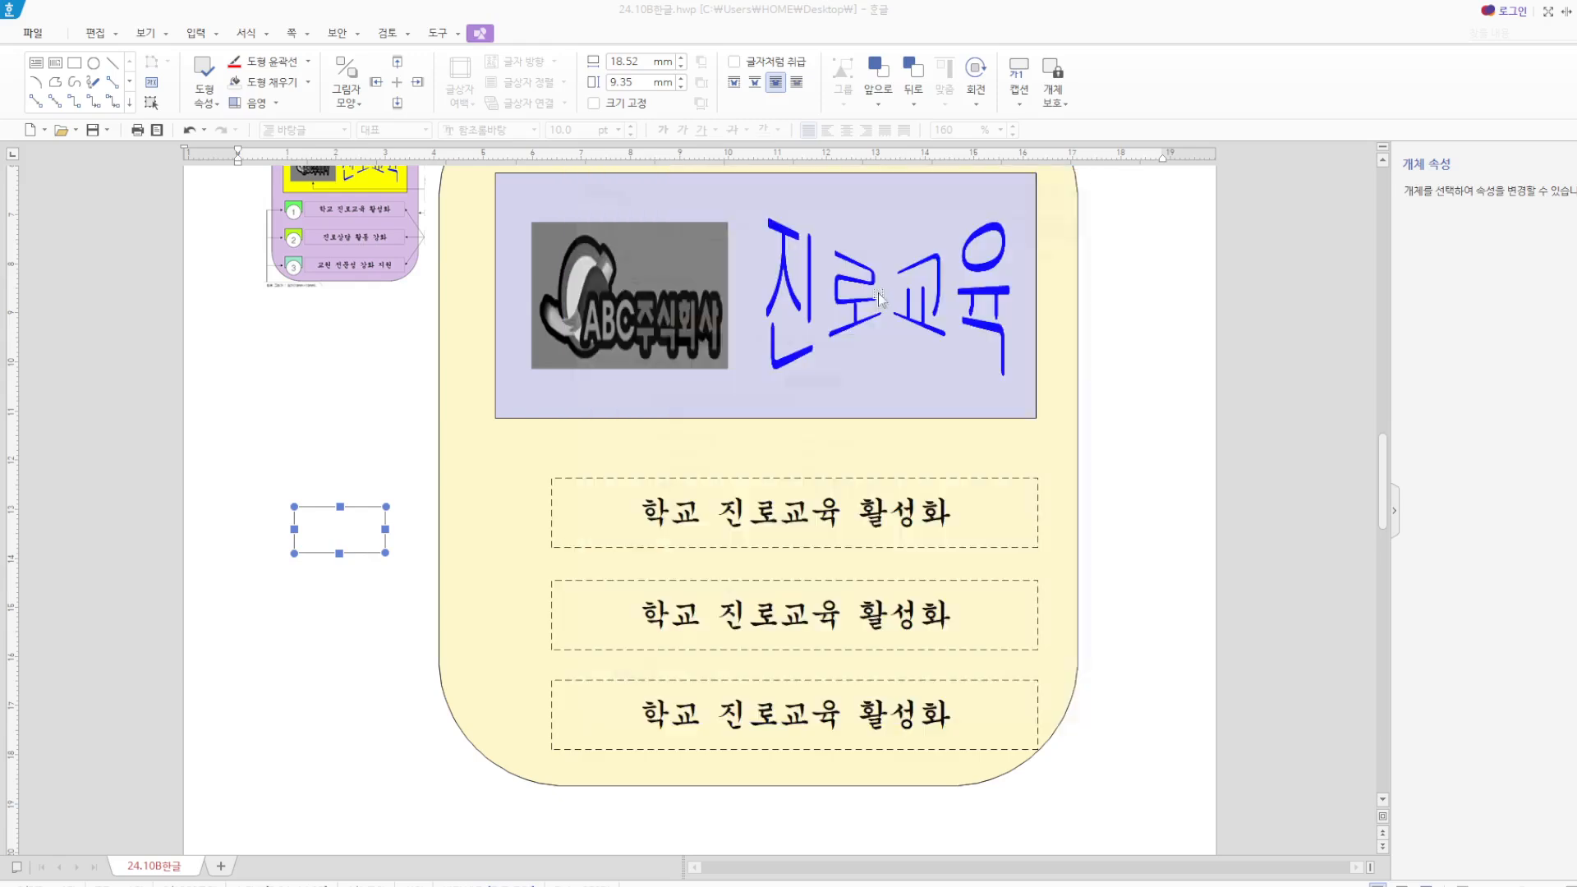
left_click(345, 595)
Draw an ellipse about 9 mm wide by 12 mm high overlapping the lower edge of the light orange rectangle.
scroll(394, 526, "up", 3)
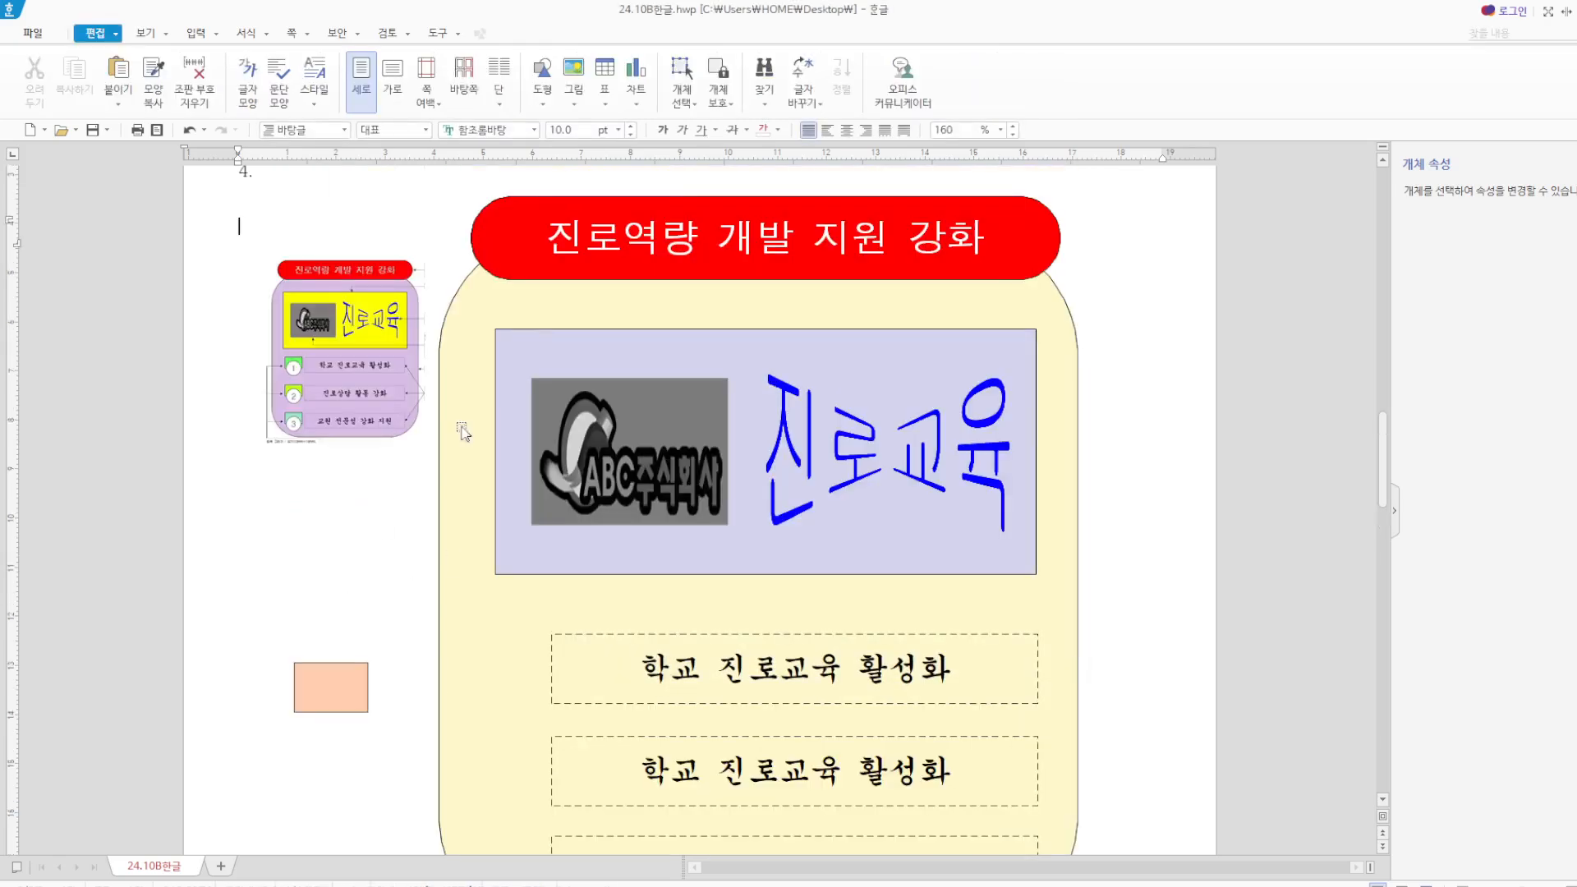
left_click(542, 105)
left_click(591, 158)
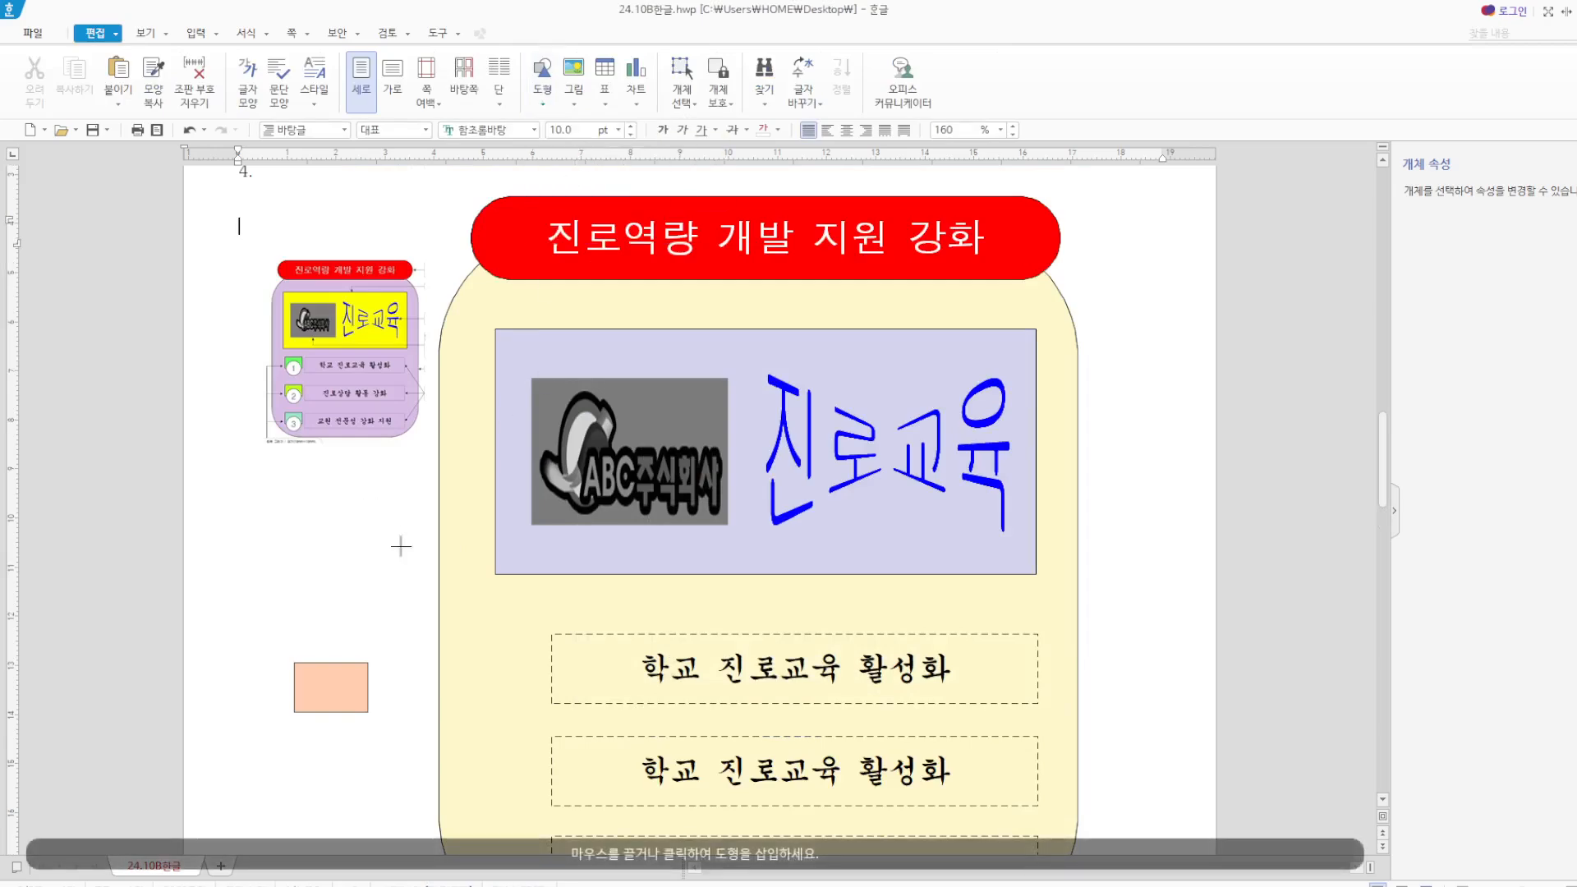
left_click_drag(311, 691, 355, 751)
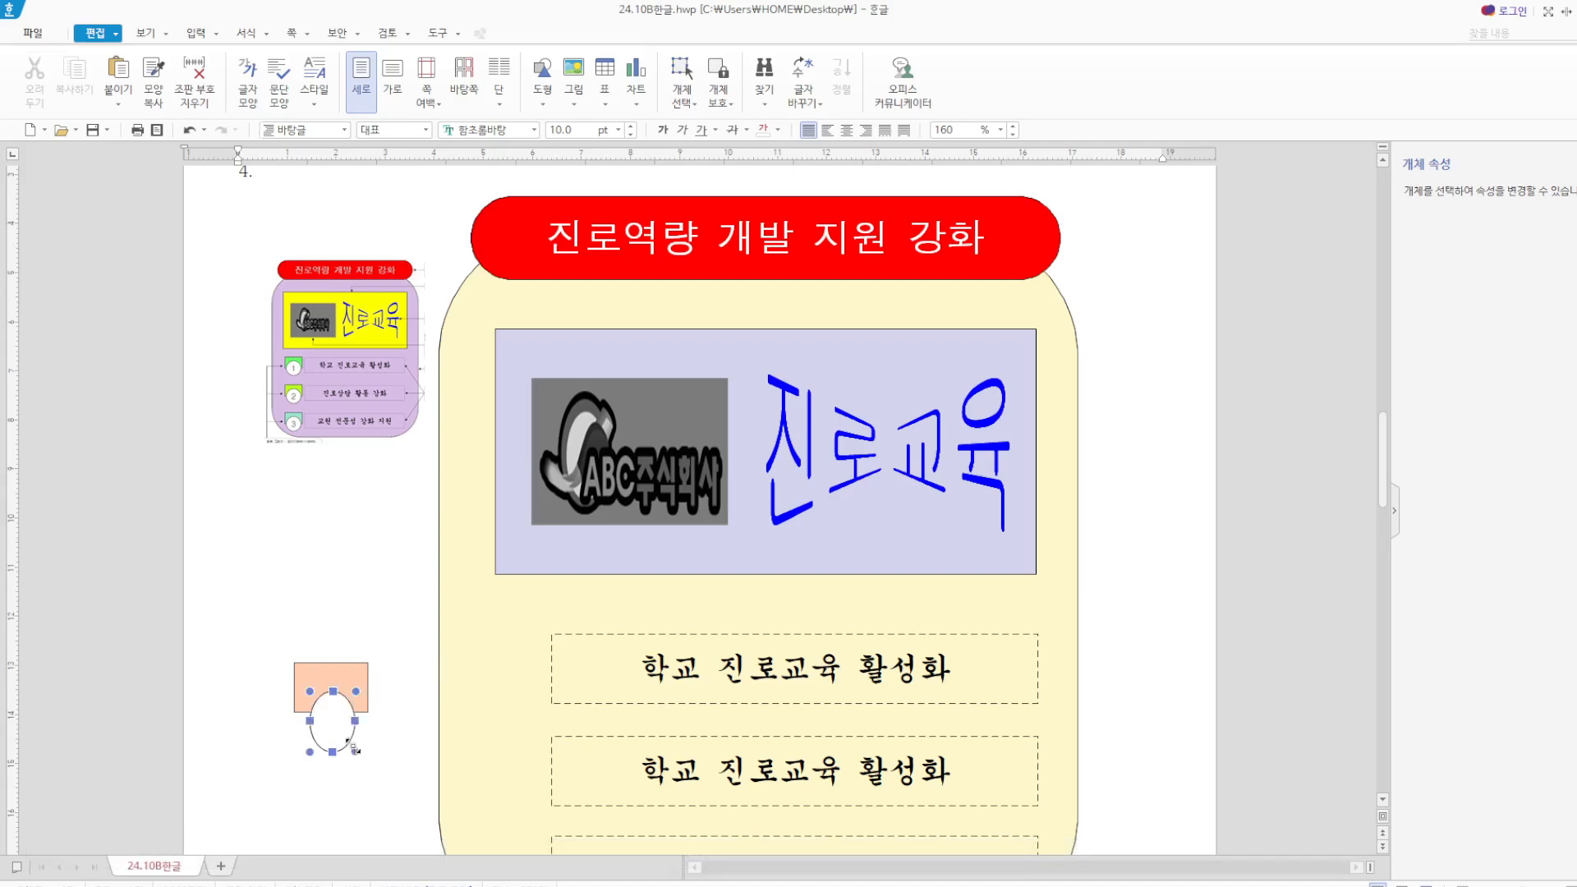
Set the ellipse's size to 13 mm wide by 13 mm high with 크기 고정.
double_click(336, 731)
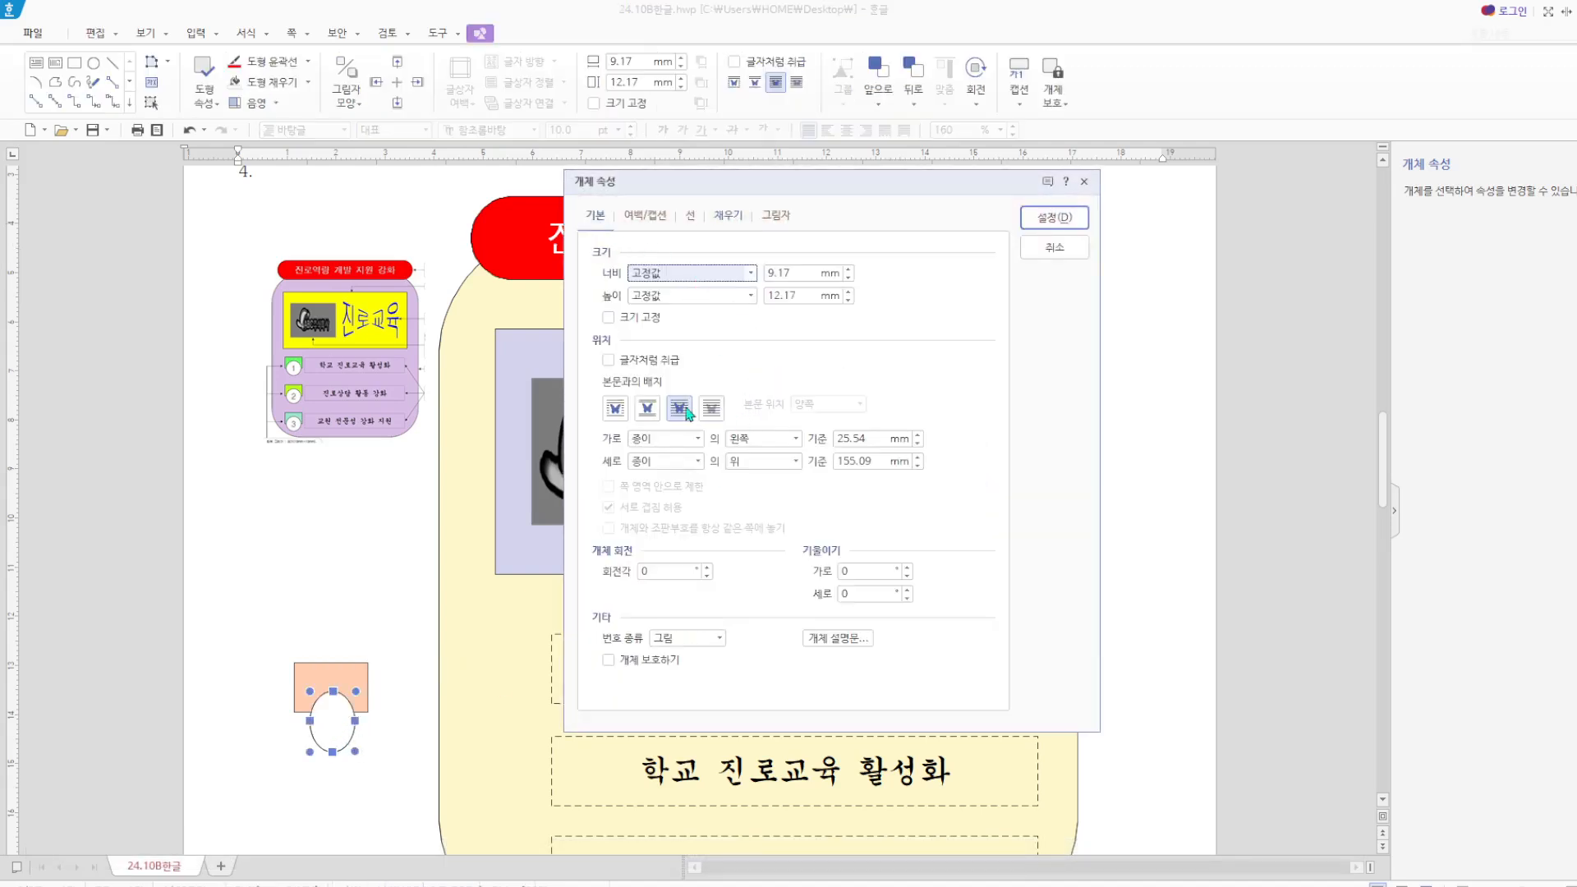
left_click(796, 273)
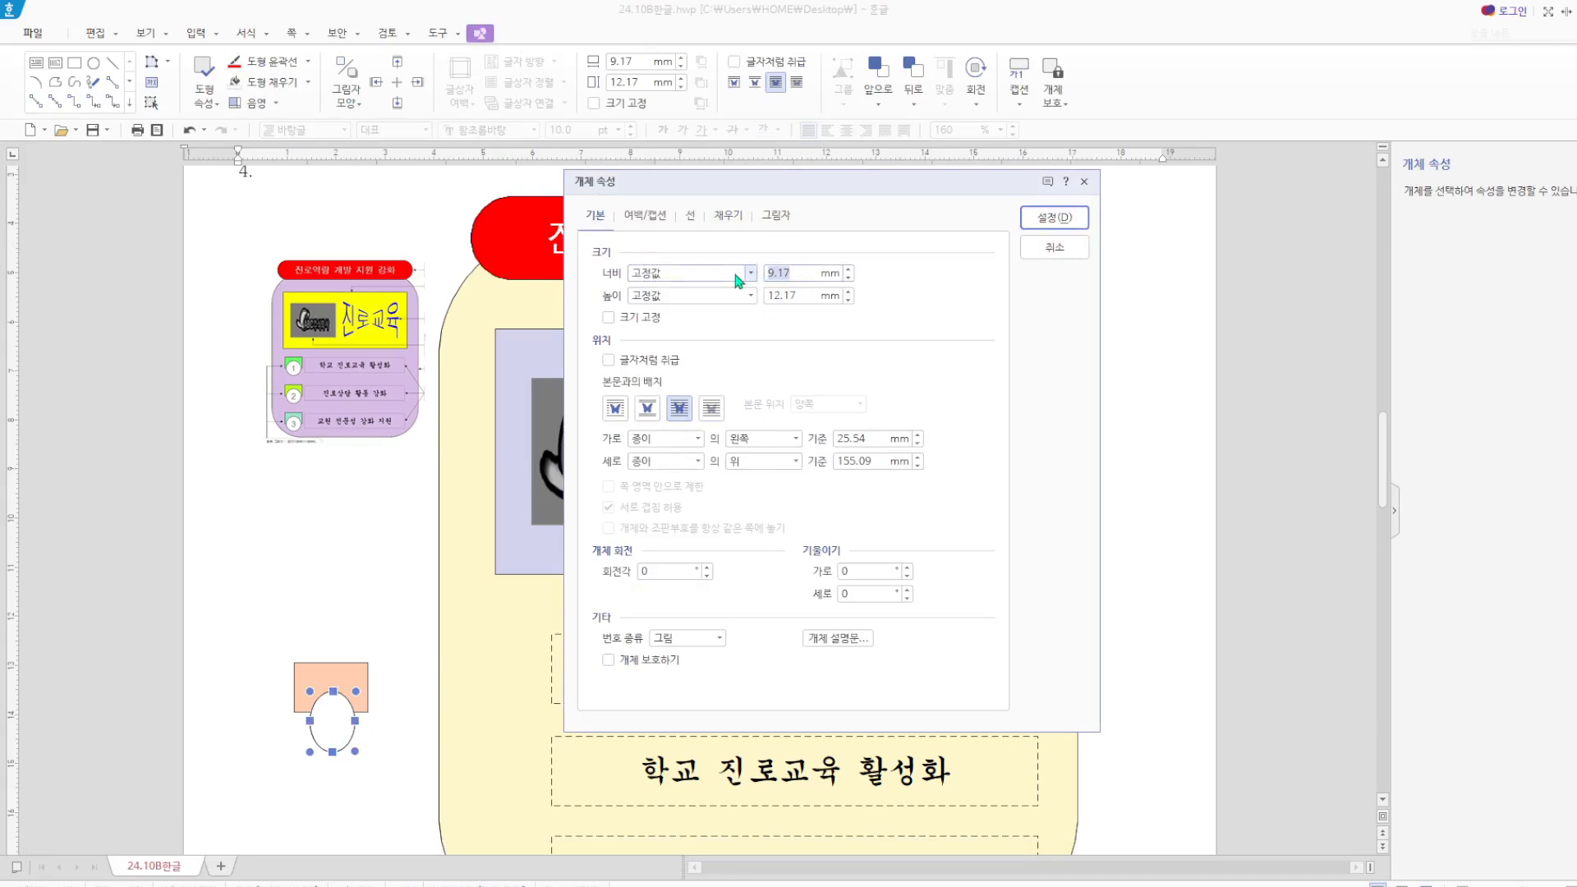
type("13")
left_click(810, 298)
key("shift+Home")
type("13")
left_click(628, 317)
left_click(1054, 217)
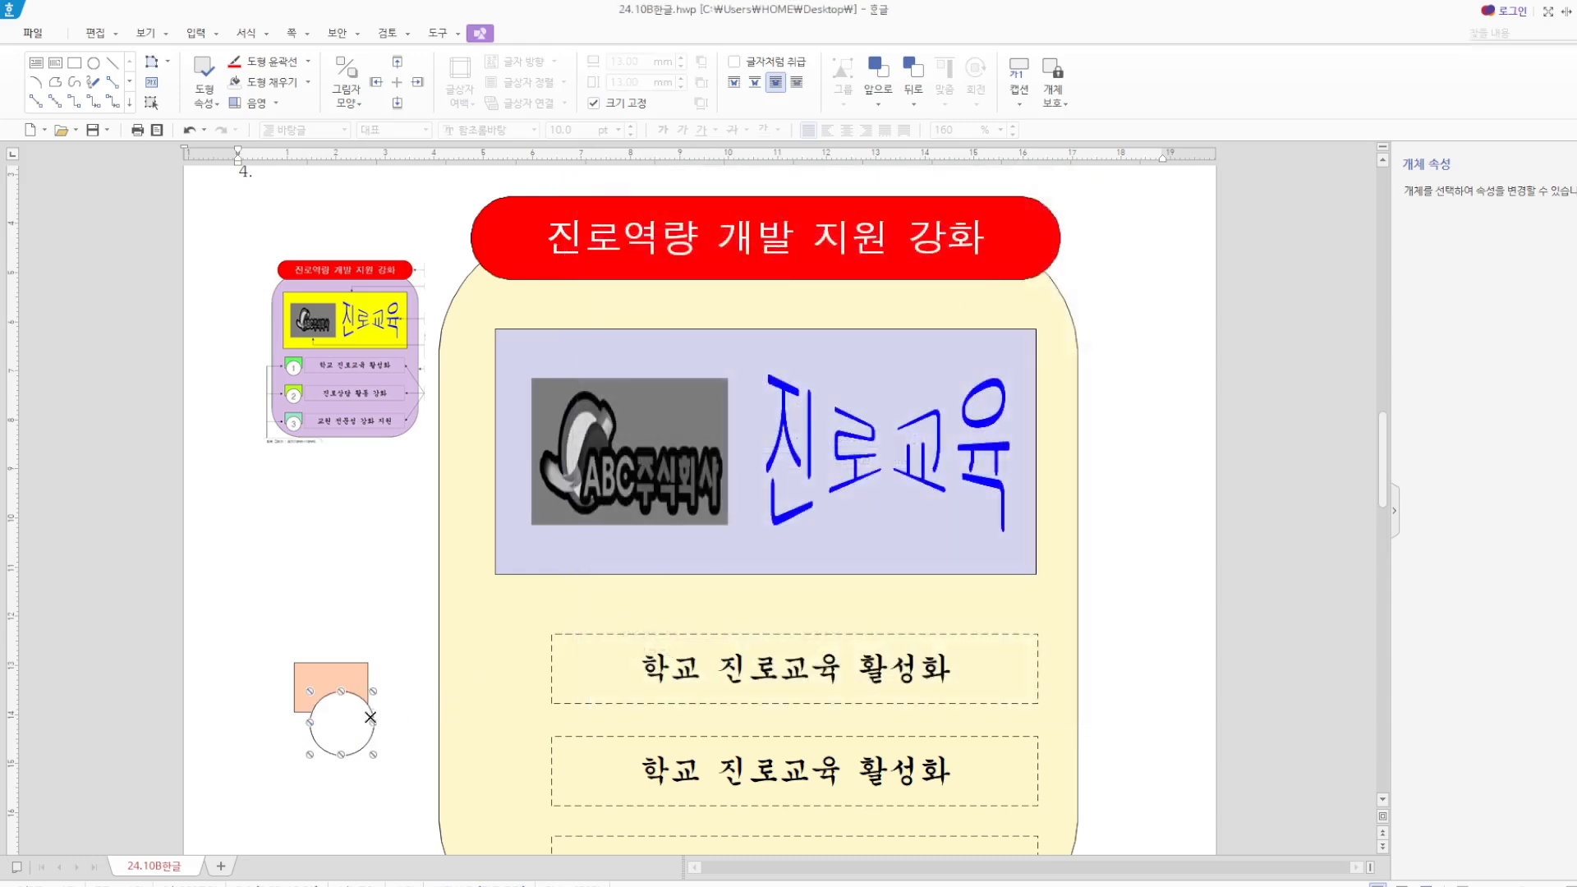
Centre the circle over the rectangle's lower edge and put the text "1" inside it.
left_click_drag(341, 724, 333, 713)
right_click(337, 707)
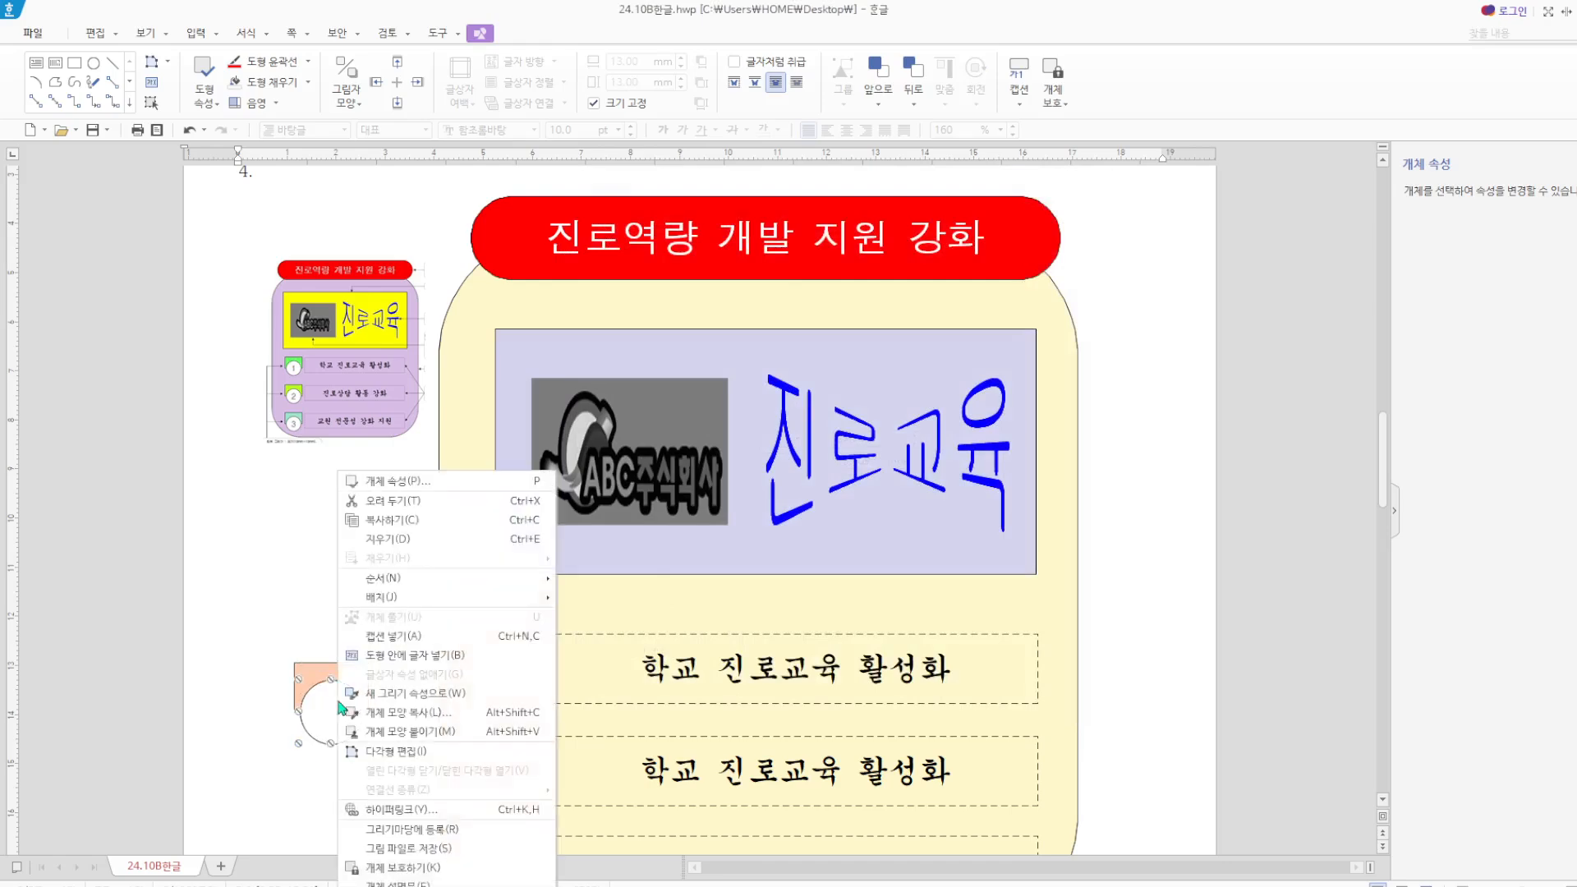
left_click(433, 655)
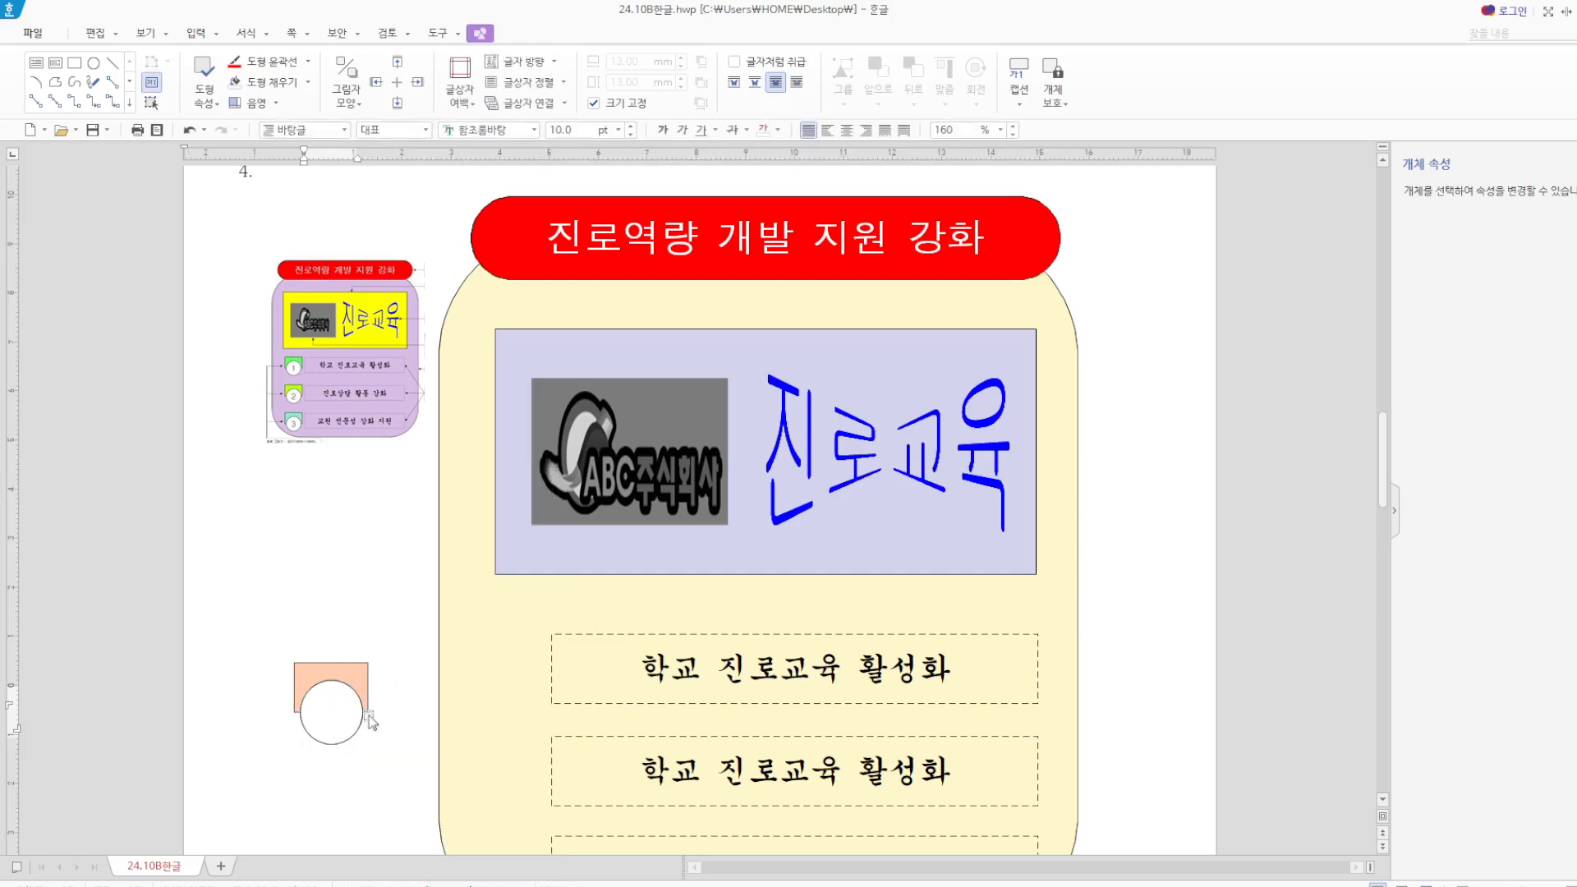
type("1")
Format the circle's number 1 as centred, 돋움 font, 20 pt.
left_click_drag(335, 711, 274, 710)
left_click(853, 132)
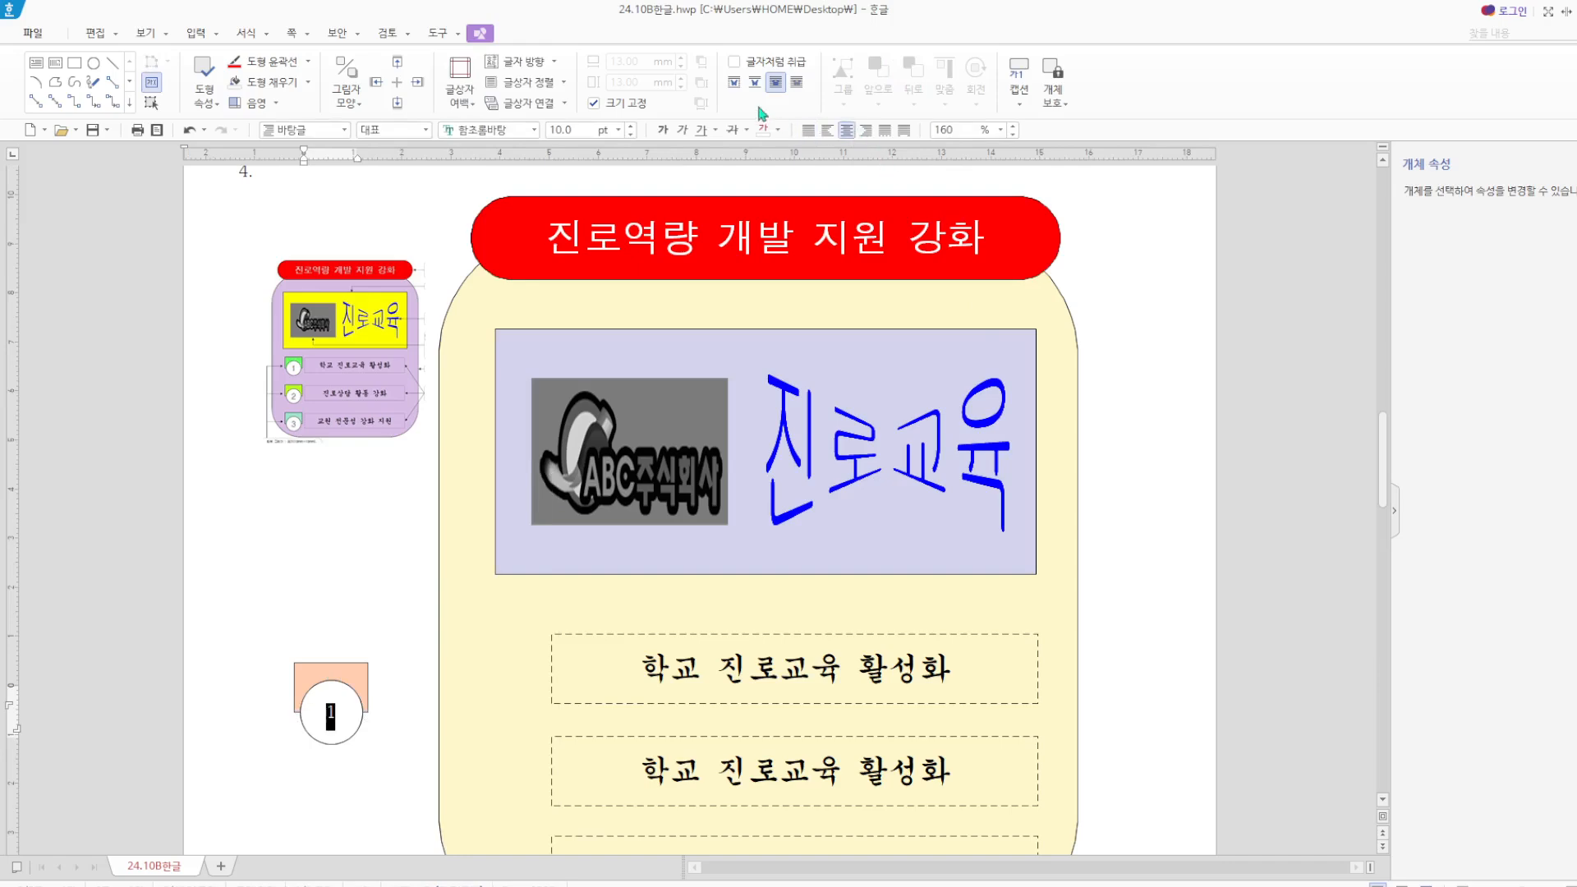
left_click(534, 130)
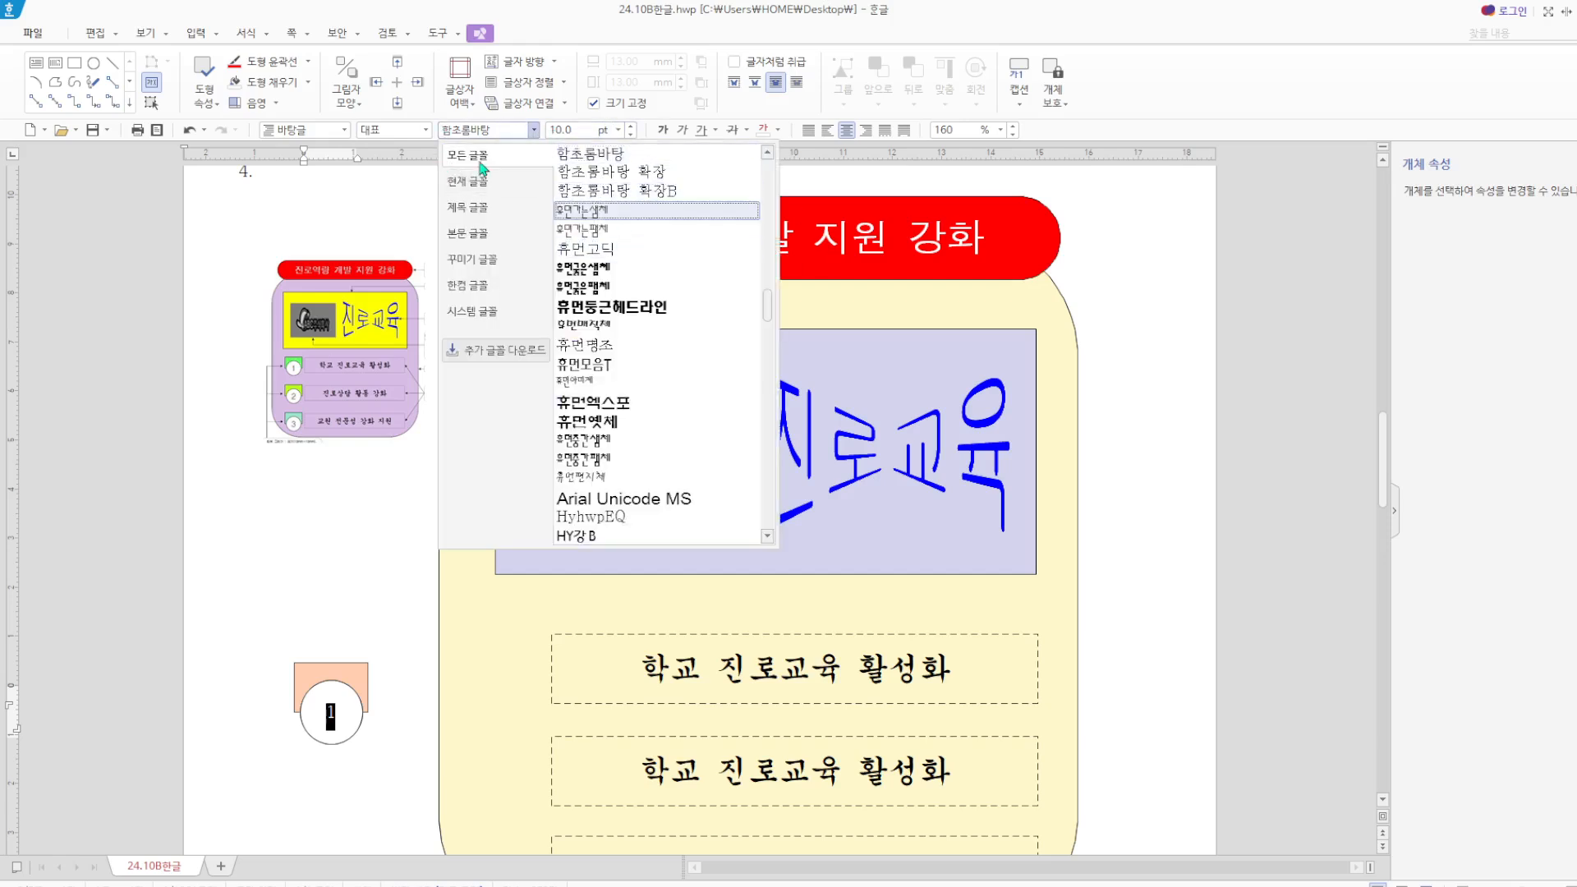
left_click_drag(767, 306, 775, 130)
left_click(634, 178)
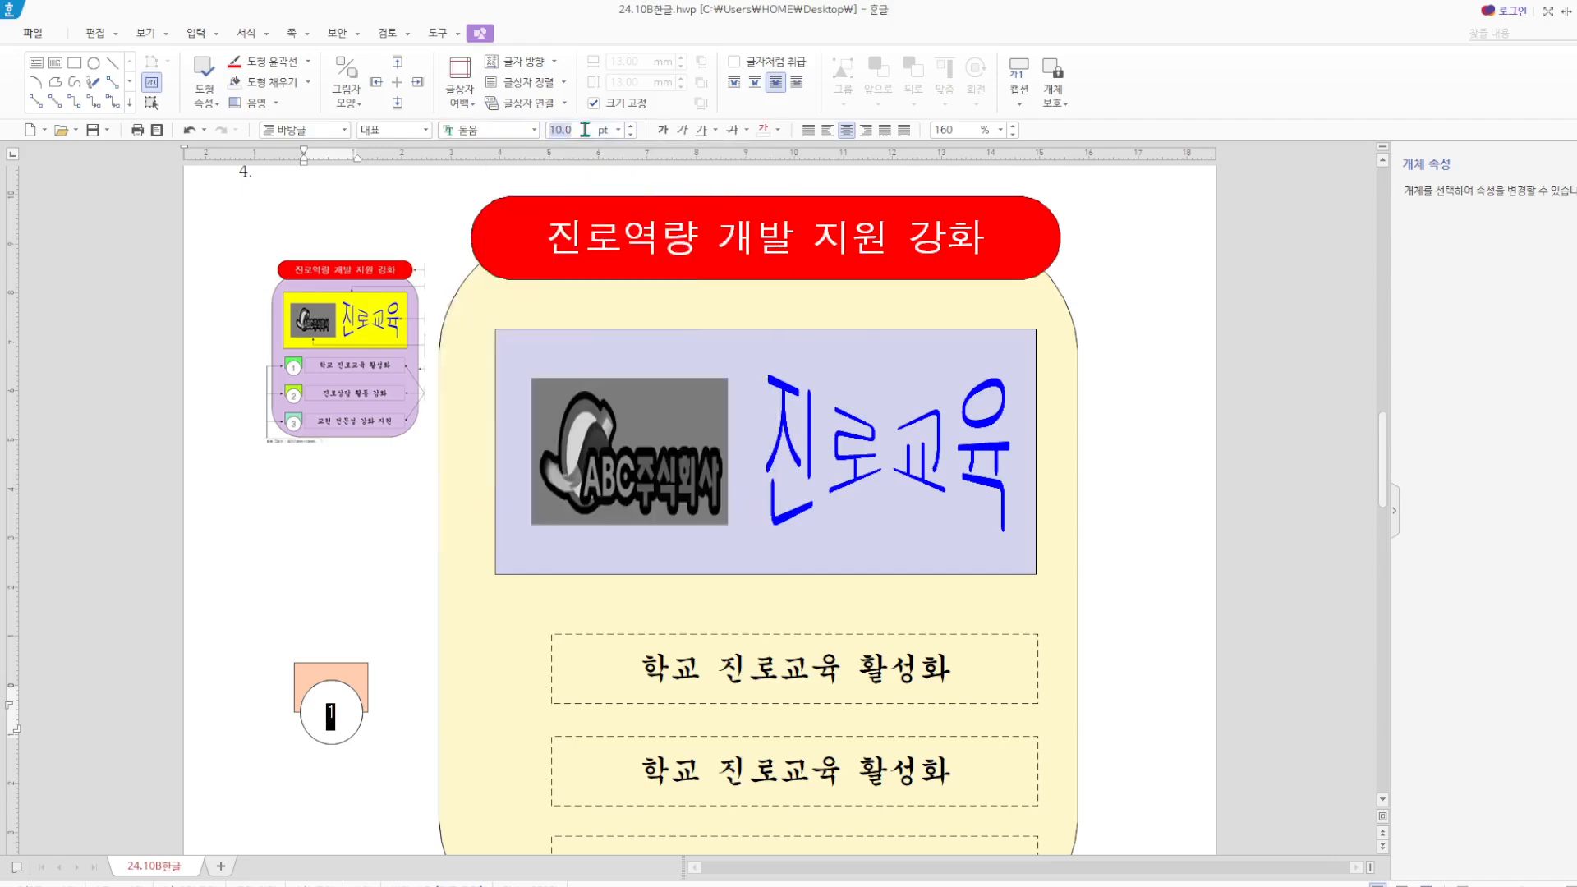
type("20")
key("Return")
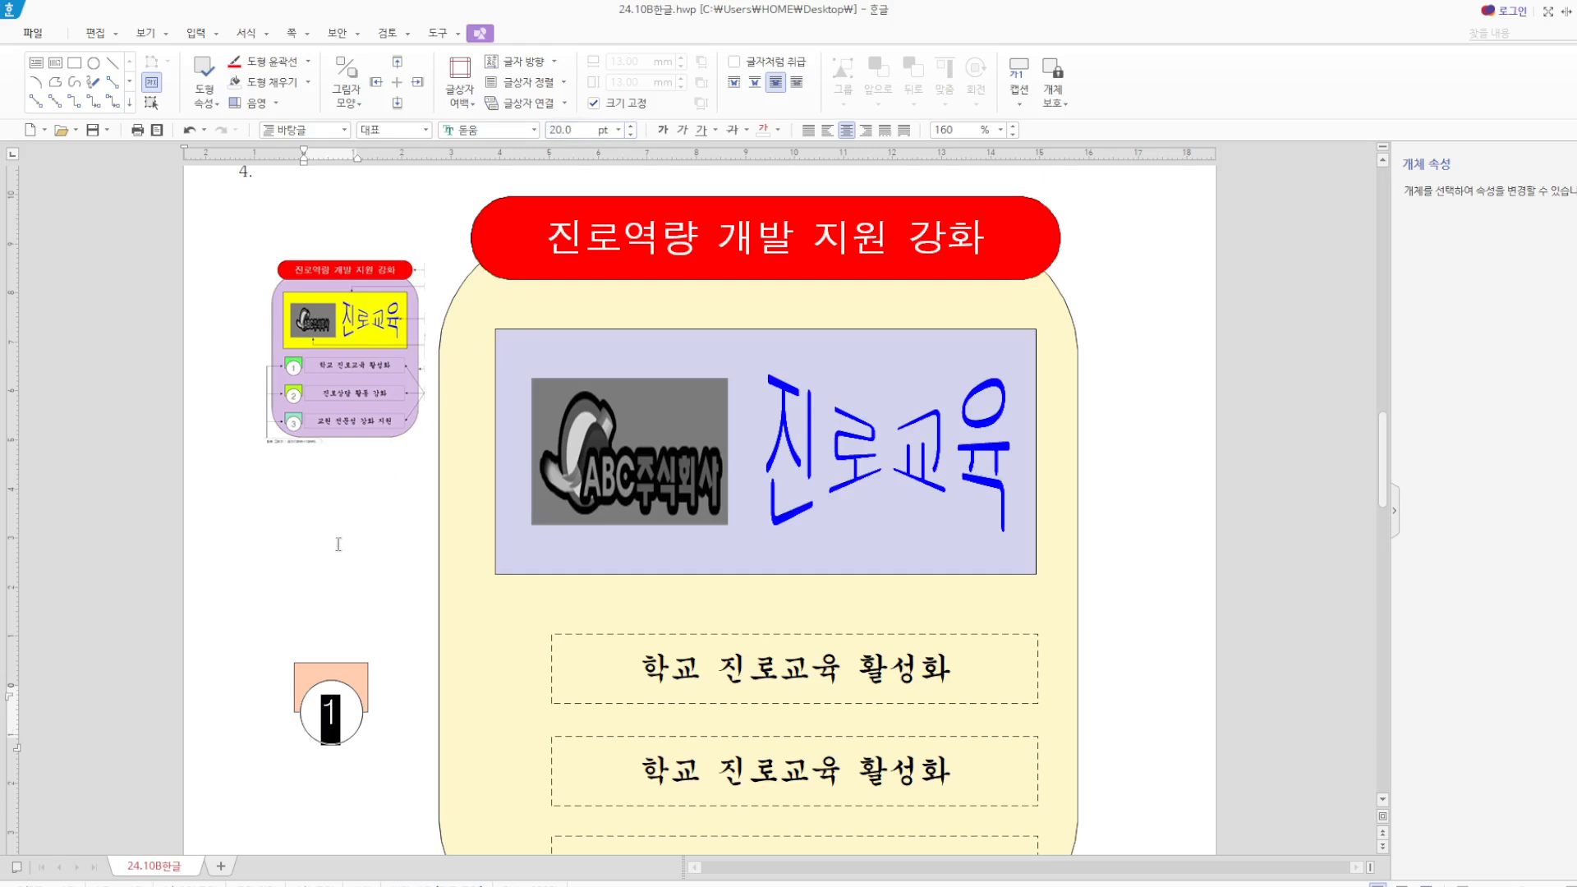
Move the rectangle and circle together into the cream shape, beside the first dashed text box.
key("Left")
left_click(358, 675)
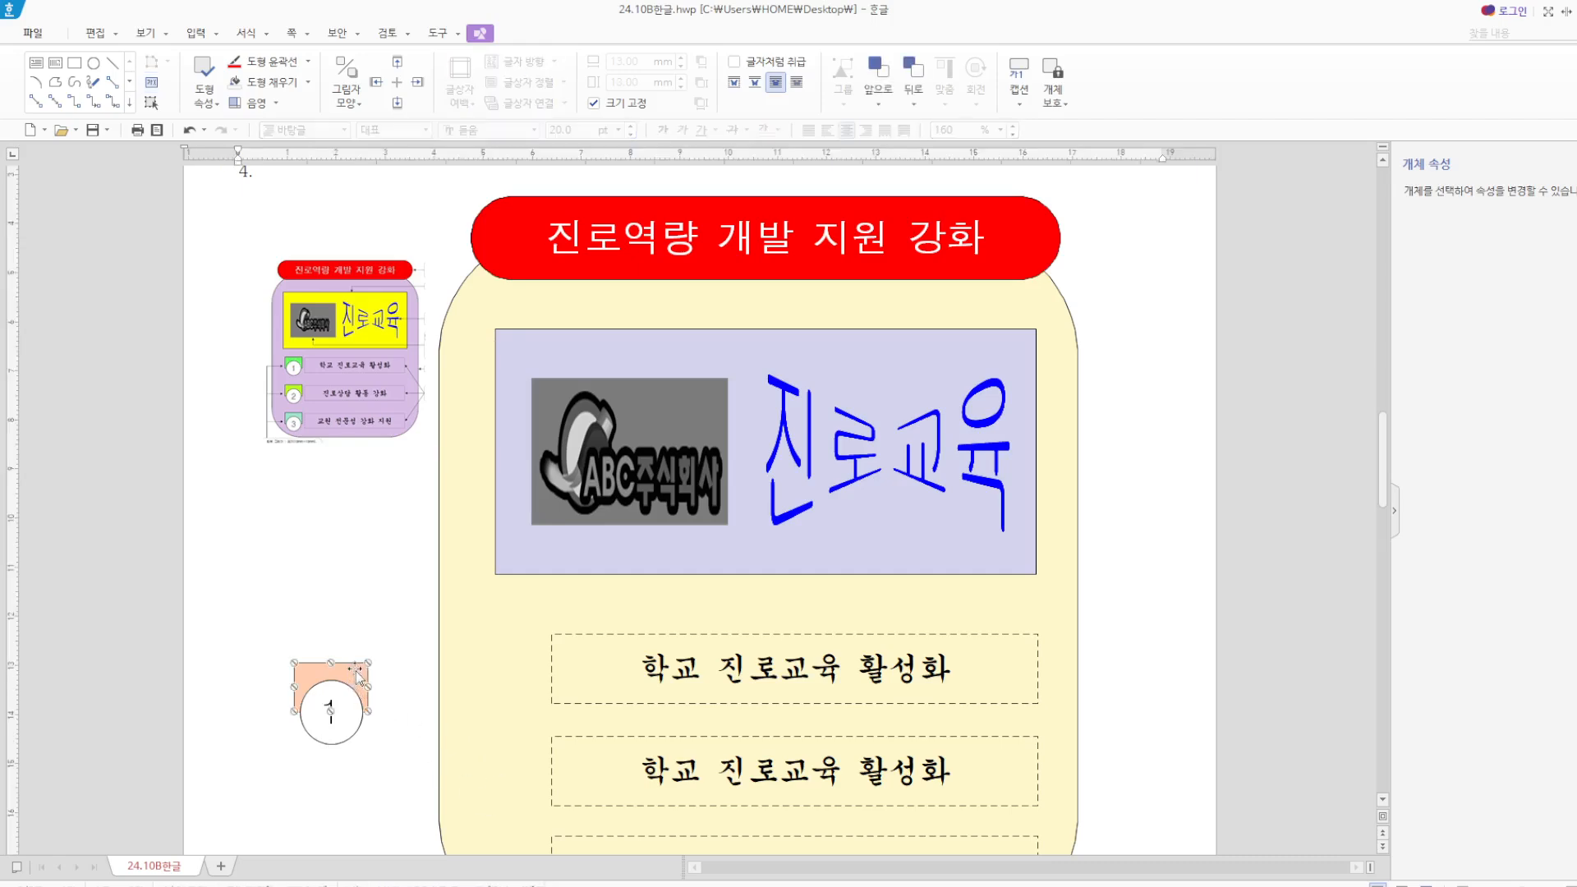
left_click(358, 717, "shift")
left_click_drag(341, 674, 507, 653)
Duplicate the number badge twice straight below it, beside the second and third dashed text boxes, and deselect.
scroll(682, 706, "down", 1)
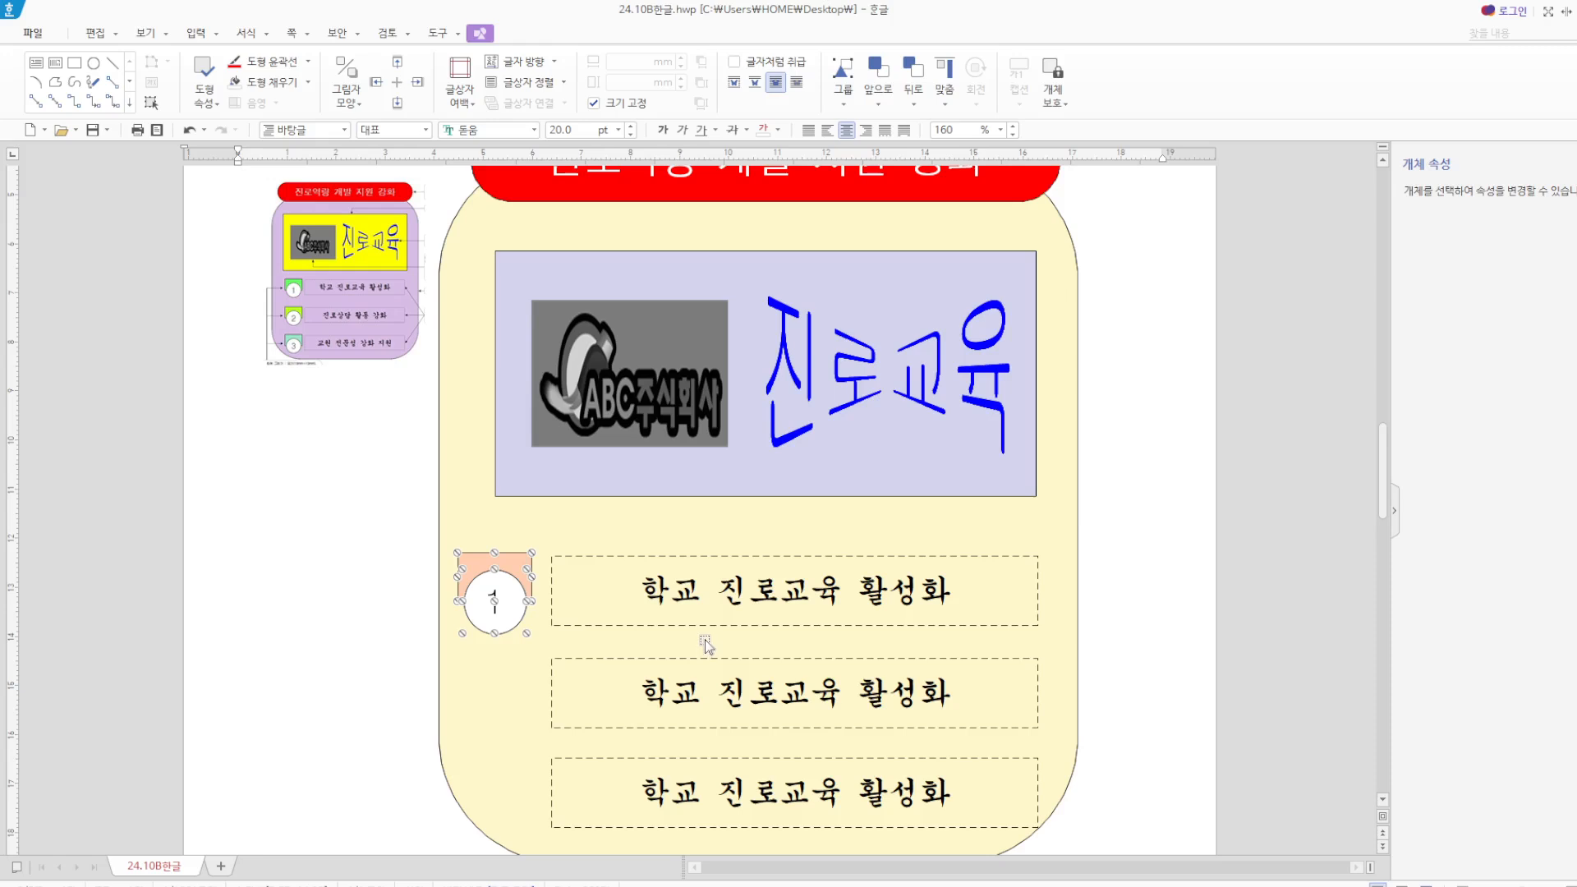
left_click_drag(529, 629, 531, 805)
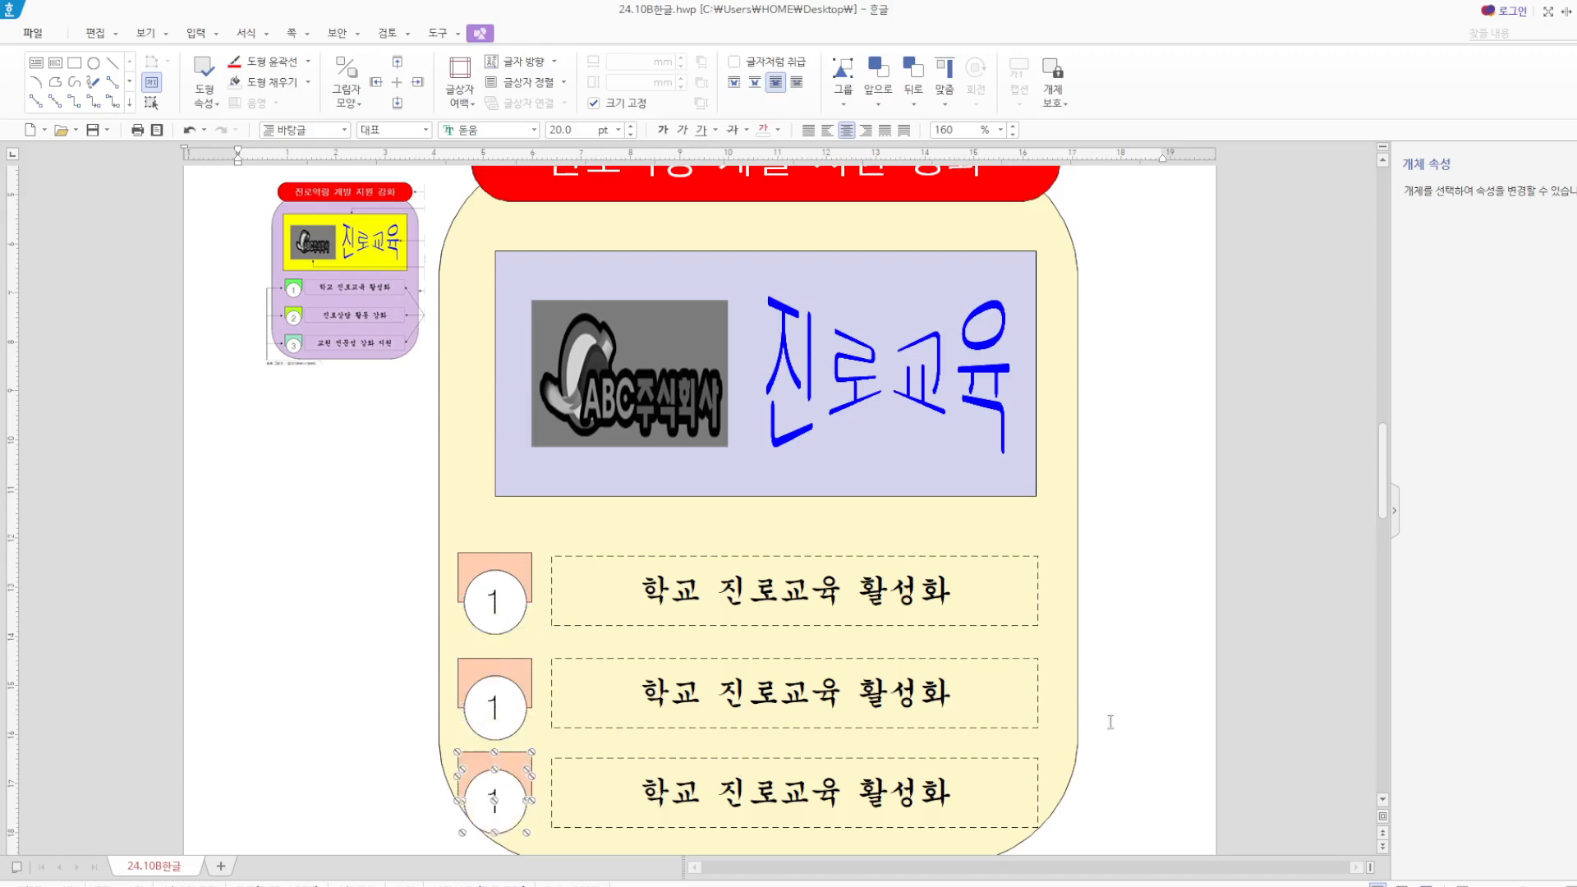
left_click(1153, 740)
scroll(1241, 713, "up", 1)
scroll(1281, 676, "down", 3)
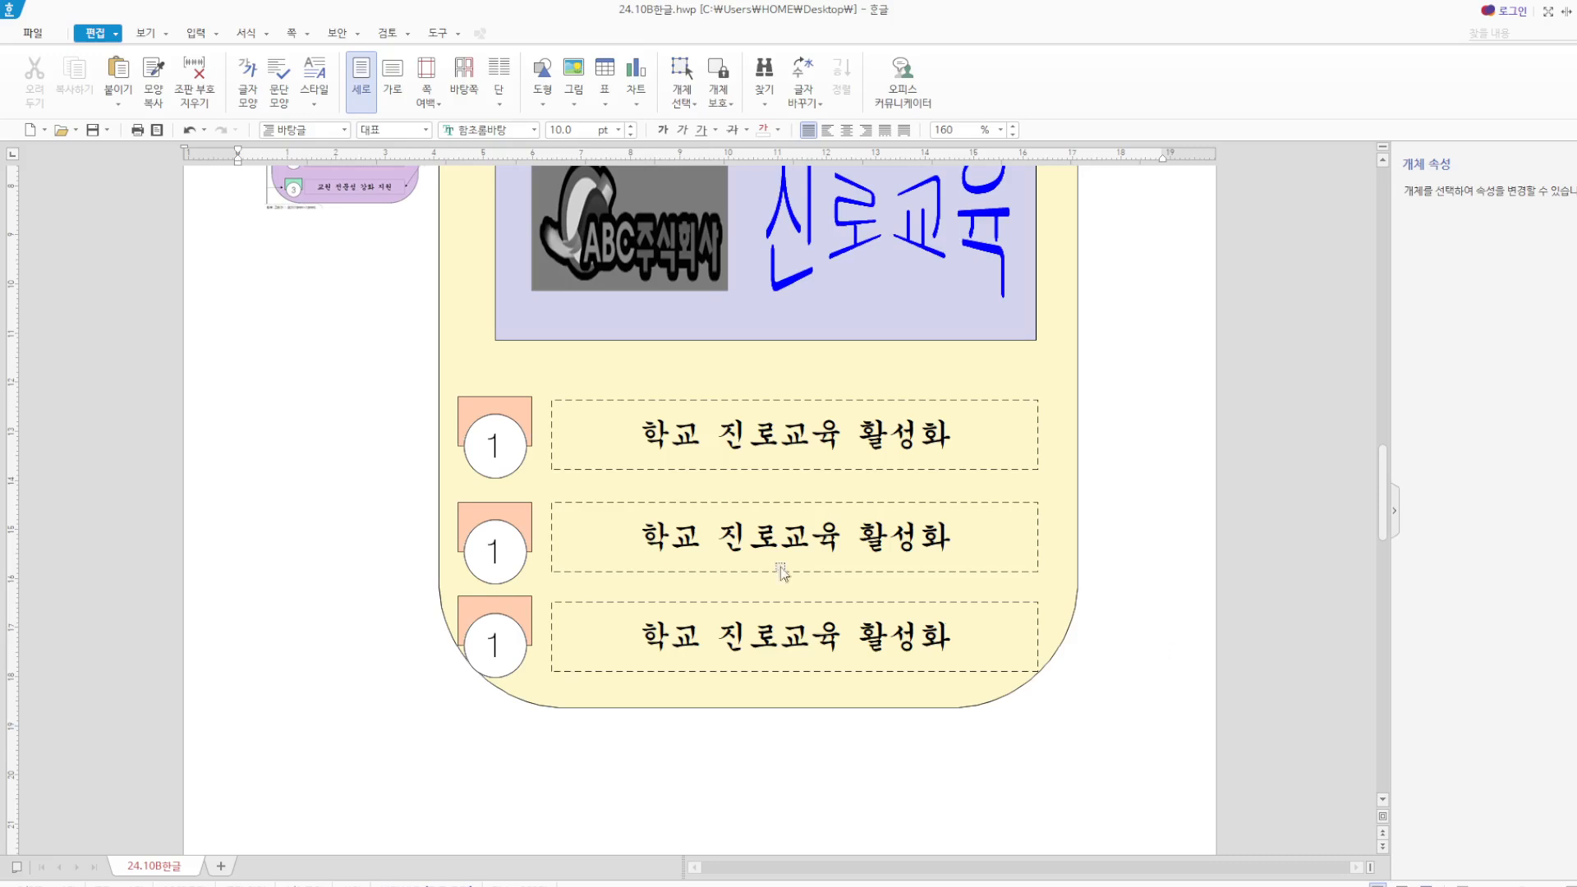
Narrow all three dashed text boxes together from their left edge to about 87 mm wide.
left_click(608, 402)
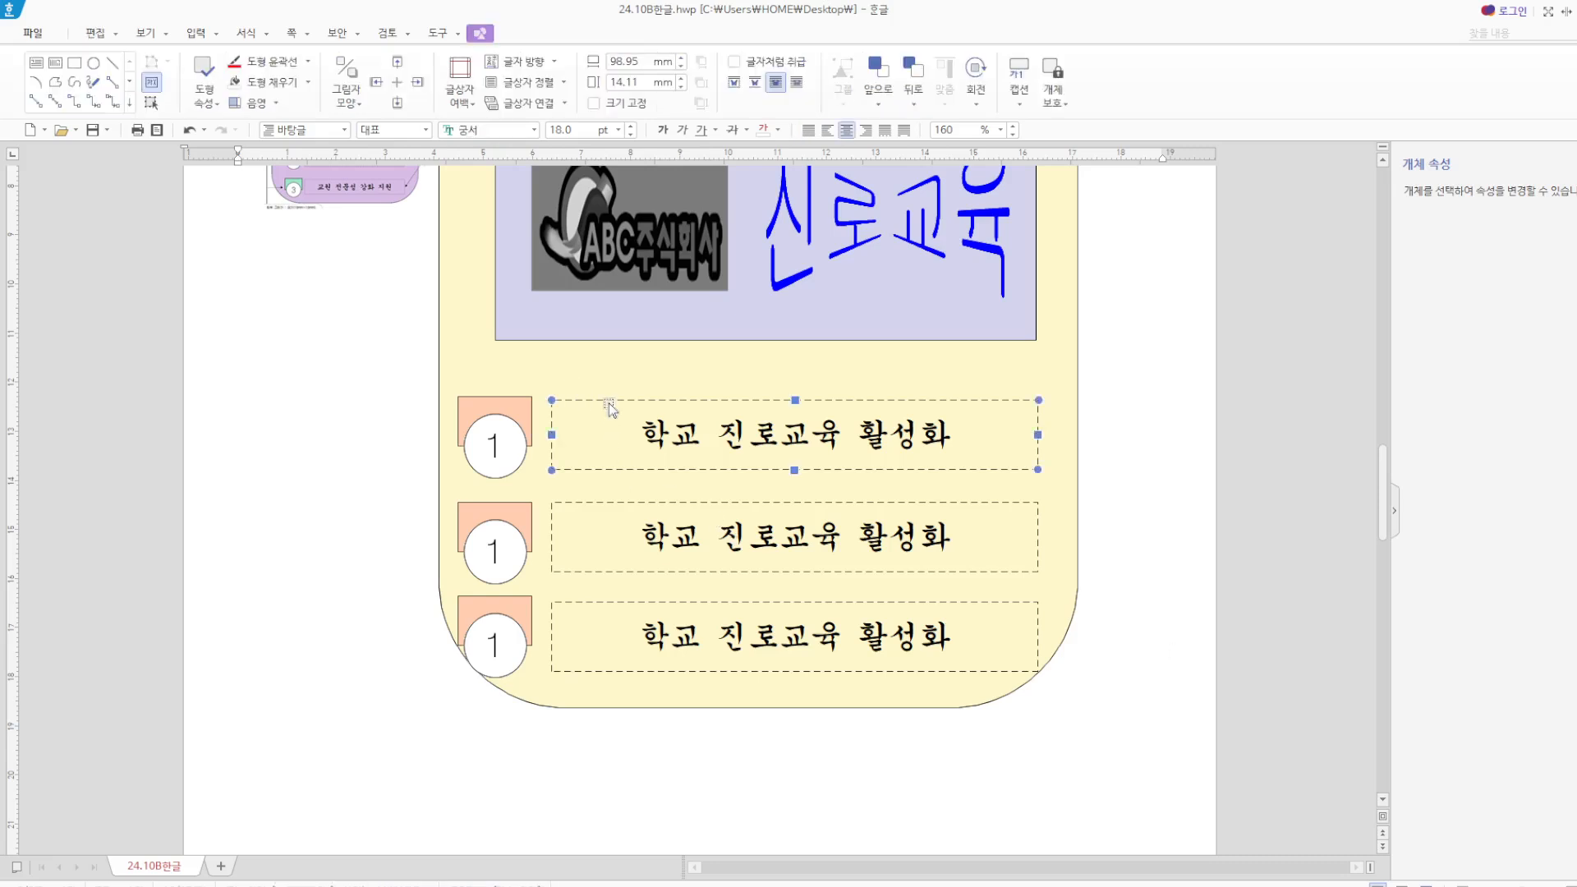
left_click(593, 510, "shift")
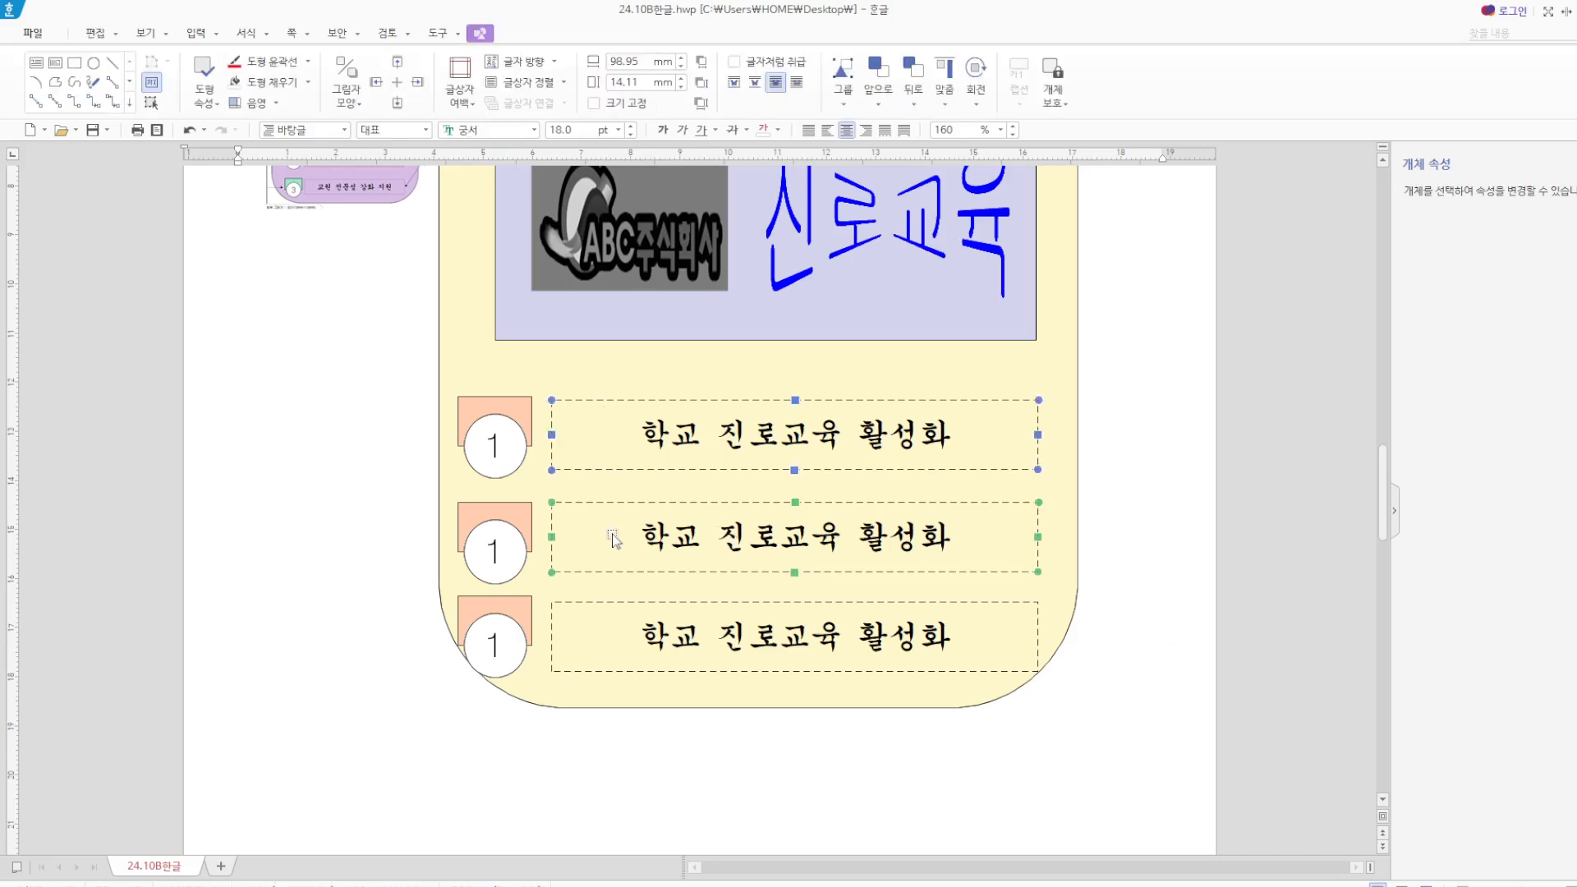
left_click(606, 603, "shift")
left_click_drag(555, 535, 607, 536)
left_click(746, 818)
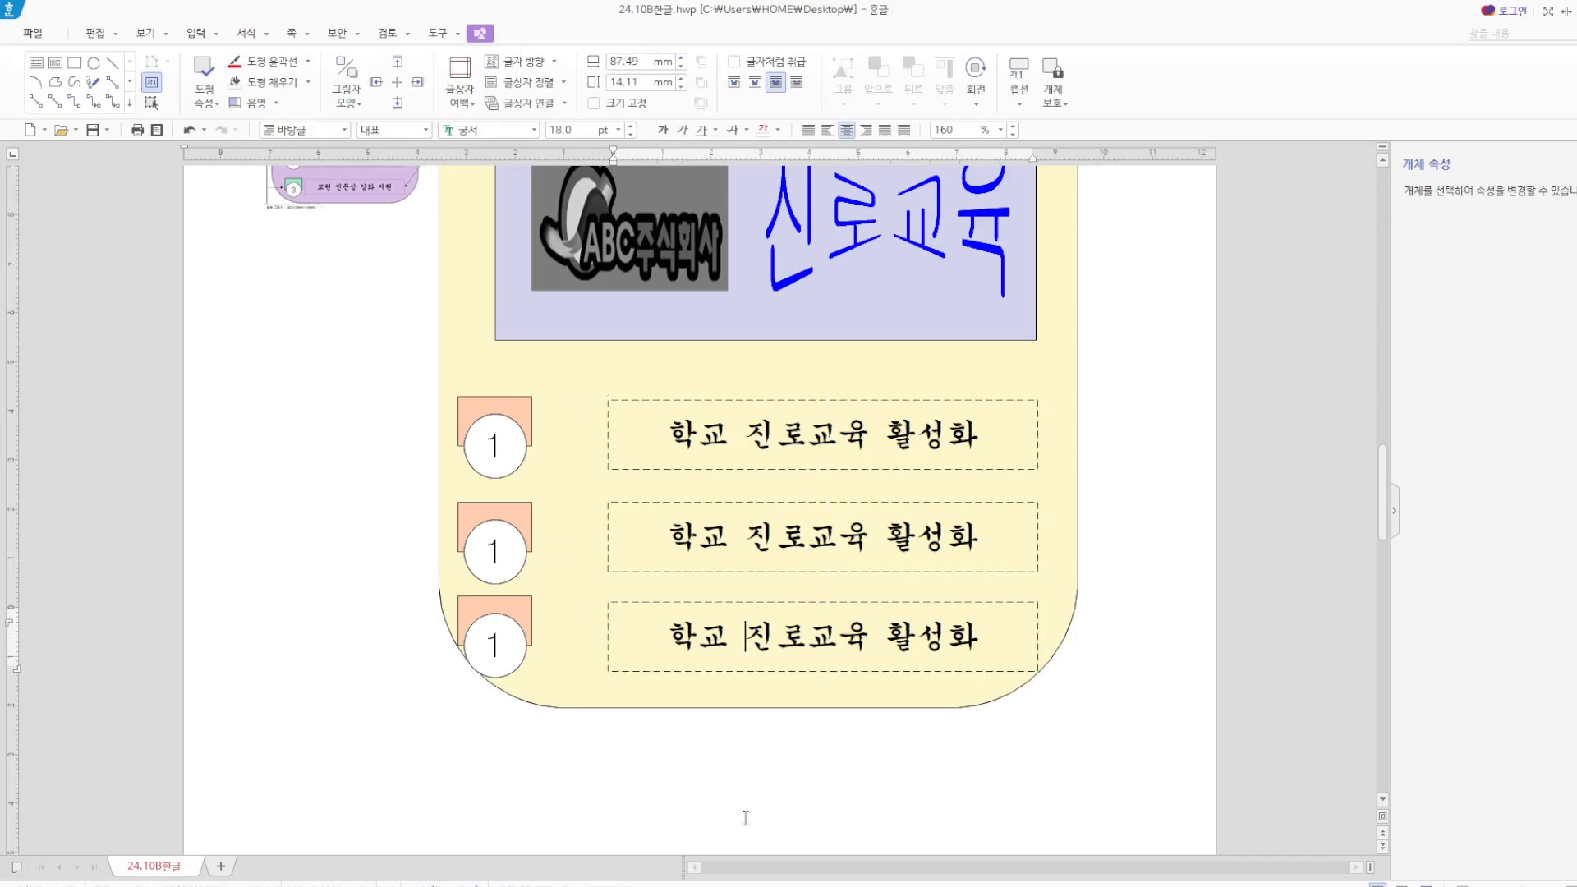
Nudge all three number badges together right and slightly down, closer to the dashed text boxes, and deselect them.
left_click(519, 412)
left_click(523, 462, "shift")
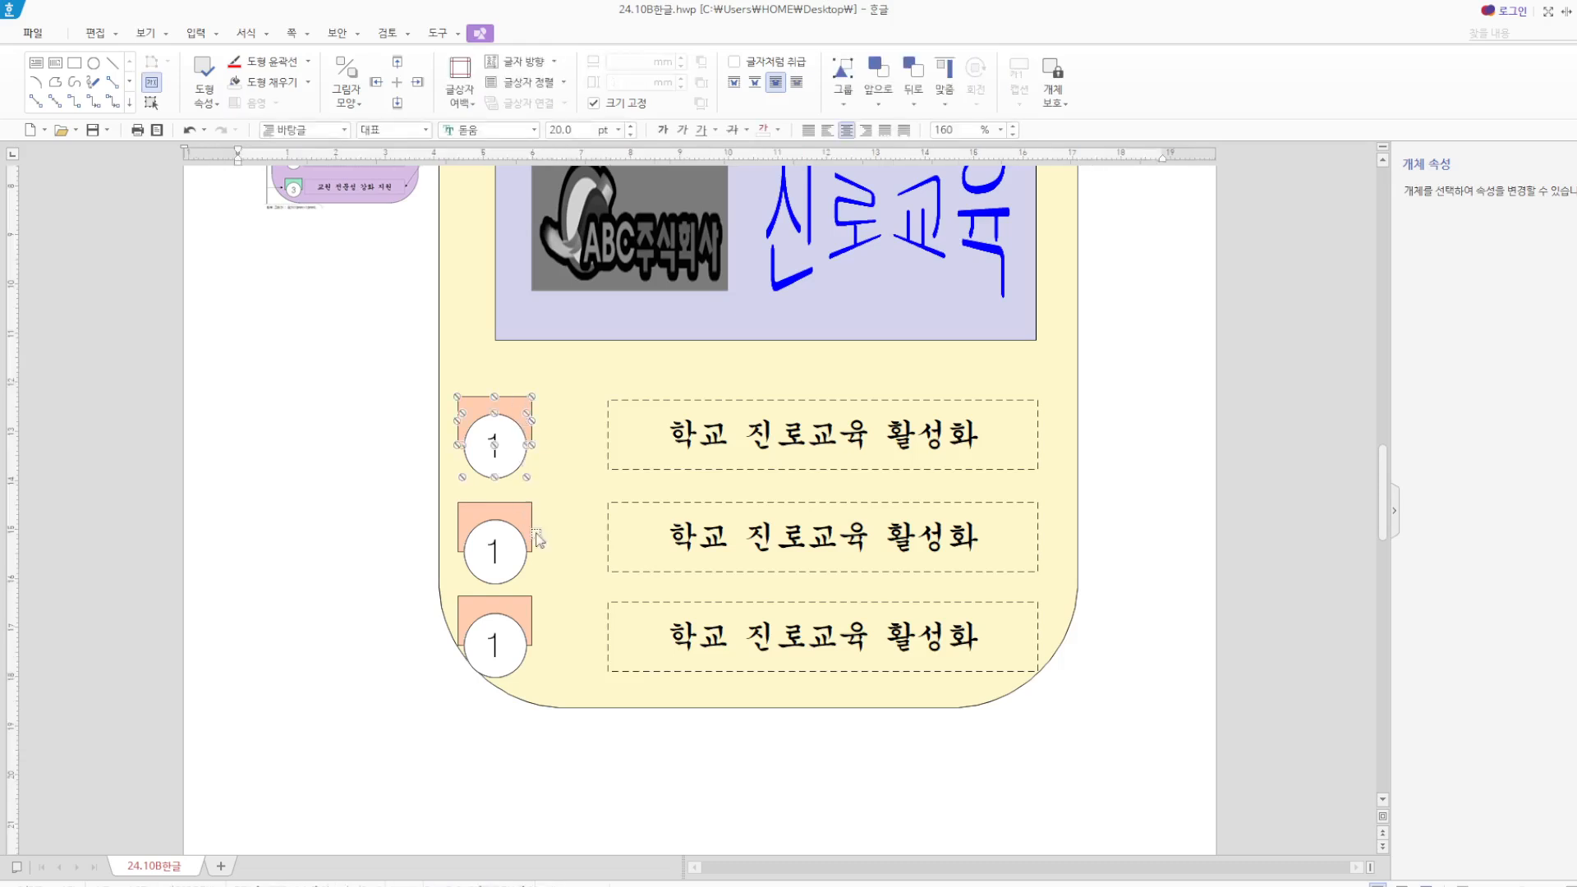
left_click(530, 529, "shift")
left_click(521, 569, "shift")
left_click(526, 612, "shift")
left_click(521, 649, "shift")
key("Right")
key("Right")
key("Right")
key("Right")
key("Right")
key("Right")
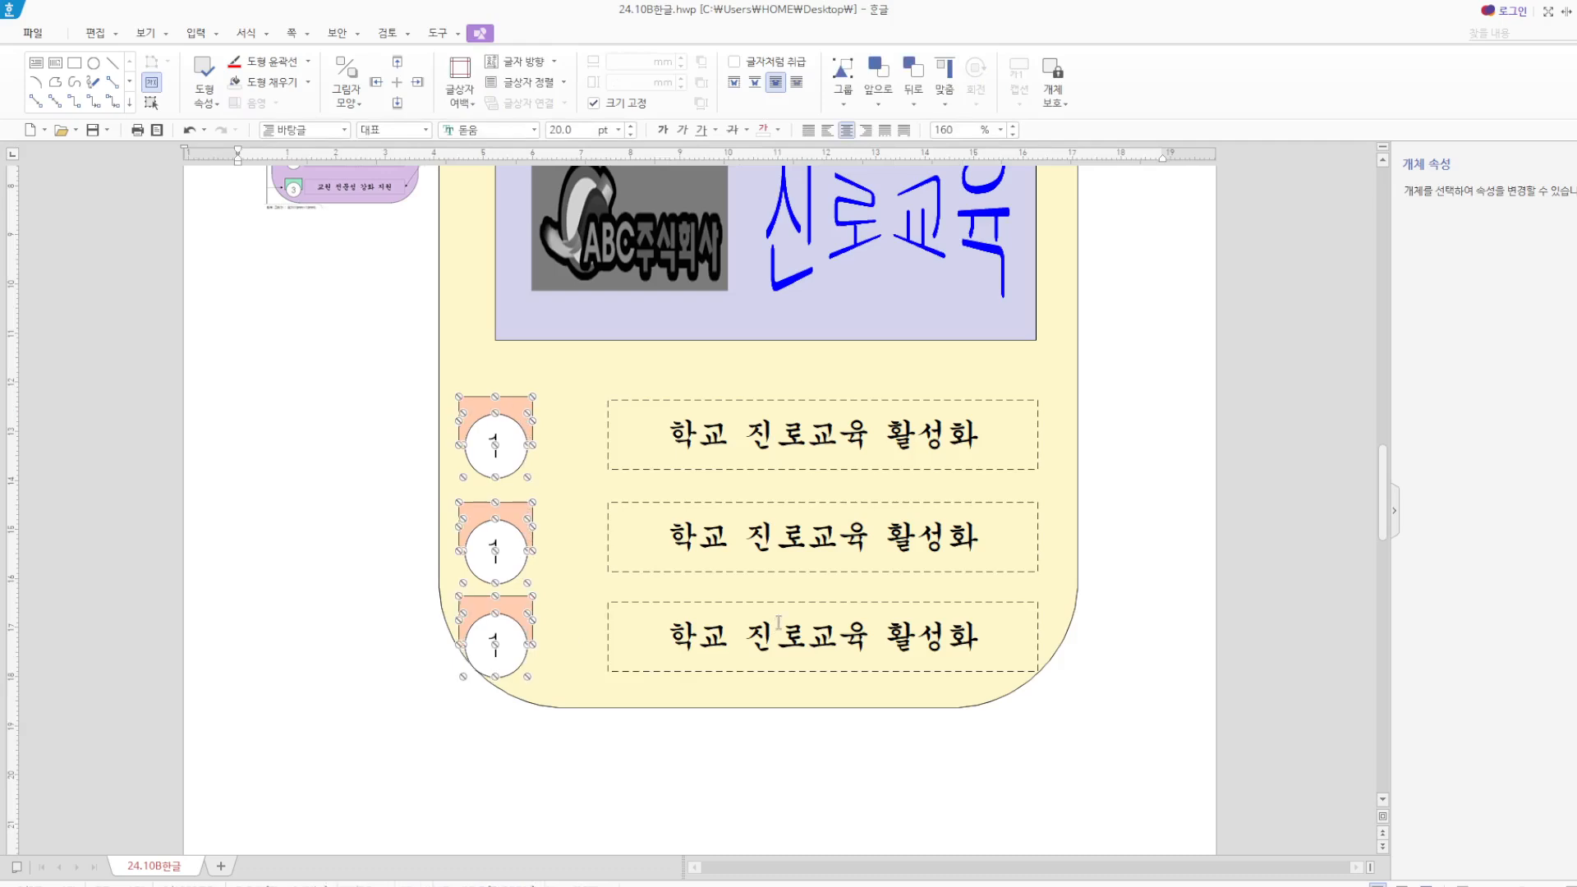
key("Right")
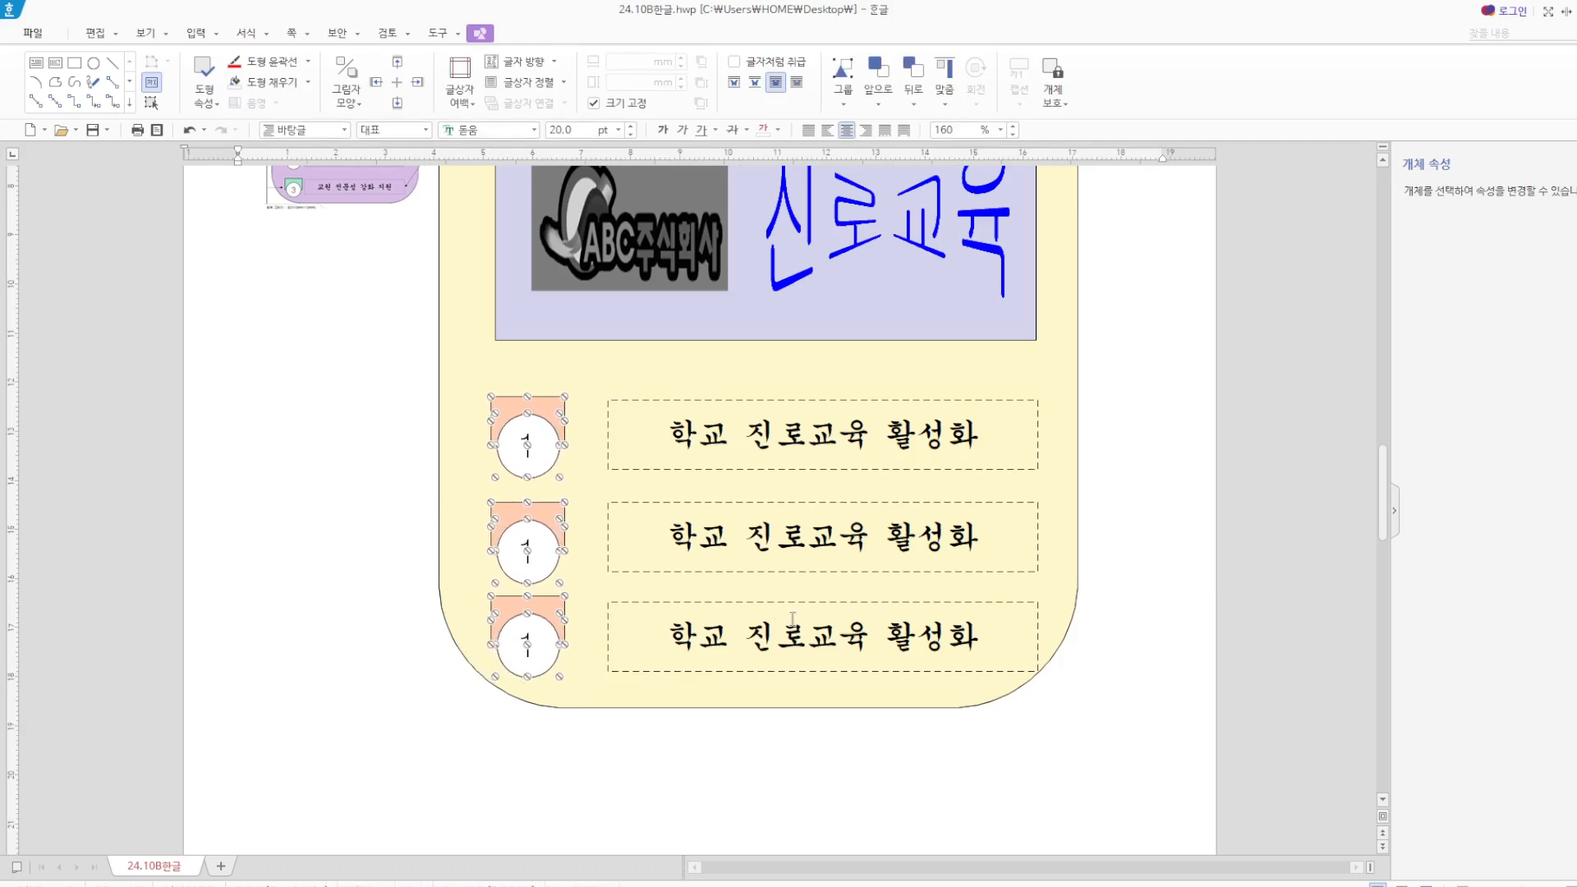
key("Right")
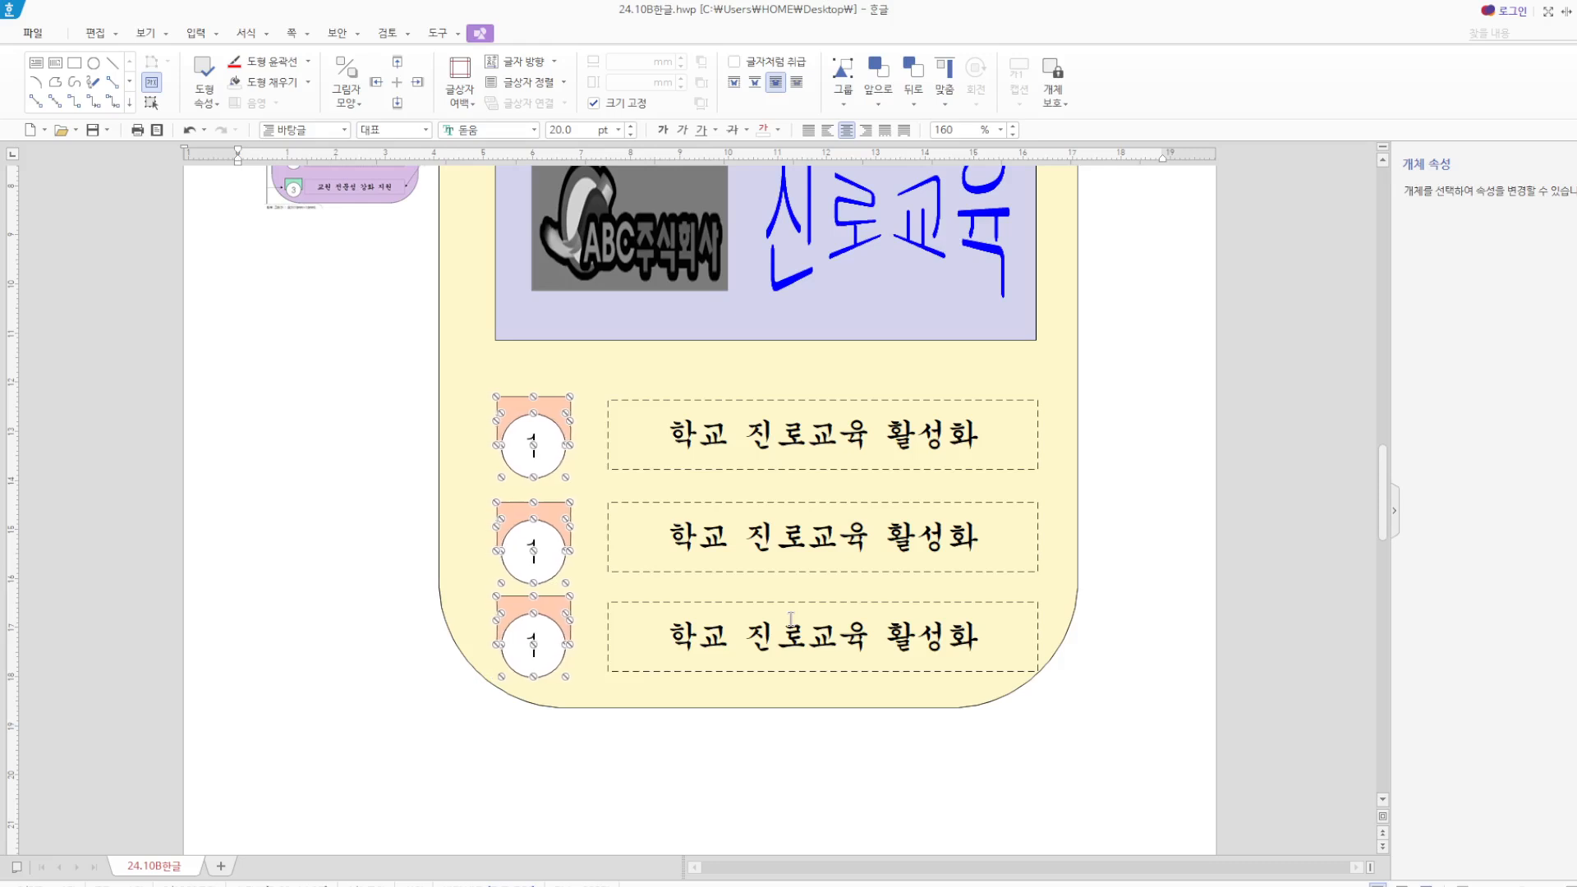
key("Down")
key("Down")
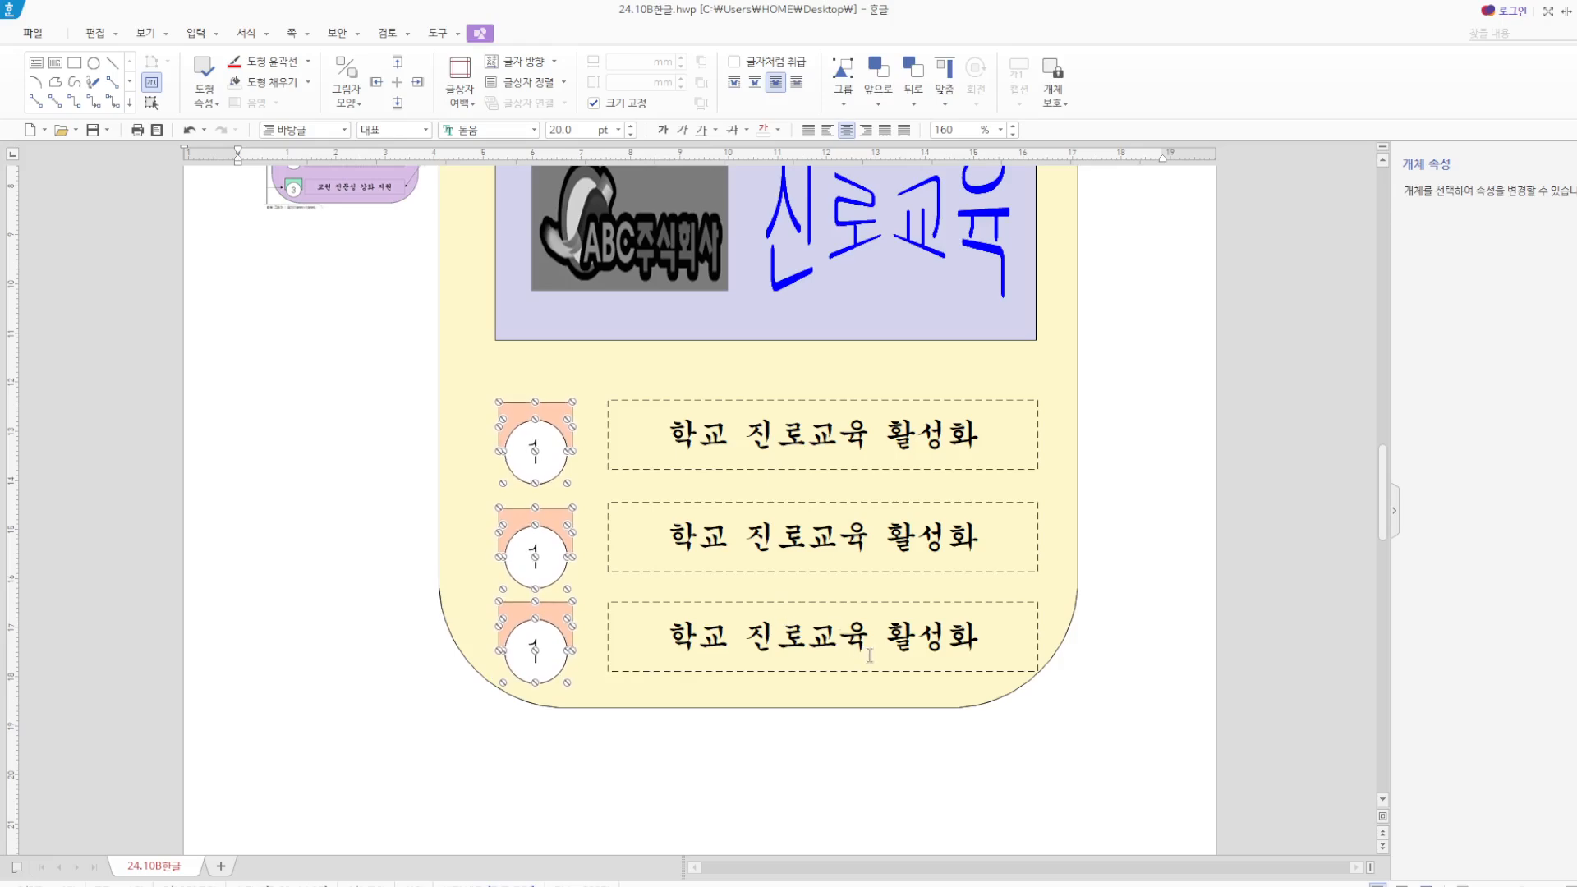
key("Right")
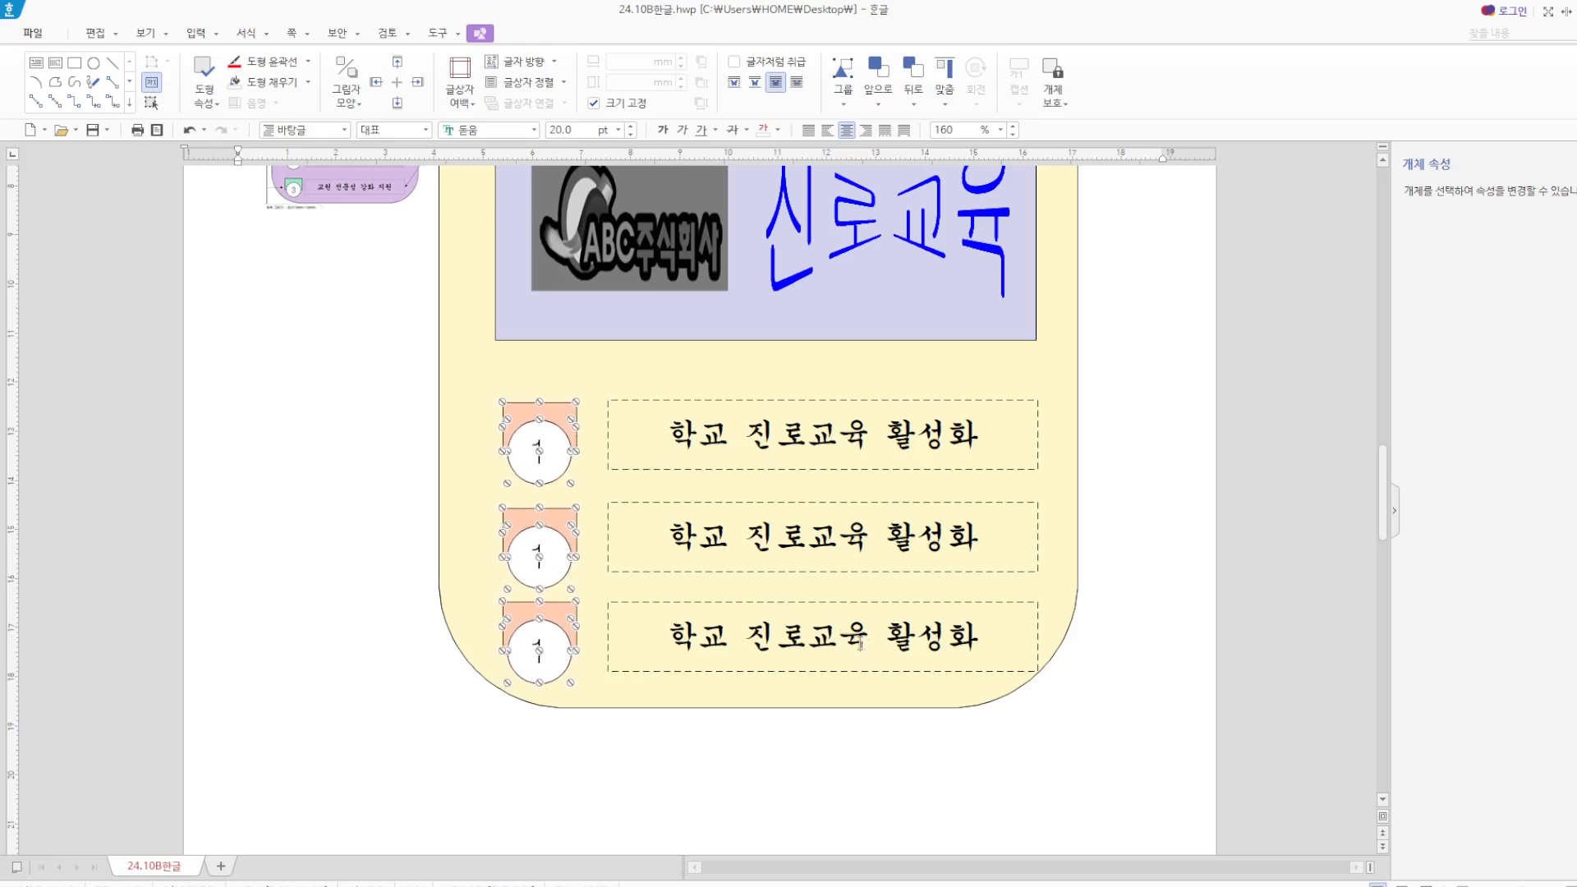
left_click(1150, 654)
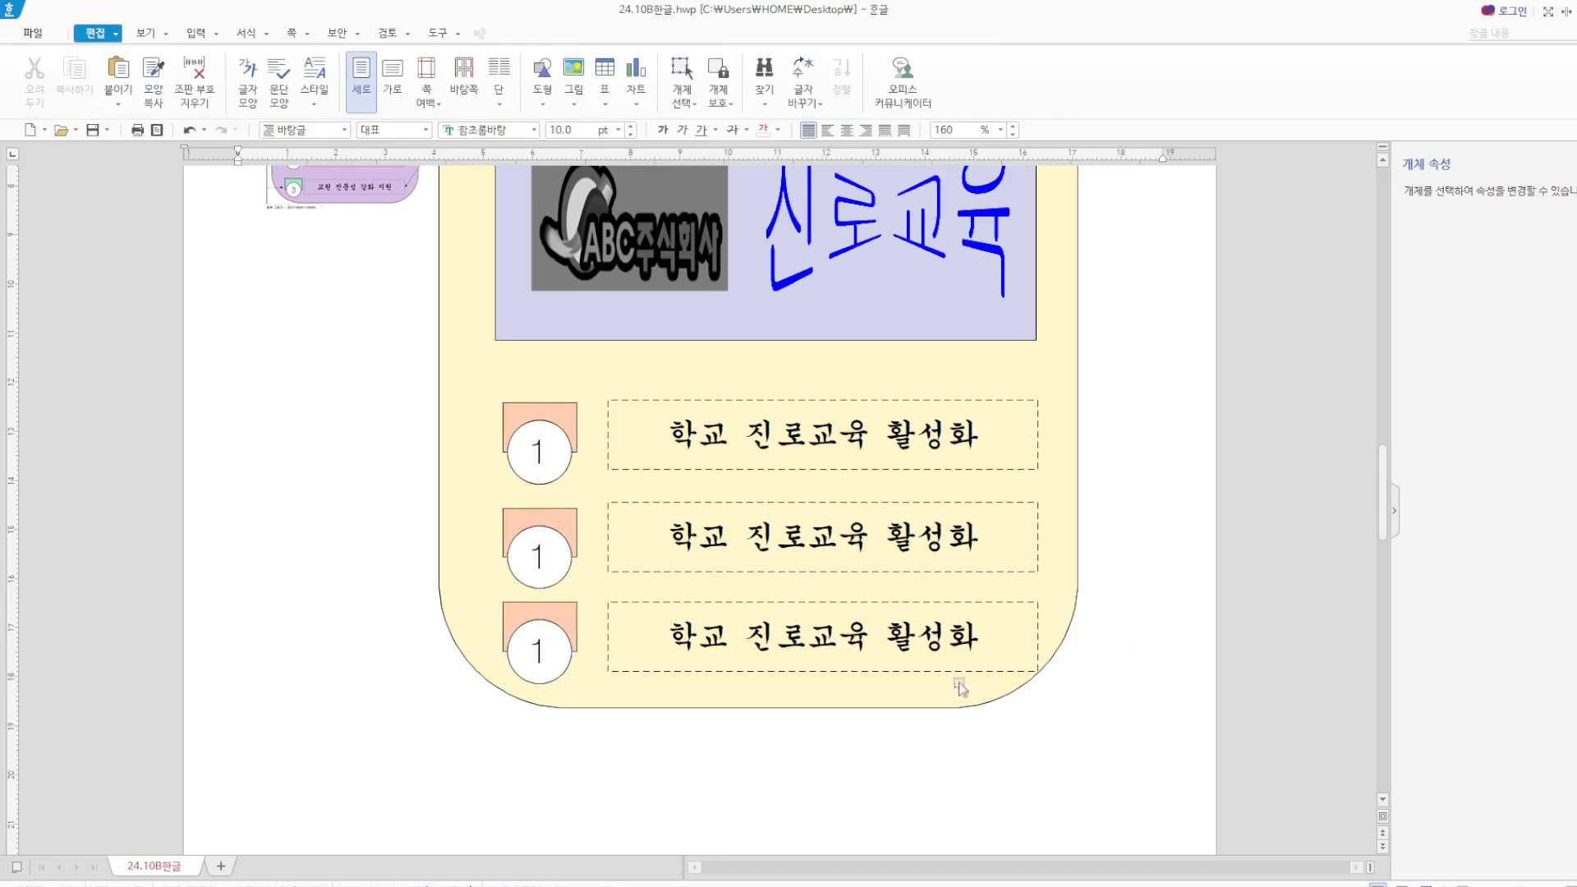
Change the number in the middle badge to 2 and in the lowest badge to 3.
double_click(538, 557)
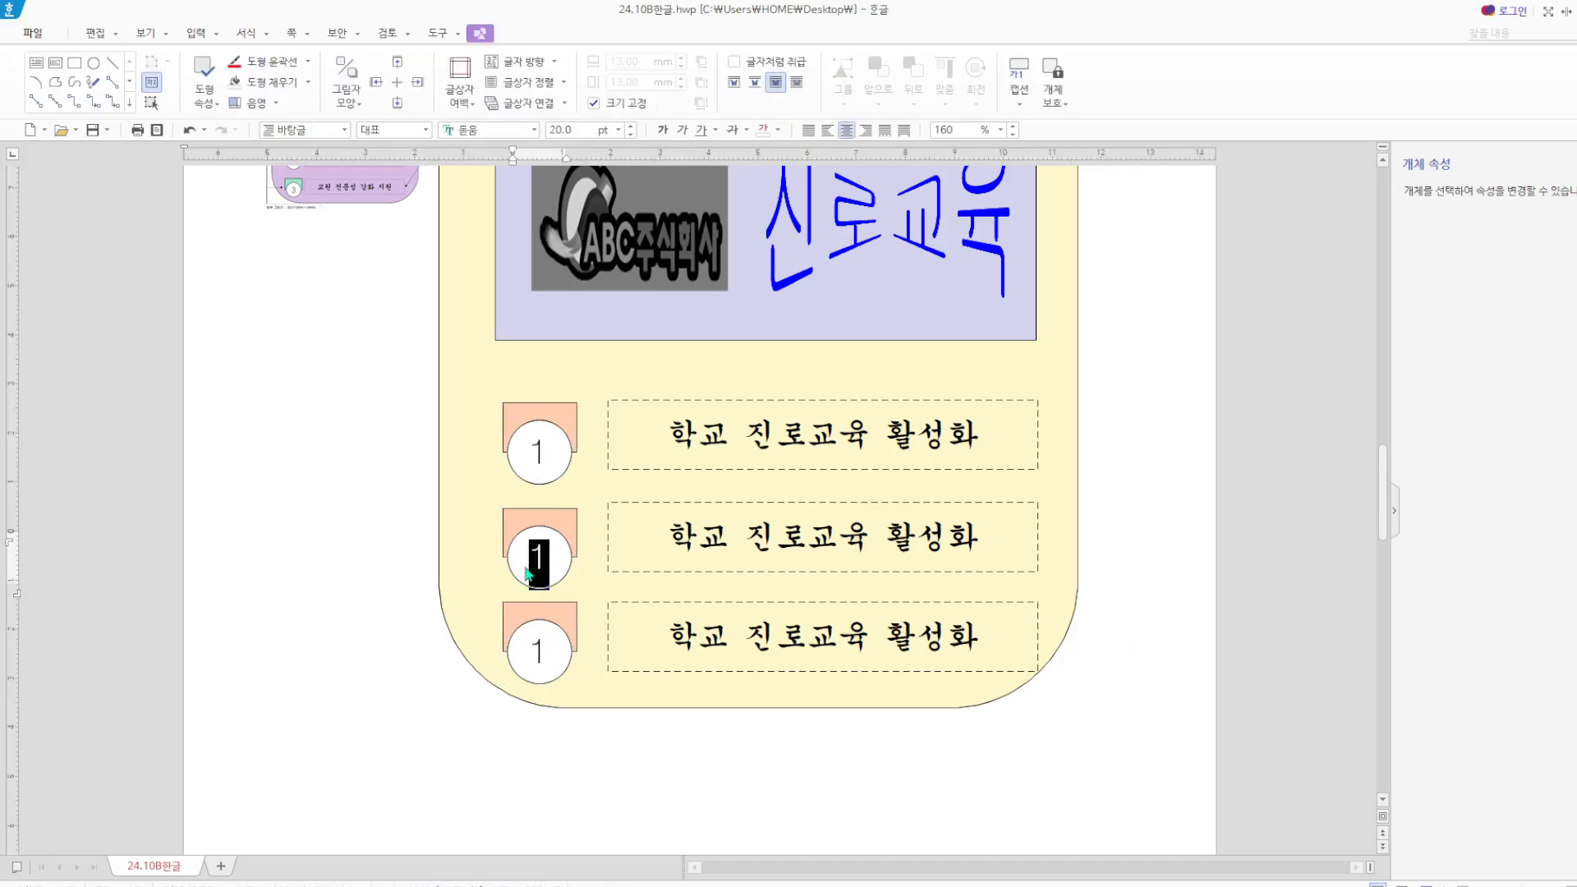
type("2")
double_click(536, 653)
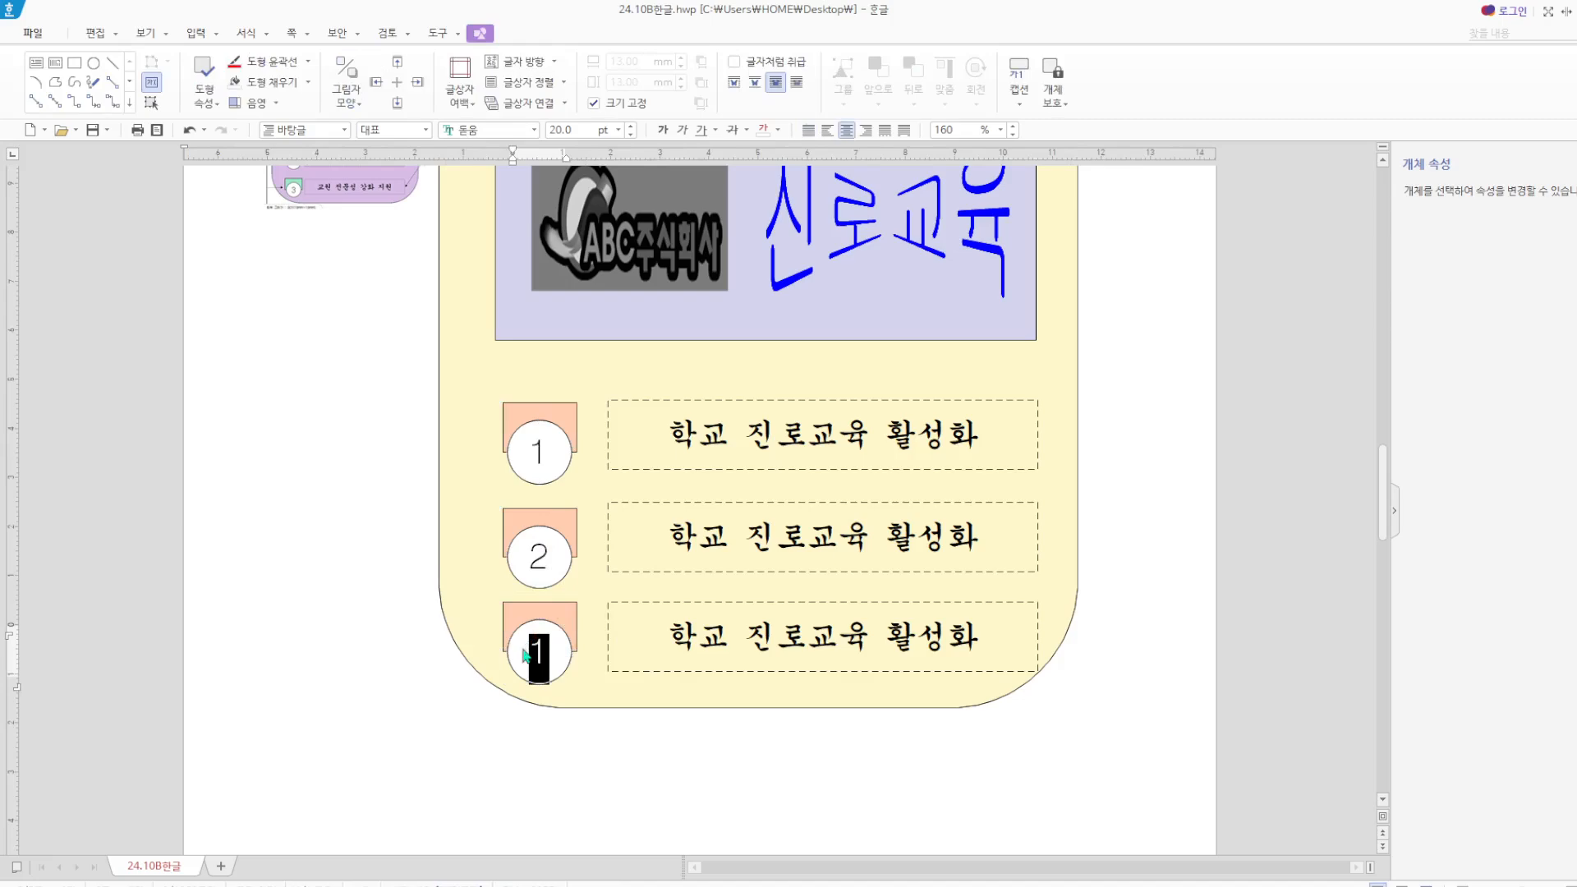
type("3")
Fill the rectangle behind number 2 with a darker shade of orange.
left_click(565, 529)
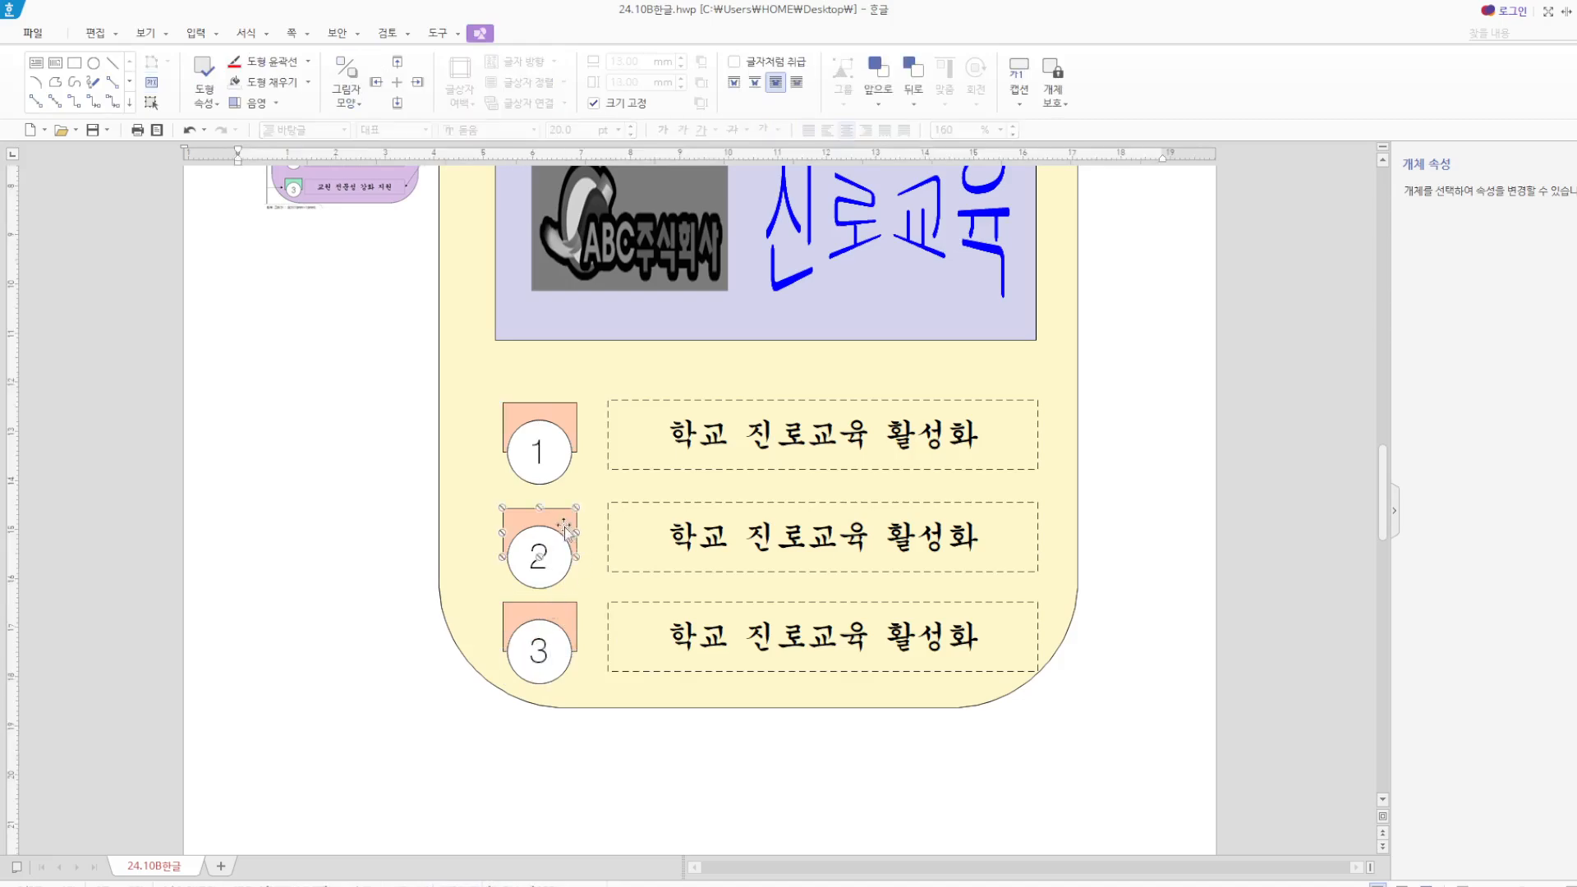
double_click(565, 530)
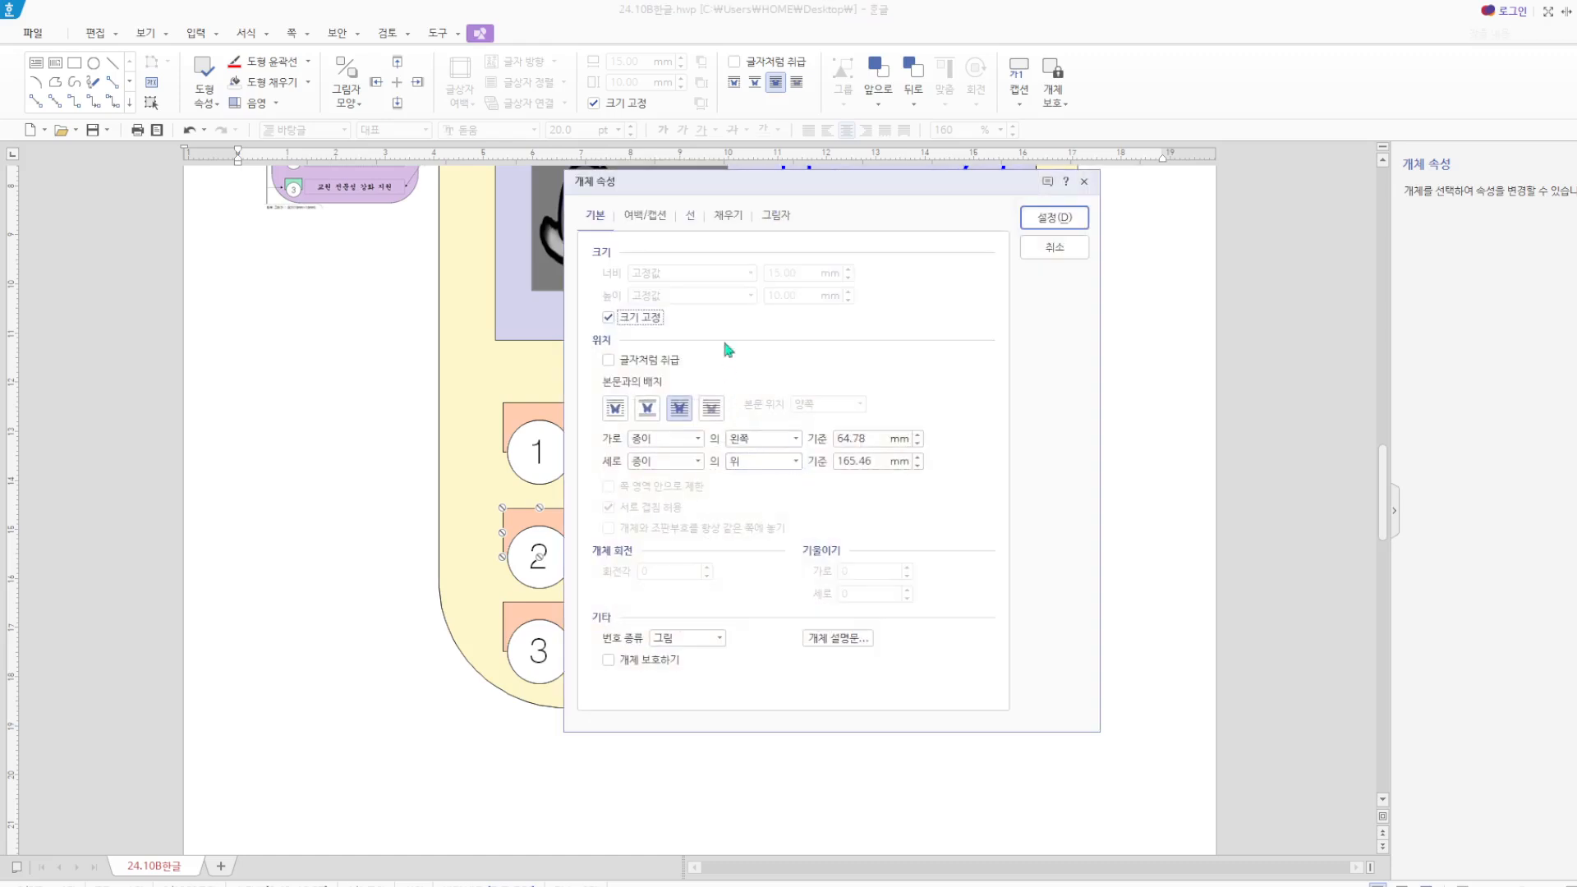
left_click(728, 217)
left_click(690, 311)
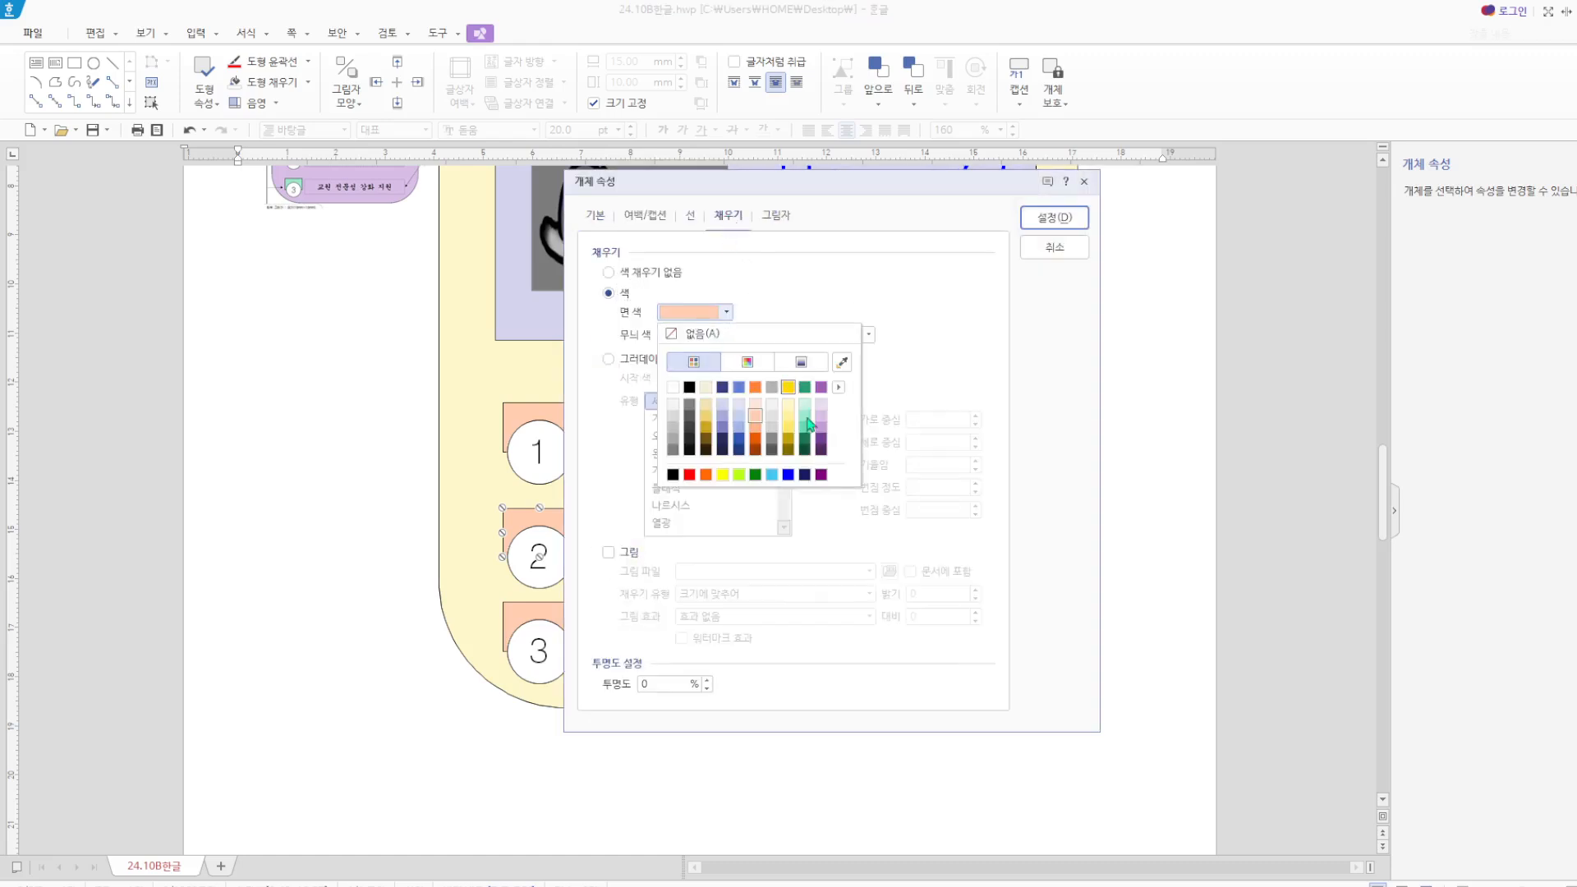
left_click(761, 435)
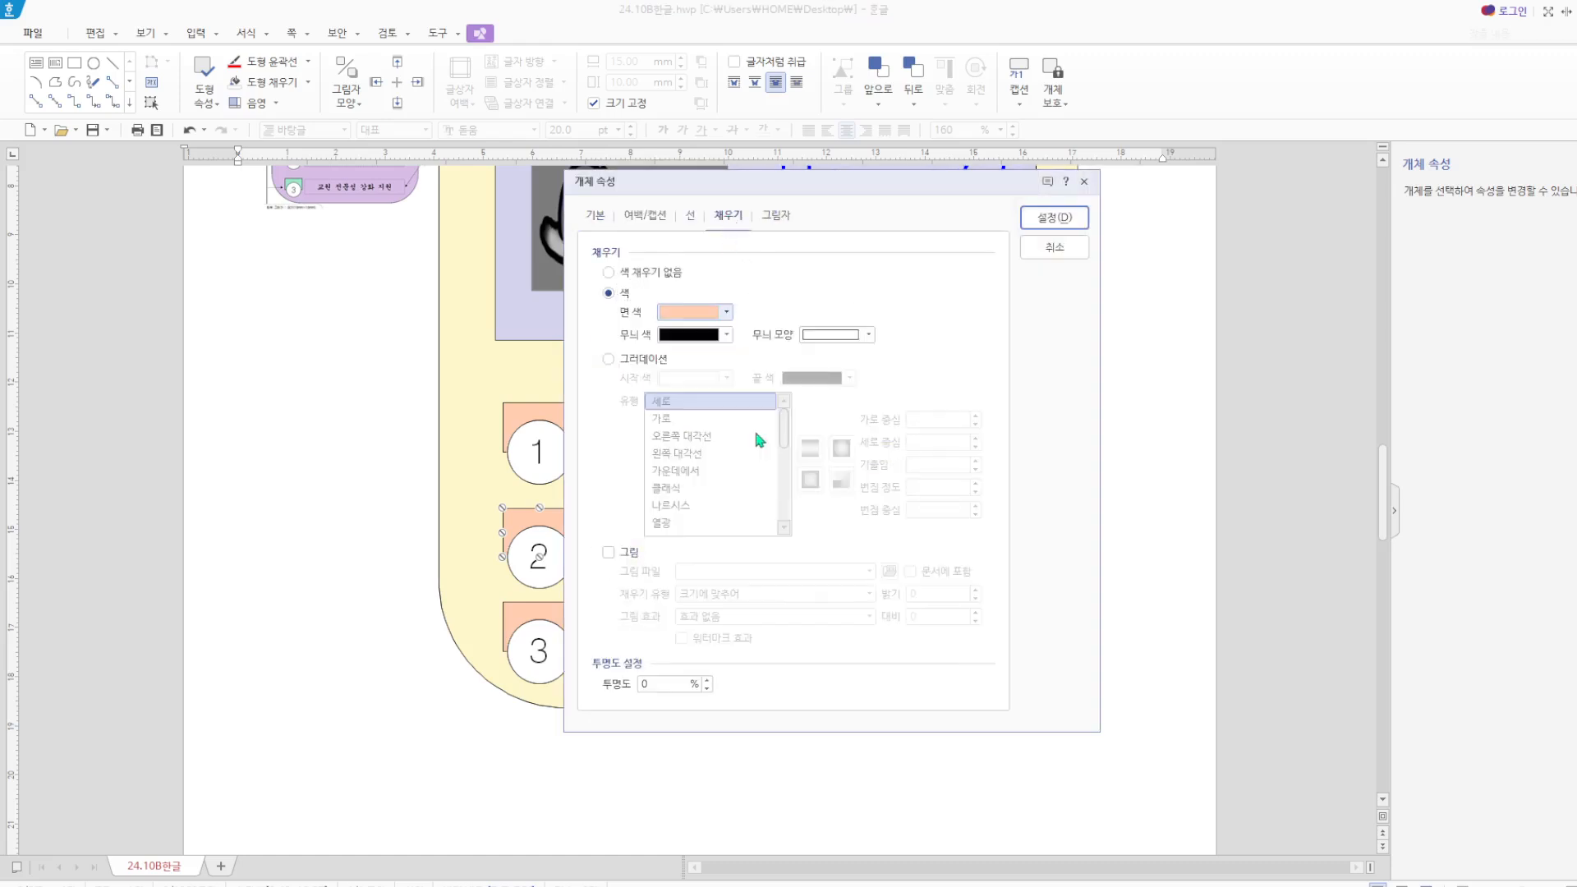
left_click(1055, 218)
Fill the rectangle behind number 3 with a dark orange, deeper than the one behind number 2.
left_click(569, 624)
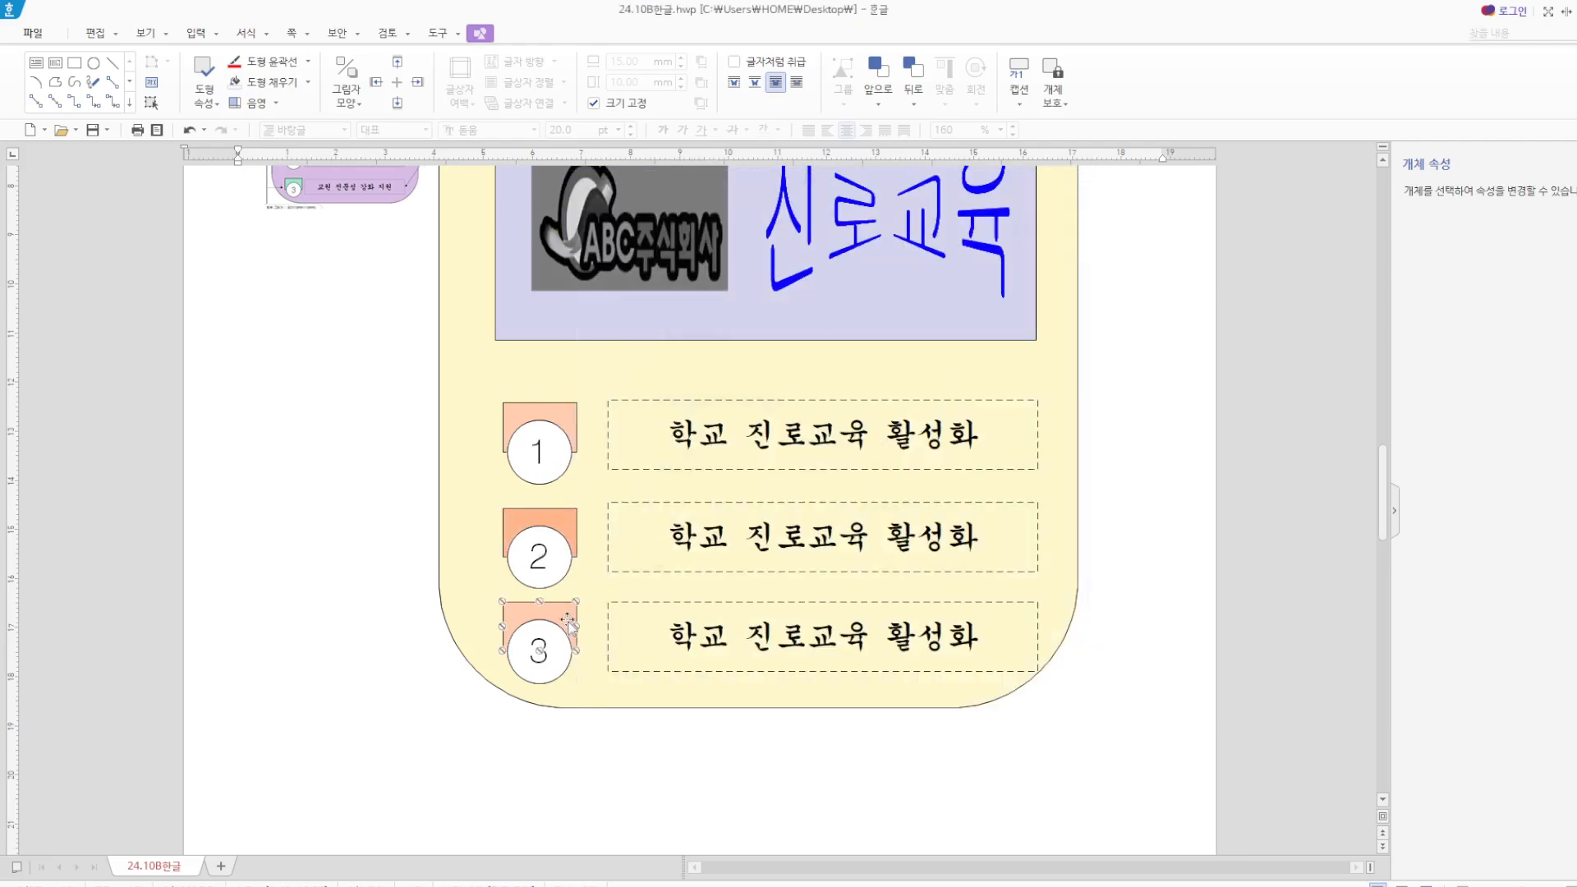
key("p")
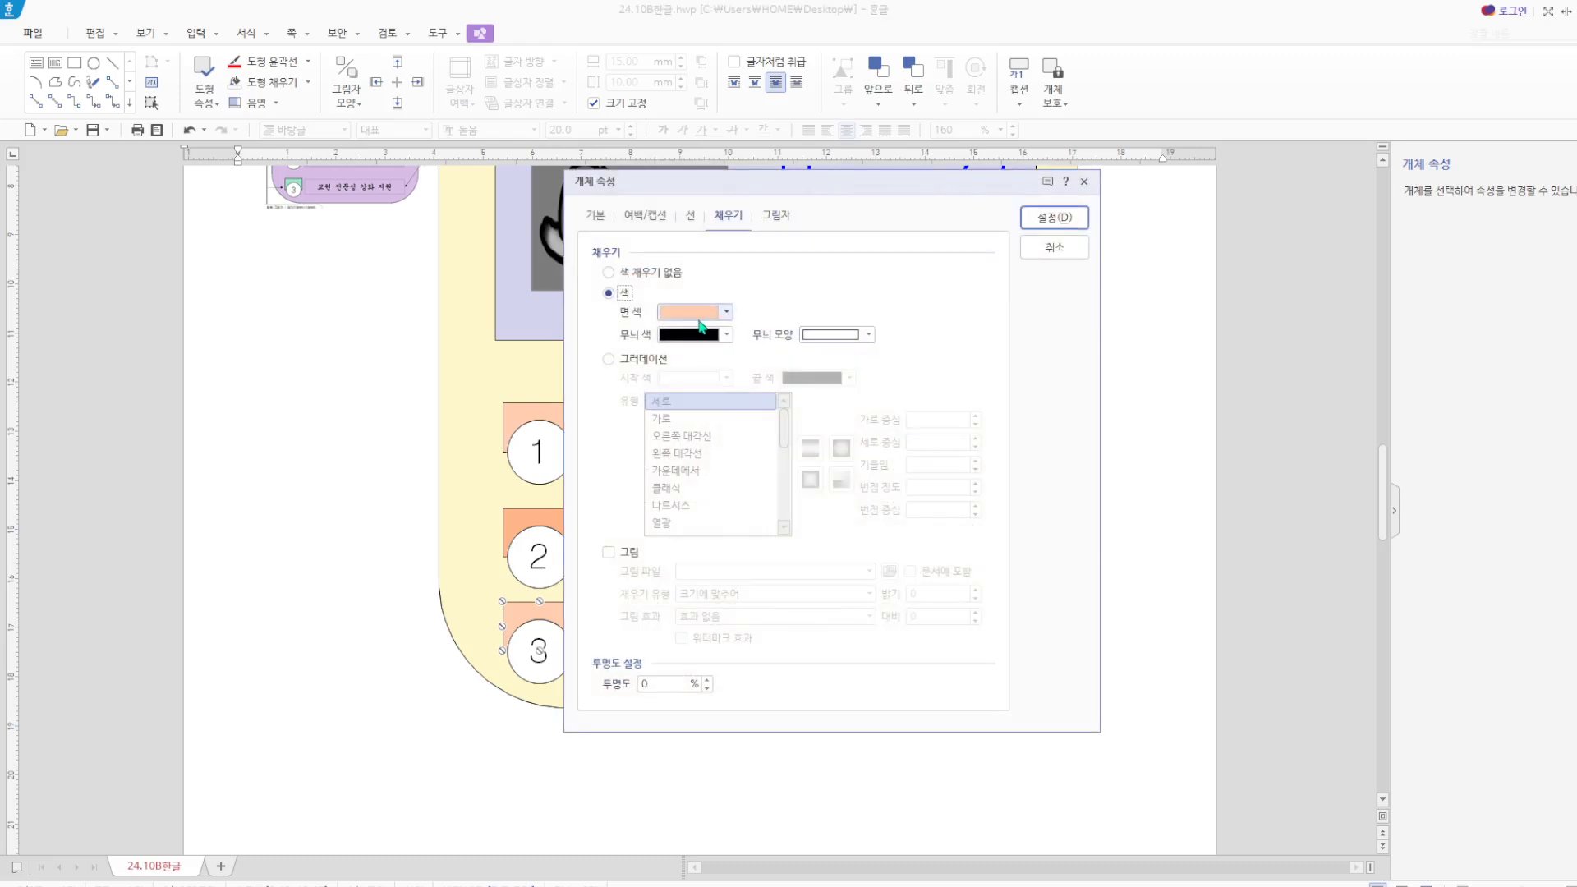
left_click(690, 311)
left_click(756, 428)
left_click(726, 312)
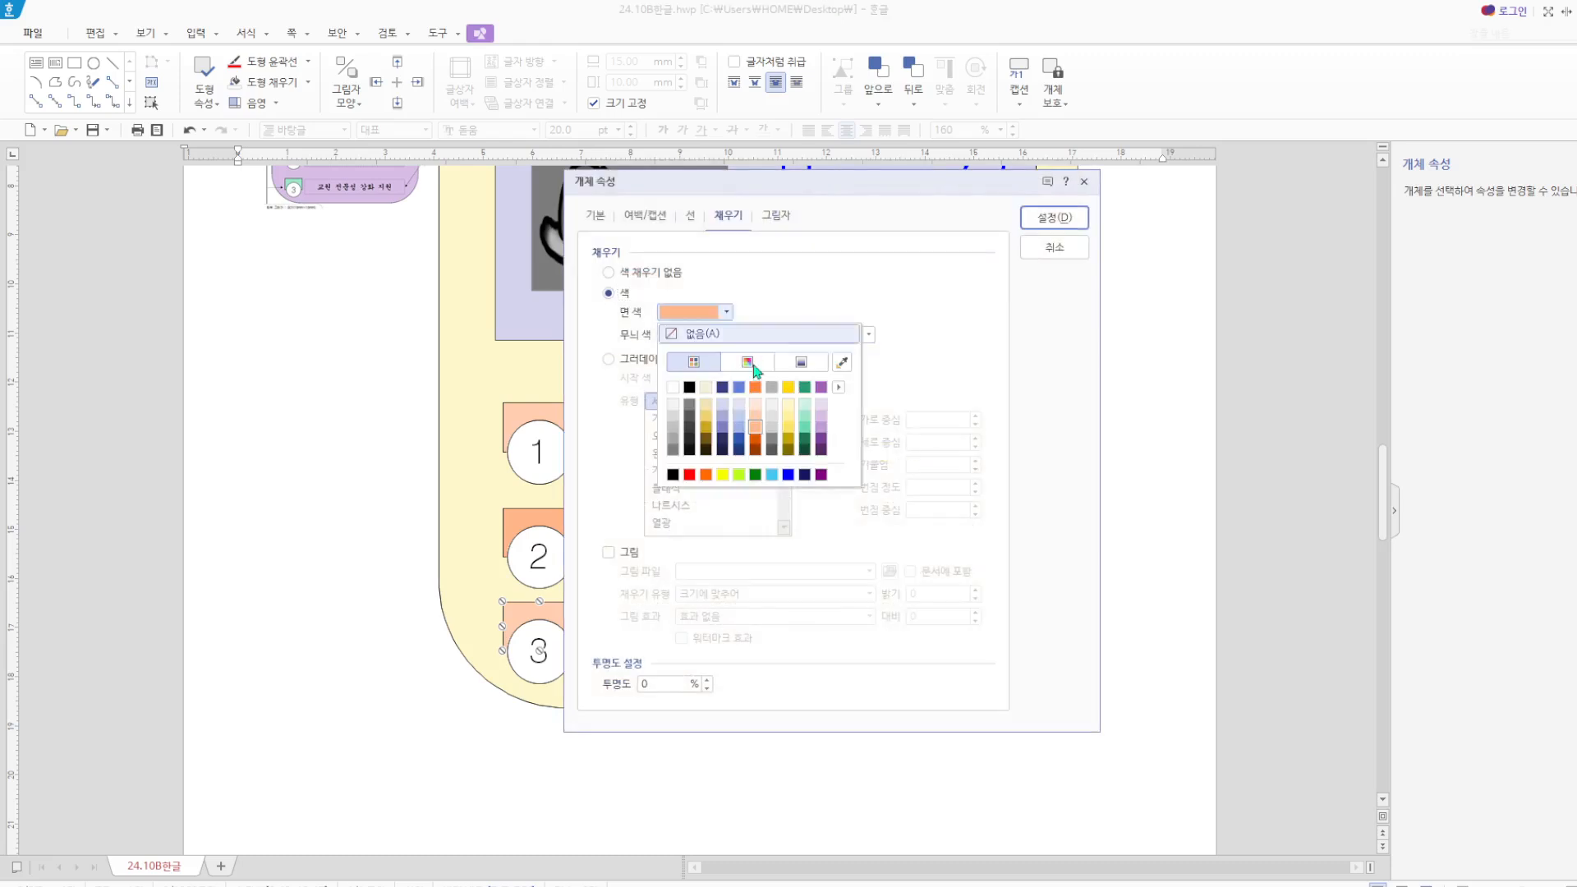
left_click(756, 445)
left_click(1051, 218)
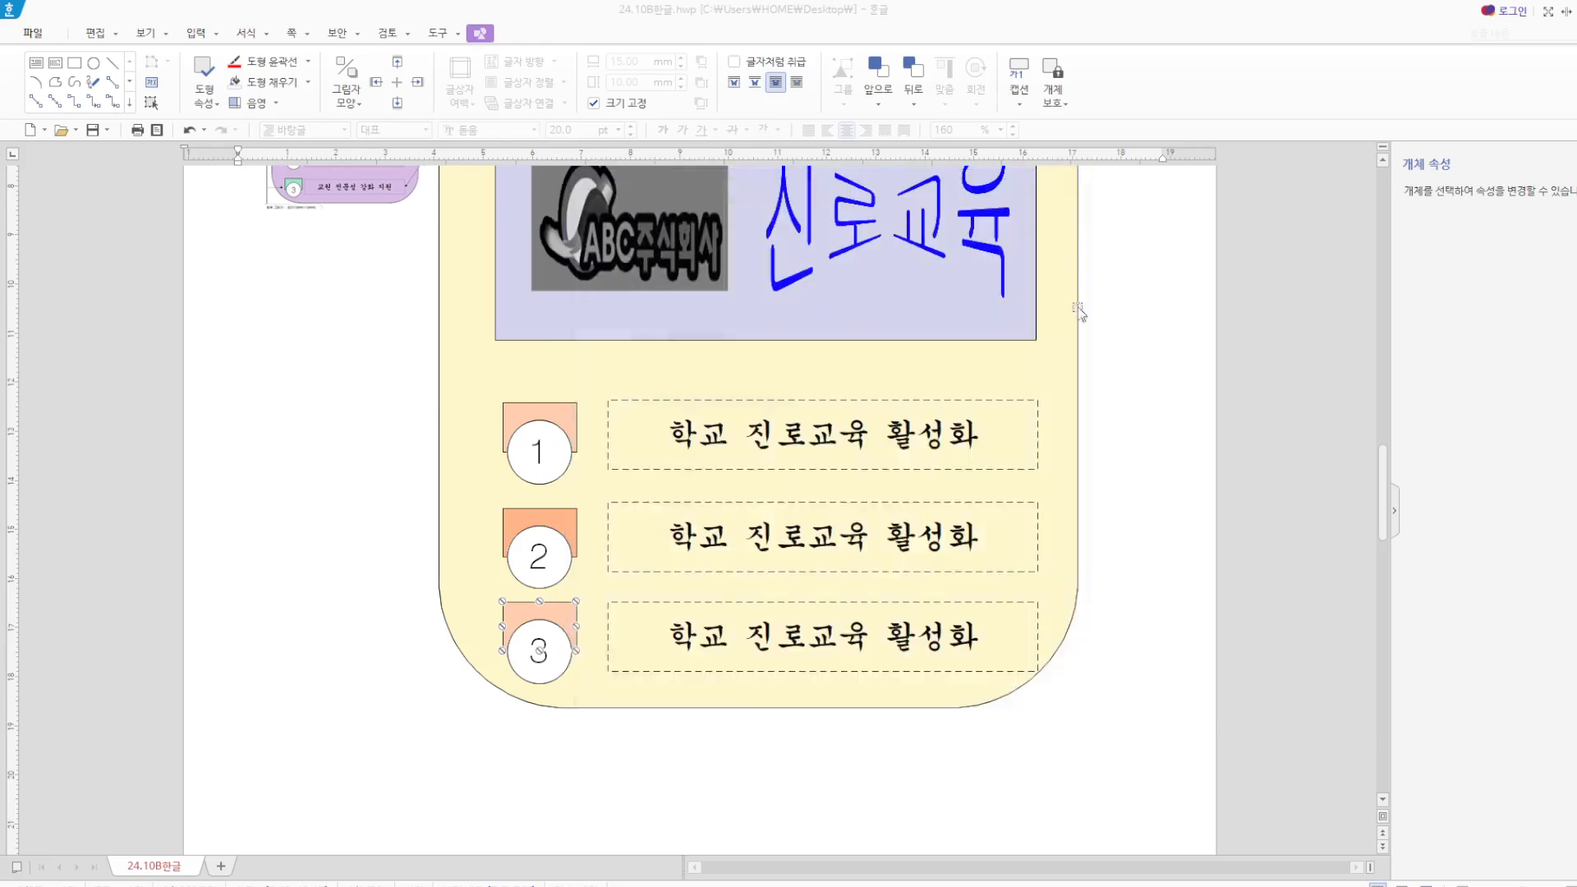
left_click(1059, 510)
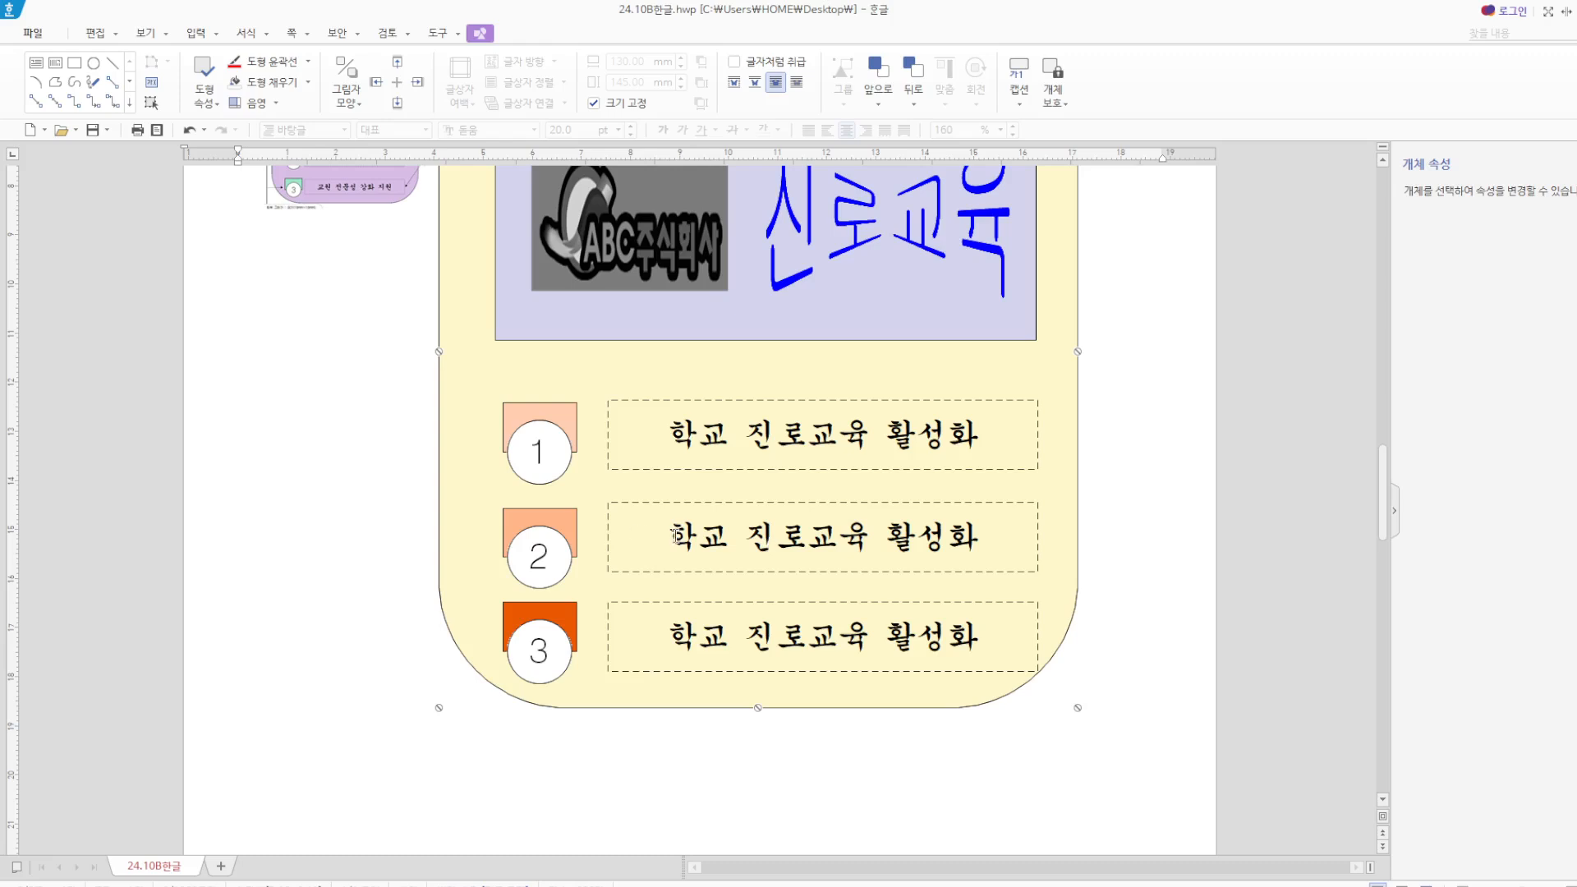
Replace the text in the middle dashed text box with "진로상담 활동 강화".
left_click_drag(667, 534, 1027, 534)
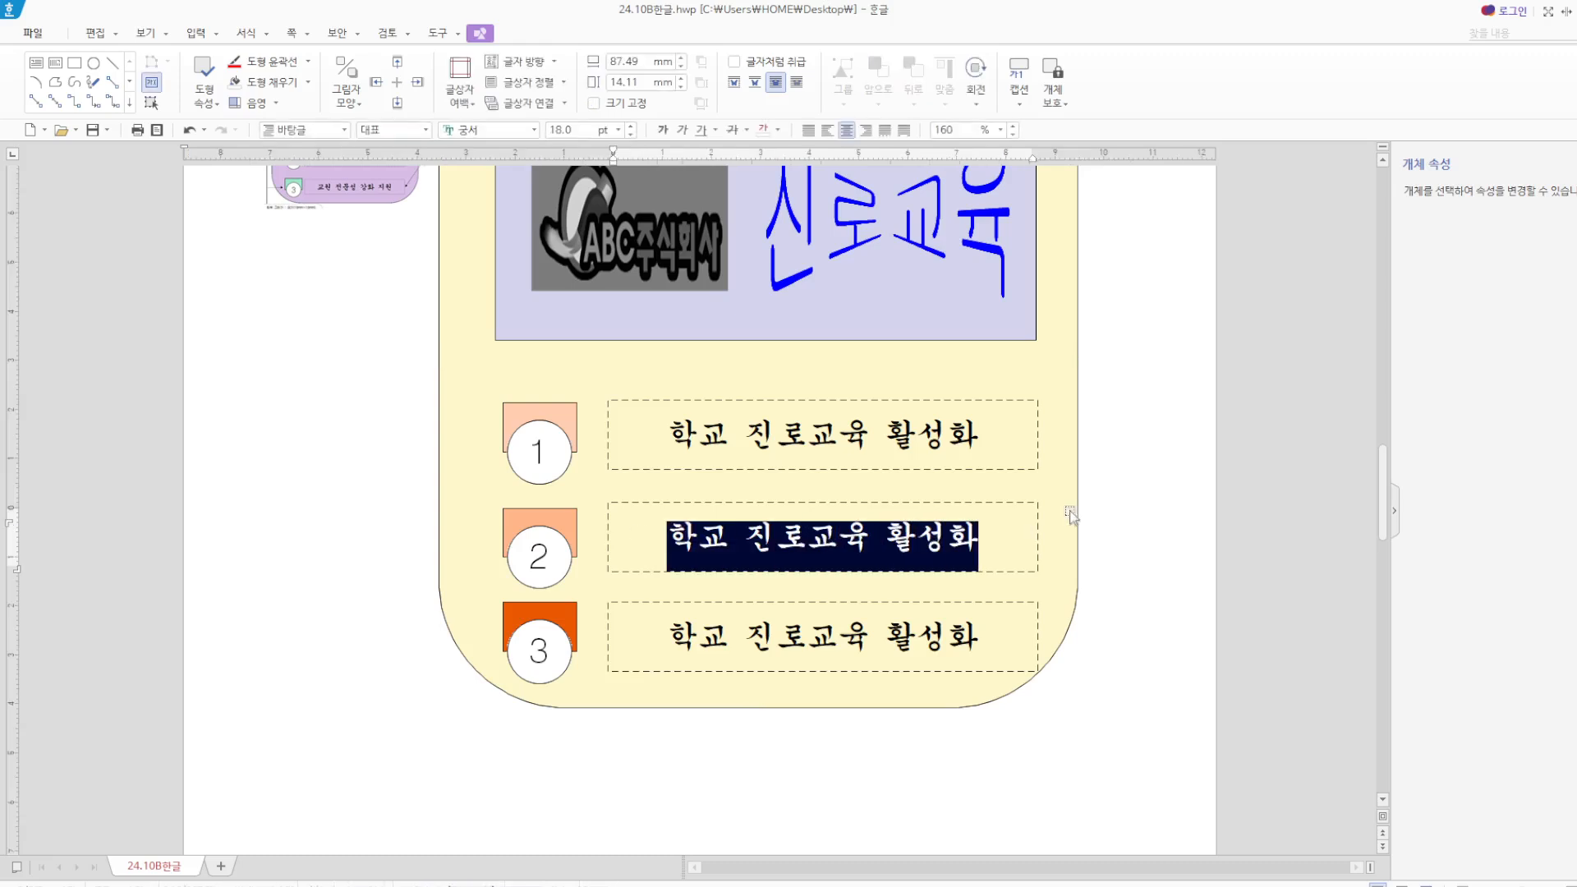
type("진로상담 ")
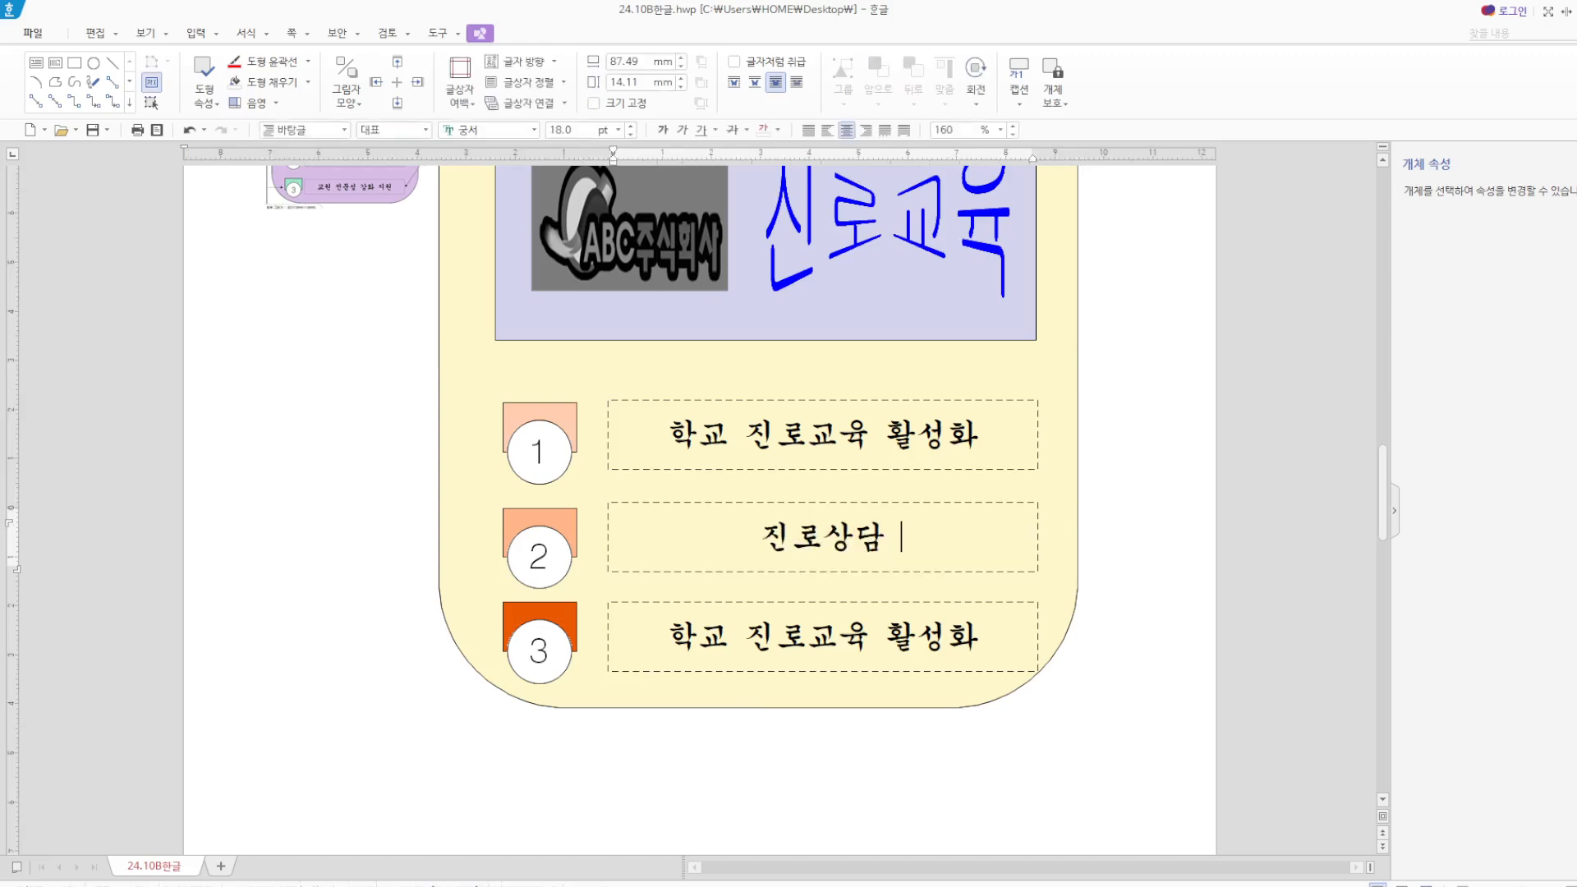
type("활동 강ㅎ")
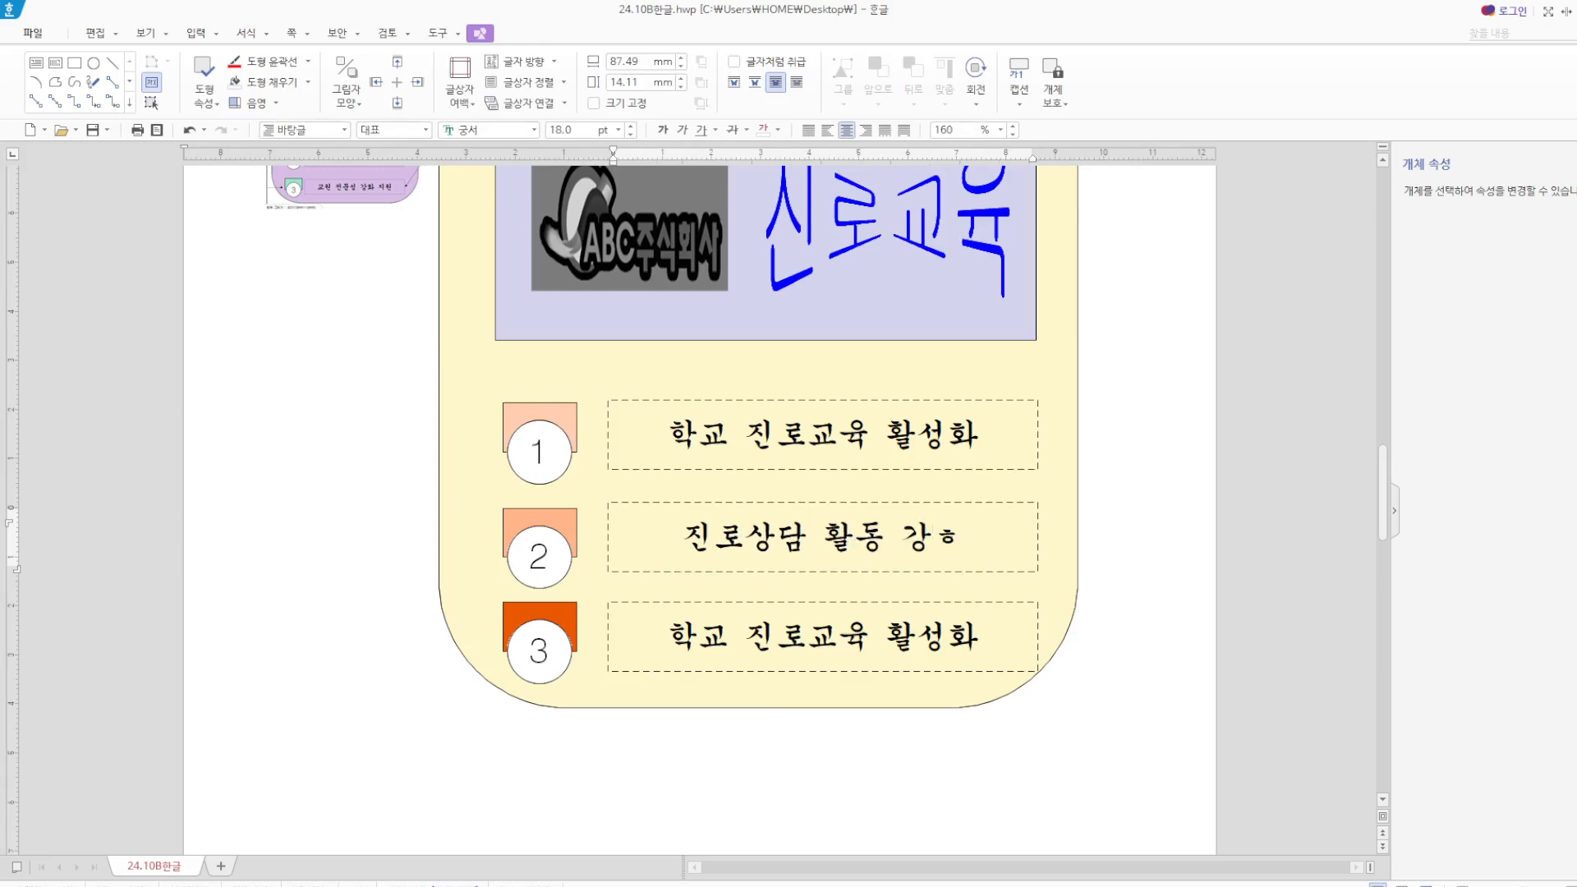
type("ㅘ")
Replace the text in the lowest dashed text box with "교원 전문성 강화 지원" and leave the text box.
left_click_drag(668, 635, 1045, 636)
type("교우")
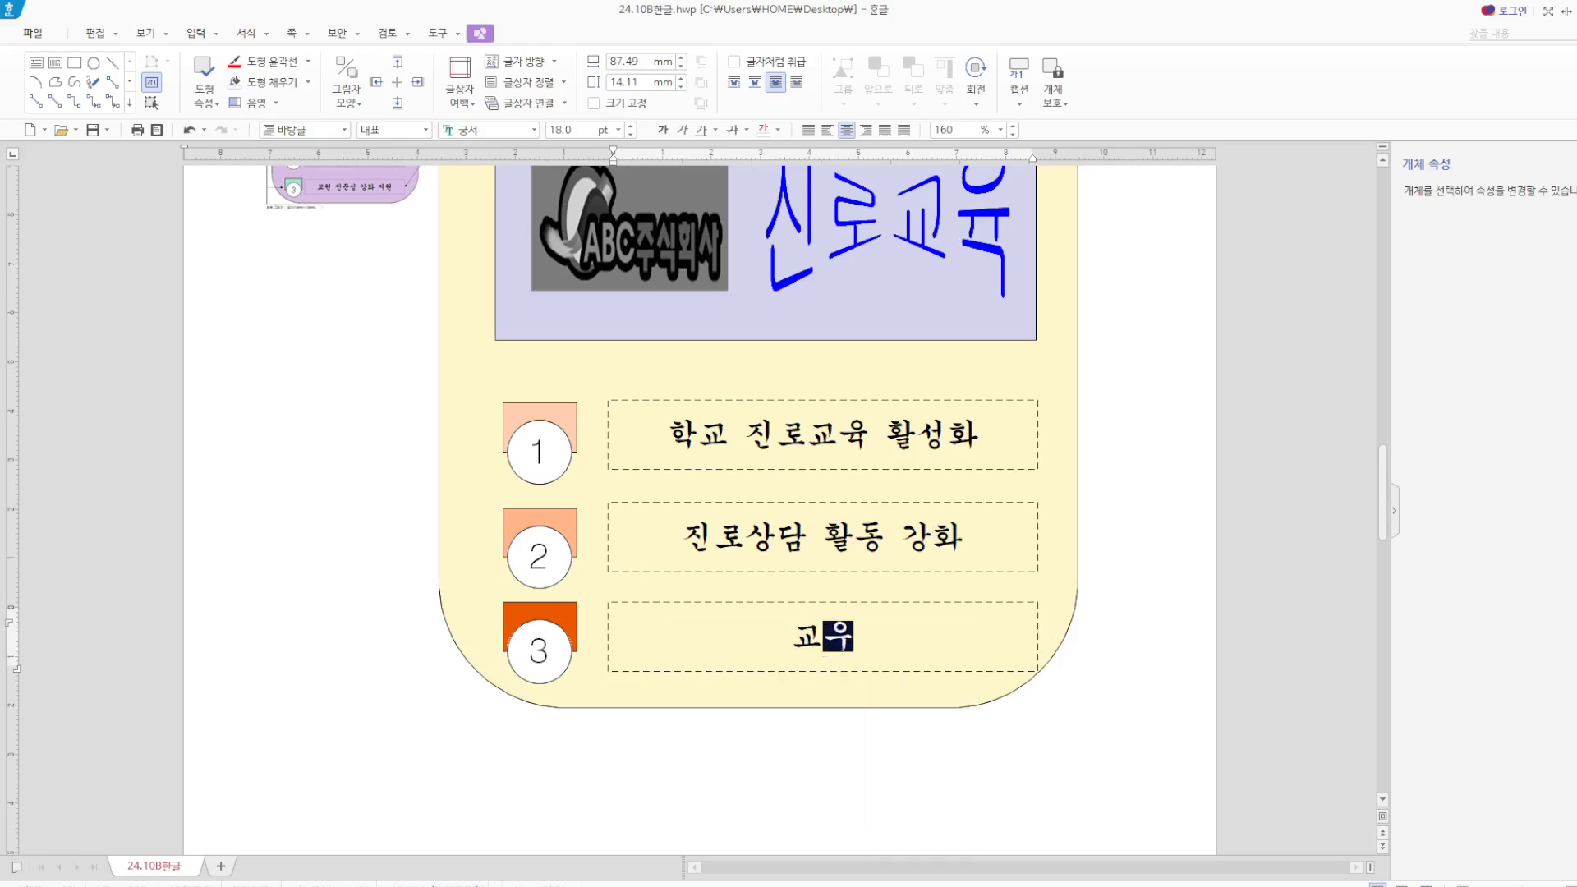
type("ㅓㄴ 전문성 가")
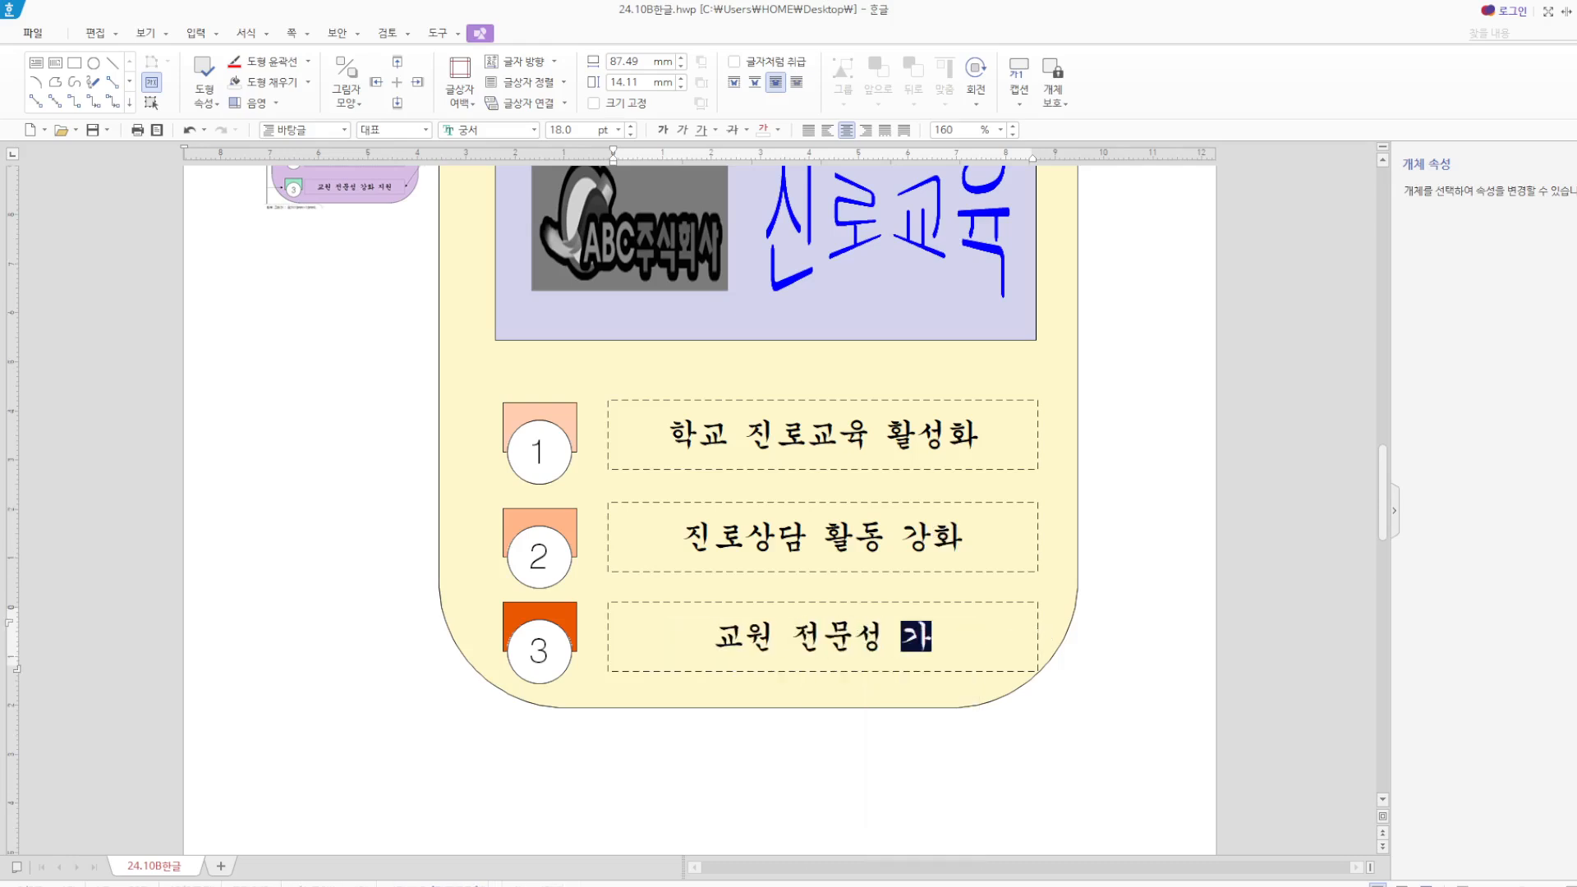
type("ㅇ화 지원")
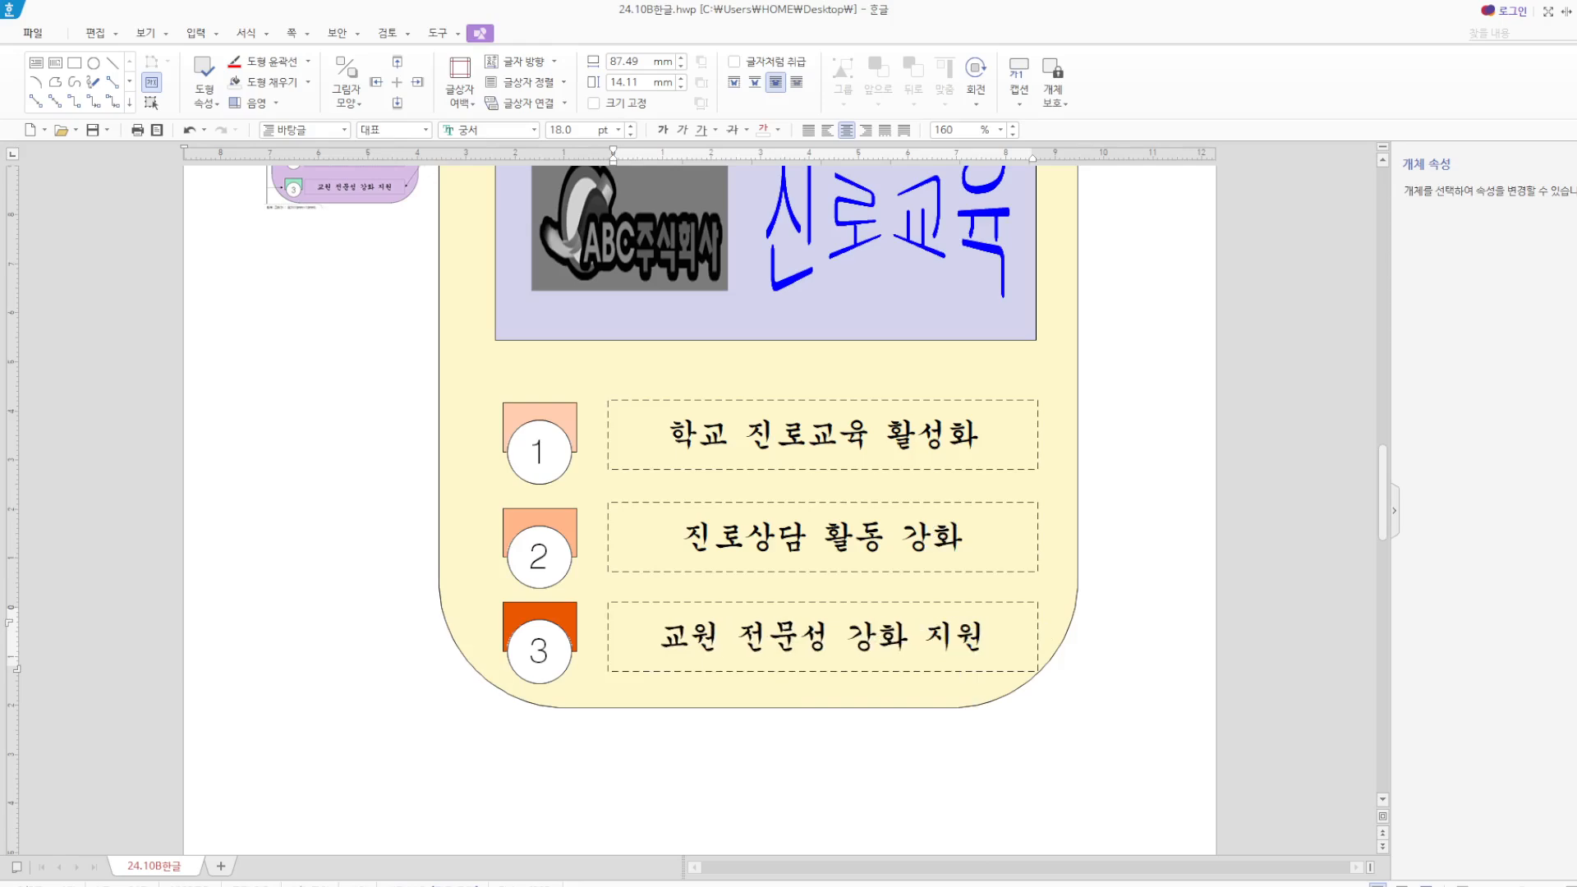
scroll(1073, 314, "up", 5)
left_click(1104, 344)
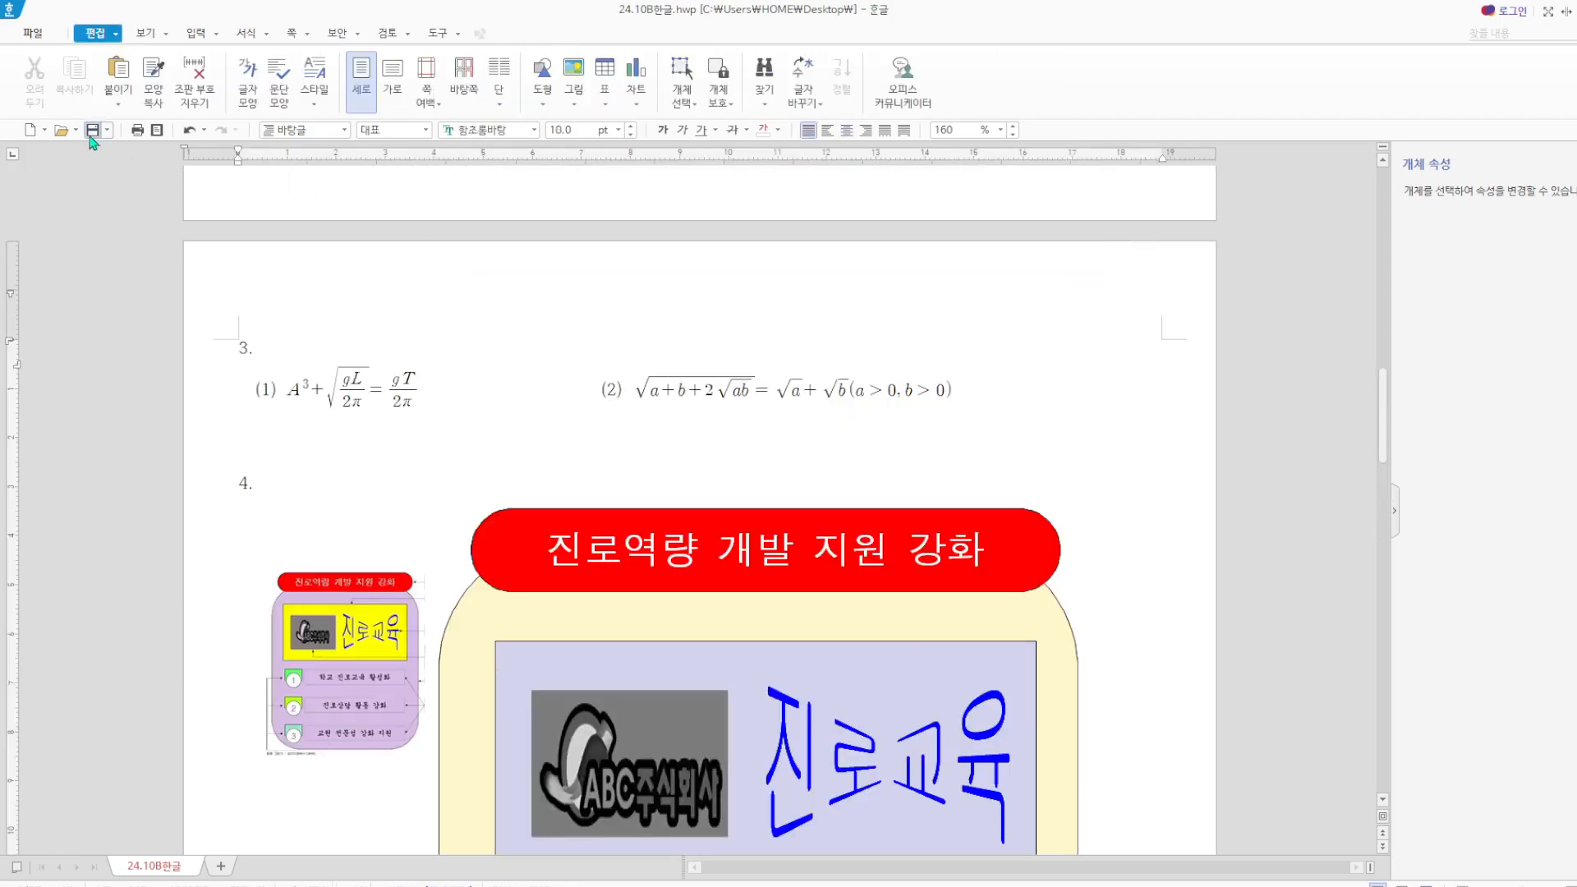
Check the 덧말 settings of the title "2024 생애 진로교육 한마당" on the following page and deselect the title.
scroll(904, 444, "down", 5)
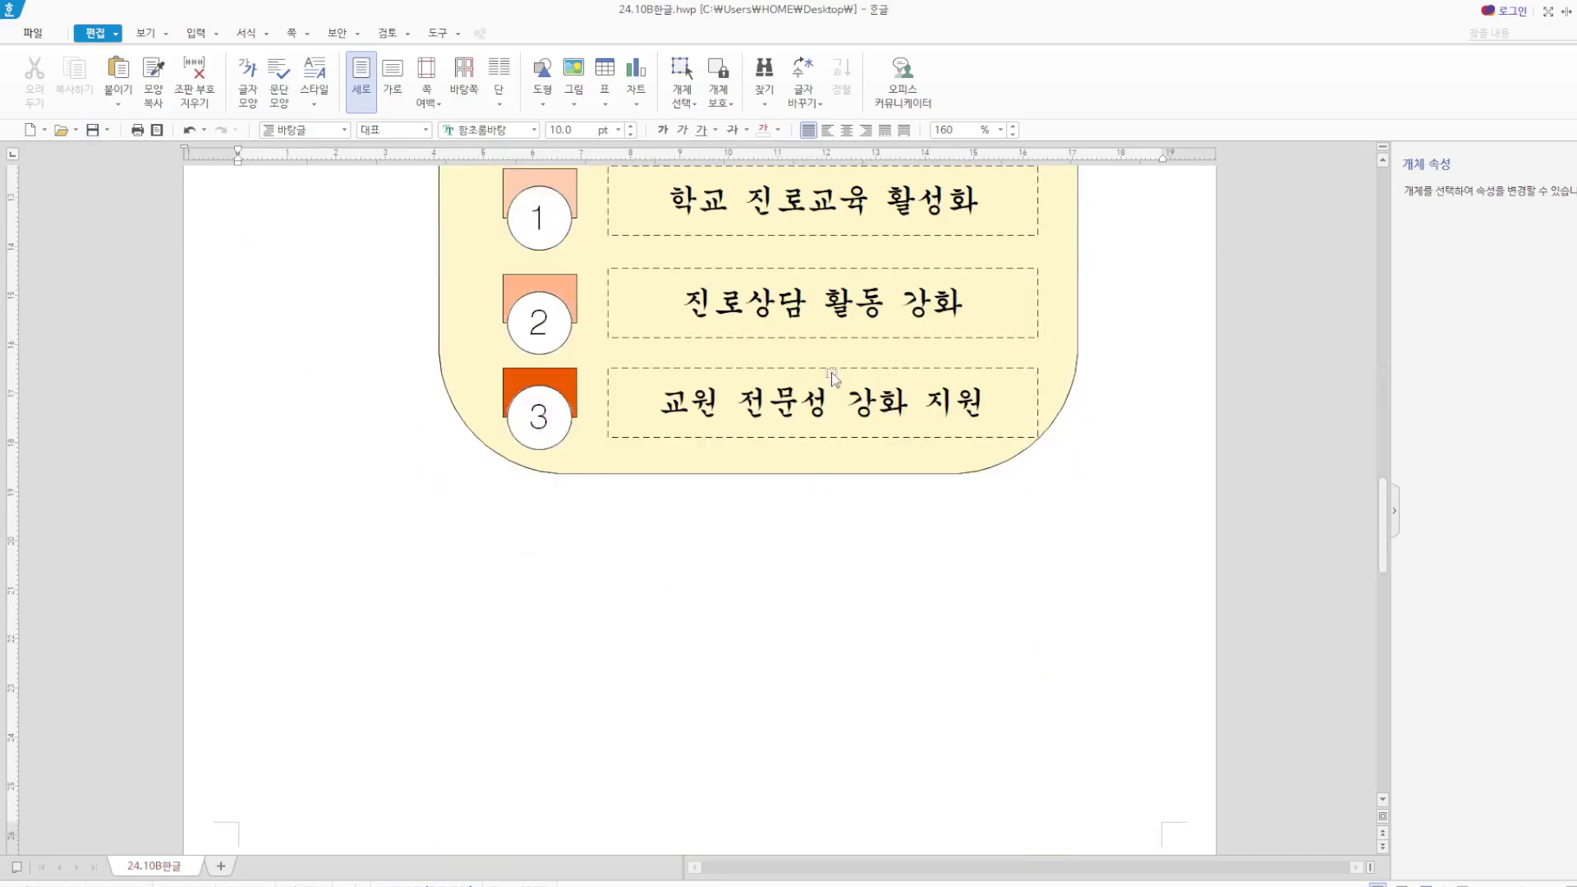
scroll(832, 375, "down", 6)
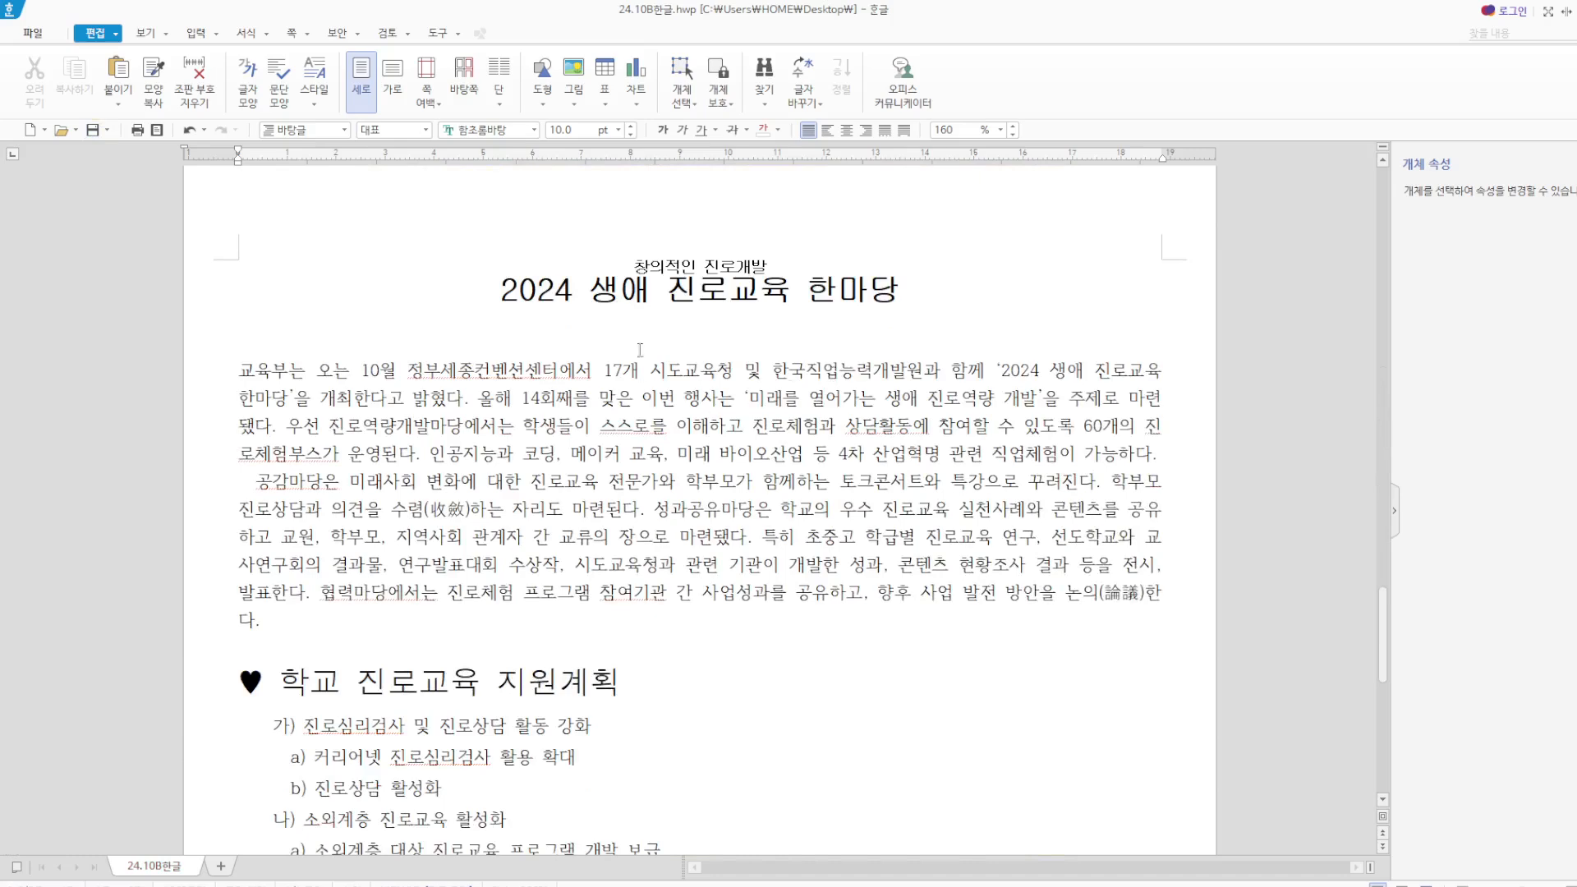
left_click_drag(508, 293, 891, 293)
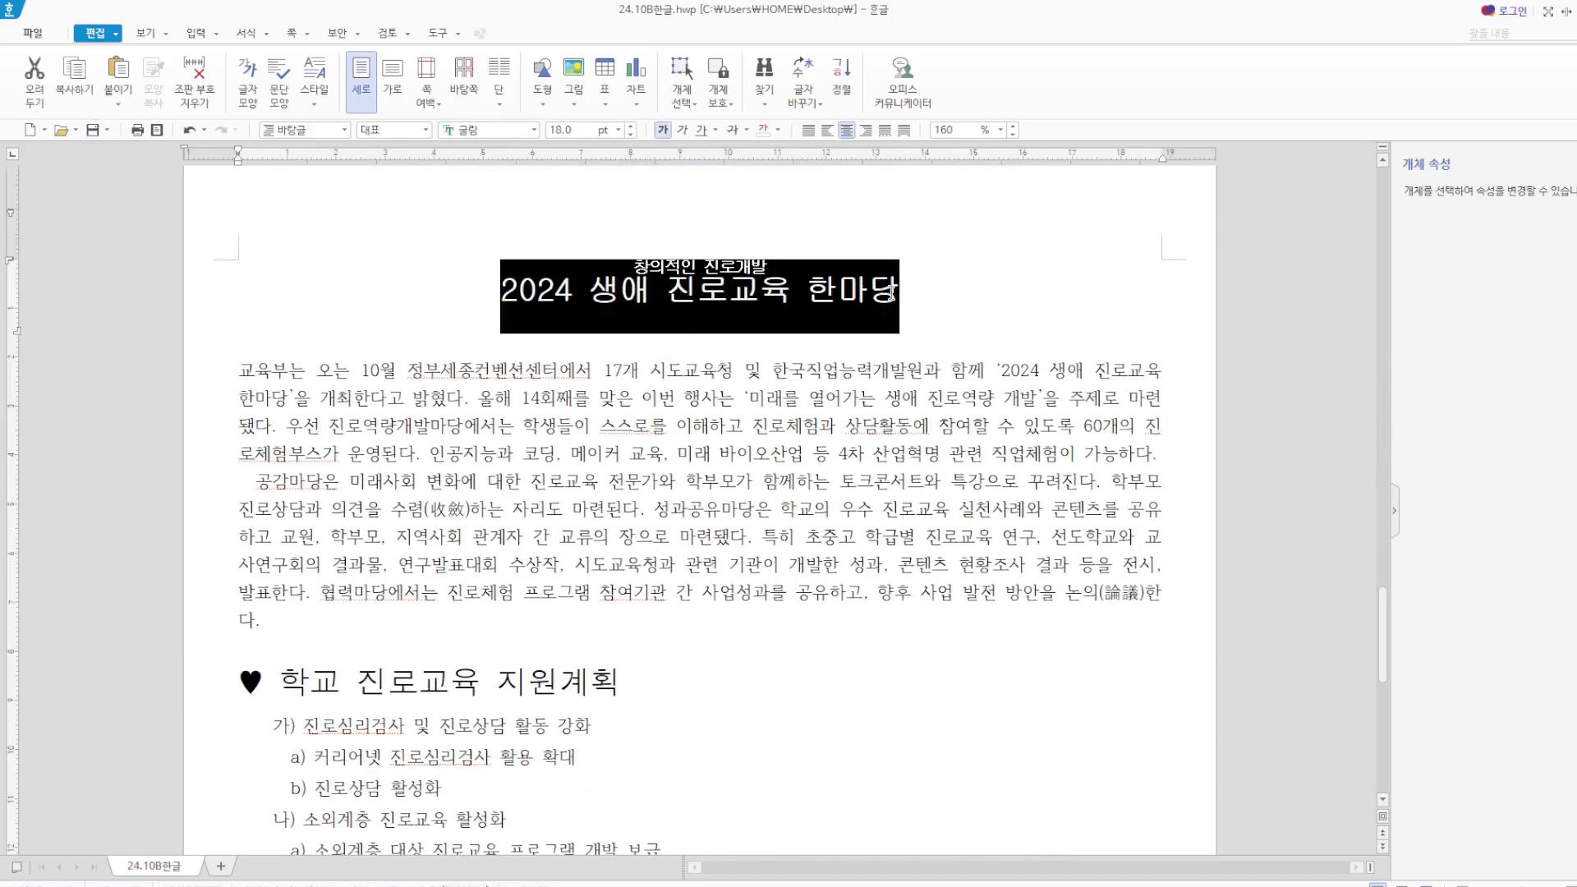
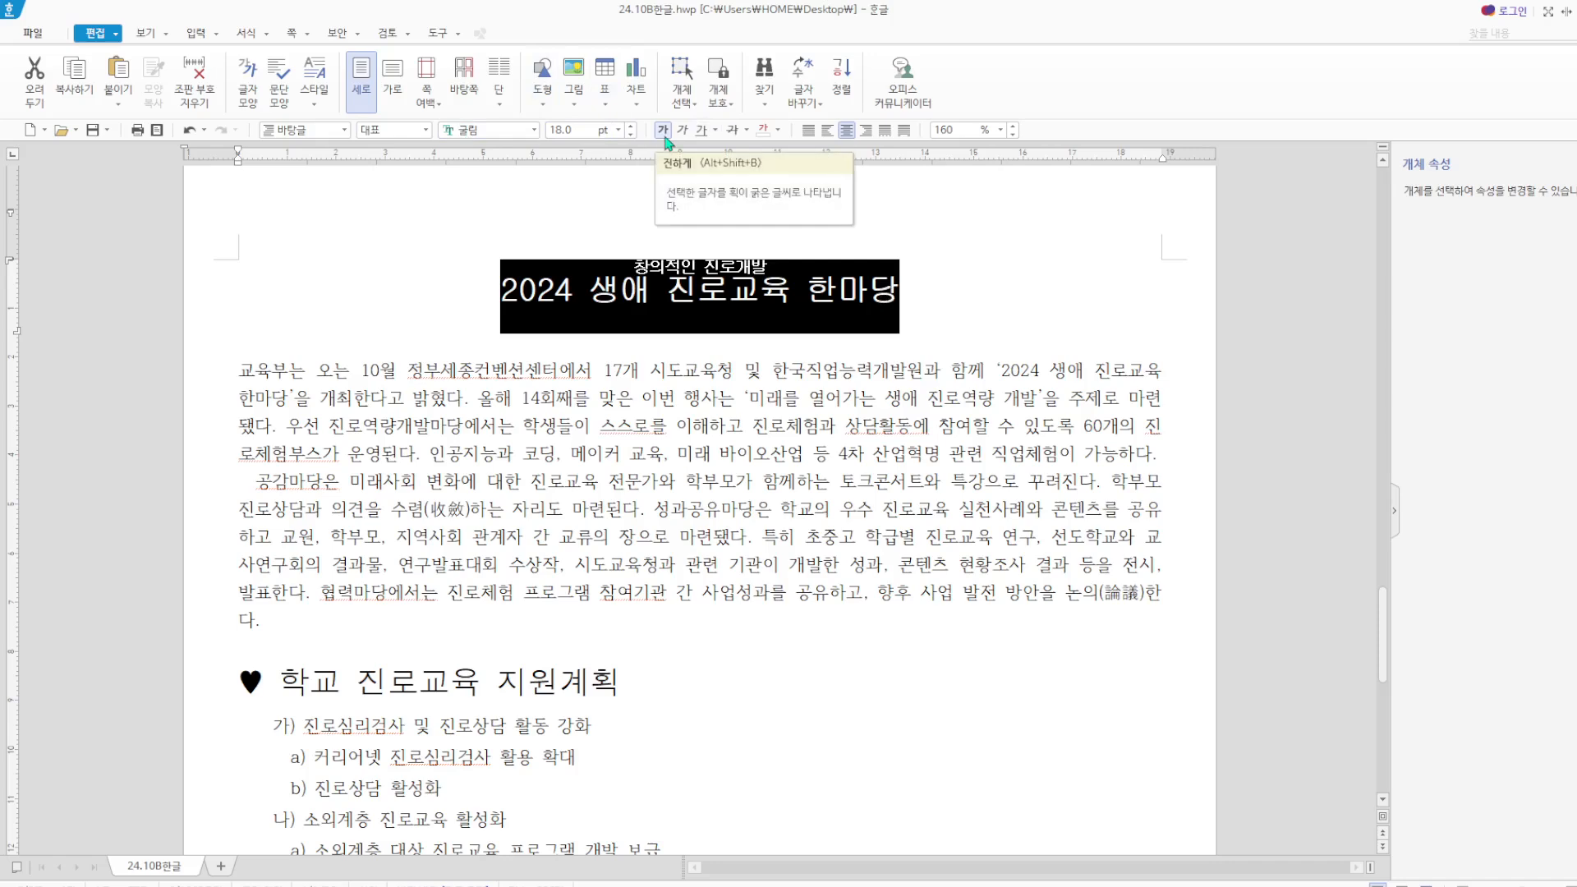
left_click(216, 35)
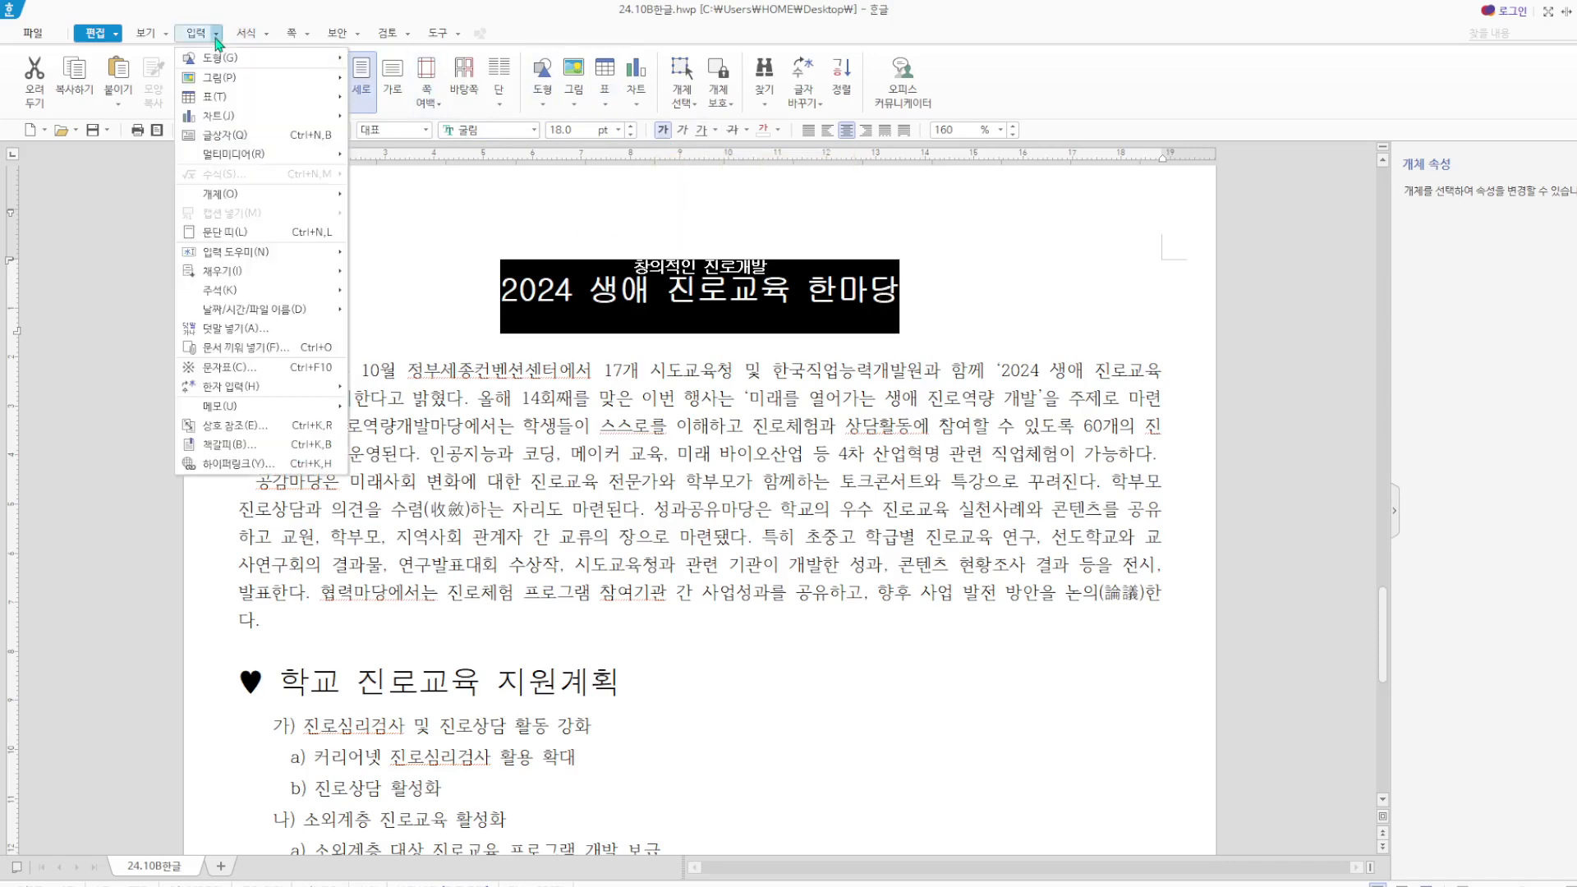
left_click(236, 328)
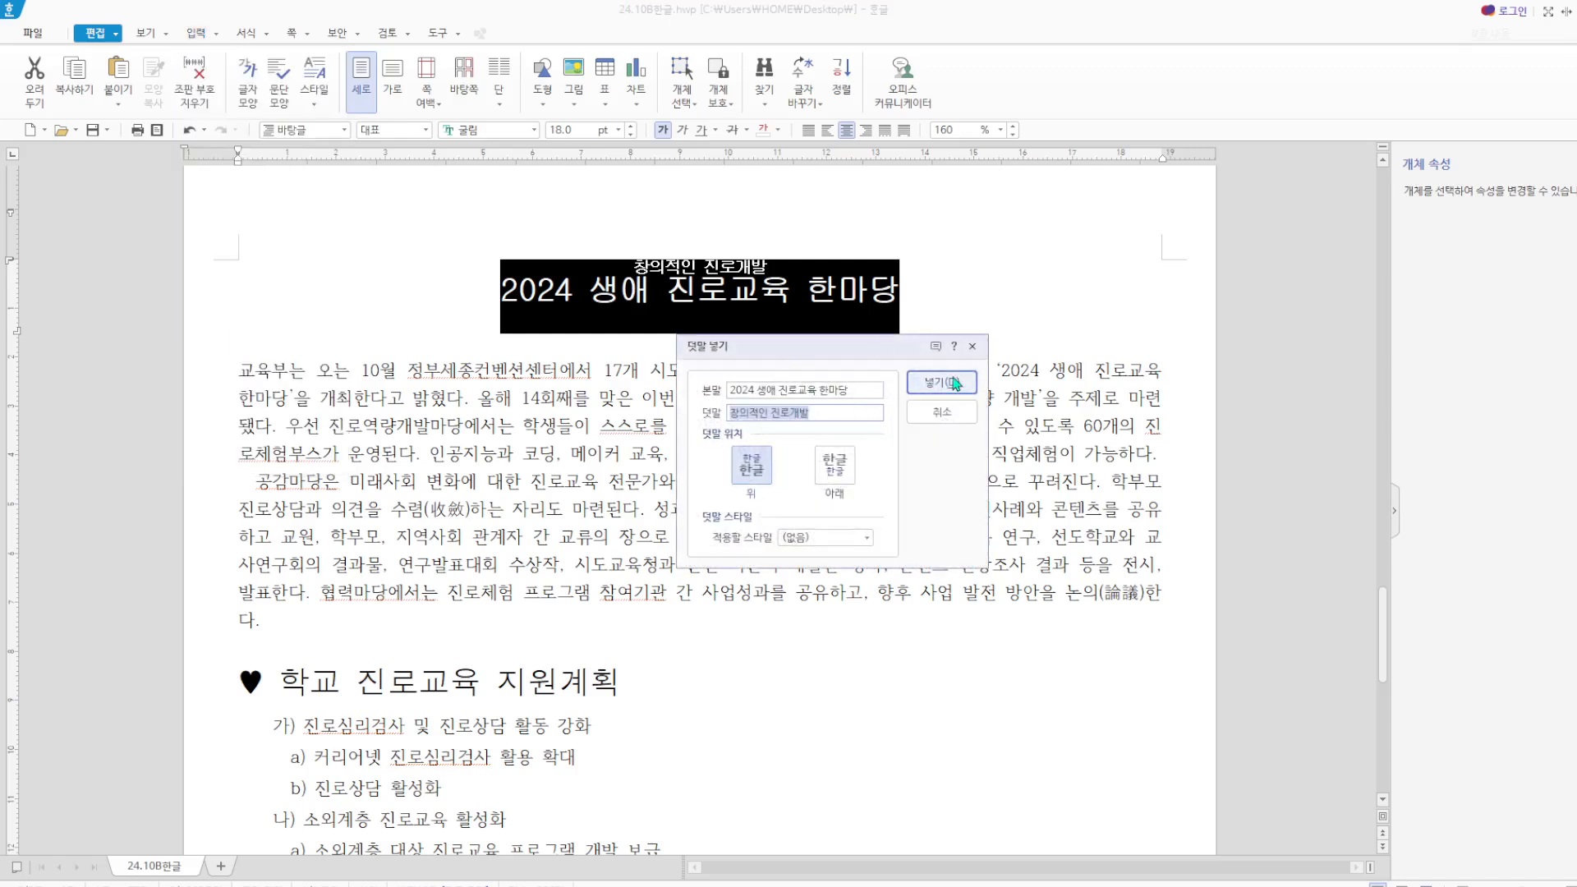
left_click(972, 345)
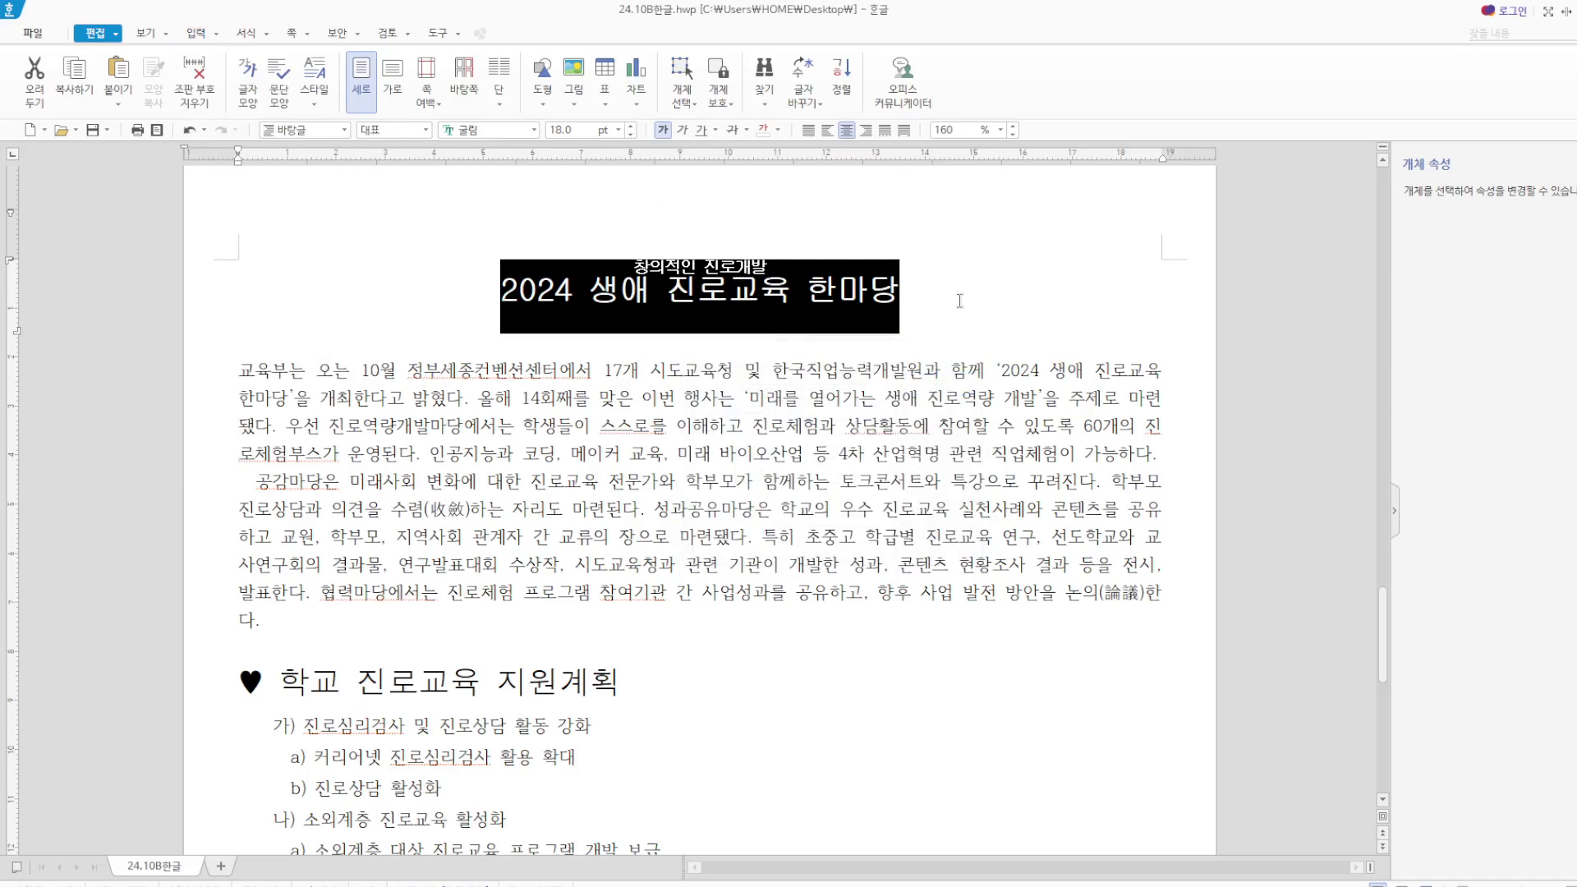
key("Escape")
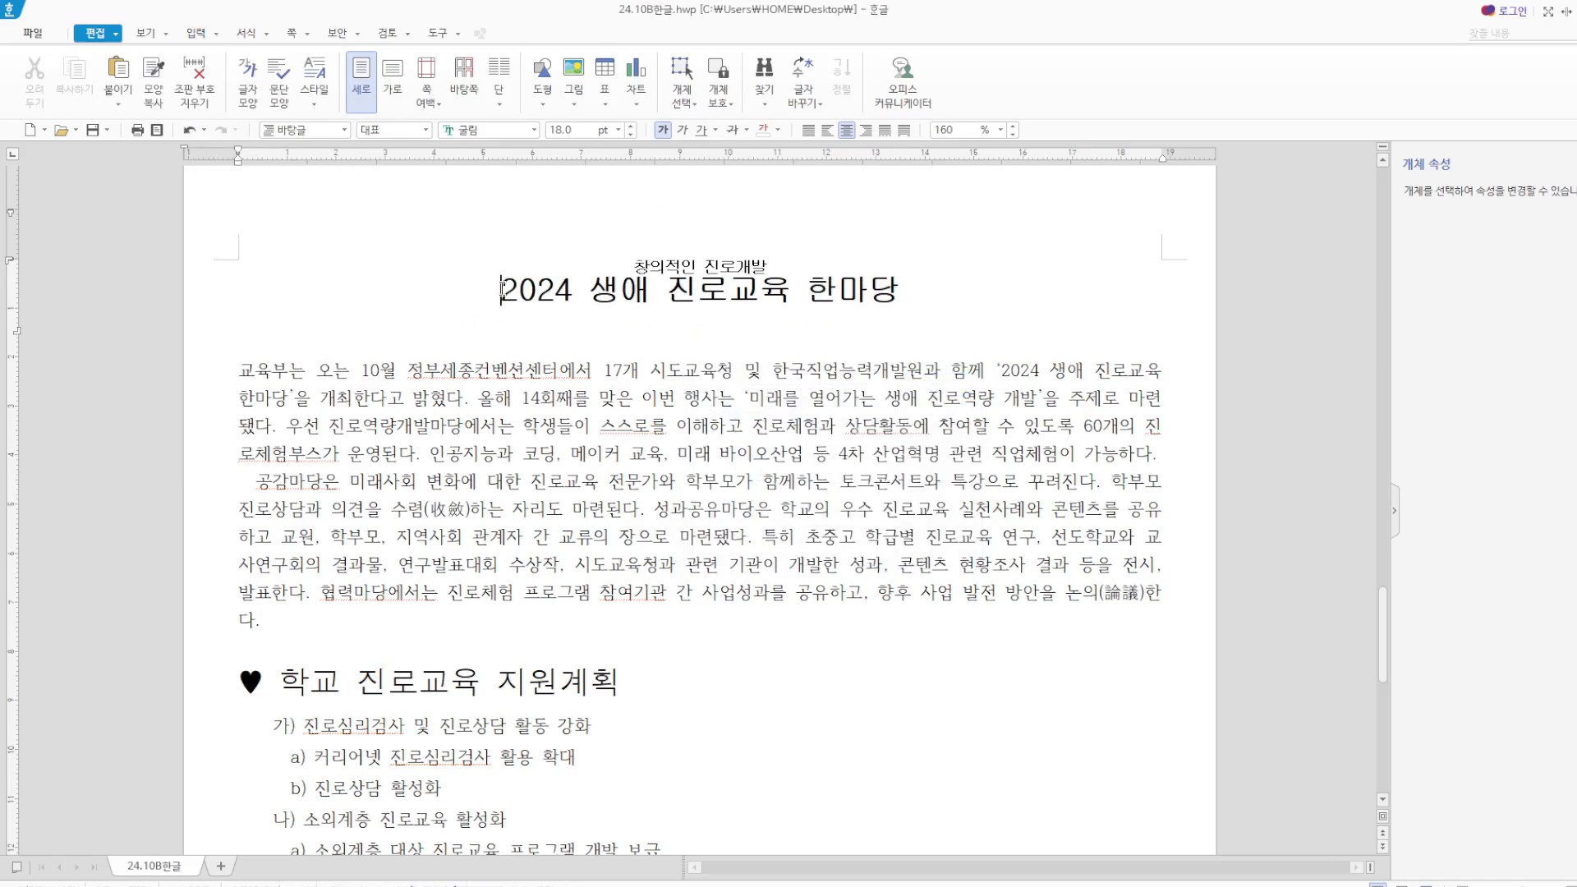
Delete the existing 진로 bookmark and insert a new bookmark named 진로 in front of the title.
left_click(216, 34)
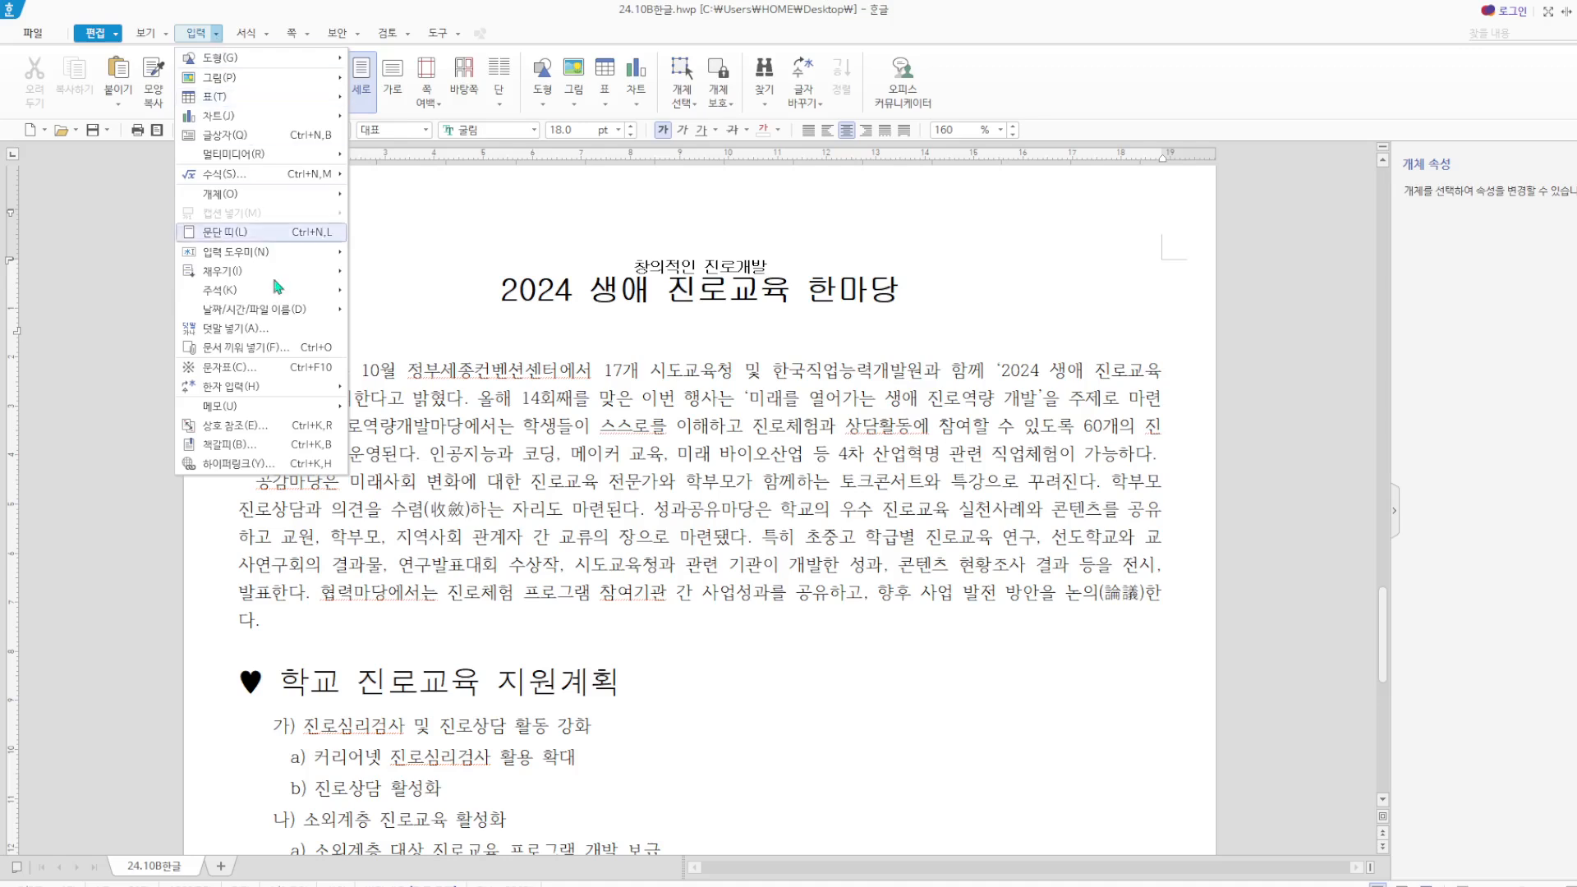
left_click(665, 507)
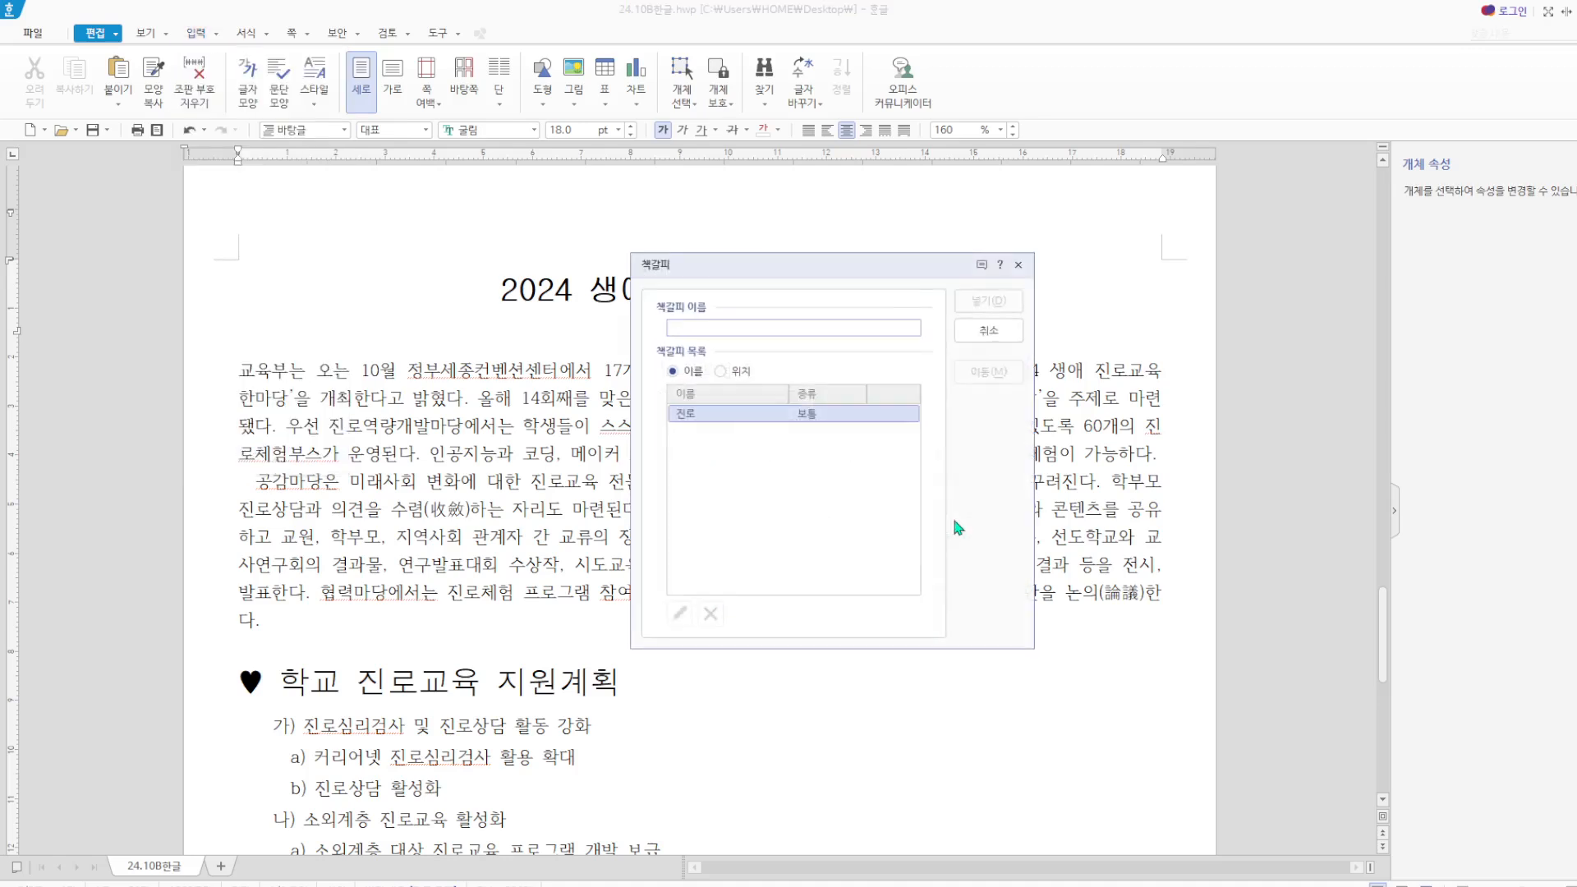
left_click(730, 415)
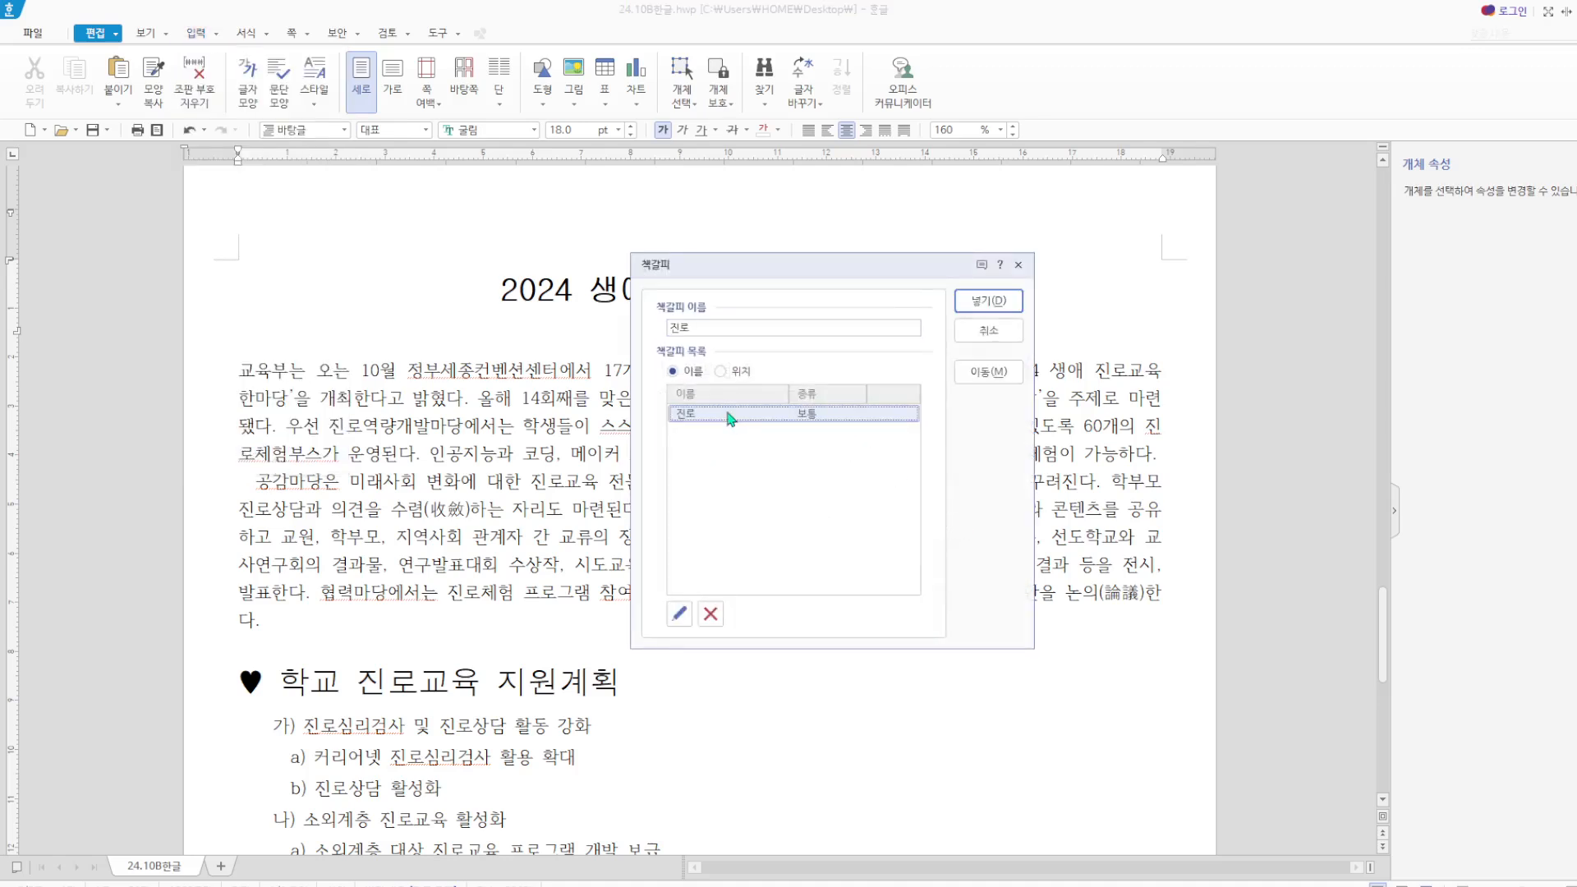
left_click(710, 613)
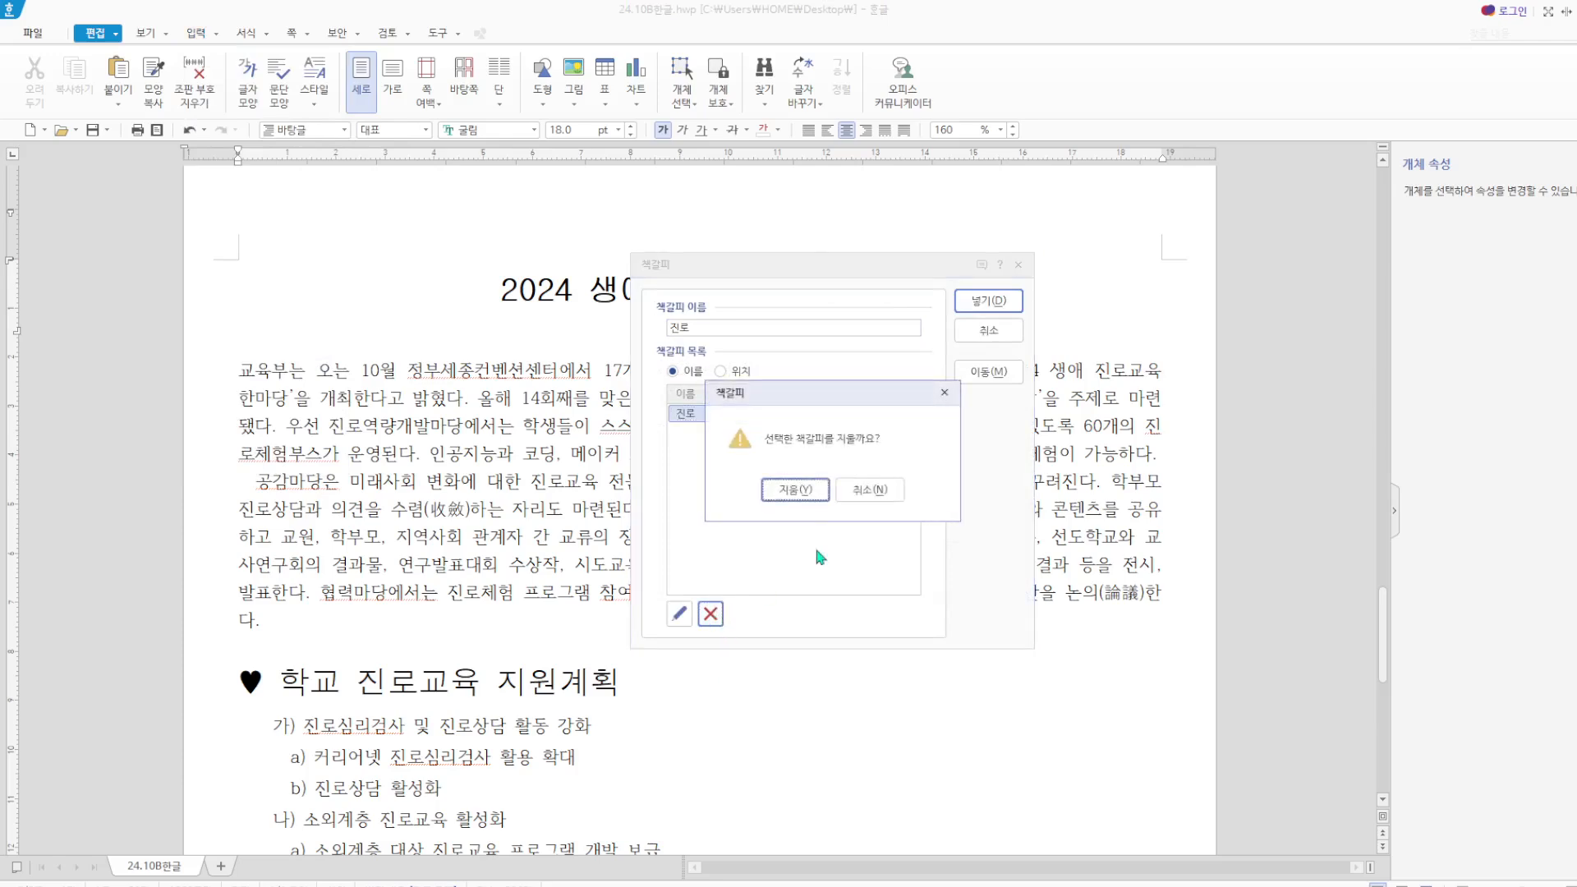
left_click(793, 490)
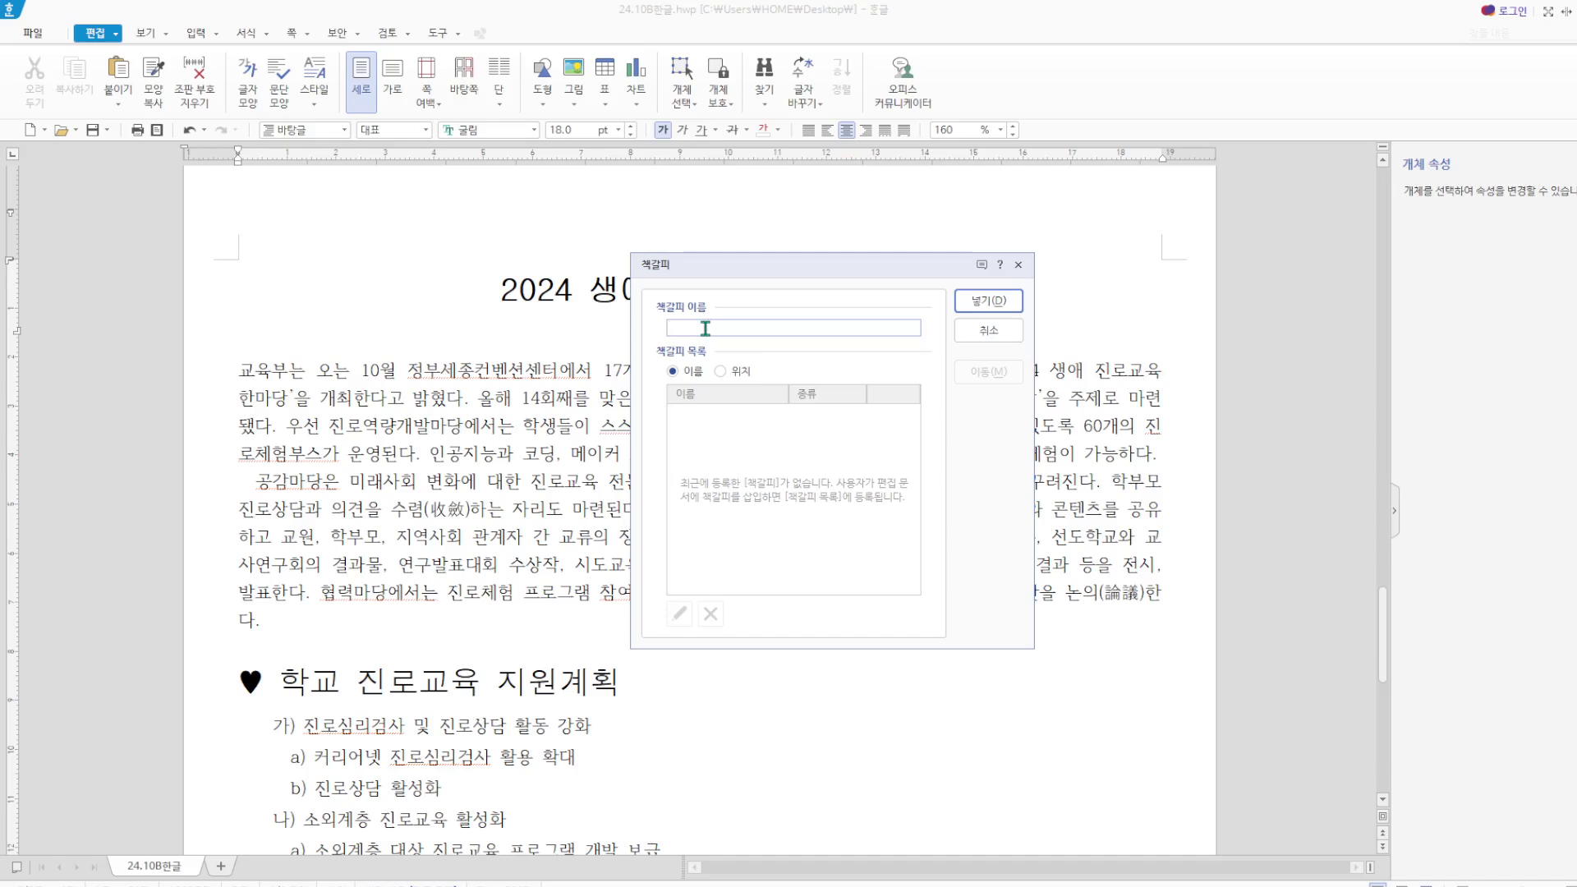
type("진로")
left_click(987, 300)
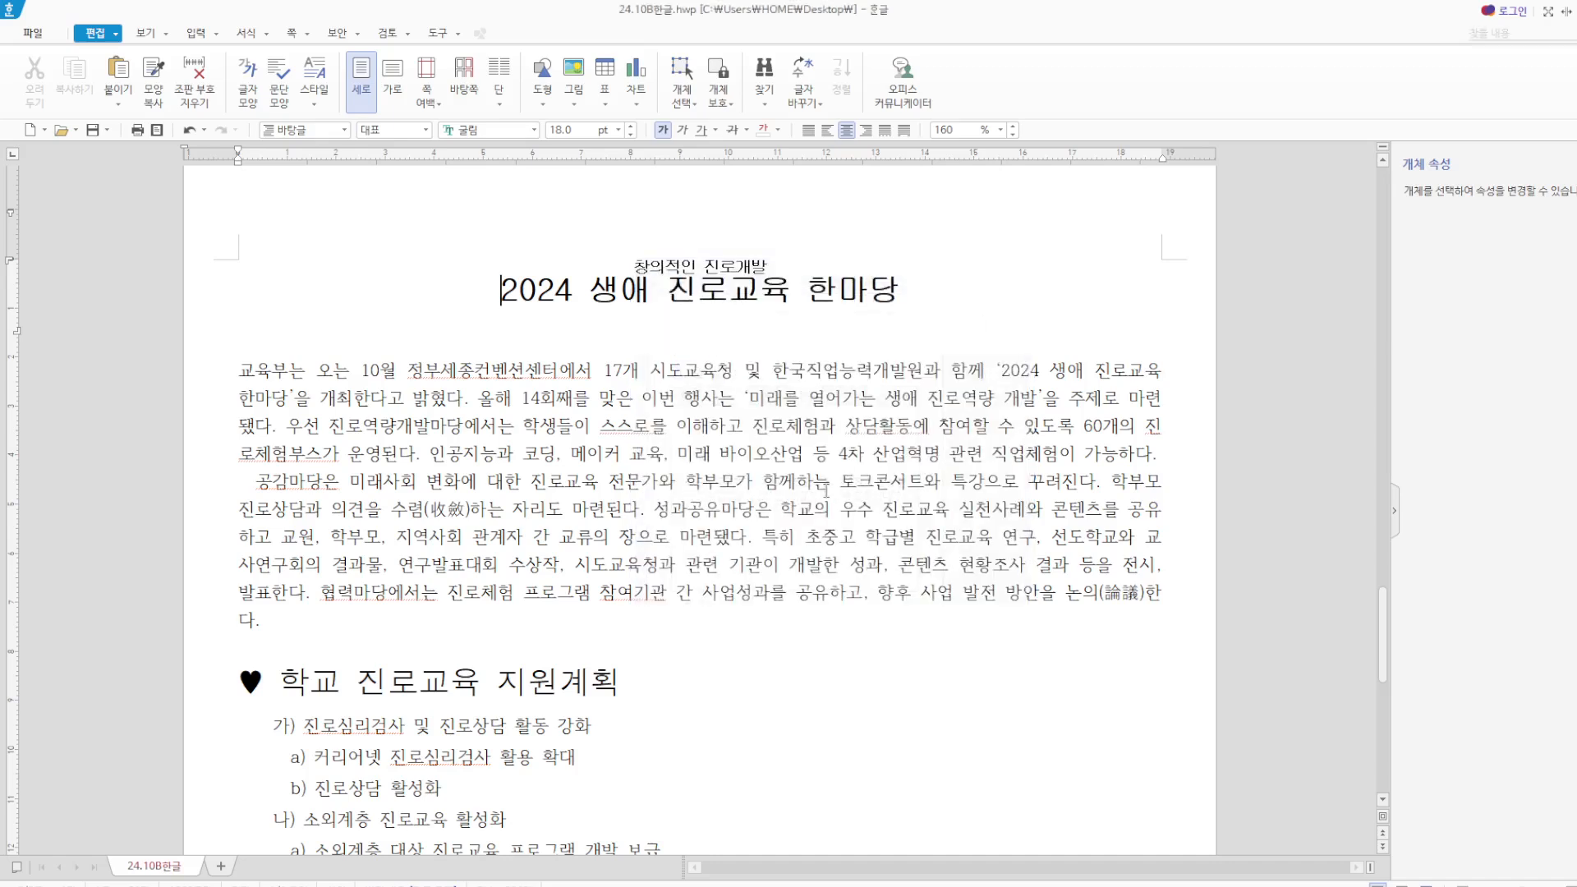
Decorate the first letter of the opening body paragraph as a two-line drop cap in 궁서 font with a yellow fill.
left_click(248, 374)
left_click(246, 33)
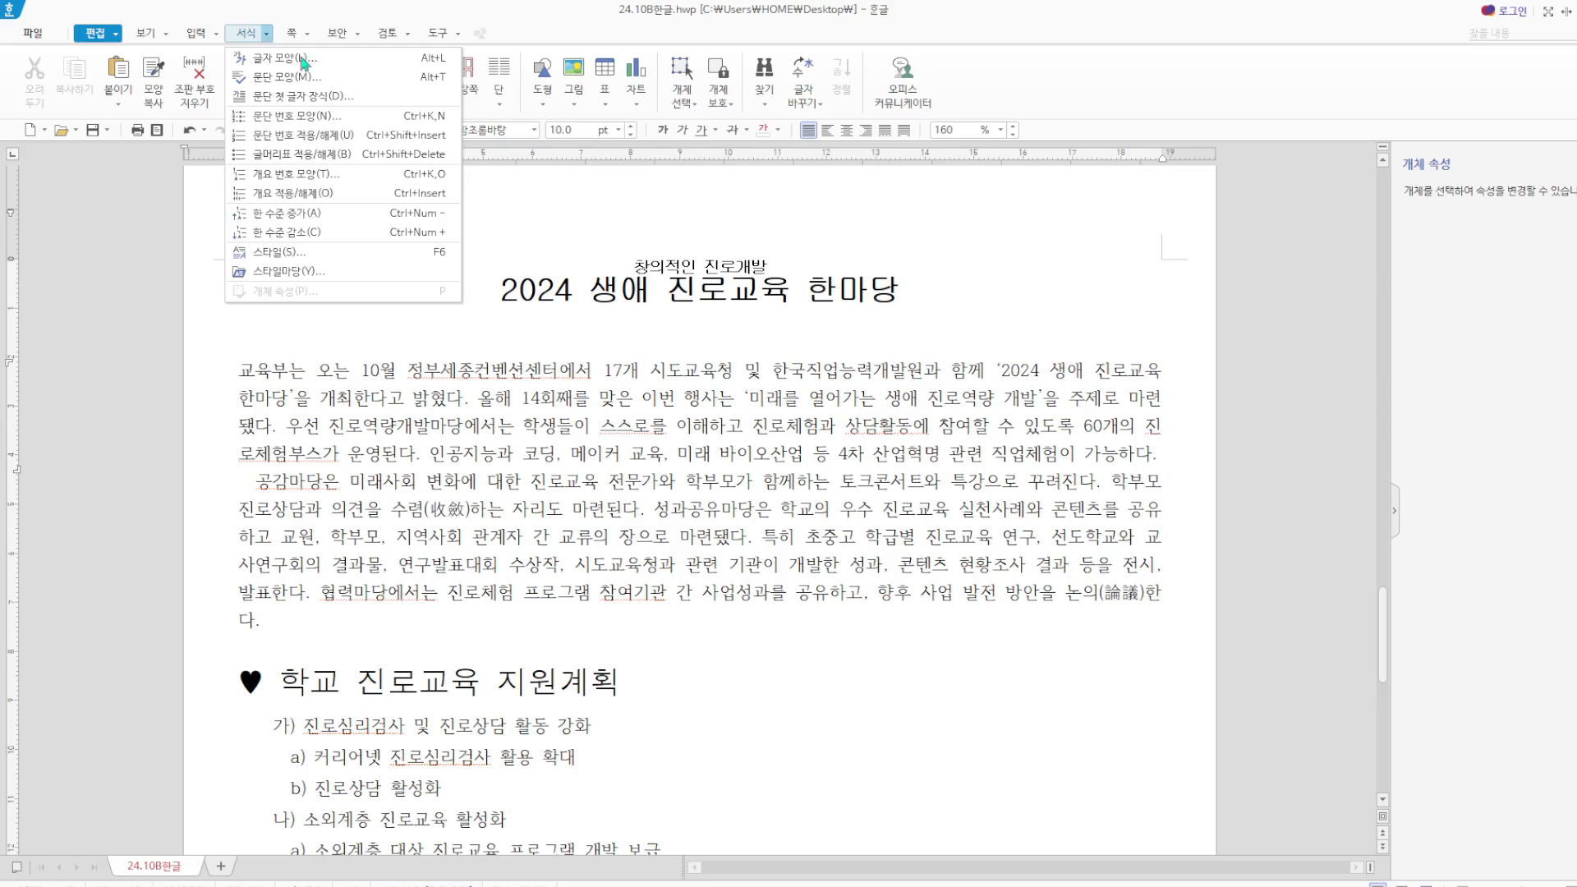
left_click(355, 96)
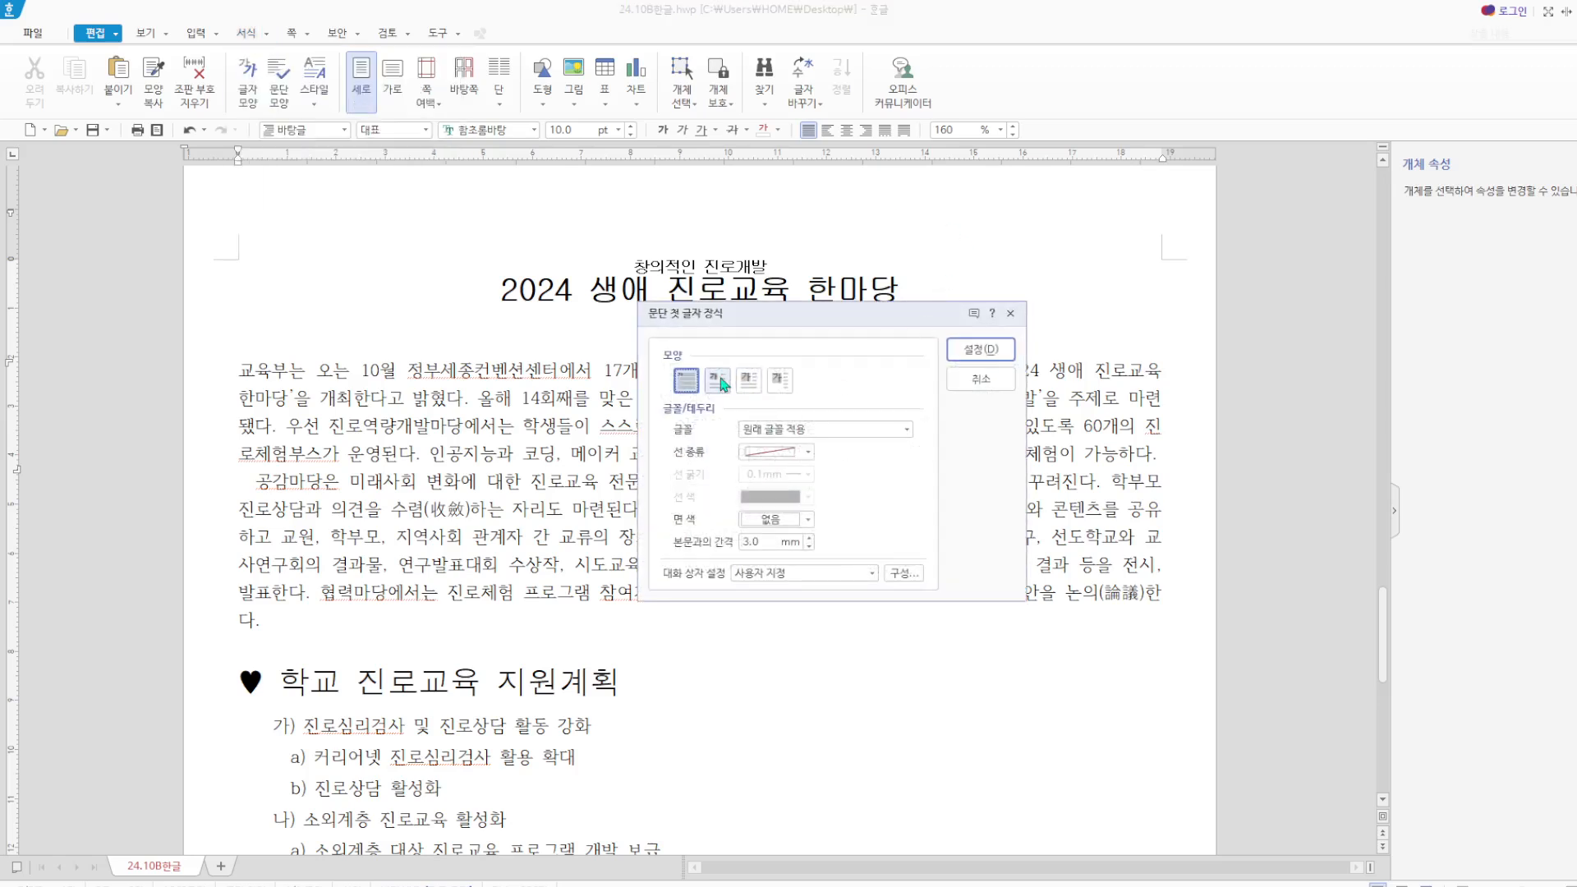
left_click(719, 381)
left_click(907, 430)
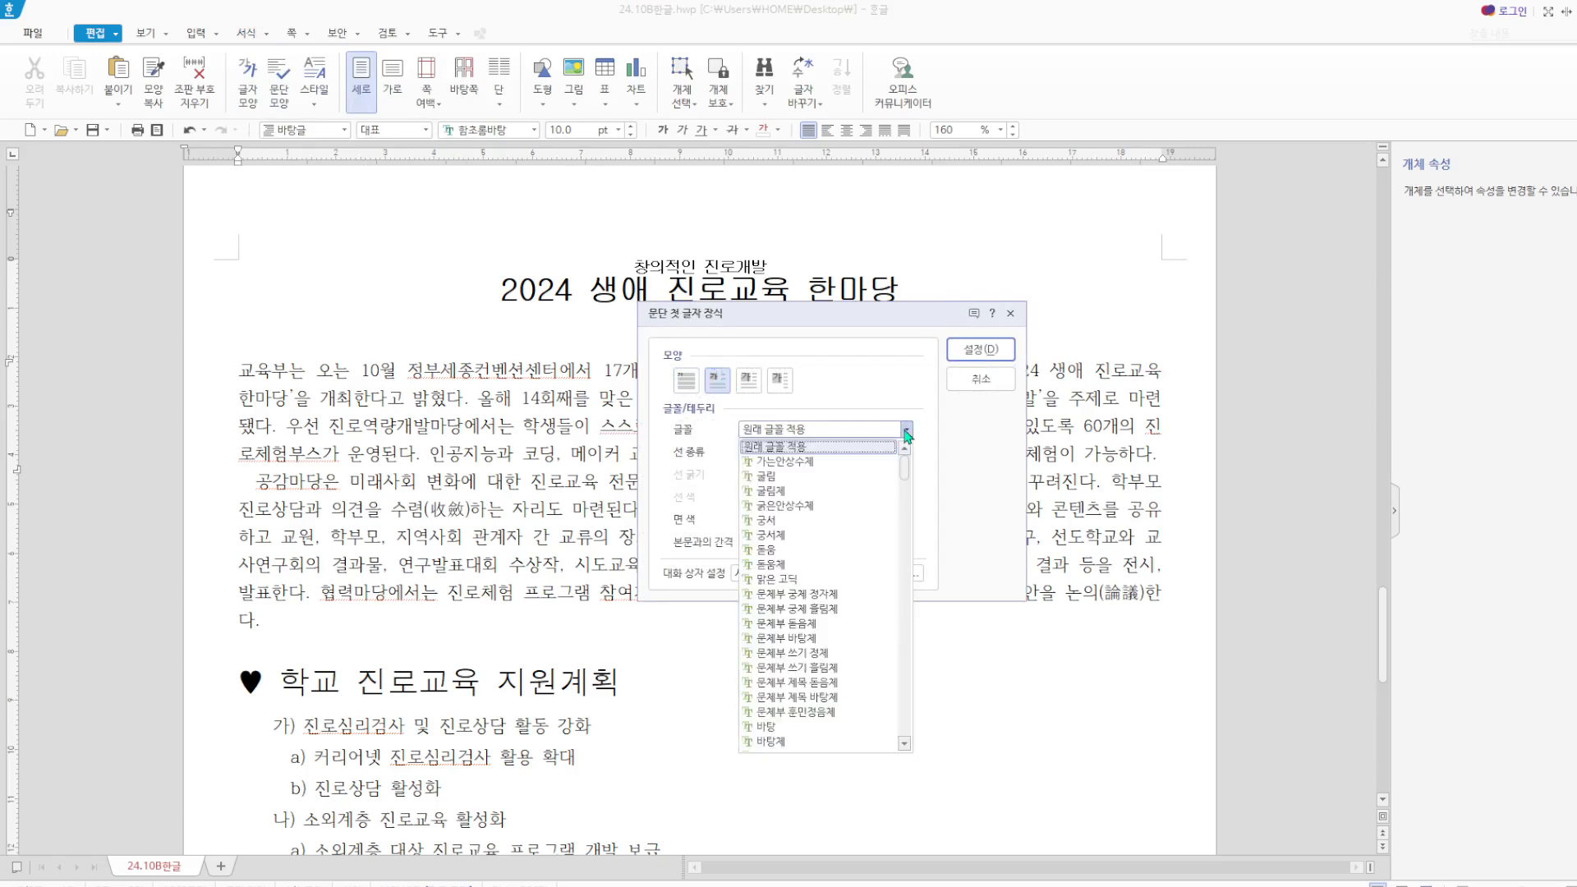
left_click(766, 520)
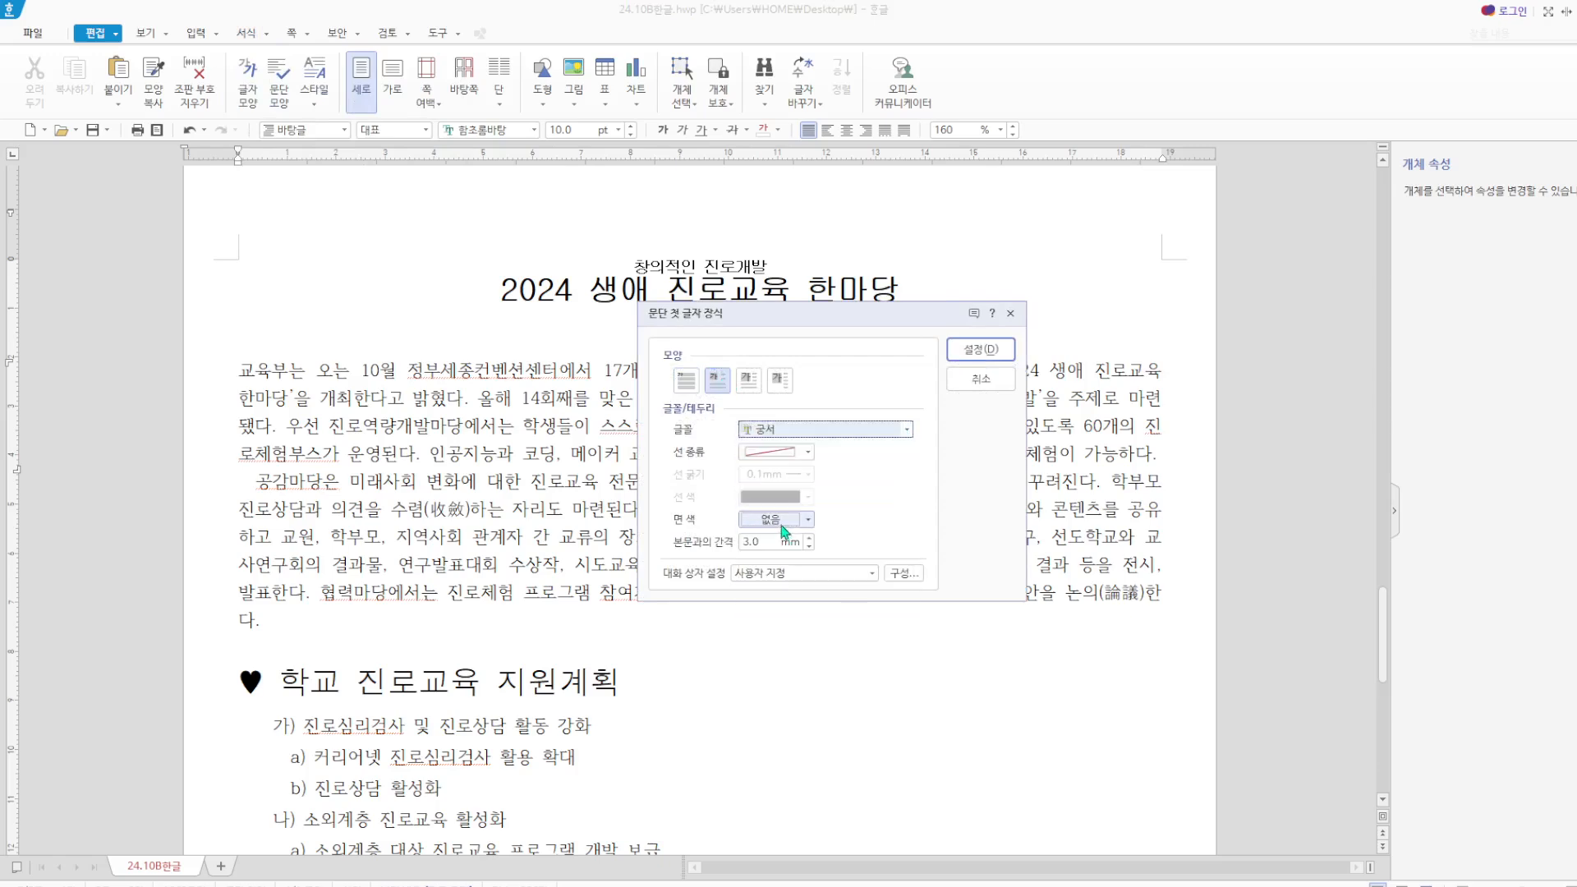
left_click(809, 520)
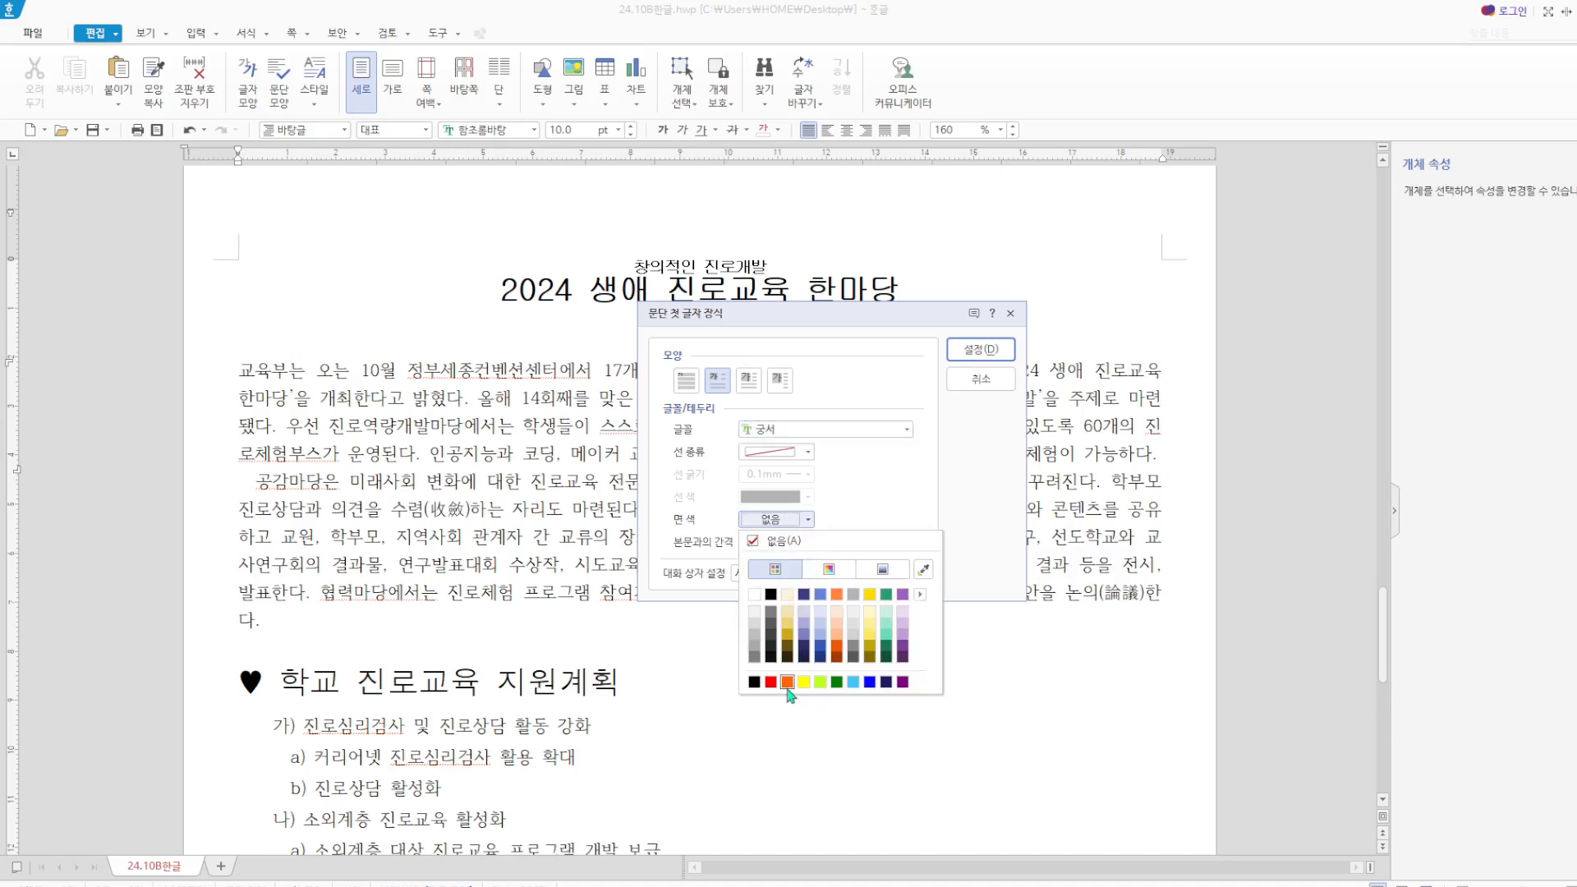
left_click(804, 681)
left_click(981, 349)
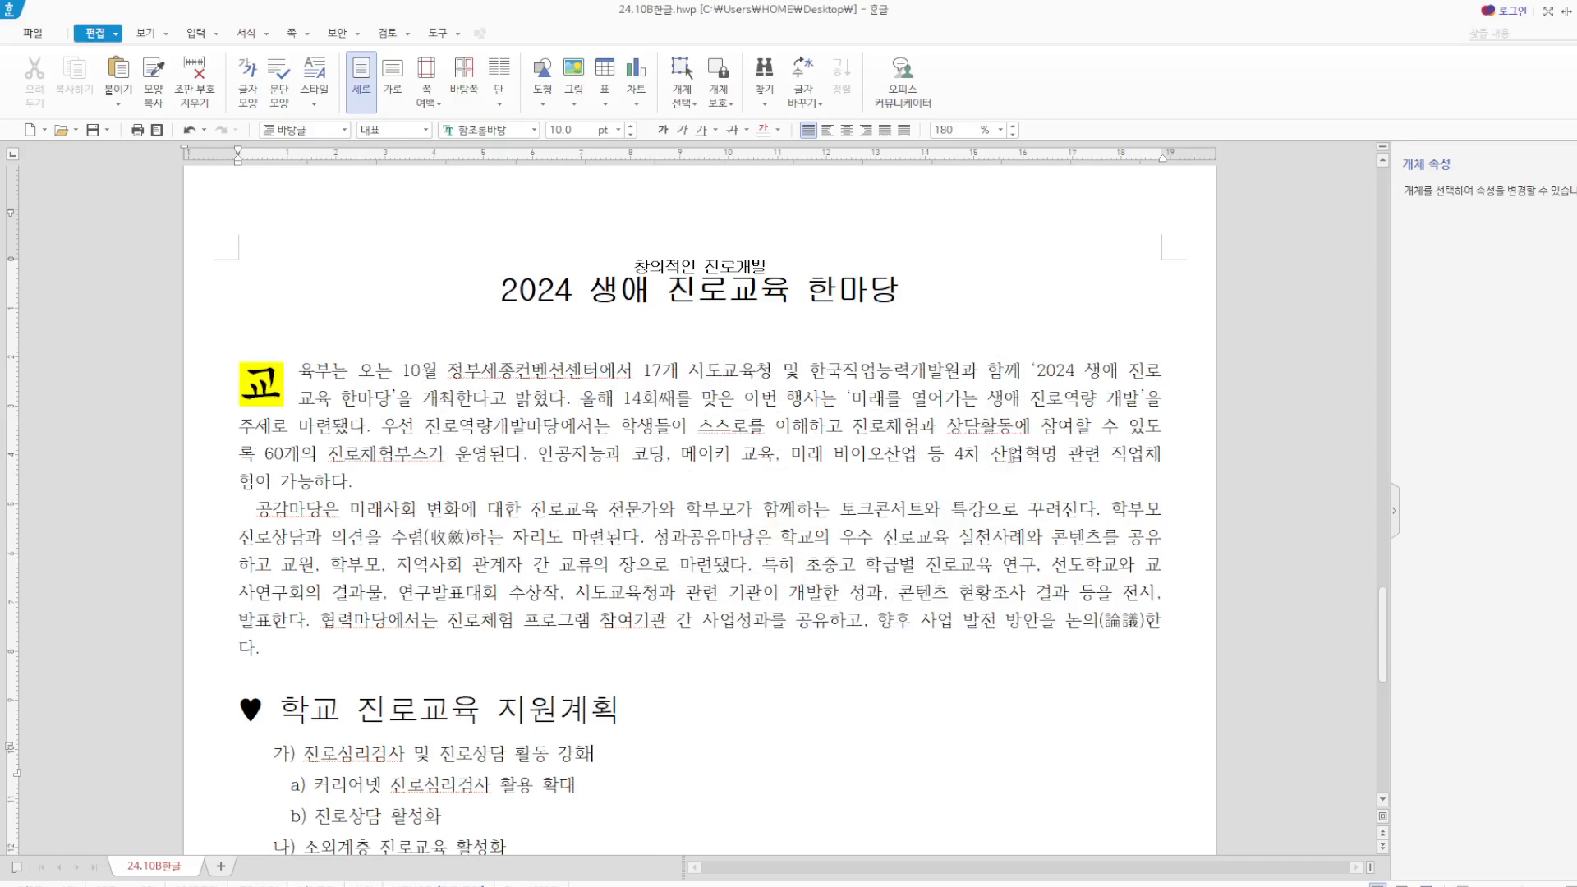
Insert 그림4.jpg beside the body paragraphs at the page's right margin, about 54 mm wide and 71 mm high.
left_click(571, 79)
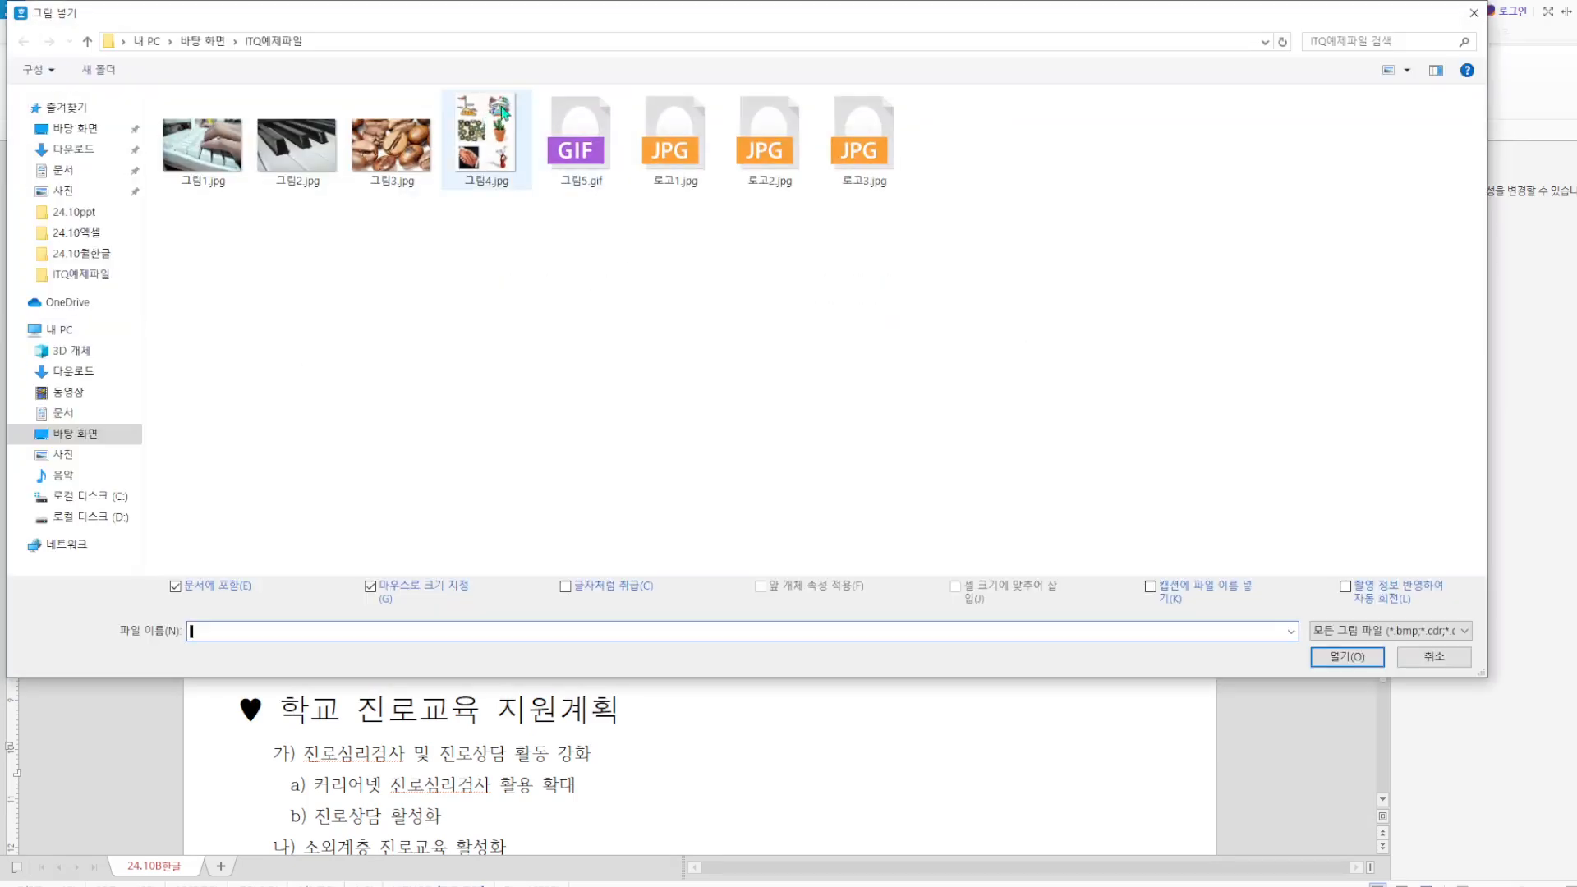
left_click(499, 134)
left_click(1347, 656)
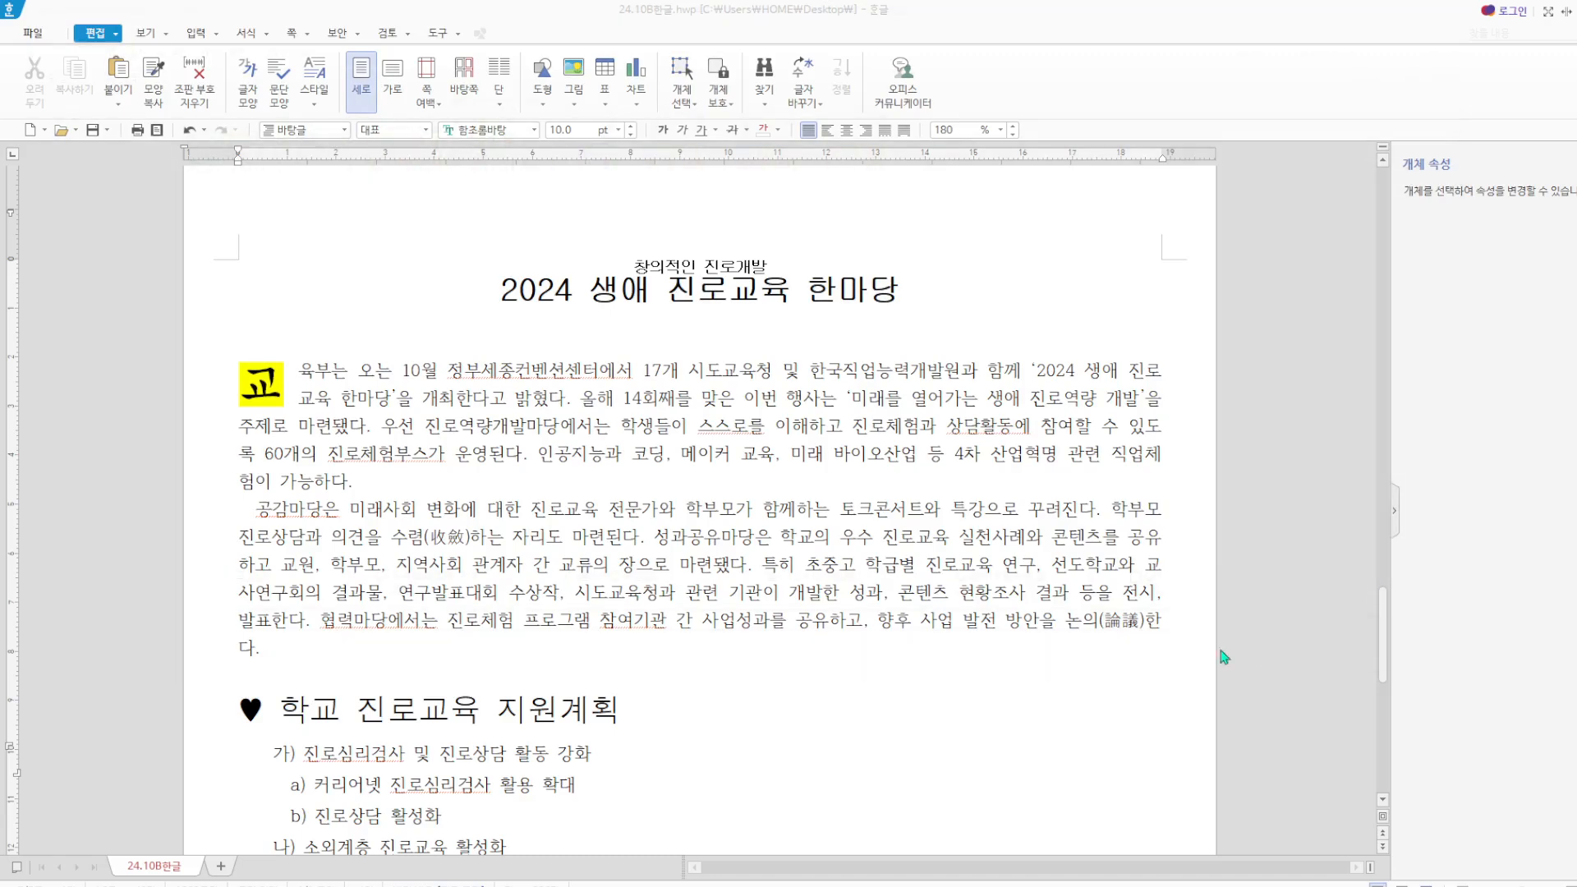
left_click_drag(932, 370, 1201, 717)
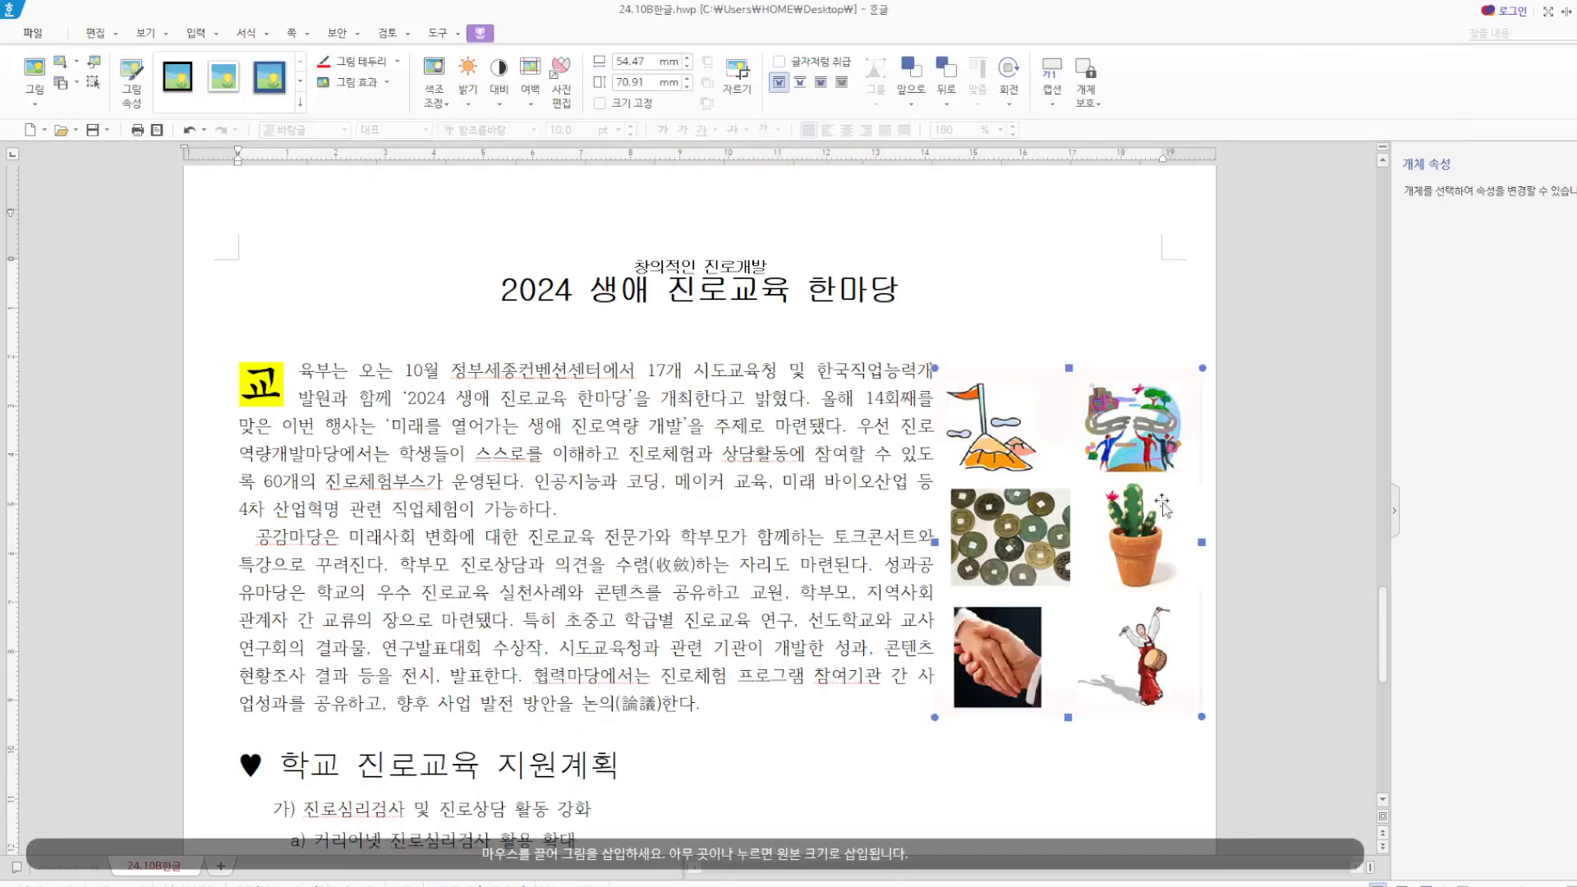
Crop the inserted picture down to the illustration in its upper-right corner, about 29 mm wide and 23 mm high.
left_click(737, 75)
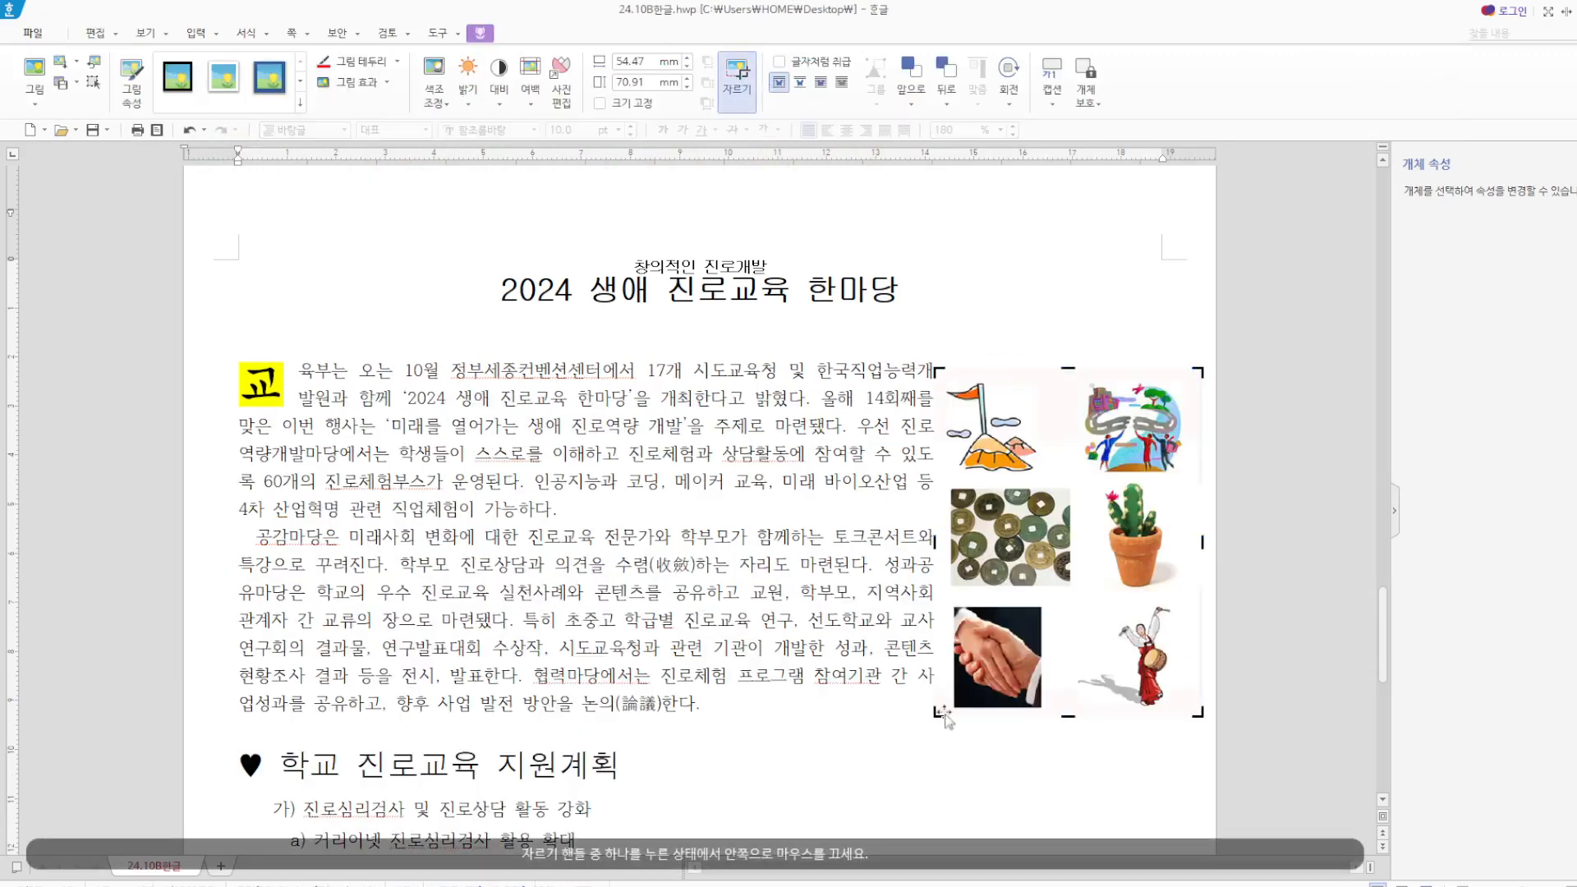
left_click_drag(939, 713, 1059, 483)
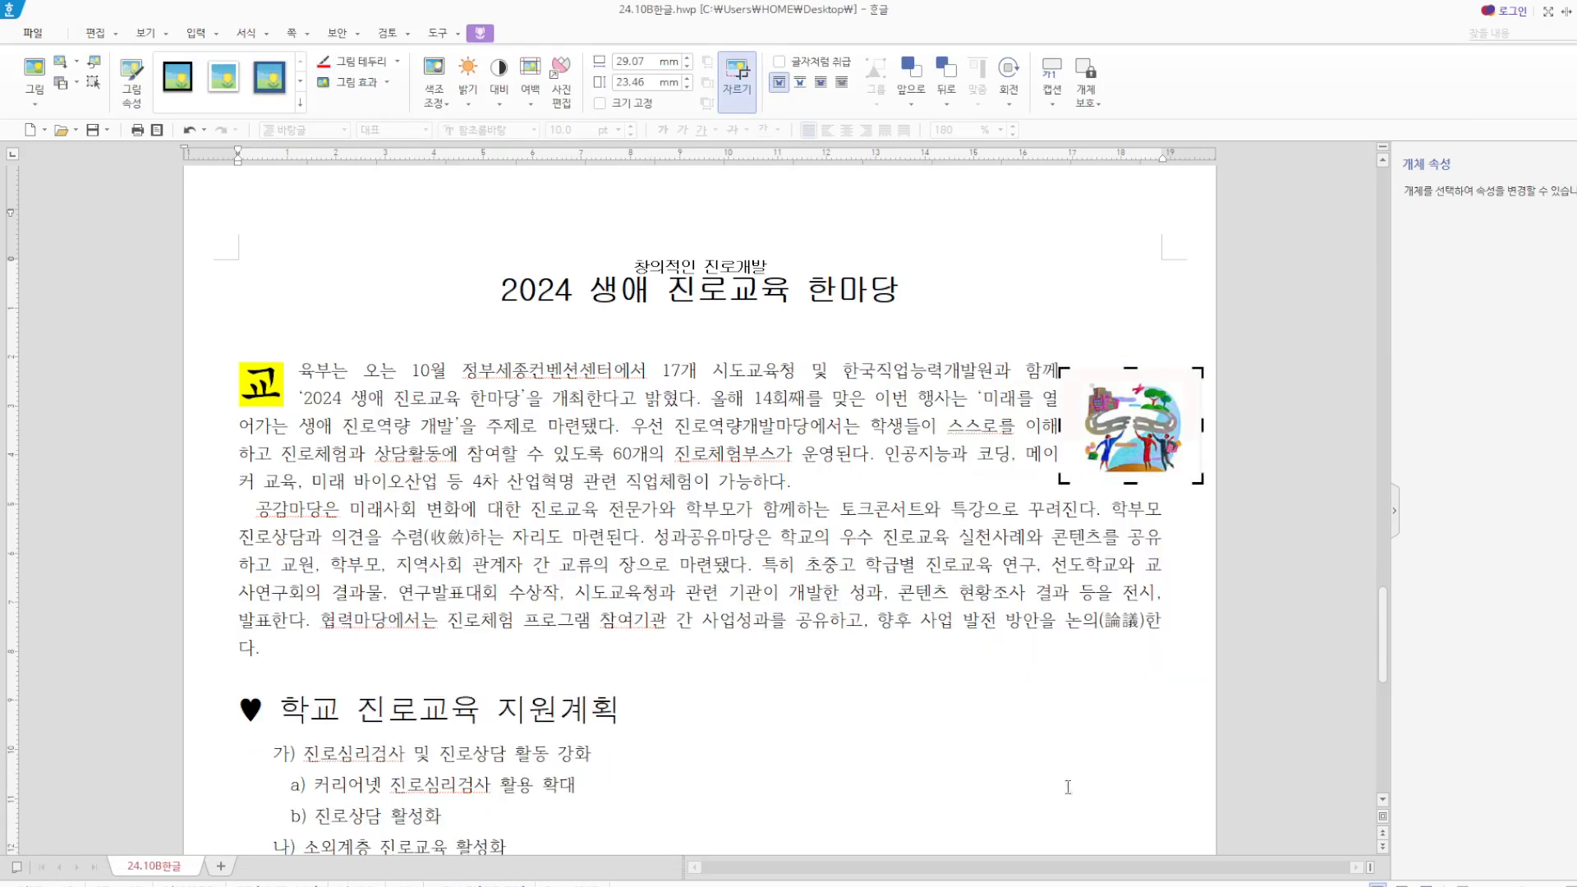
left_click(1069, 783)
Set the cropped picture's width and height to 40 mm each and turn on 크기 고정.
left_click(1115, 419)
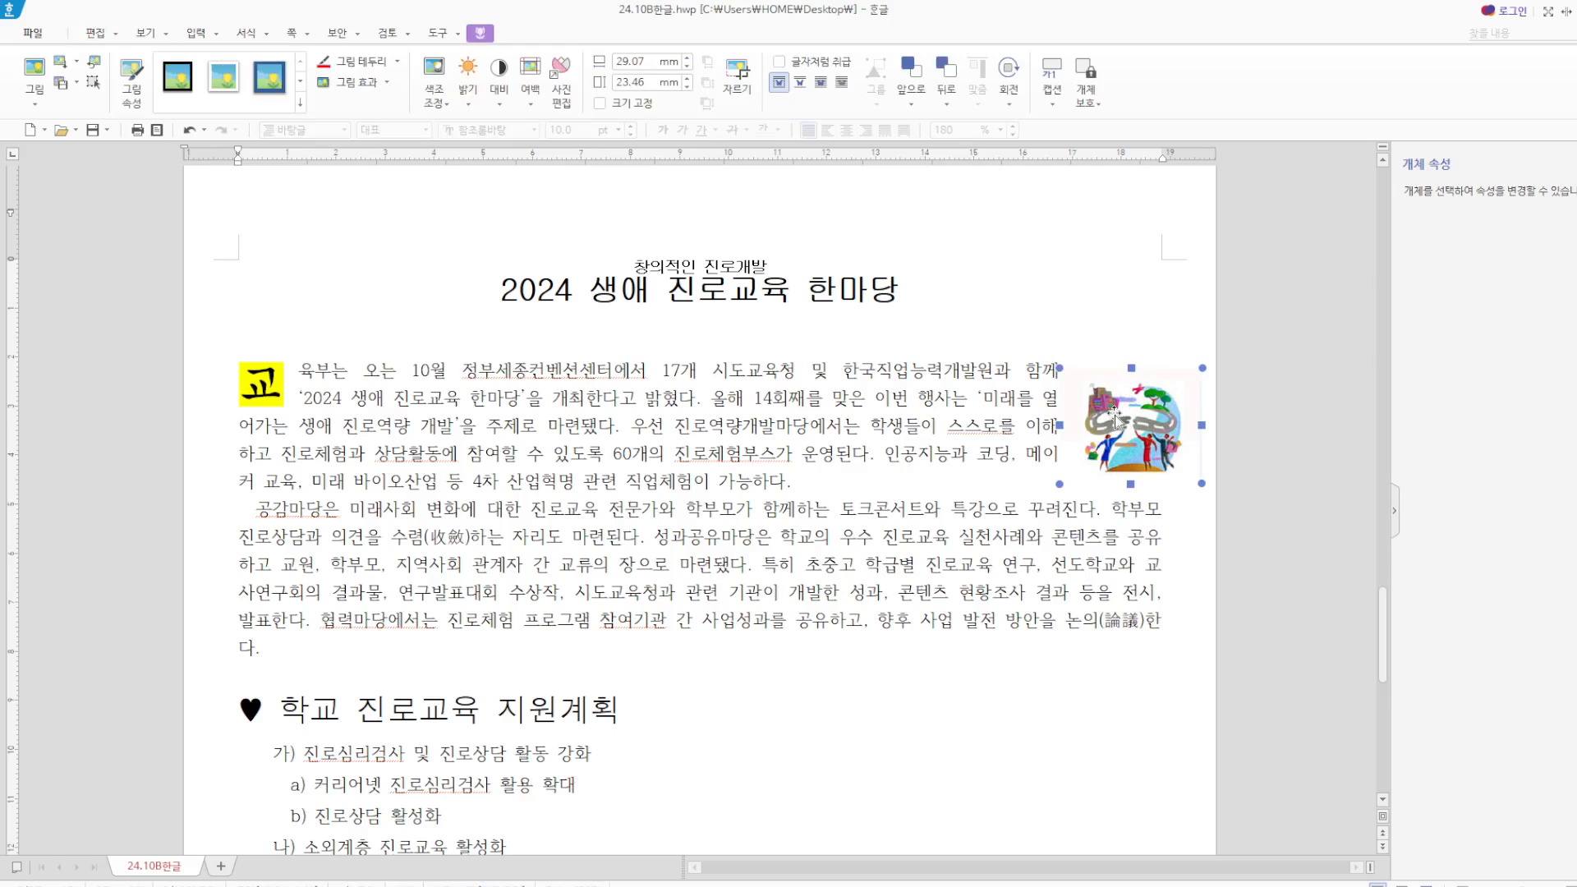
double_click(1116, 419)
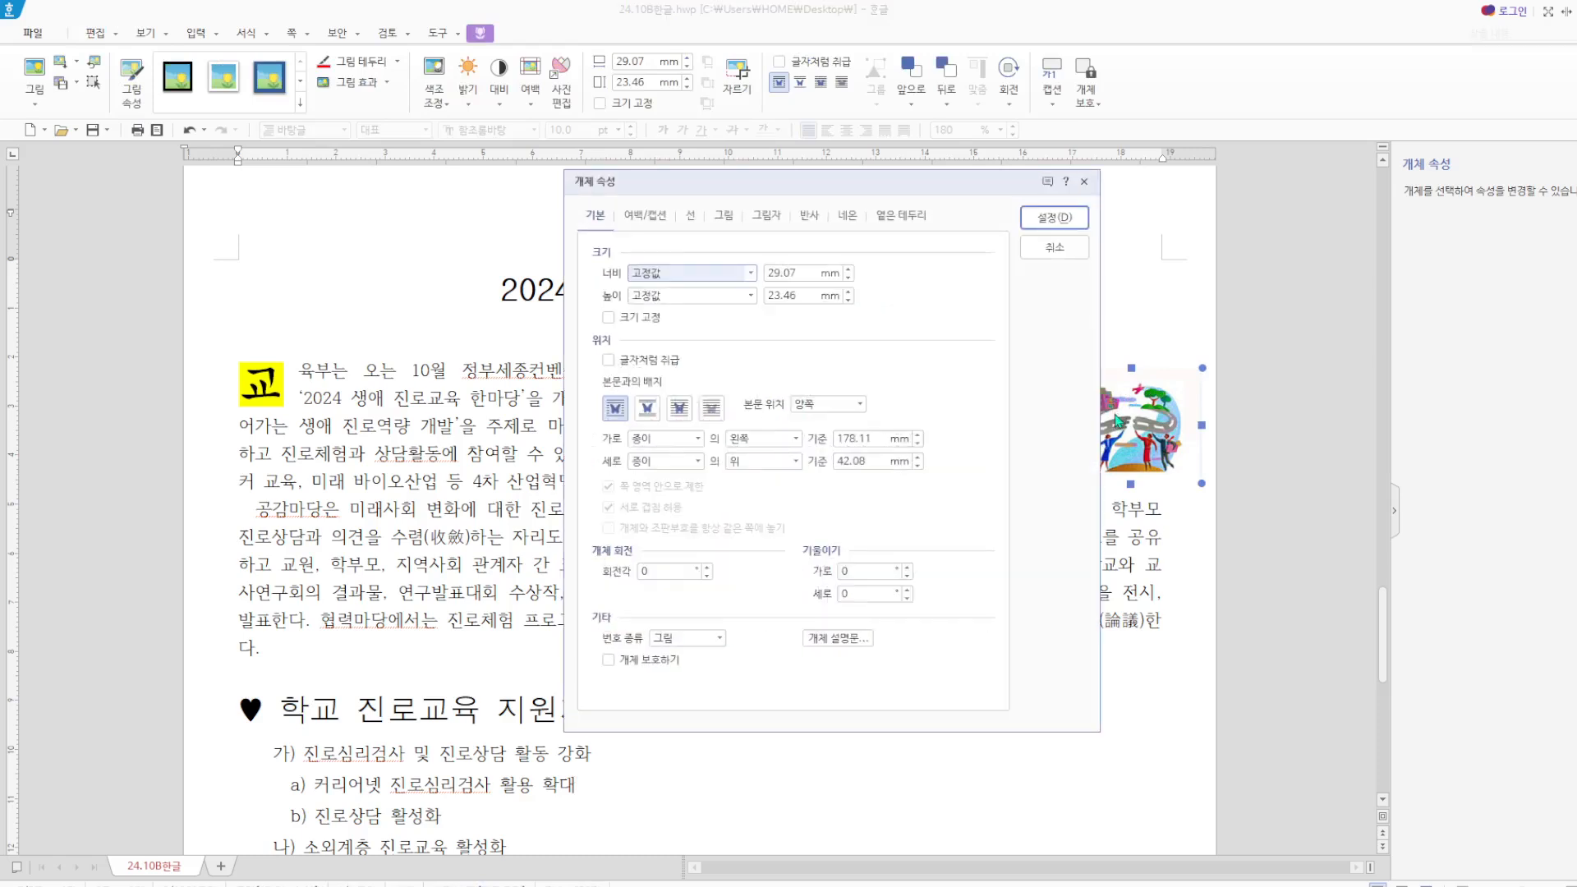
left_click(798, 274)
type("40")
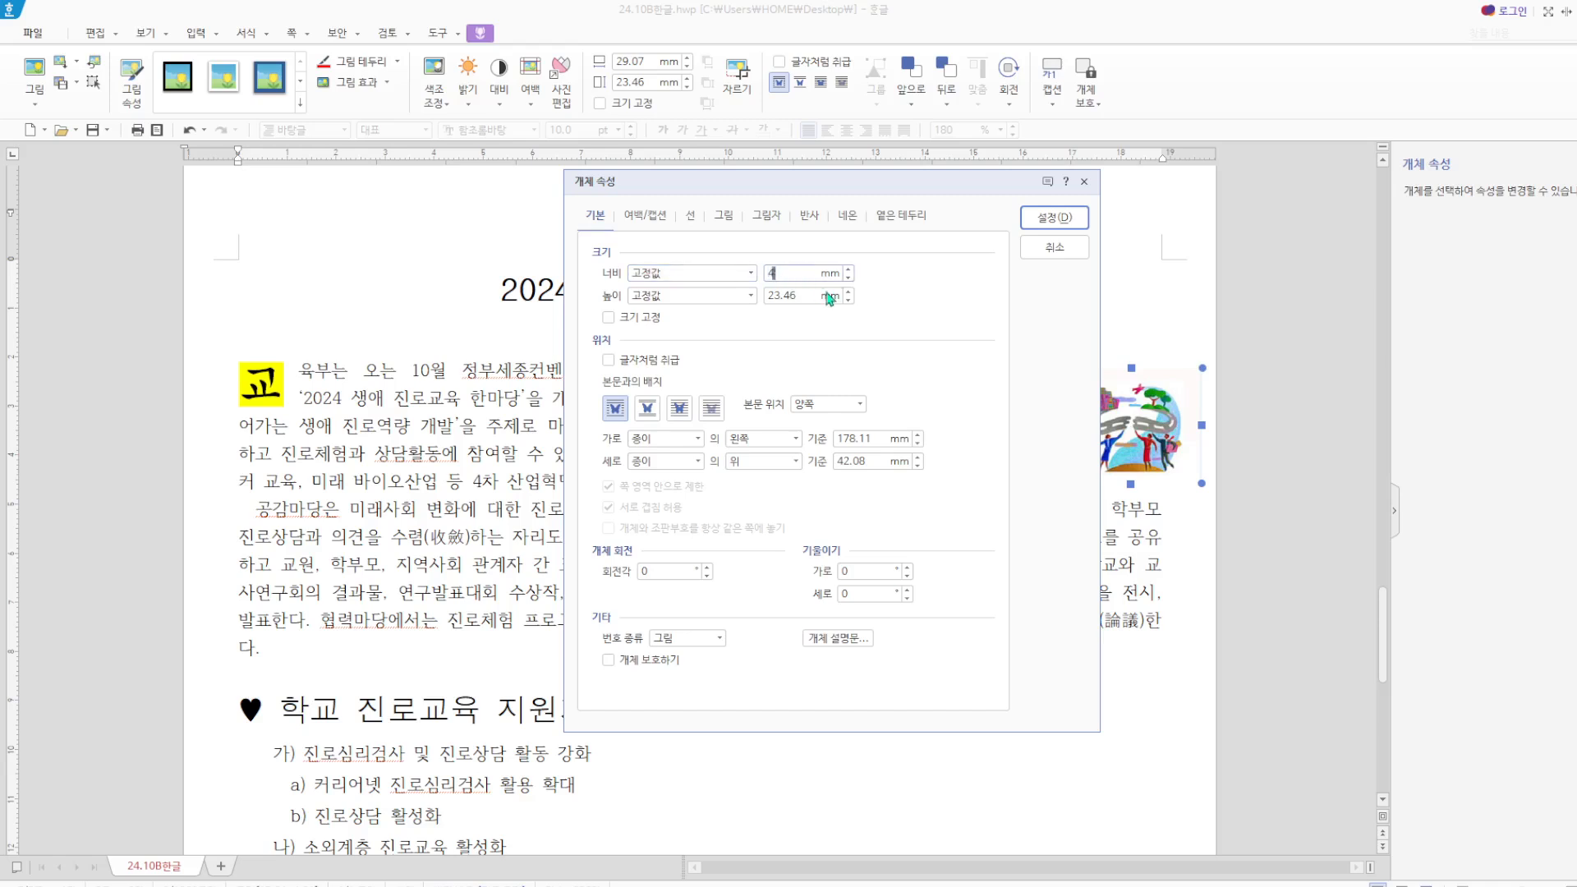
left_click(789, 296)
type("40")
left_click(608, 318)
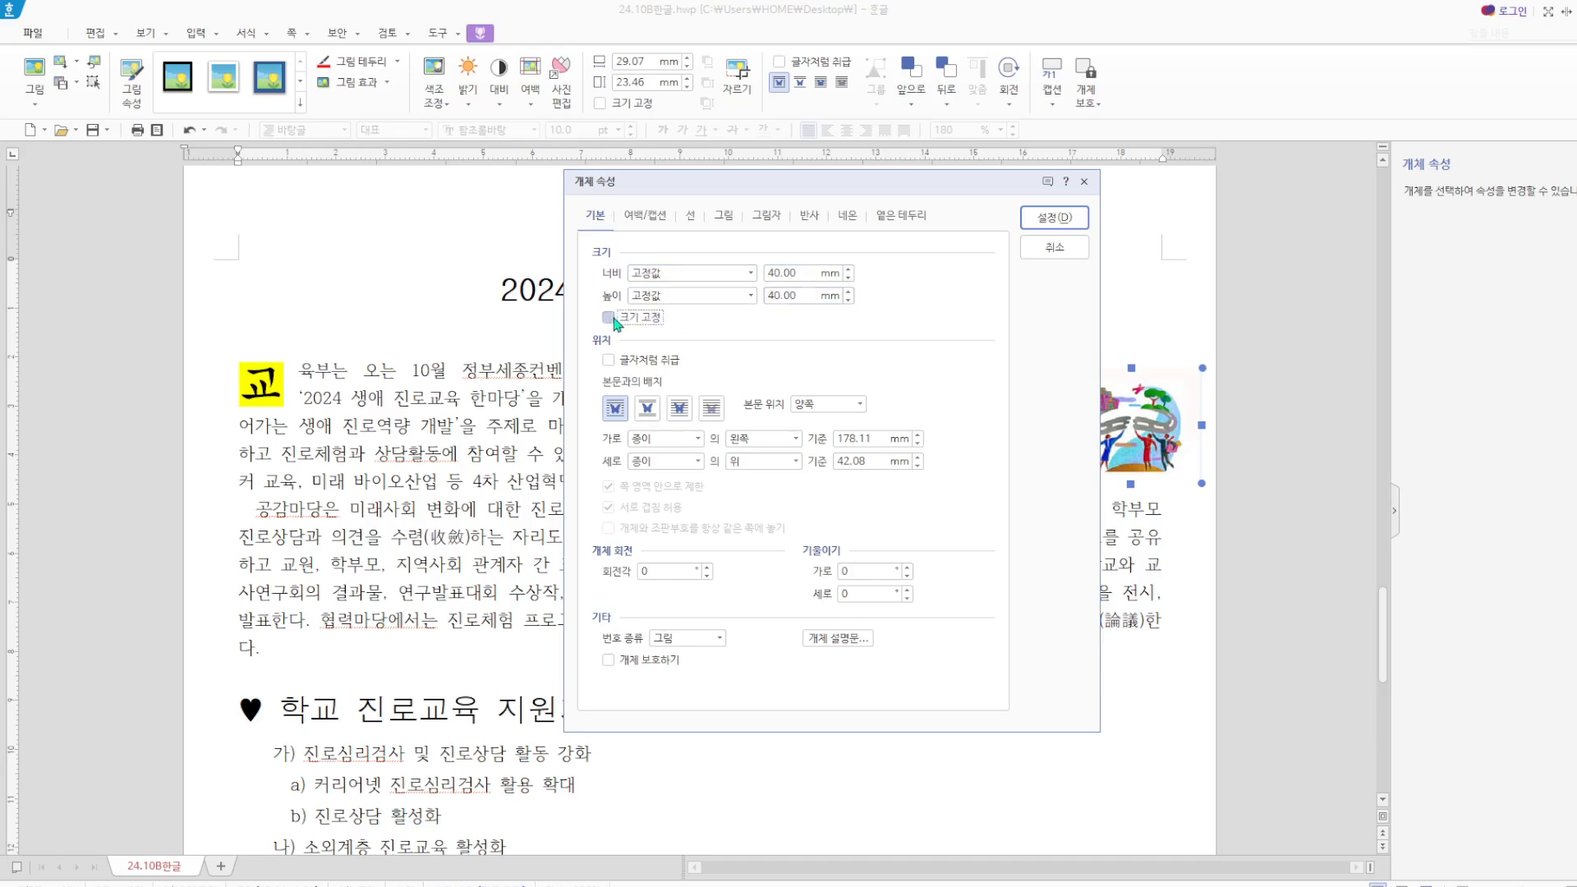
Give the picture a 2 mm left outer margin and move it to the right edge of the opening body paragraph.
left_click(645, 215)
double_click(706, 269)
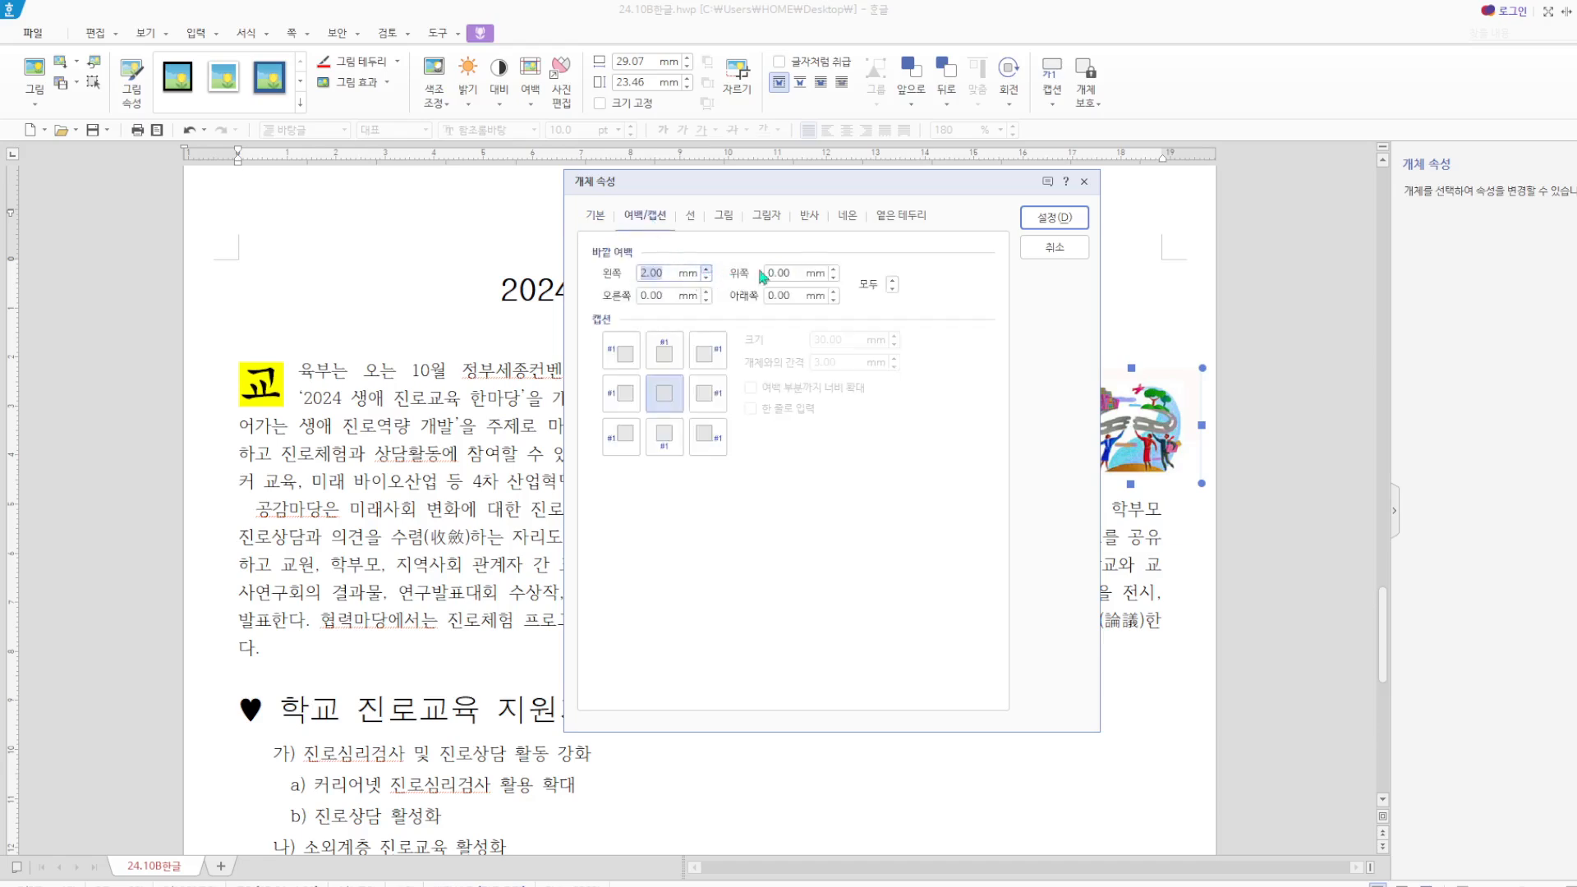
left_click(1065, 217)
left_click_drag(1163, 462, 1074, 444)
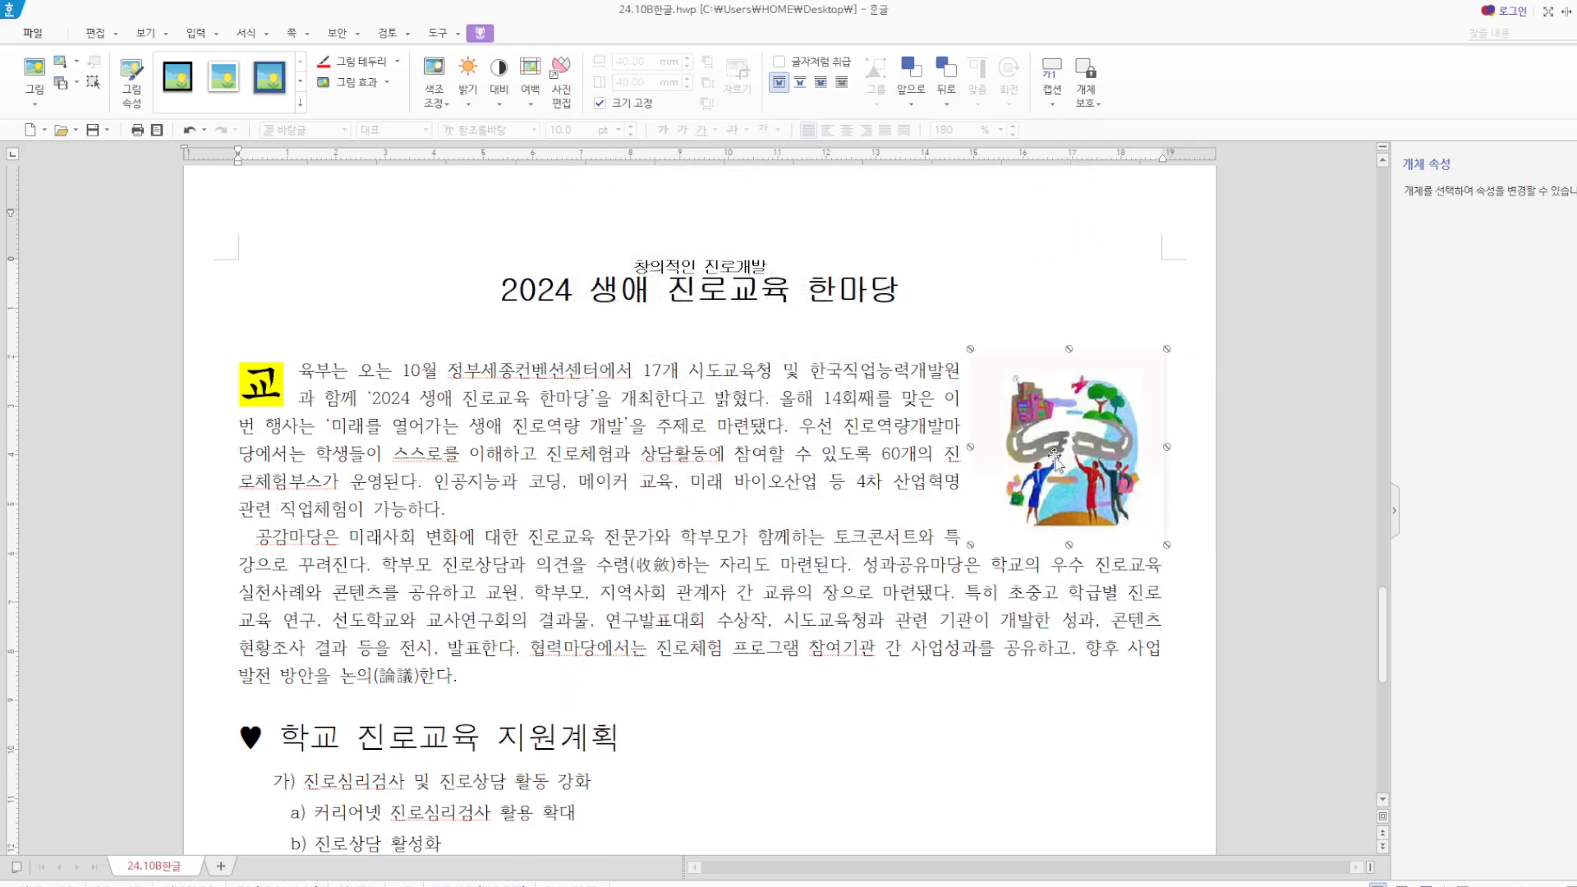
left_click(1068, 269)
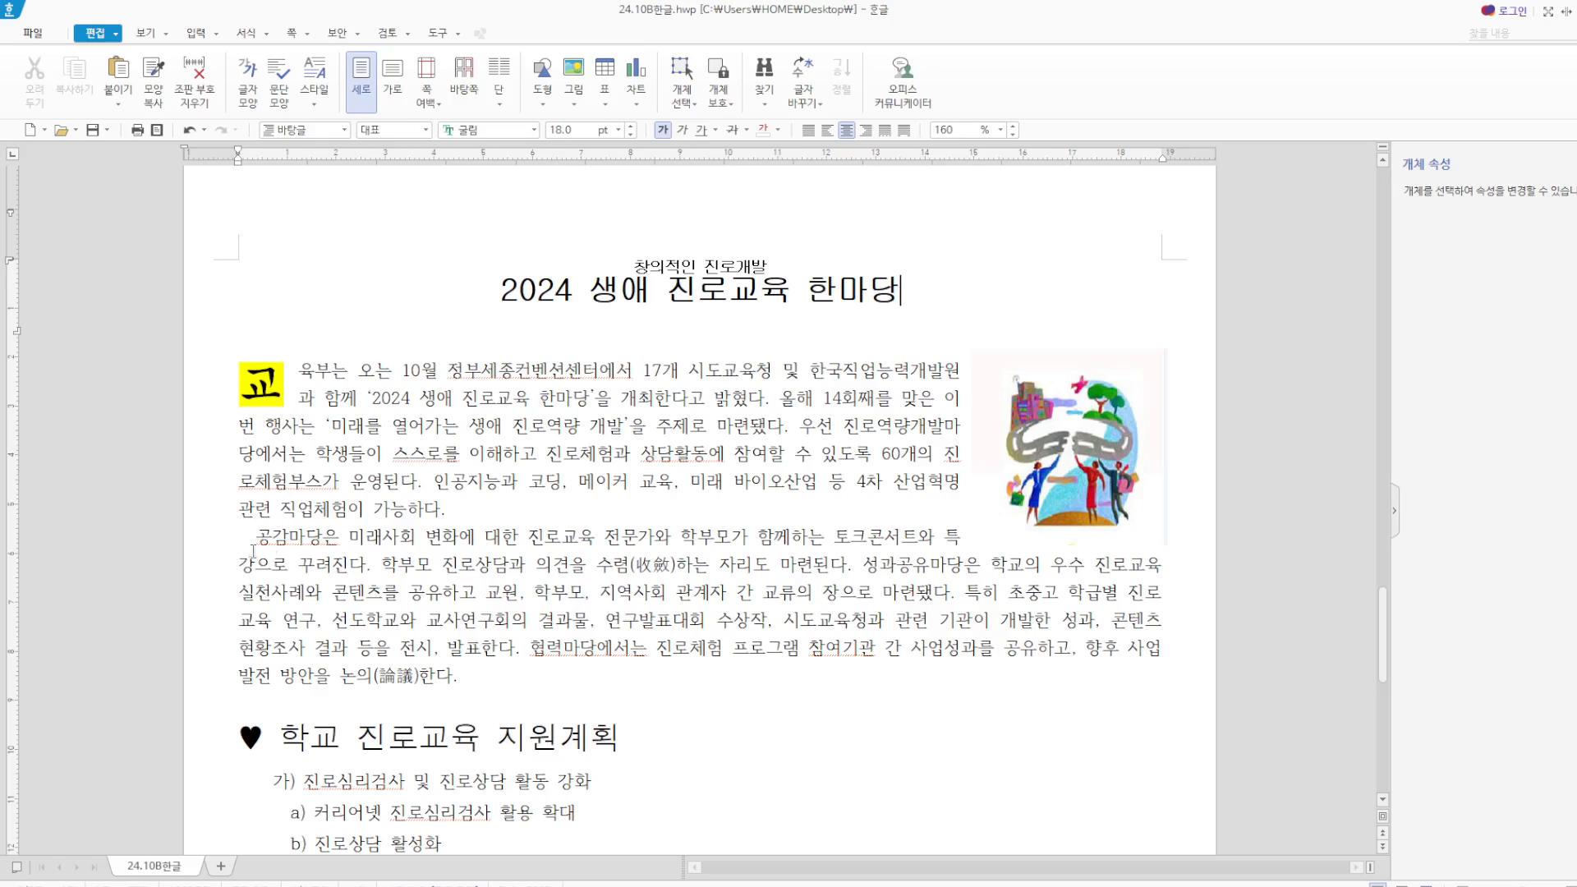
Insert a footnote after 생애 in the opening body paragraph and check its number format.
key("Hangul")
left_click(455, 401)
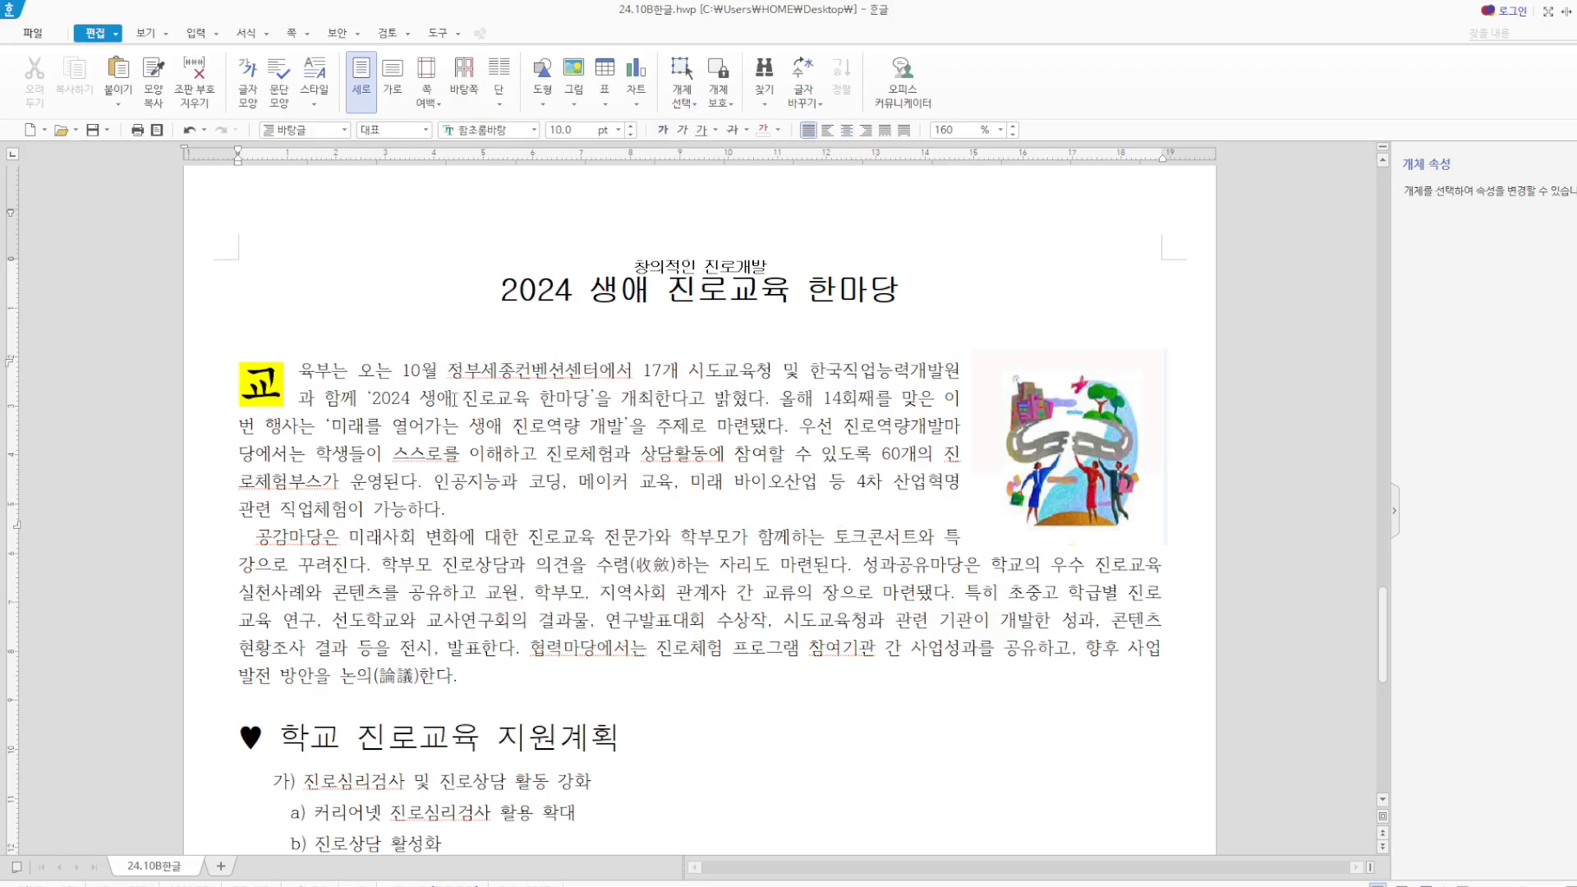
left_click(215, 33)
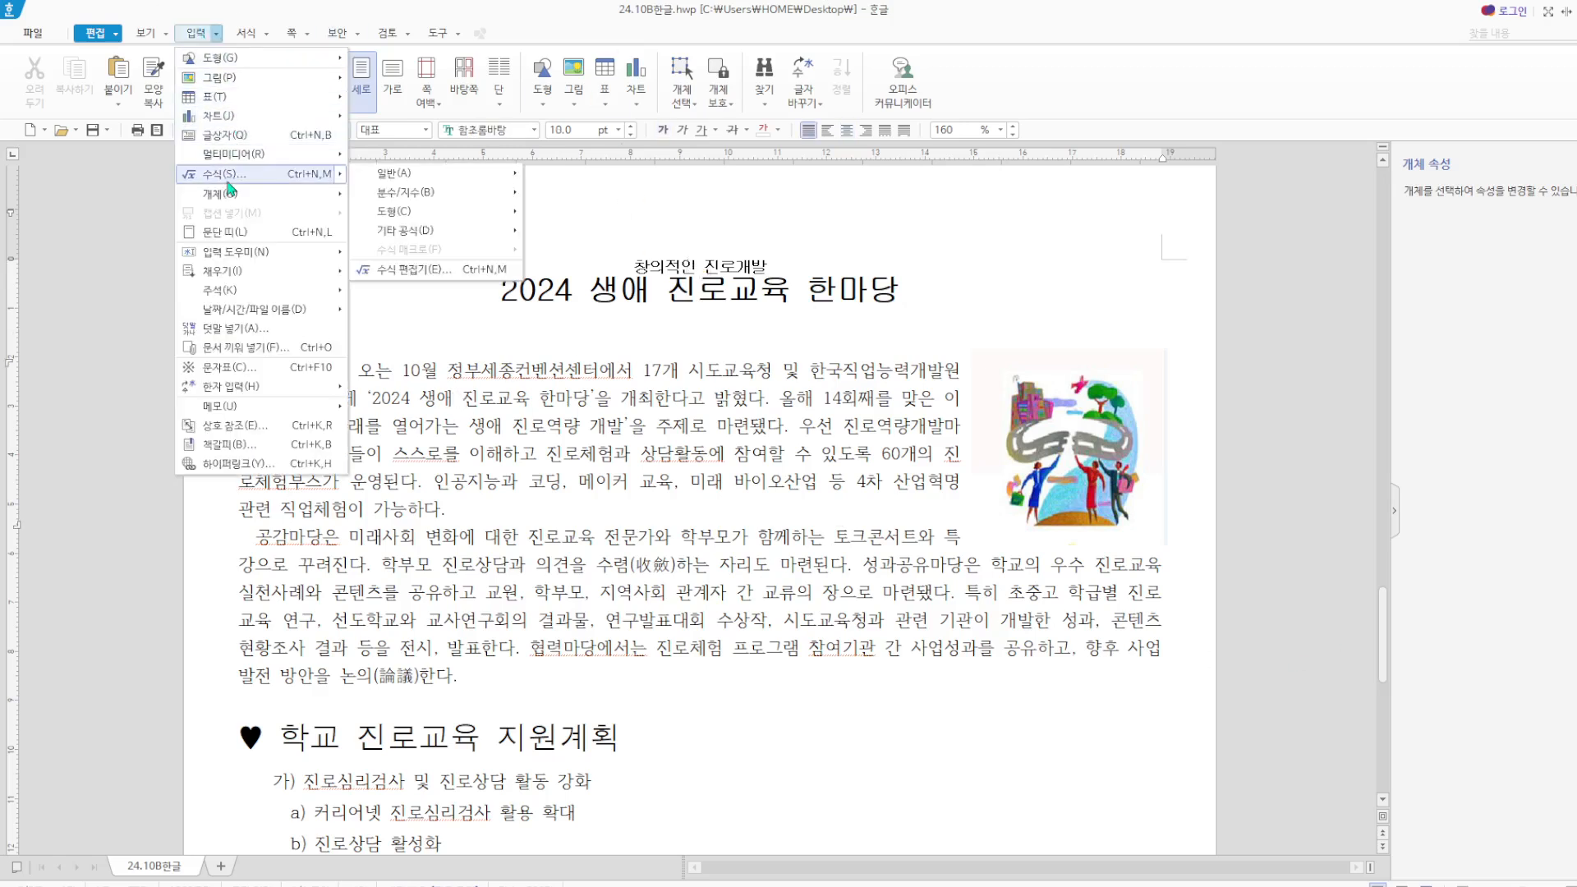
mouse_move(229, 290)
left_click(386, 296)
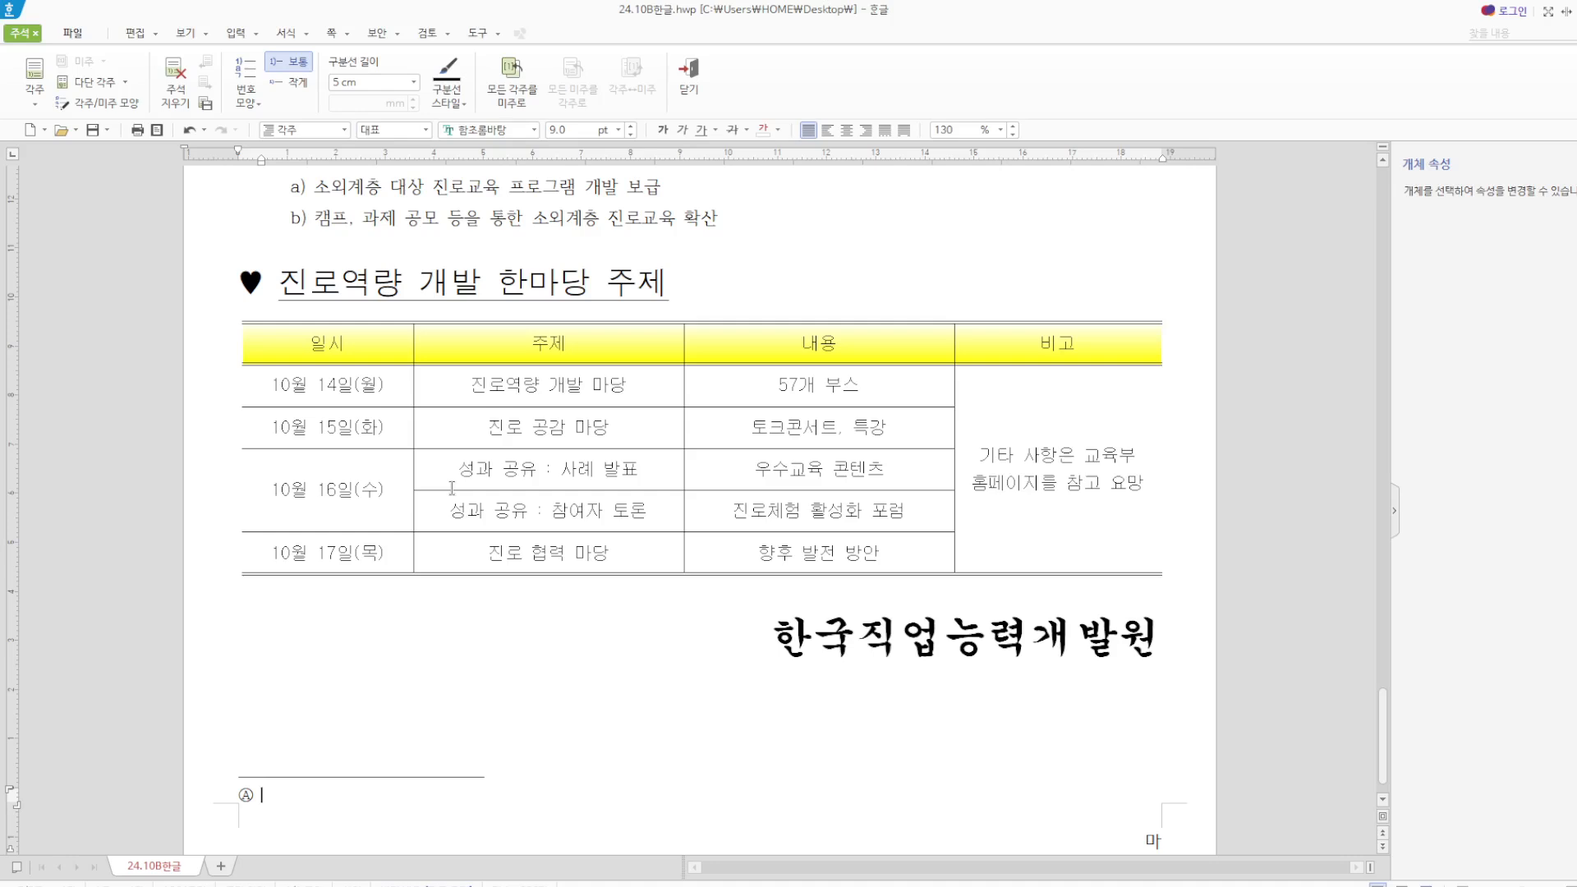
left_click(258, 105)
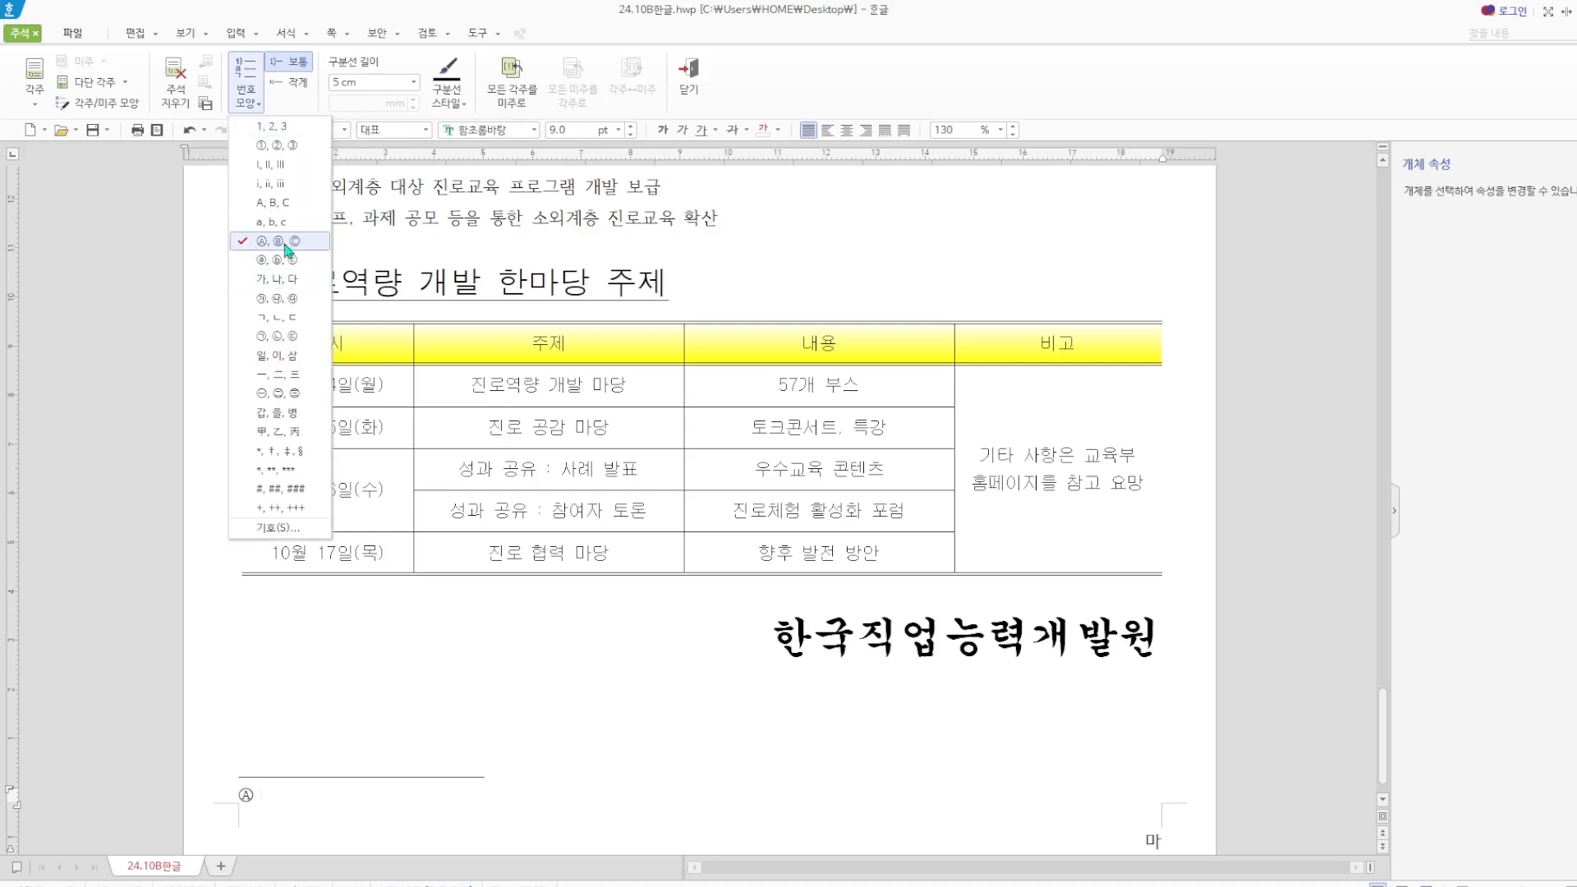
Enter the footnote text "살아 있는 한평생의 기간" and return to the body.
left_click(281, 792)
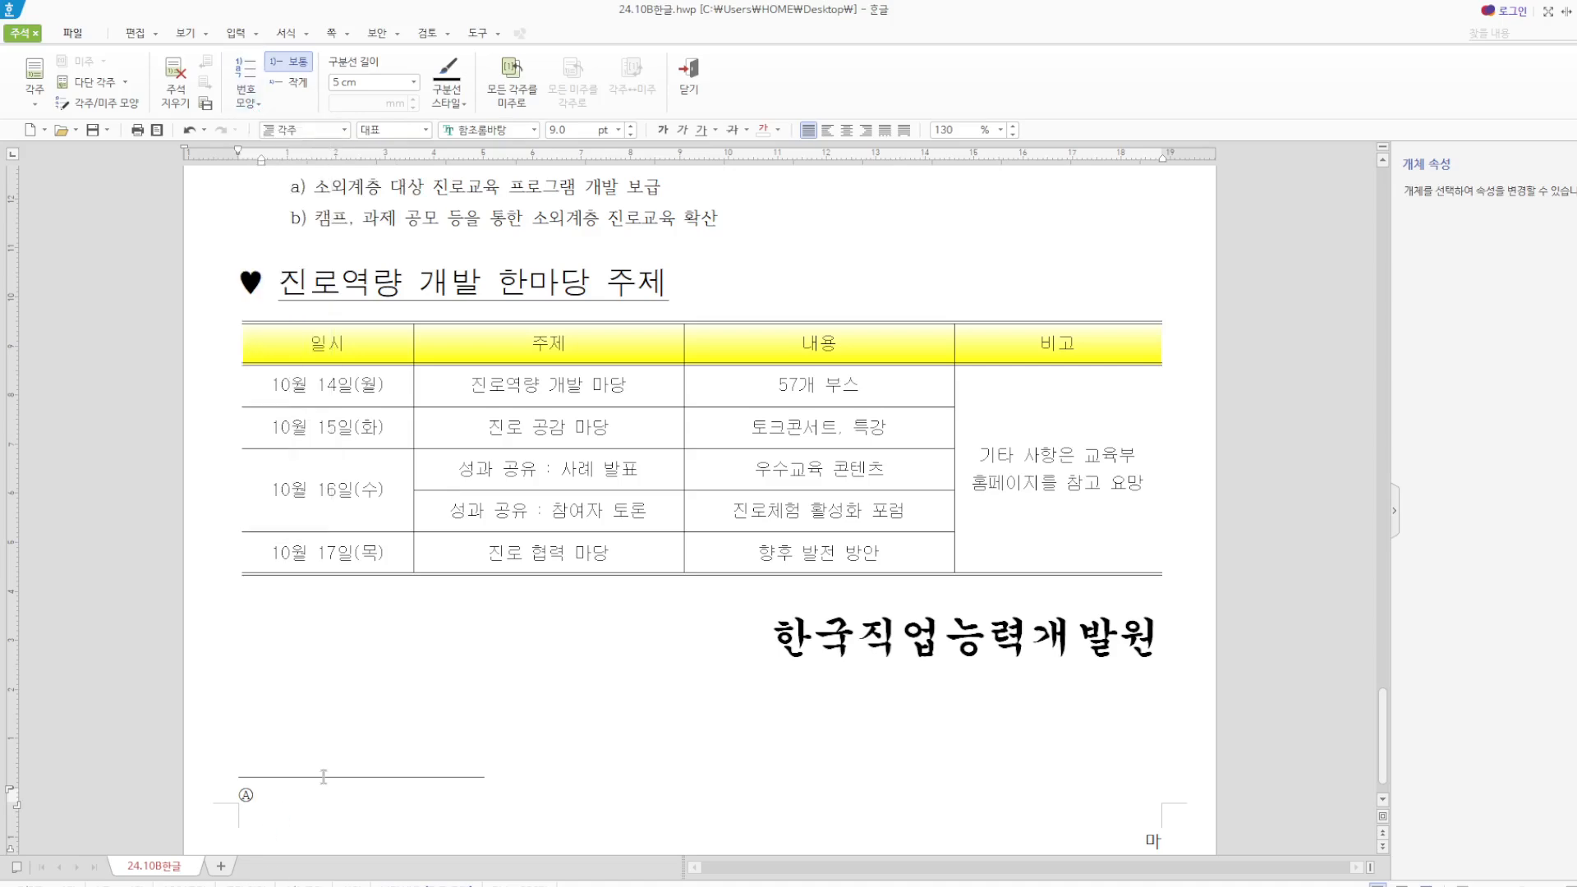
type("사ㄹ아 있는 하")
type("ㄴ평생의 ")
type("기가")
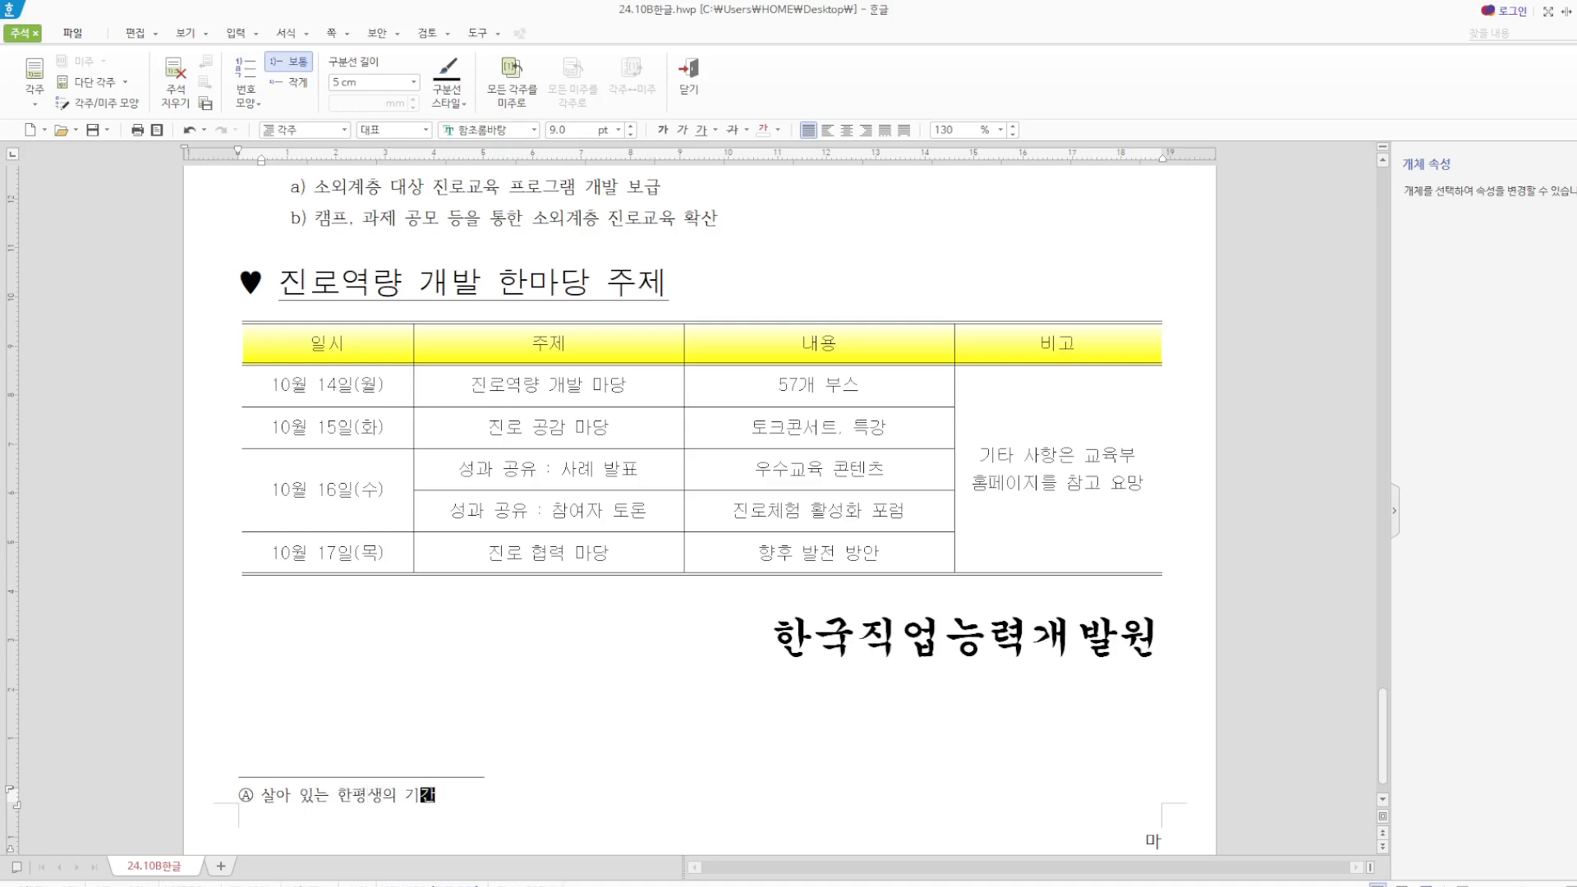
left_click(688, 78)
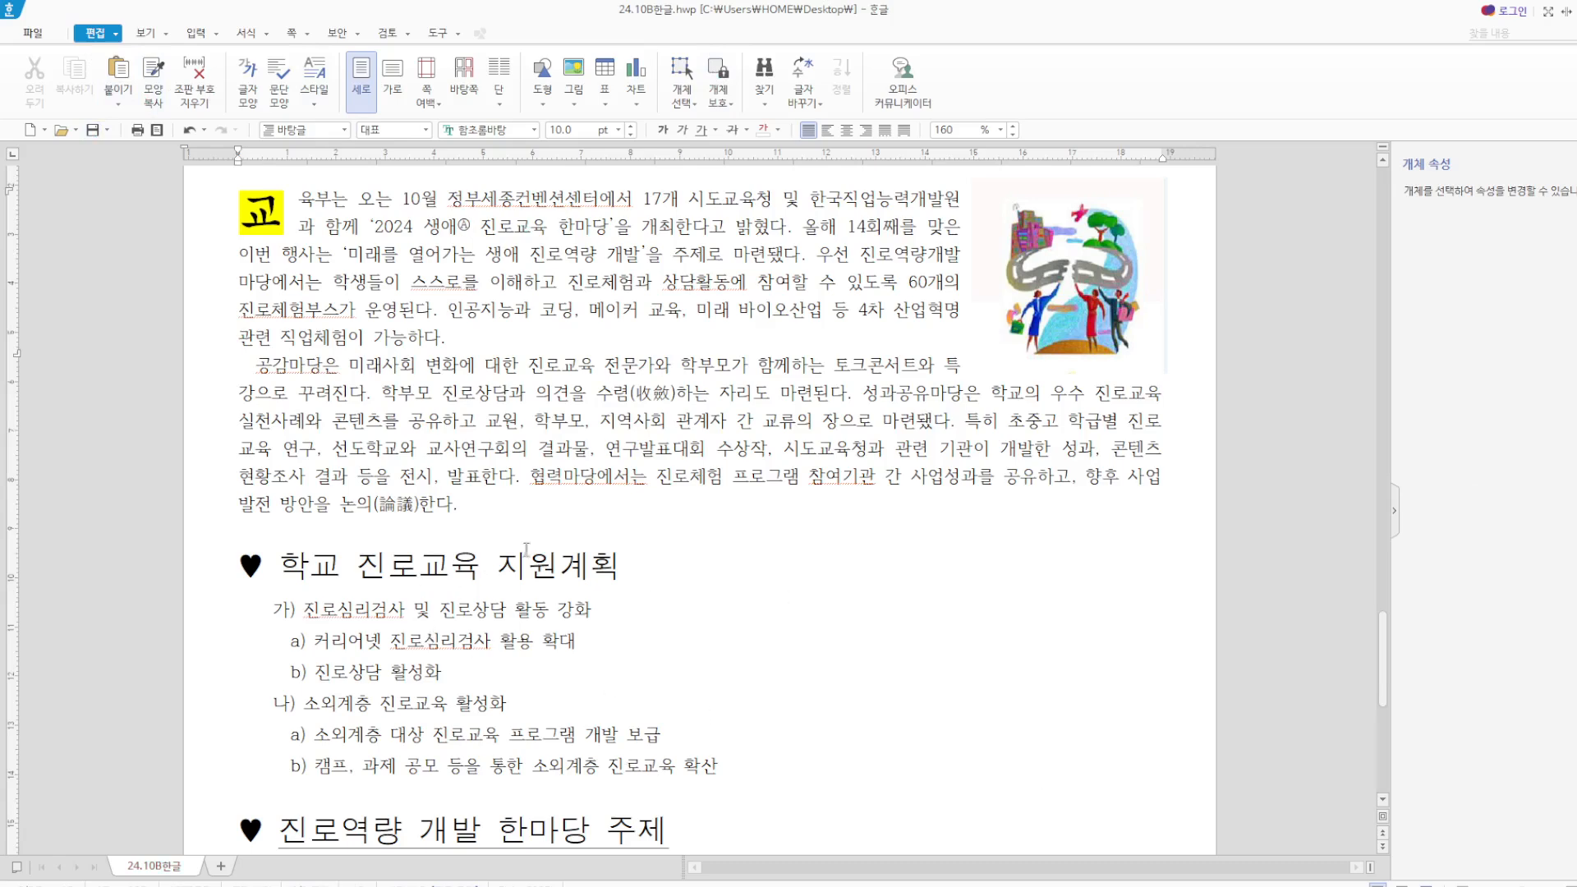
Format the heading text "학교 진로교육 지원계획" with white letters on blue shading.
left_click_drag(279, 575, 654, 594)
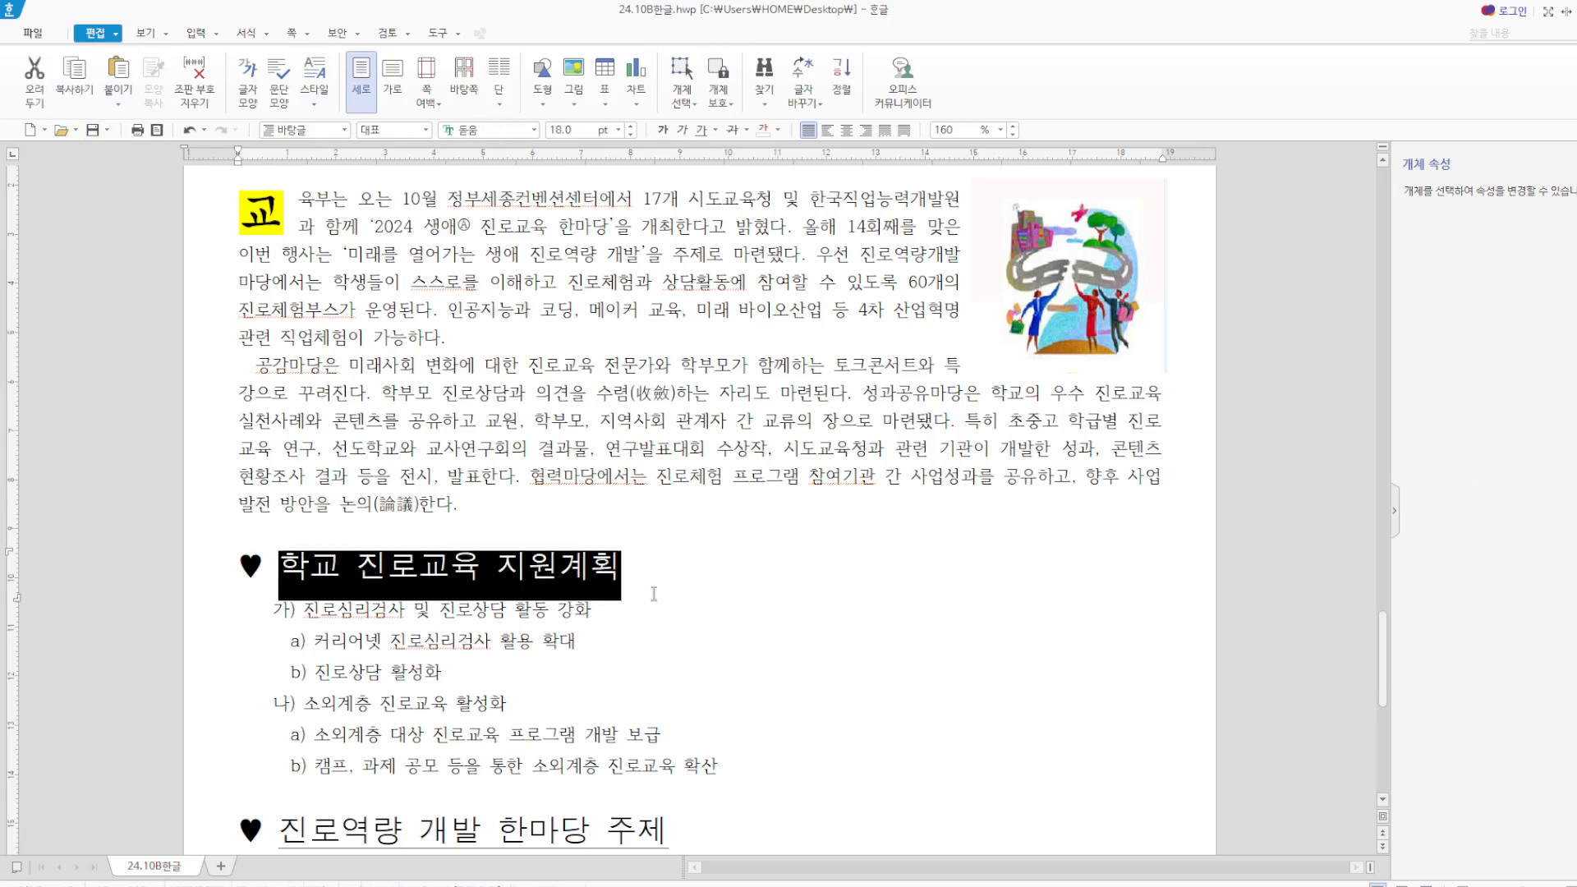
right_click(567, 585)
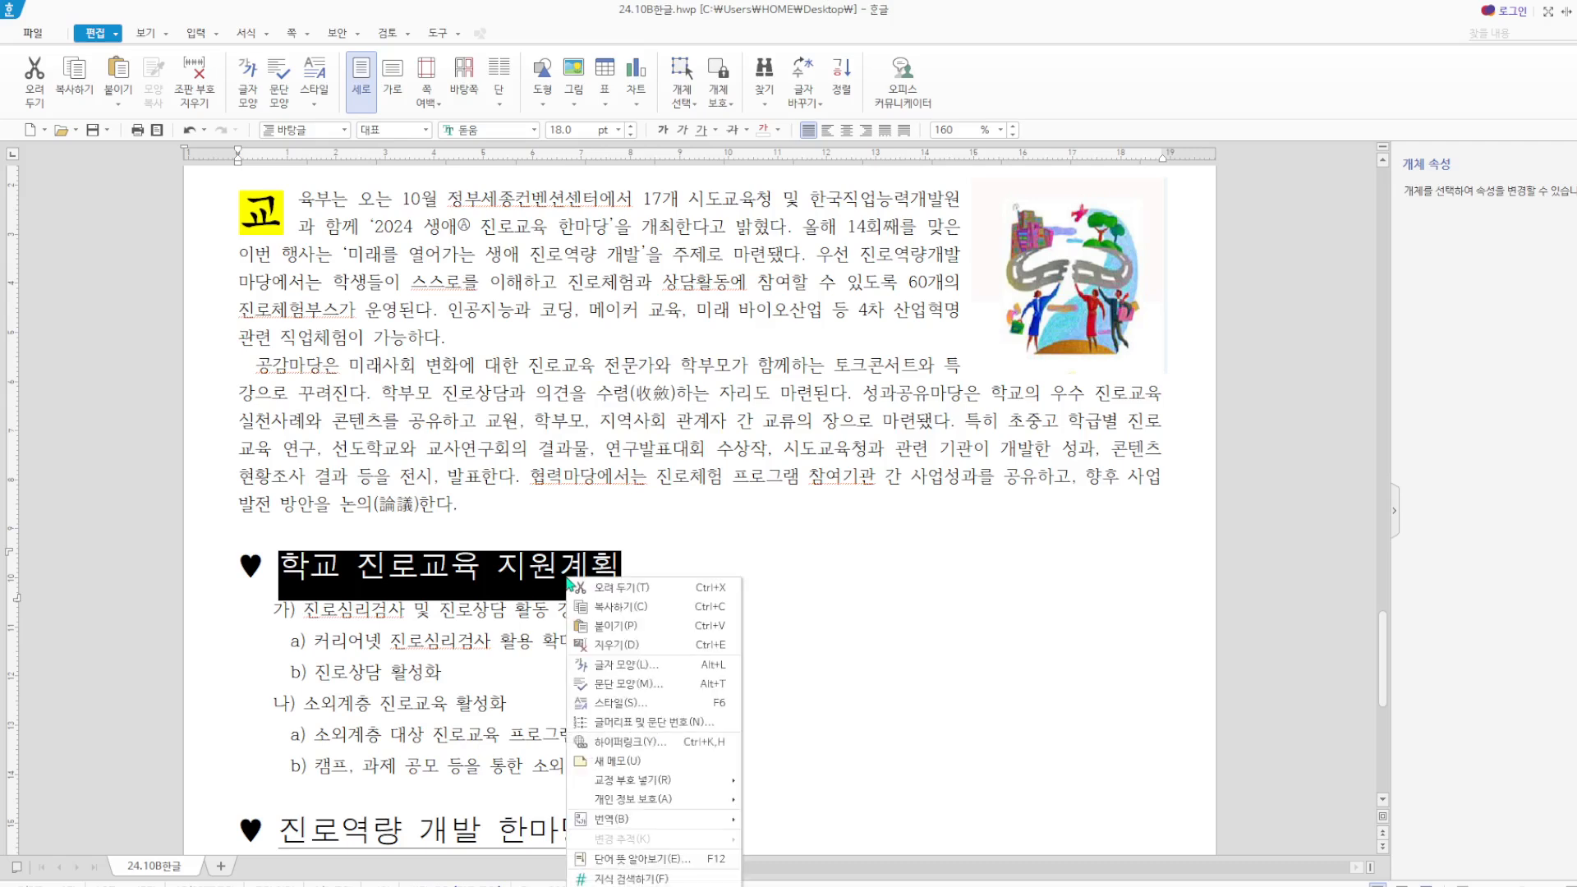
left_click(662, 666)
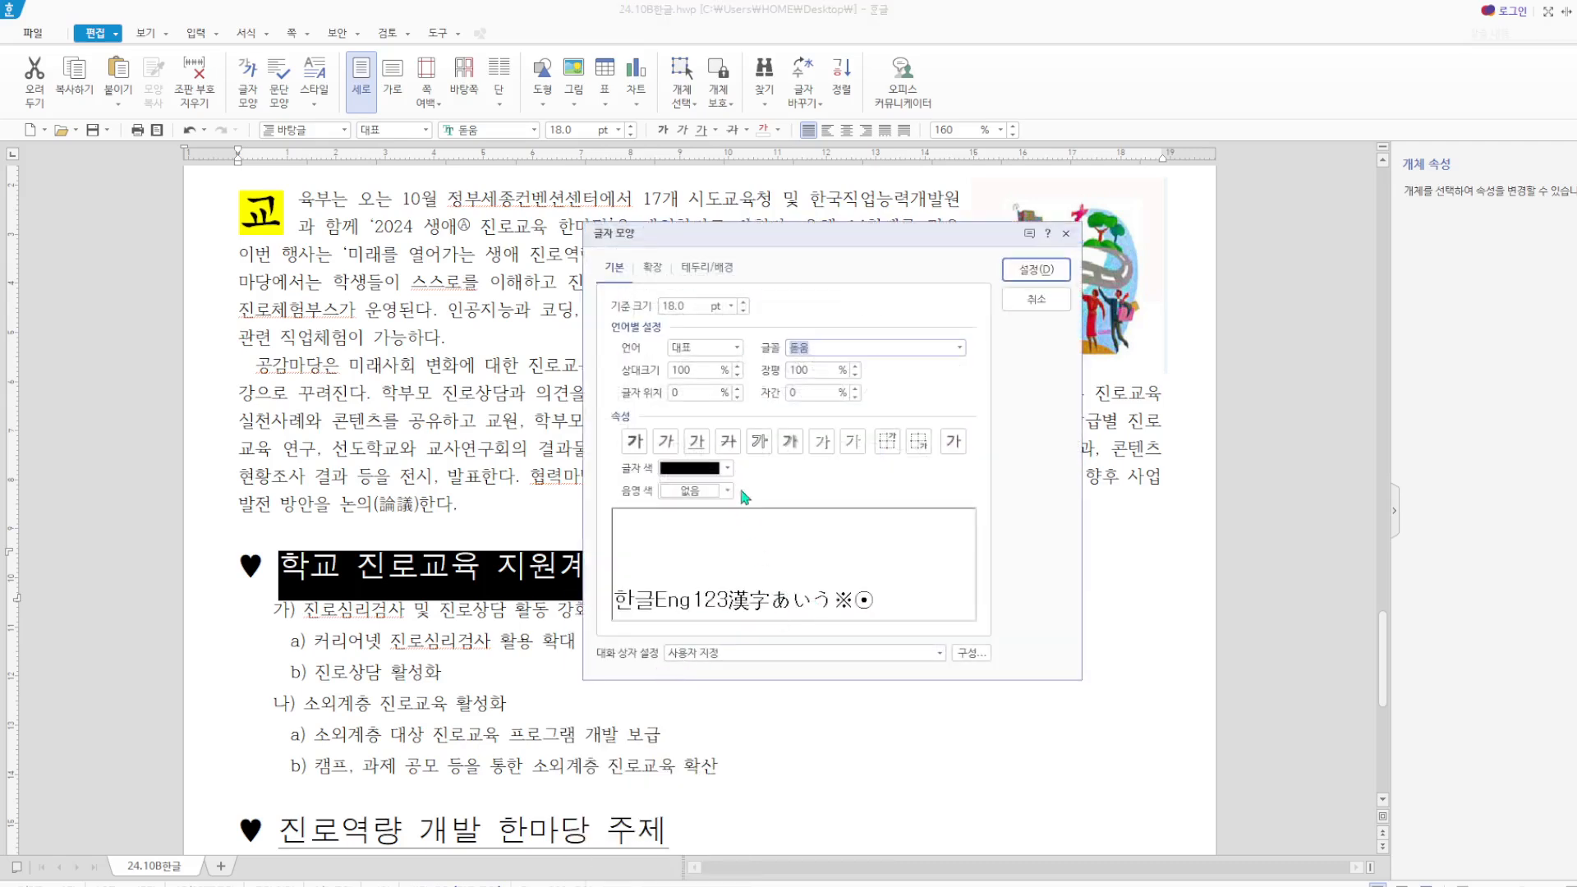
left_click(703, 476)
left_click(675, 528)
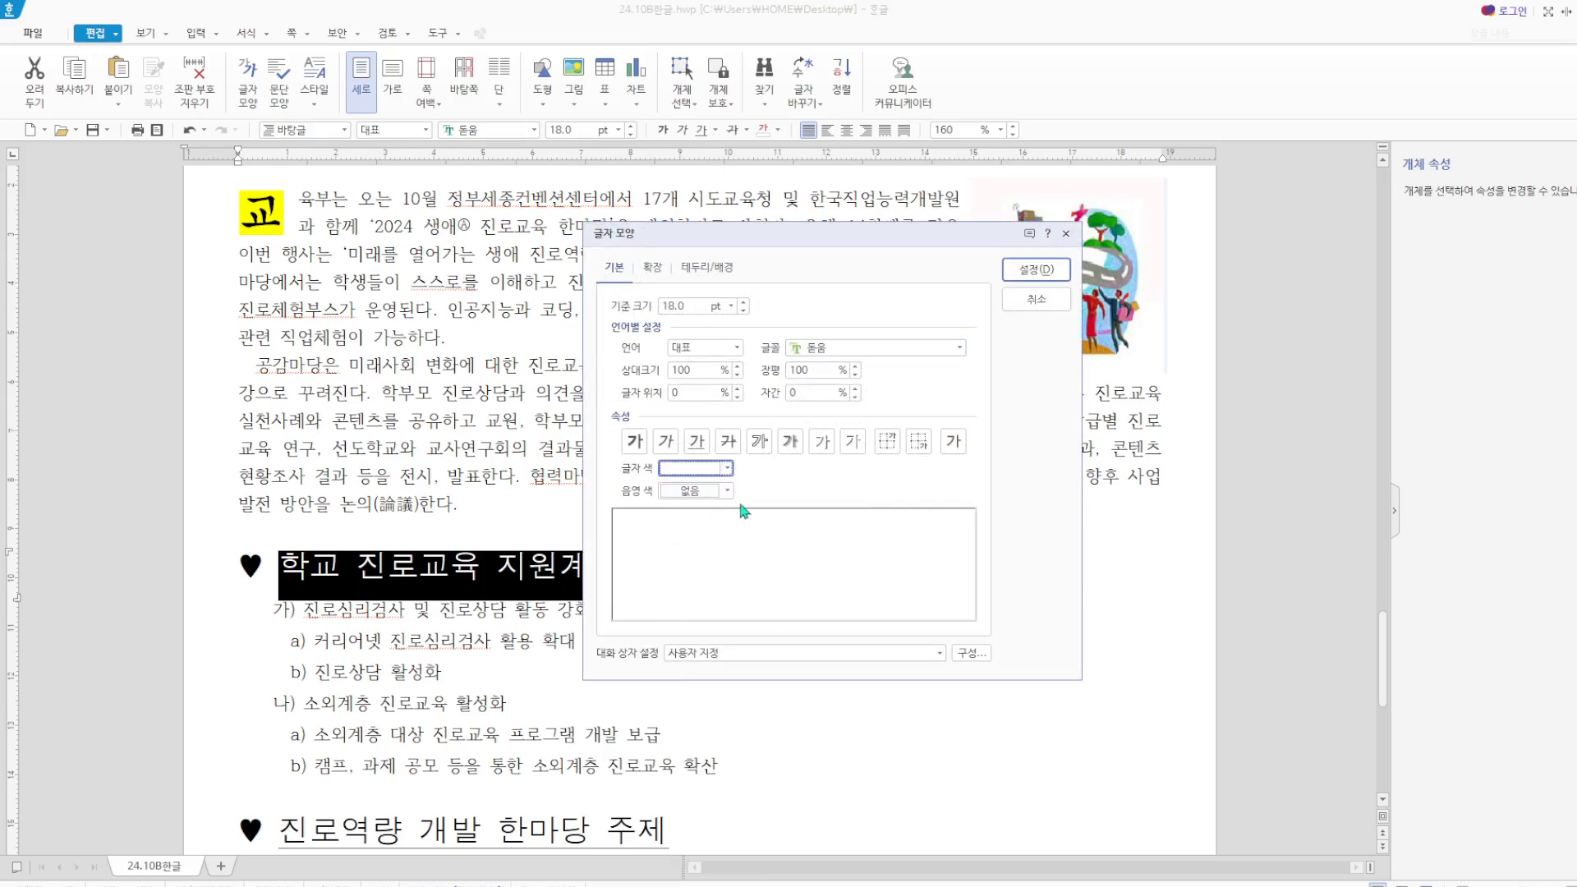
left_click(728, 491)
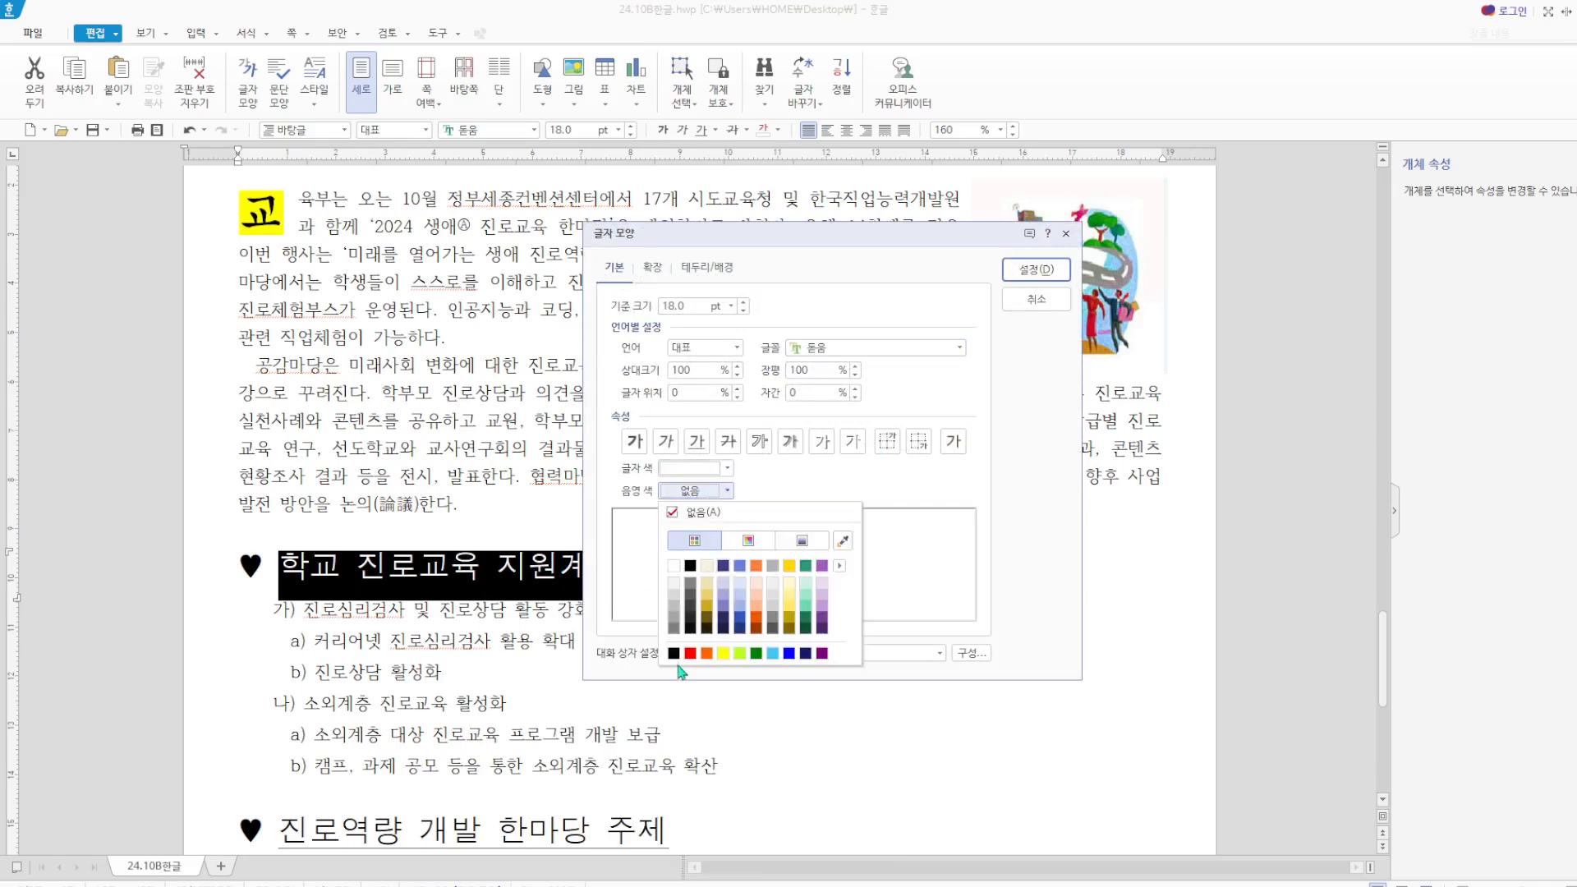
left_click(776, 662)
left_click(726, 492)
left_click(727, 495)
left_click(788, 659)
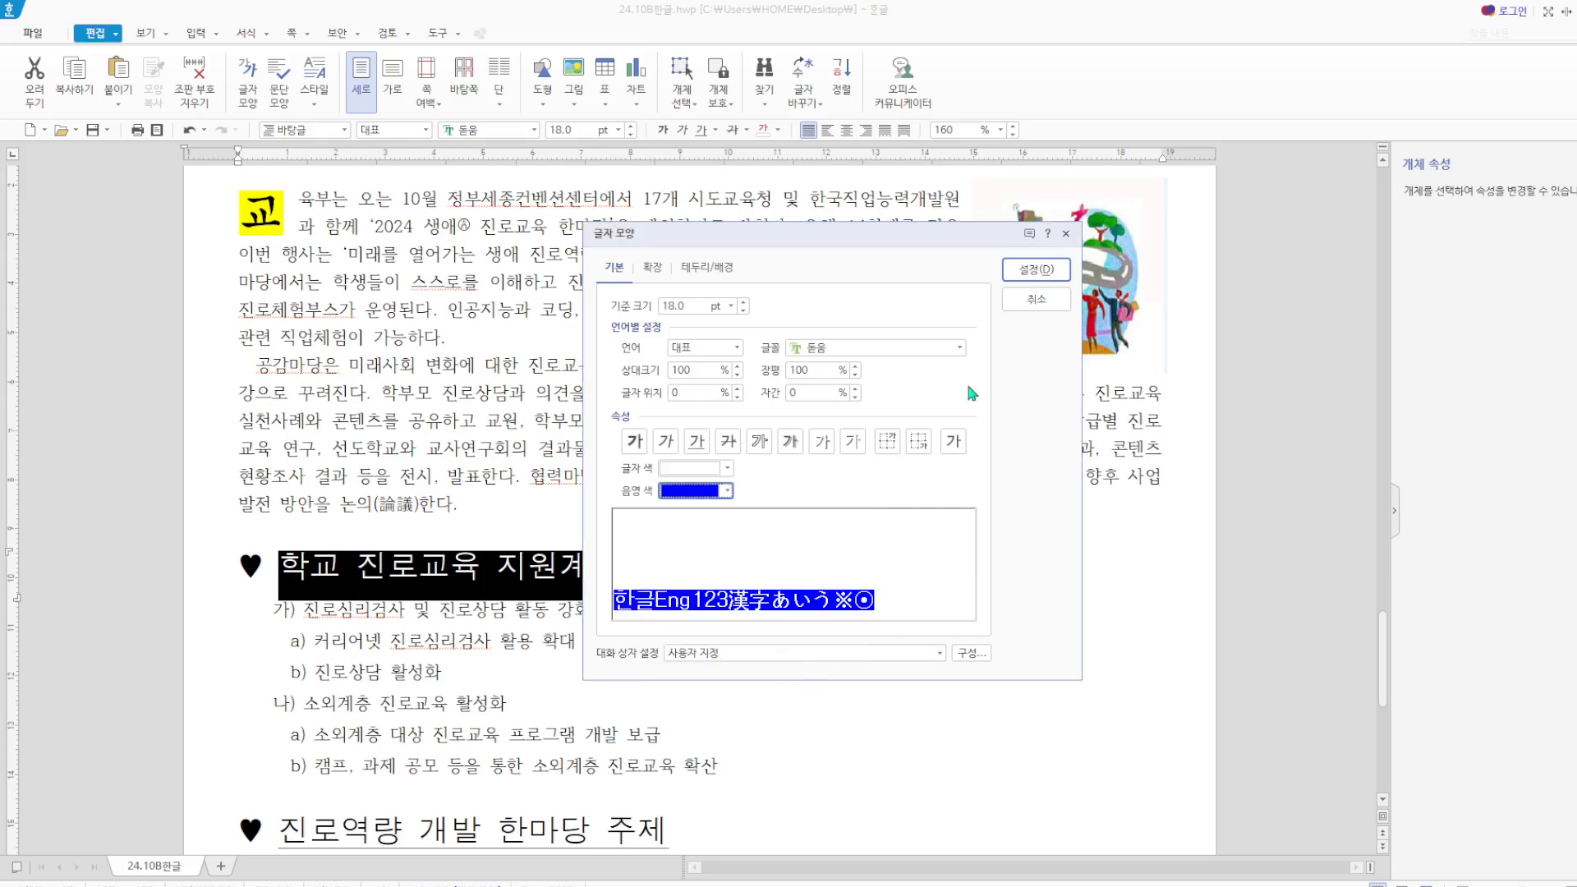
left_click(1033, 274)
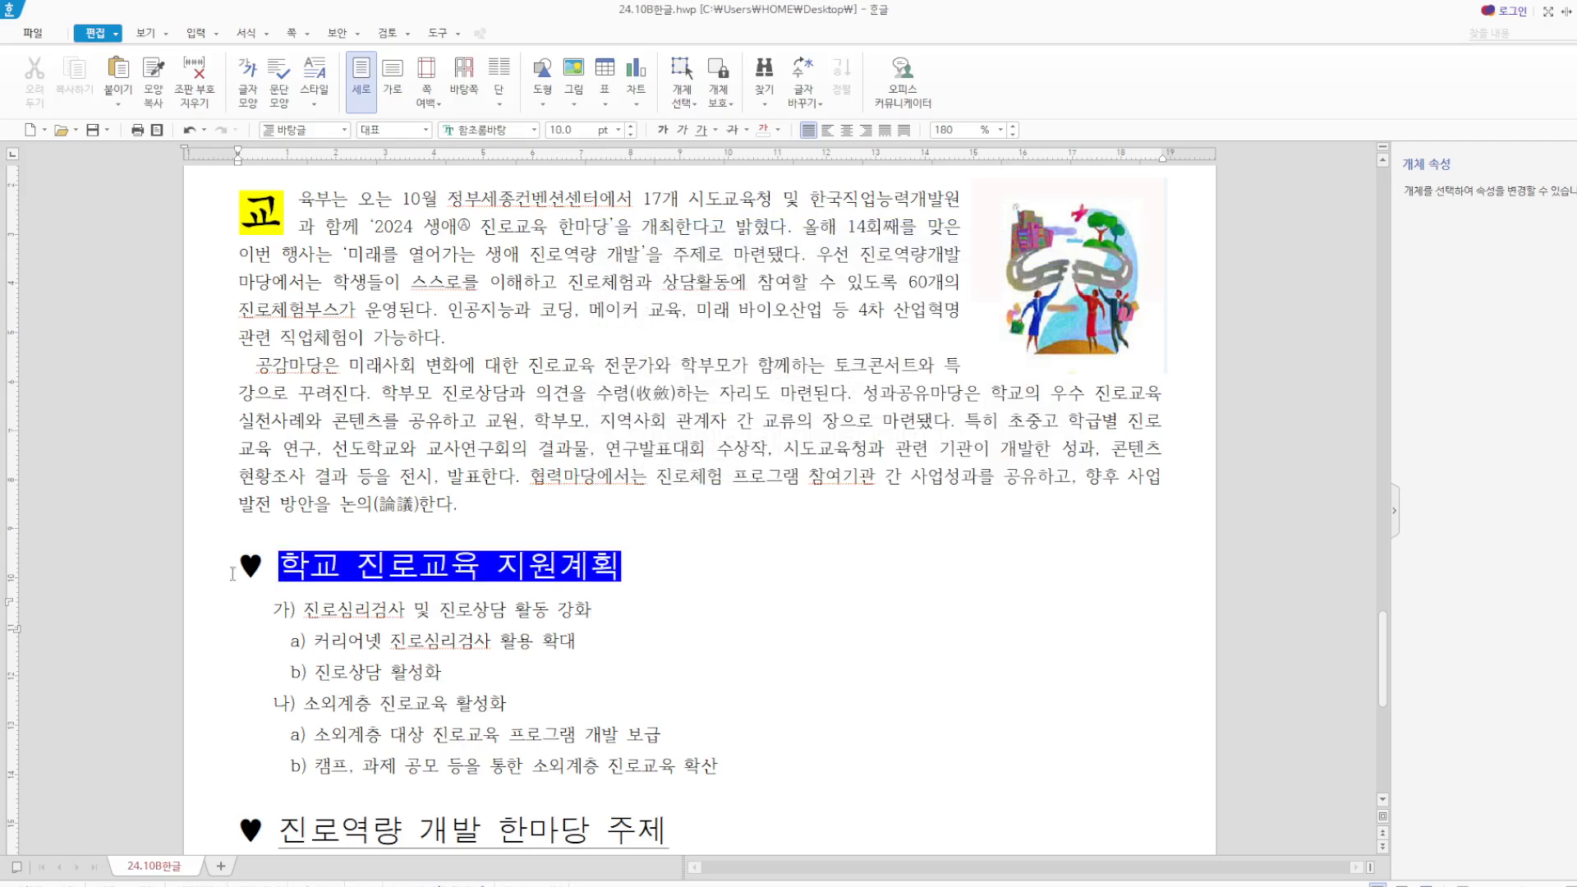
Check the underline formatting of the heading "진로역량 개발 한마당 주제" and deselect it.
scroll(1214, 377, "down", 3)
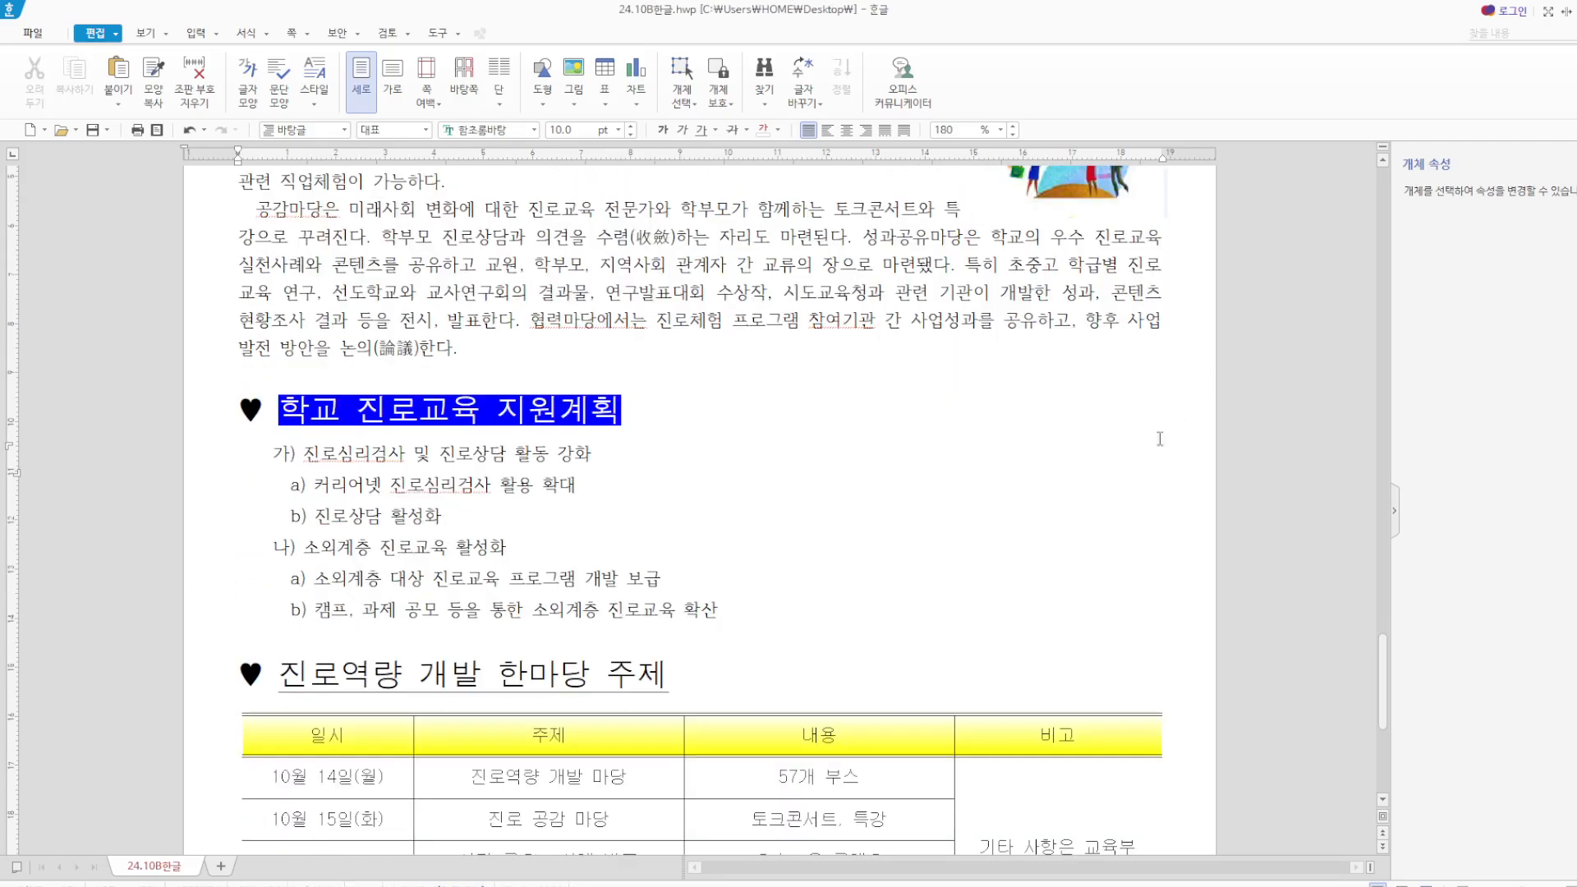
left_click_drag(282, 671, 703, 683)
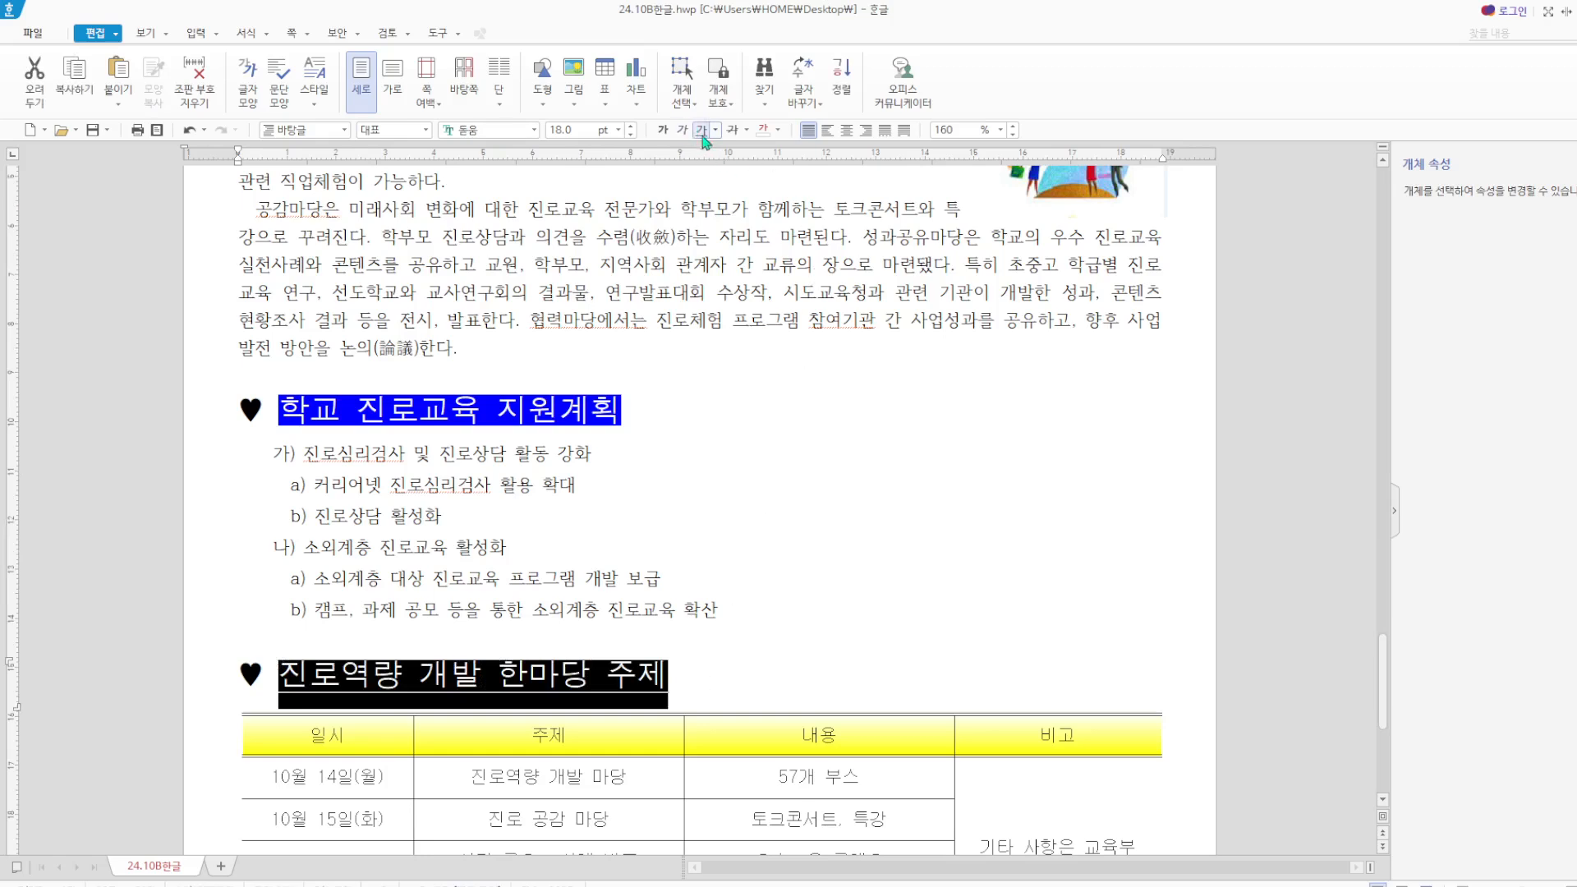
left_click(695, 678)
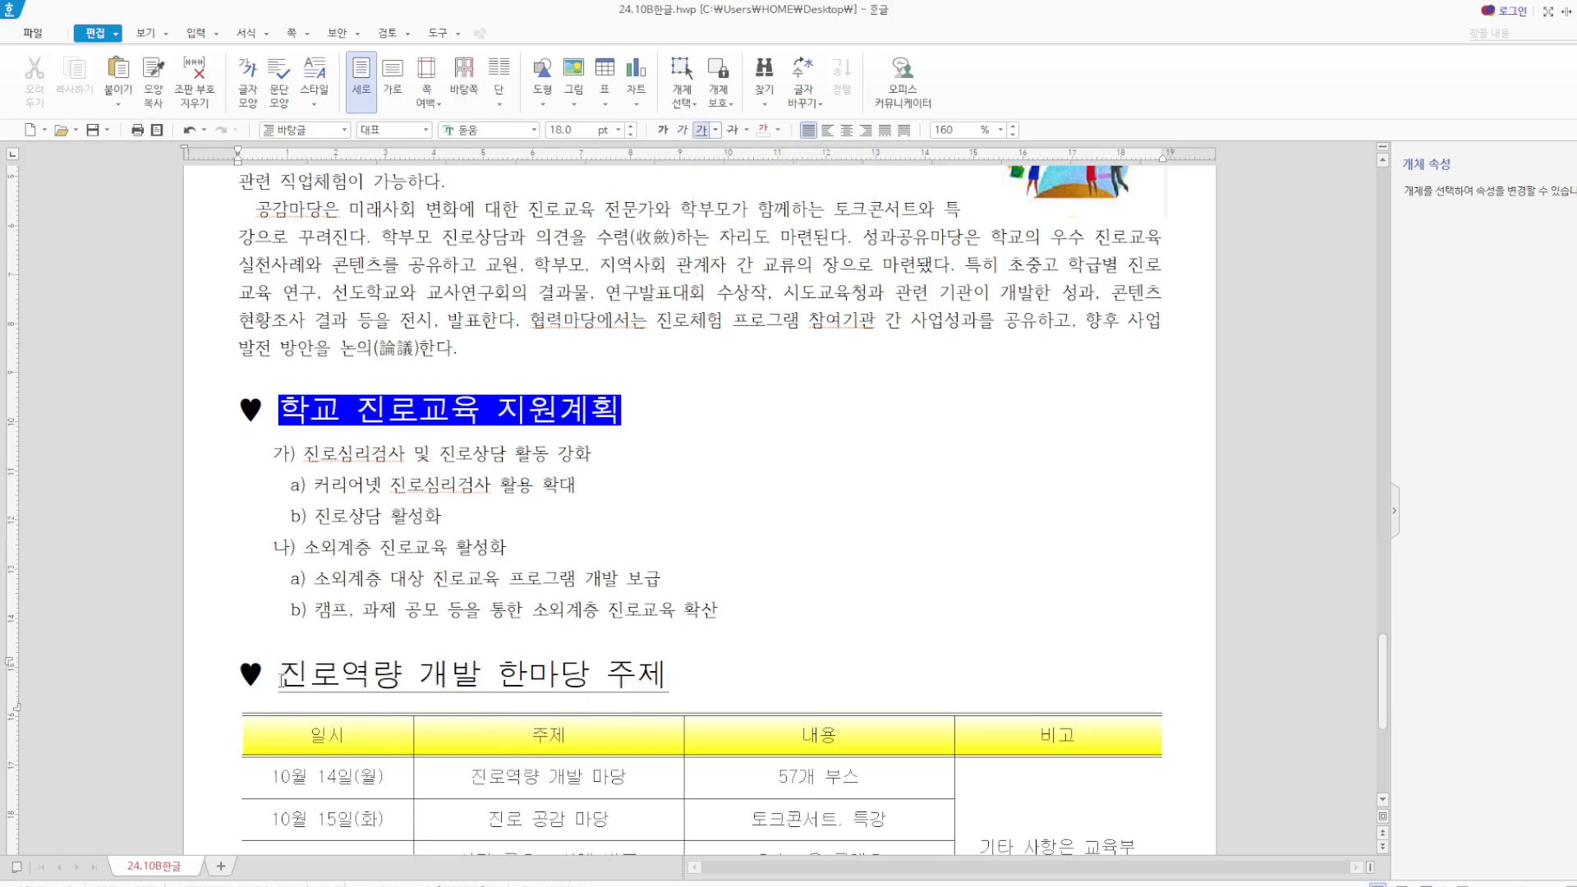
Put ˇ-shaped emphasis marks (강조점) above 진로역량 in the heading "진로역량 개발 한마당 주제".
left_click_drag(282, 673, 402, 678)
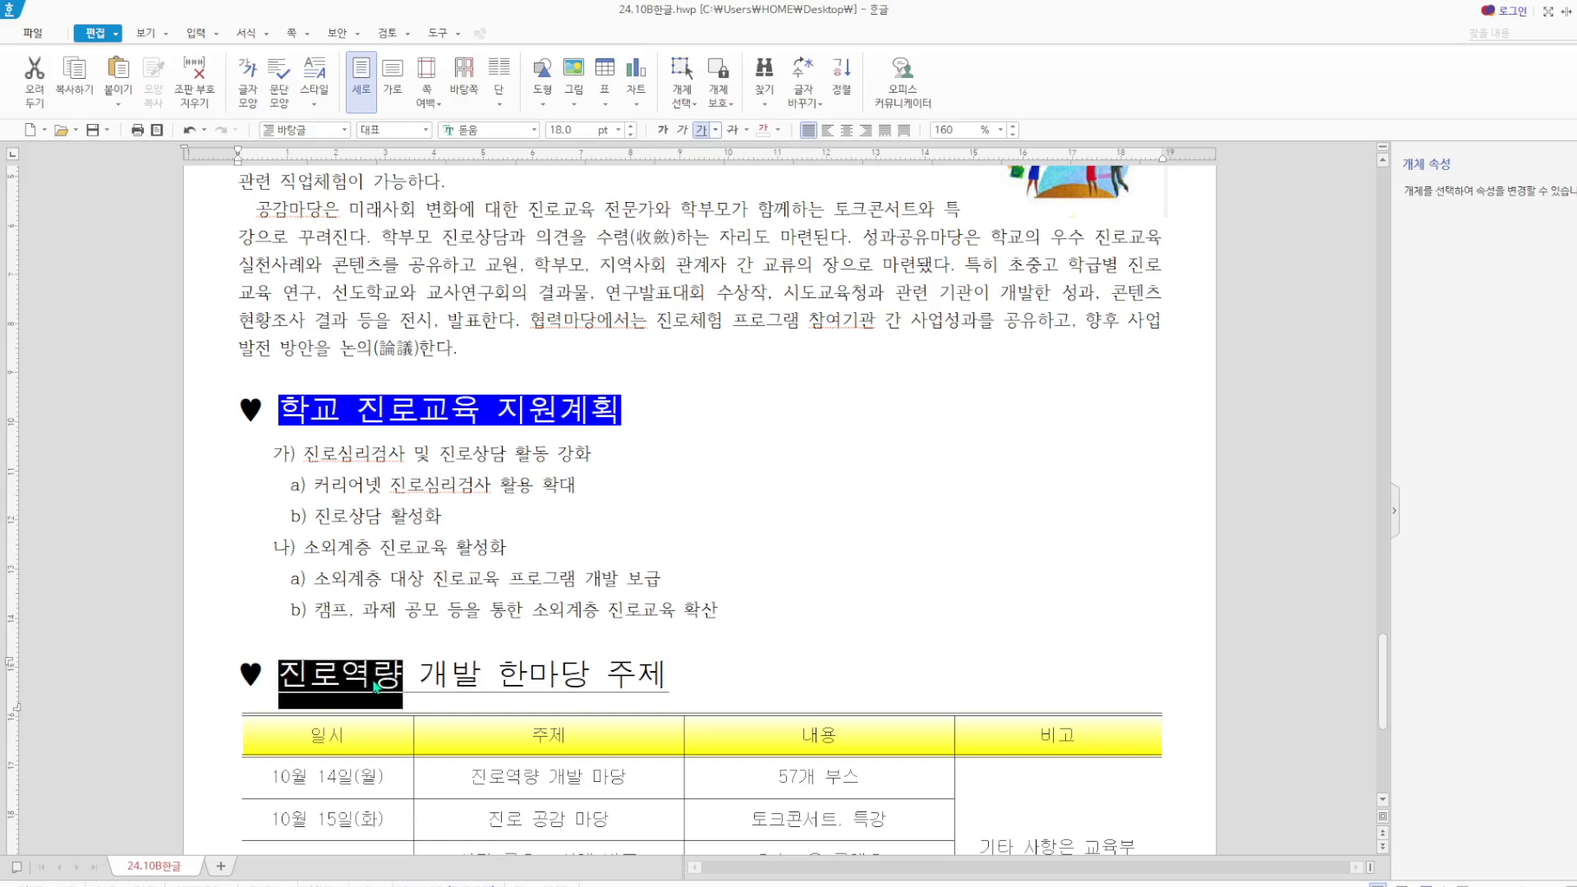
right_click(374, 686)
left_click(453, 675)
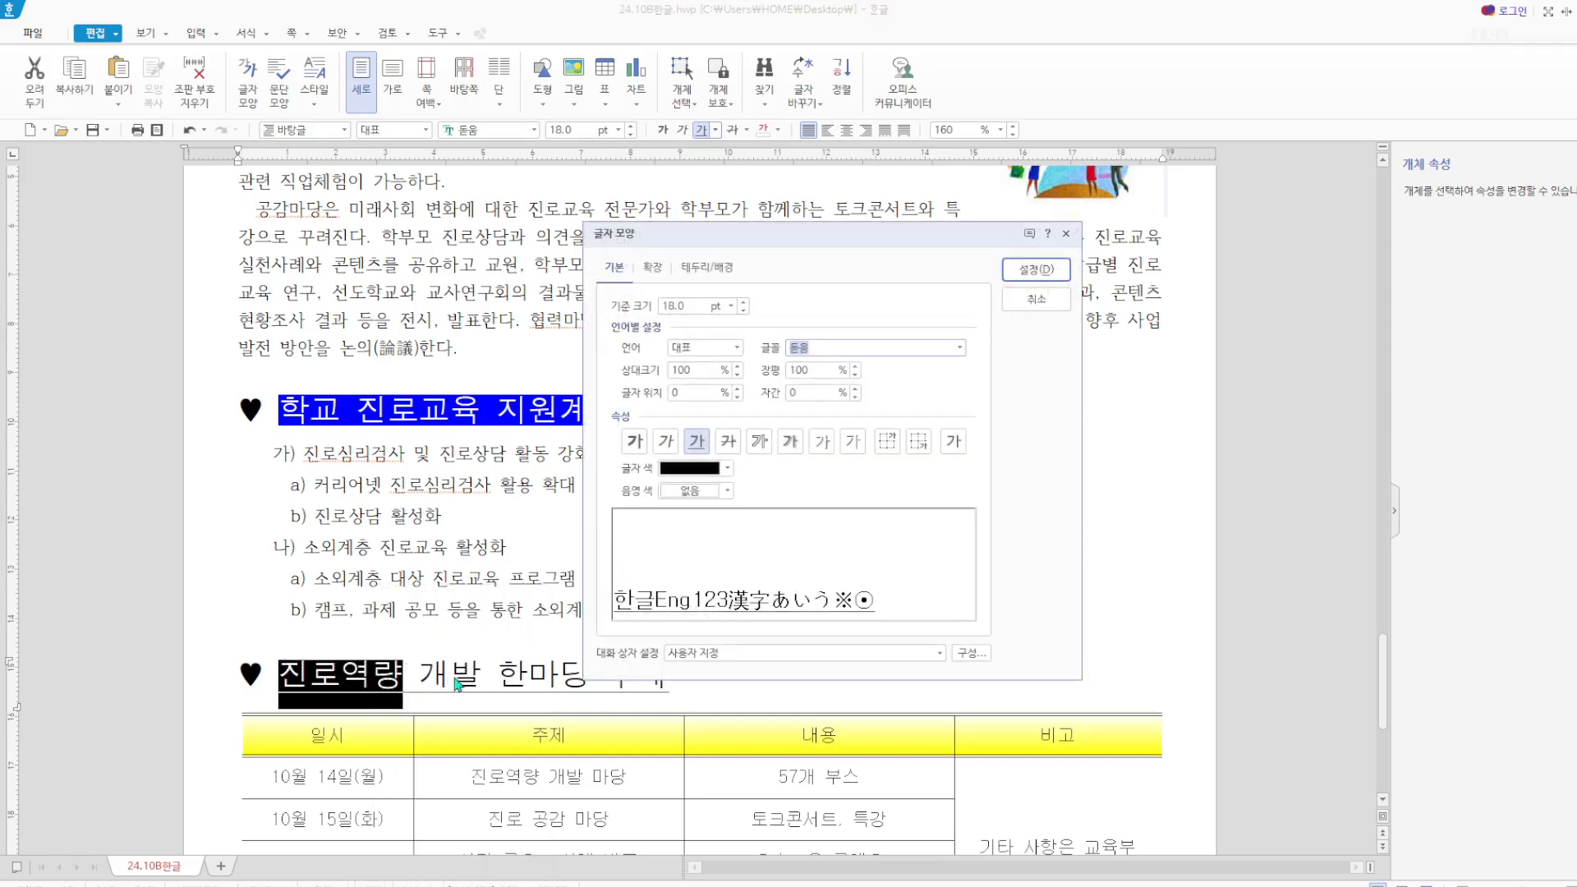
left_click(653, 268)
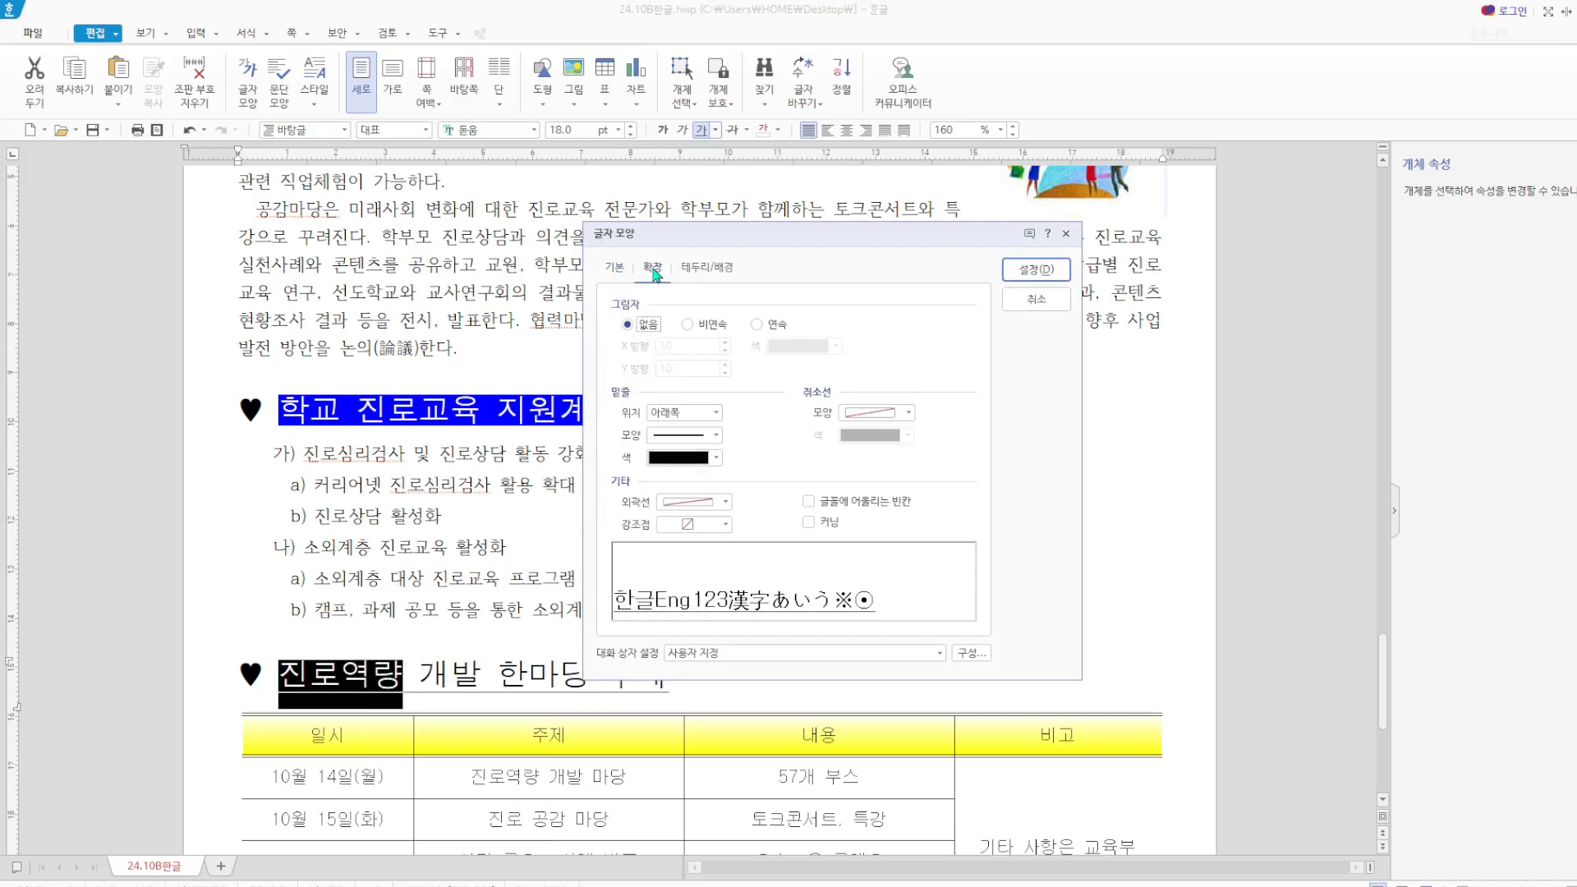
left_click(725, 526)
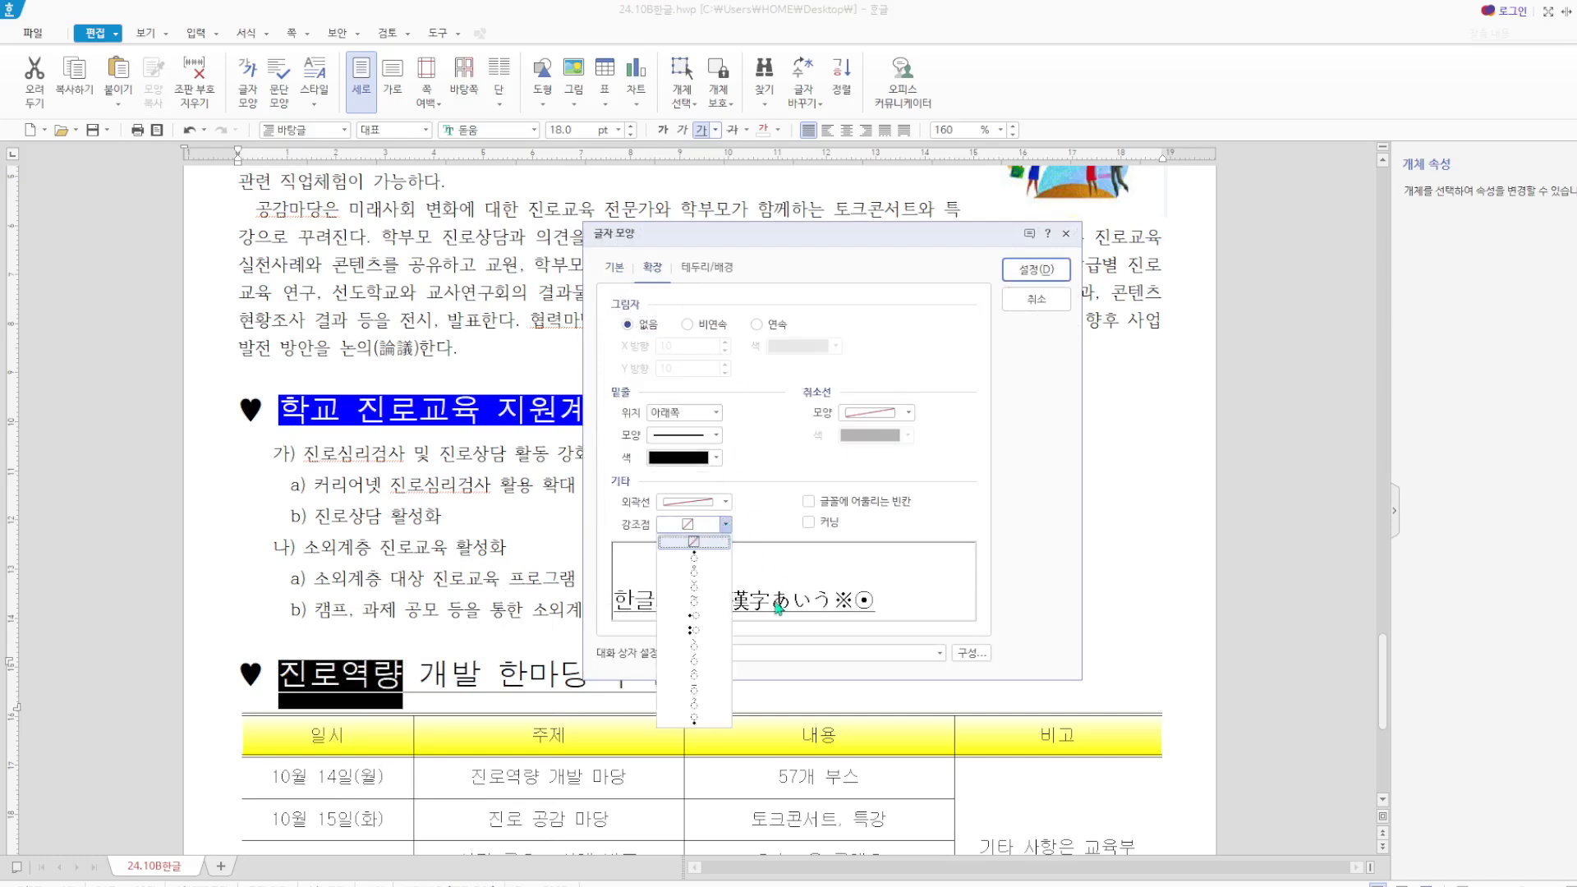
left_click(704, 590)
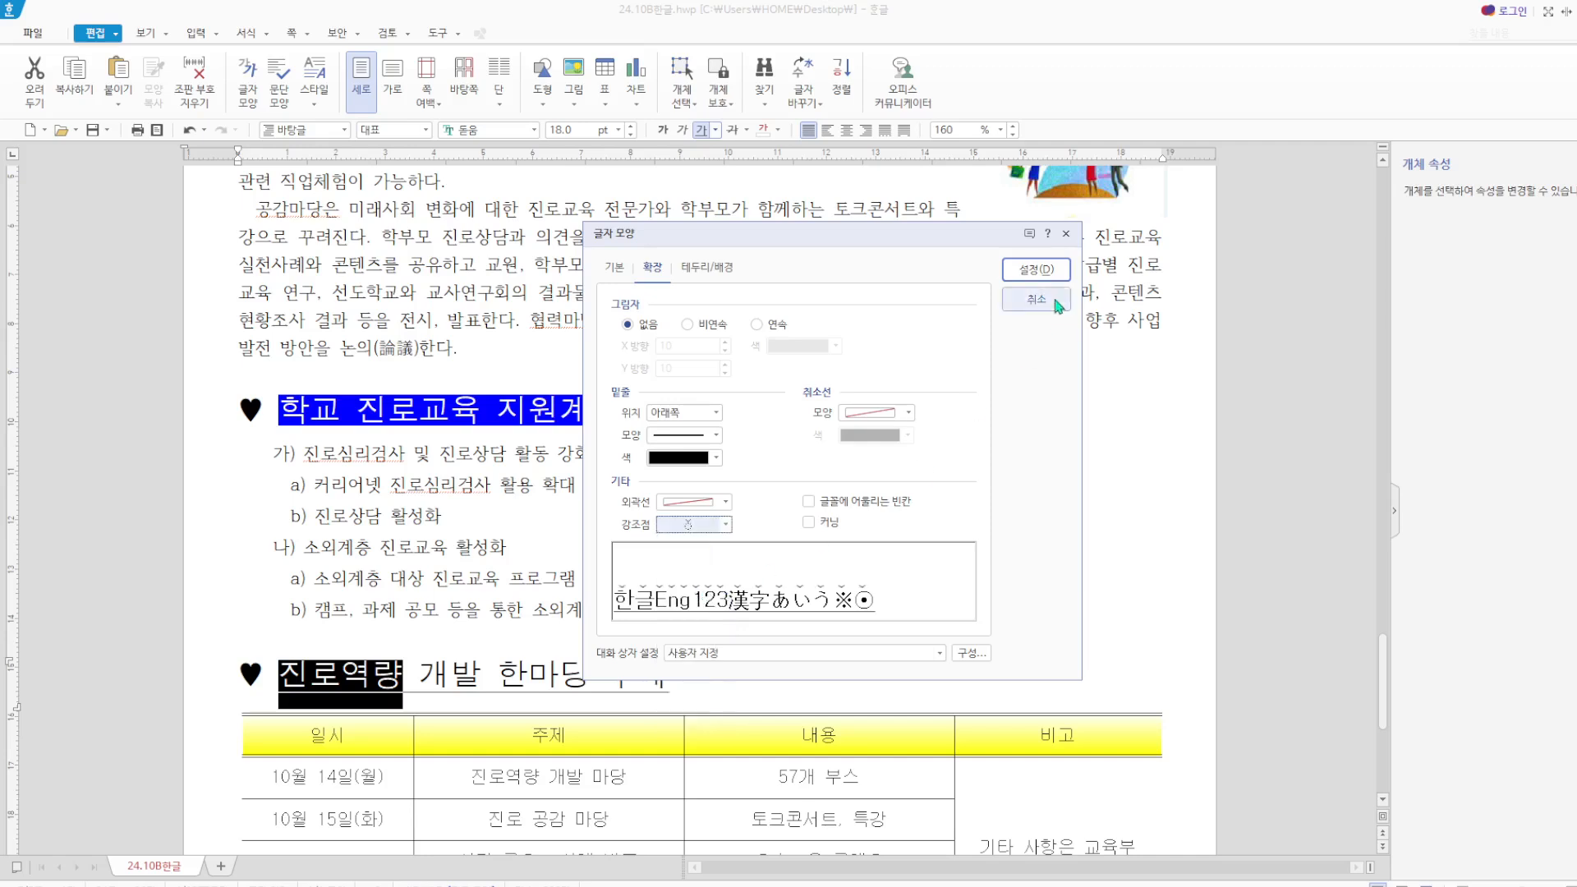
left_click(1037, 269)
left_click(816, 682)
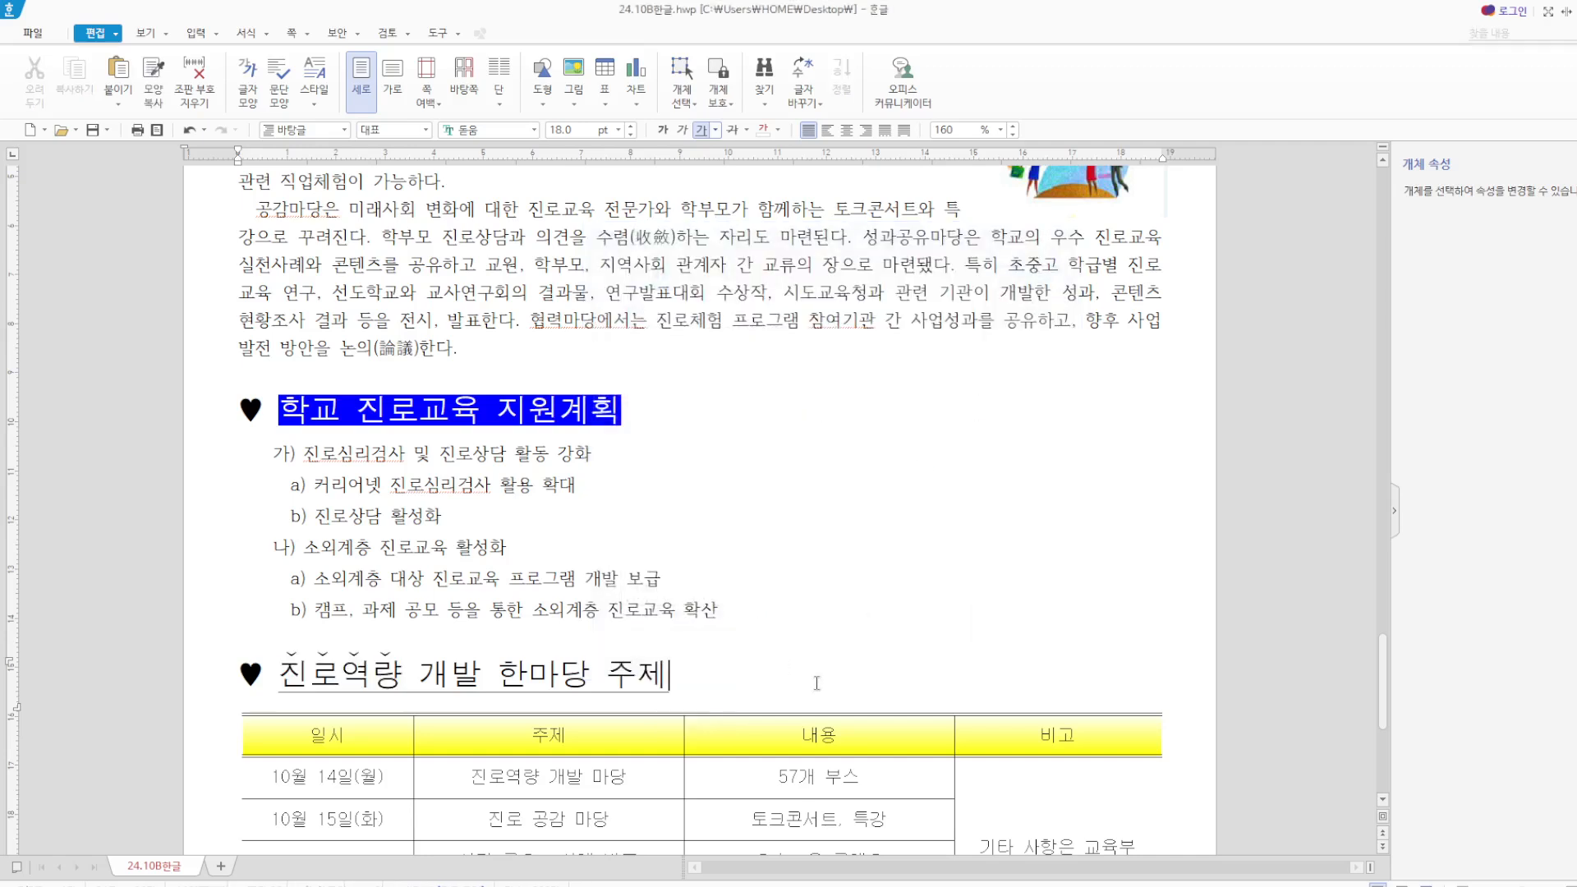
Put ˇ-shaped emphasis marks (강조점) above 한마당 in the heading "진로역량 개발 한마당 주제" and save the document.
left_click_drag(501, 666, 583, 667)
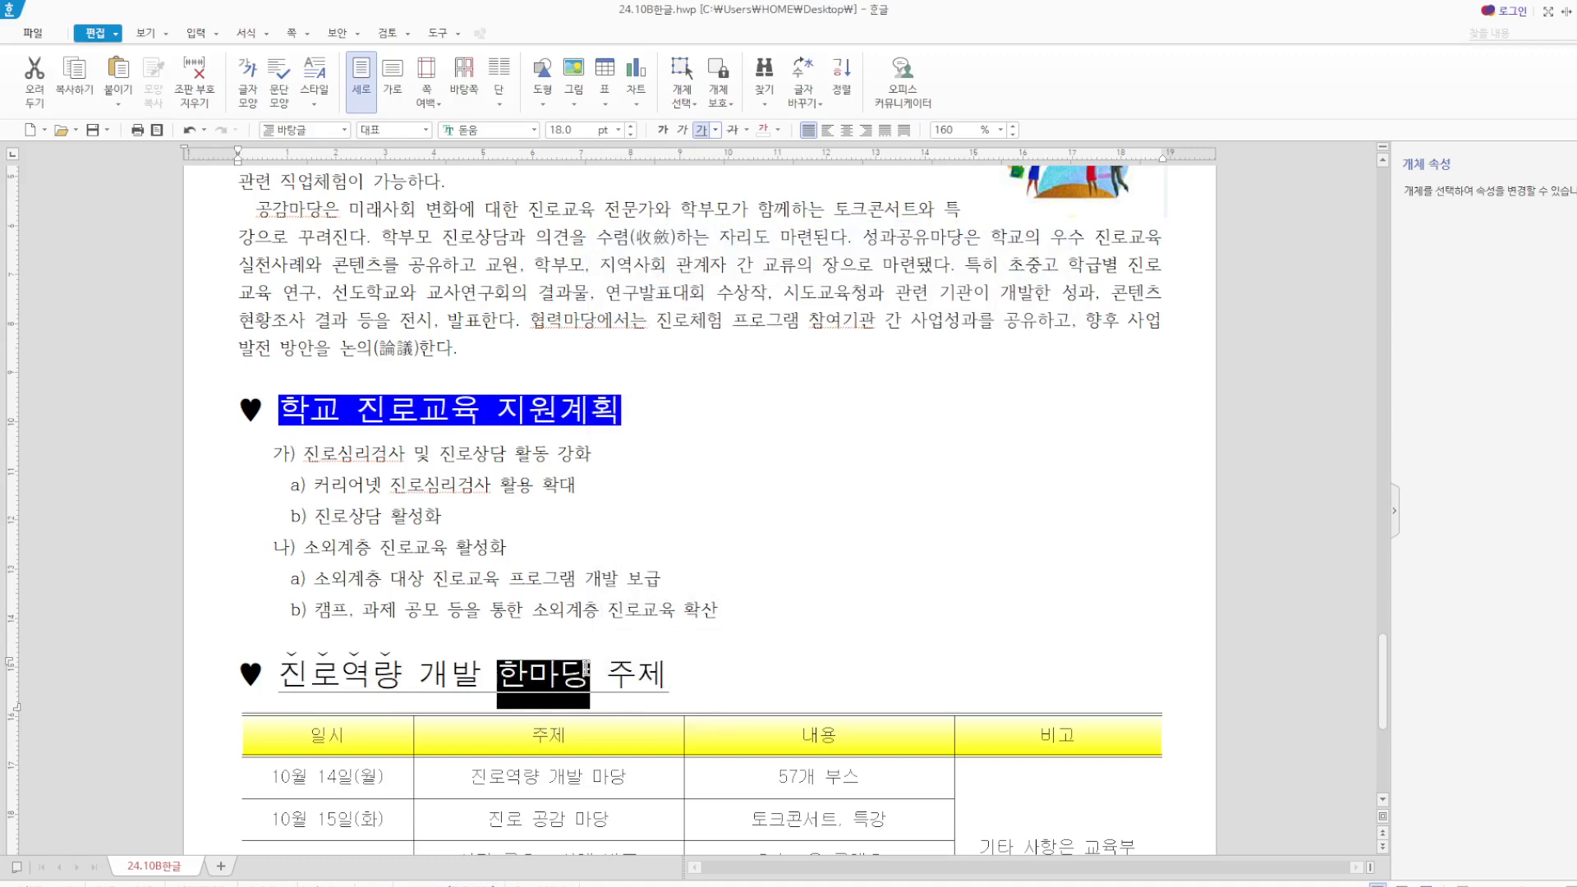
right_click(575, 680)
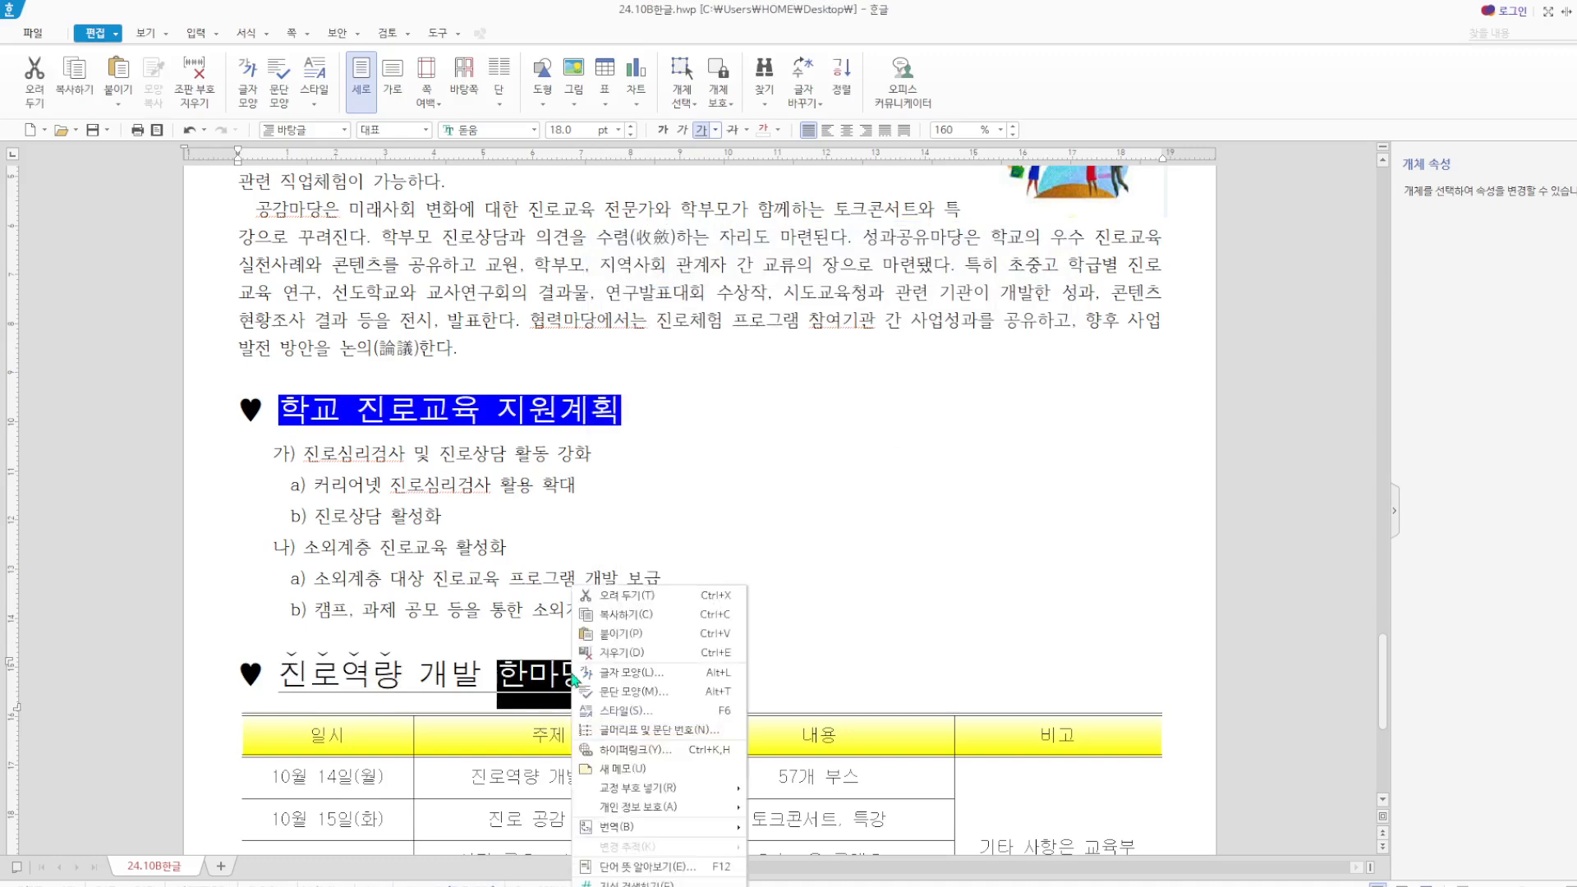
left_click(620, 688)
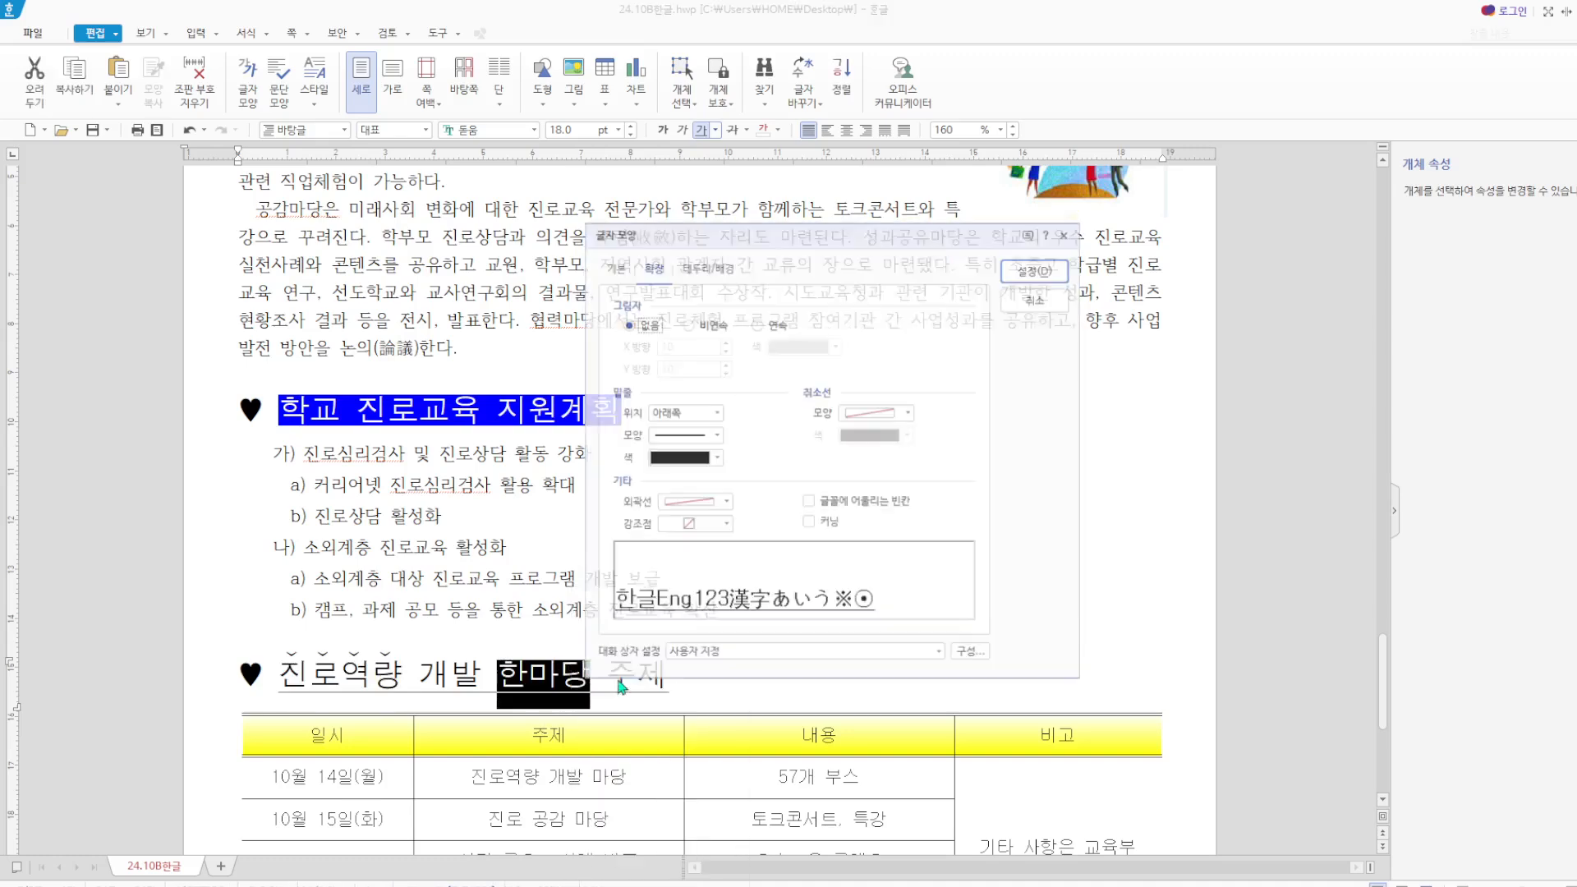
left_click(727, 525)
left_click(721, 584)
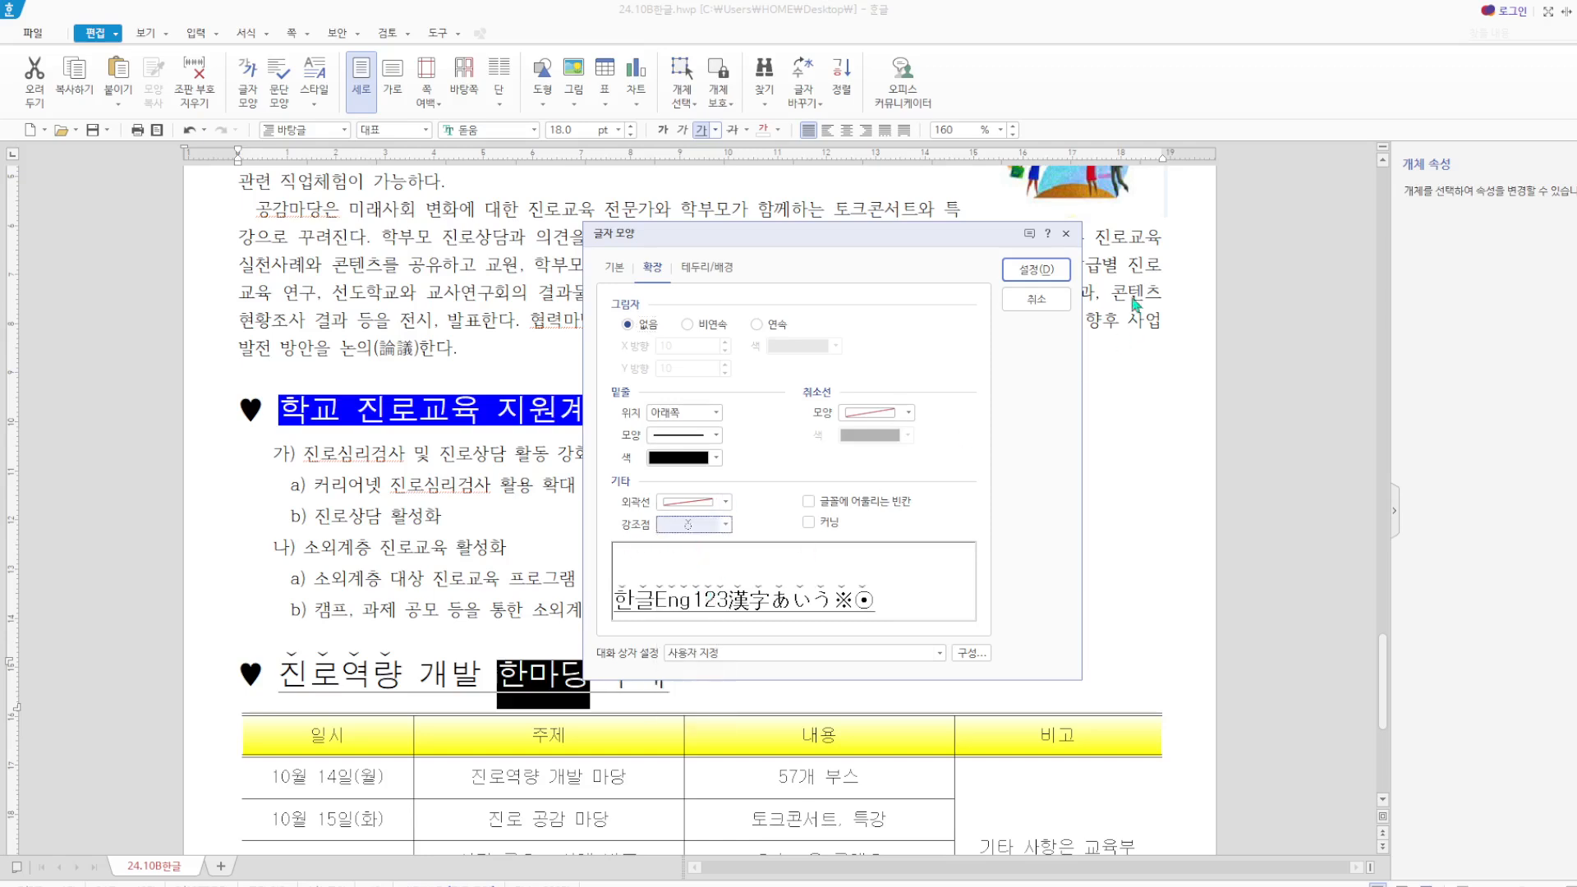
left_click(1036, 270)
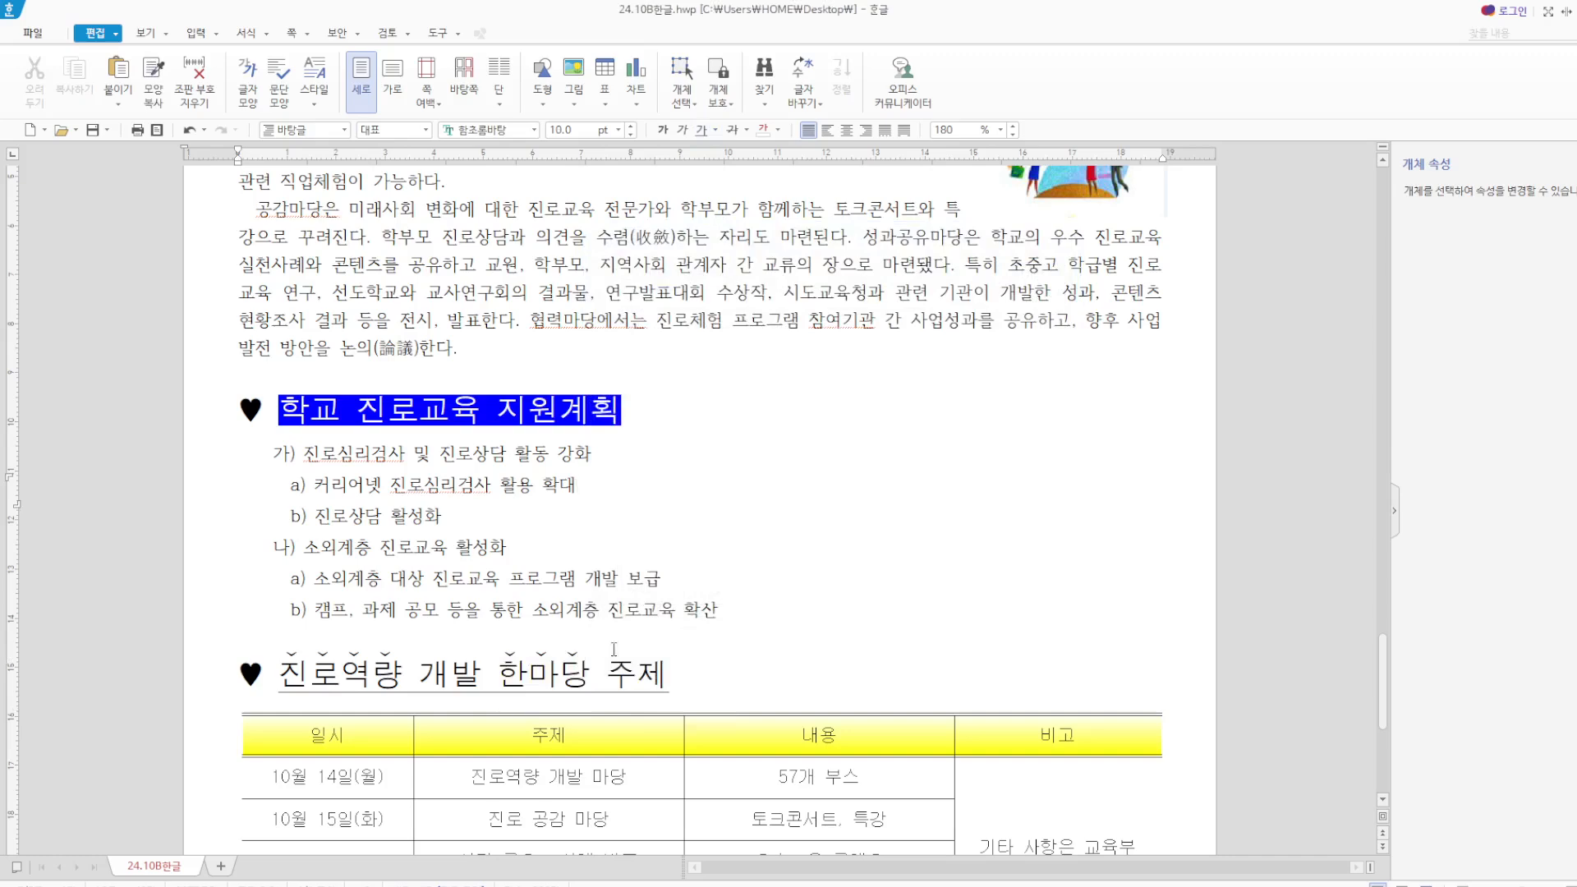
left_click(93, 130)
Check the gradient background settings of the schedule table's header row and close them without changes.
scroll(476, 359, "down", 3)
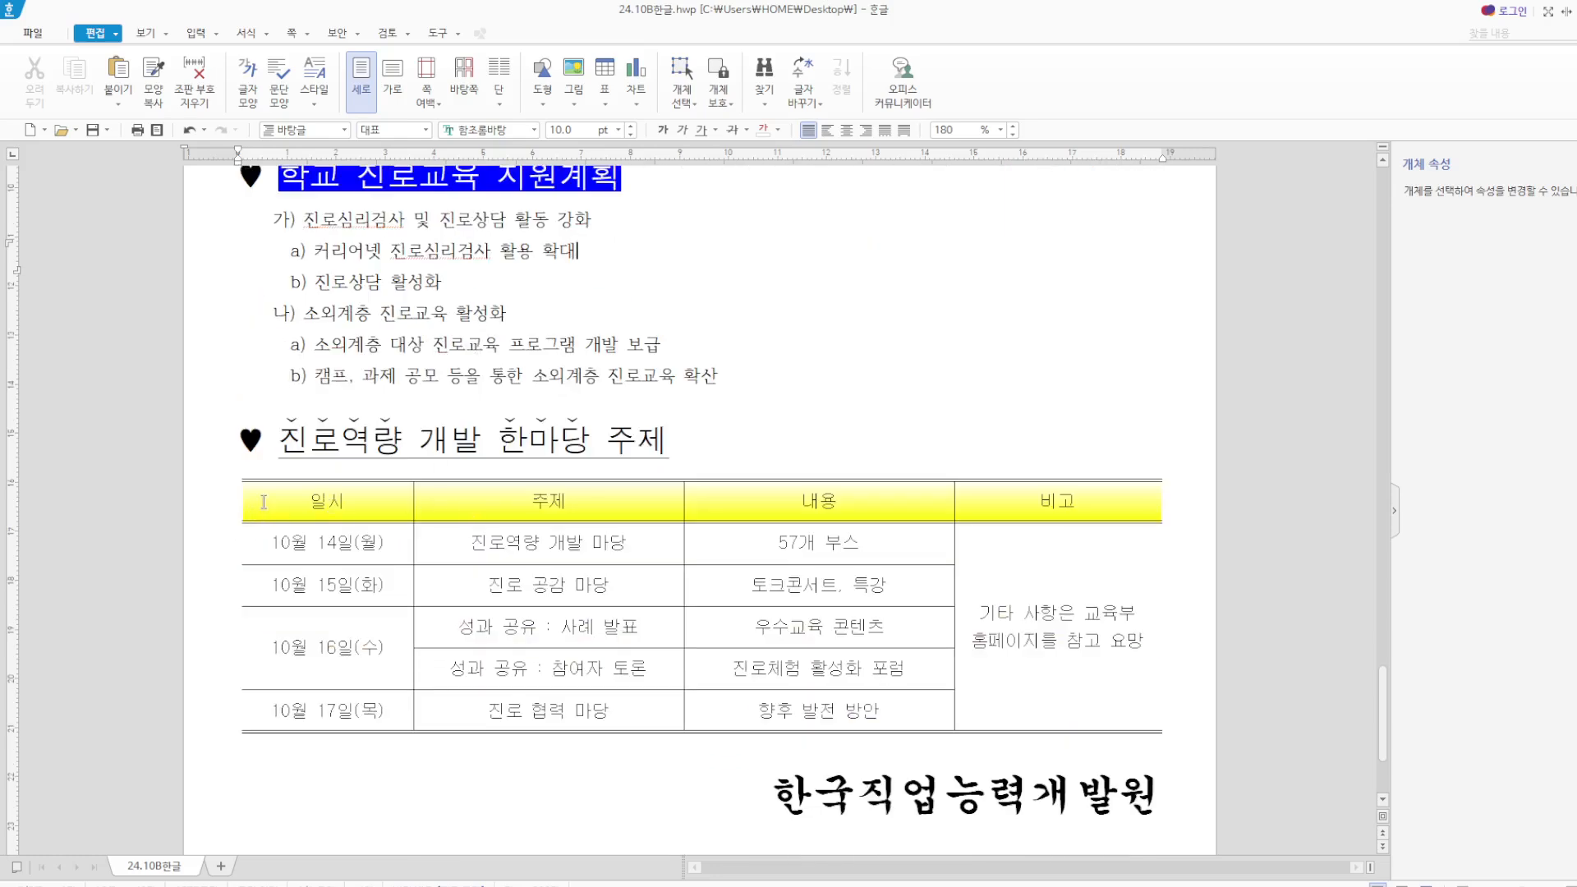
left_click_drag(264, 502, 1057, 500)
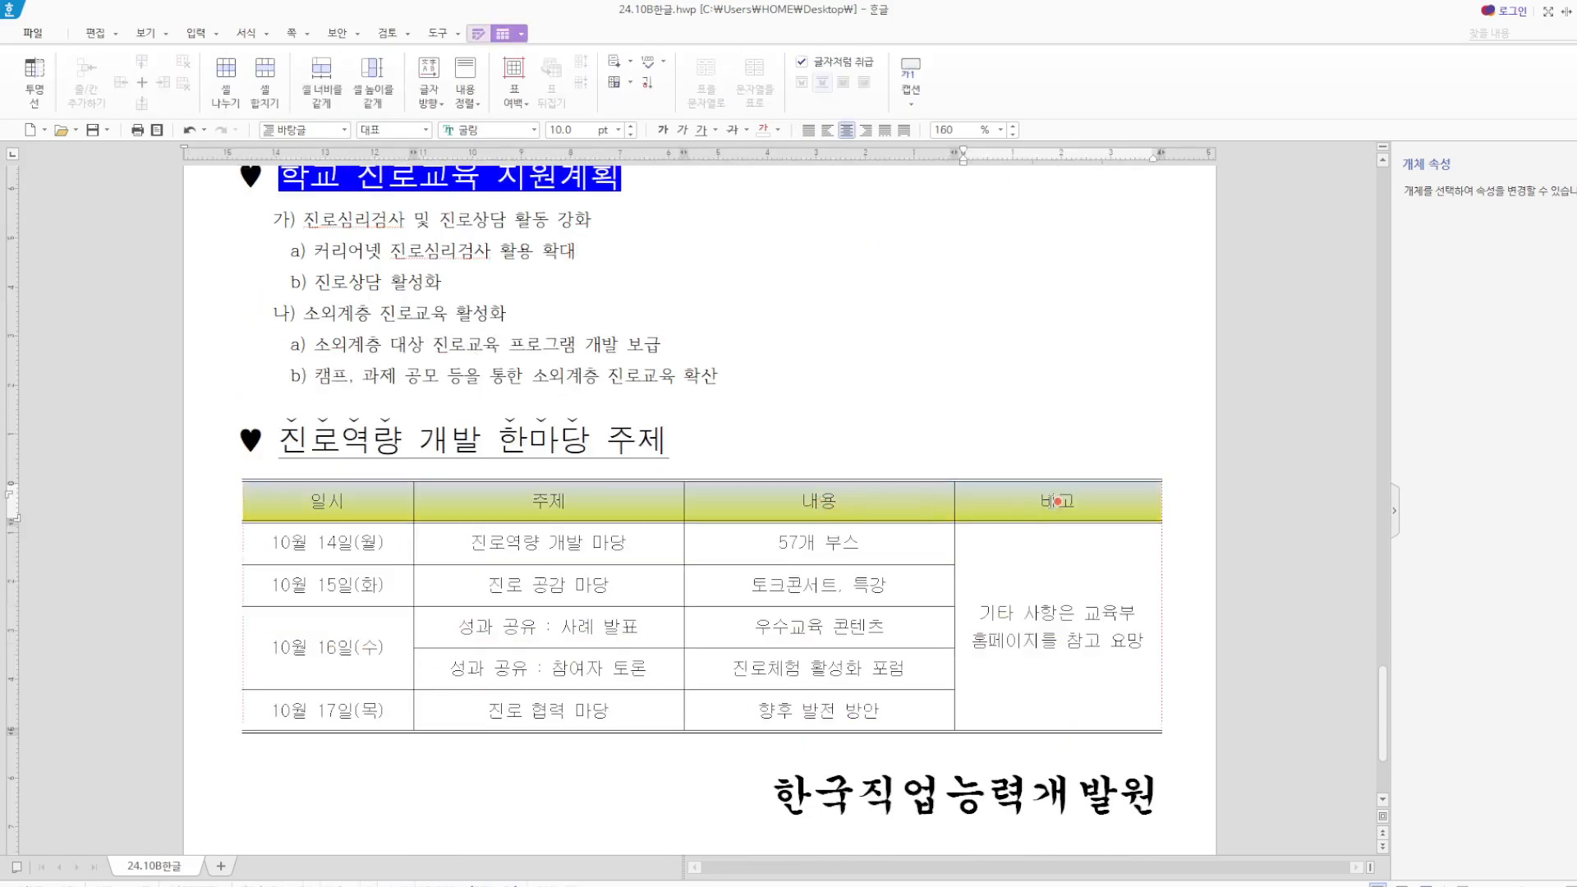
key("c")
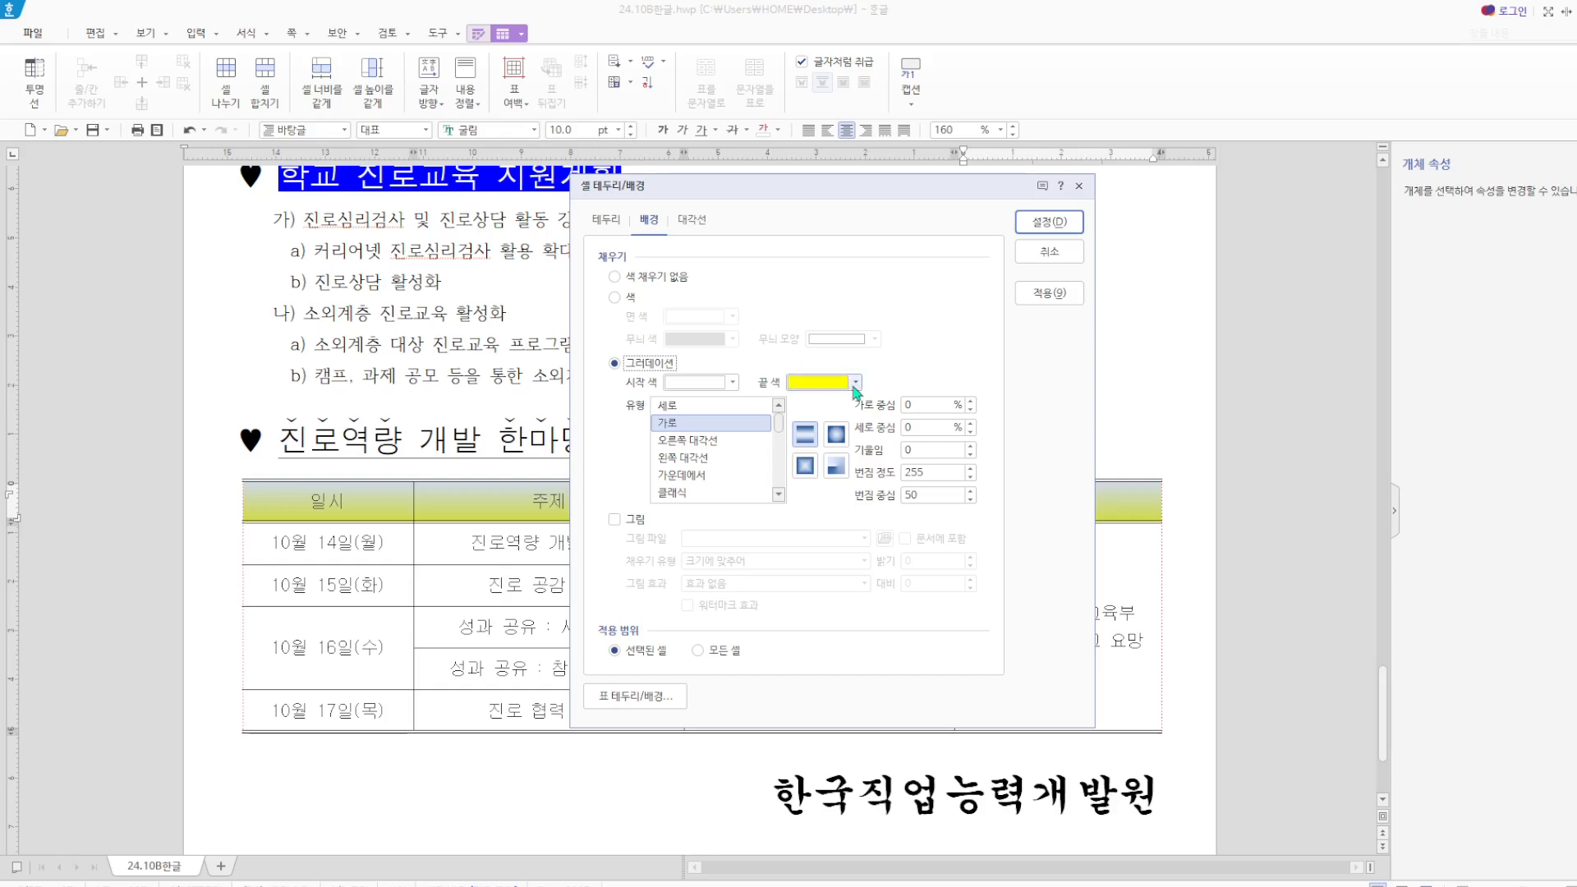
left_click(1081, 187)
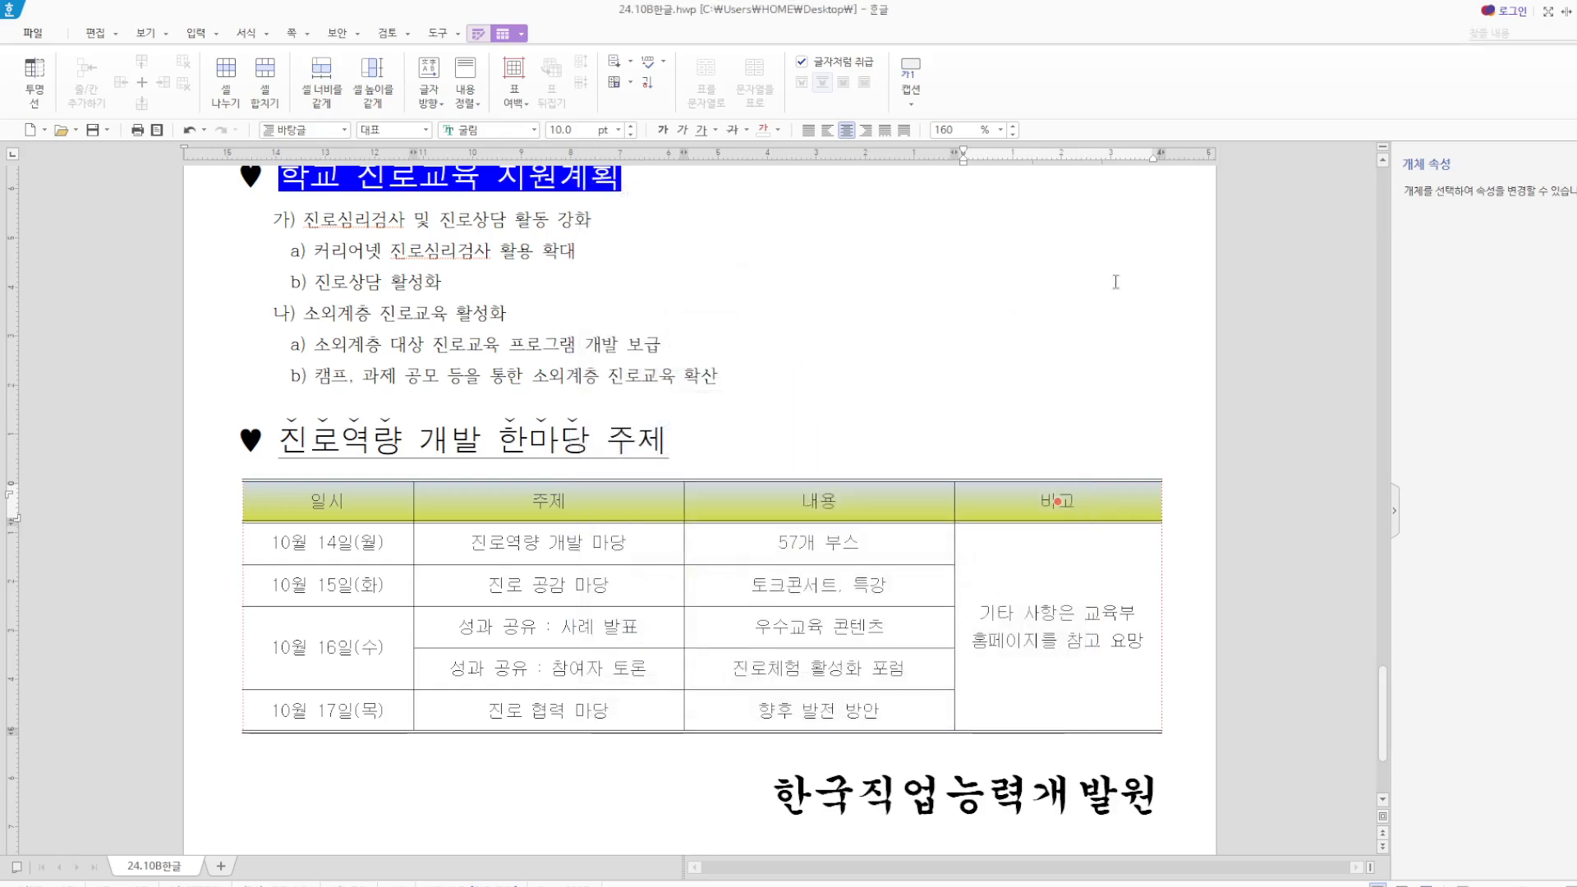
Check the cell border settings of the whole schedule table and close them without changes.
left_click(371, 593)
left_click_drag(342, 510, 1010, 695)
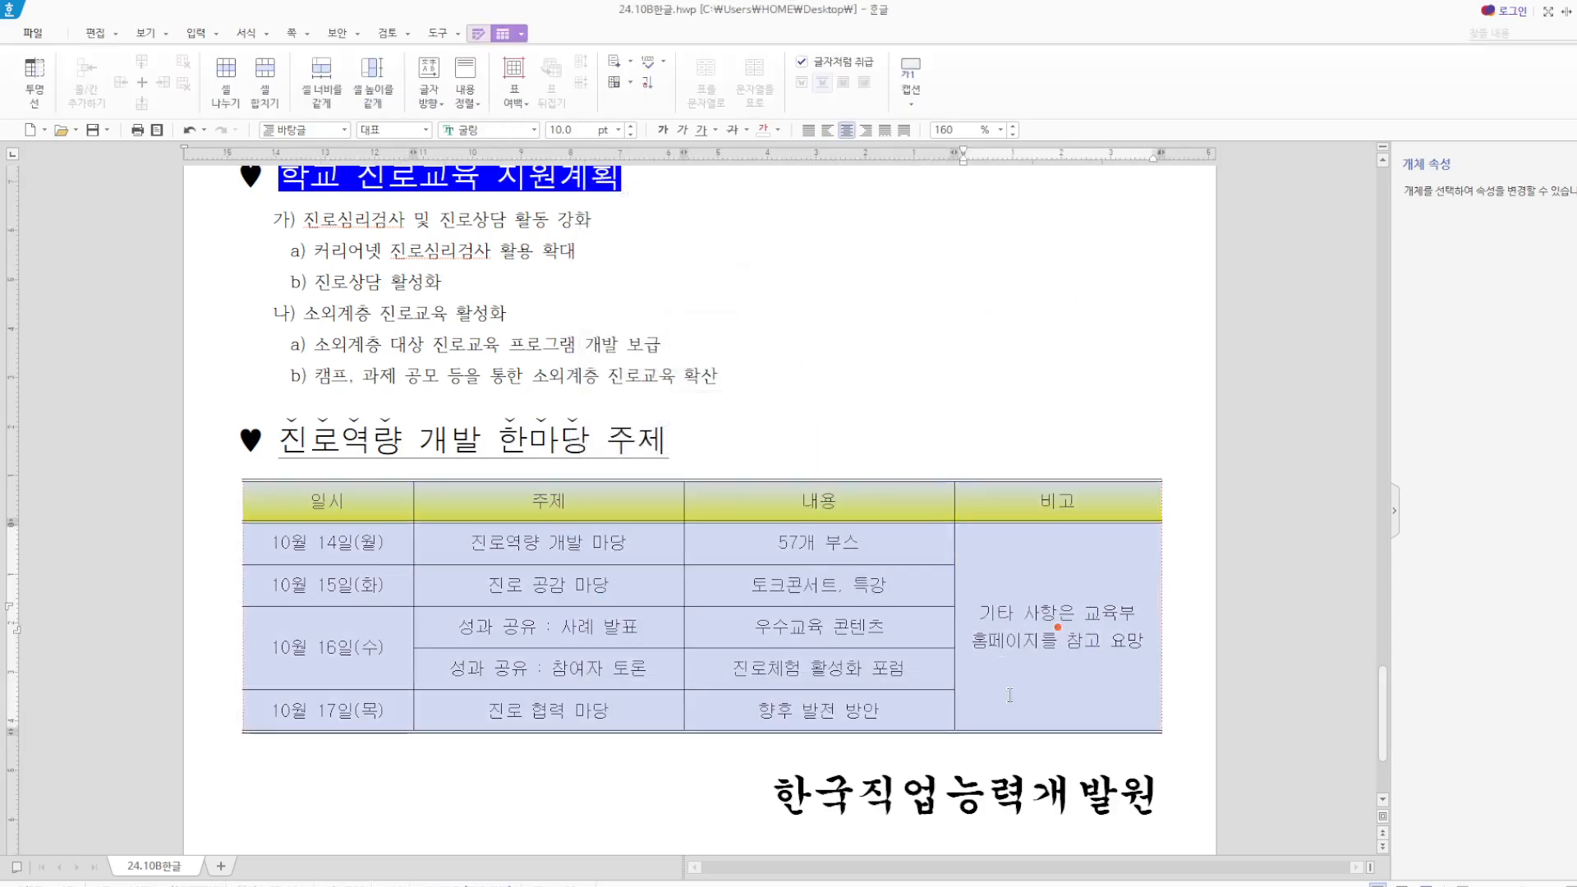
key("l")
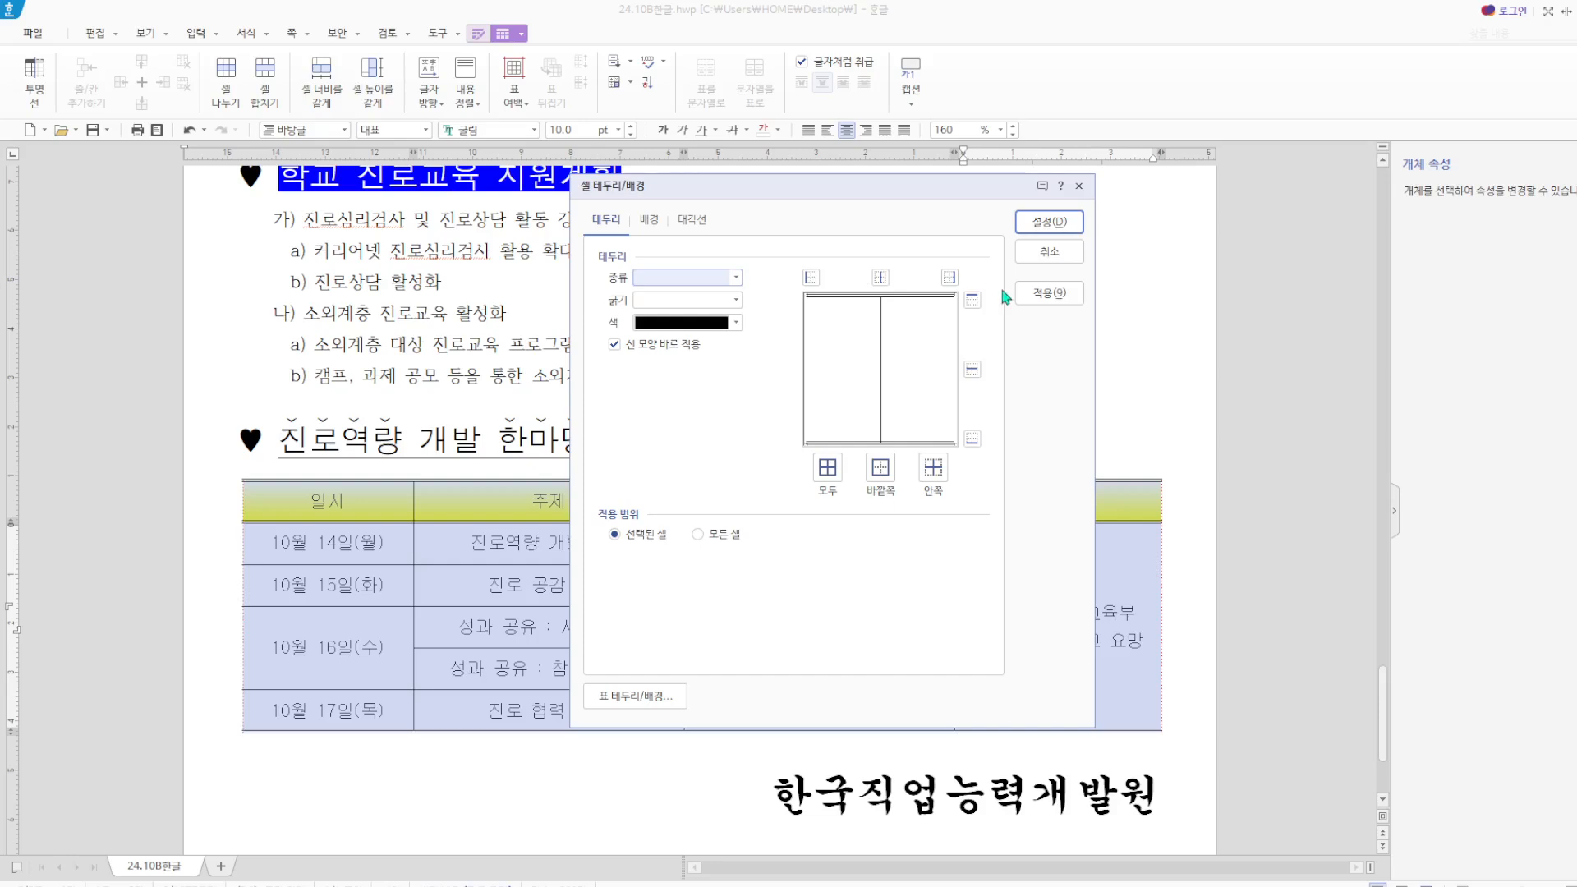
left_click(1079, 185)
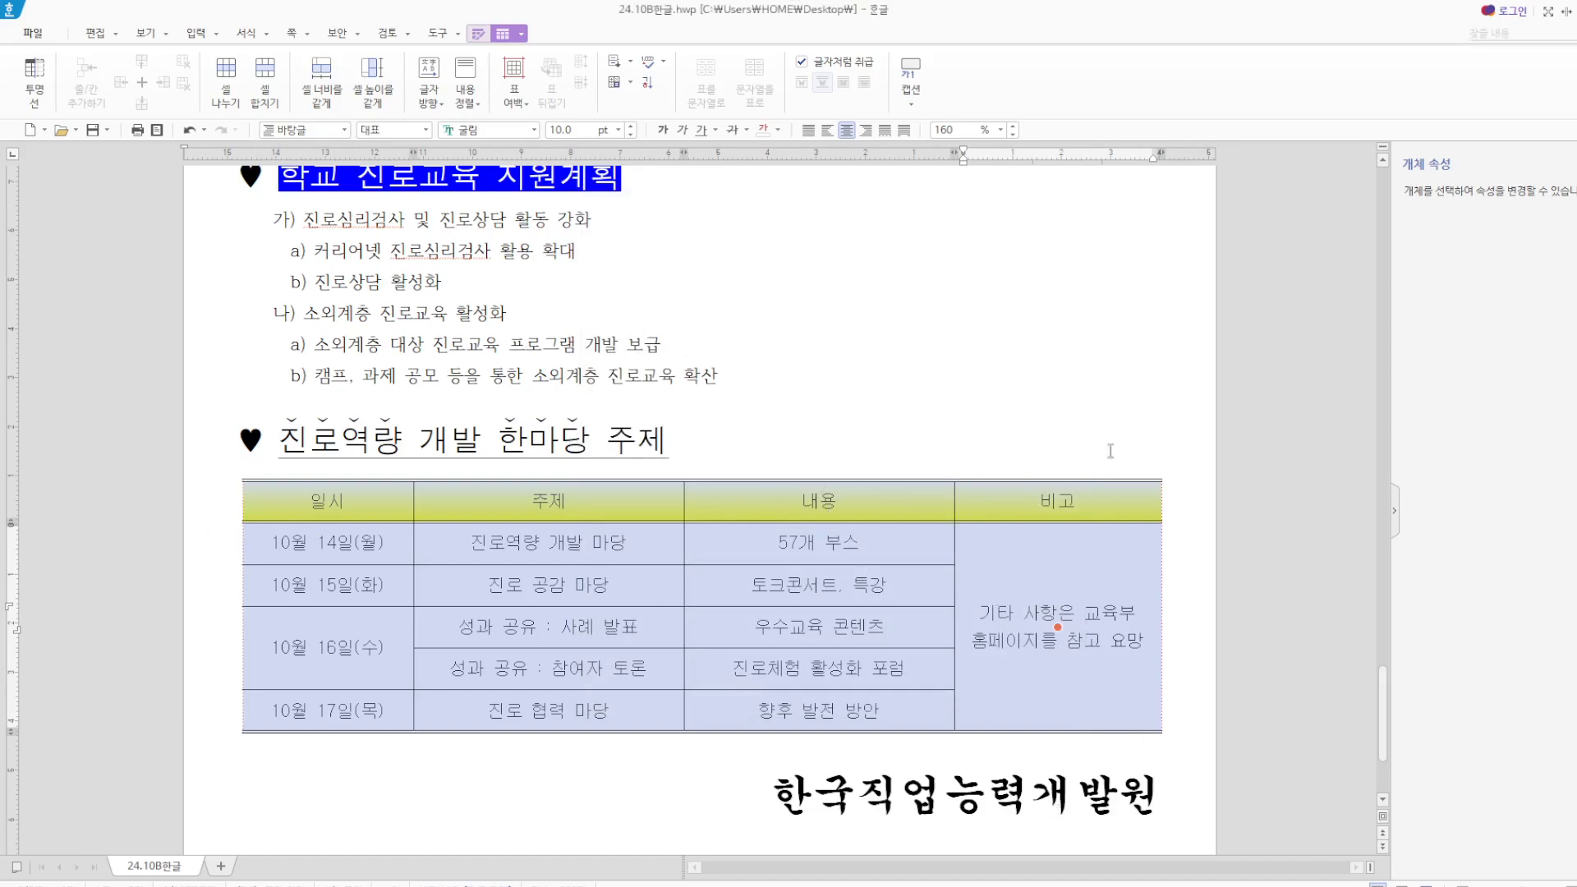
Check the basic character formatting of the line 한국직업능력개발원 below the table and deselect it.
left_click_drag(768, 794, 1279, 810)
right_click(1120, 798)
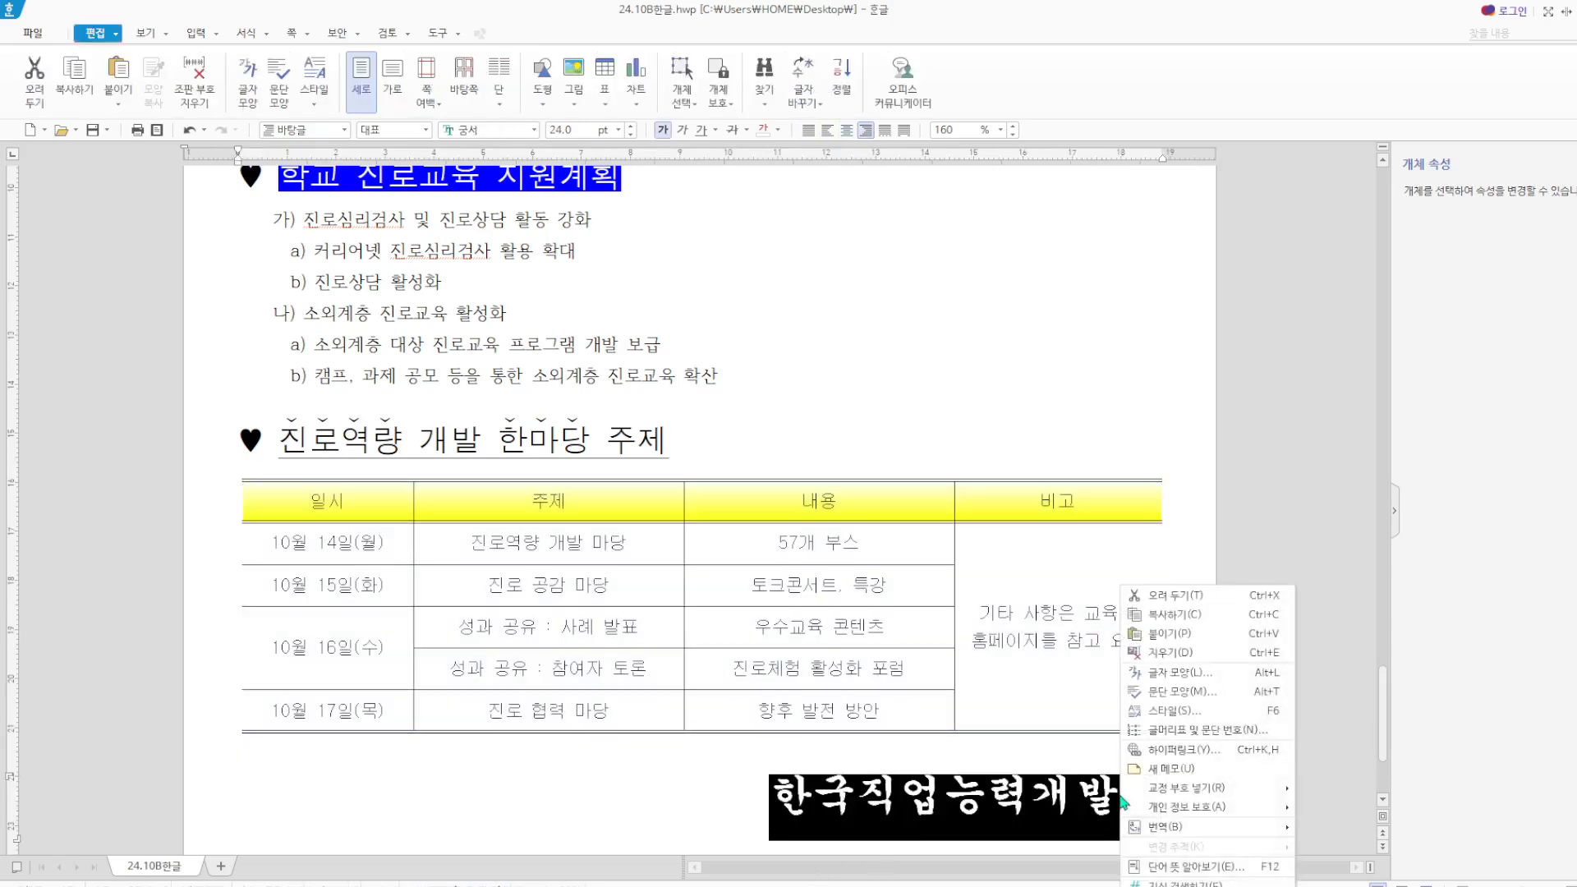
left_click(1190, 682)
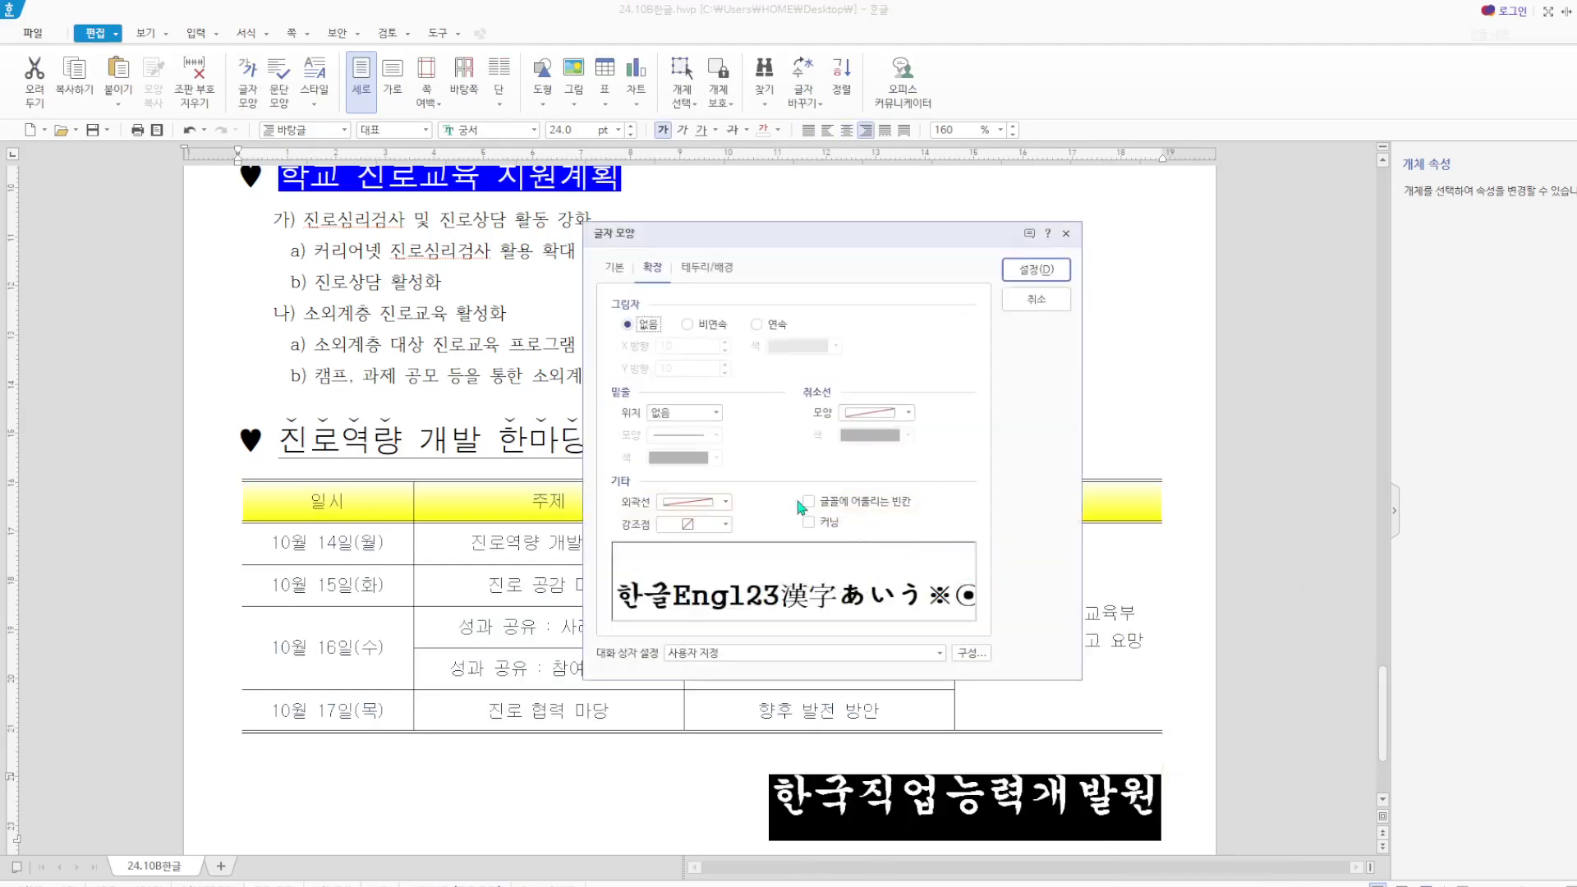
left_click(616, 268)
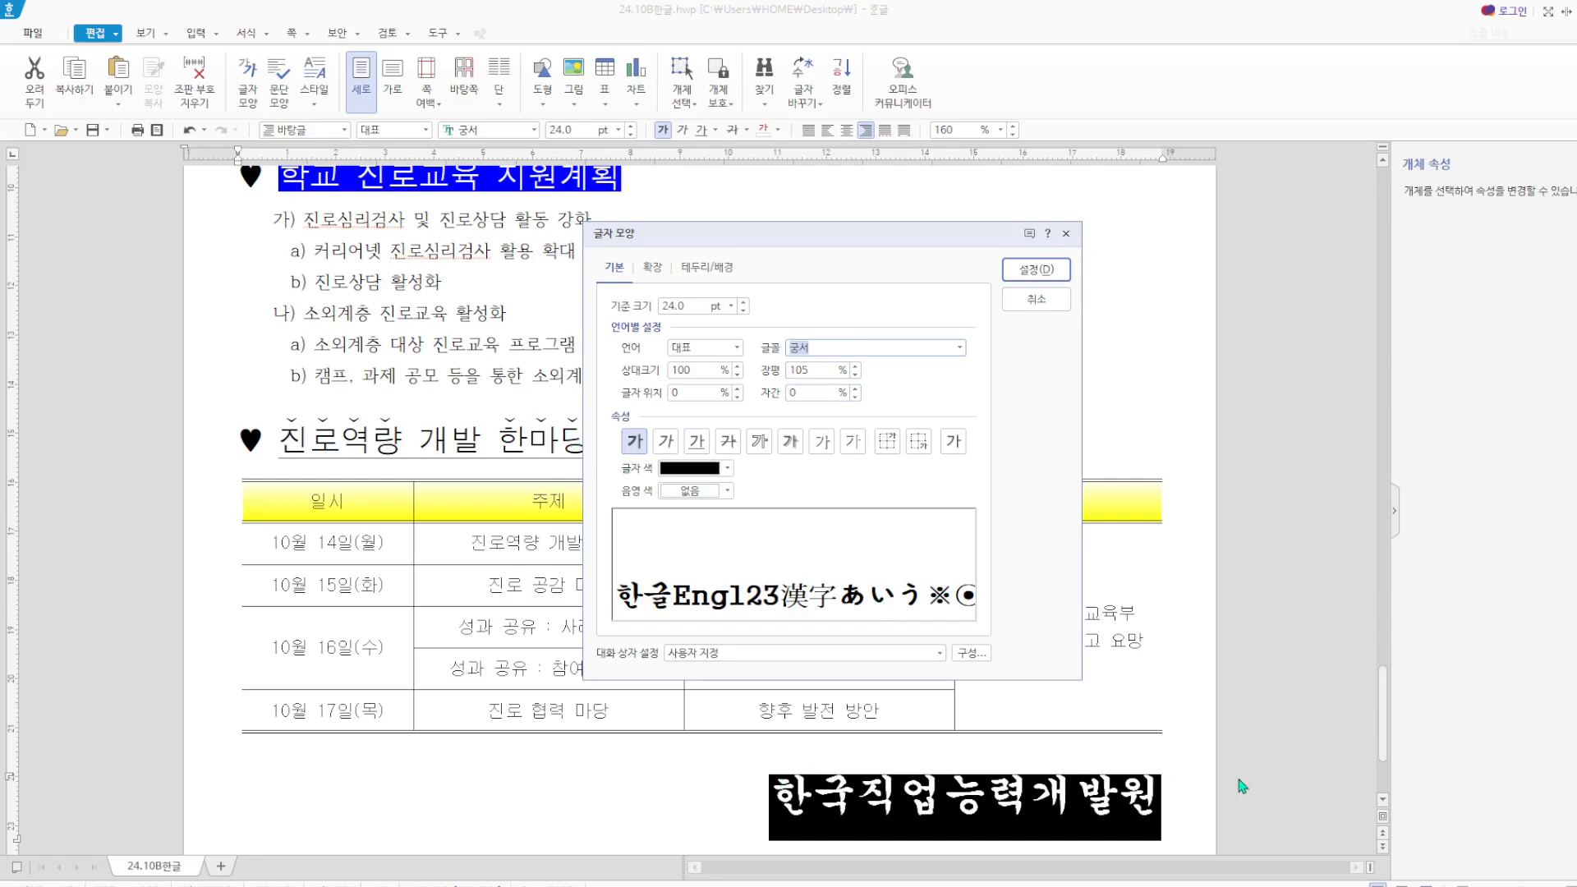
left_click(1066, 237)
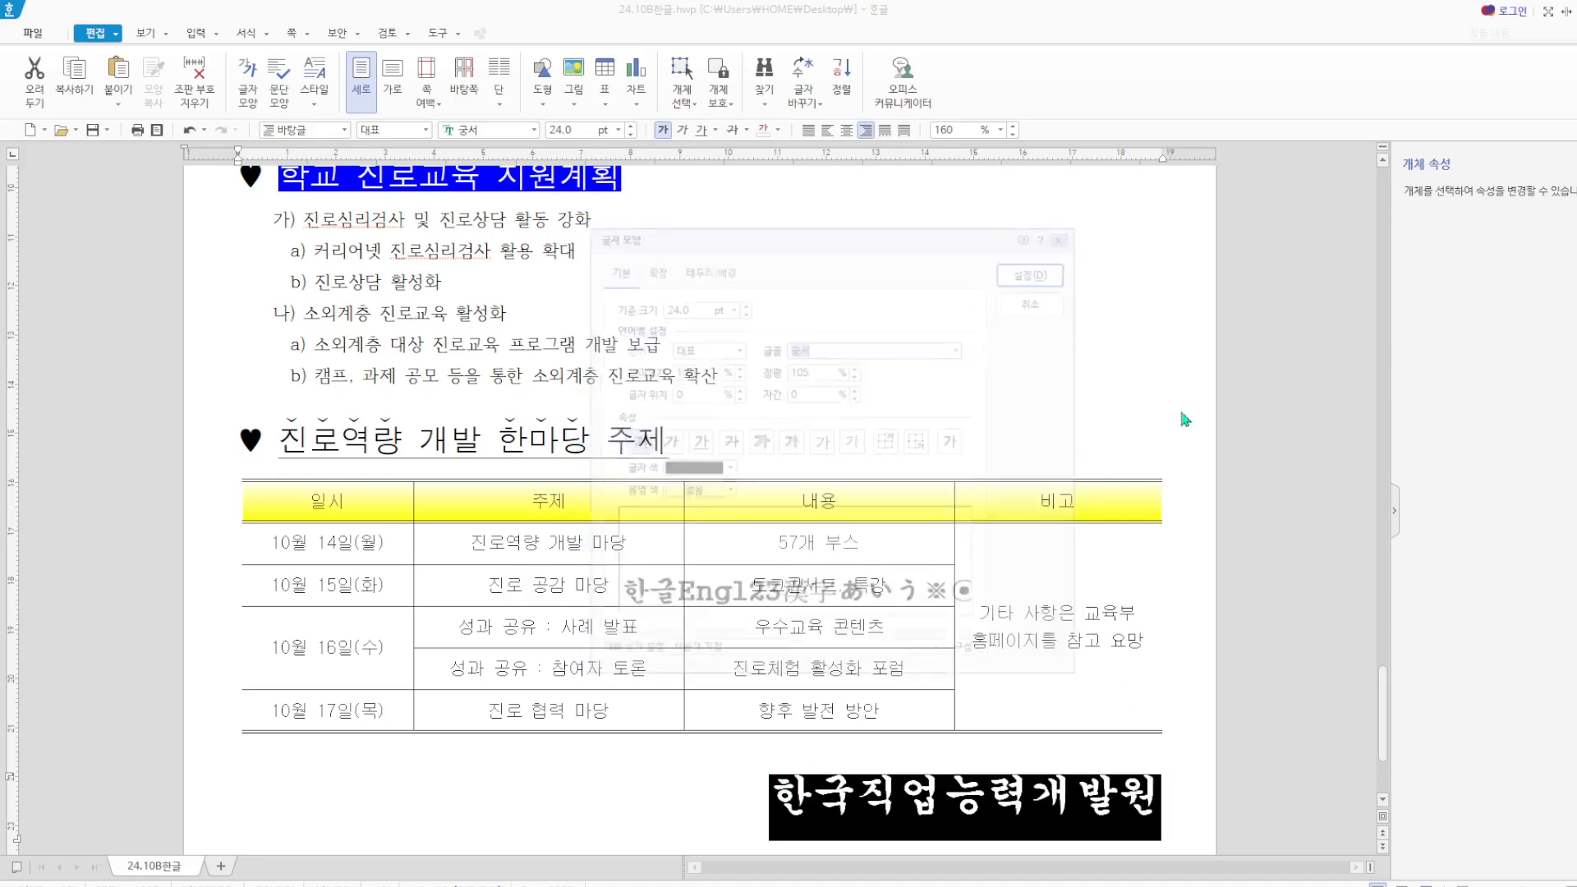
left_click(1191, 722)
Insert a header for both page sides (양쪽) on the article page with the text "진로정보제공".
scroll(1231, 706, "down", 3)
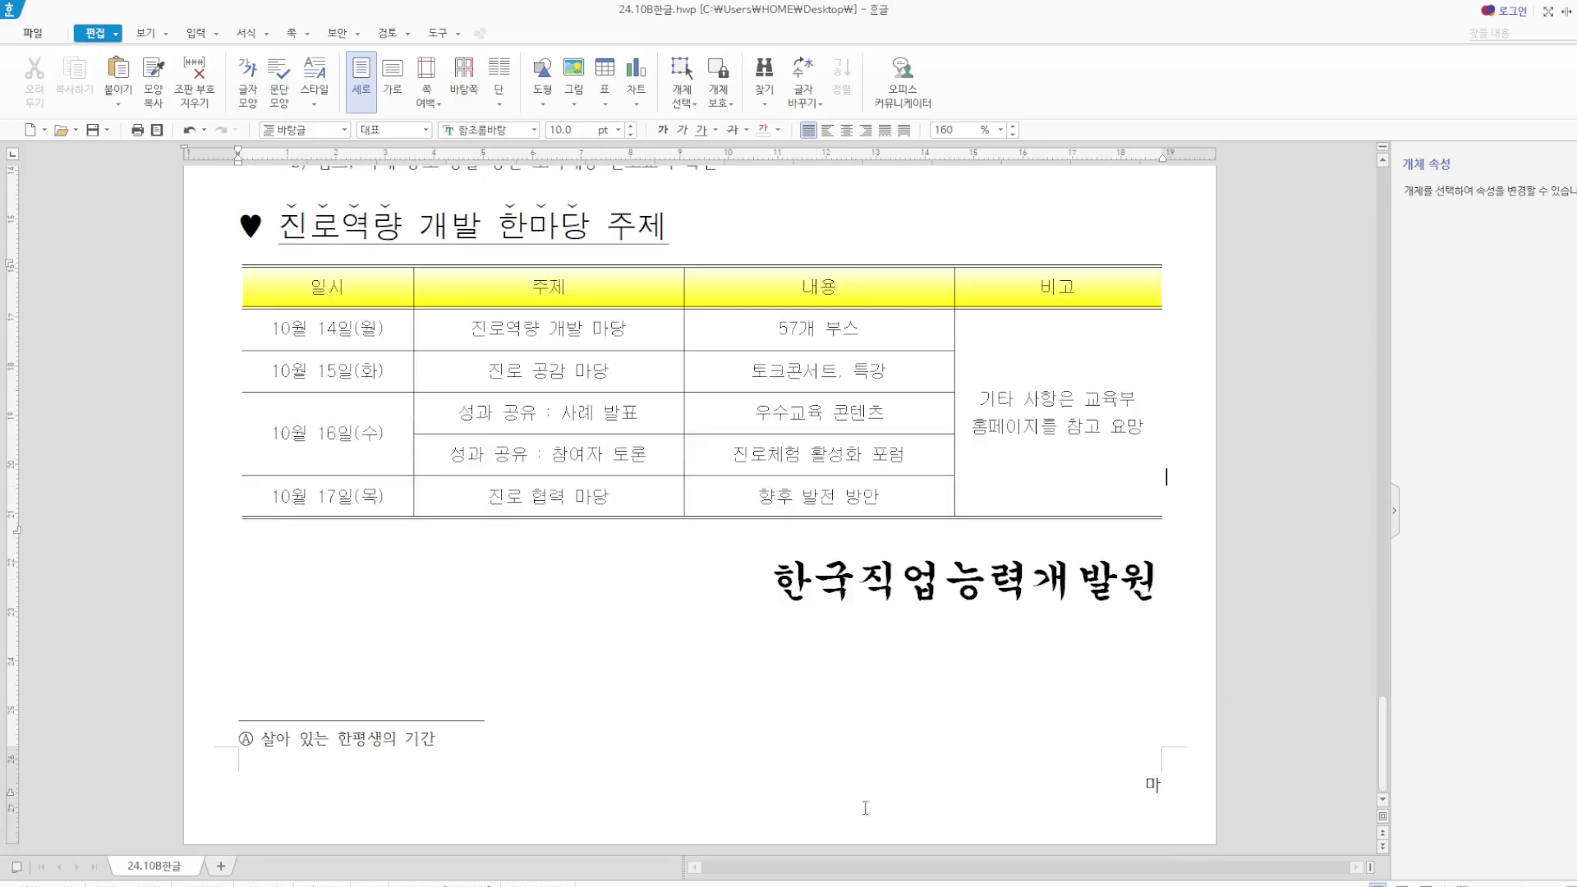
scroll(1116, 624, "up", 15)
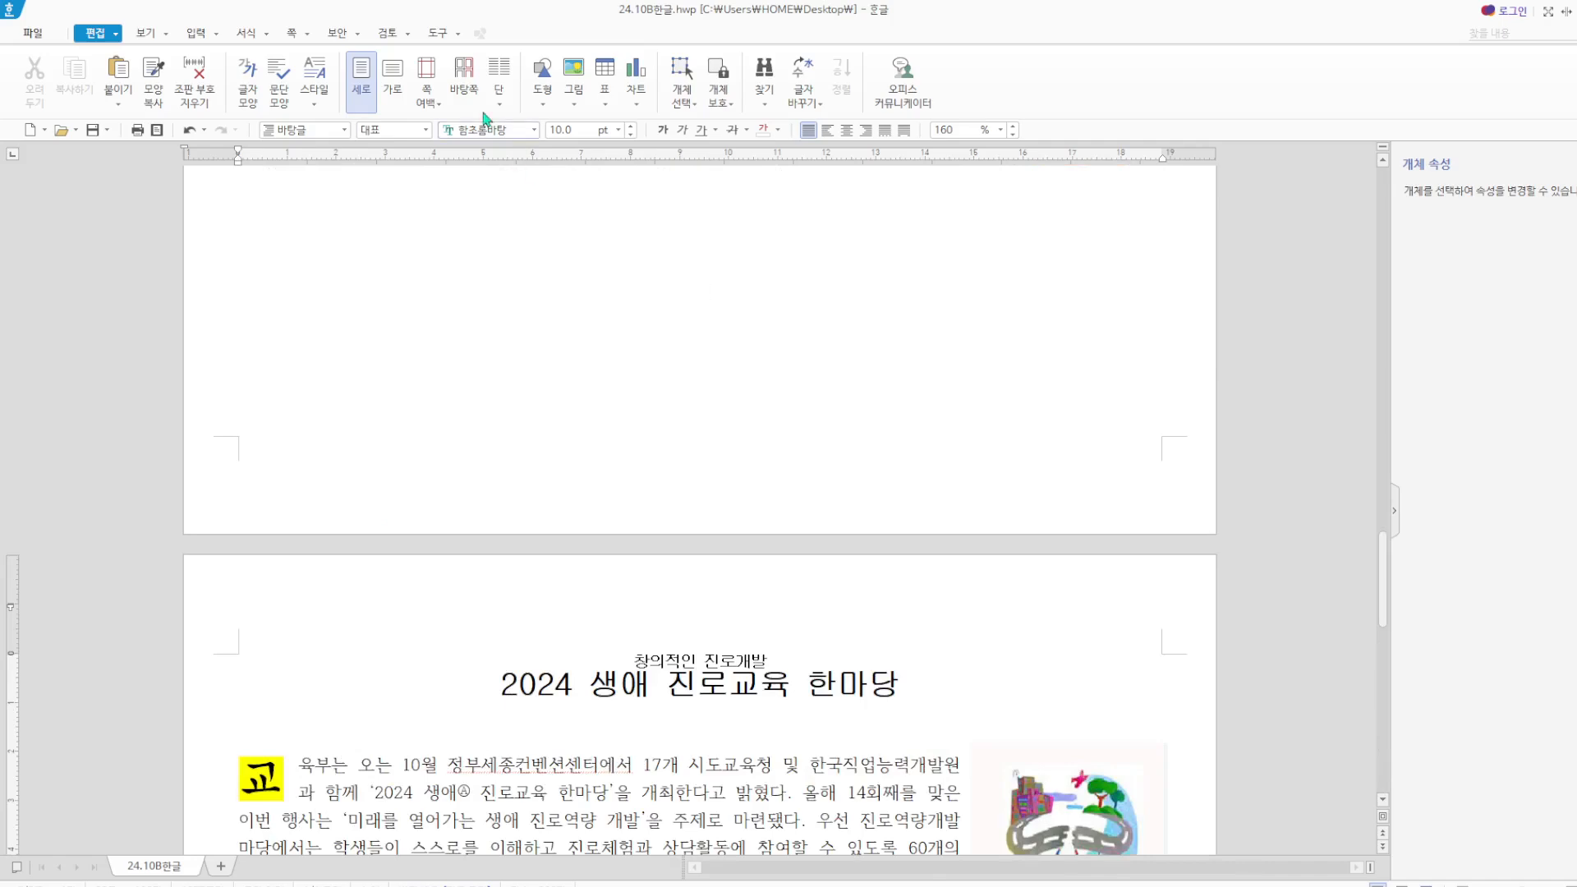
left_click(308, 35)
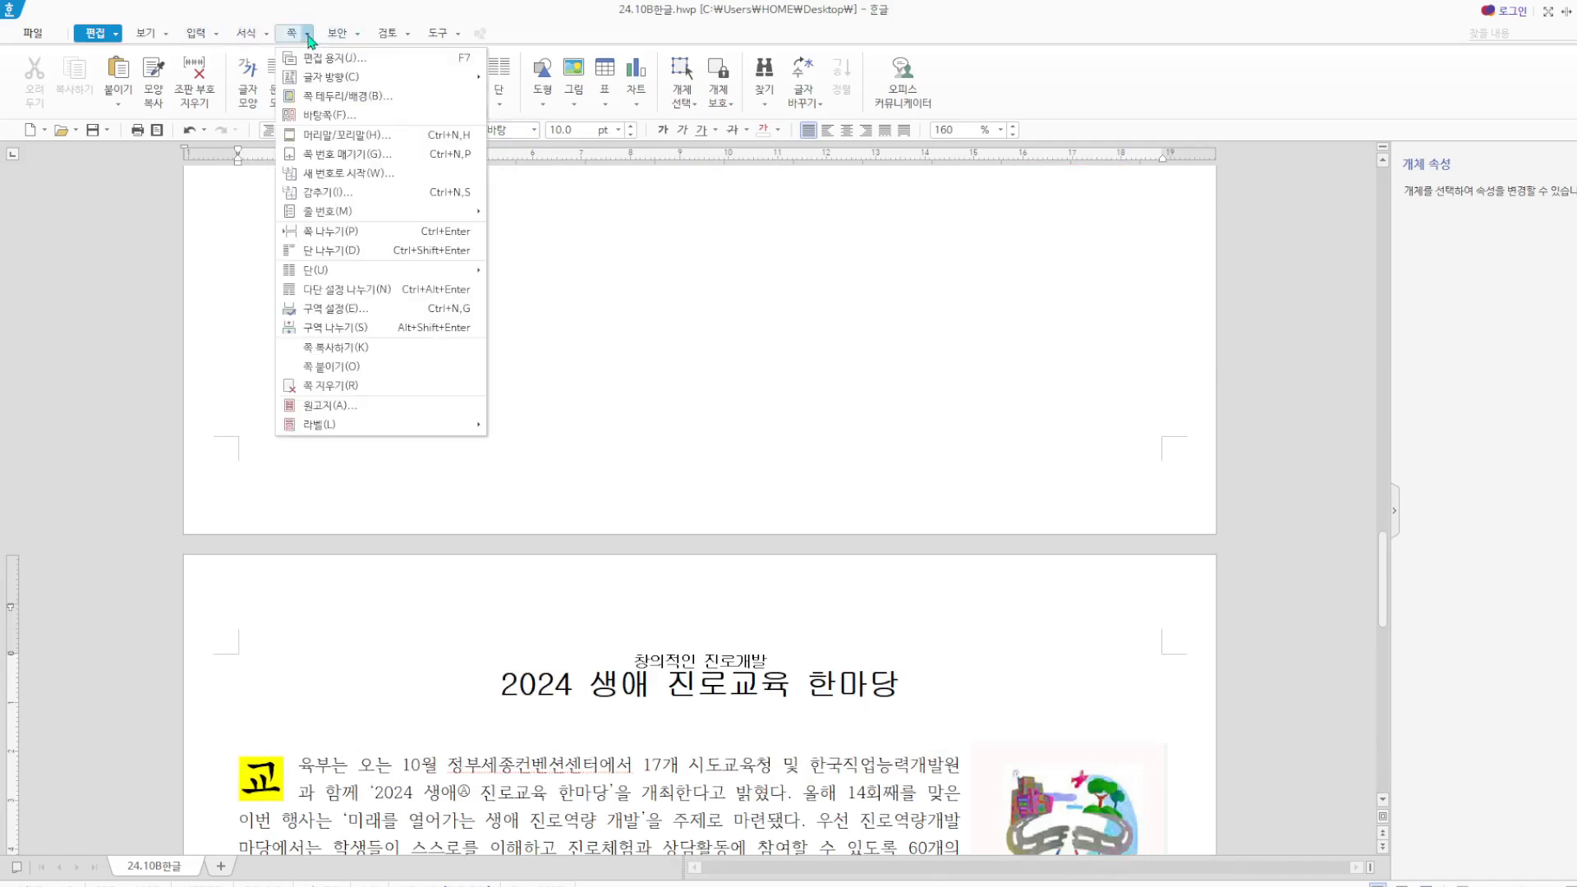
left_click(345, 145)
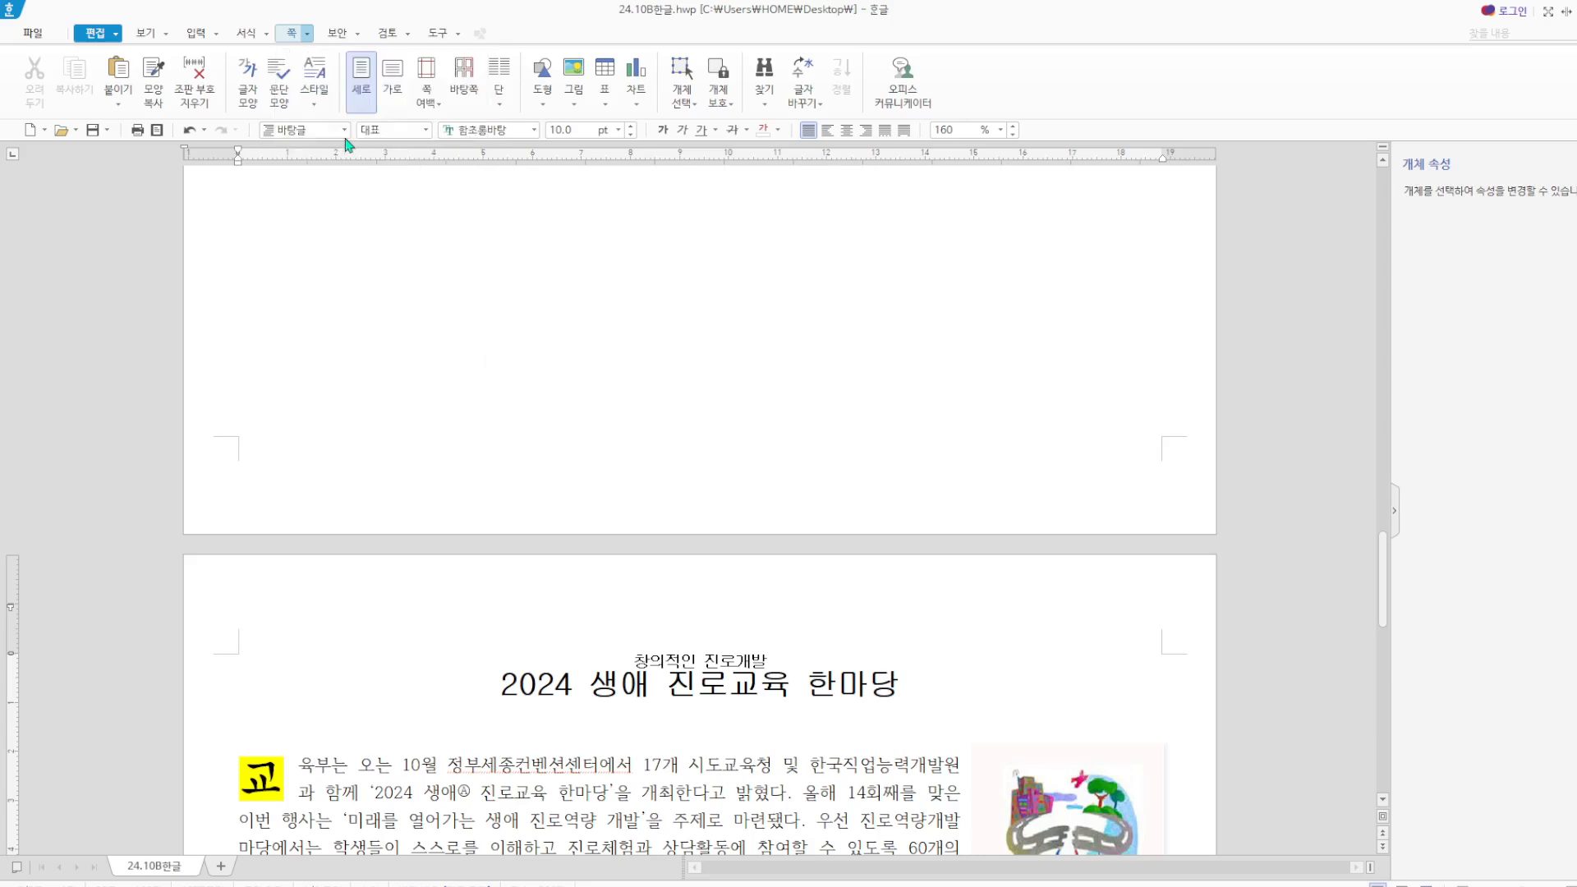
left_click(1100, 294)
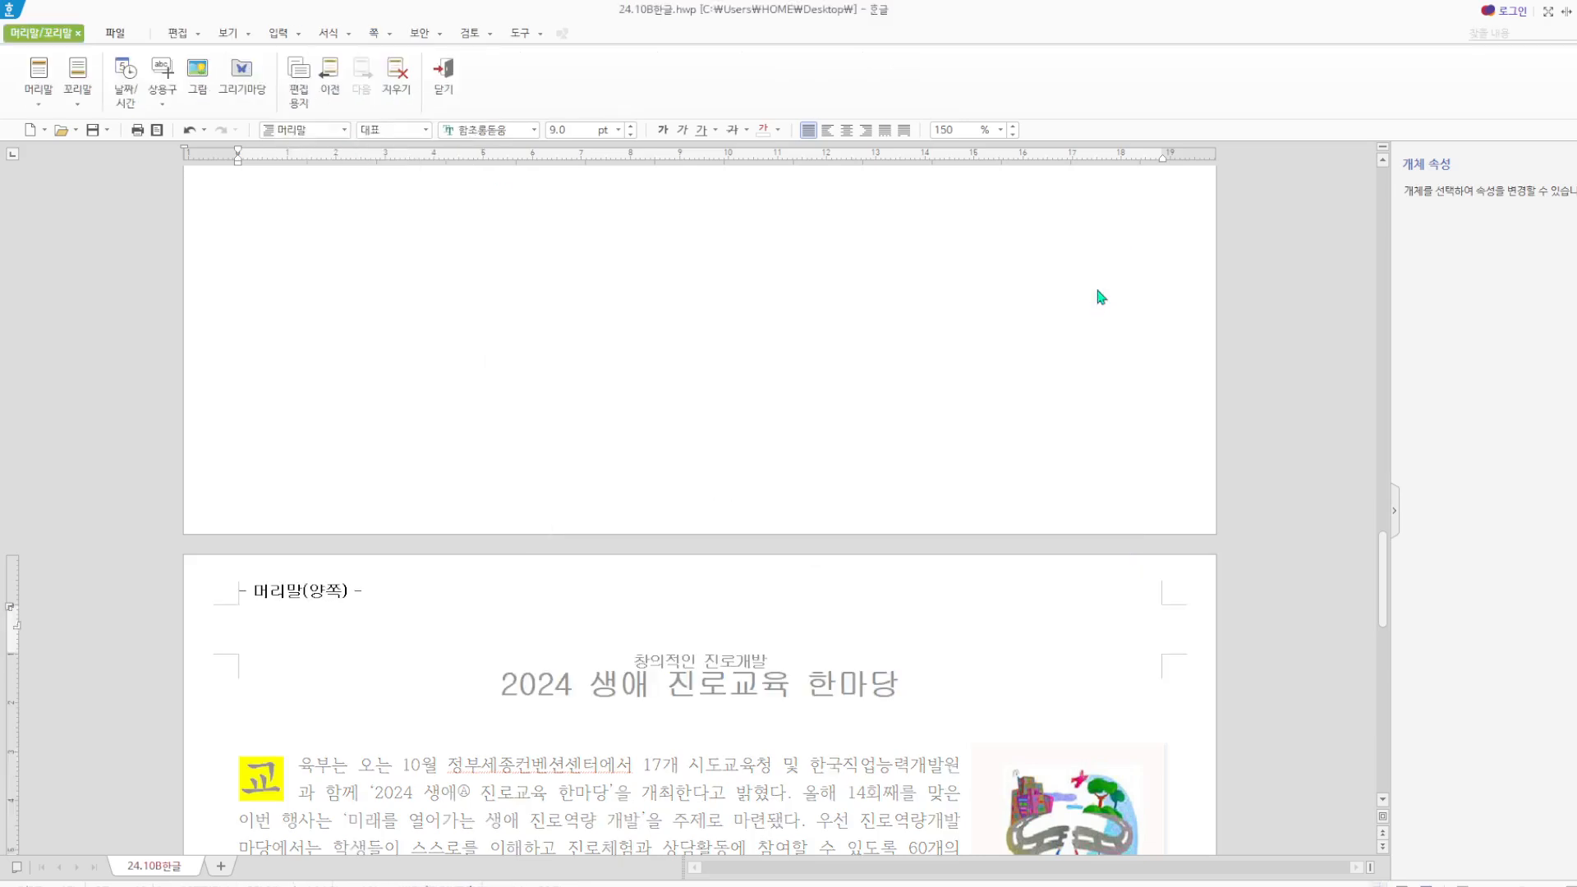
type("ㅈ")
type("로정보")
type("제공")
Format the header text 진로정보제공 in the 돋움 font, align it right and leave header editing.
left_click(212, 600)
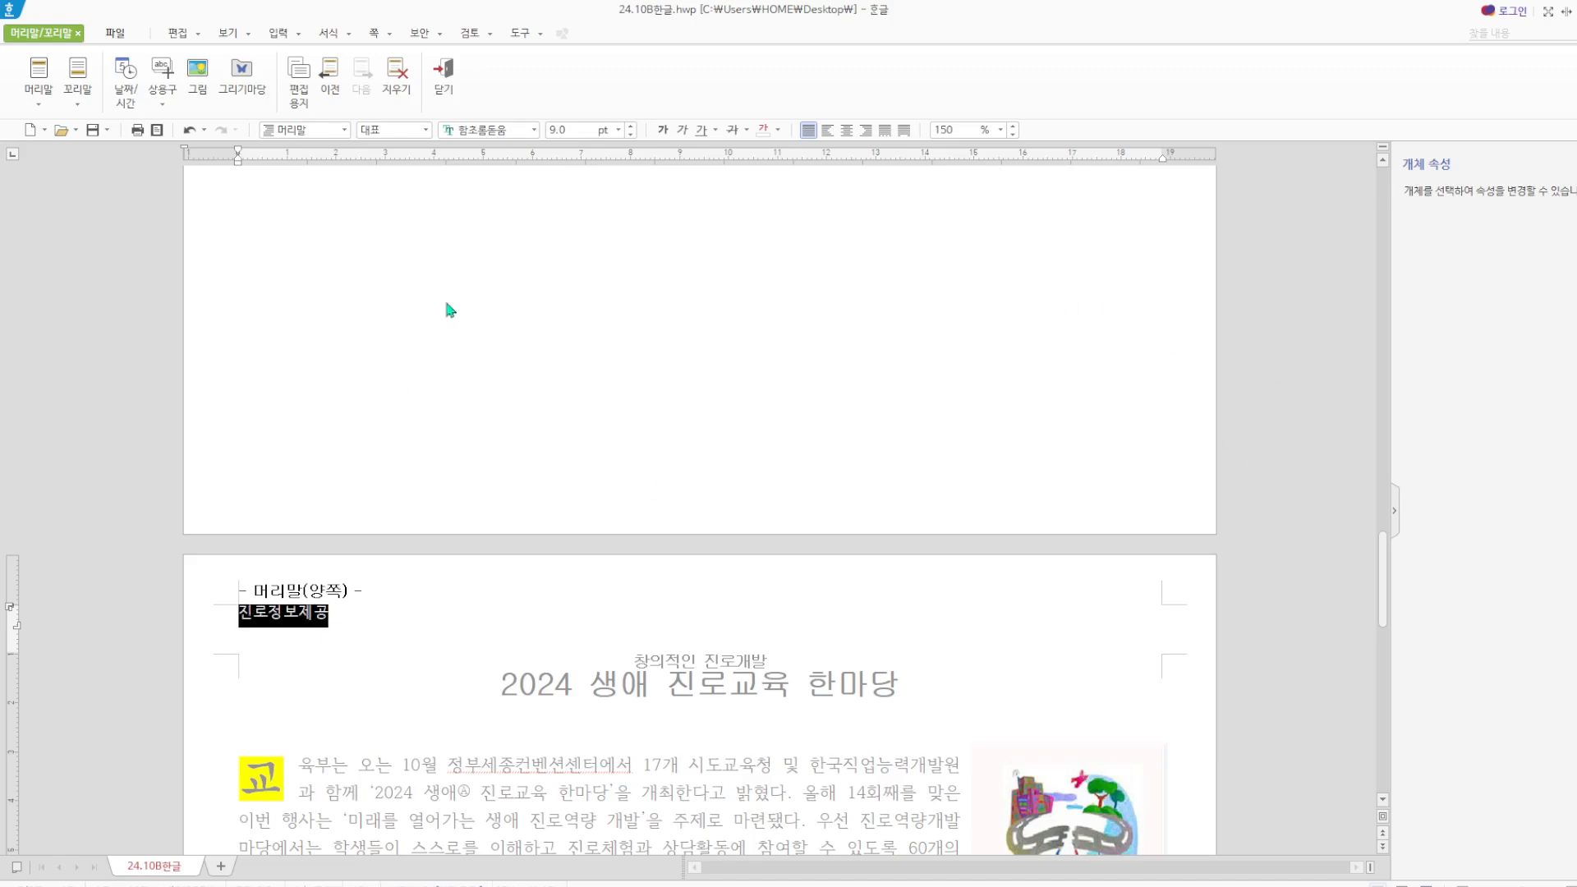
left_click(534, 130)
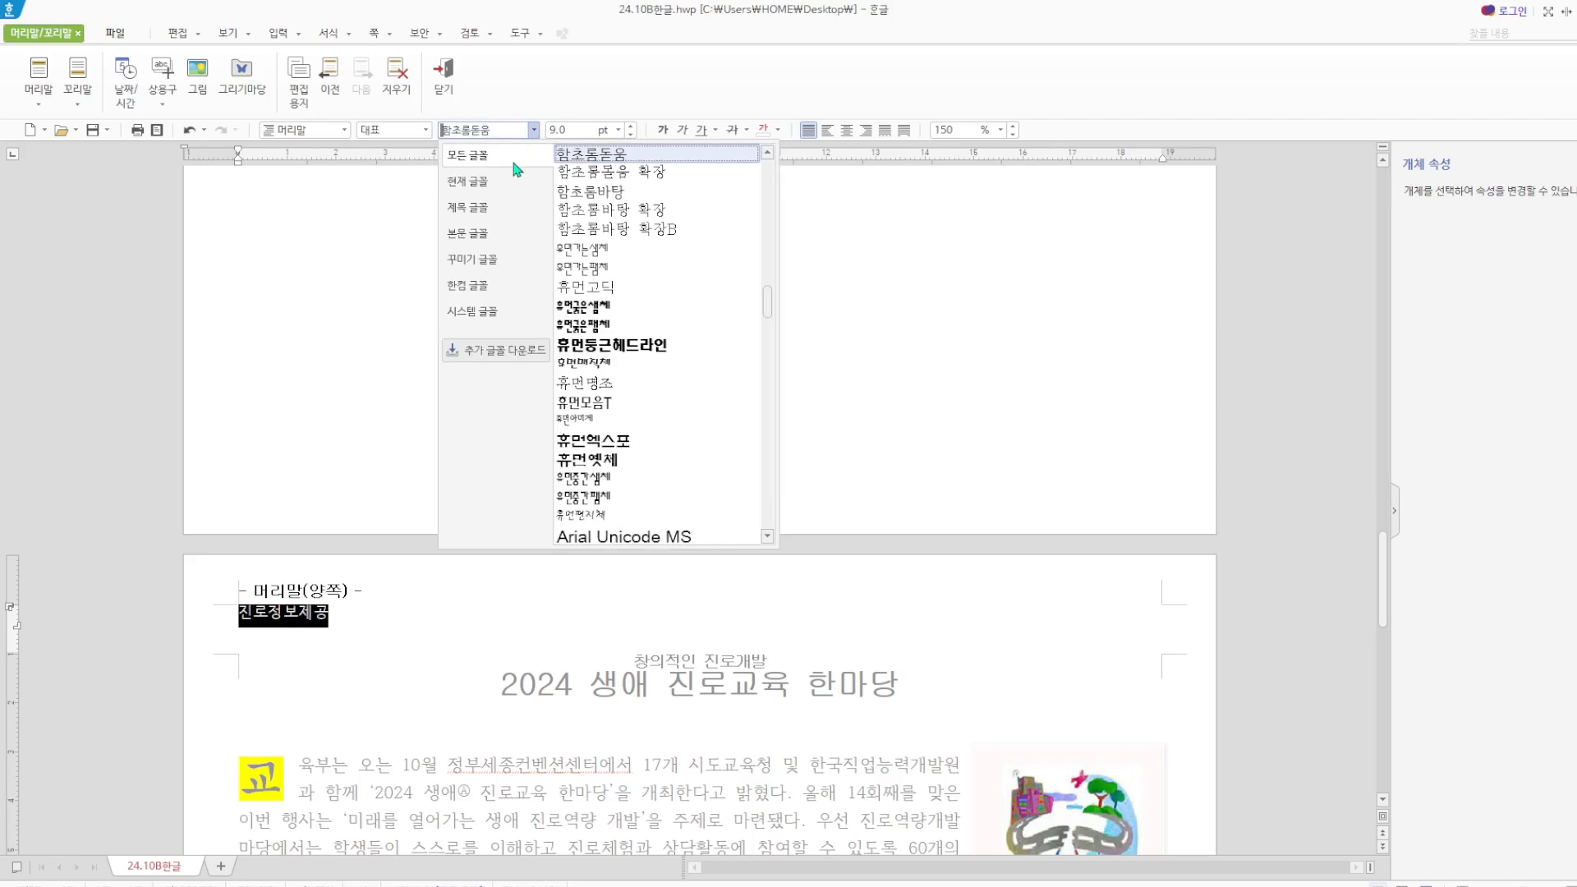
left_click_drag(767, 301, 767, 131)
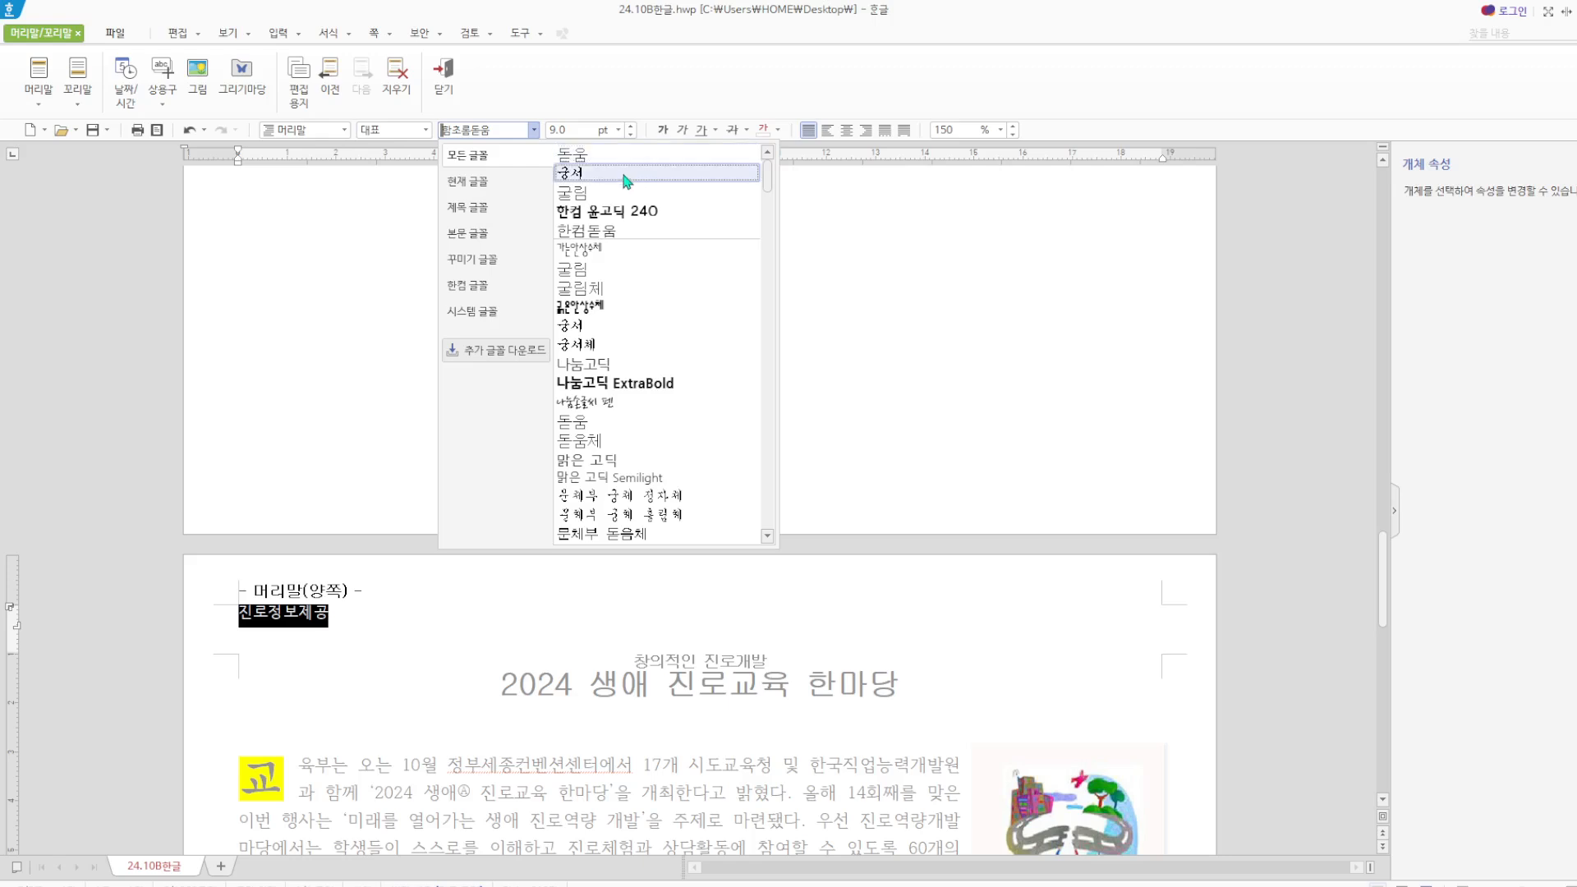
left_click(604, 156)
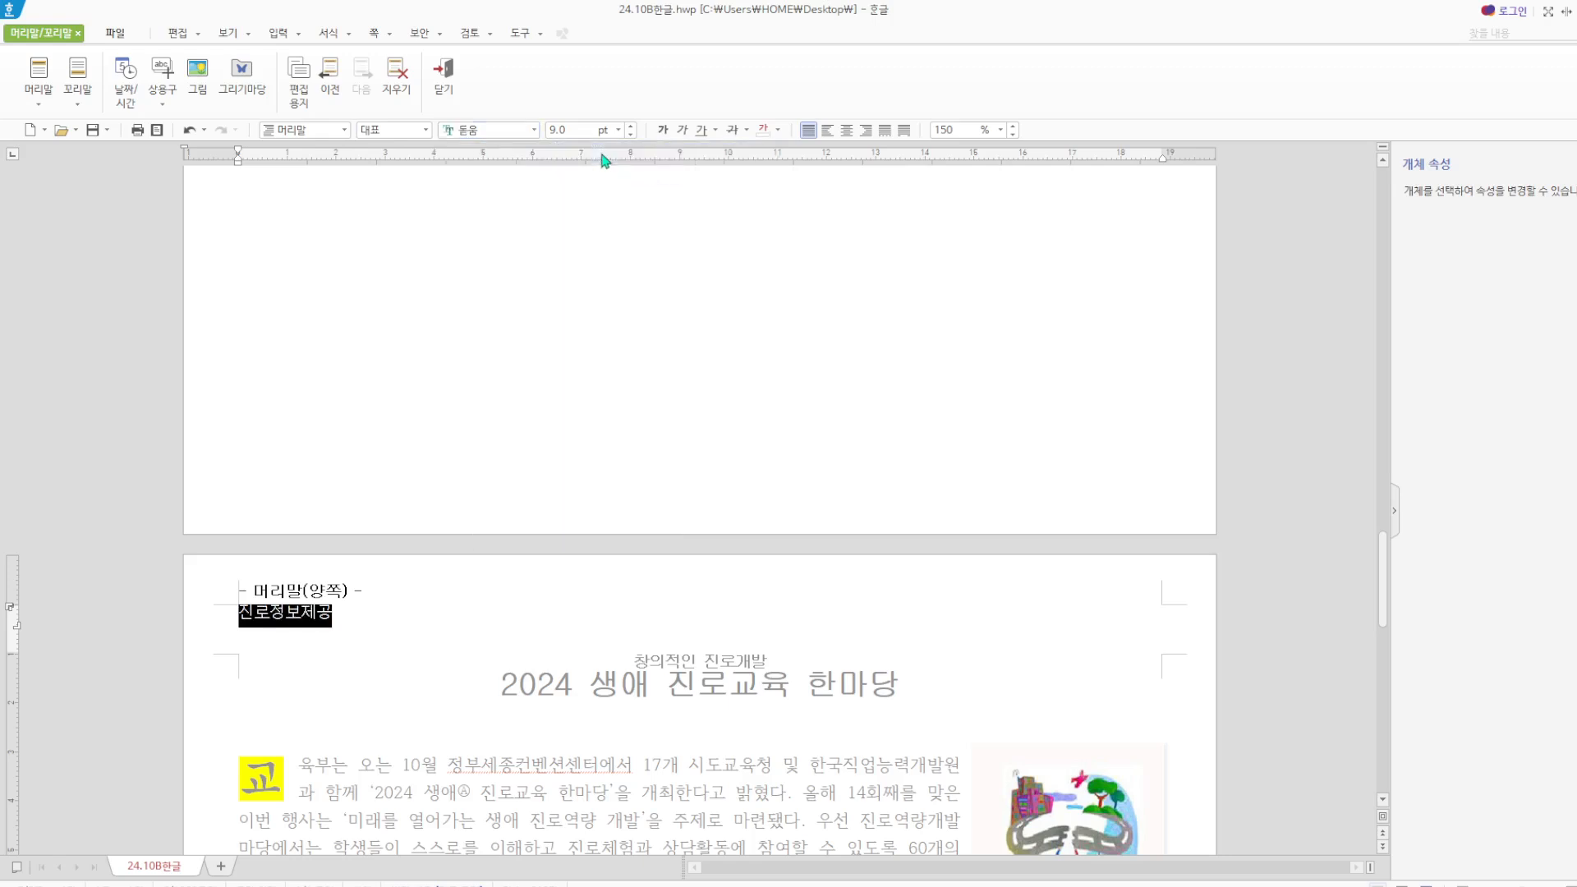
left_click(865, 130)
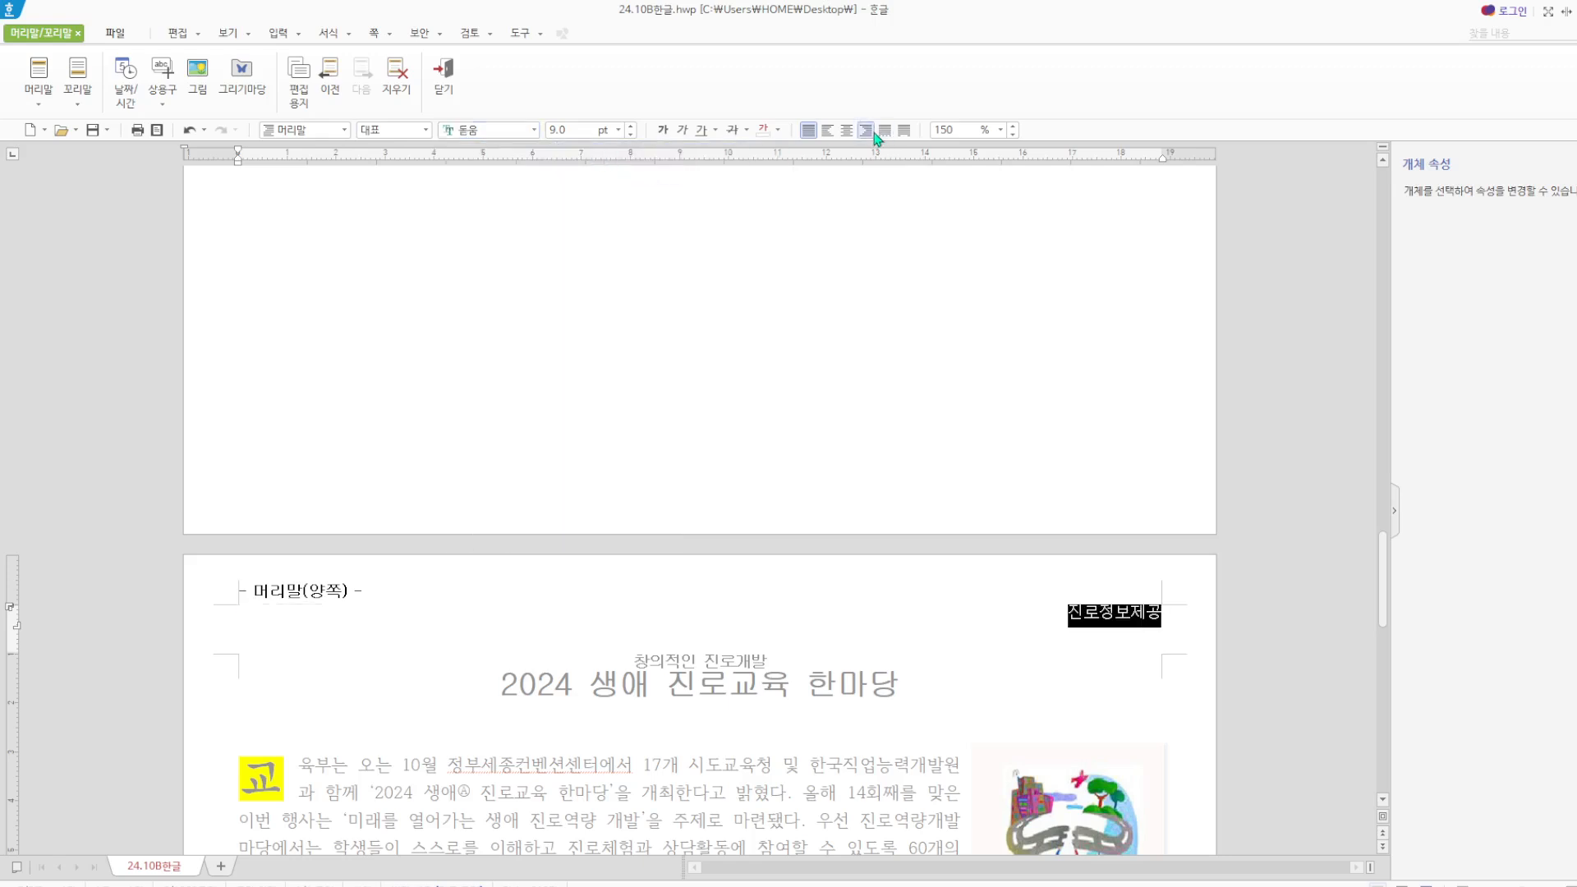
left_click(460, 76)
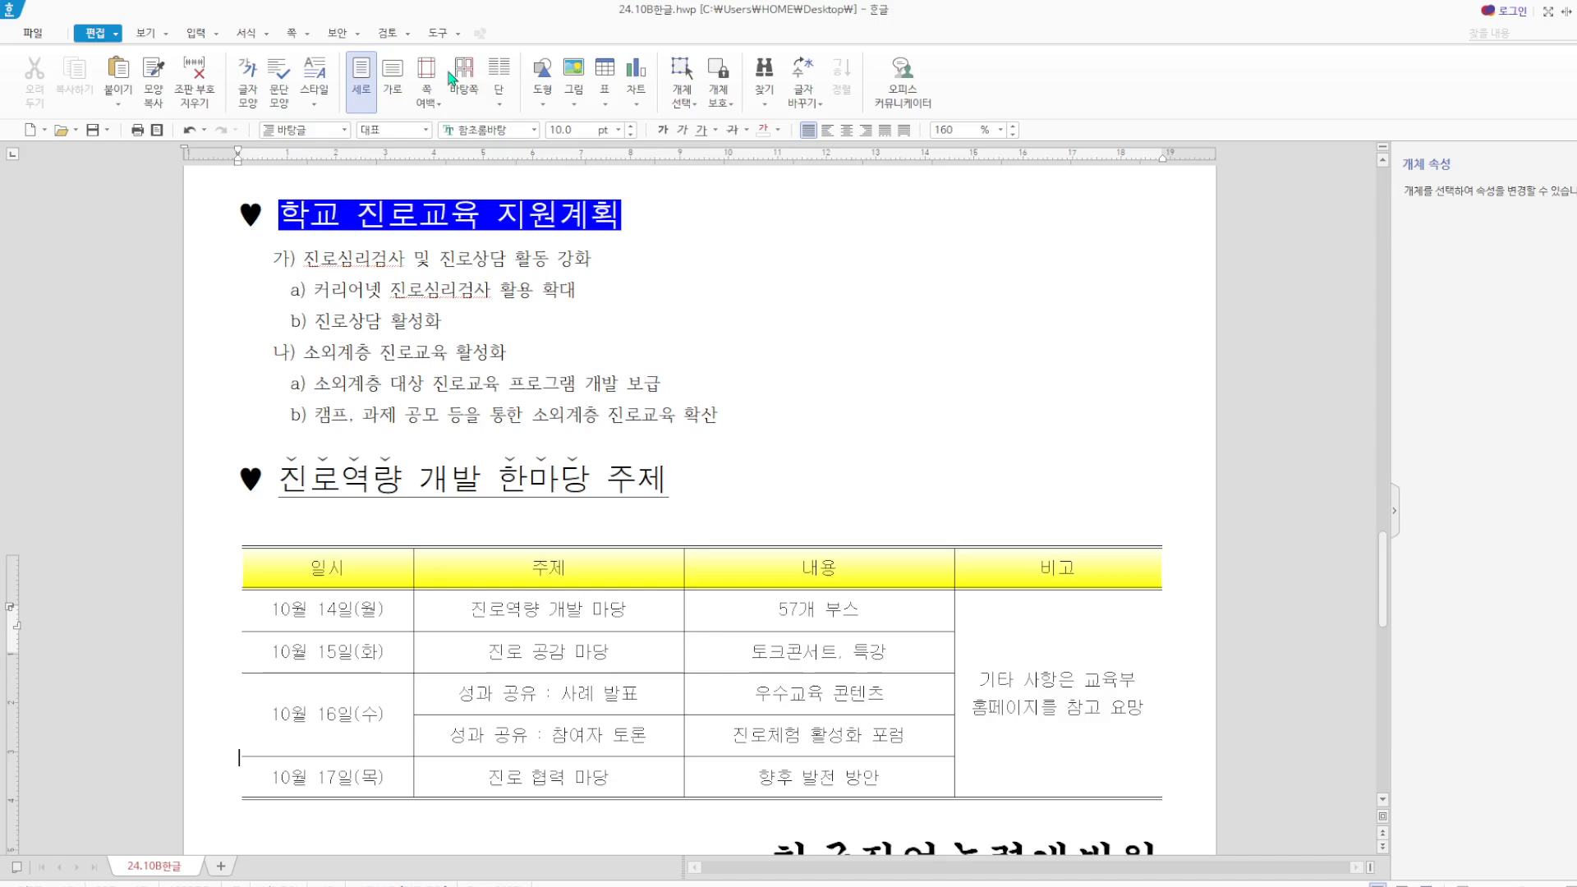
Insert page numbers at the page's lower-right corner in the 가,나,다 format without dashes (줄표 넣기).
scroll(940, 451, "up", 10)
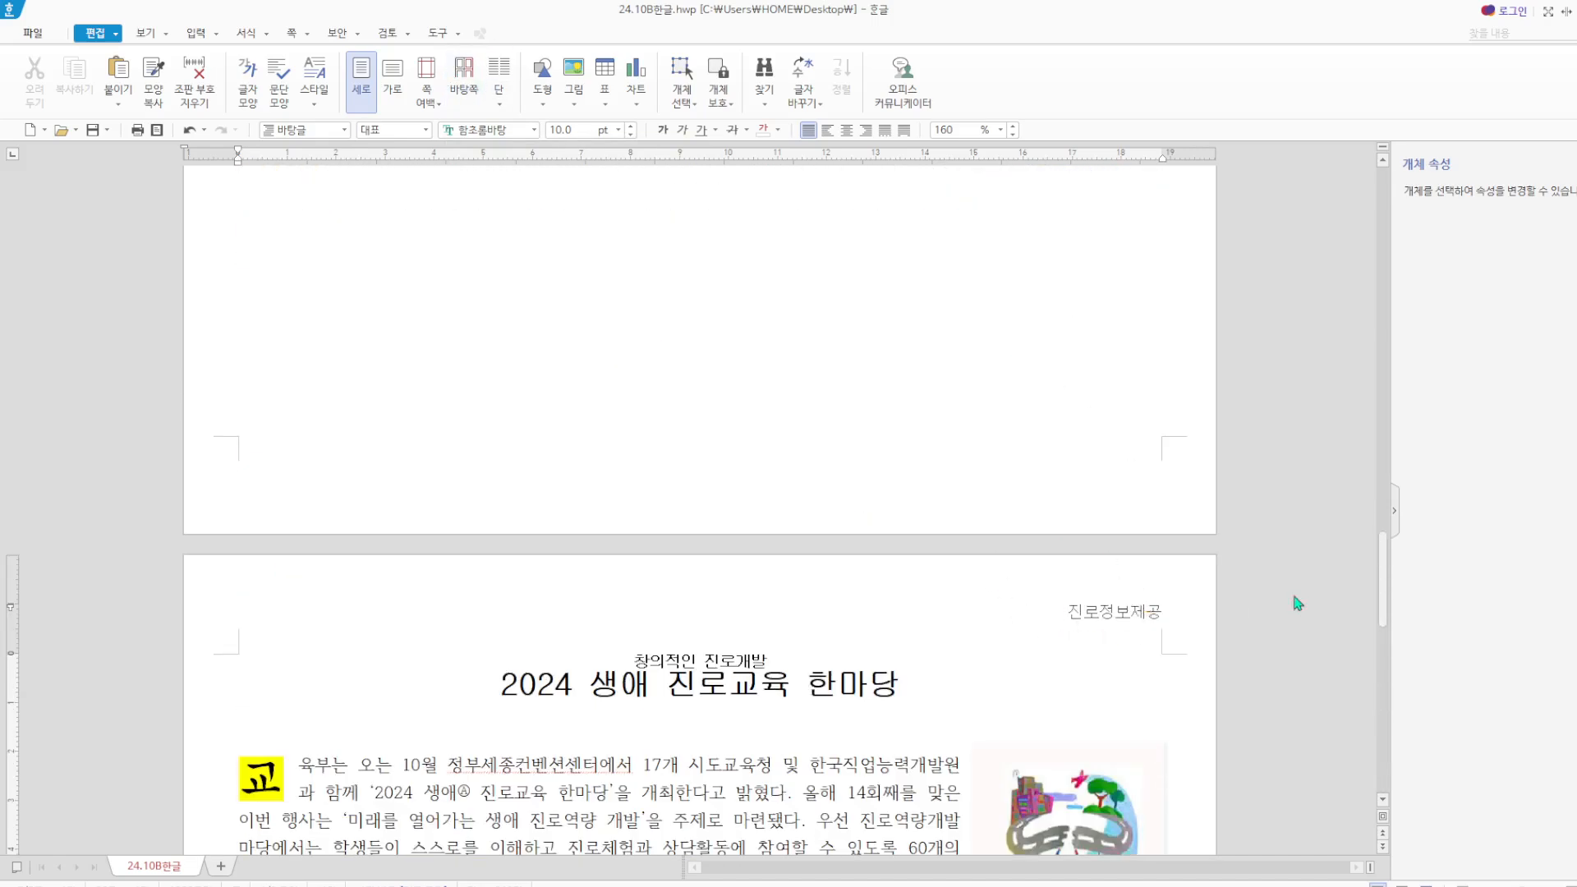
left_click(309, 34)
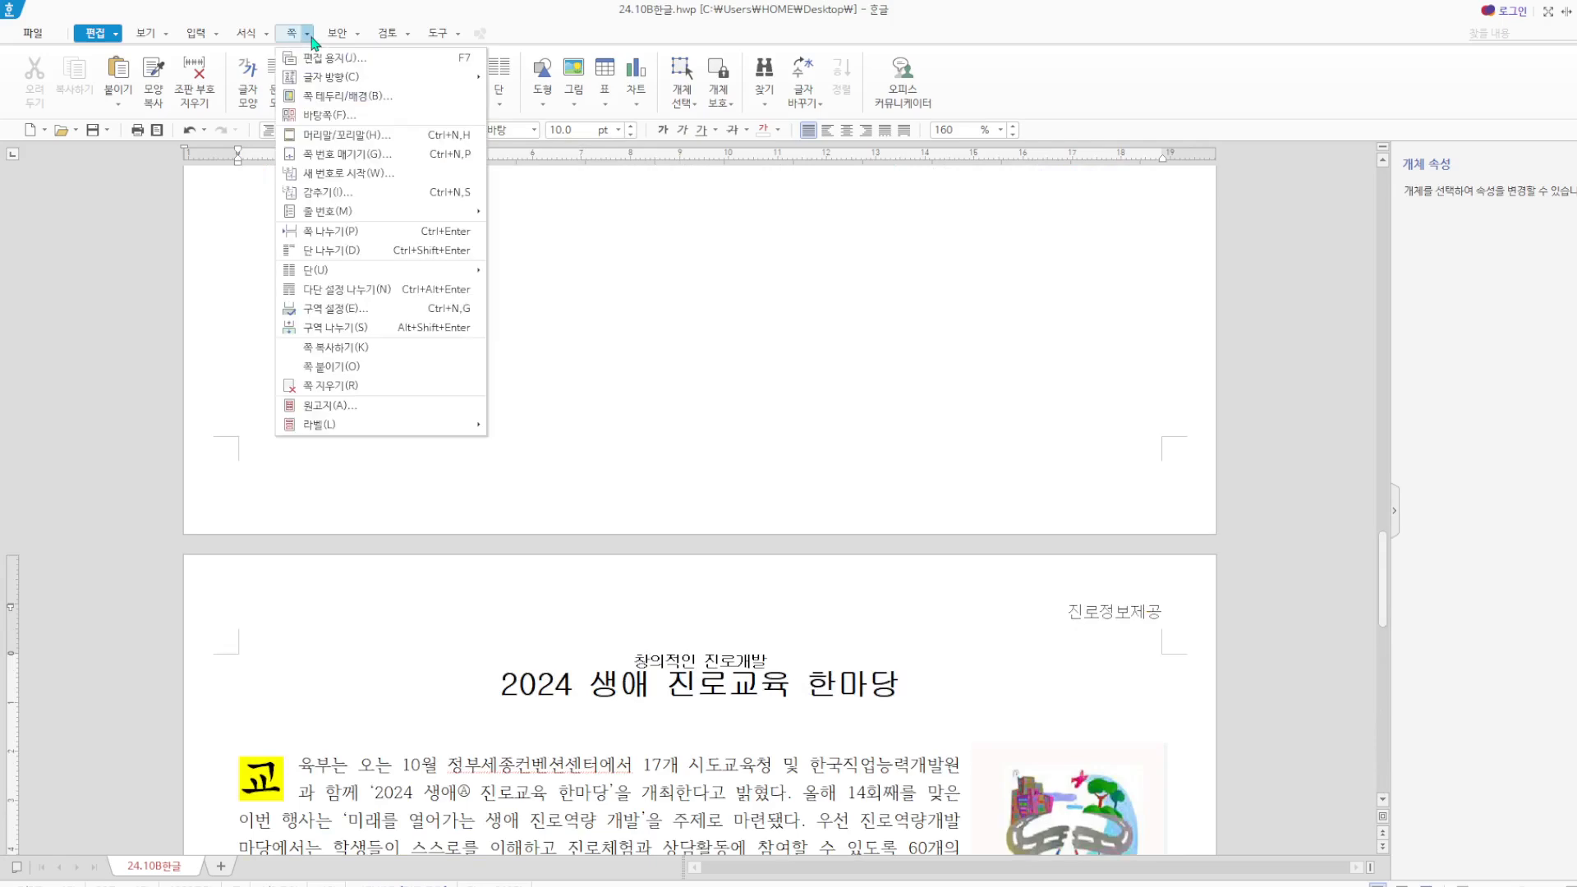
left_click(354, 156)
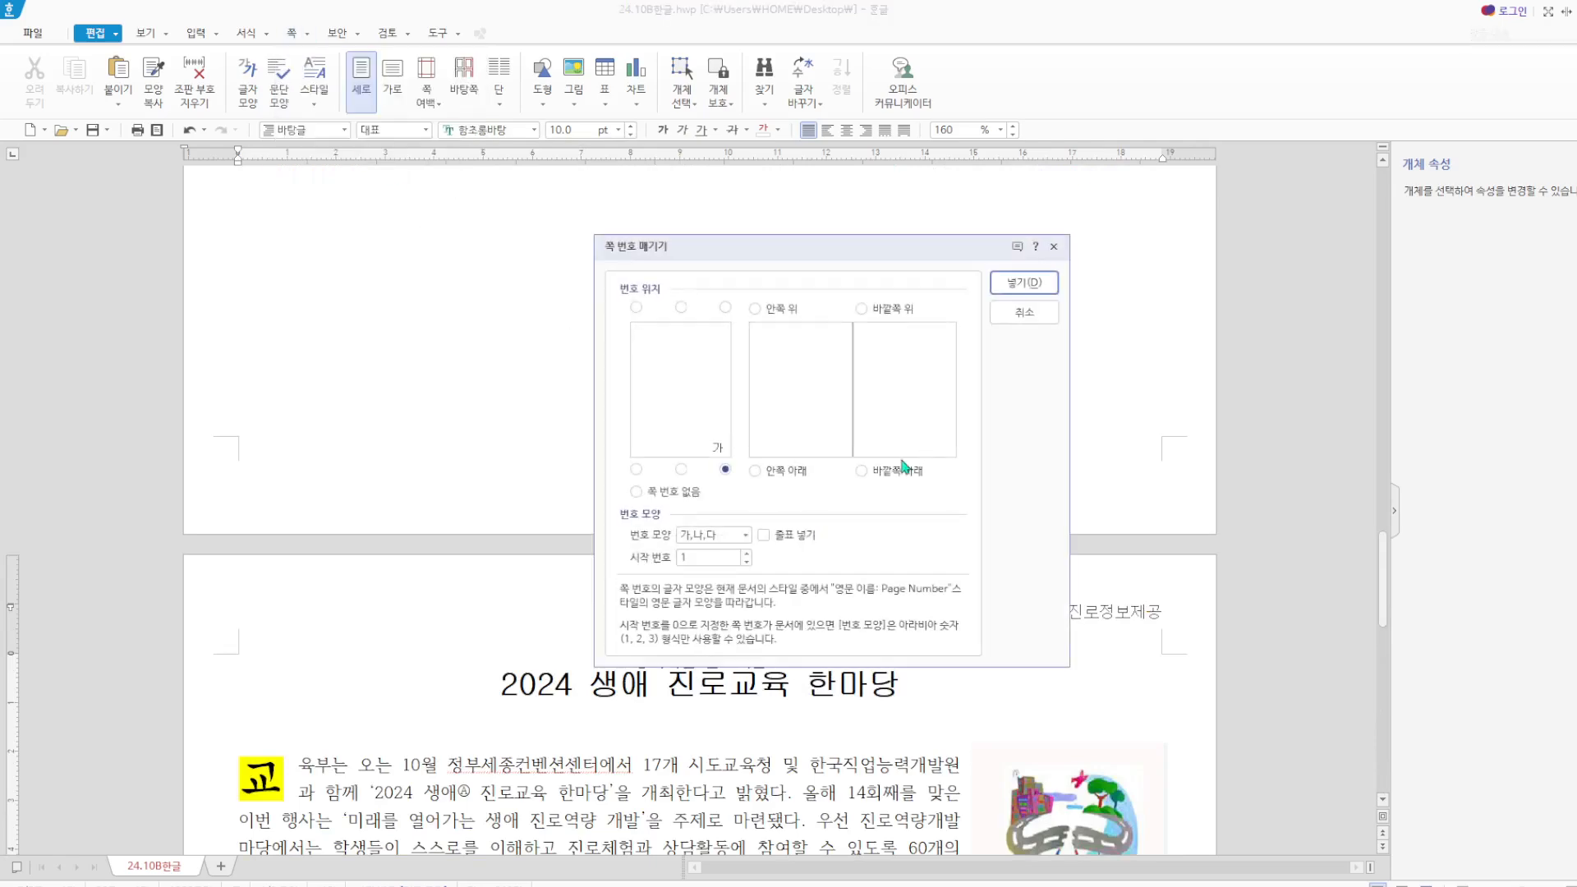
left_click(764, 536)
left_click(1024, 282)
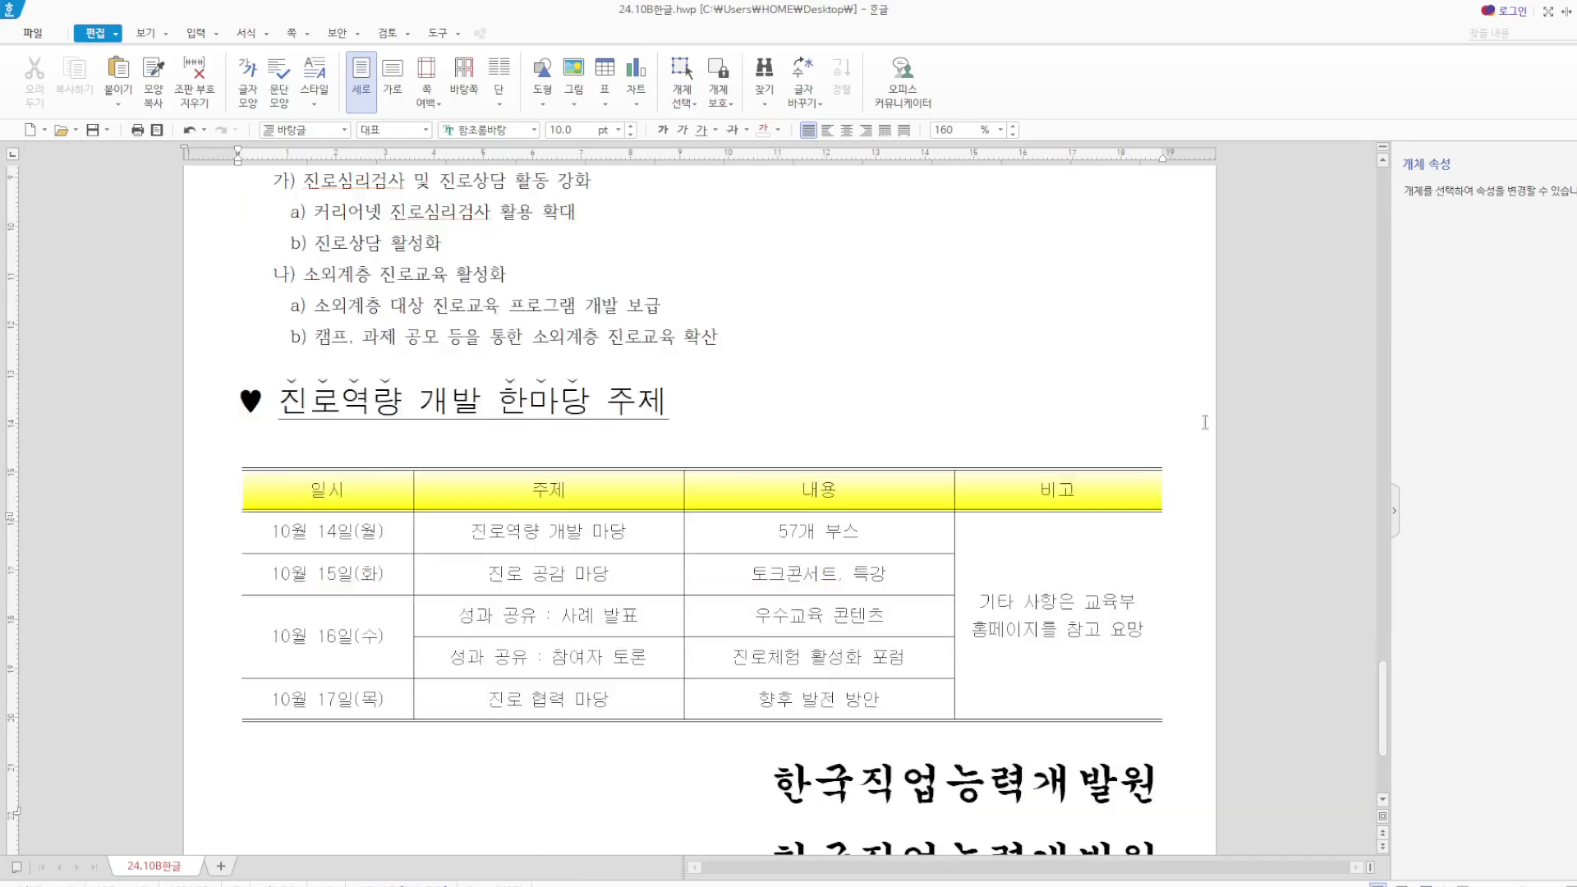
Set a new start number for the page numbers (쪽 번호) on the article page.
scroll(1205, 422, "down", 2)
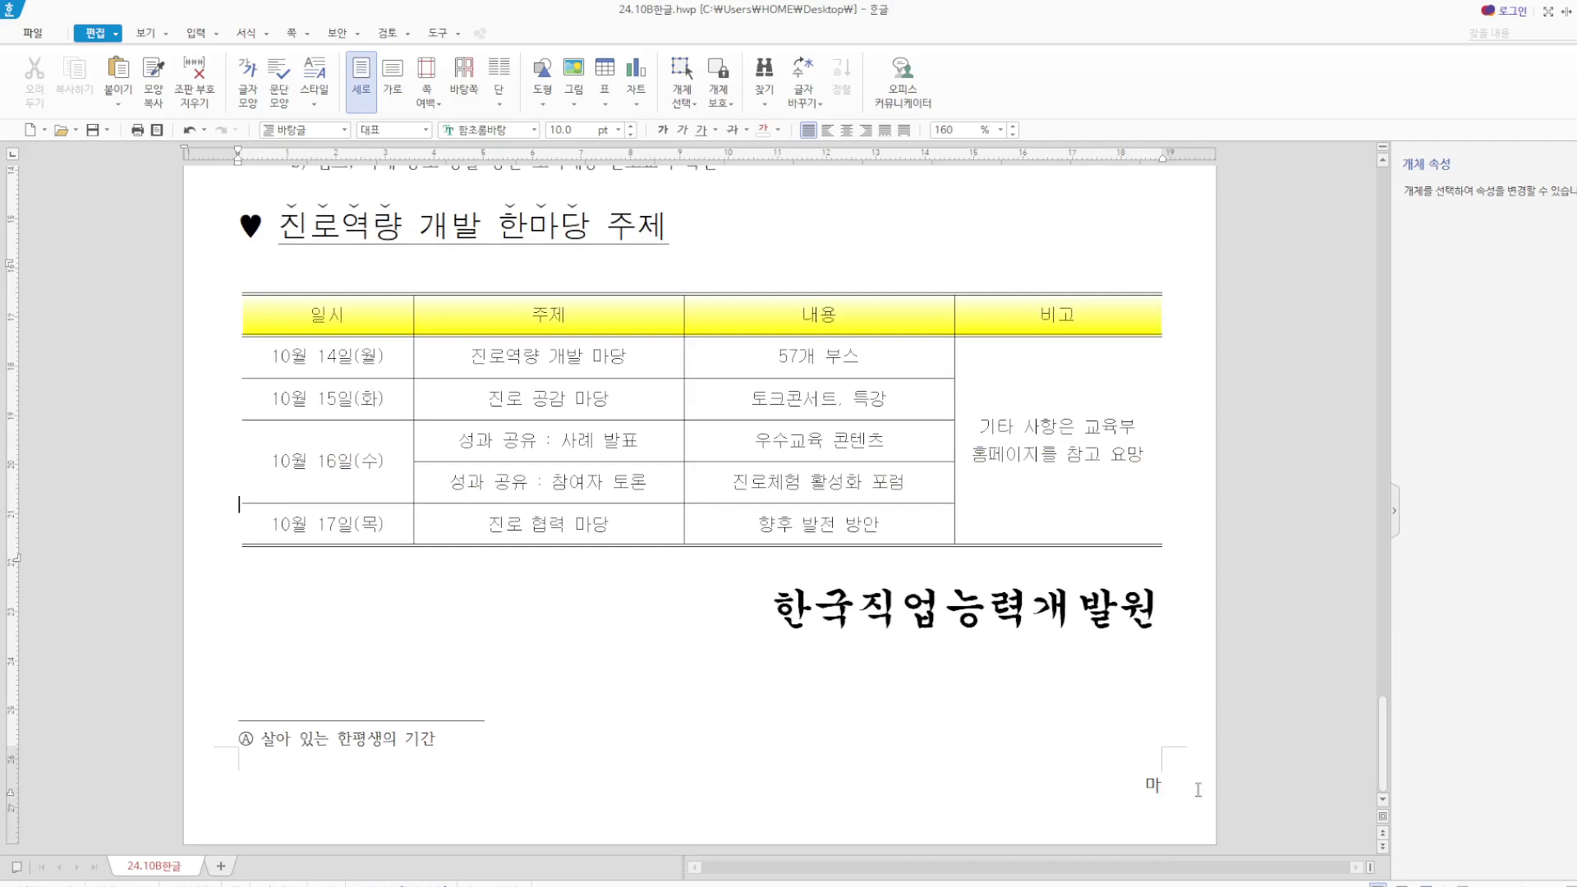
left_click(335, 33)
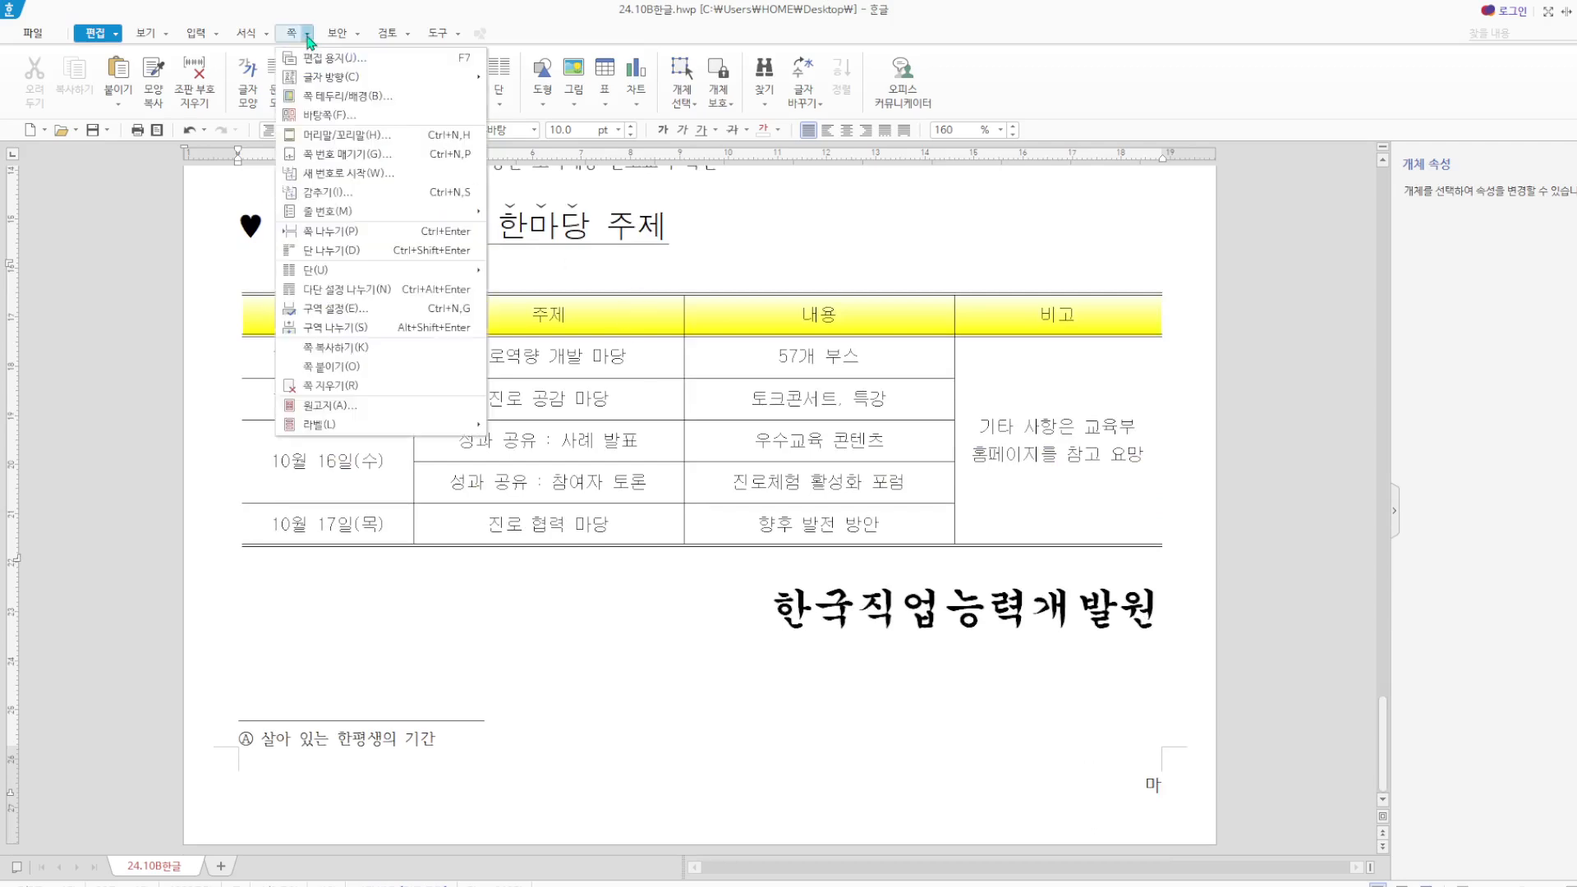
mouse_move(294, 33)
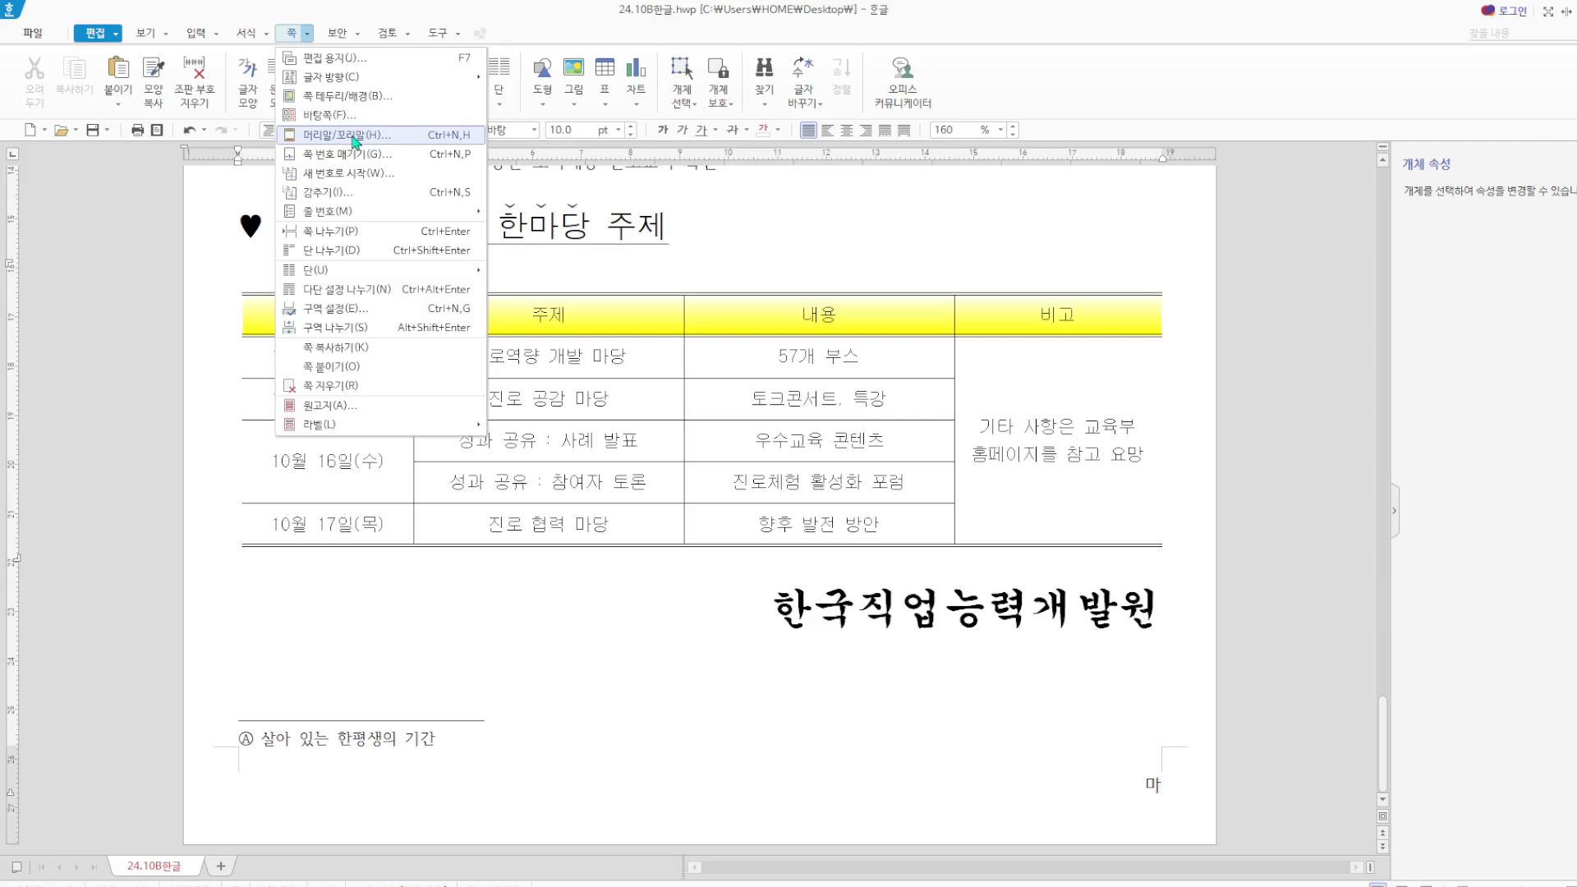
left_click(358, 179)
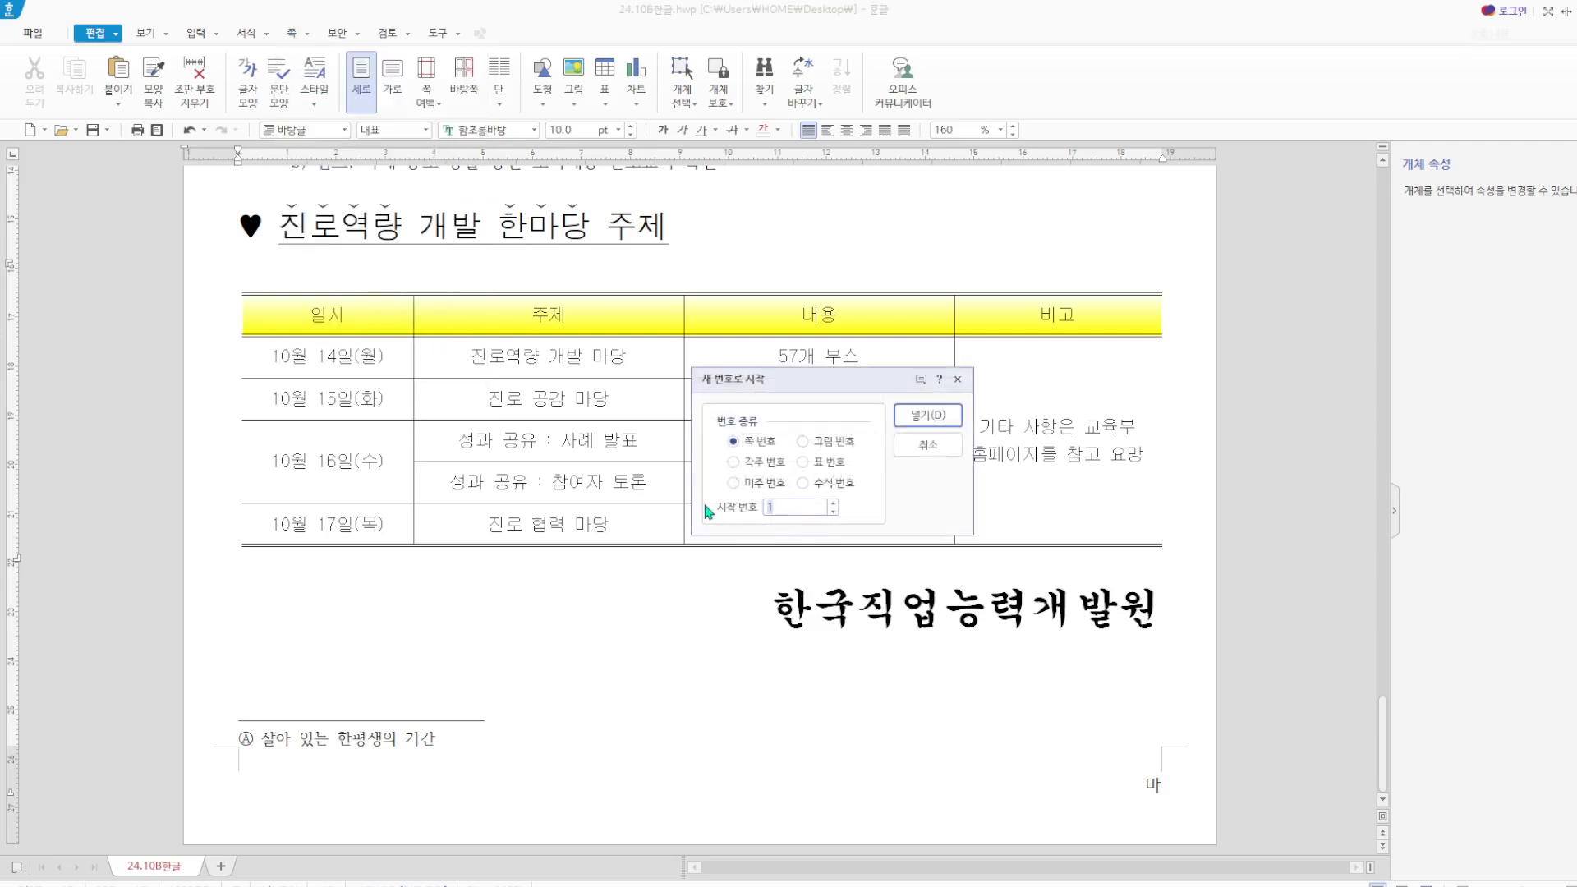
left_click(926, 415)
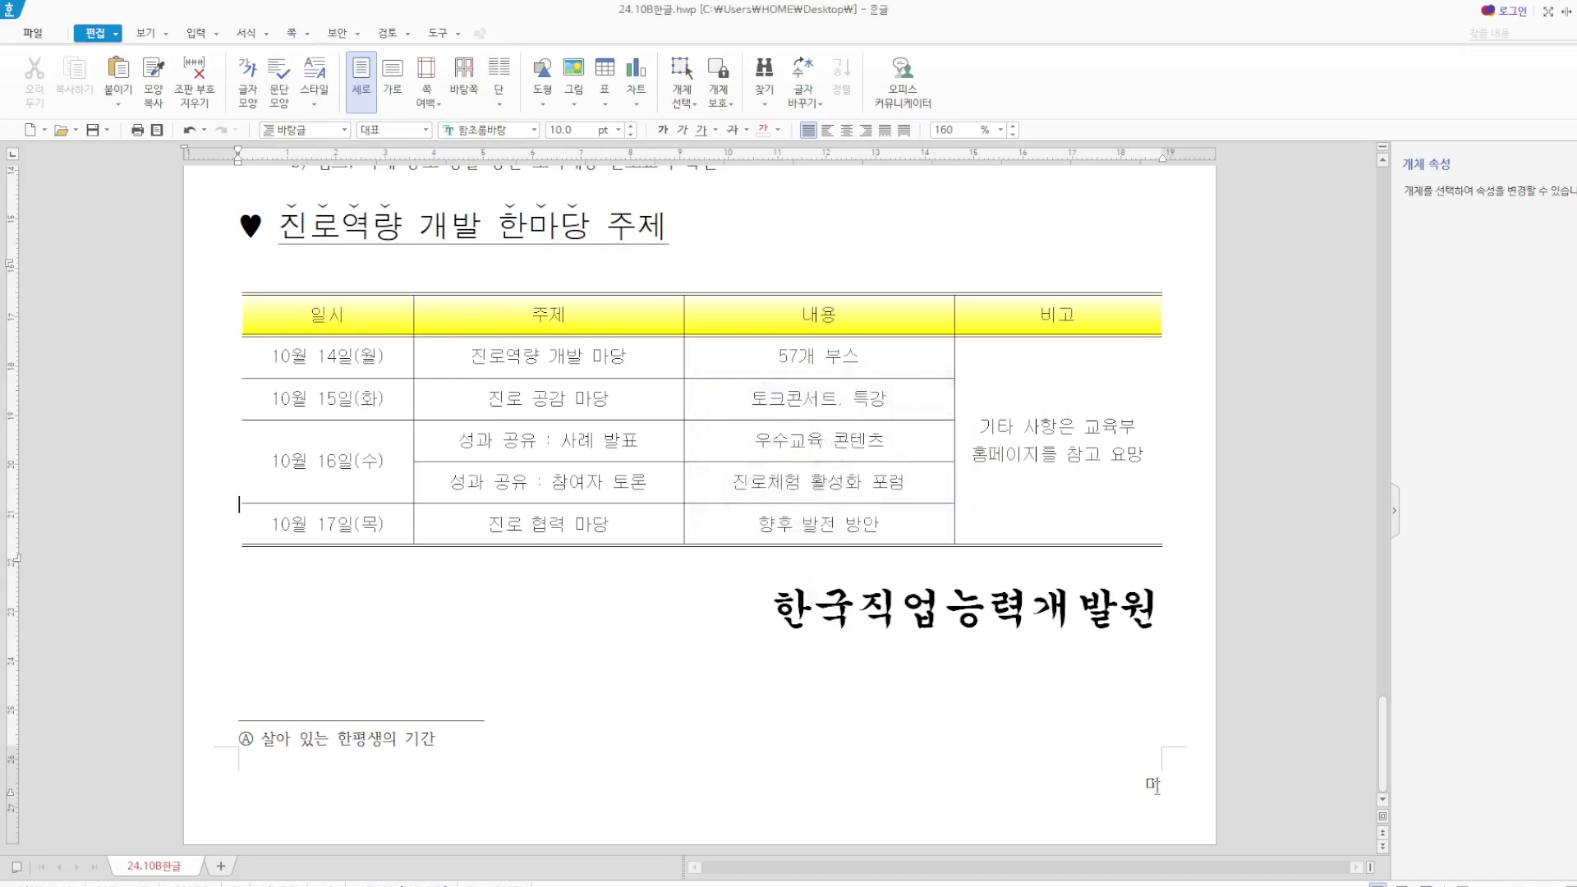
Save the 24.10B한글 document and look over the finished article page.
scroll(1312, 530, "up", 3)
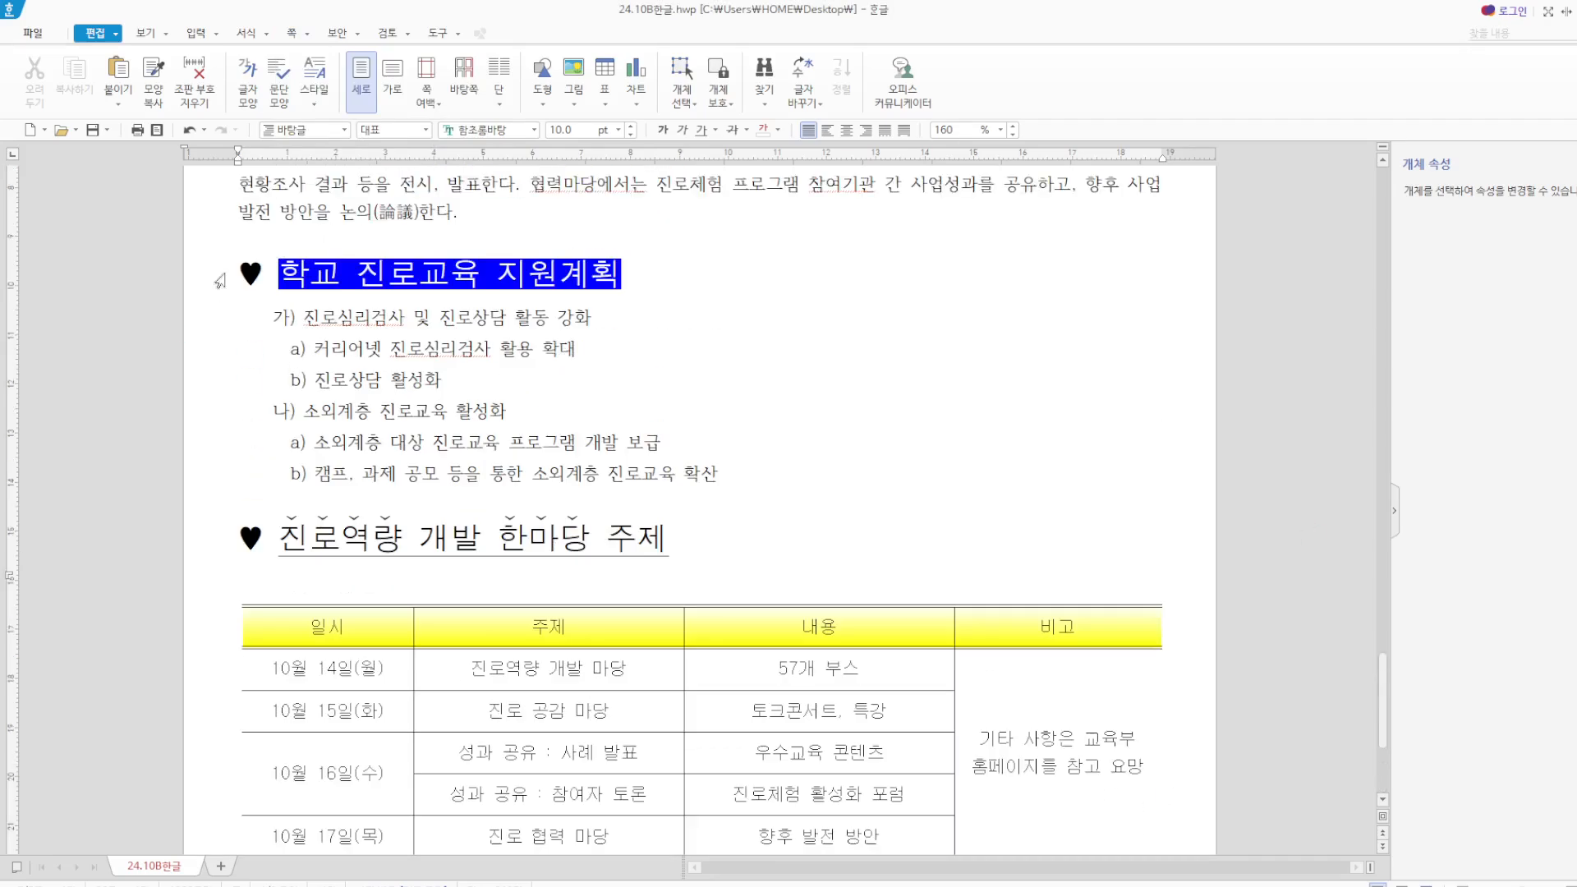
left_click(92, 130)
scroll(698, 493, "up", 5)
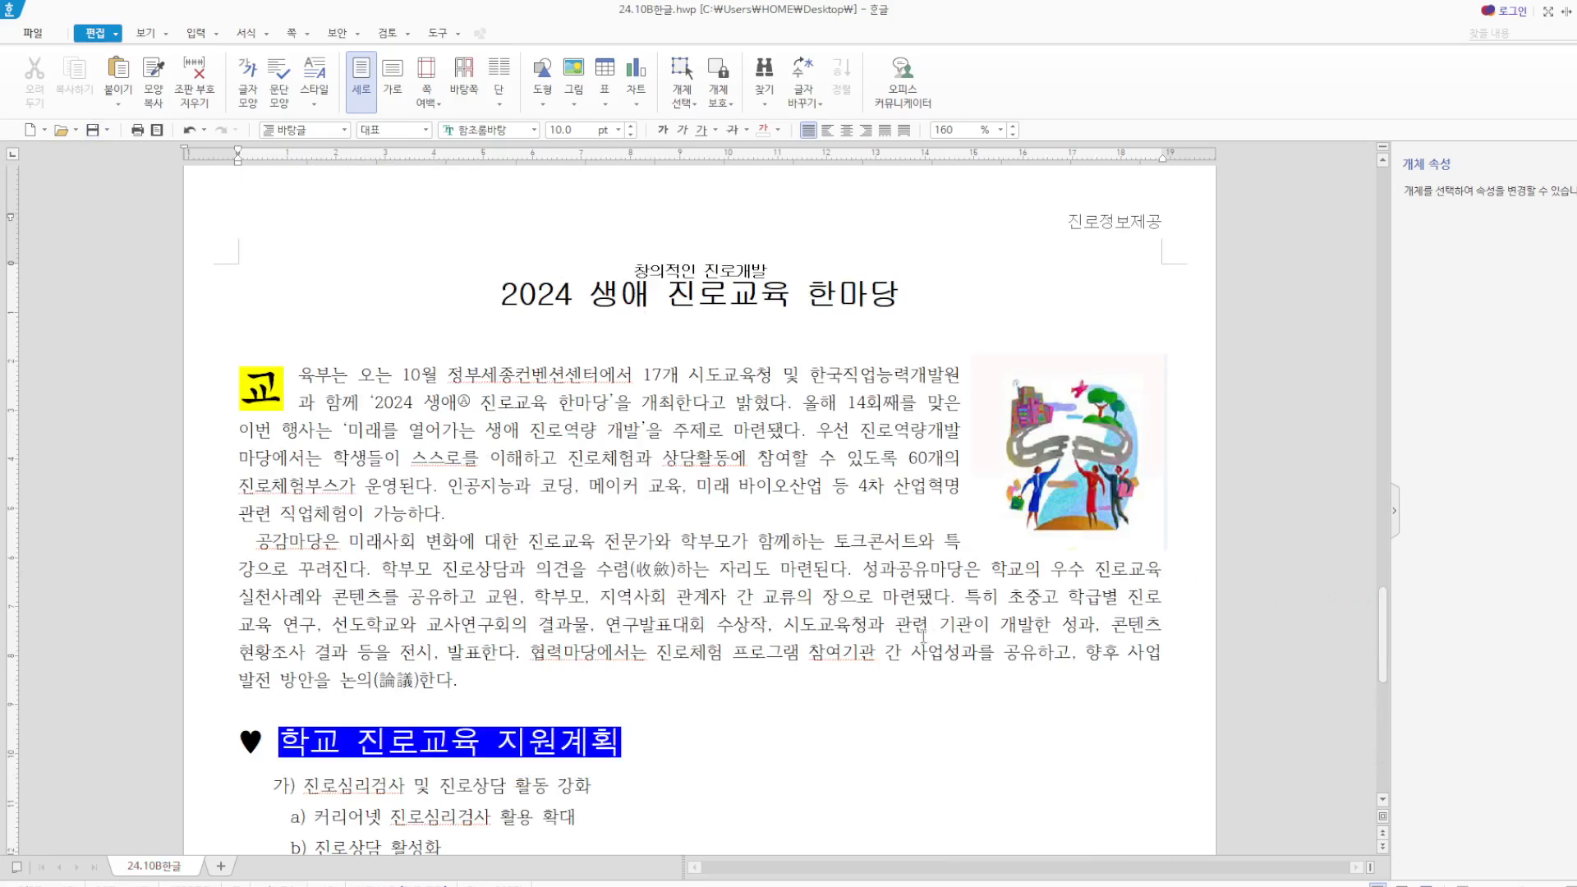
scroll(637, 581, "down", 5)
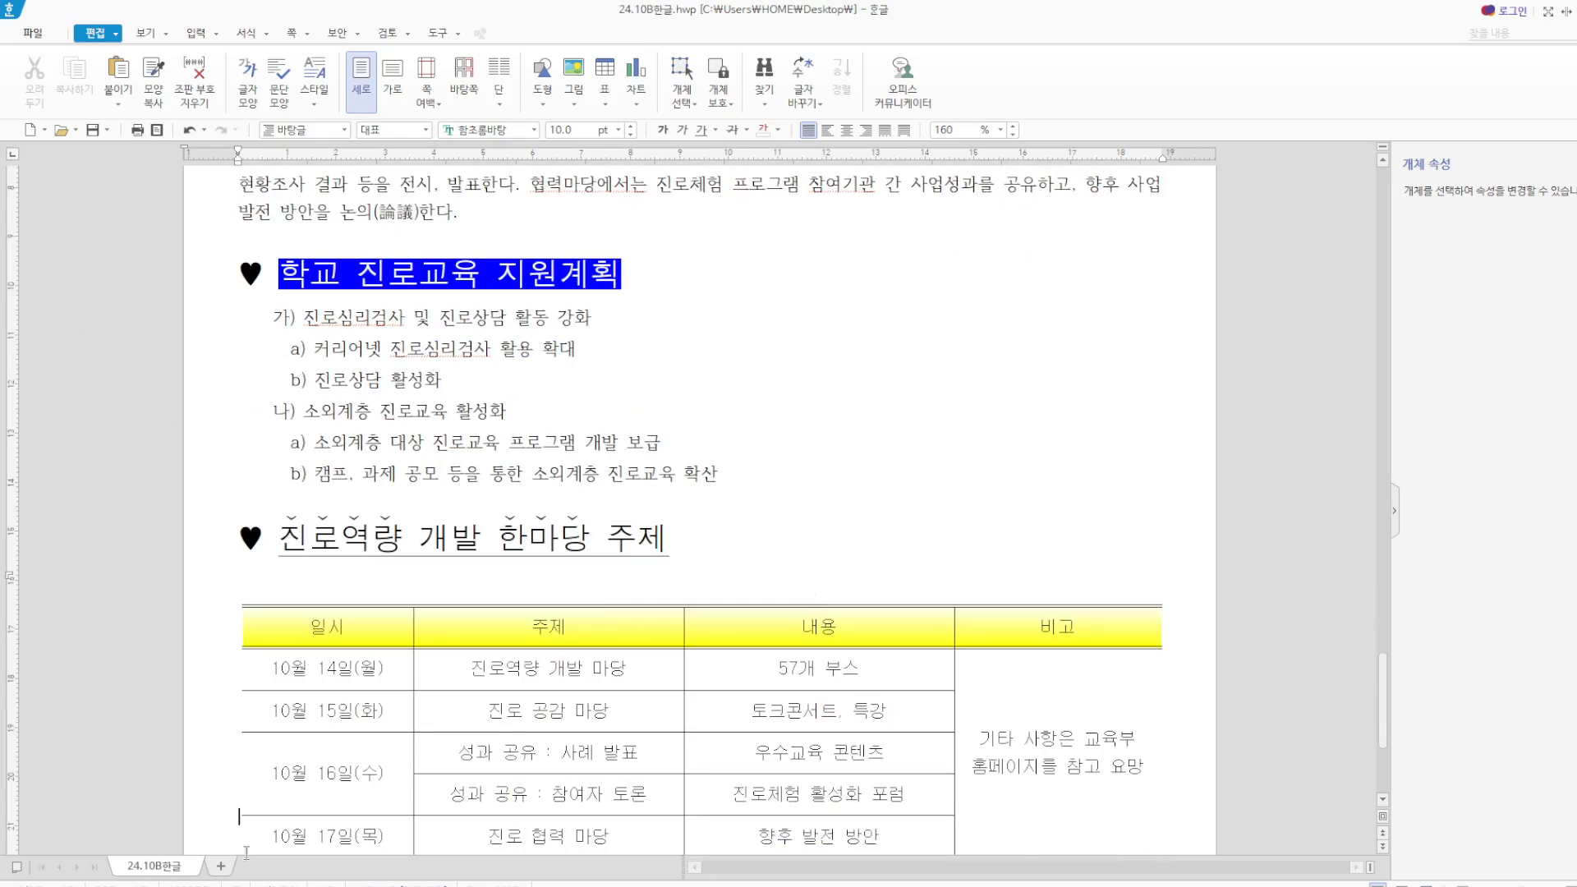
Create a new blank document in a separate tab and set its font size to 18 pt.
left_click(222, 867)
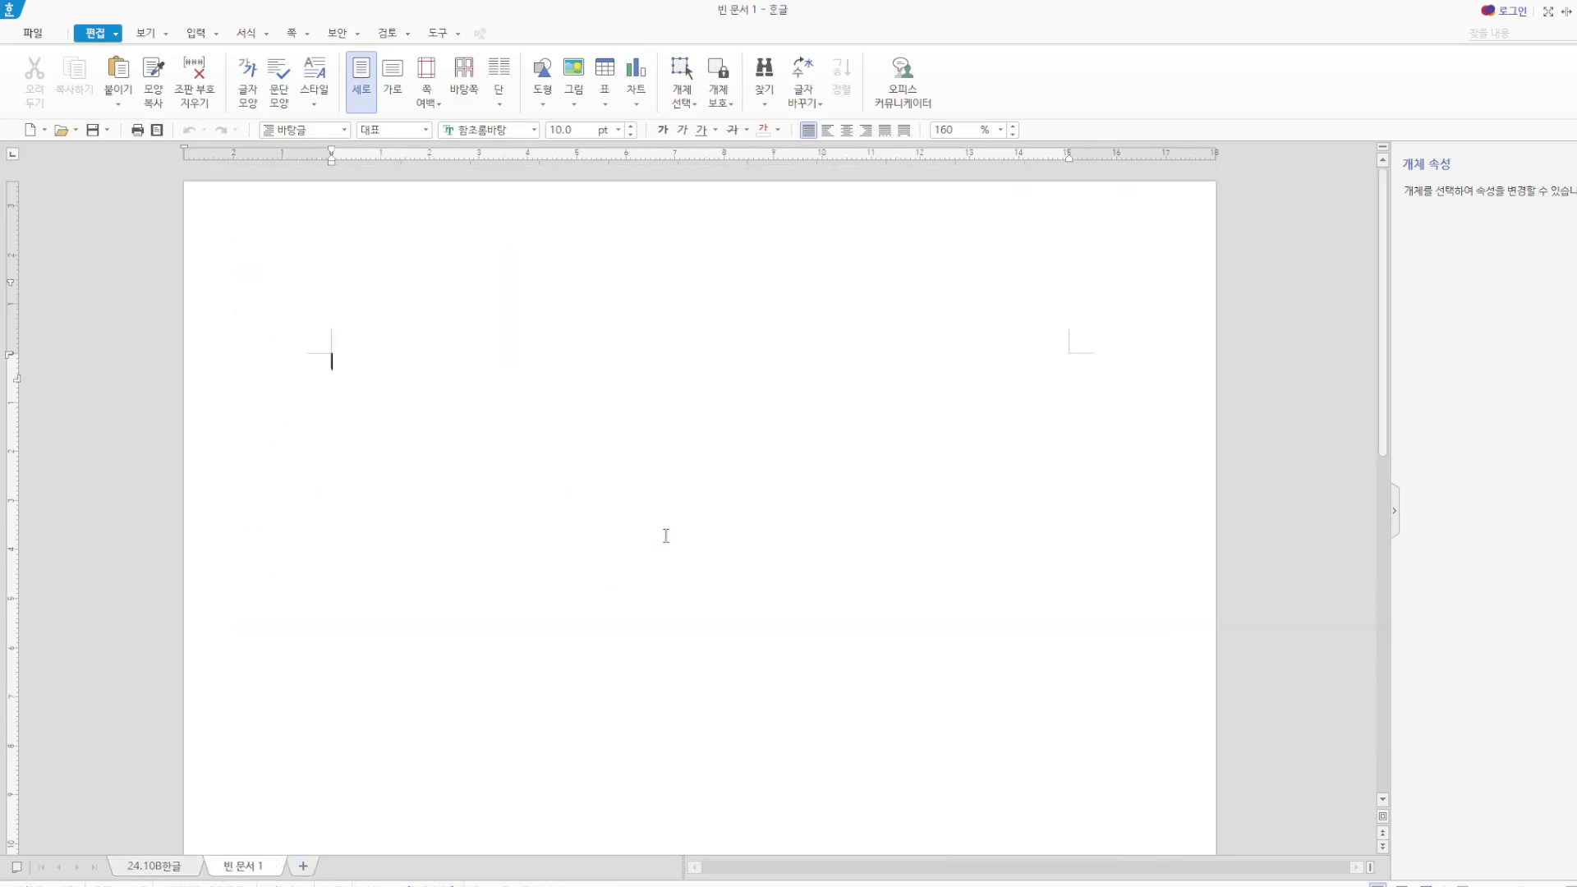
left_click(619, 130)
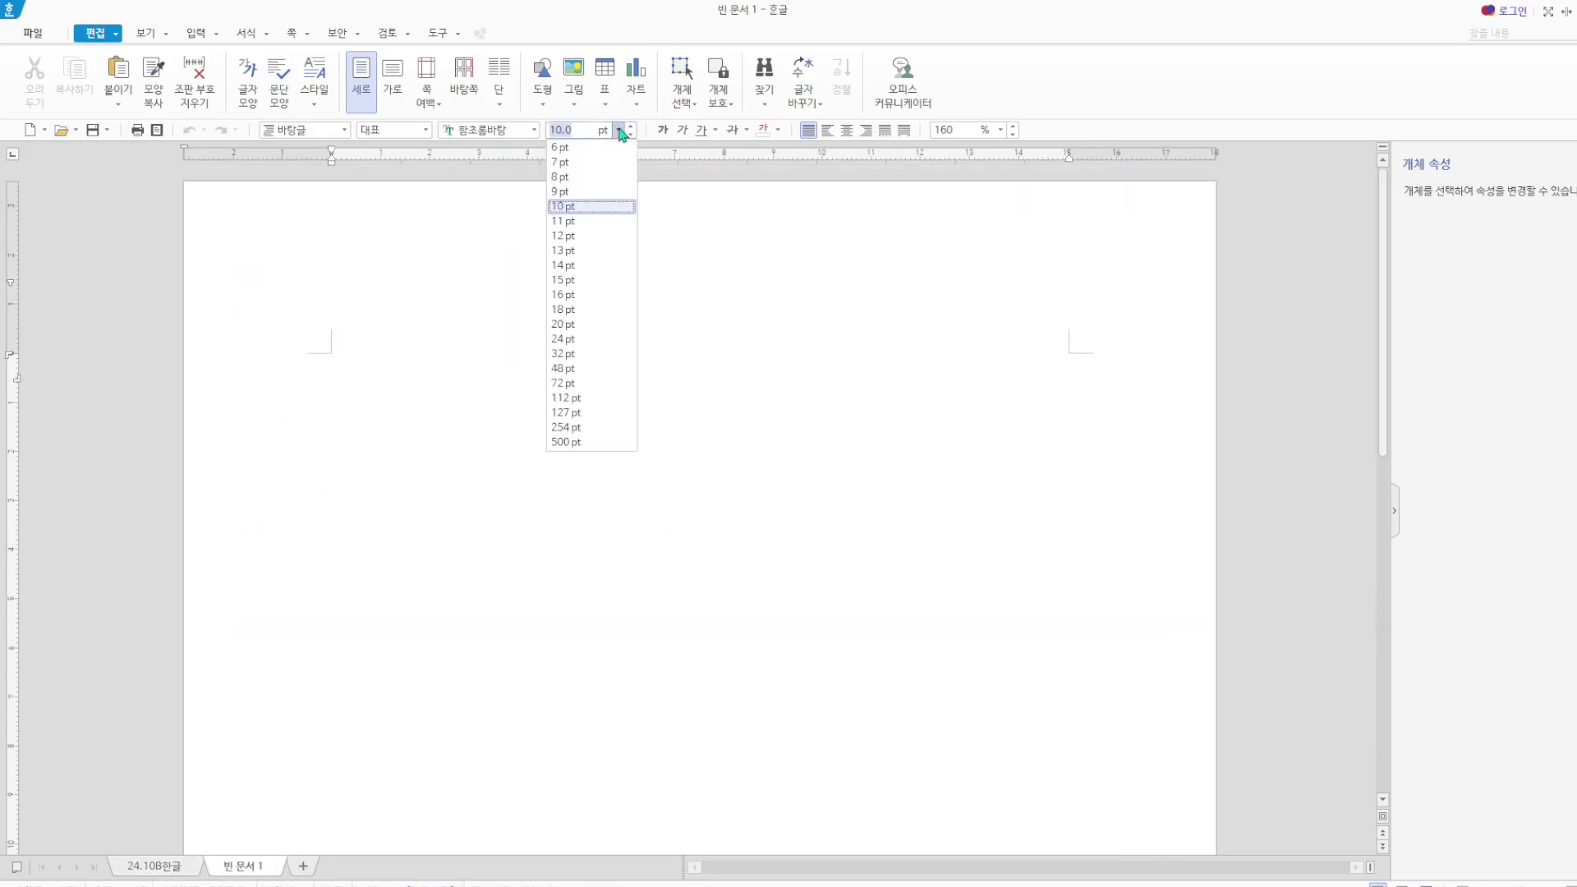
left_click(574, 306)
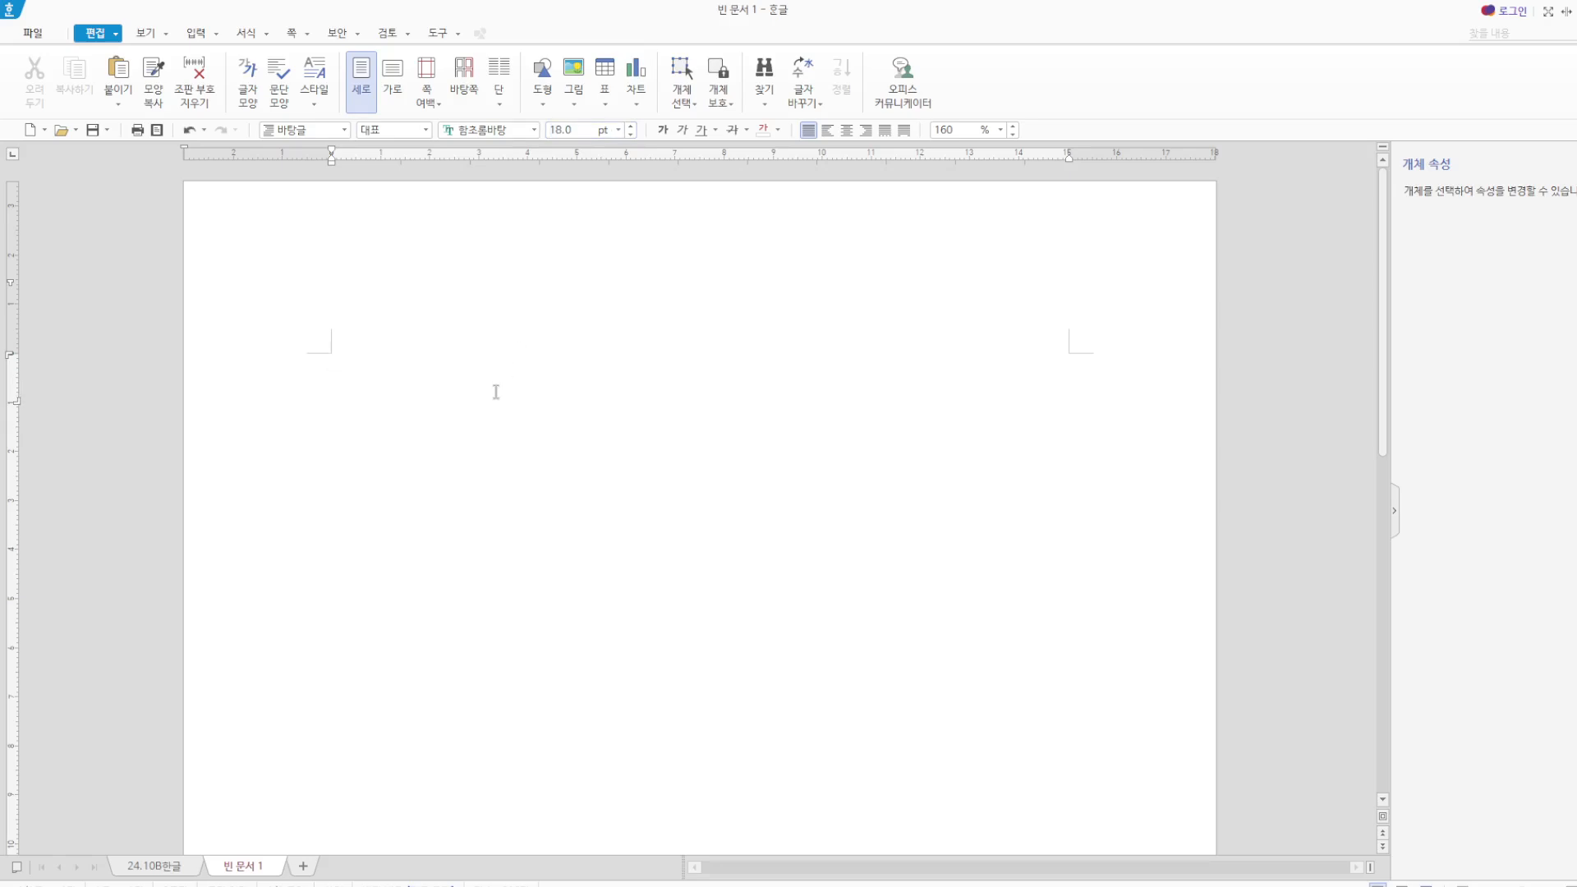
Enter the lines 진로심리검사, 커리어넷 and 진로상담 as separate paragraphs in the blank document.
type("진로심")
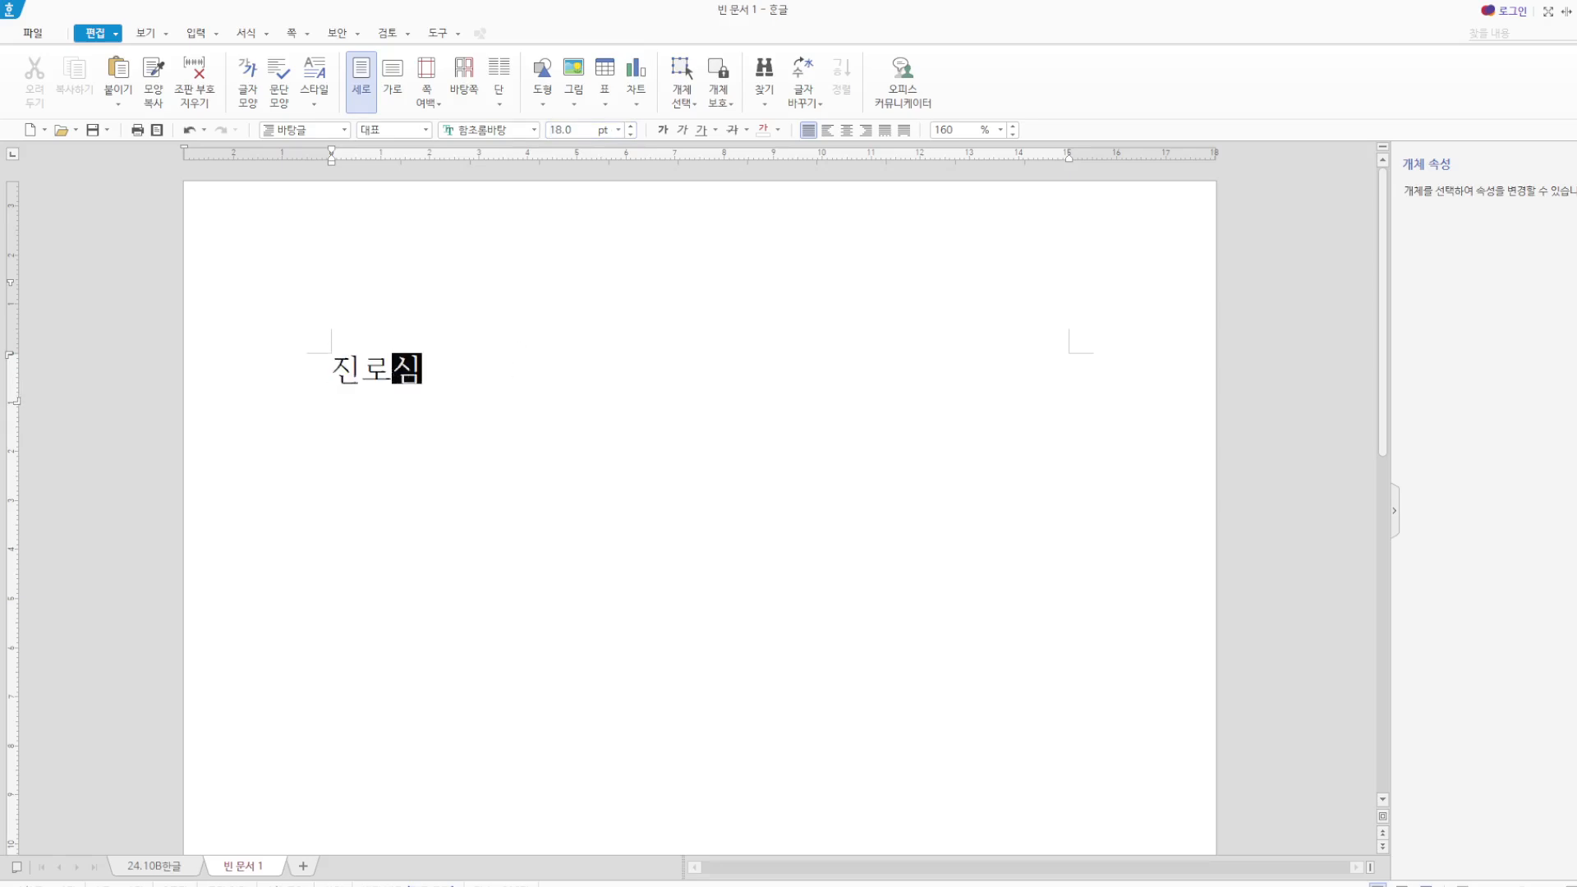
type("리거검사")
key("Return")
type("커리어")
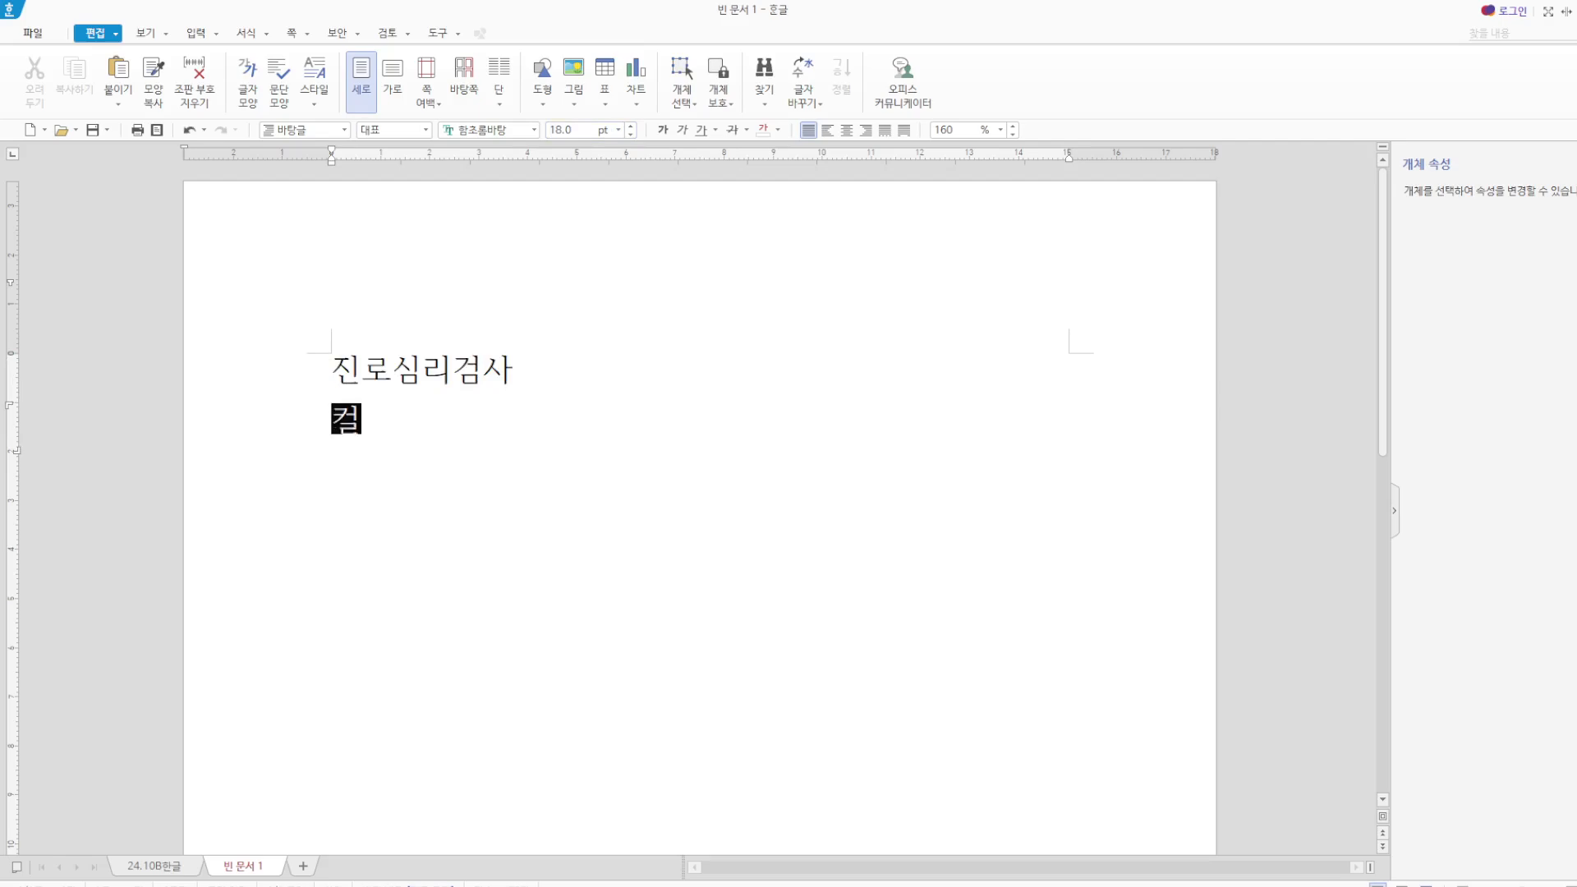
type("넷")
key("Return")
type("진로")
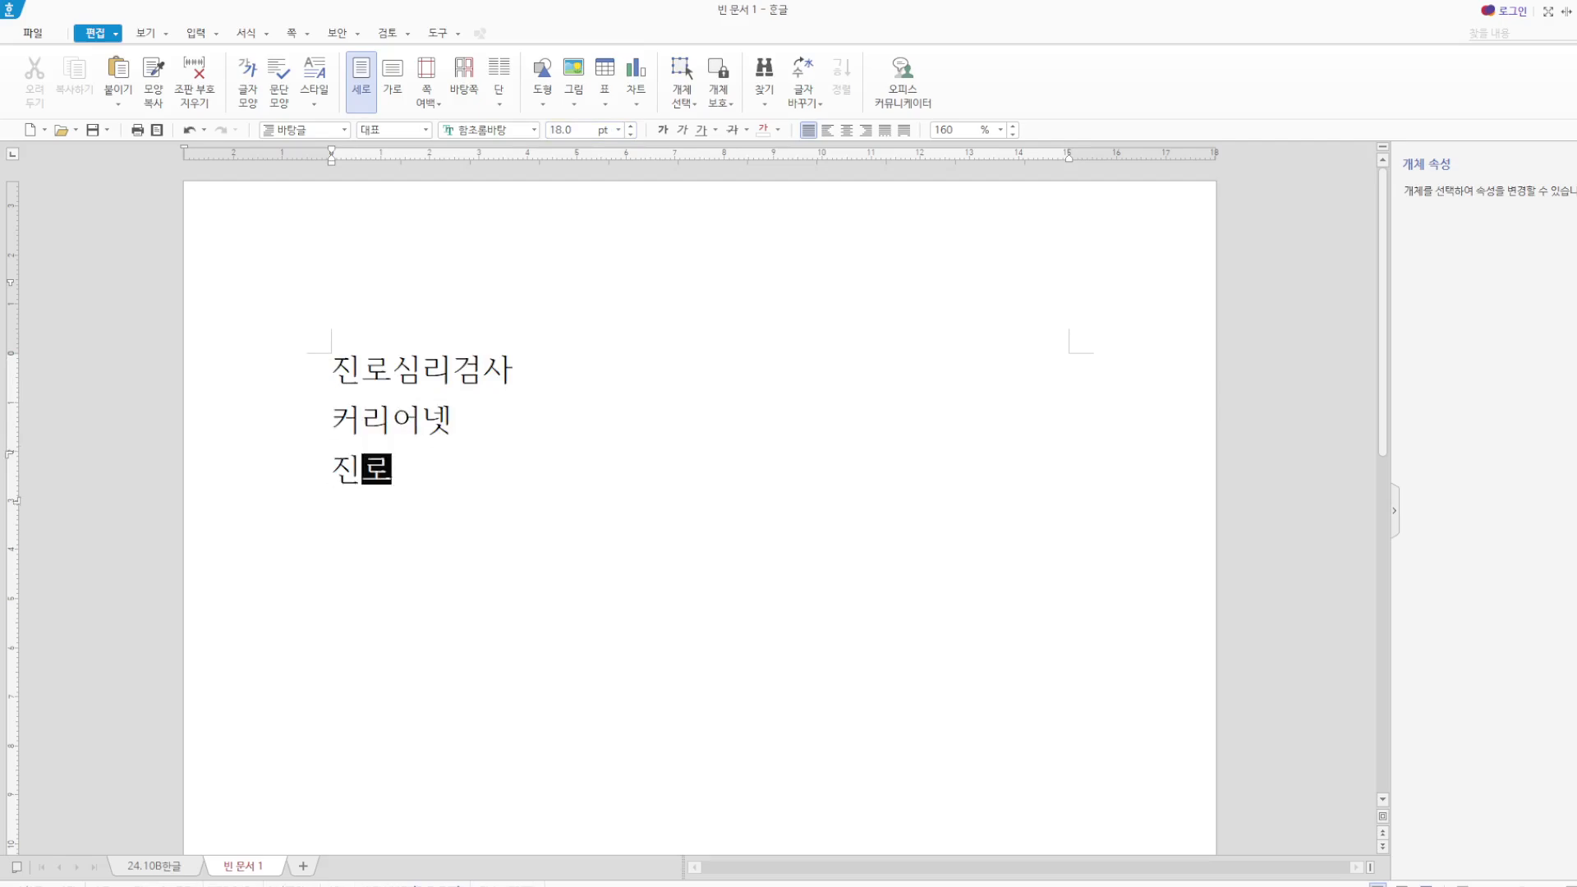
type("사상담")
key("Return")
Add three more paragraphs below 진로상담: "소외계층", "소외계층 대상" and "캠프, 과제 공모".
type("소외")
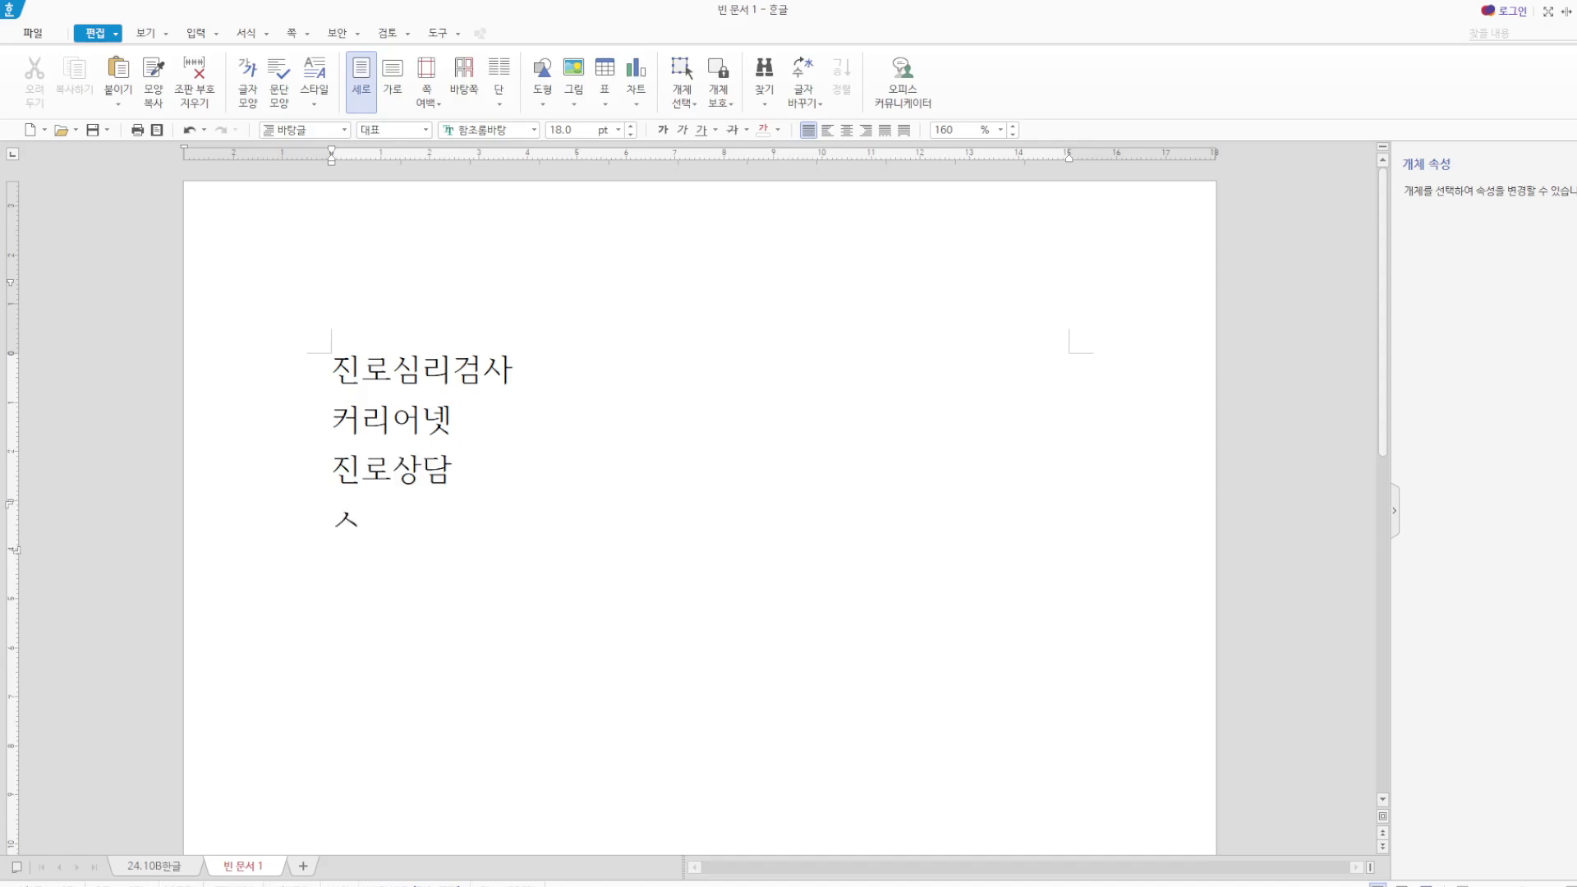
type("계층")
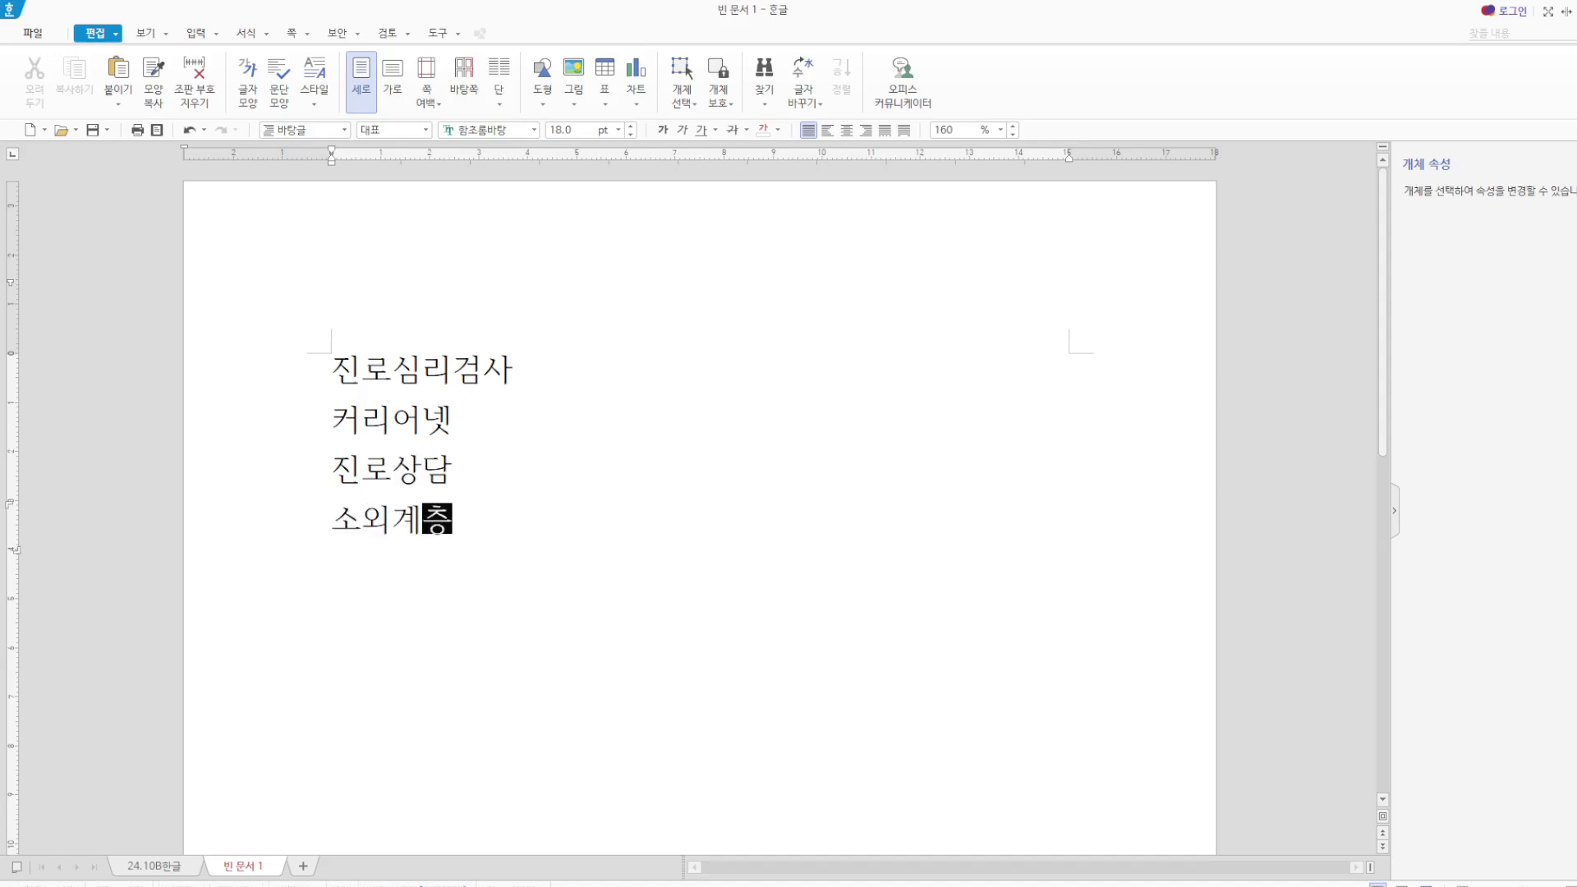
key("Return")
type("소")
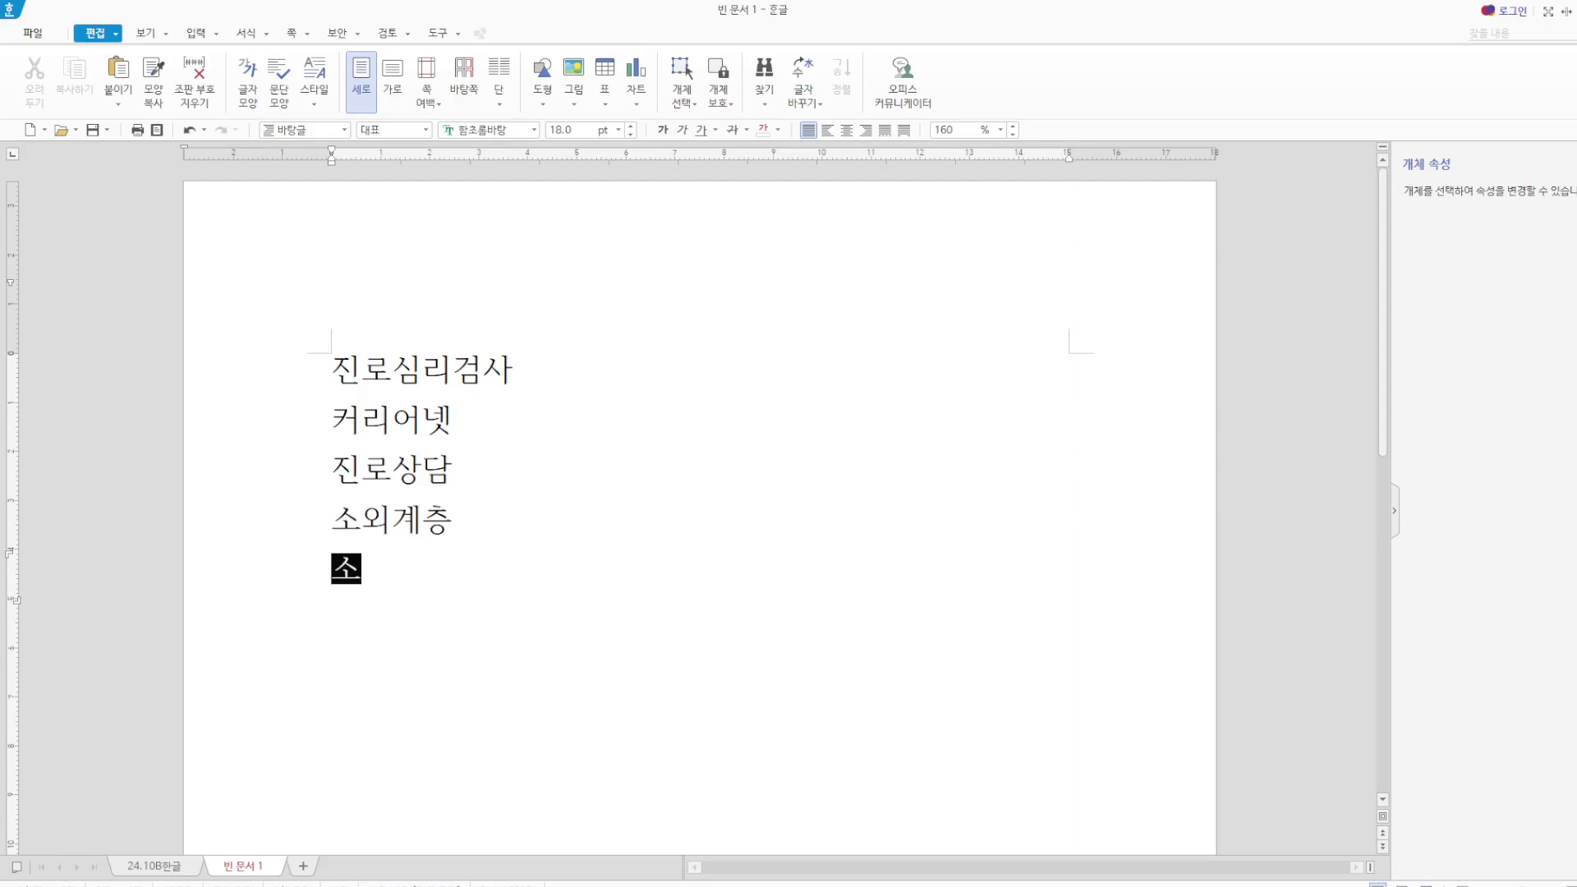
type("외계츠층 대사")
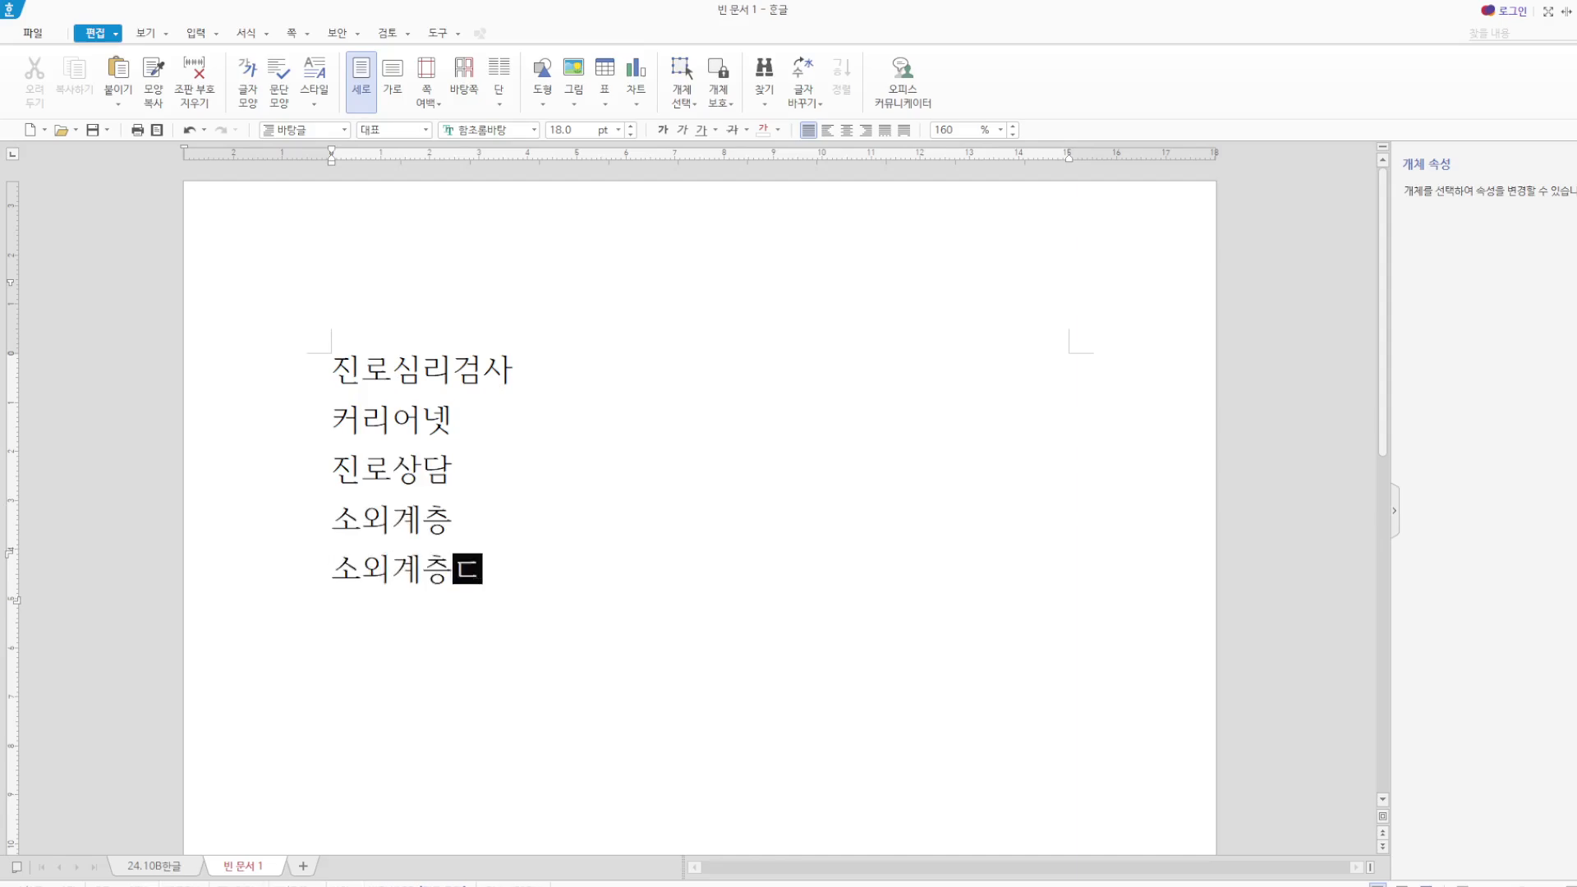
type("상")
key("Return")
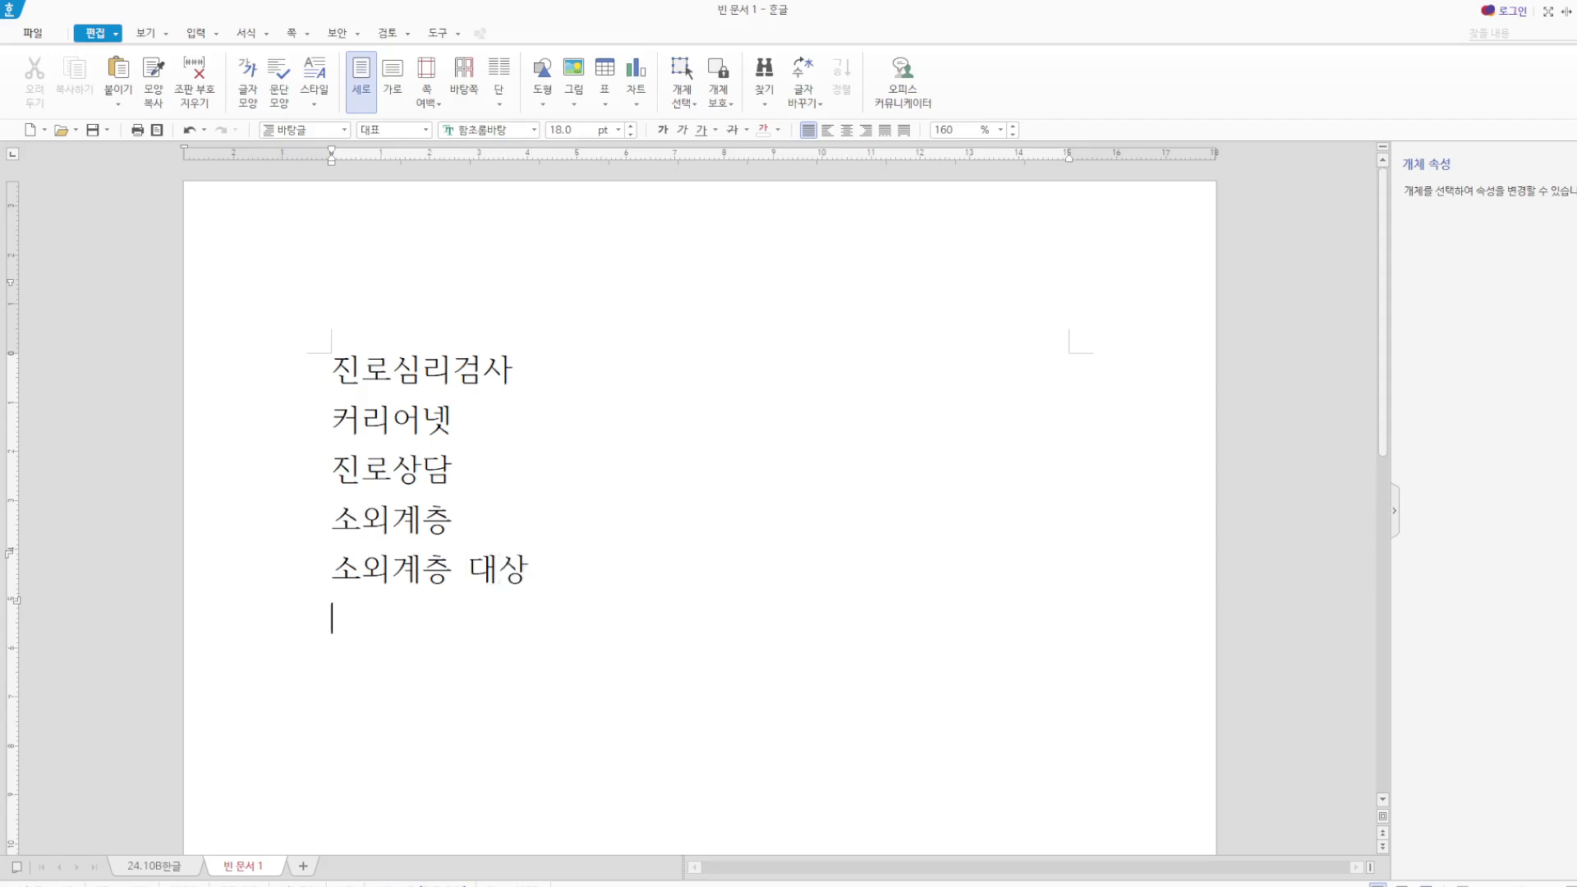
type("캠프")
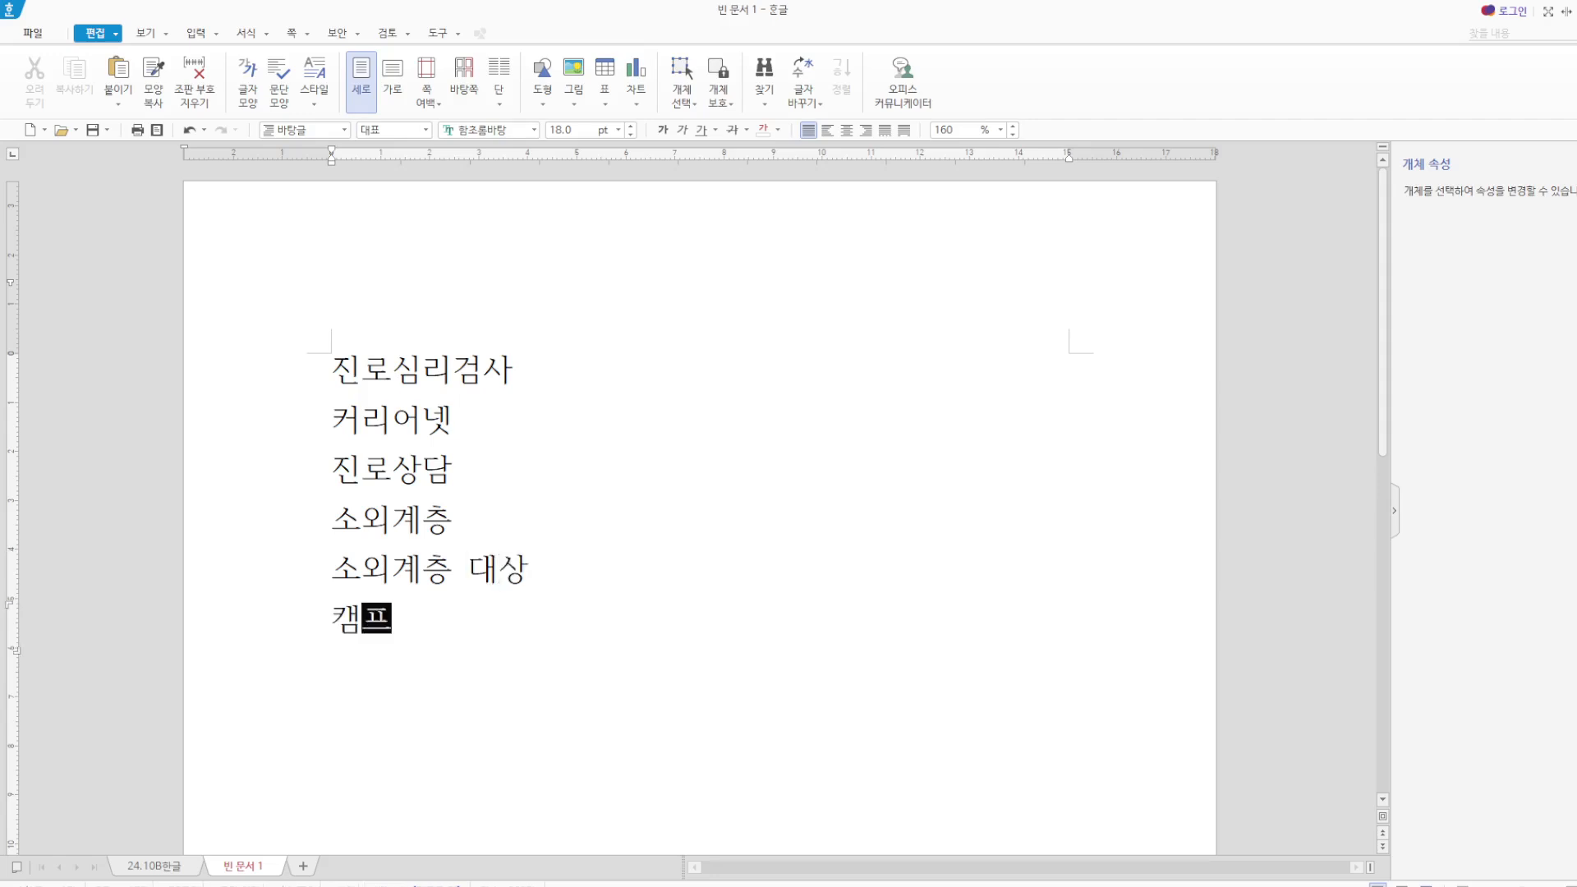
type(", 고과제 ")
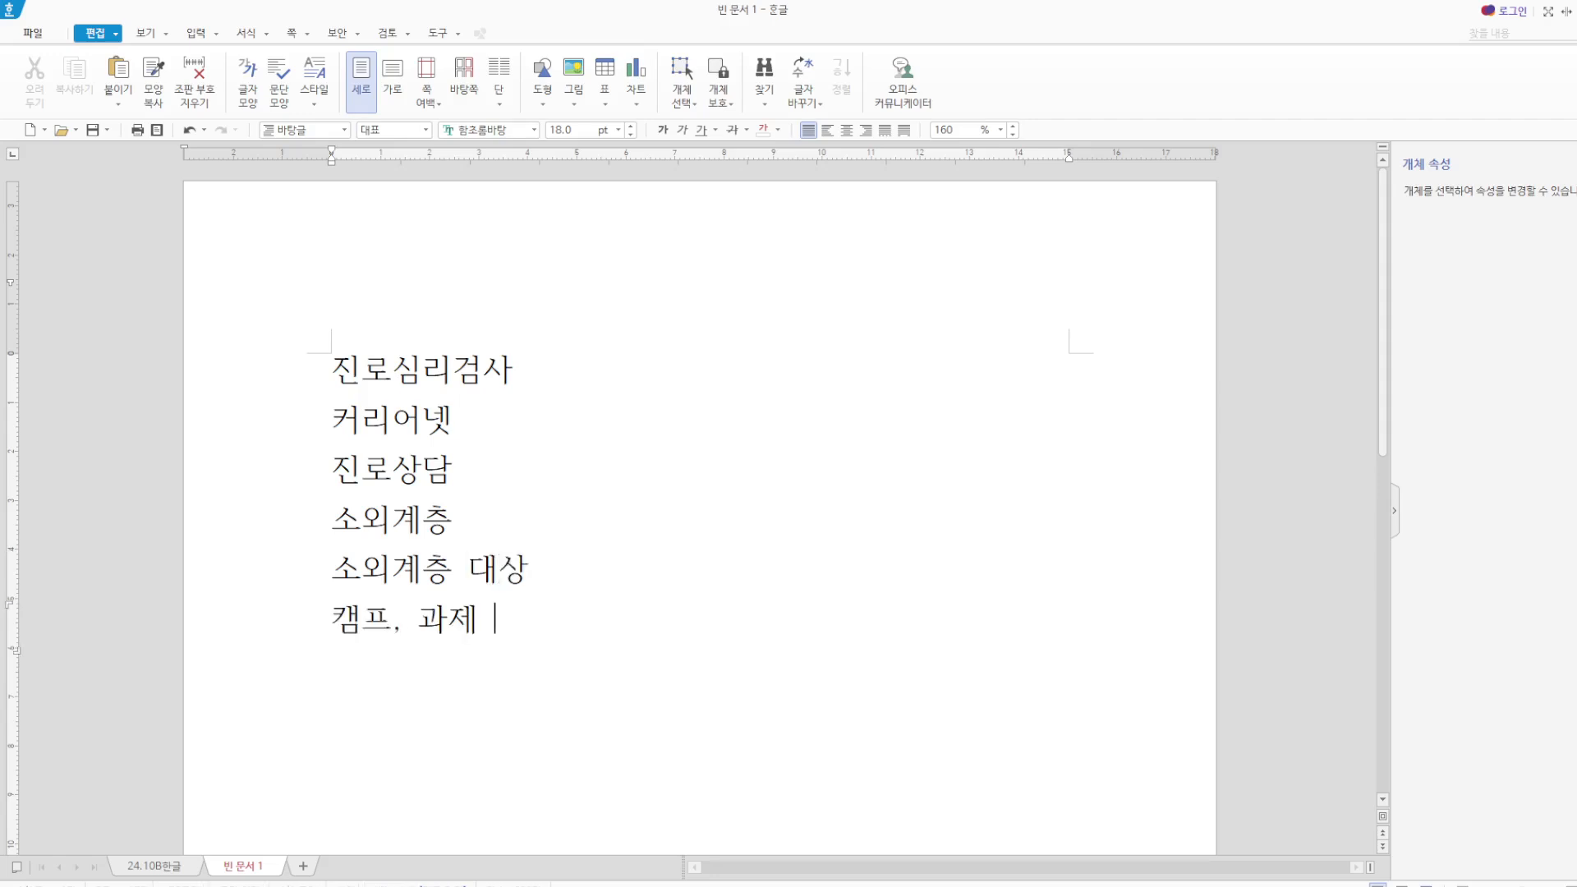
type("공모")
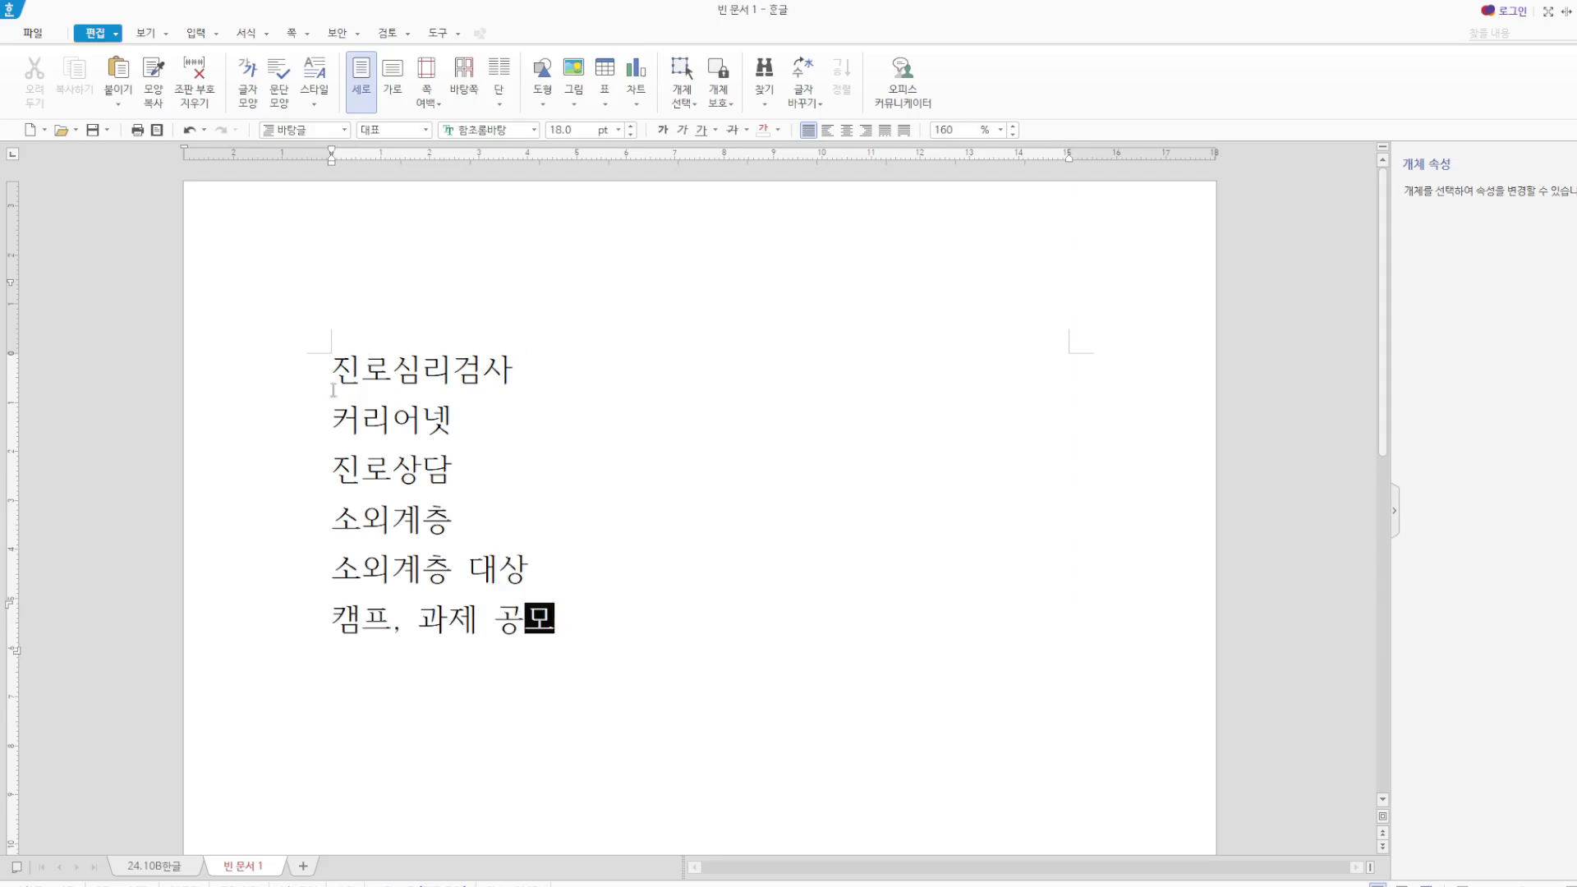
Choose the 가) a) (1) (가) paragraph numbering for all six lines and open its custom definition (사용자 정의).
left_click_drag(333, 390, 788, 637)
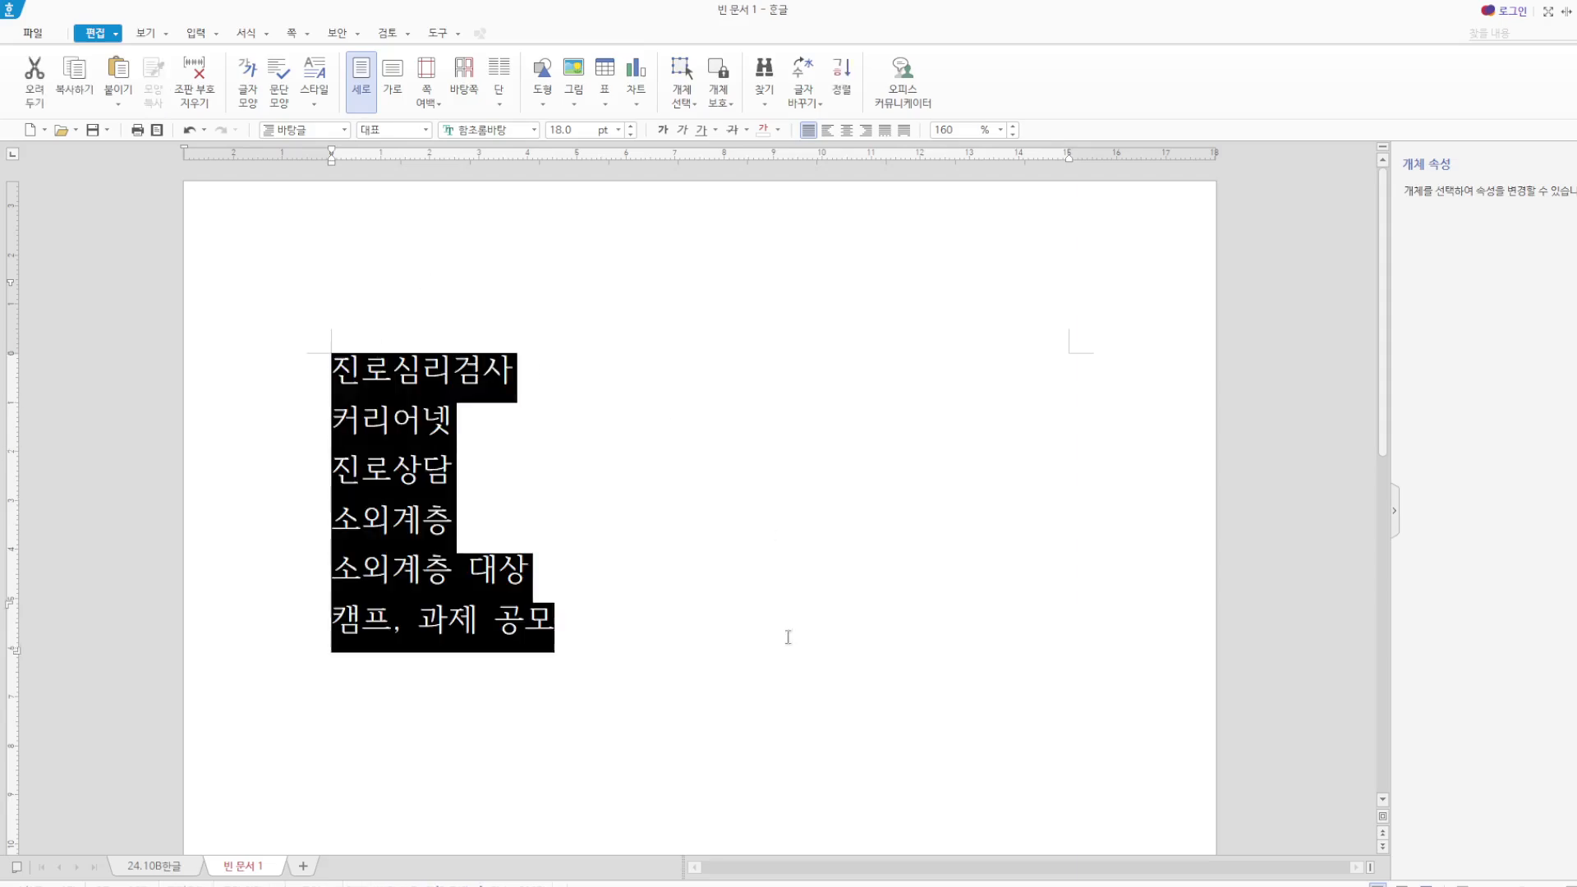
right_click(435, 413)
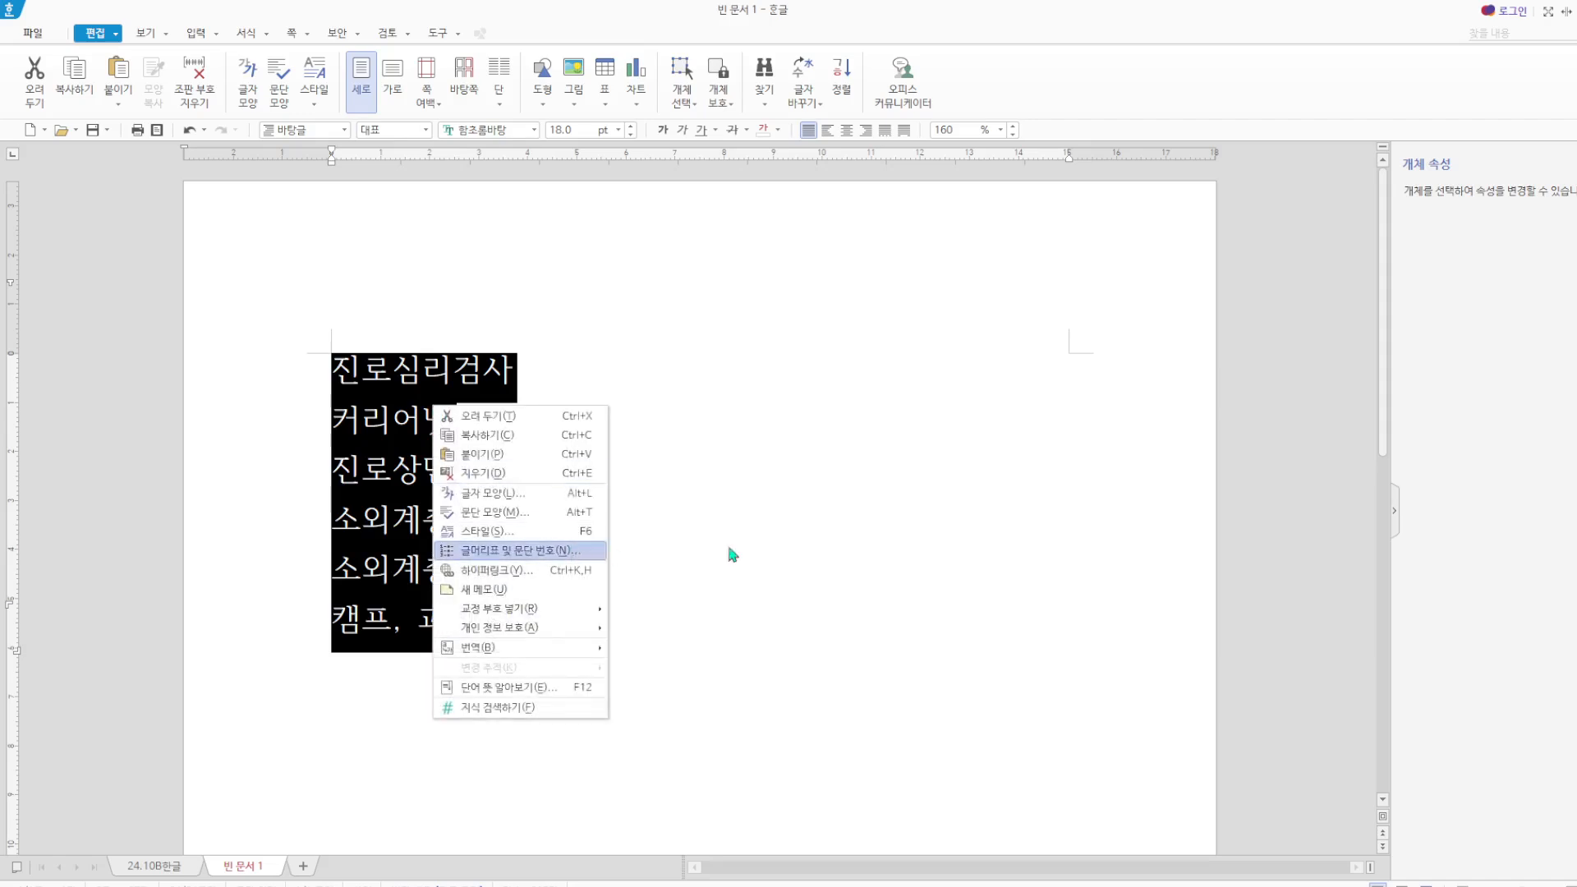
key("Return")
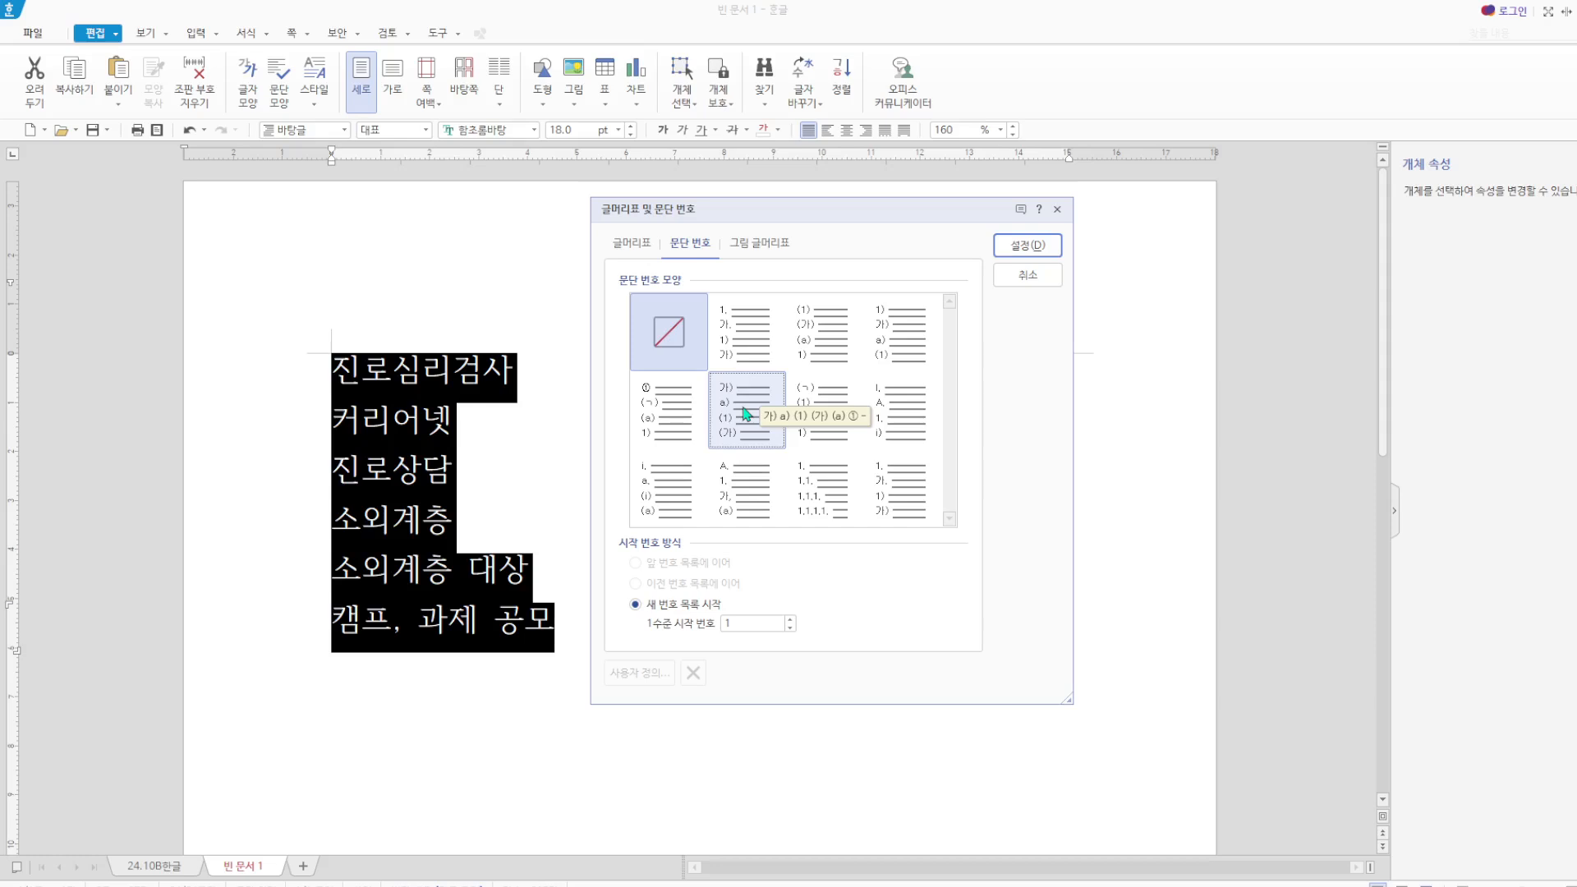
left_click(745, 413)
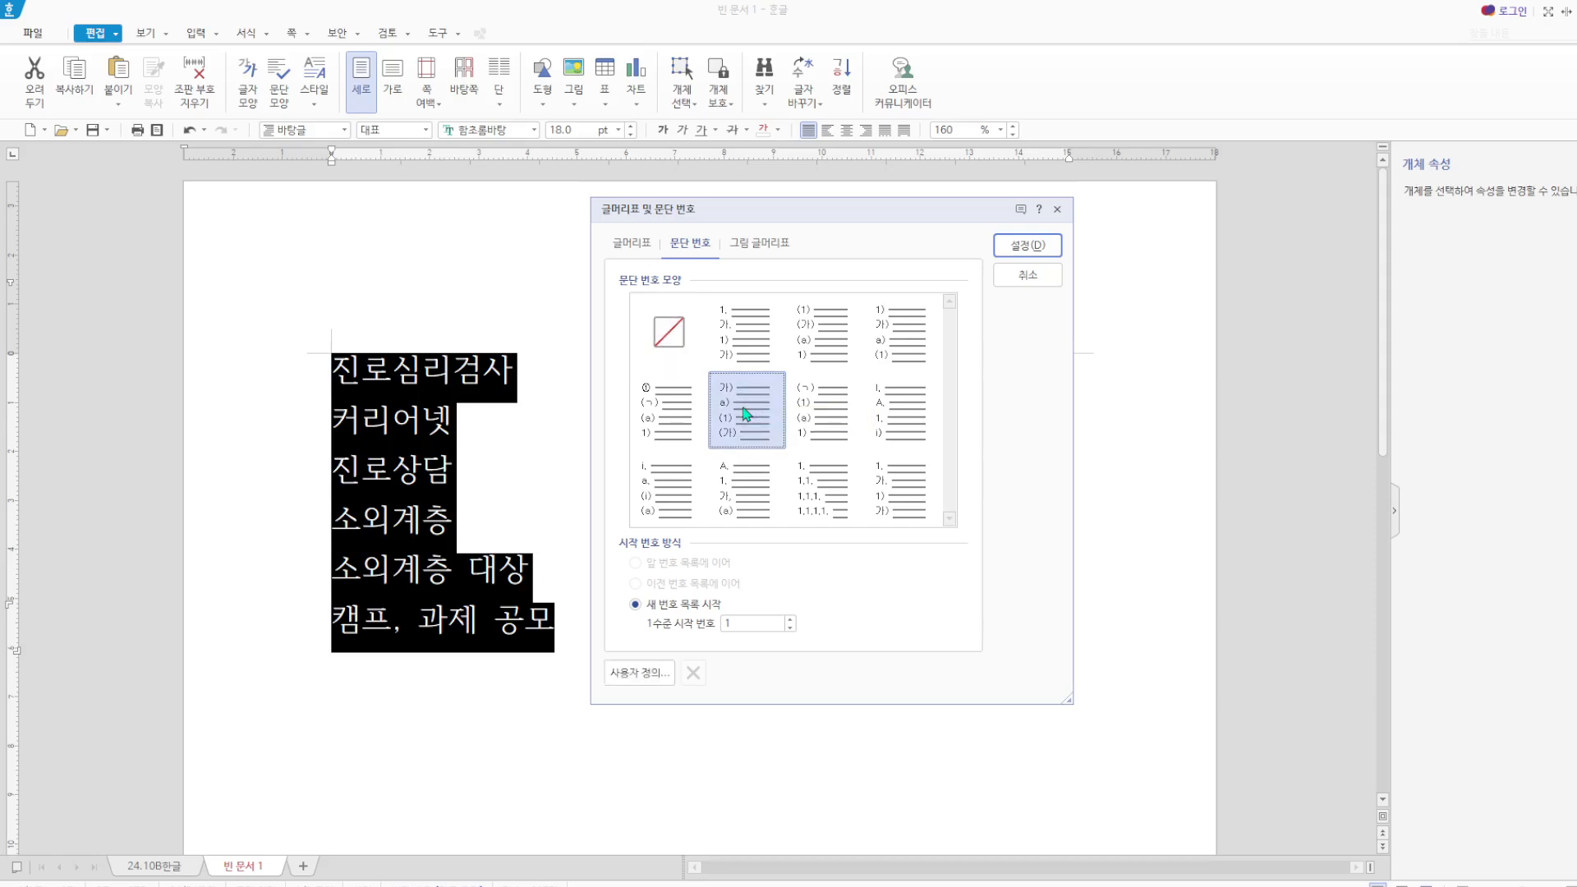
left_click(641, 674)
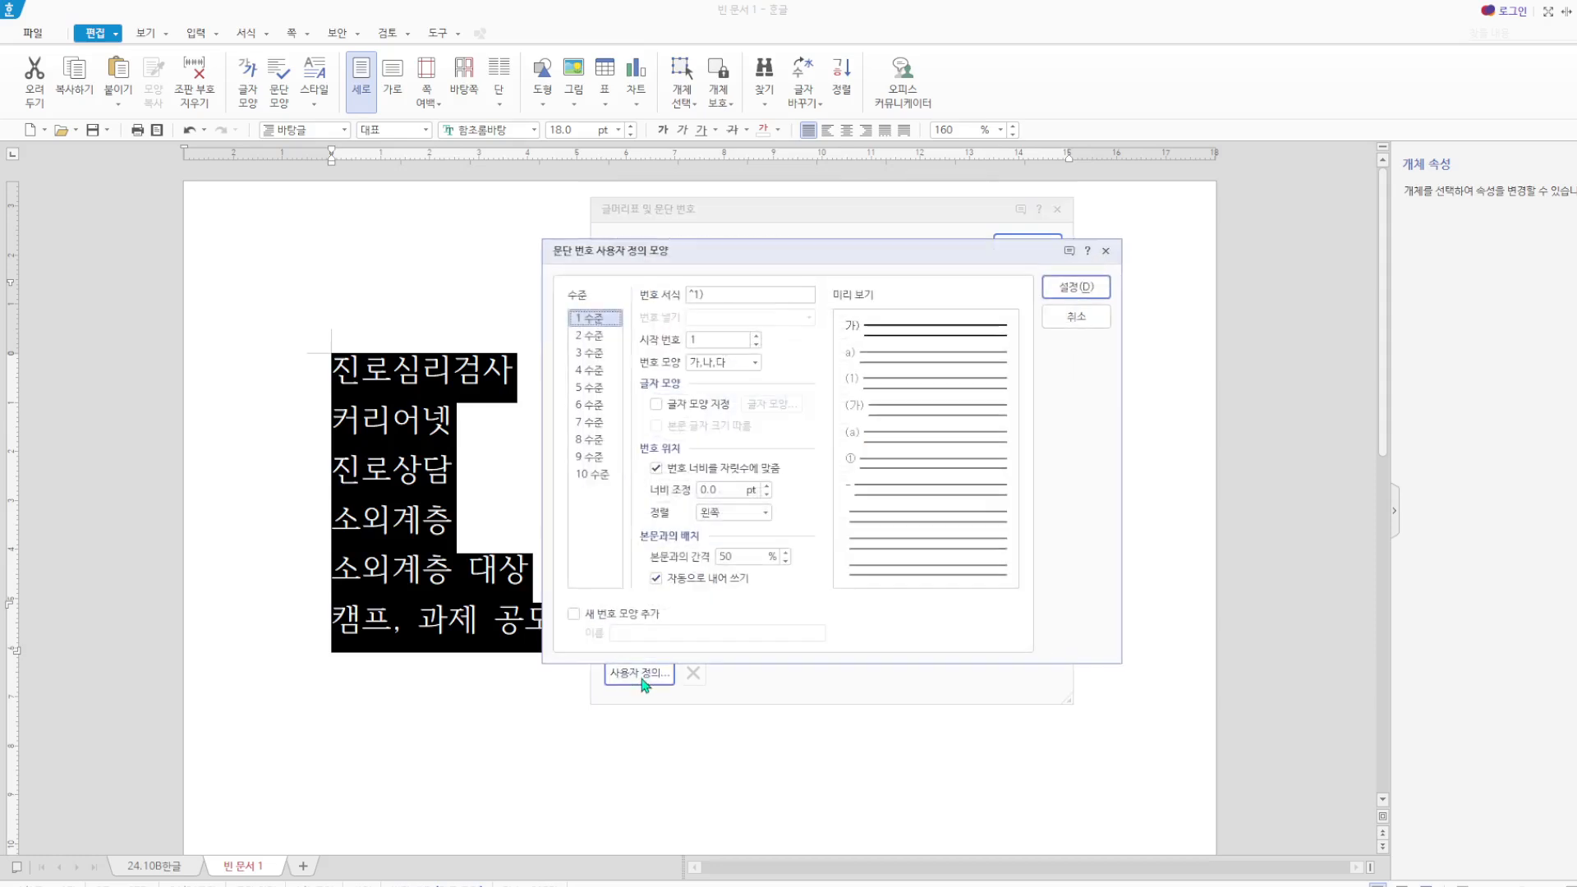
Set the level 1 (1 수준) number width adjustment to 20 pt with right alignment (오른쪽).
left_click(733, 491)
type("20")
left_click(765, 513)
left_click(736, 559)
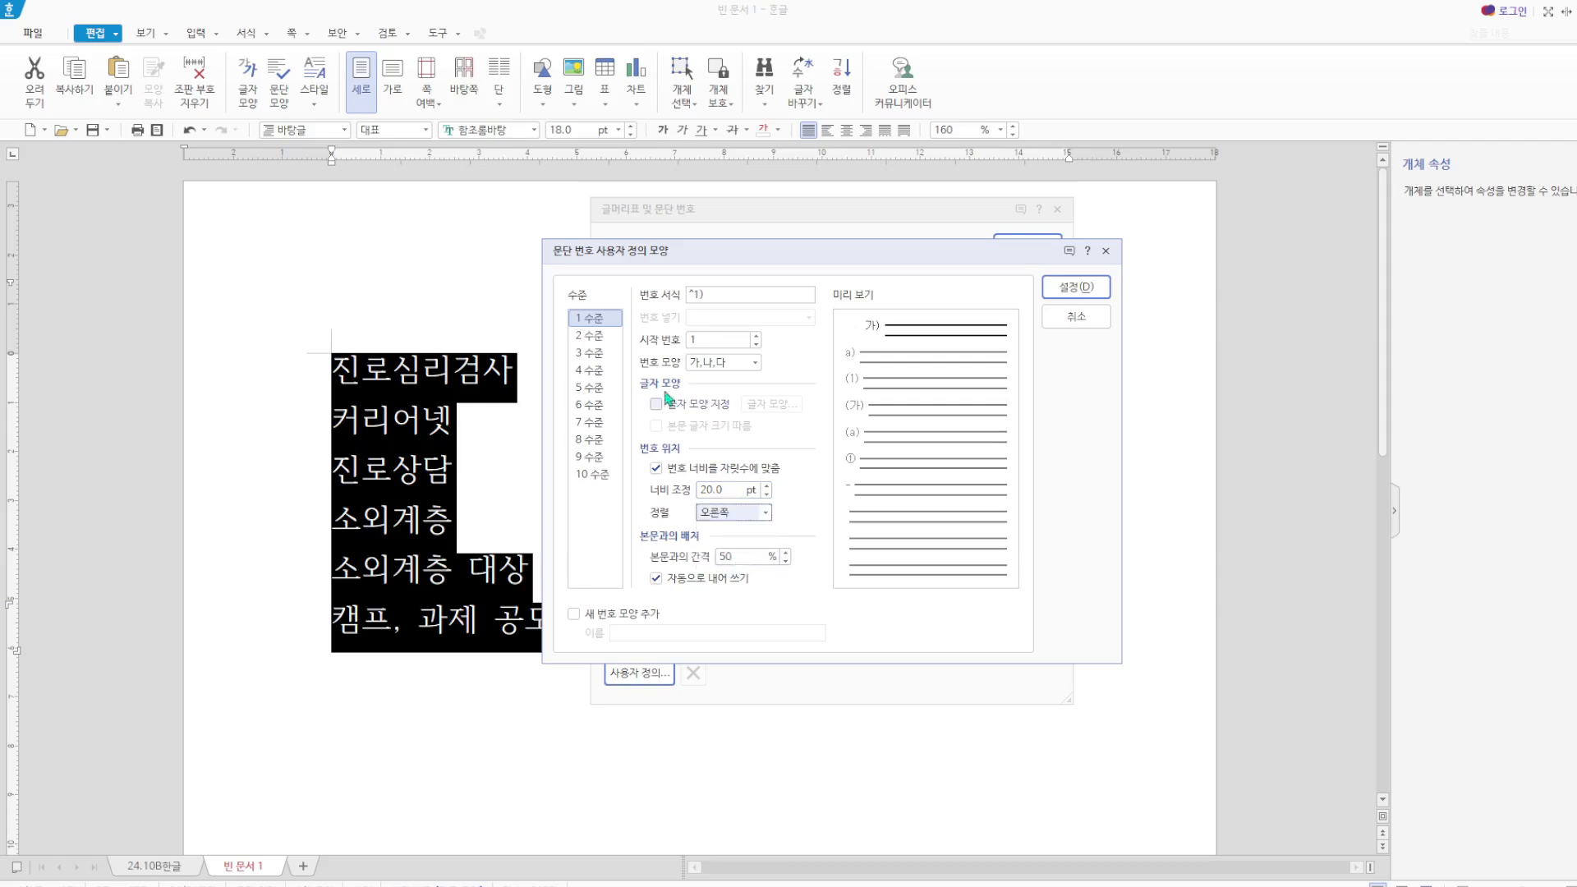
Set the level 2 (2 수준) number width adjustment to 30 pt with right alignment (오른쪽).
left_click(589, 335)
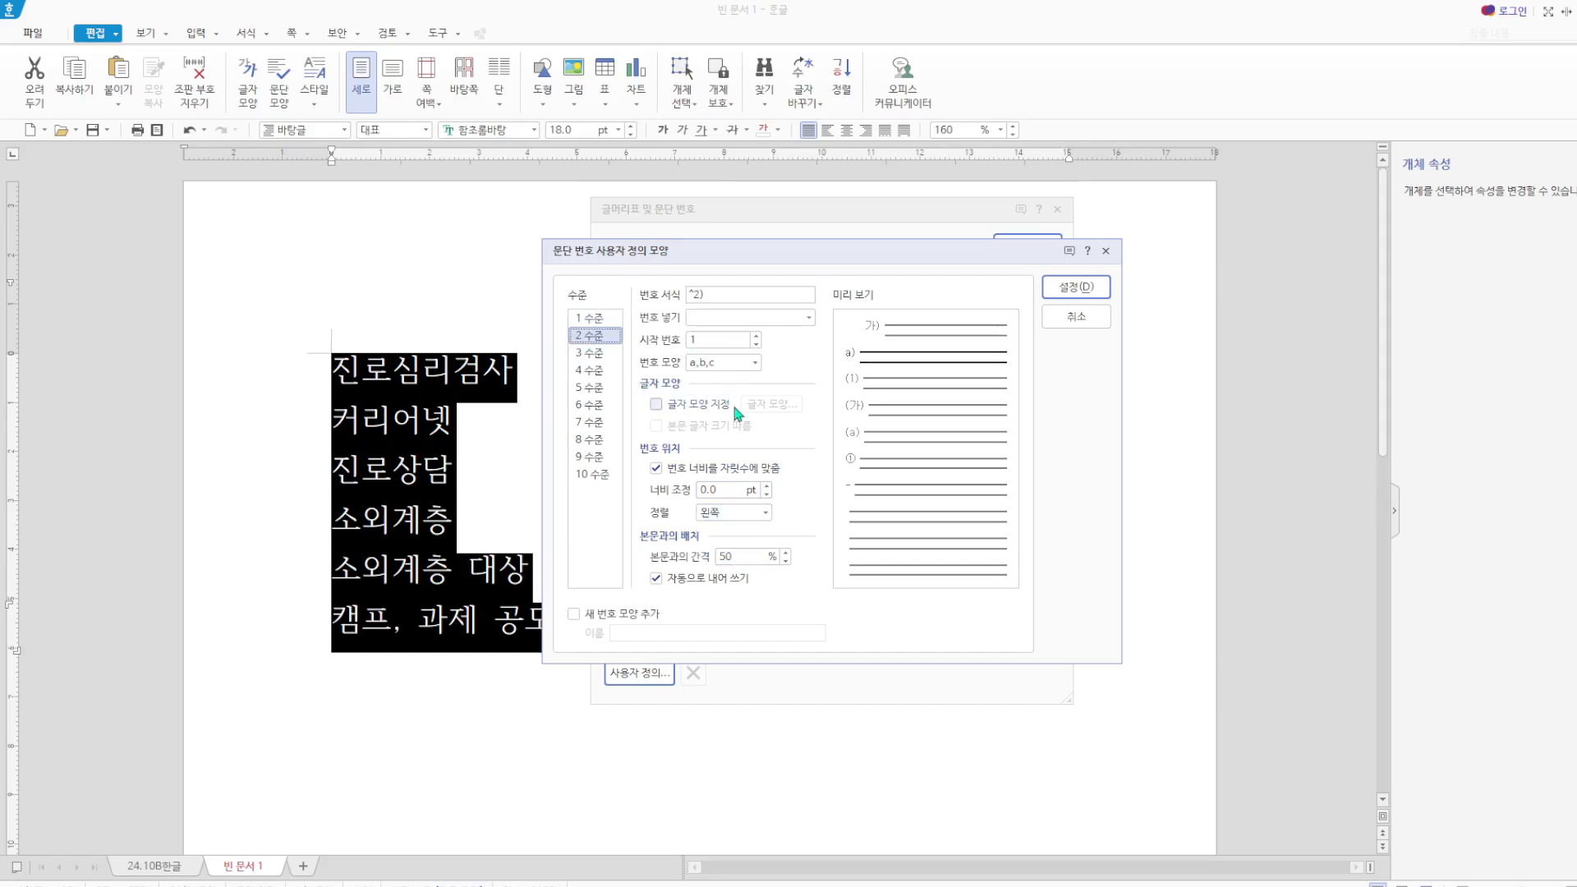
left_click(721, 489)
type("30")
left_click(765, 512)
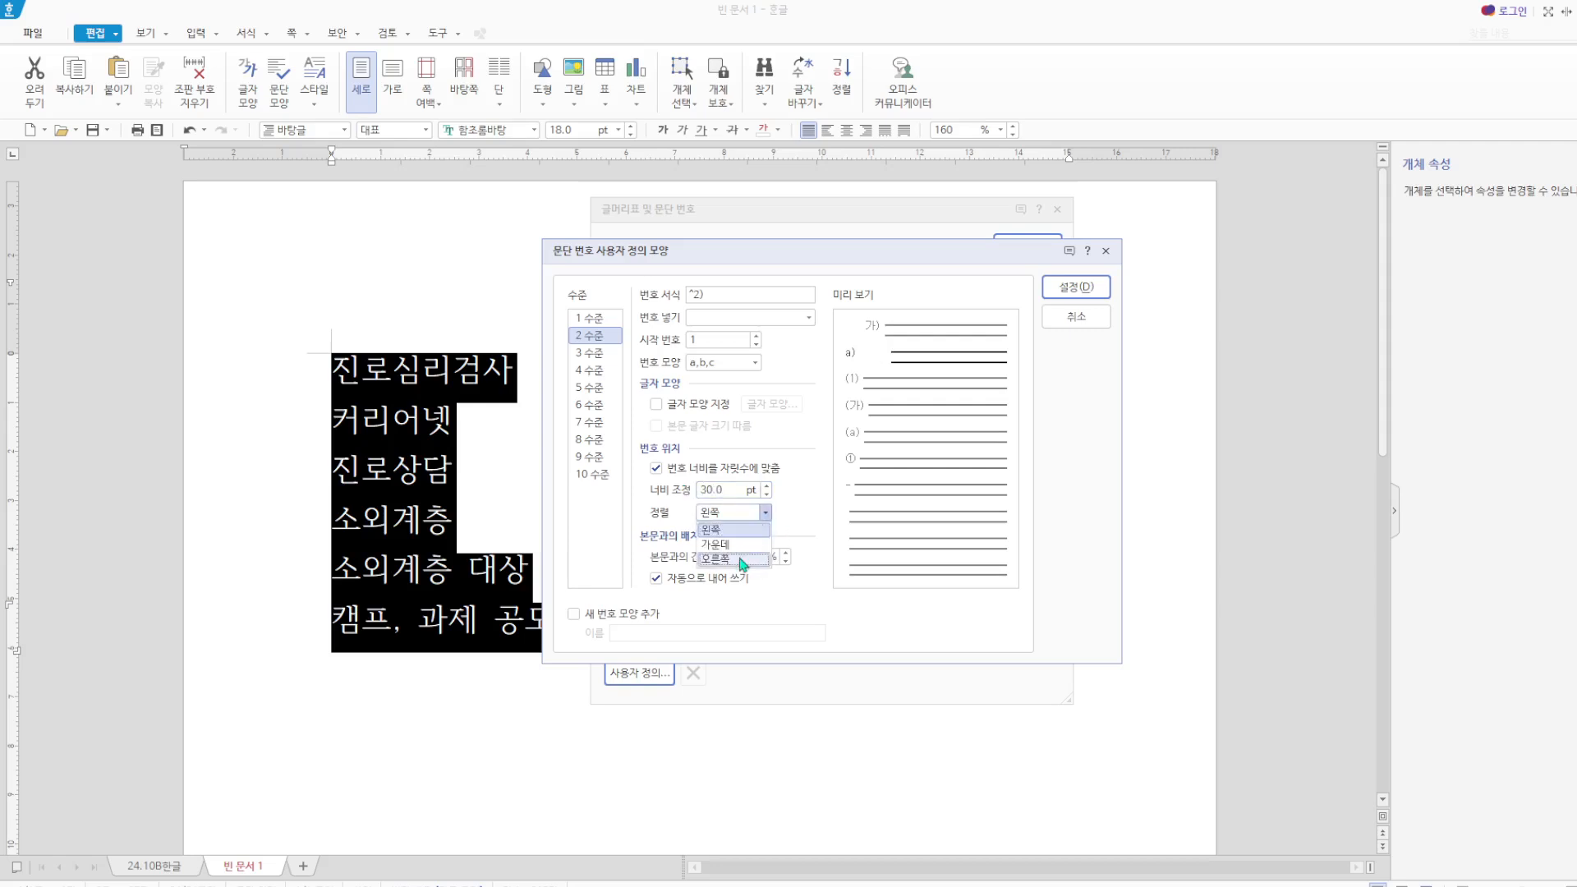
left_click(742, 559)
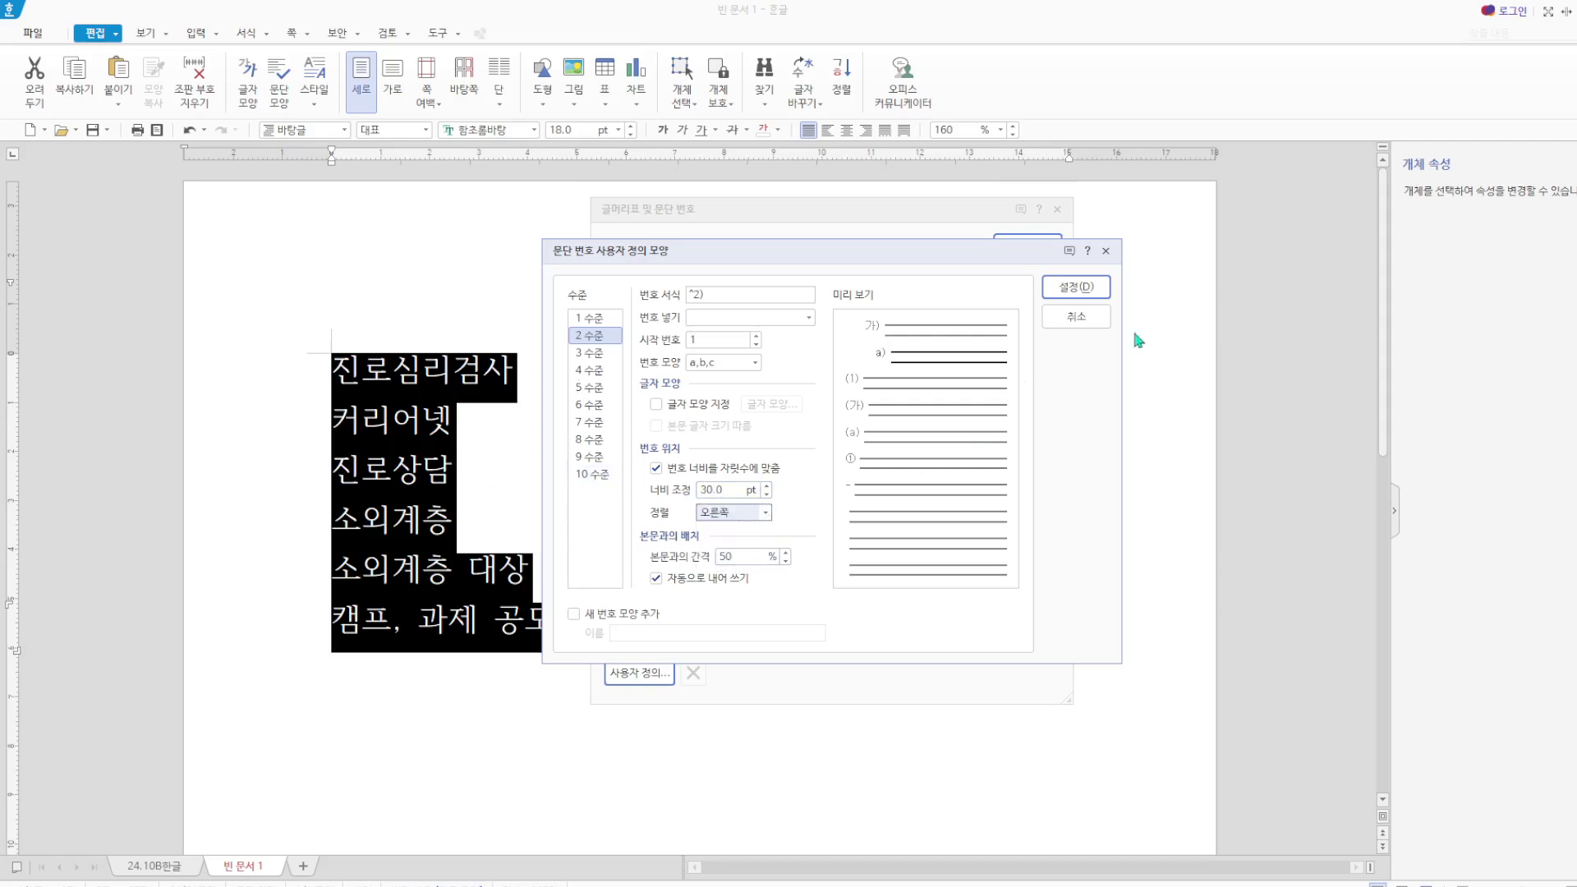
Apply the customized paragraph numbering to the six lines and deselect them.
left_click(1084, 288)
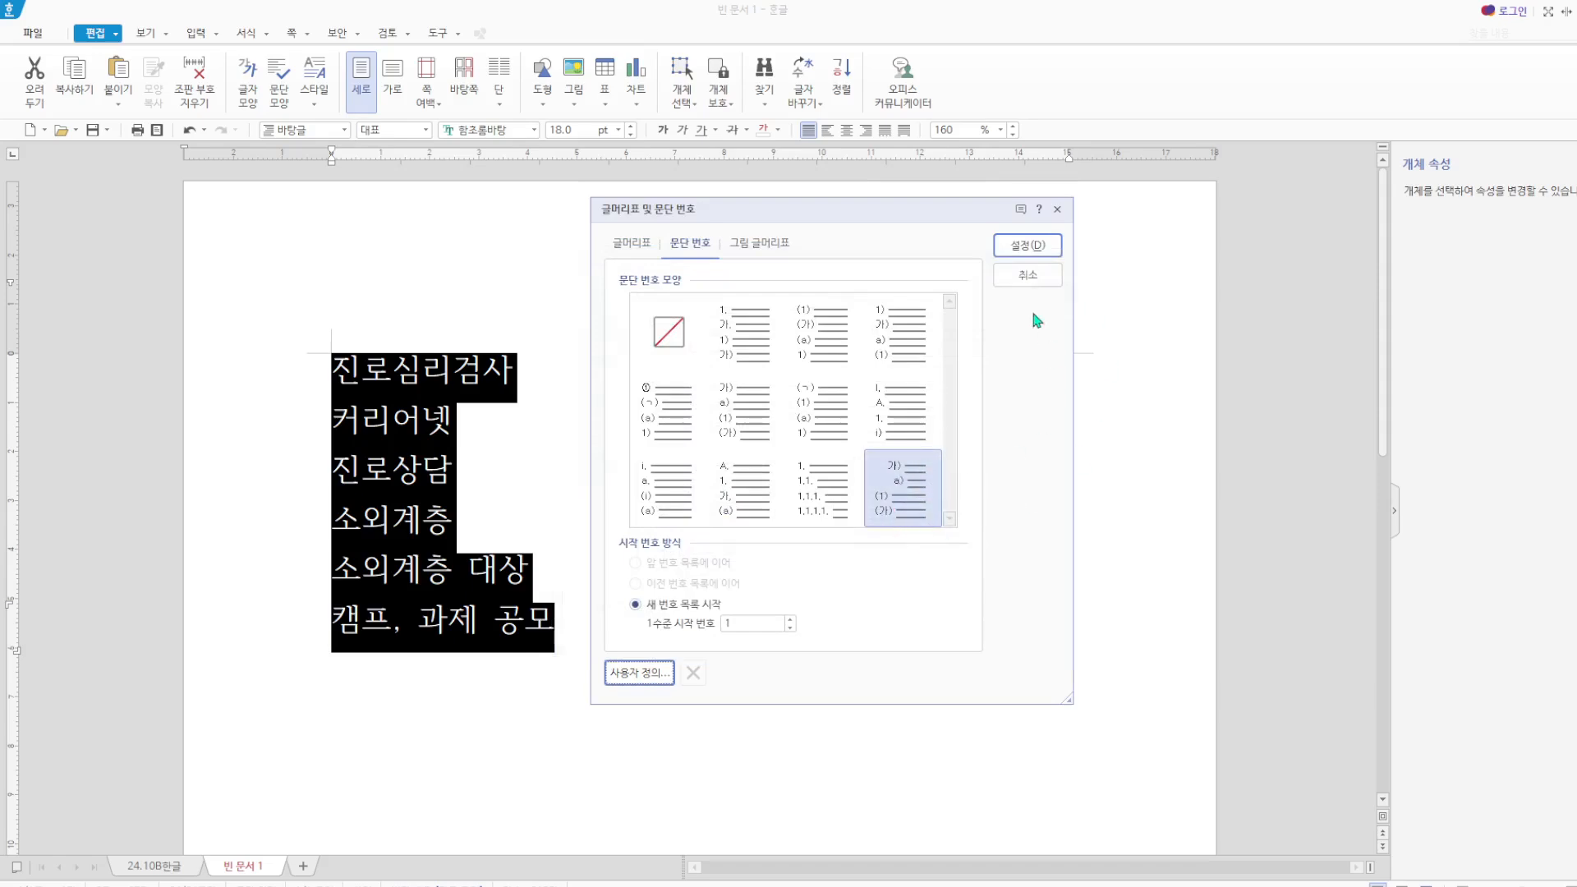
left_click(1015, 247)
left_click(584, 465)
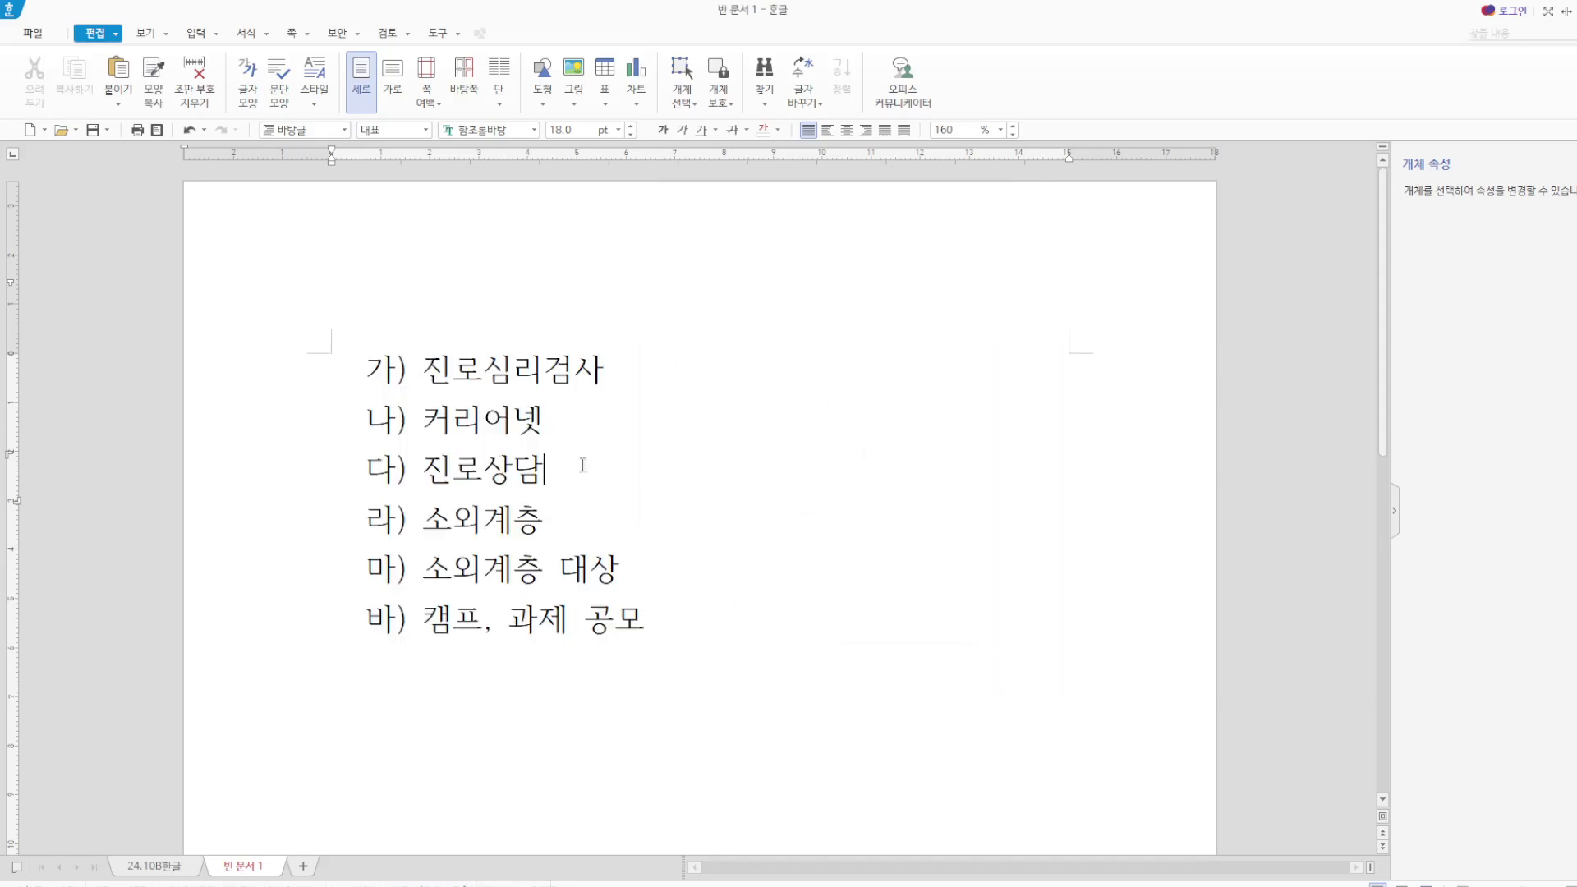
Demote the 커리어넷 and 진로상담 lines by one numbering level (한 수준 감소).
double_click(449, 419)
left_click(596, 457, "shift")
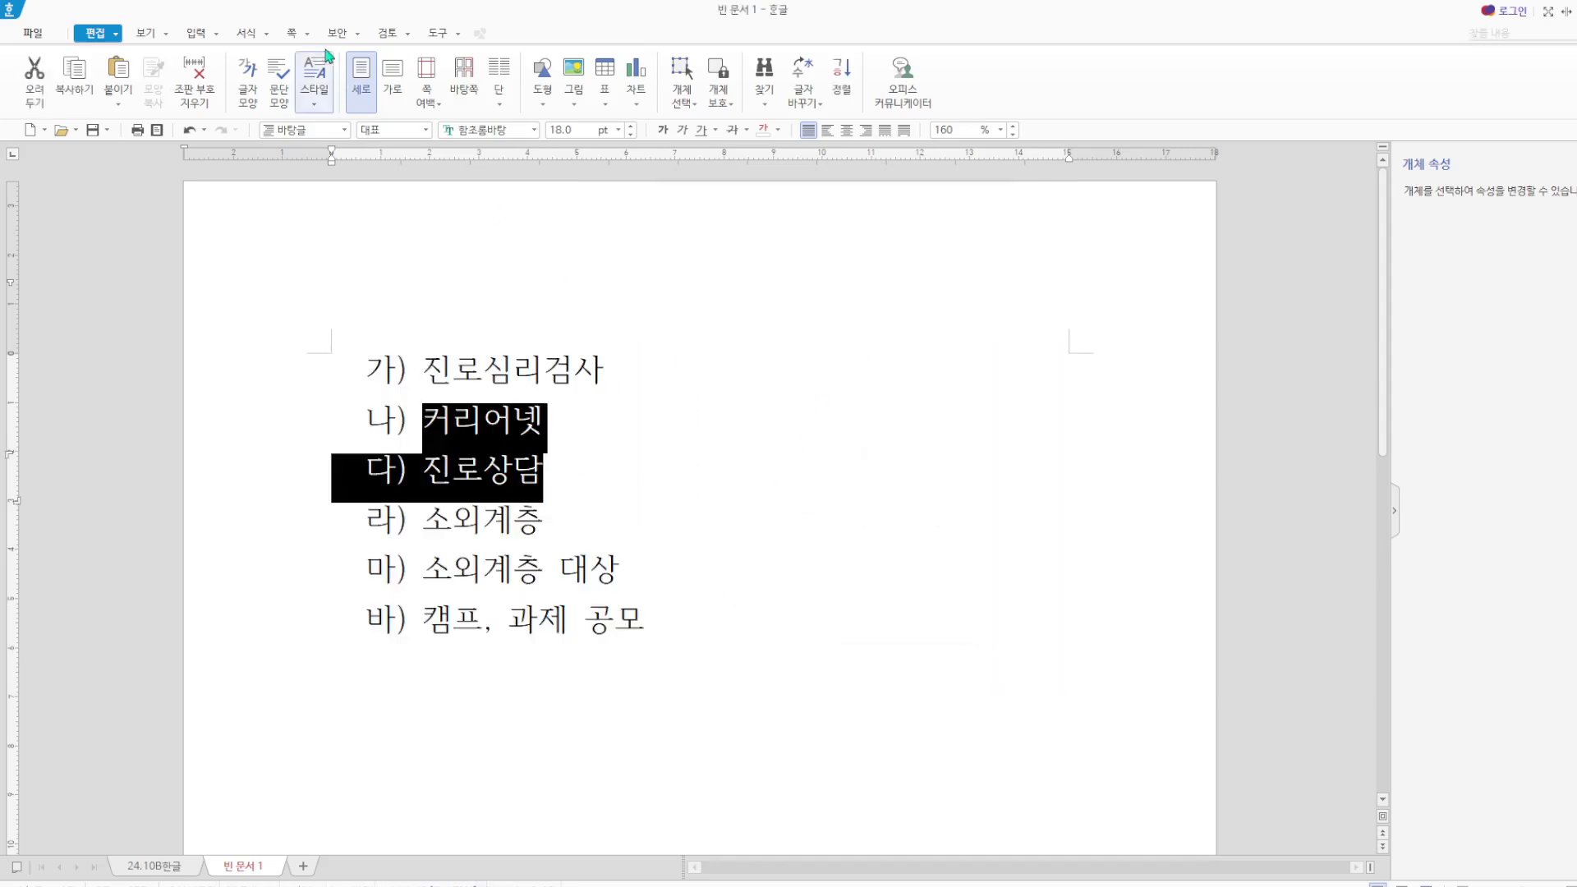
left_click(269, 35)
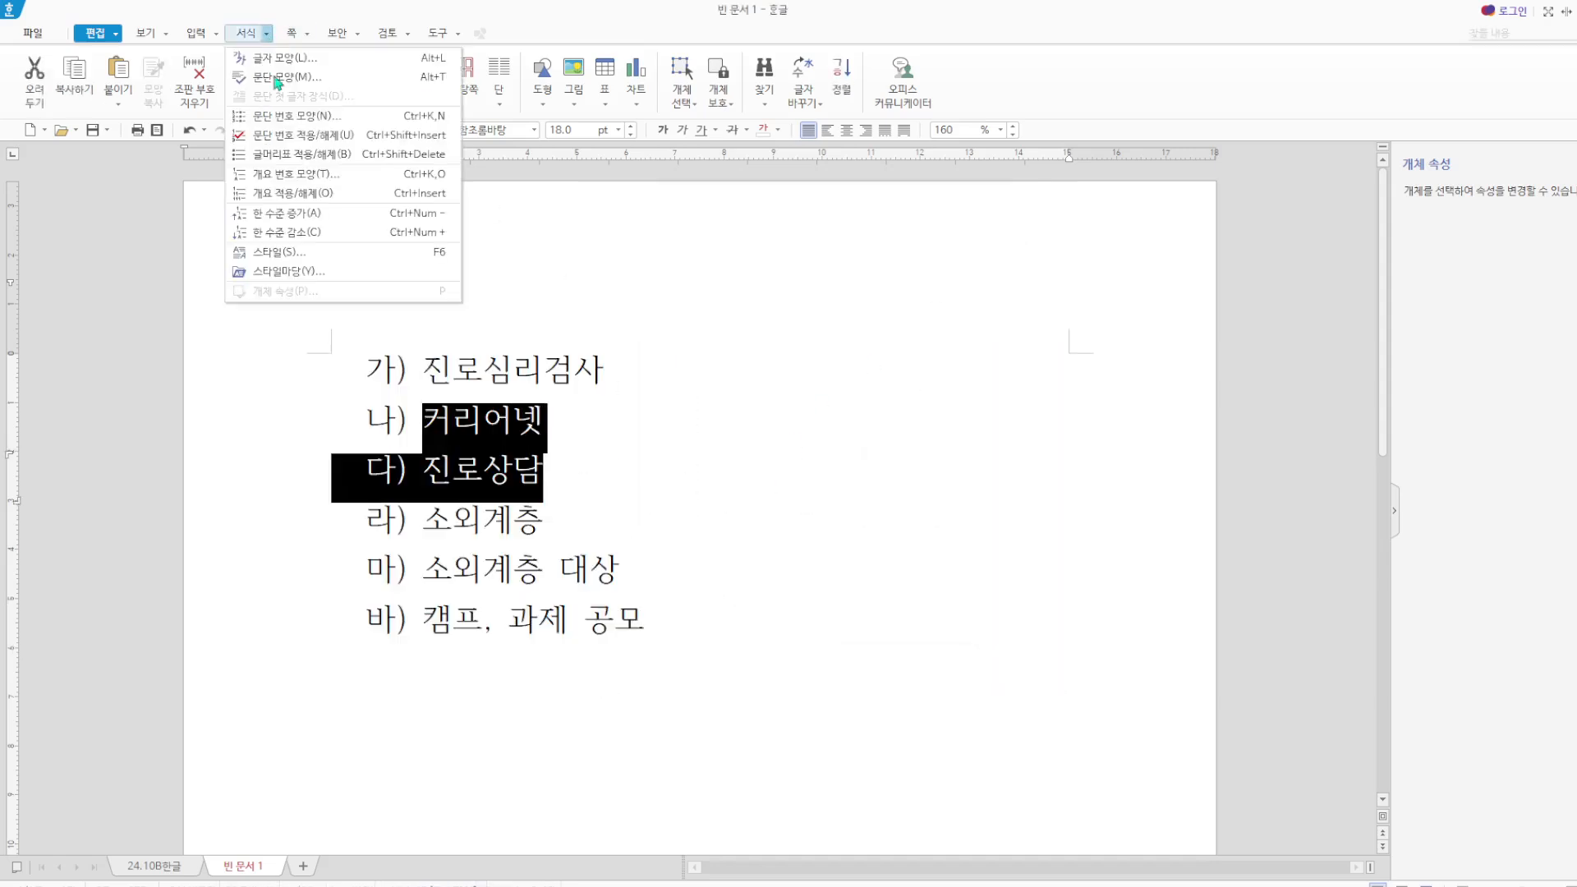
left_click(297, 236)
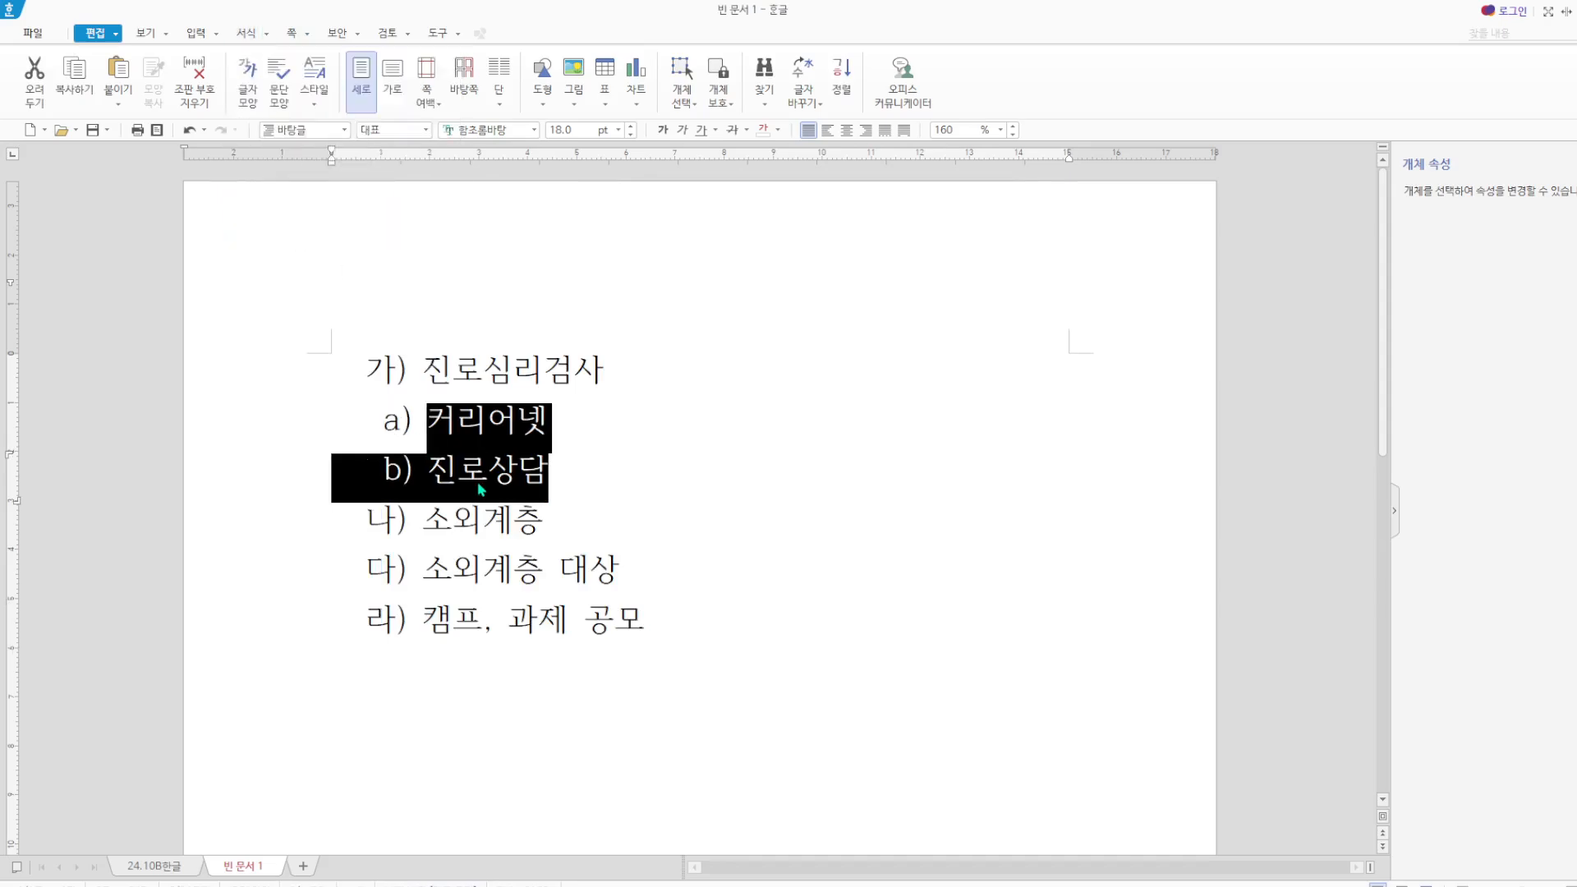
Demote the 소외계층 대상 and 캠프, 과제 공모 lines by one numbering level (한 수준 감소) and deselect them.
left_click_drag(424, 568, 715, 641)
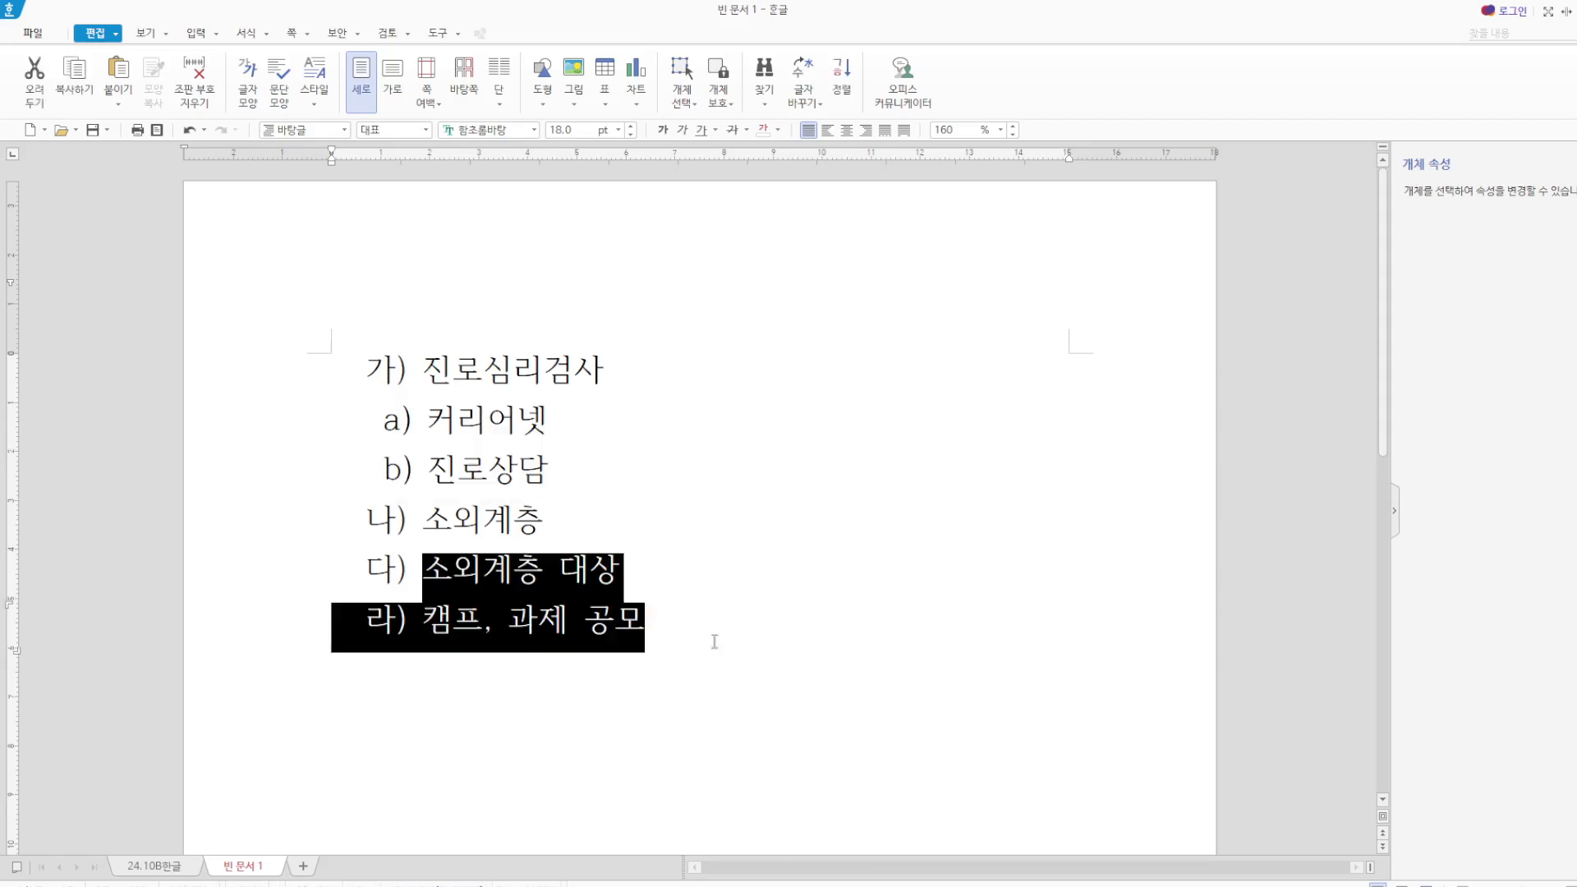
left_click(270, 34)
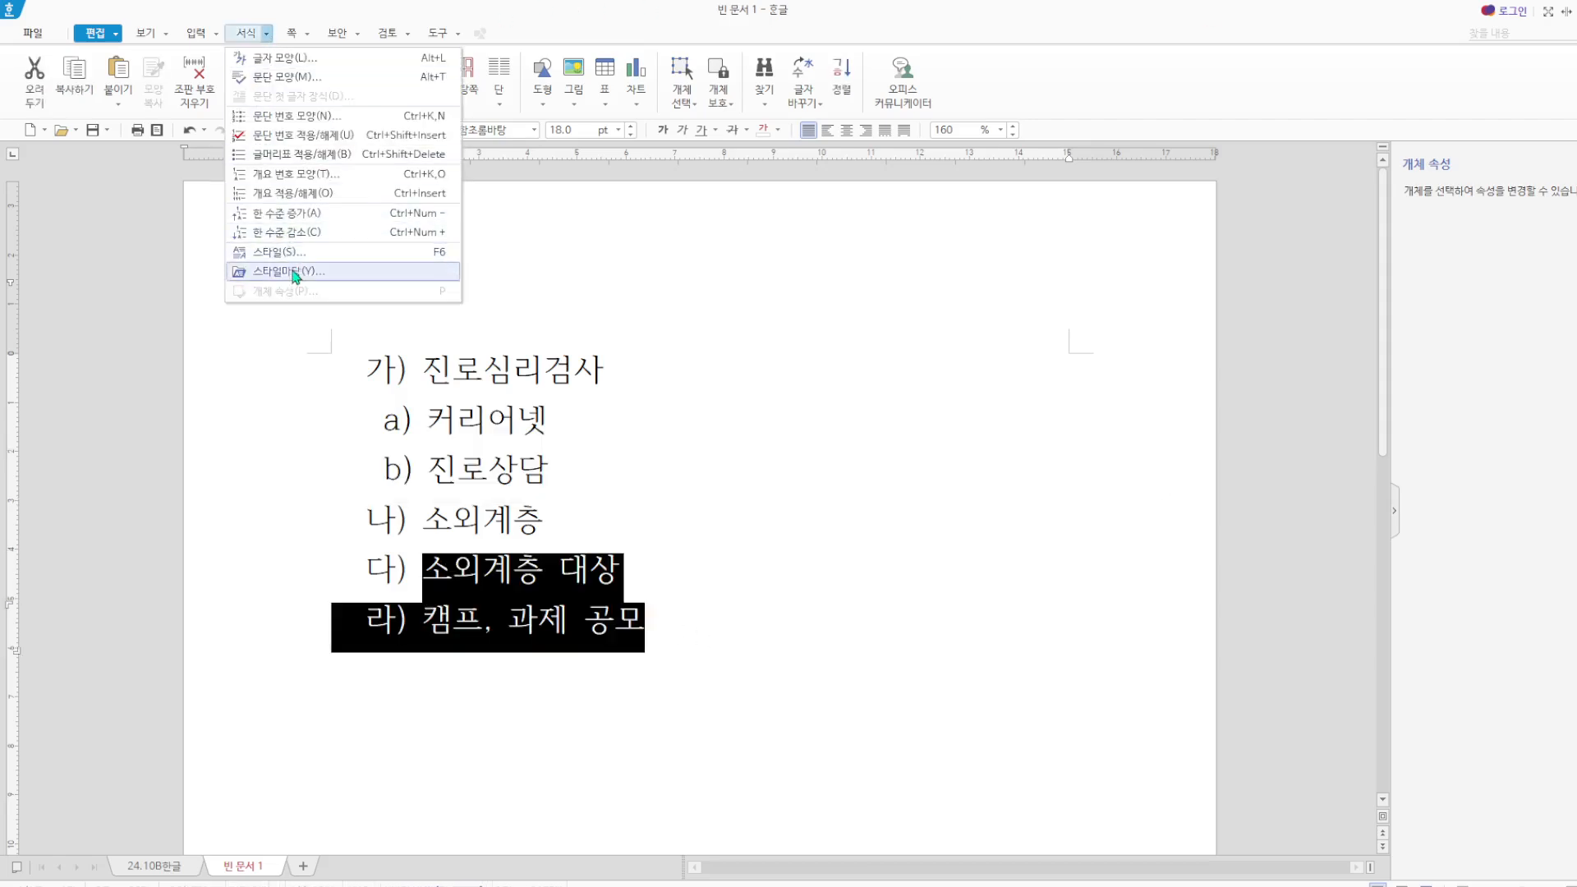
left_click(297, 233)
left_click(575, 468)
Set the line spacing of all six numbered lines to 180% in the paragraph shape (문단 모양) settings and deselect them.
left_click(423, 370)
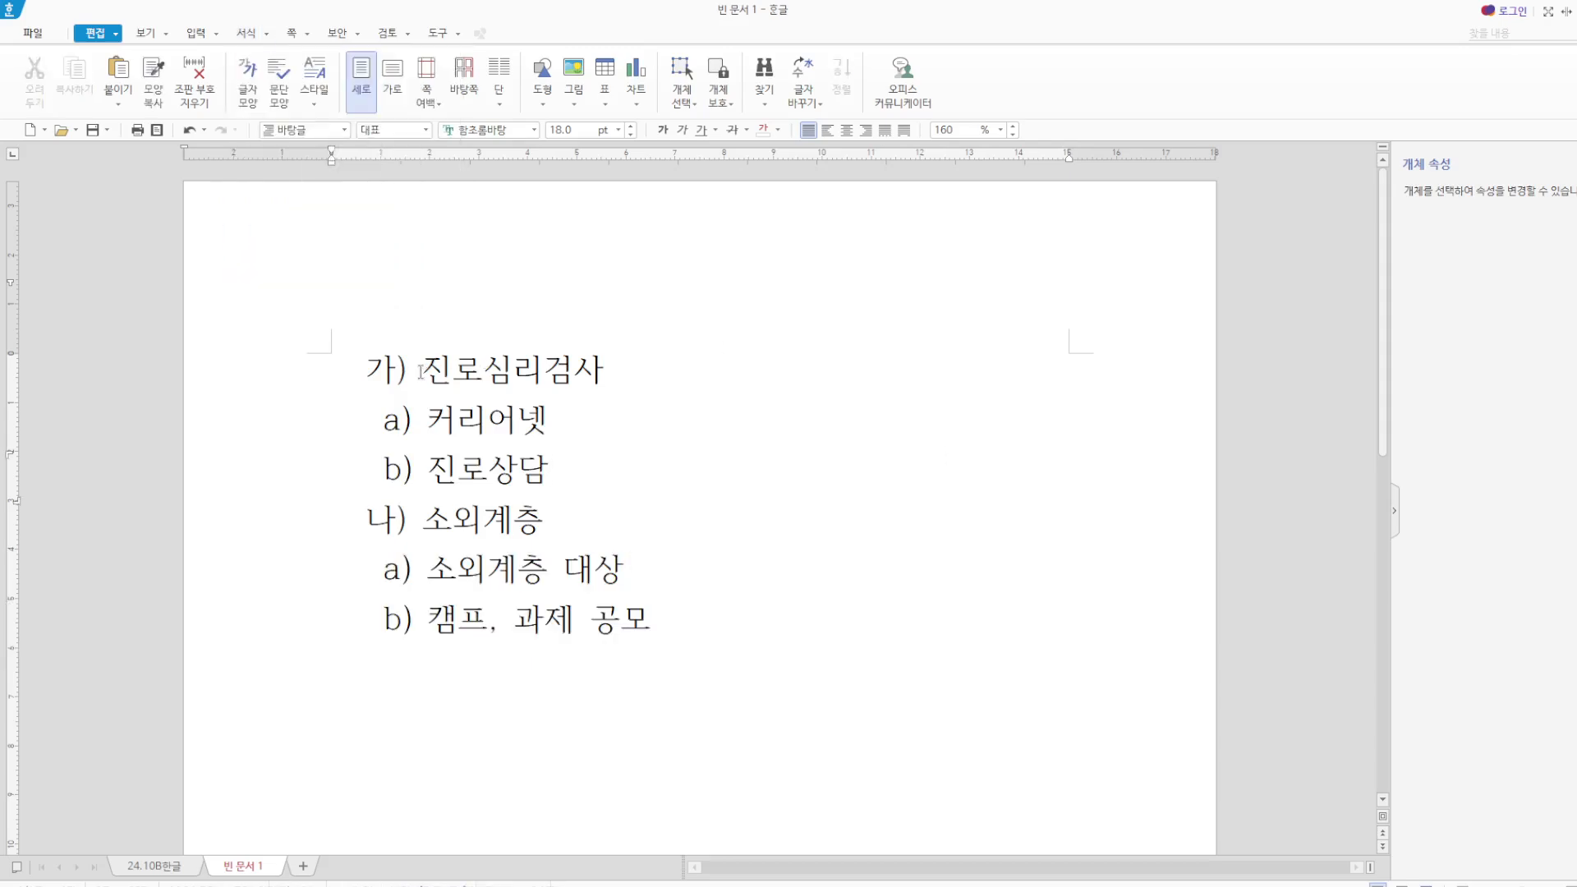
left_click(737, 504, "shift")
left_click(745, 629, "shift")
right_click(574, 447)
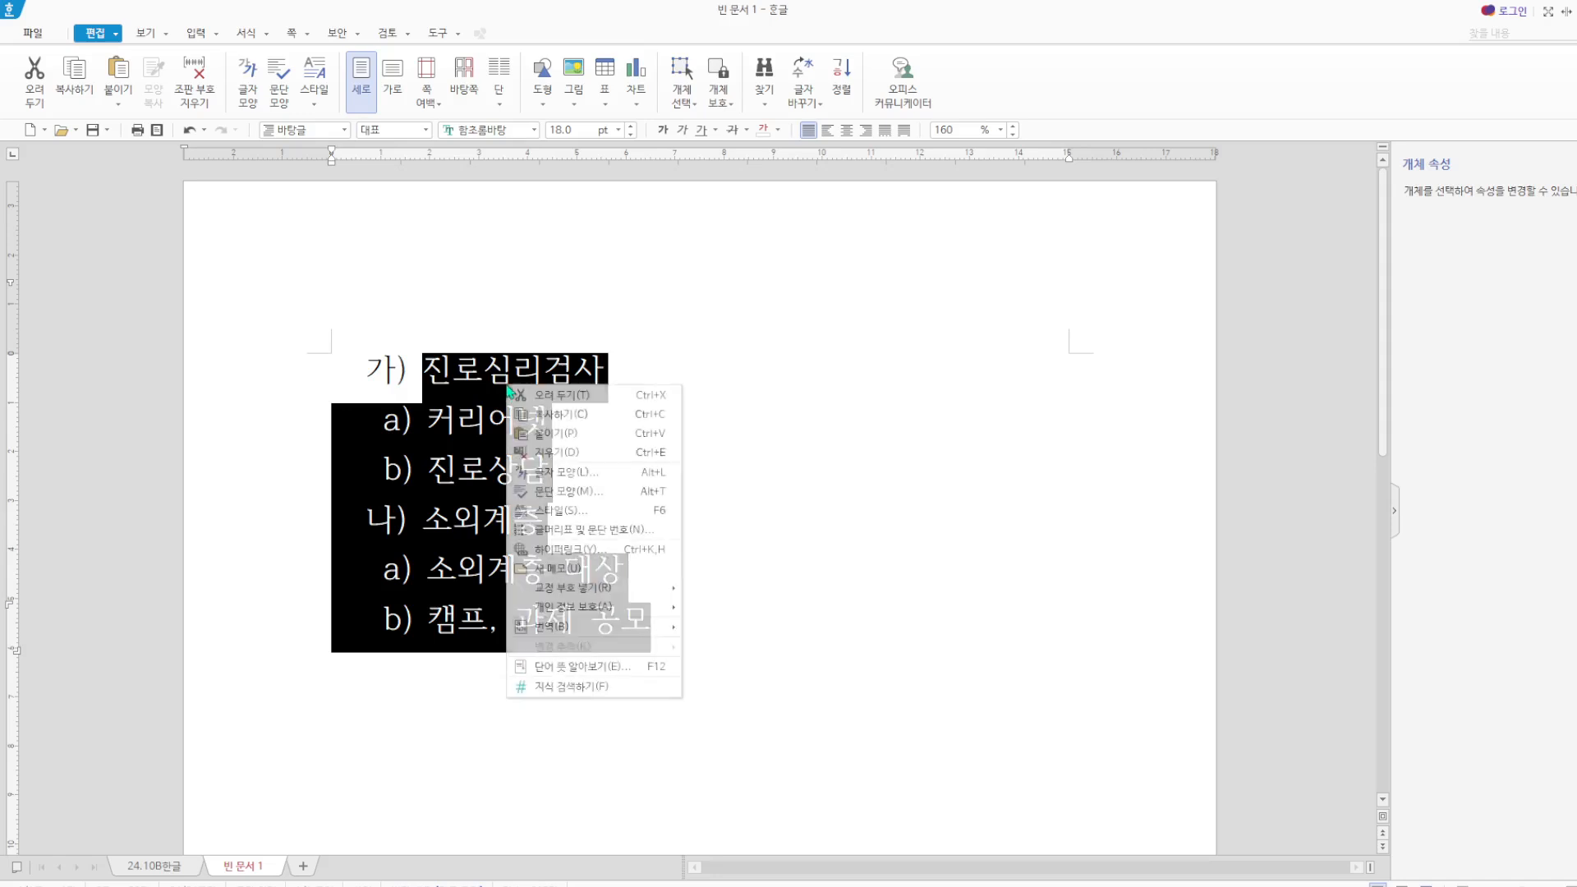
left_click(578, 491)
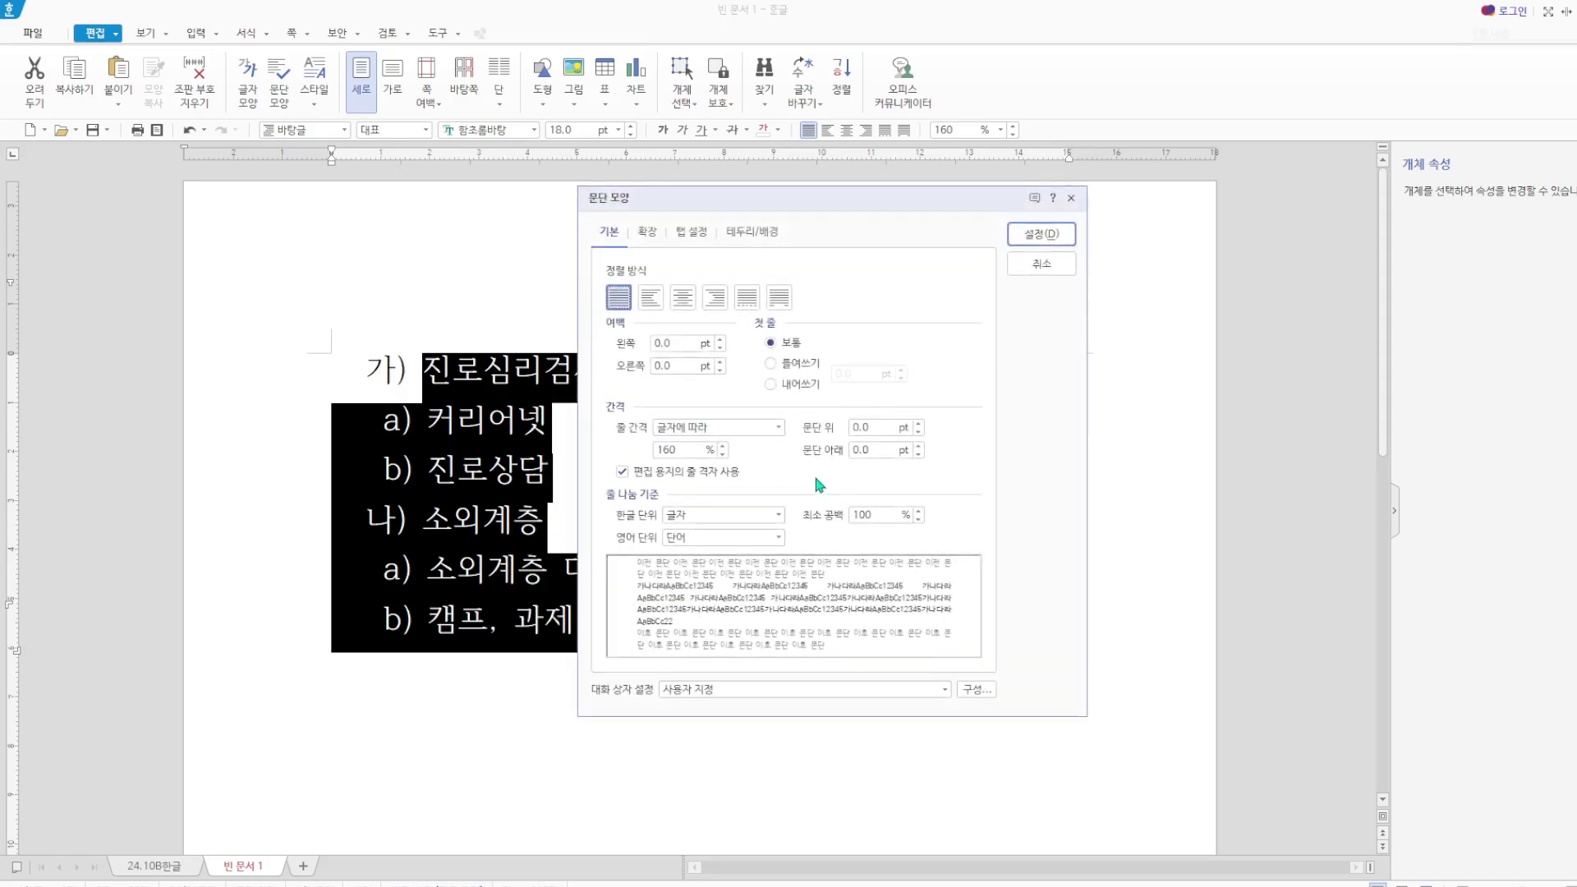
left_click_drag(700, 449, 629, 452)
type("180")
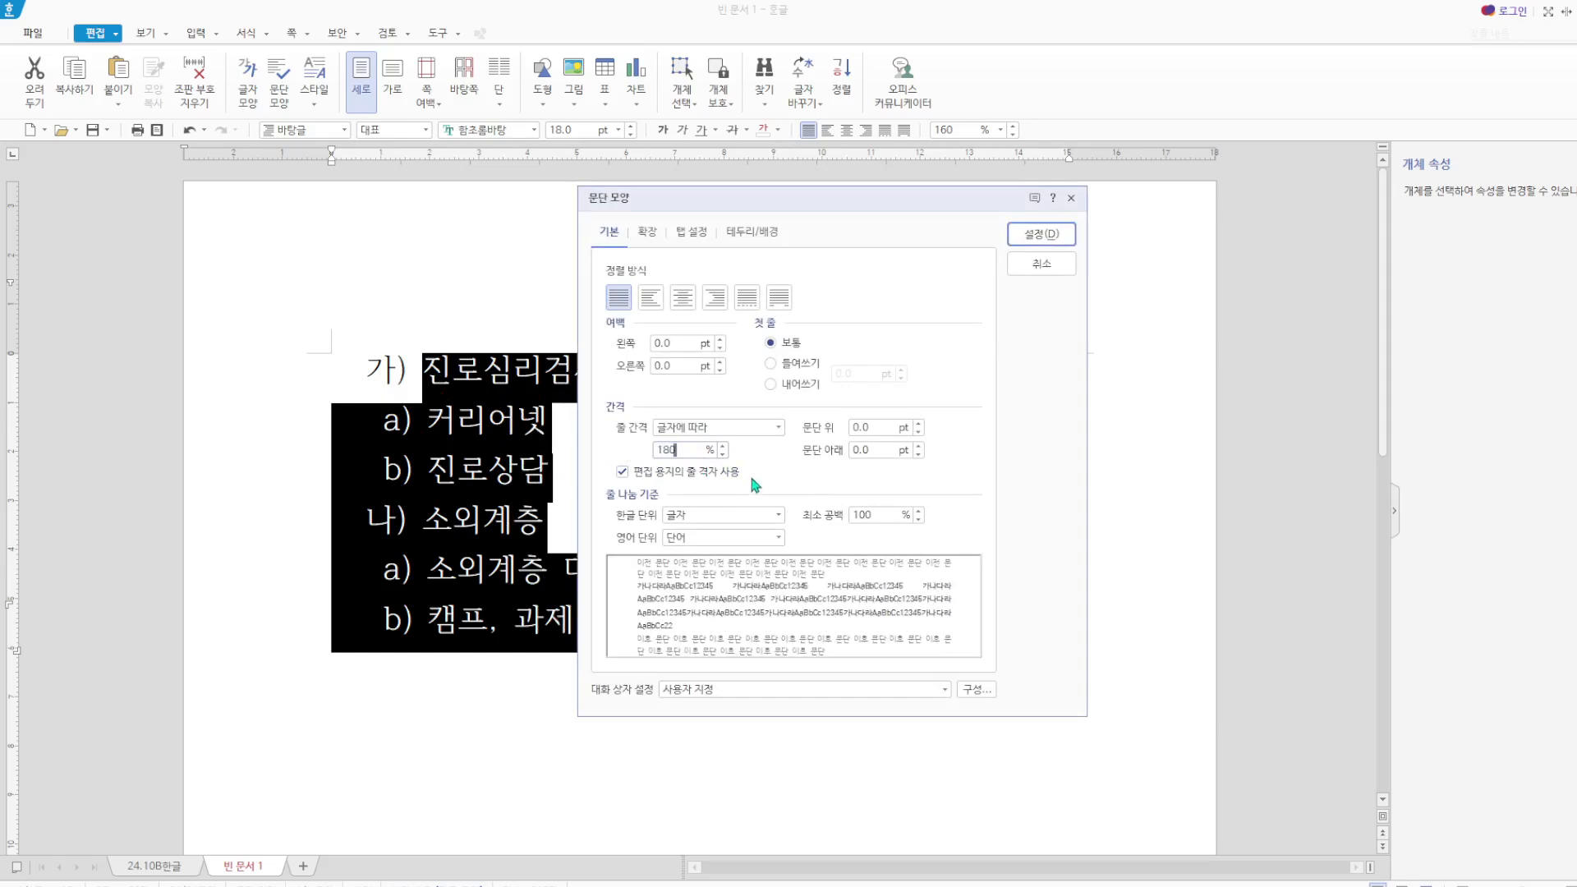
key("Return")
left_click(855, 502)
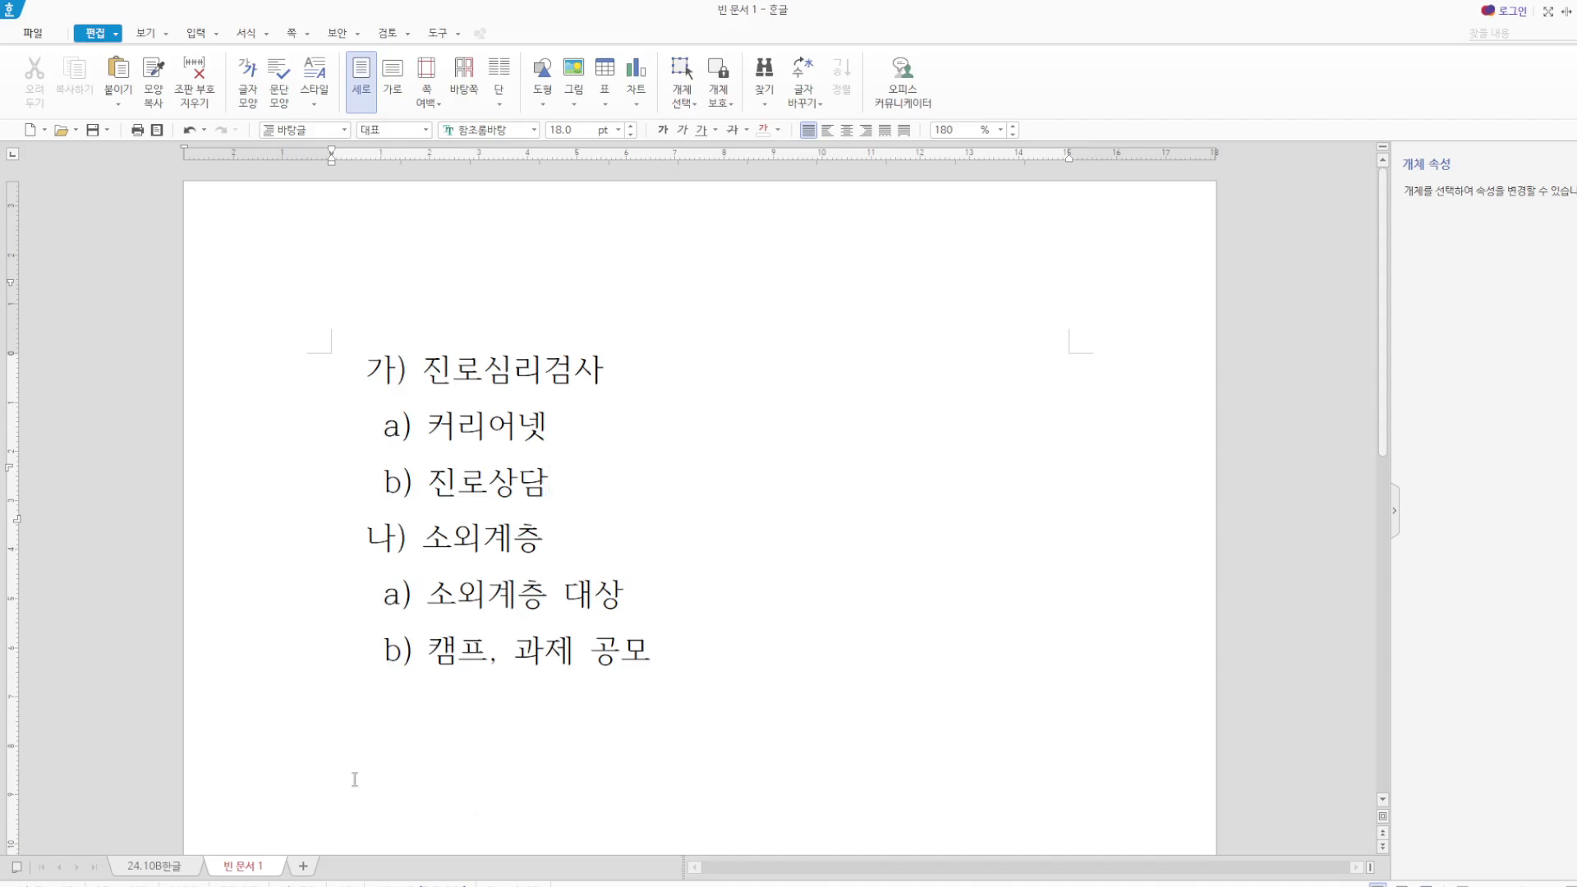
Compare the practice numbering with the 24.10B한글 document, then review that document's article, table and earlier pages.
left_click(169, 867)
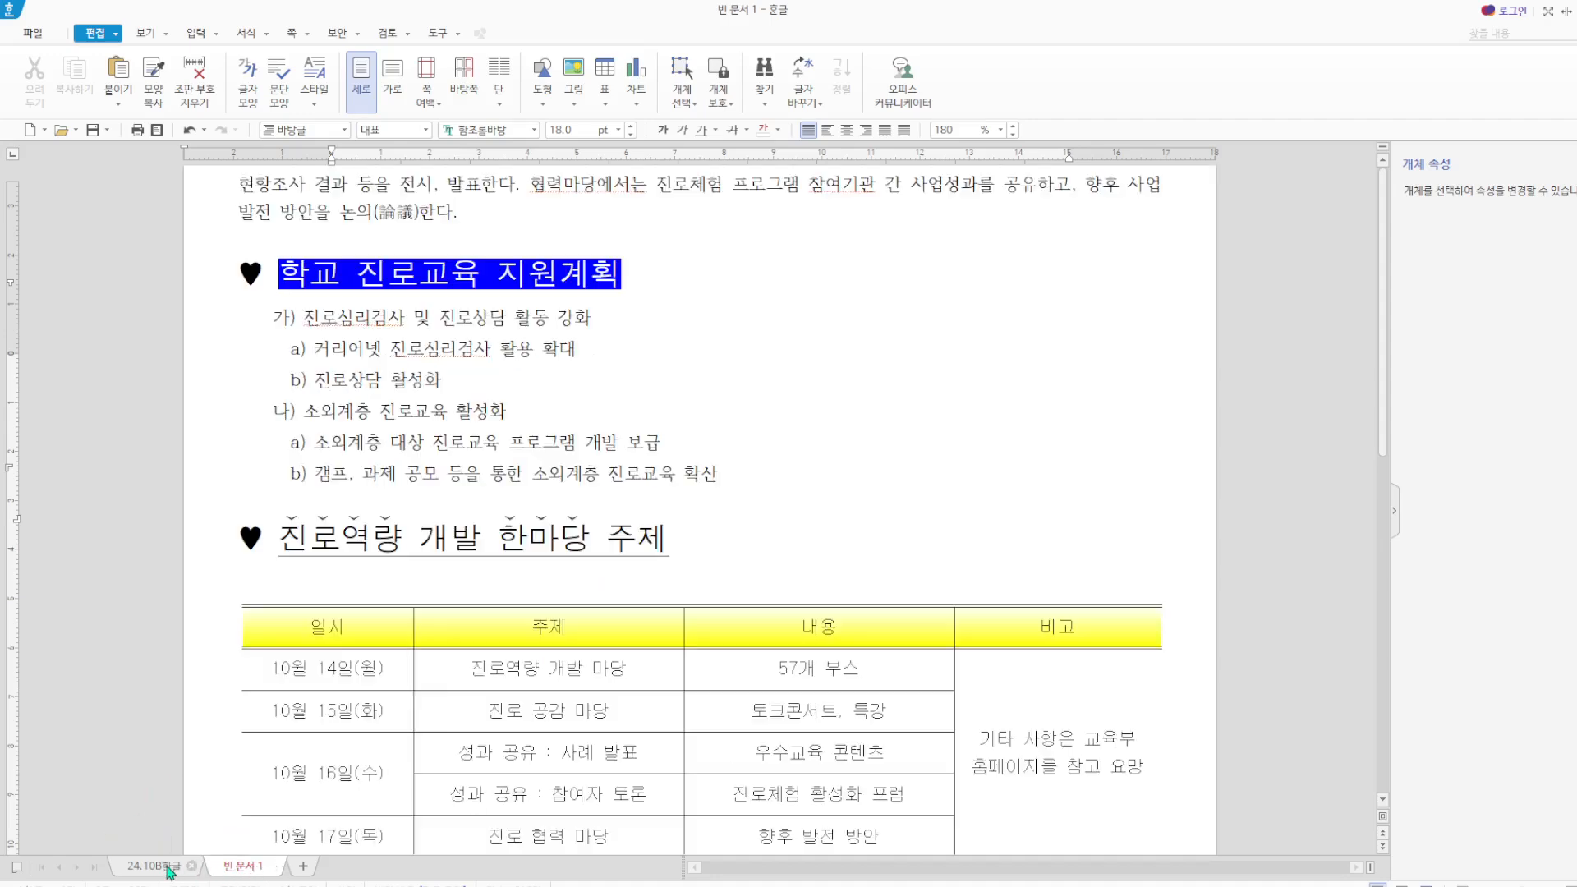
left_click(243, 866)
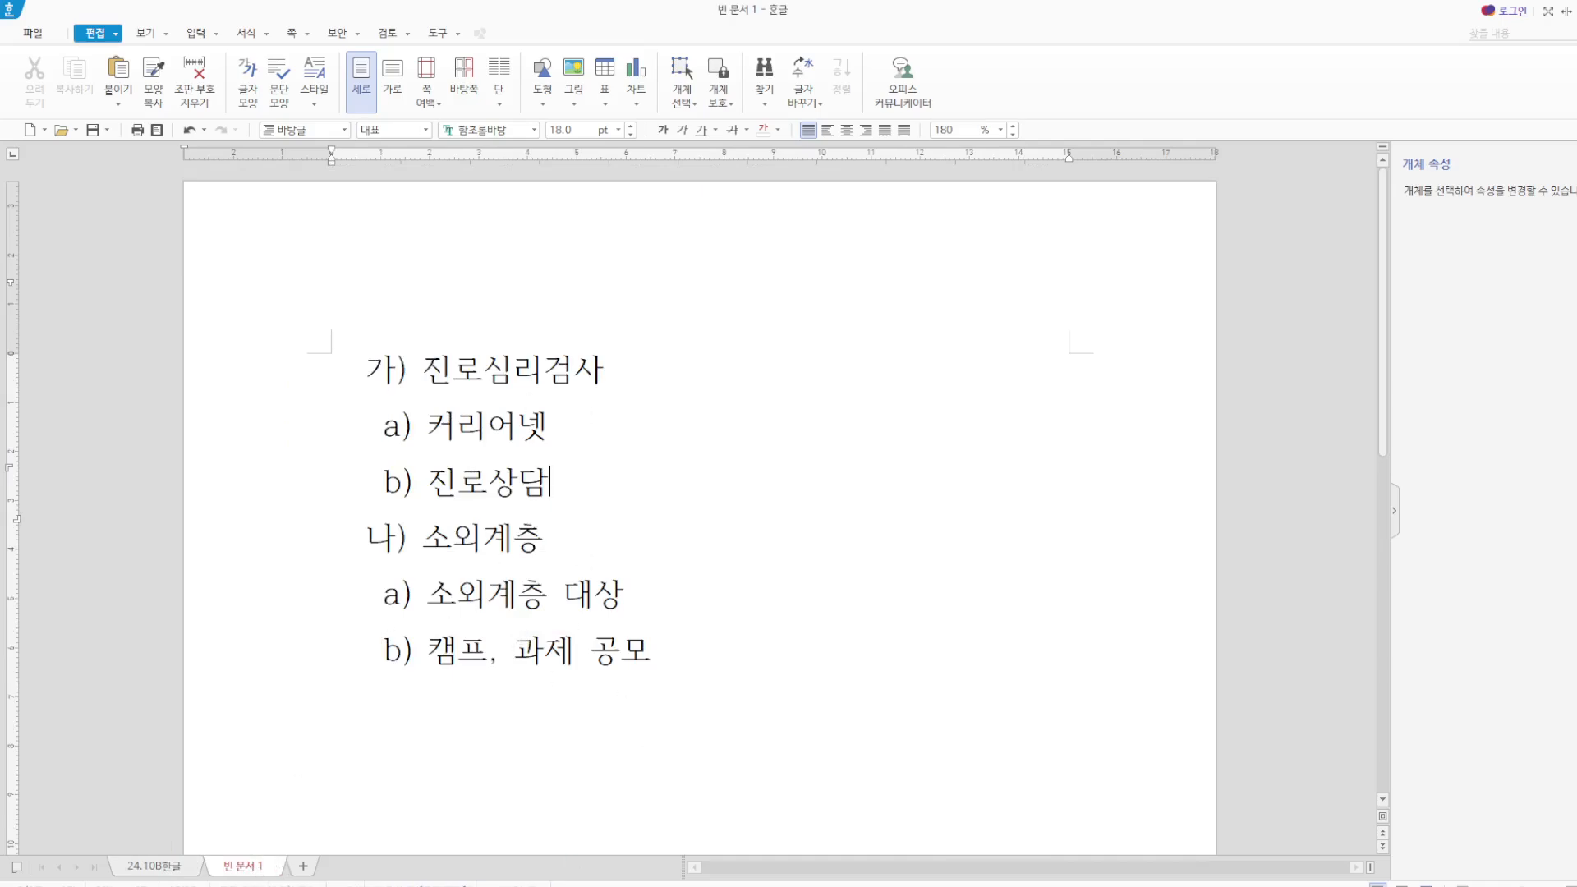
left_click(164, 870)
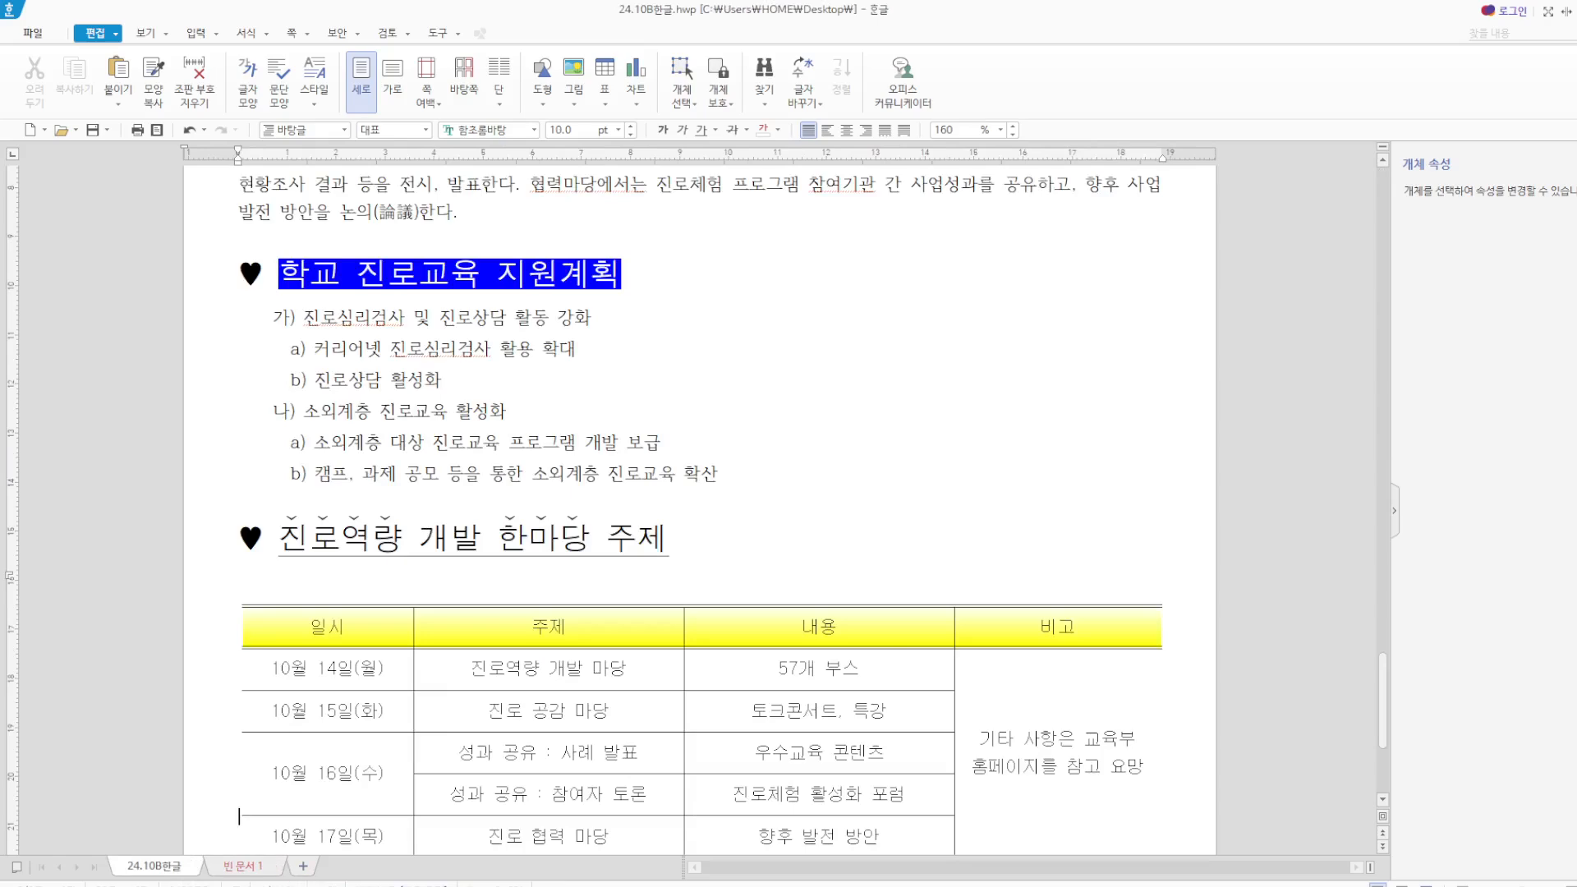
key("Hangul")
scroll(1068, 656, "down", 3)
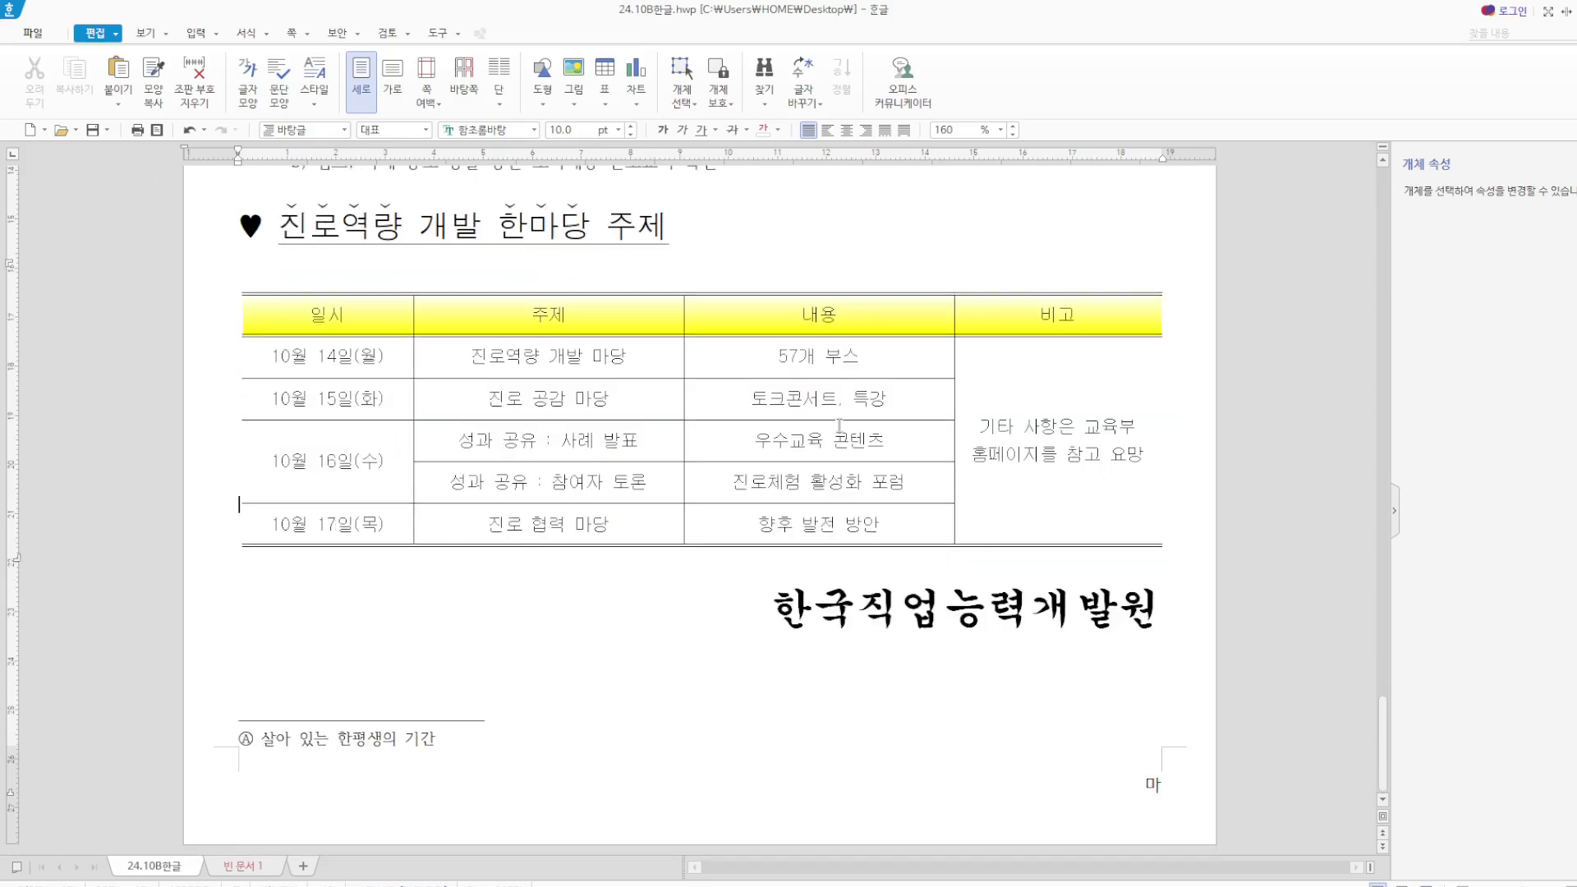
scroll(839, 424, "up", 8)
scroll(323, 315, "up", 3)
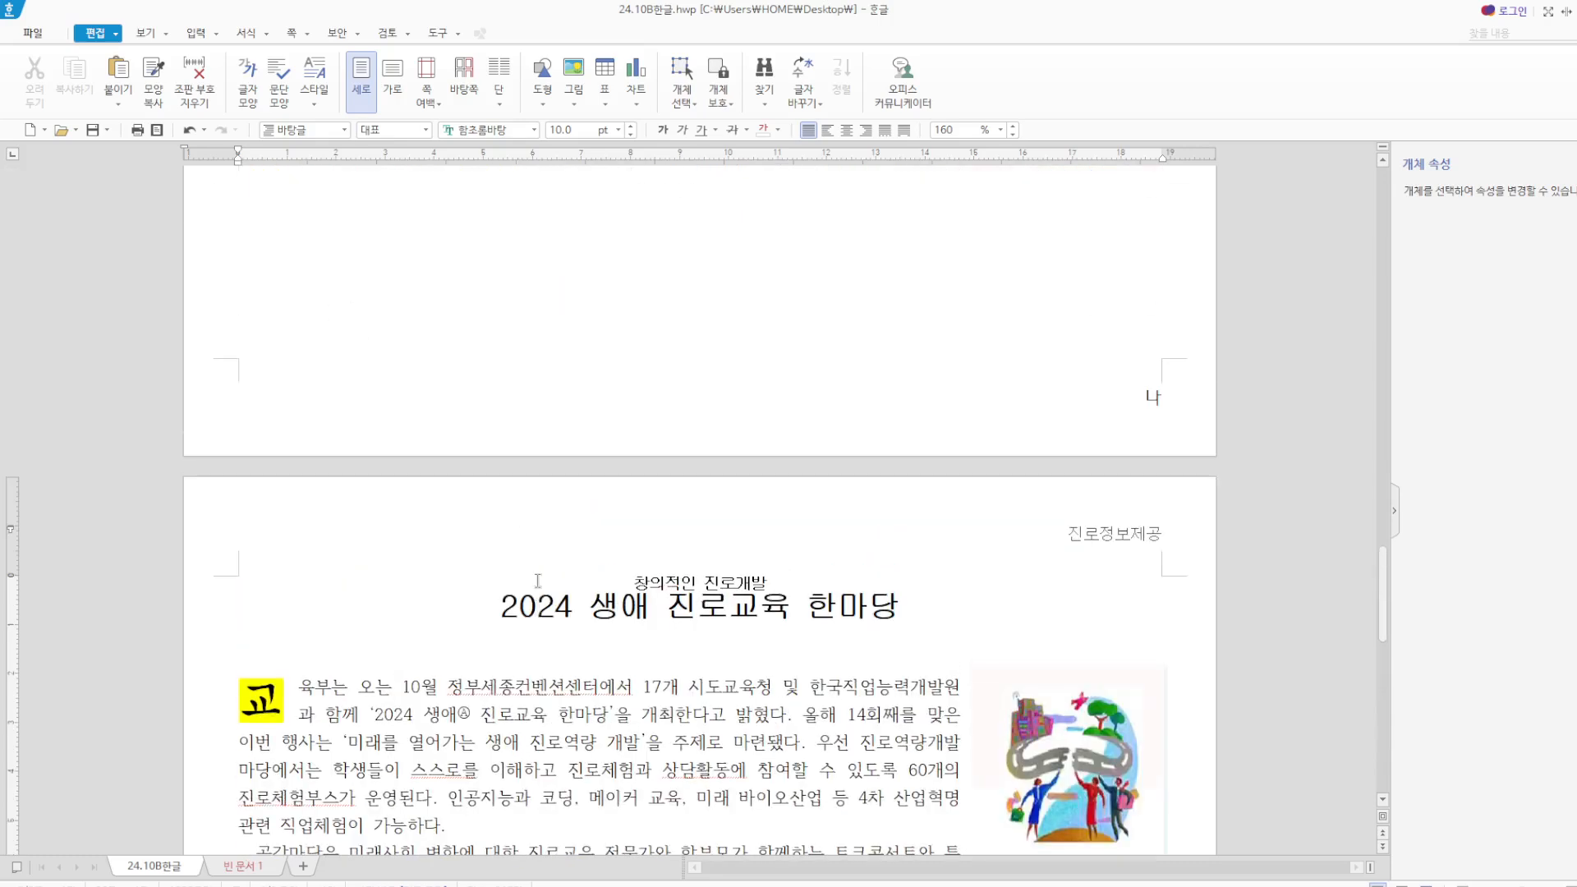
scroll(537, 581, "up", 10)
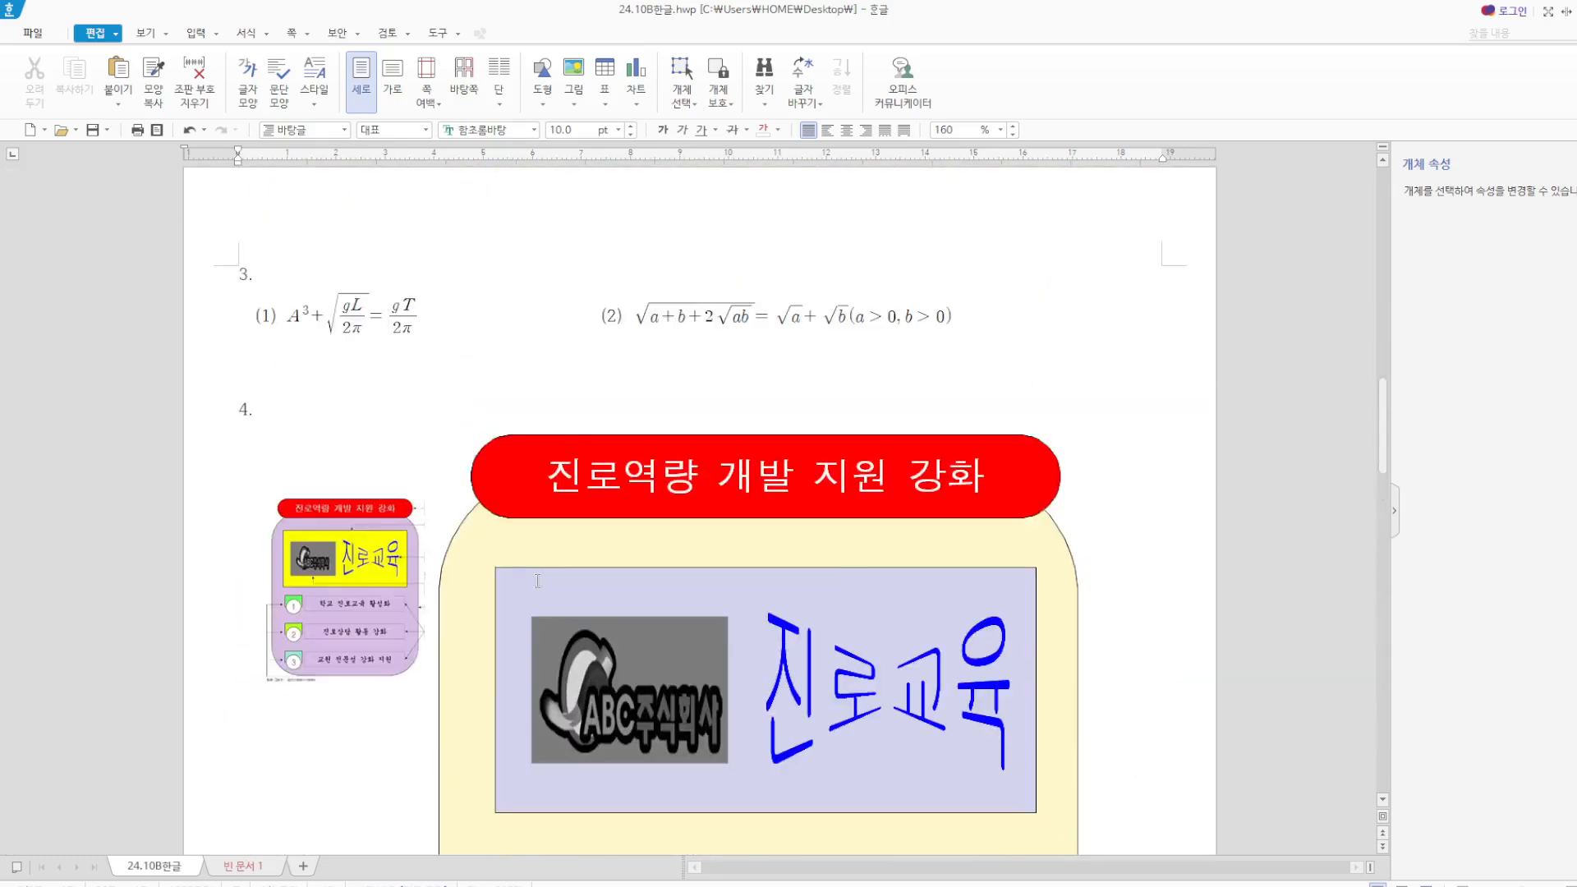